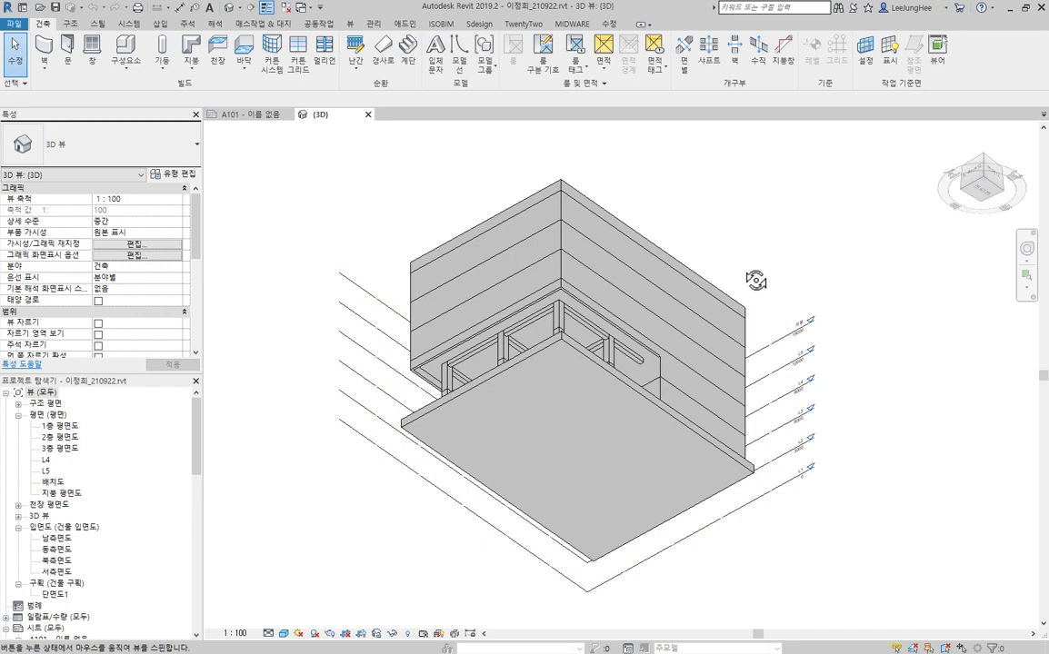
pyautogui.keyDown('shift'); pyautogui.moveTo(755, 281); pyautogui.dragTo(714, 581, button='middle'); pyautogui.keyUp('shift')
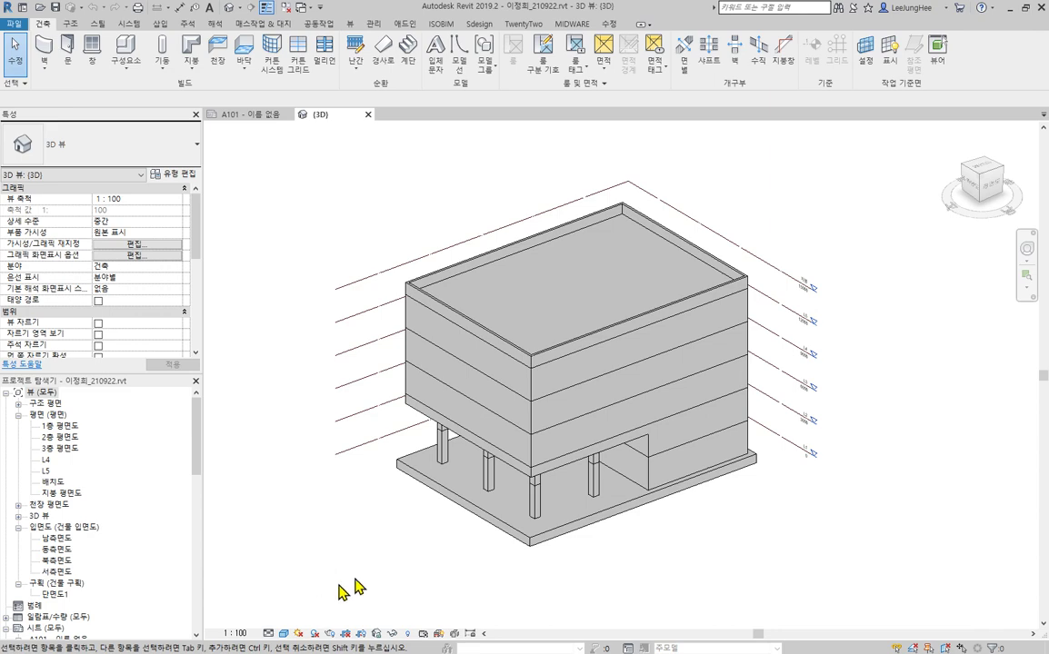
pyautogui.keyDown('shift'); pyautogui.moveTo(726, 611); pyautogui.dragTo(731, 327, button='middle'); pyautogui.keyUp('shift')
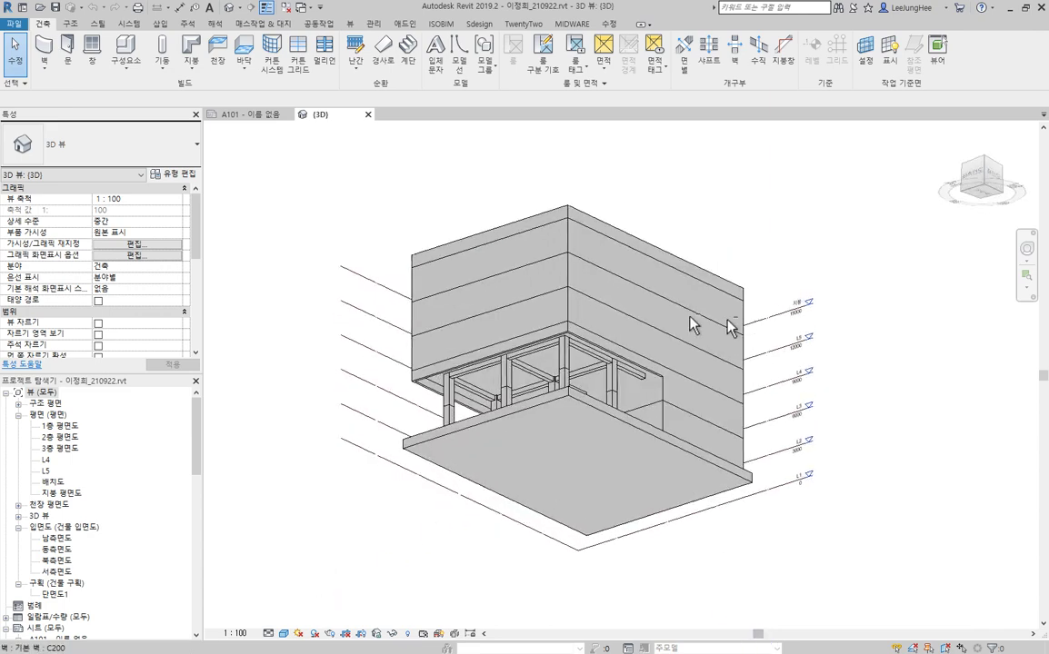
pyautogui.keyDown('shift'); pyautogui.moveTo(890, 422); pyautogui.dragTo(906, 647, button='middle'); pyautogui.keyUp('shift')
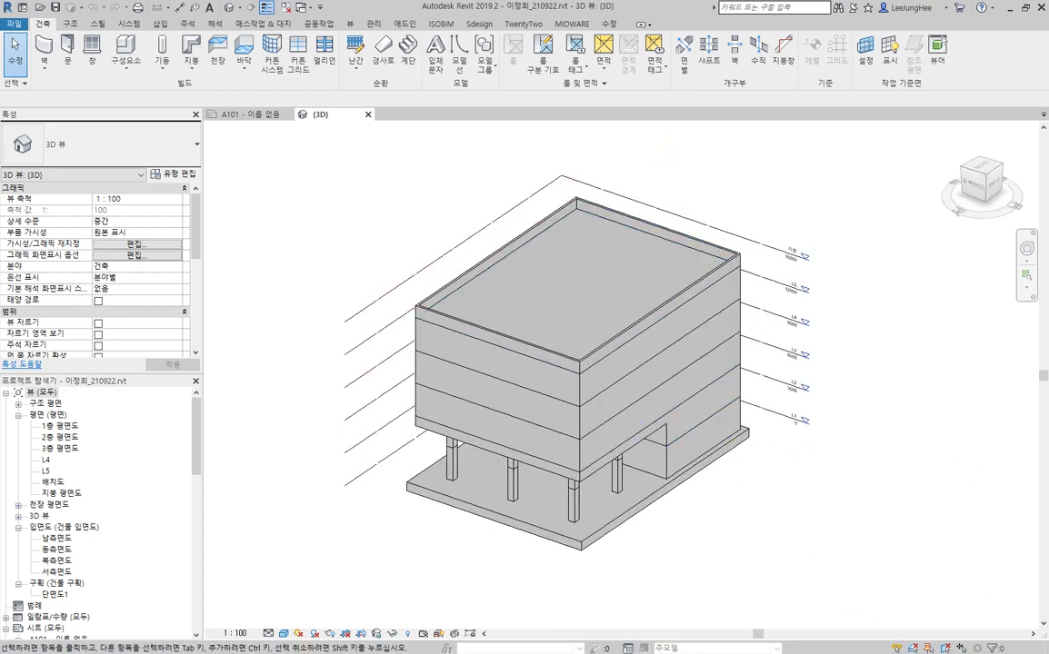
pyautogui.keyDown('shift'); pyautogui.moveTo(1002, 595); pyautogui.dragTo(871, 513, button='middle'); pyautogui.keyUp('shift')
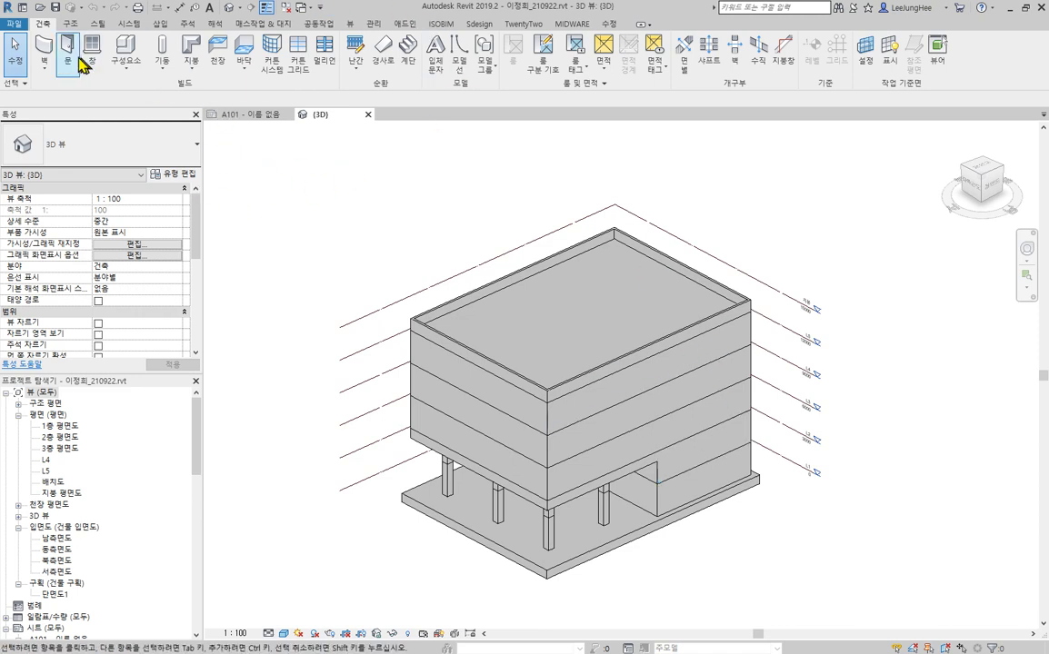
# Step: Close the open building project and create a new project from the architectural template (건축 템플릿)
pyautogui.click(20, 29)
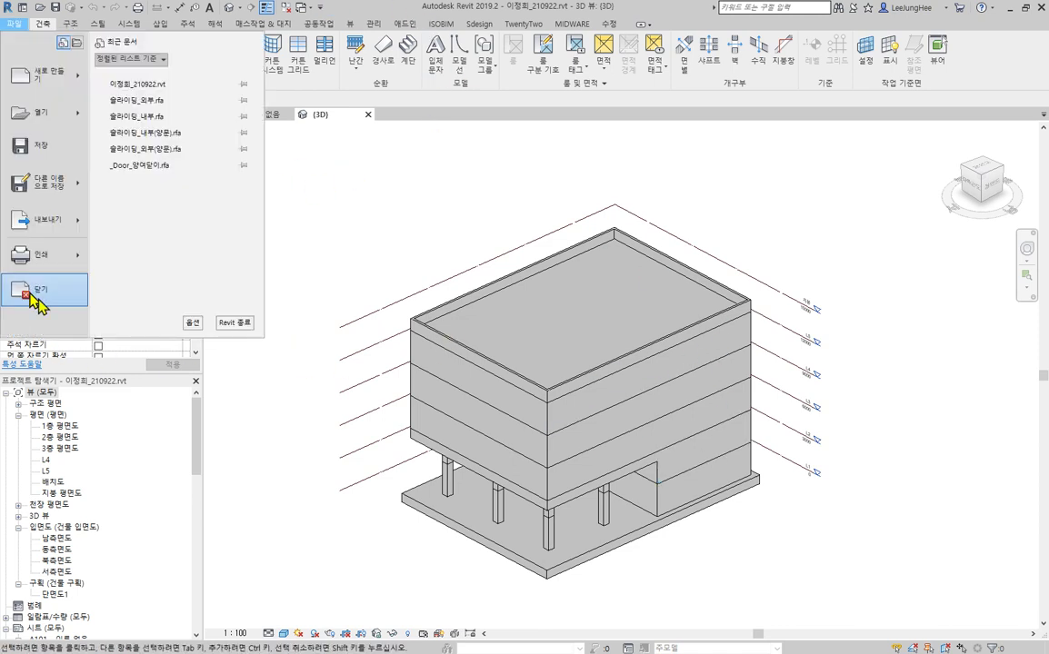
pyautogui.press('Escape')
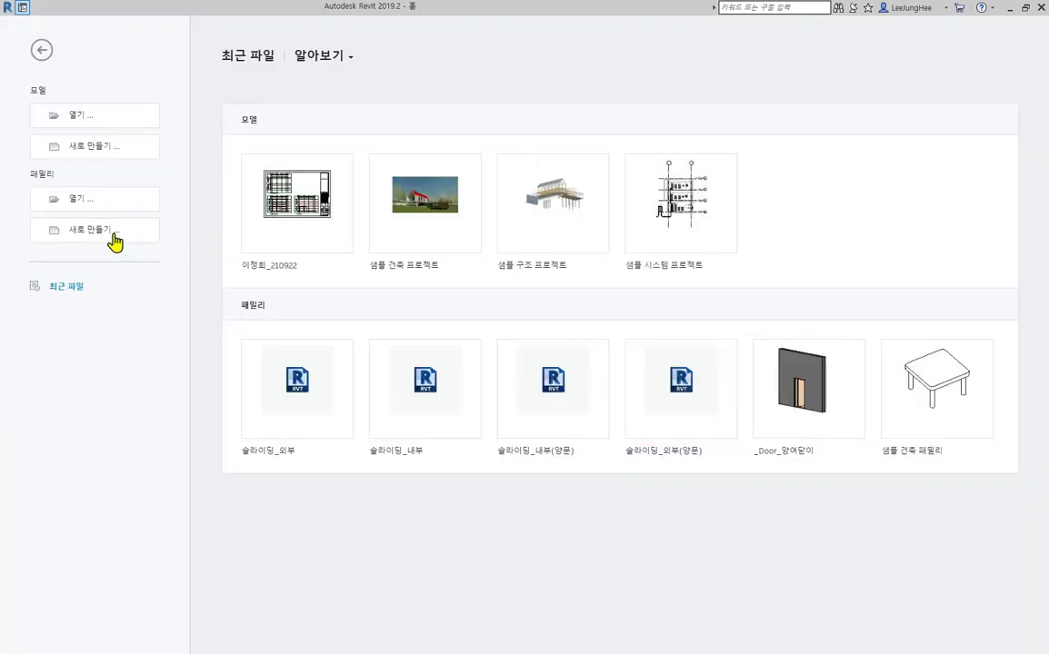
pyautogui.click(76, 147)
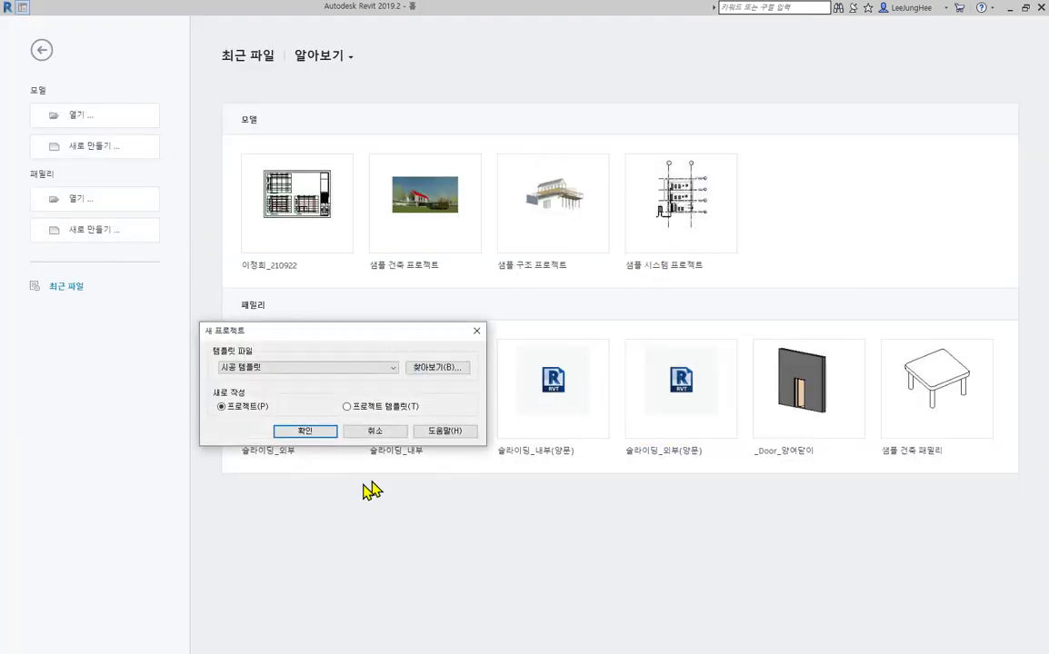
pyautogui.click(313, 369)
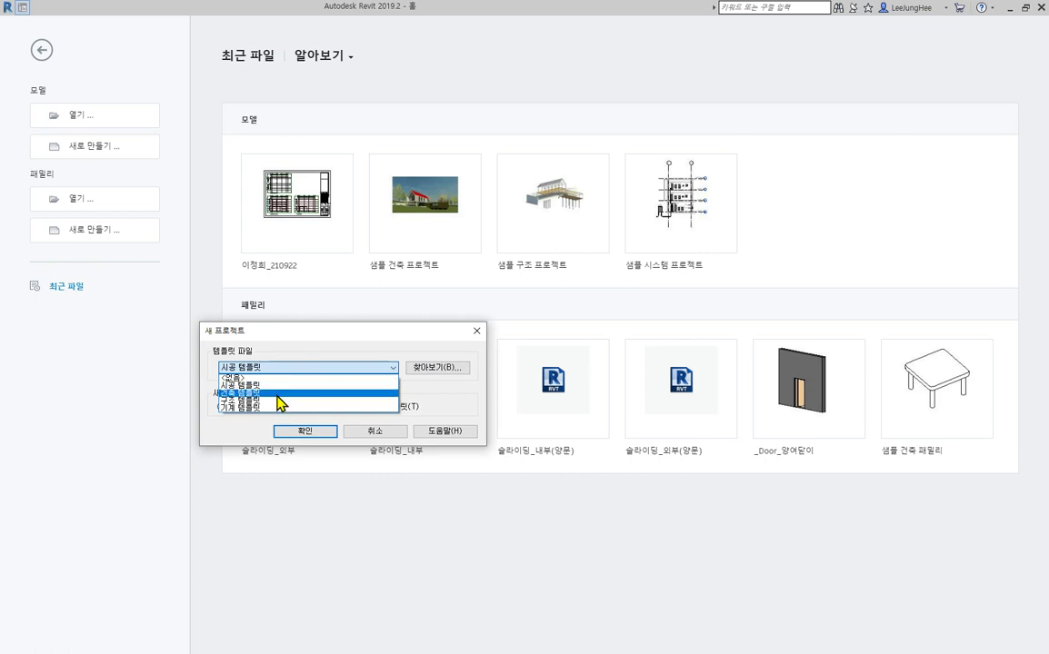
pyautogui.click(278, 393)
pyautogui.click(305, 432)
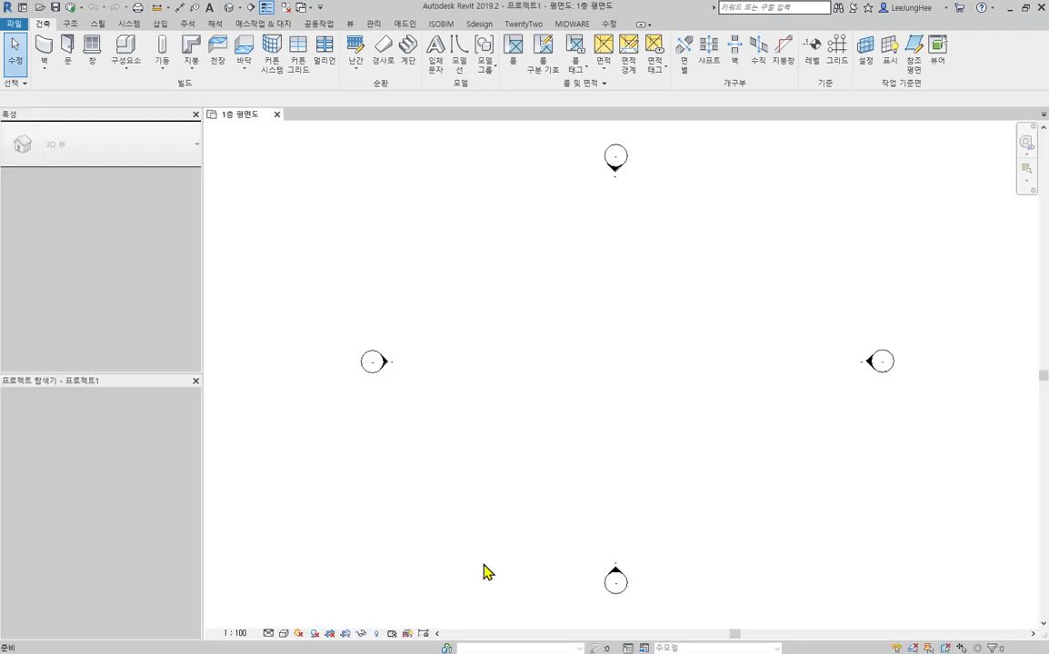
# Step: Expand the floor plan group (평면) in the project browser to view its plan views
pyautogui.moveTo(663, 361)
pyautogui.mouseDown(button='middle')
pyautogui.moveTo(674, 364)
pyautogui.moveTo(659, 368)
pyautogui.mouseUp(button='middle')
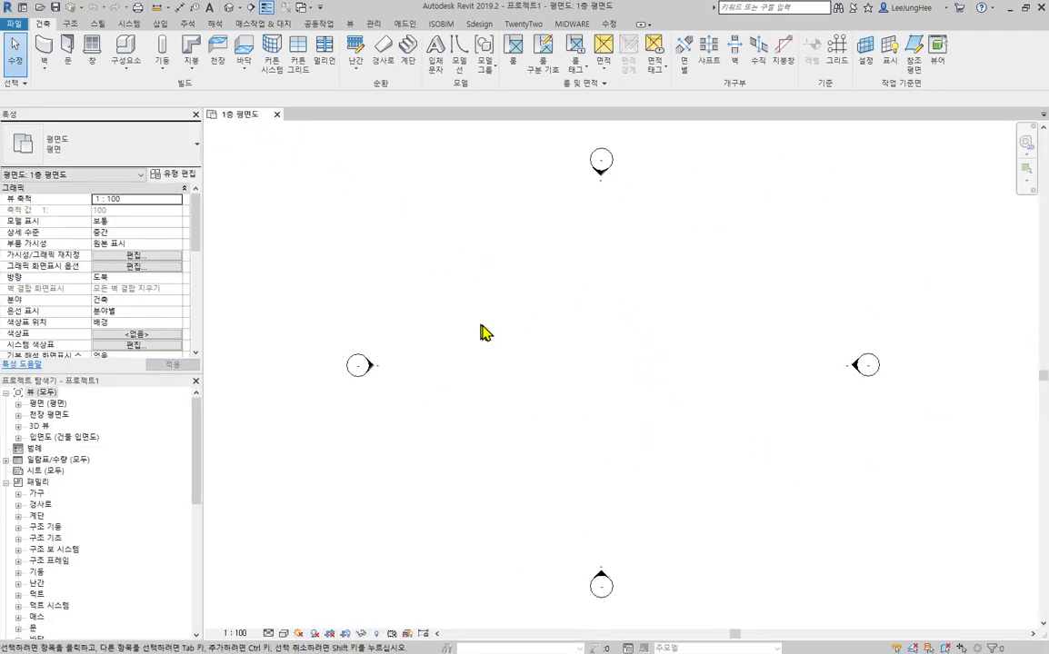
pyautogui.click(18, 403)
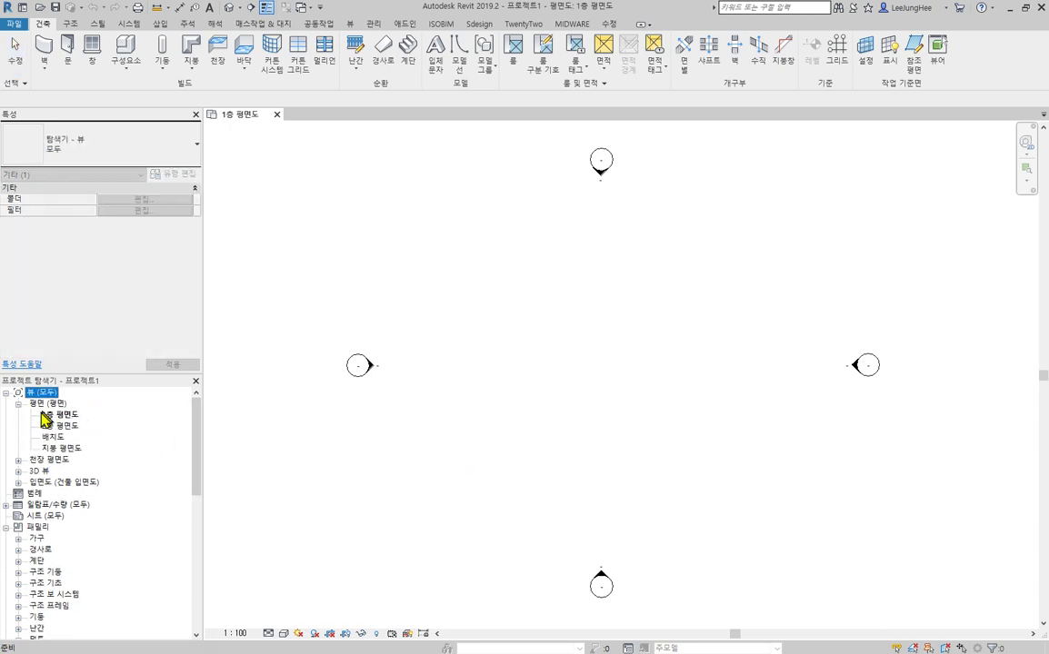
pyautogui.click(704, 434)
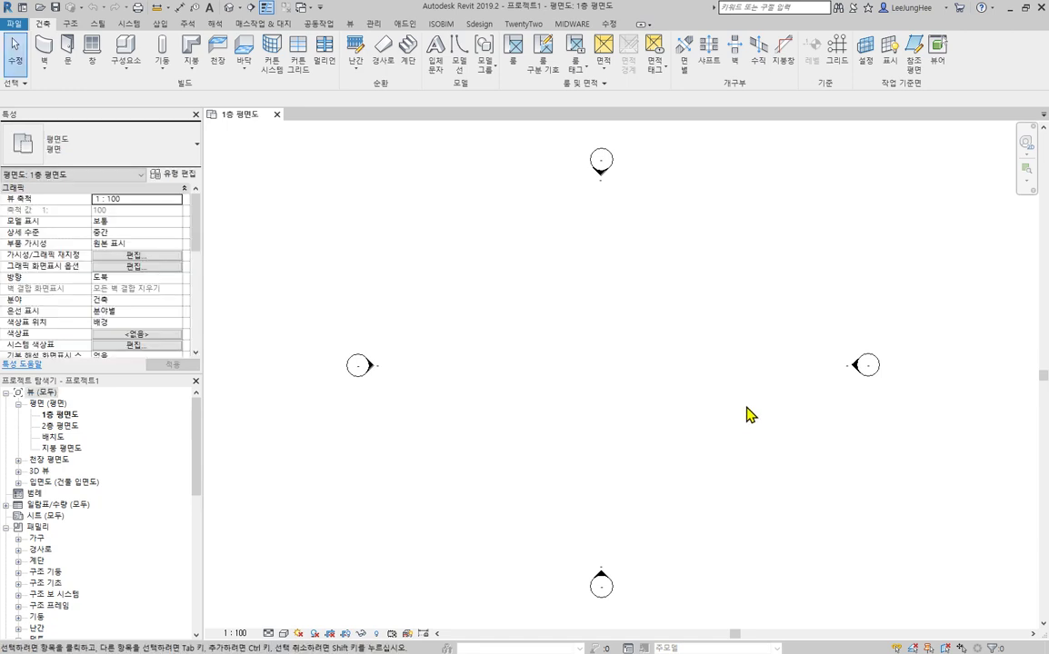
pyautogui.moveTo(744, 414)
pyautogui.mouseDown(button='middle')
pyautogui.moveTo(747, 426)
pyautogui.moveTo(752, 412)
pyautogui.mouseUp(button='middle')
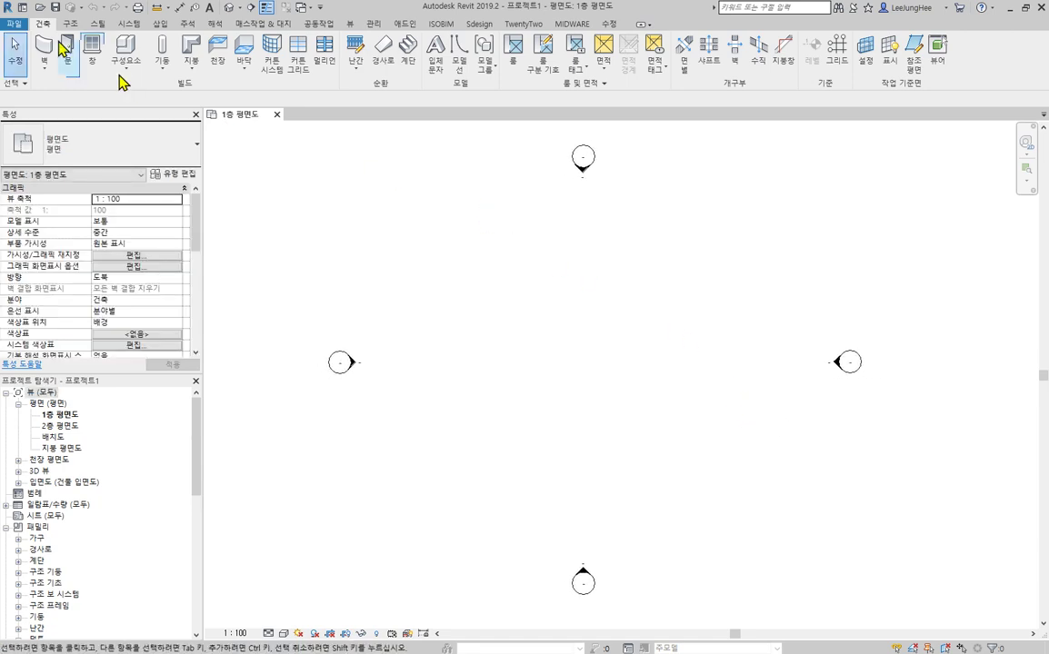
# Step: Draw a vertical grid line near the west side of the 1층 평면도 view, just inside the west elevation marker
pyautogui.click(848, 58)
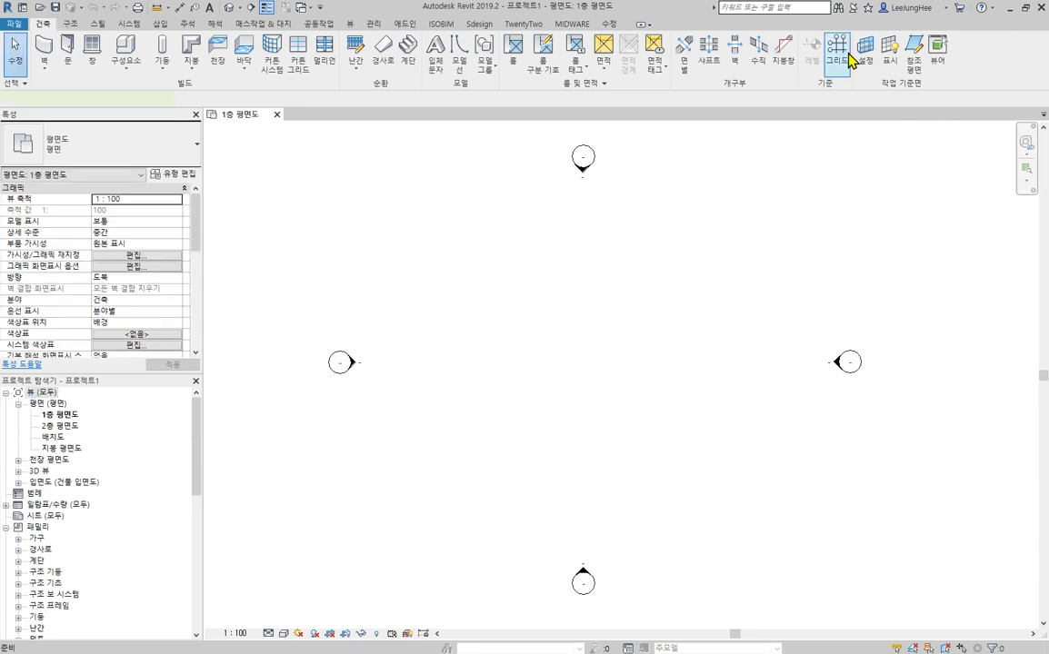
pyautogui.click(371, 581)
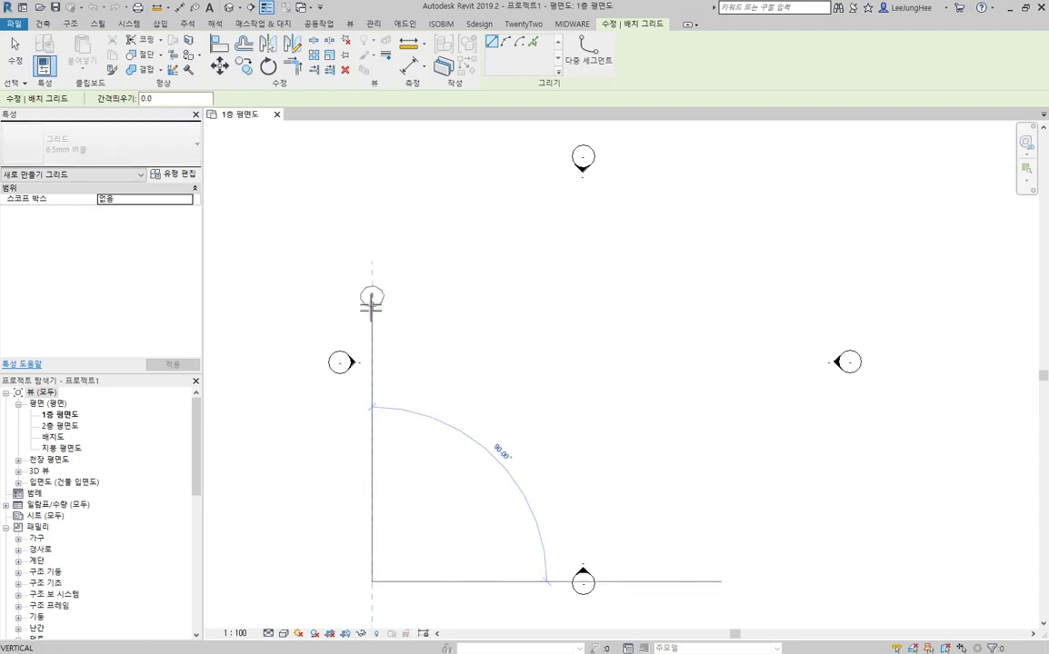
pyautogui.click(371, 231)
pyautogui.press('Escape')
pyautogui.press('Escape')
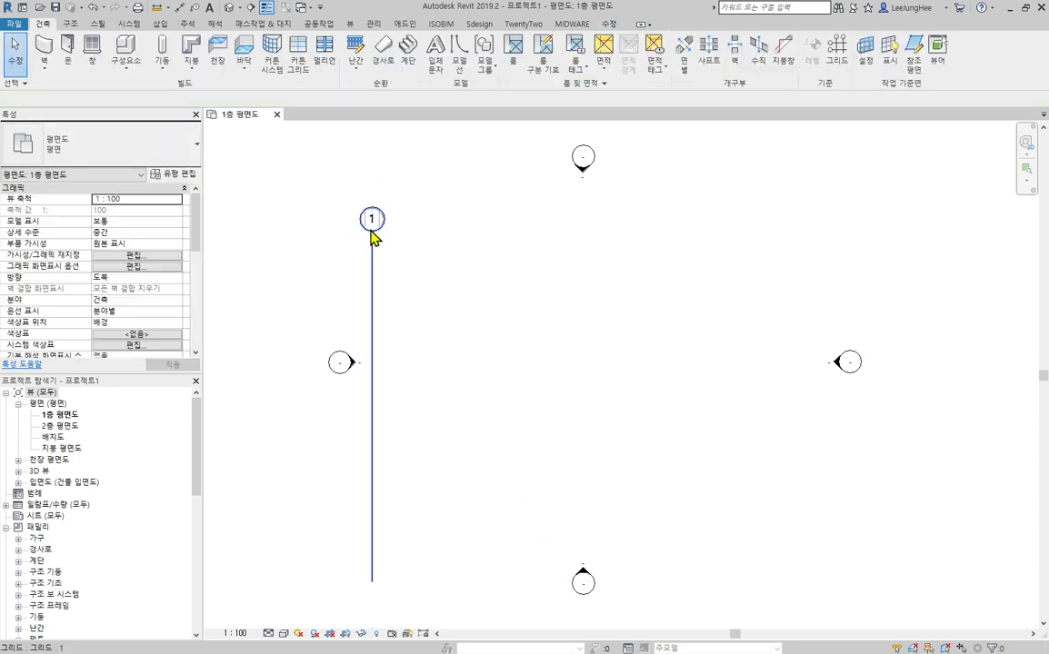
# Step: Rename the vertical grid line as X1
pyautogui.click(384, 222)
pyautogui.click(370, 216)
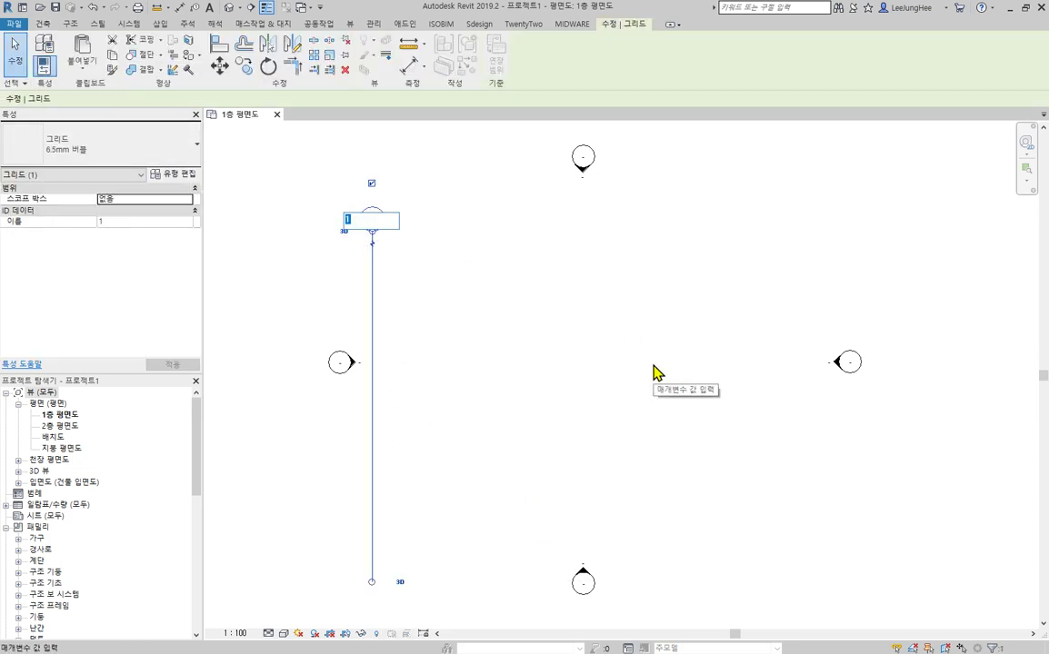
pyautogui.write('X')
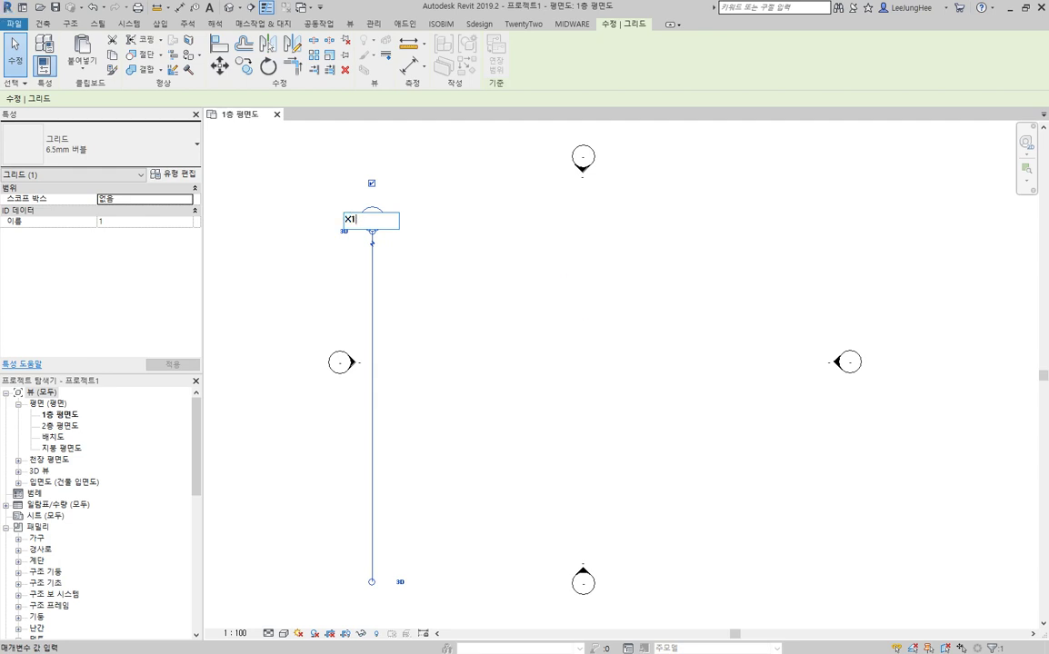
pyautogui.press('Return')
pyautogui.press('Escape')
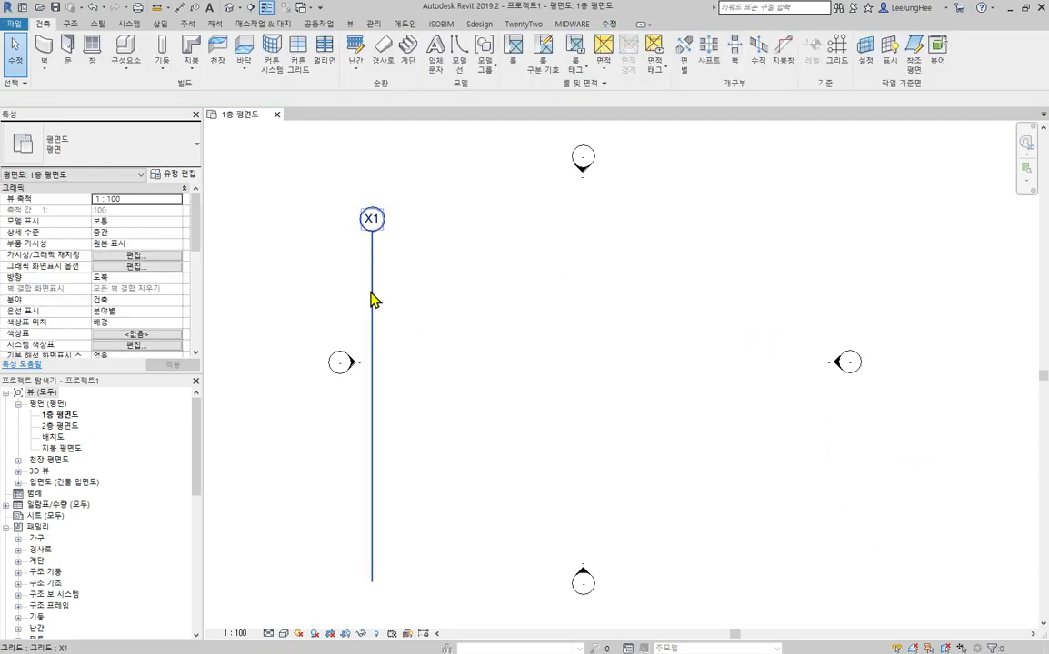
# Step: Copy grid X1 horizontally to the east with multiple copying enabled, placing the first copy at a distance of 2000
pyautogui.click(372, 300)
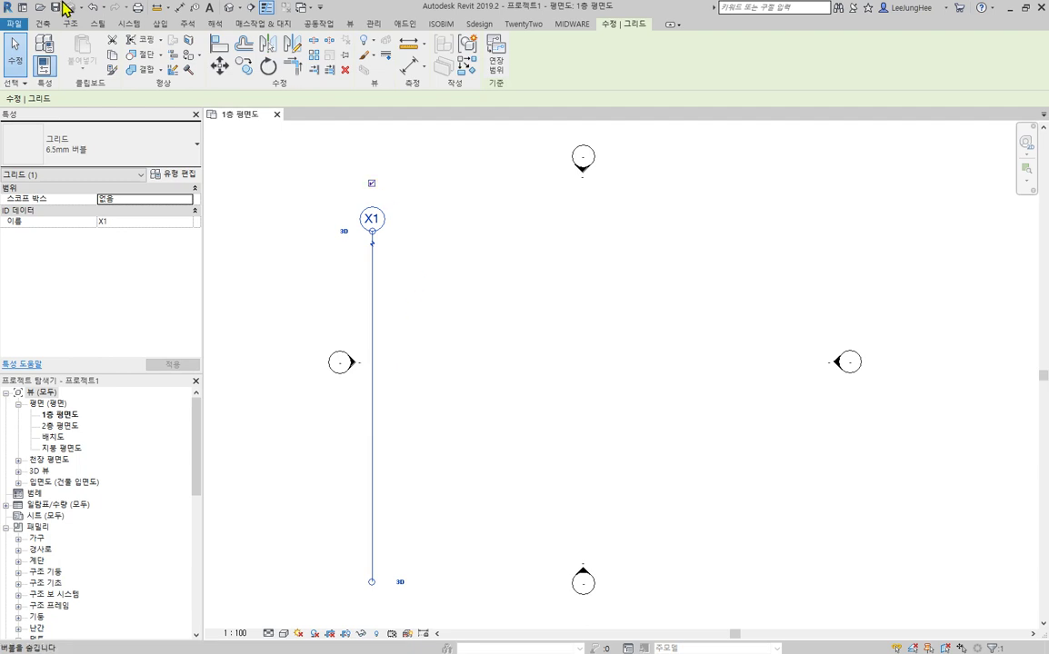
pyautogui.click(243, 69)
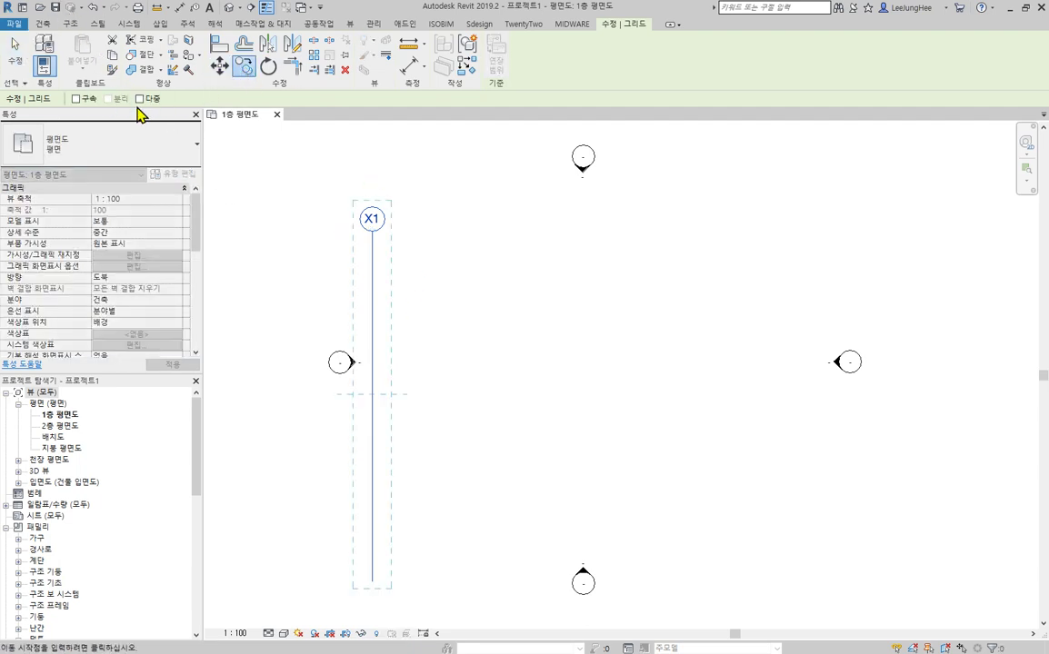
pyautogui.click(141, 99)
pyautogui.click(442, 300)
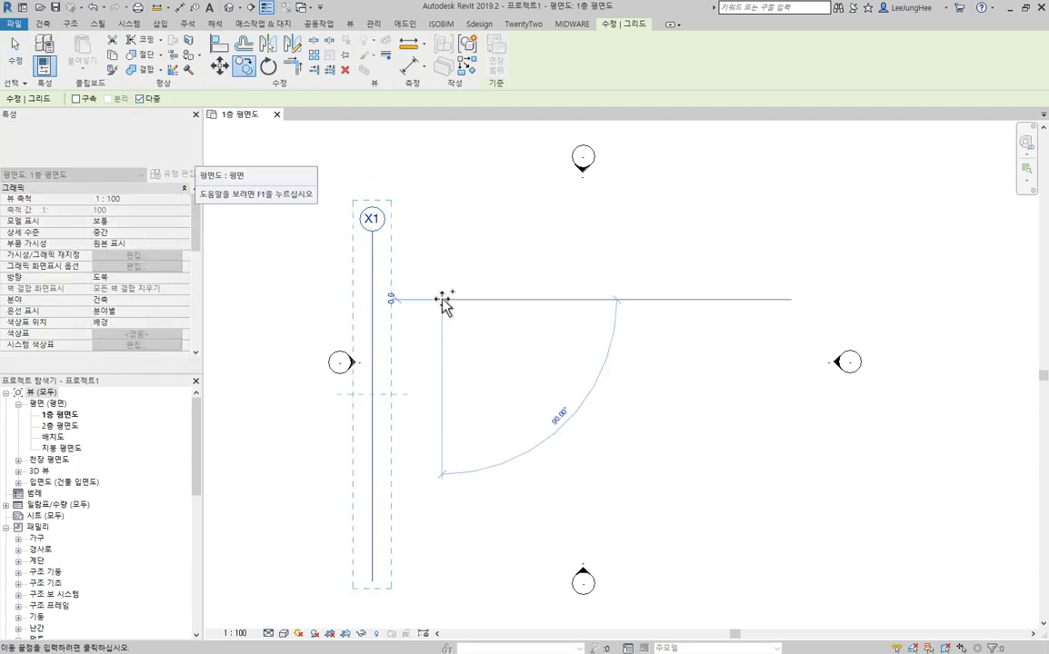
pyautogui.scroll(-1, 933, 299)
pyautogui.moveTo(934, 299); pyautogui.dragTo(641, 334, button='middle')
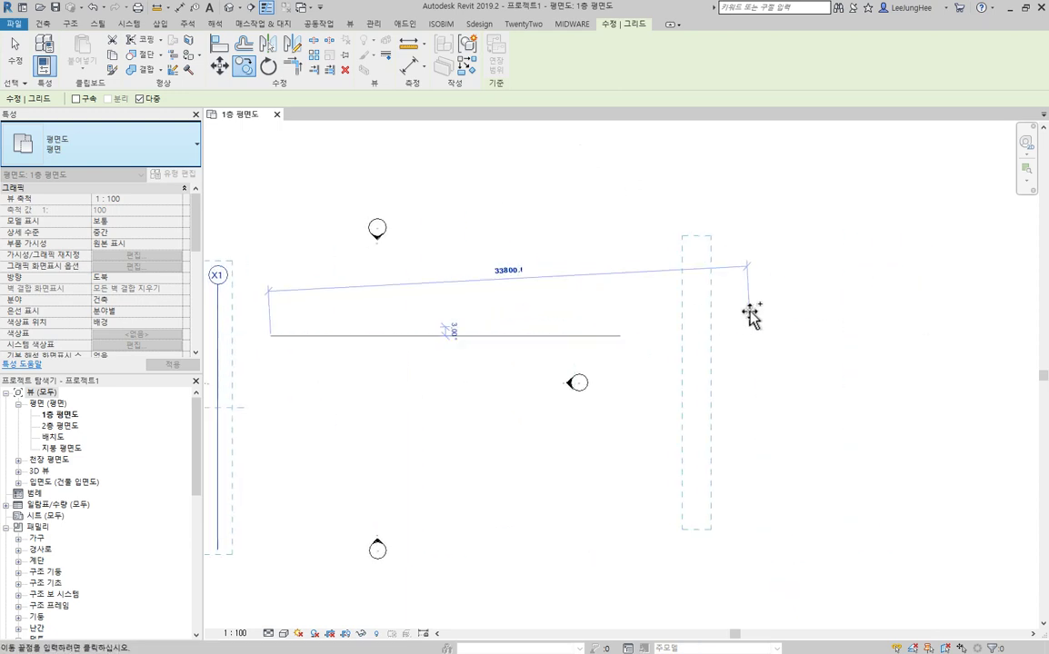
pyautogui.moveTo(780, 335); pyautogui.dragTo(973, 311, button='middle')
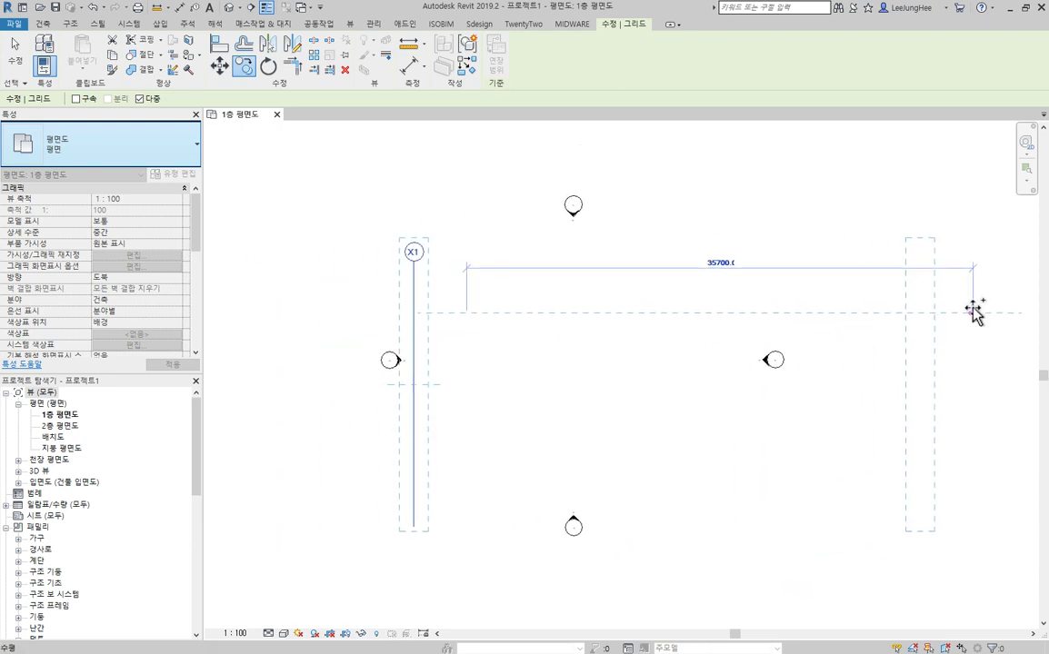
pyautogui.write('2')
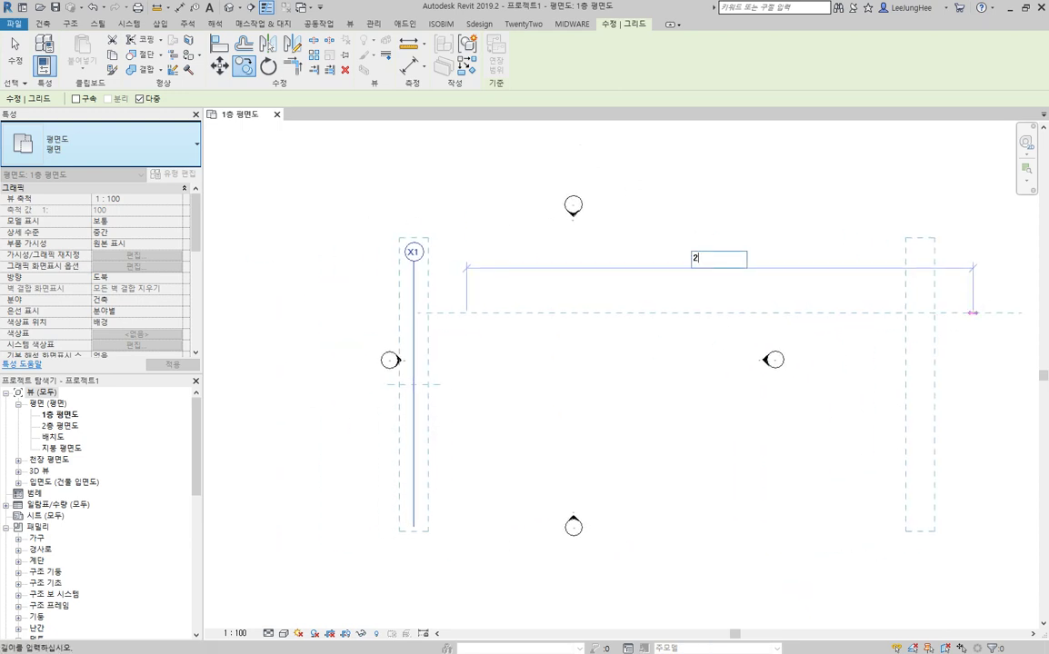
pyautogui.write('000')
pyautogui.press('Return')
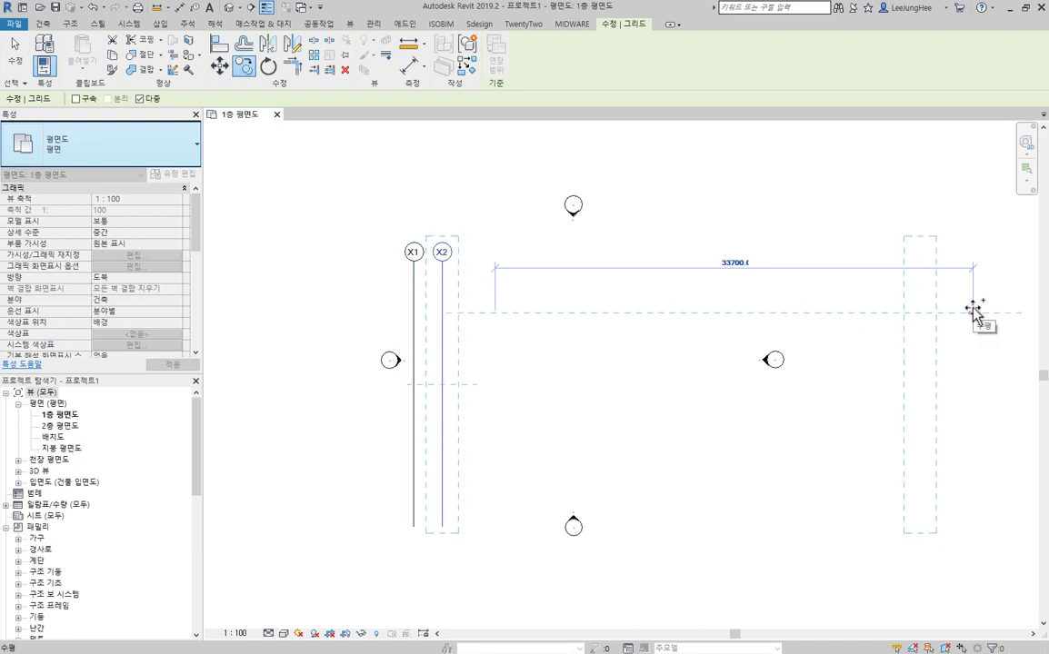
# Step: Place four more grid copies to the east at successive spacings of 6000, 6000, 6000 and 2000, and finish copying
pyautogui.write('6000')
pyautogui.press('Return')
pyautogui.write('6')
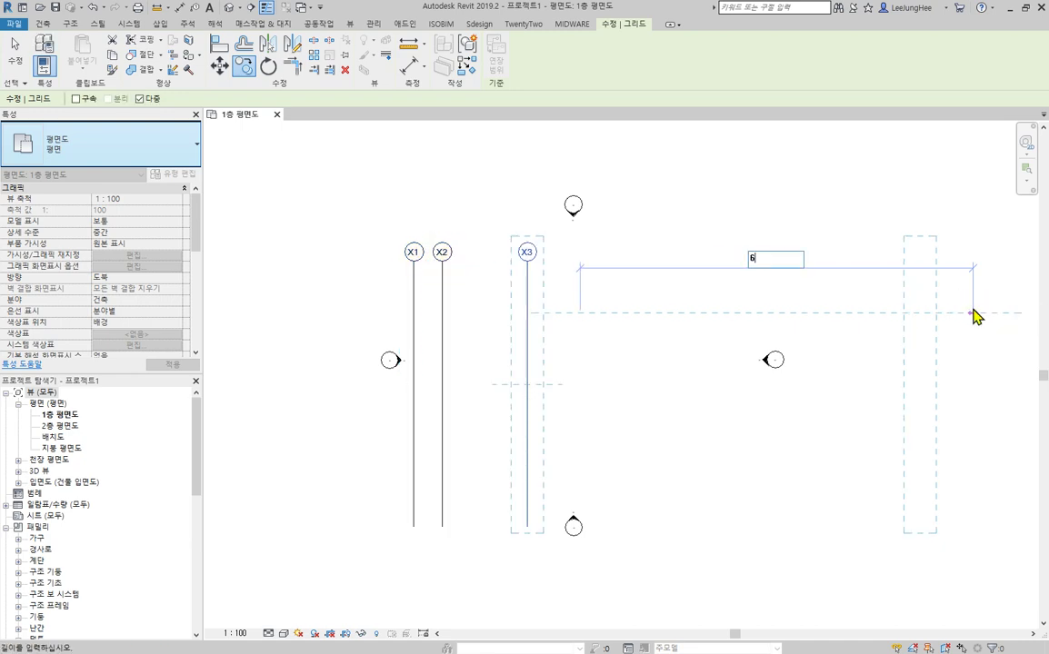
pyautogui.write('000')
pyautogui.press('Return')
pyautogui.write('6000')
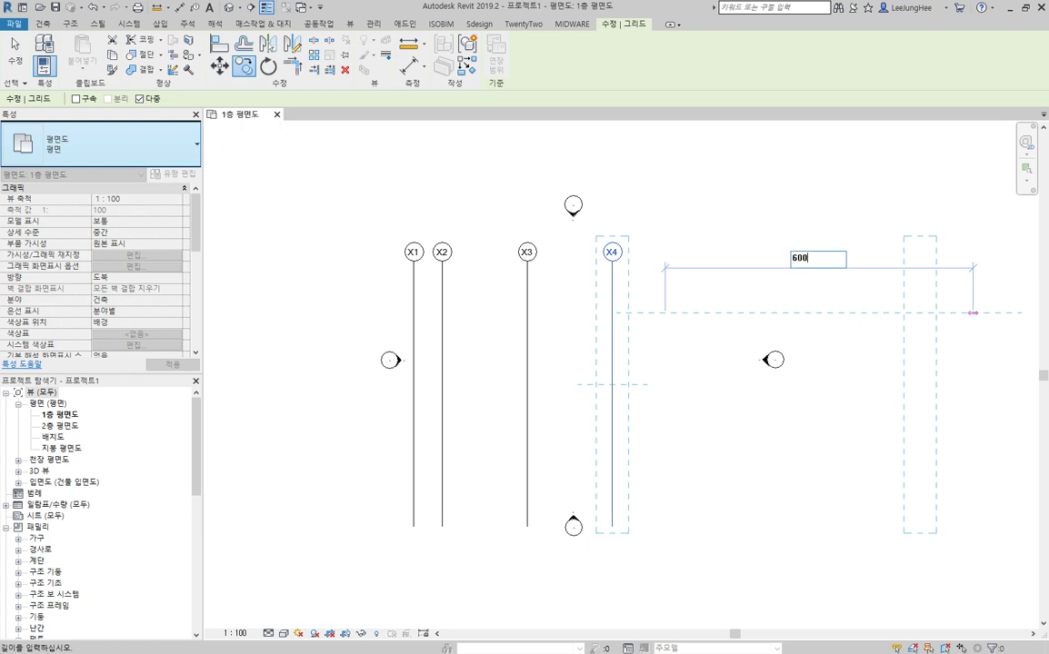
pyautogui.press('Return')
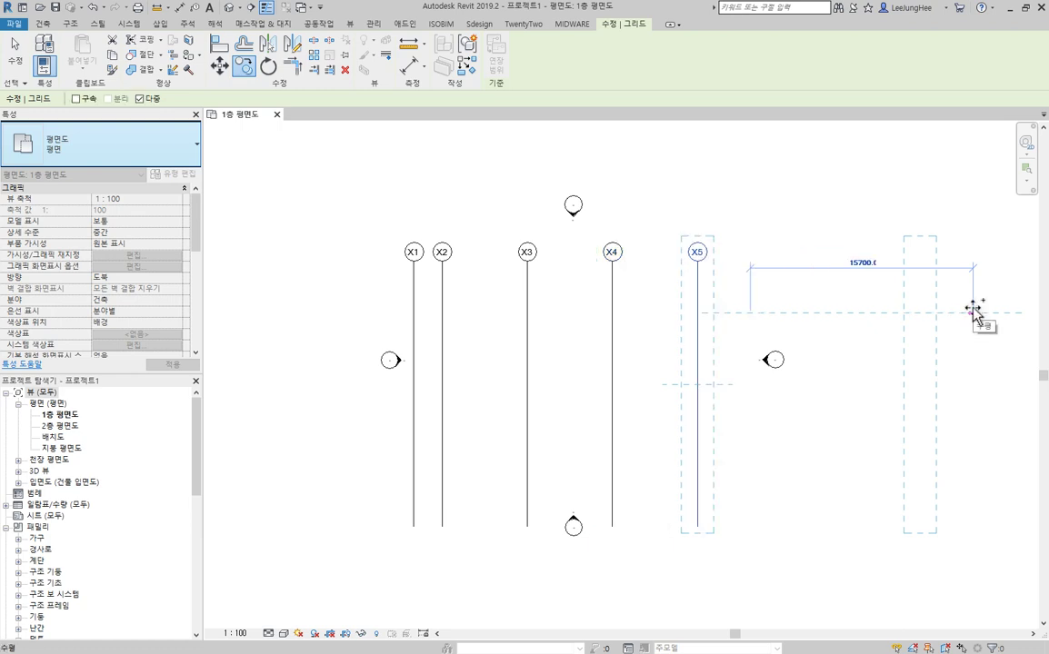
pyautogui.write('2000')
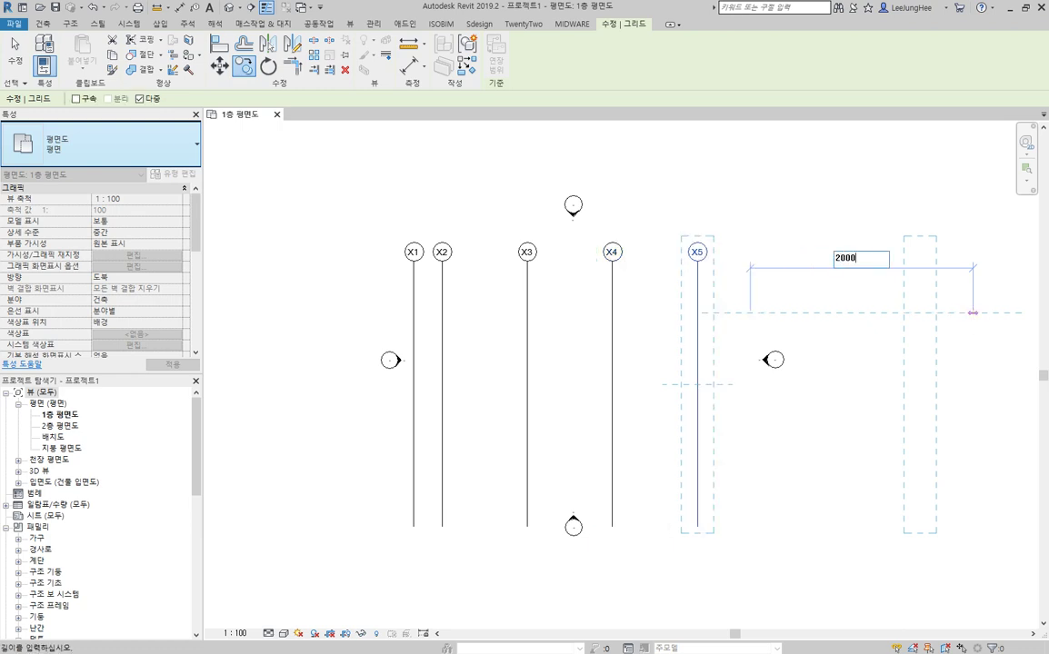
pyautogui.press('Return')
pyautogui.press('Escape')
pyautogui.press('Escape')
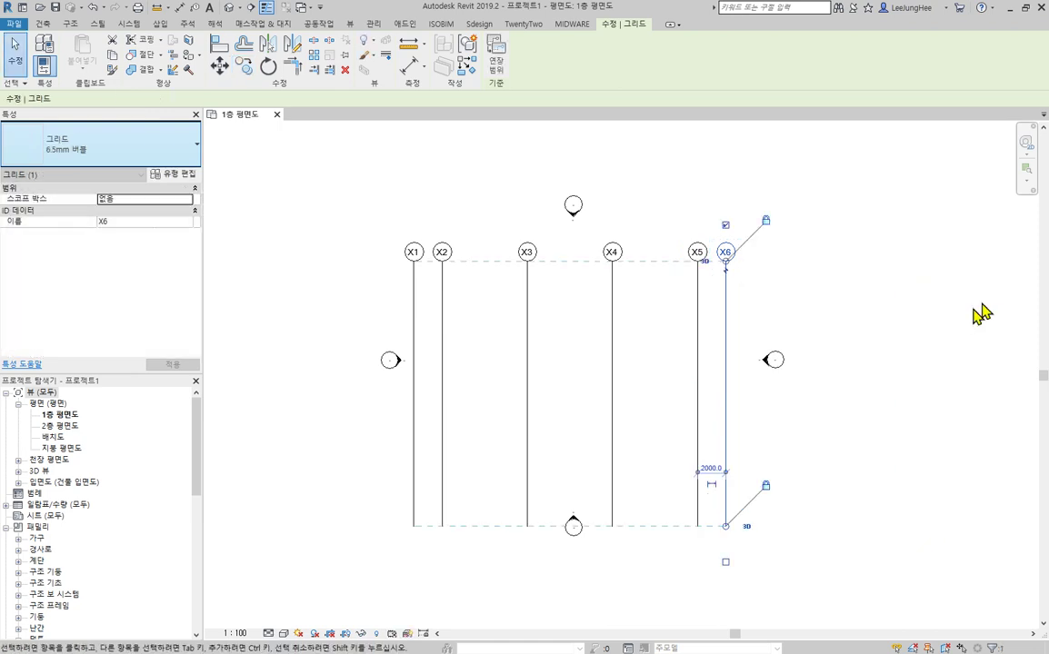
# Step: Switch to 2017_시험문제_00.pdf in Adobe Acrobat and examine the X and Y grid spacing on the 3층 평면도 at 200%
pyautogui.hotkey('alt', 'Tab')
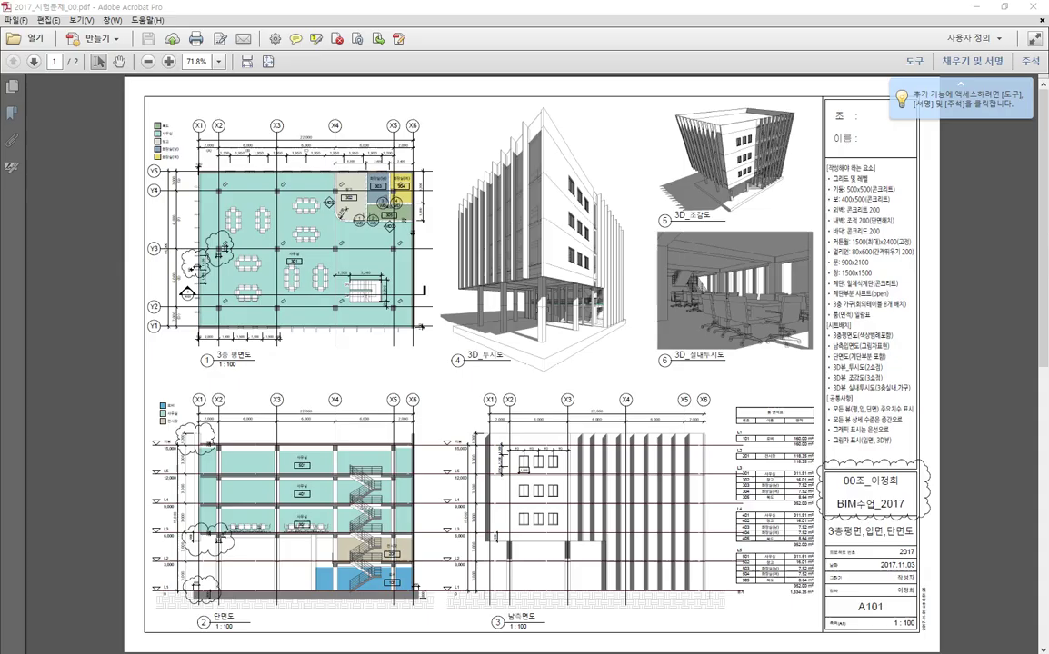
pyautogui.keyDown('ctrl'); pyautogui.scroll(5, 297, 227); pyautogui.keyUp('ctrl')
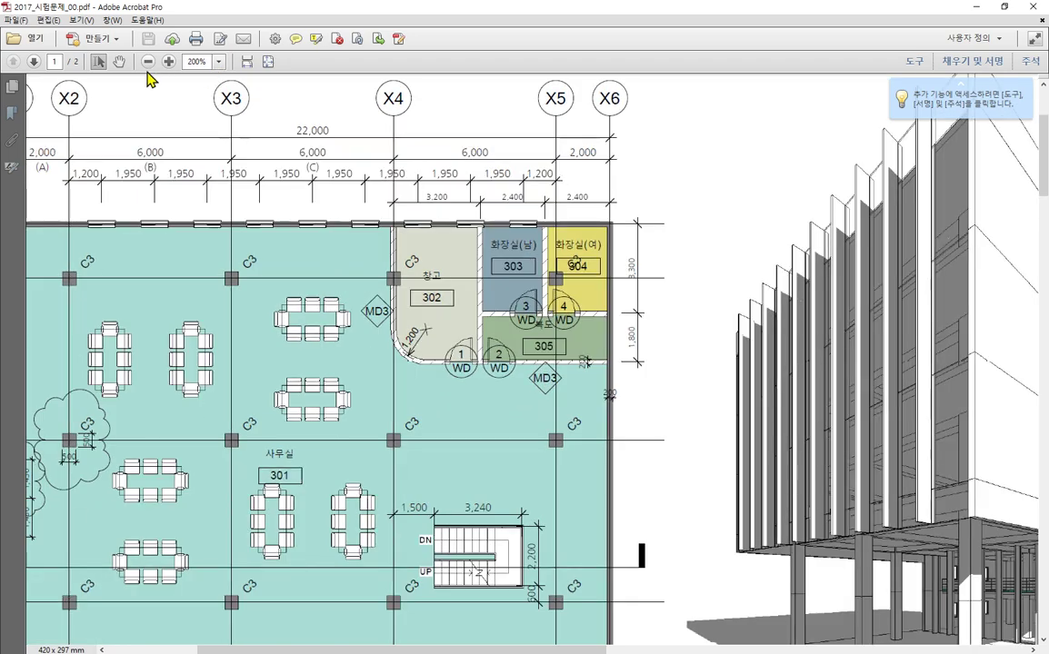
pyautogui.moveTo(320, 349); pyautogui.dragTo(515, 403)
pyautogui.click(381, 362)
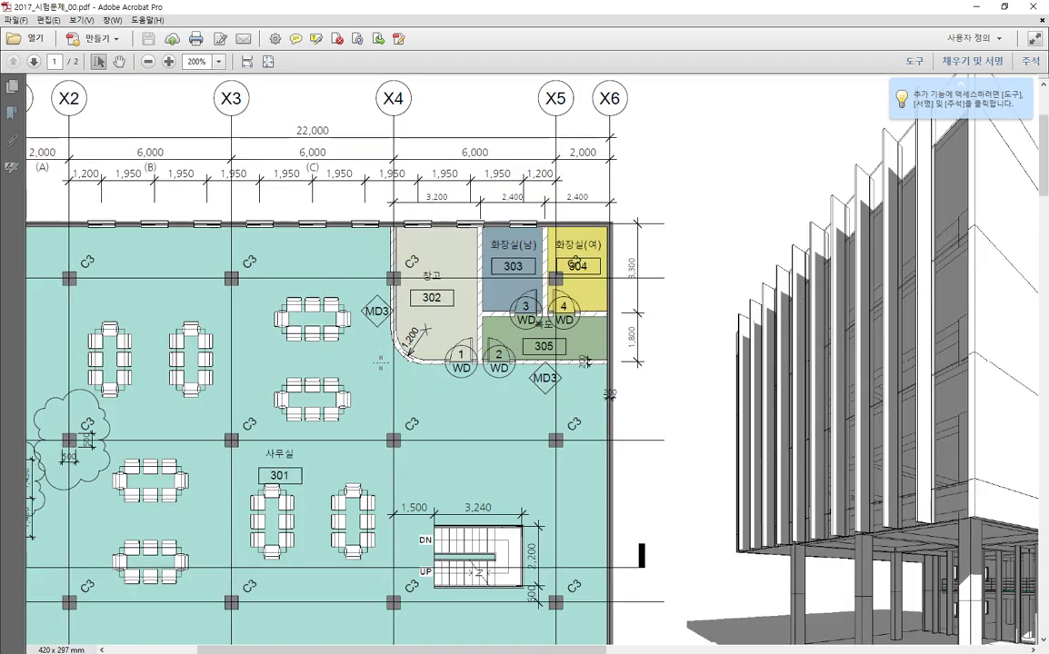
pyautogui.press('h')
pyautogui.moveTo(289, 354); pyautogui.dragTo(510, 420)
pyautogui.scroll(-1, 351, 277)
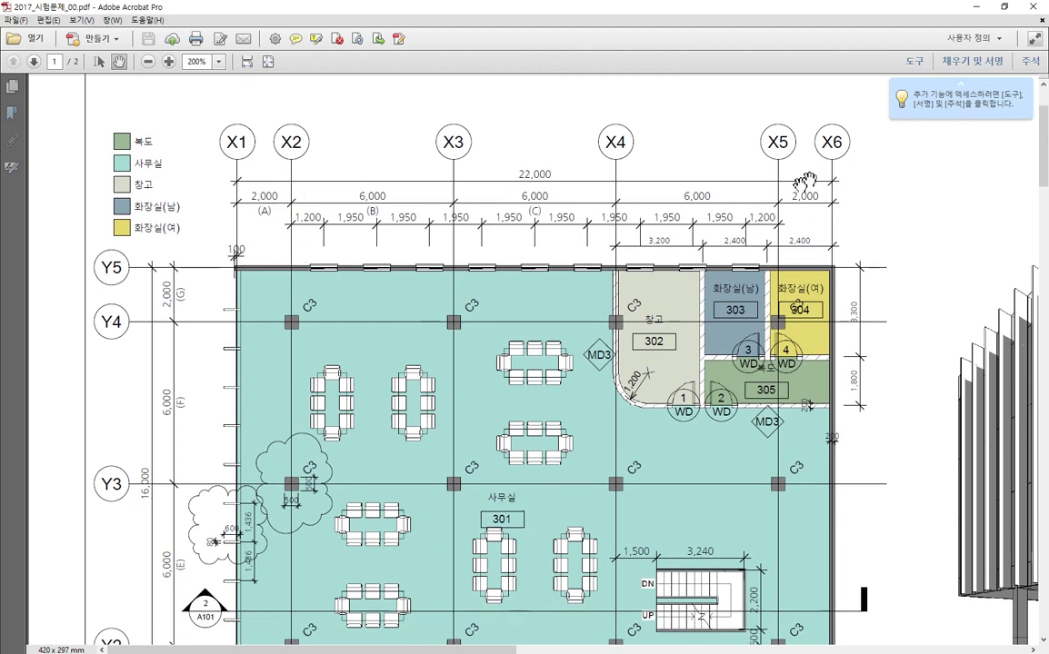
# Step: Return to Revit and place a continuous aligned dimension across grids X1 to X6, just below their bubbles
pyautogui.click(977, 8)
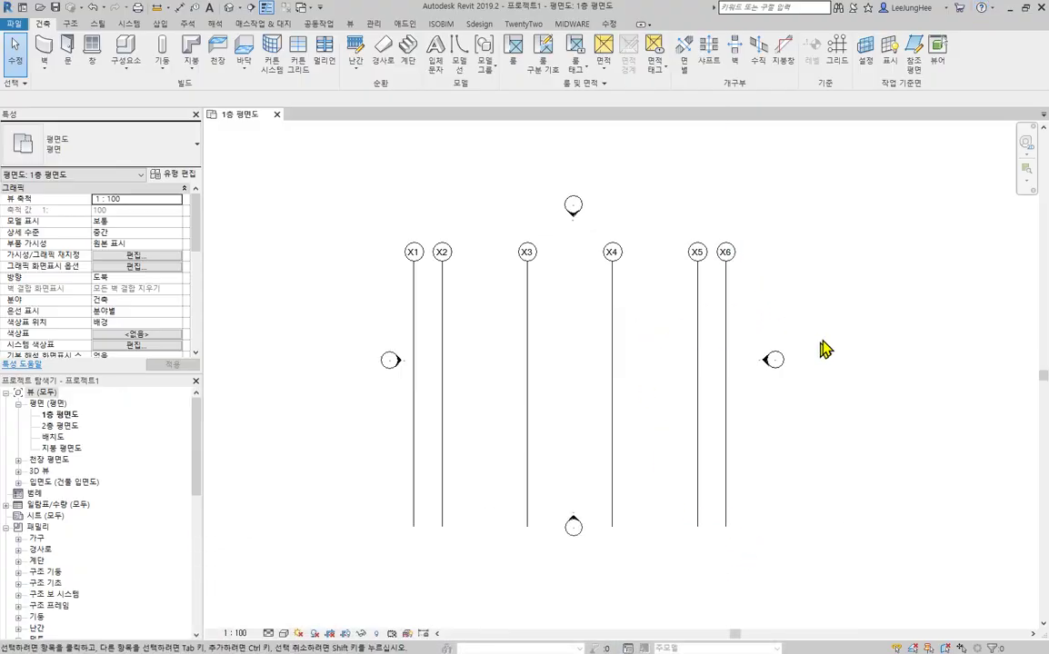
pyautogui.click(691, 346)
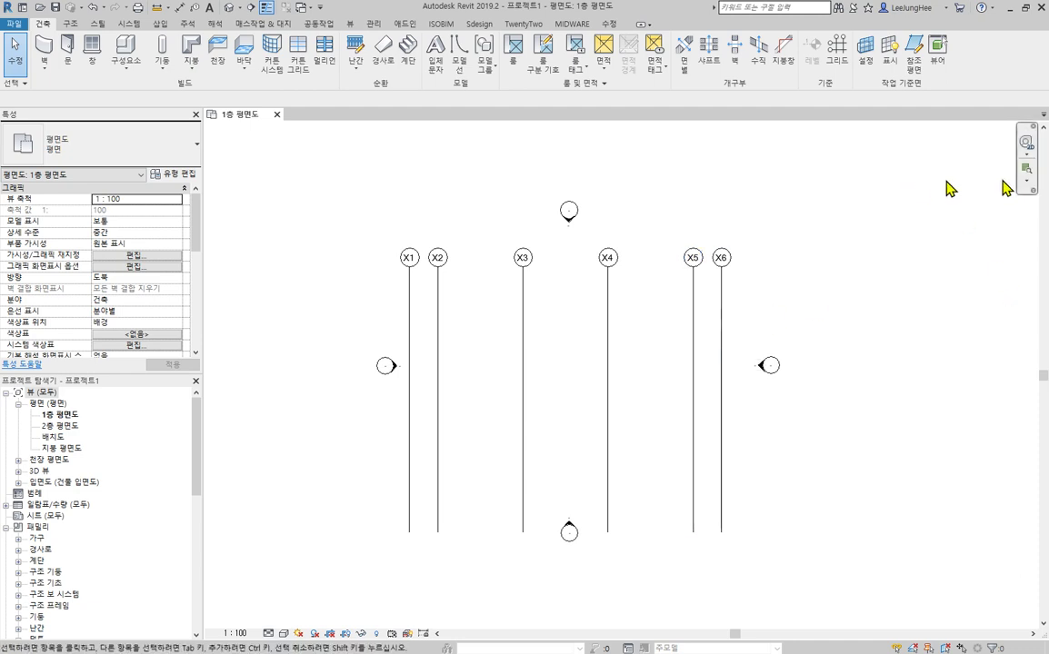
pyautogui.click(609, 25)
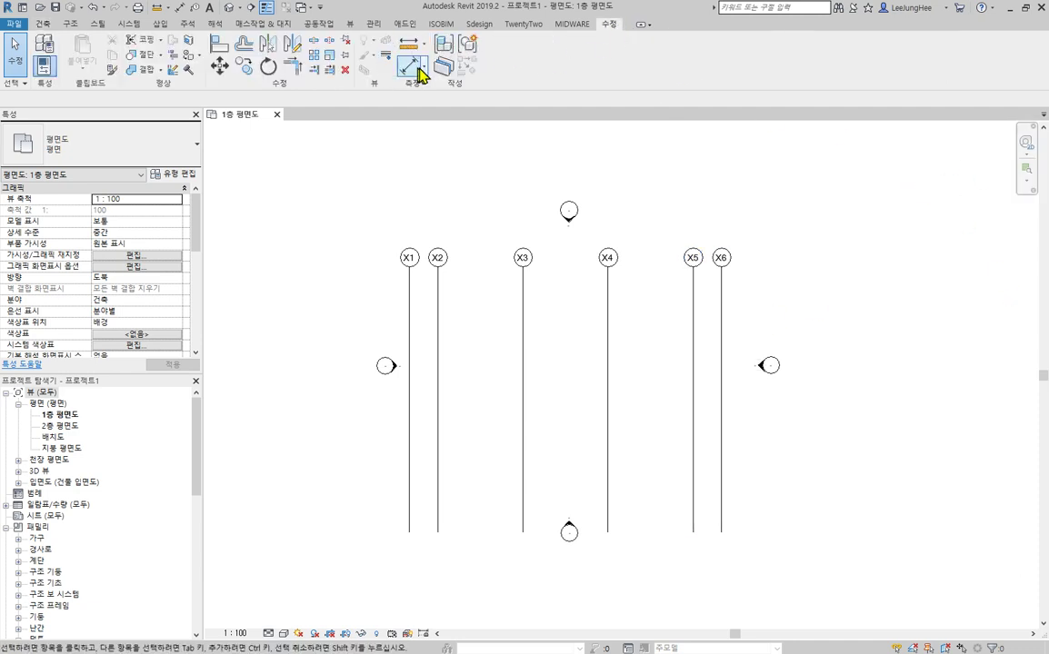
pyautogui.click(438, 65)
pyautogui.click(408, 312)
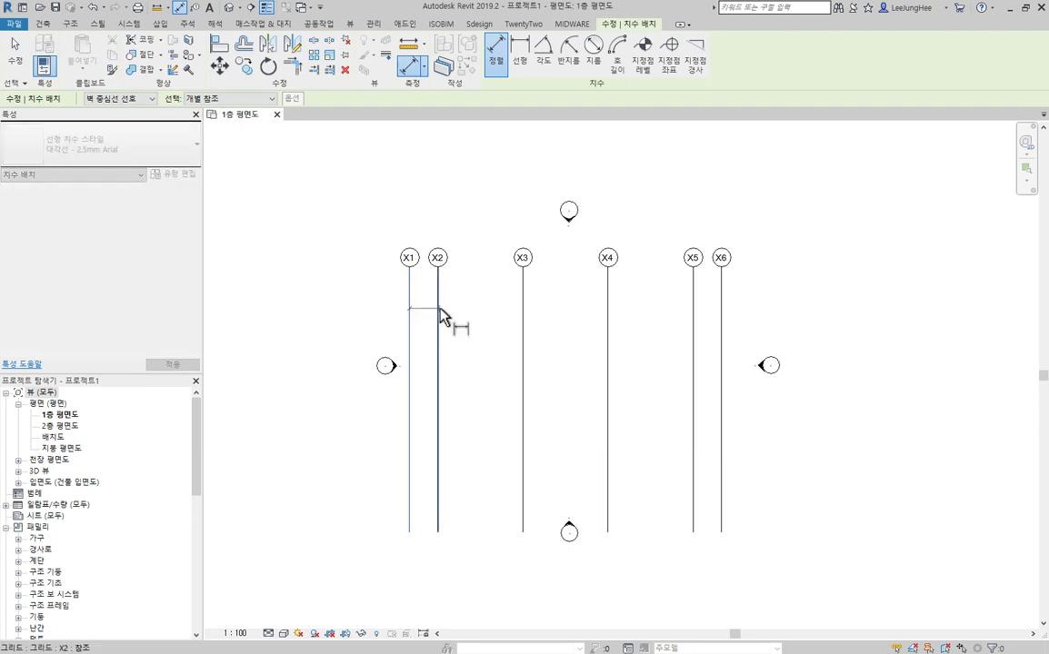
pyautogui.click(438, 313)
pyautogui.click(523, 318)
pyautogui.click(608, 320)
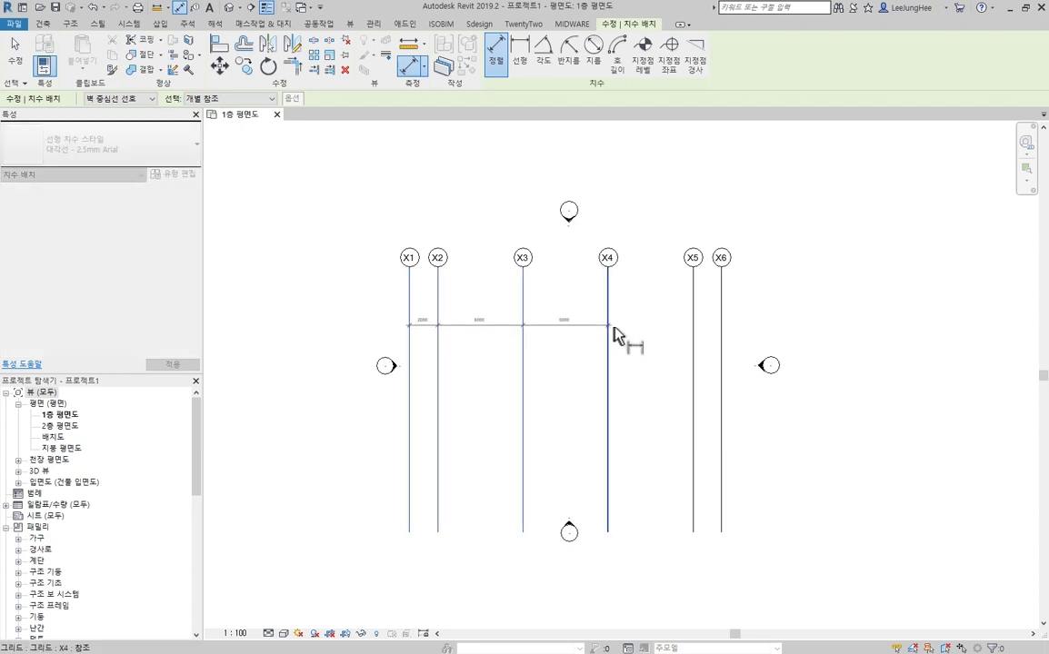
pyautogui.click(693, 320)
pyautogui.click(719, 326)
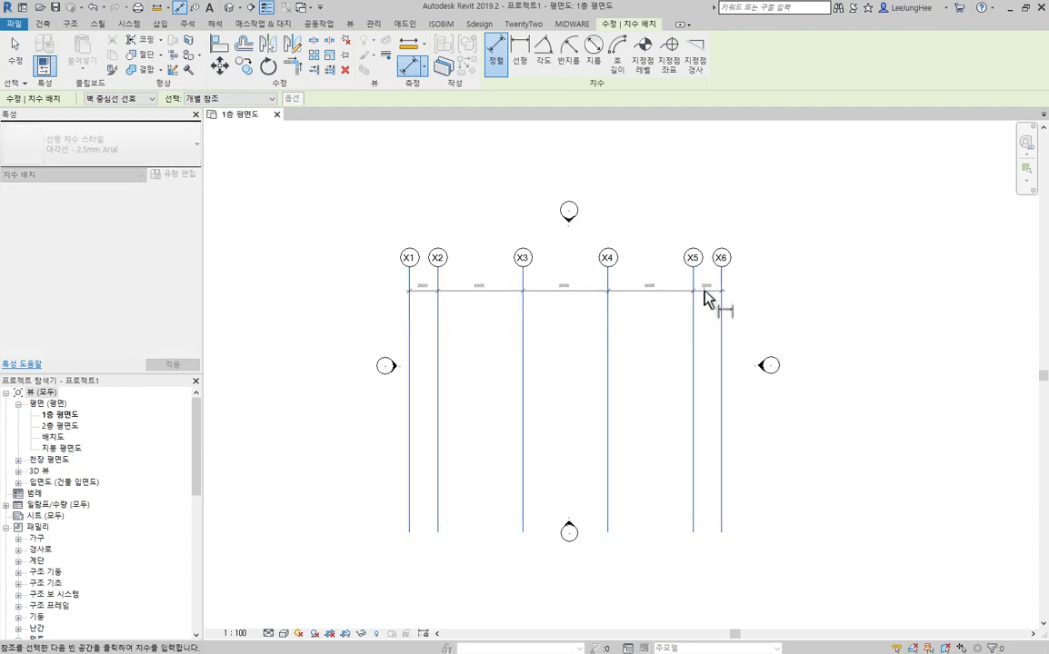
pyautogui.click(711, 306)
# Step: Examine the spacing dimensions between grids X1 and X6 and end the dimension command
pyautogui.scroll(5, 429, 293)
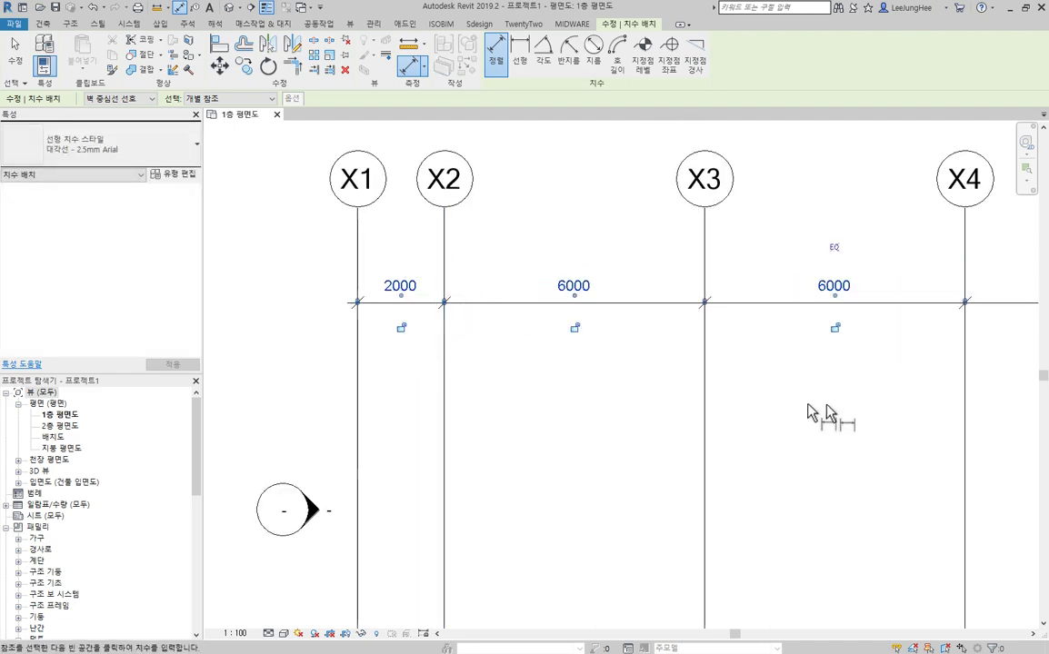
pyautogui.moveTo(818, 416); pyautogui.dragTo(675, 431, button='middle')
pyautogui.scroll(-2, 675, 431)
pyautogui.moveTo(857, 389); pyautogui.dragTo(889, 328, button='middle')
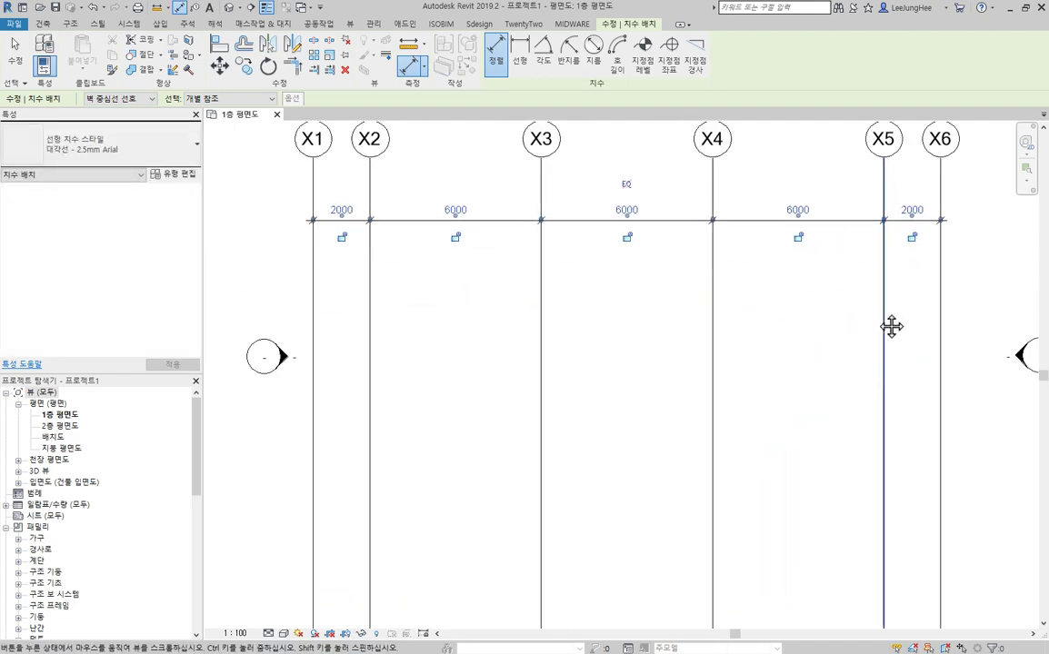
pyautogui.scroll(-2, 606, 353)
pyautogui.press('Escape')
pyautogui.click(657, 373)
pyautogui.moveTo(620, 366); pyautogui.dragTo(639, 356, button='middle')
pyautogui.click(638, 356)
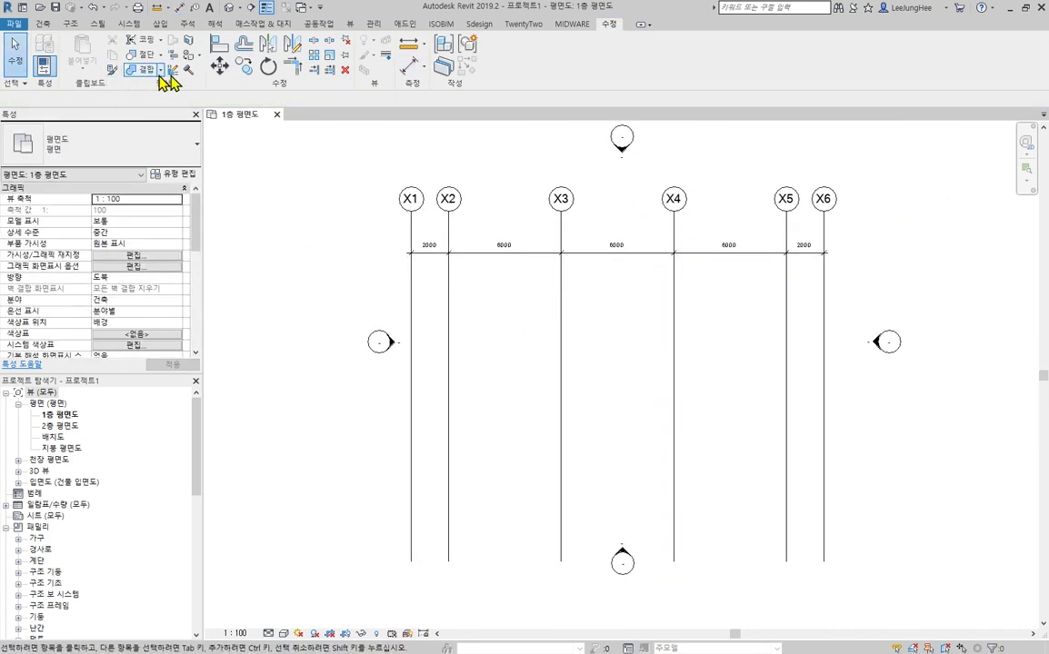
# Step: Draw a horizontal grid line from east to west across the lower ends of grids X6 to X1
pyautogui.click(47, 25)
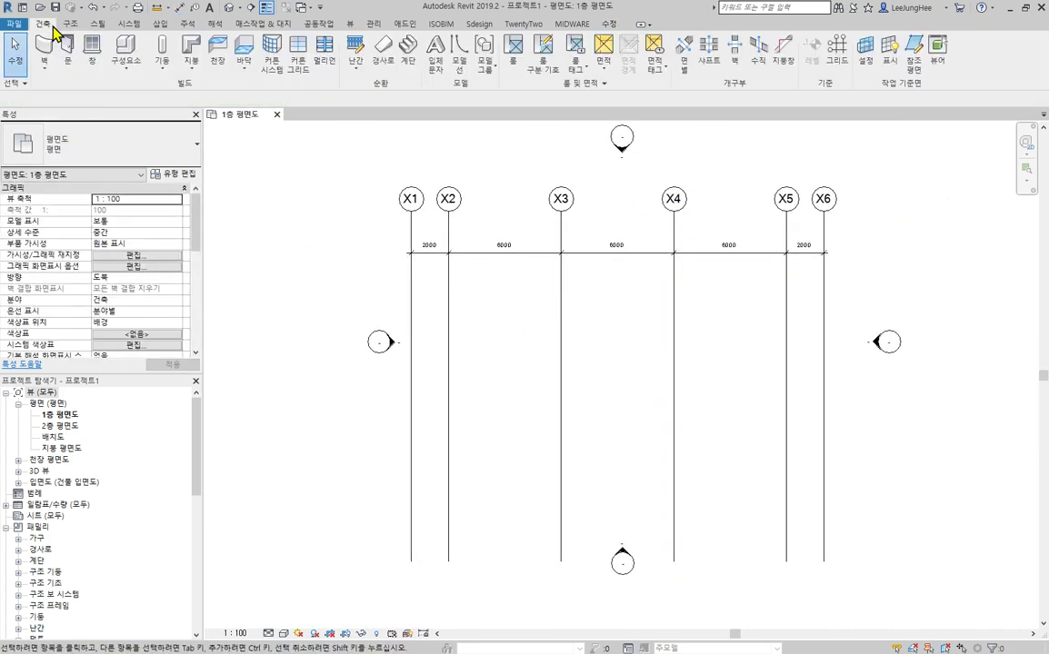
pyautogui.click(838, 46)
pyautogui.click(857, 539)
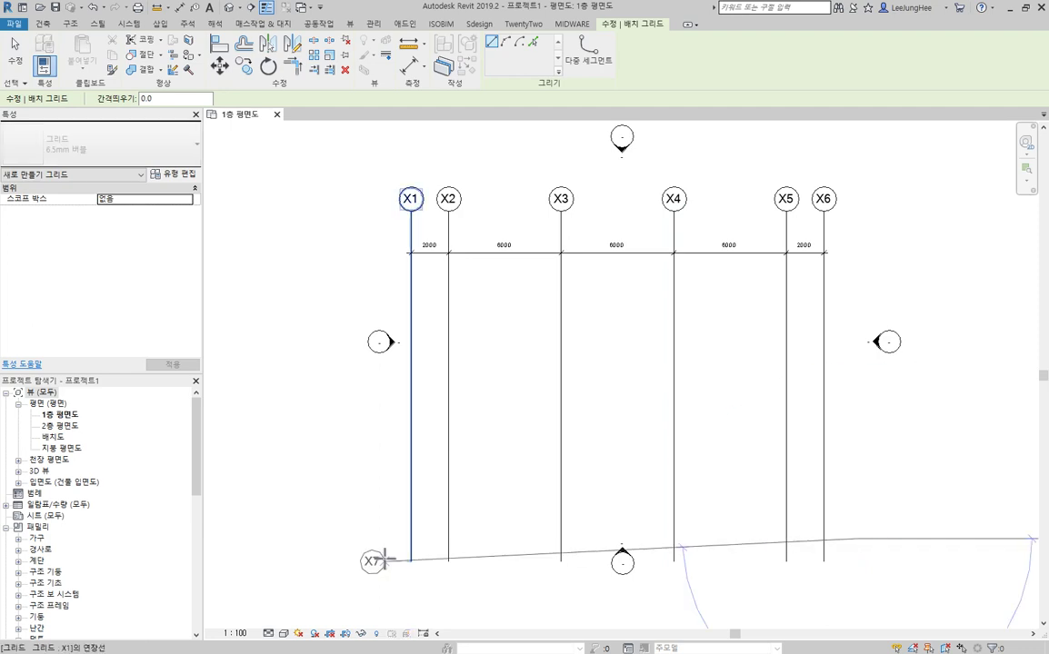
pyautogui.click(372, 538)
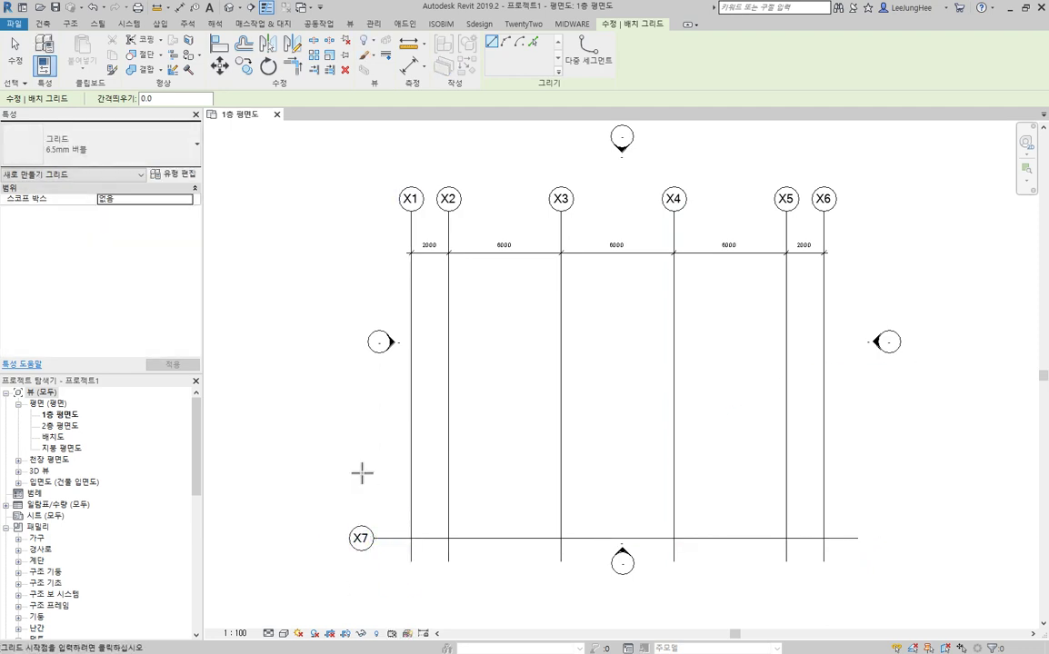
pyautogui.press('Escape')
pyautogui.press('Escape')
# Step: Rename the horizontal grid line as Y1
pyautogui.click(363, 550)
pyautogui.click(361, 539)
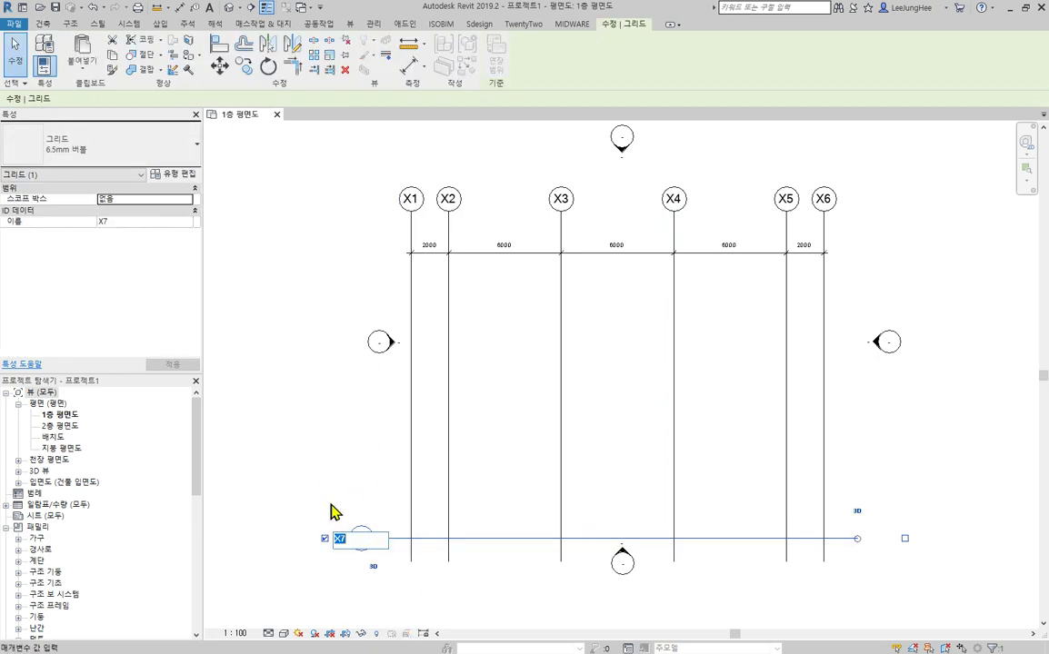
pyautogui.click(233, 319)
pyautogui.click(235, 283)
# Step: Copy grid Y1 vertically to the north with multiple copying enabled, placing the first copy at a distance of 2000
pyautogui.click(473, 540)
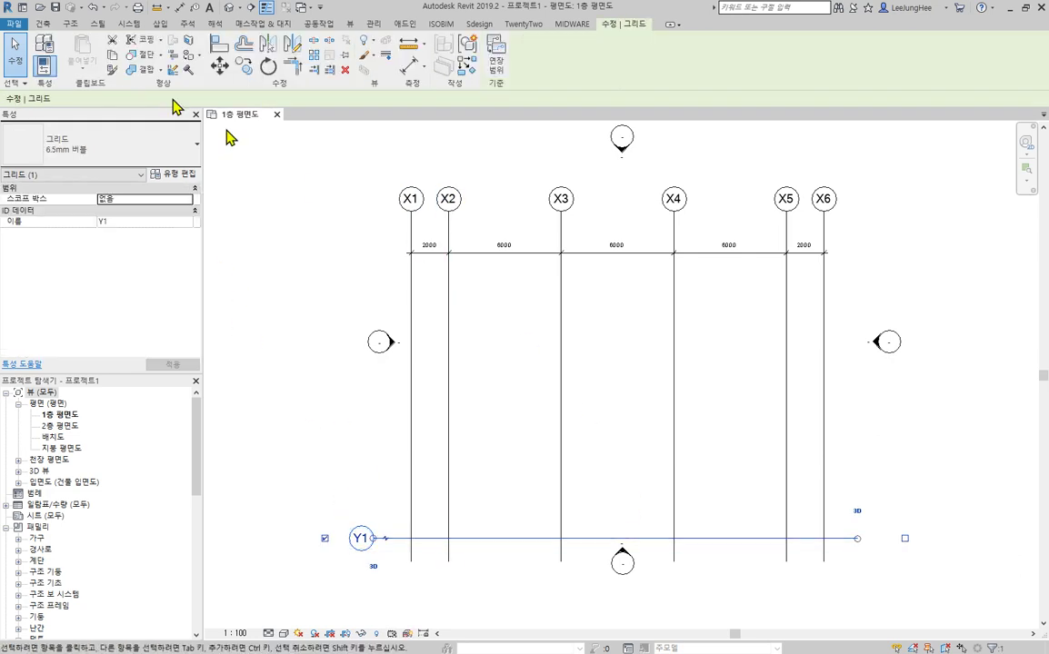
pyautogui.click(241, 68)
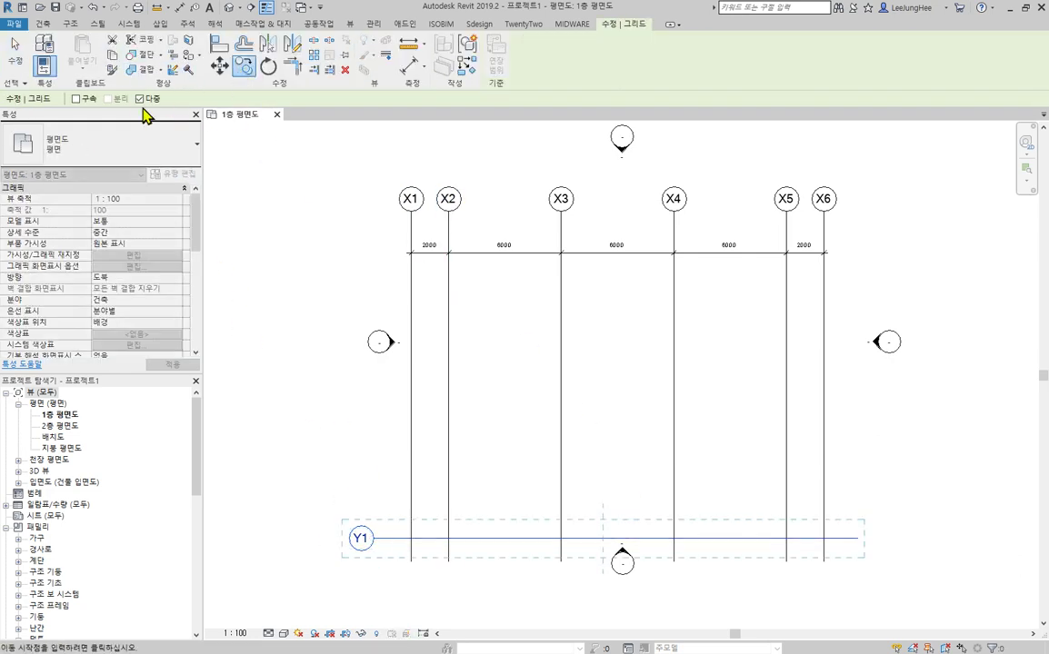
pyautogui.click(496, 539)
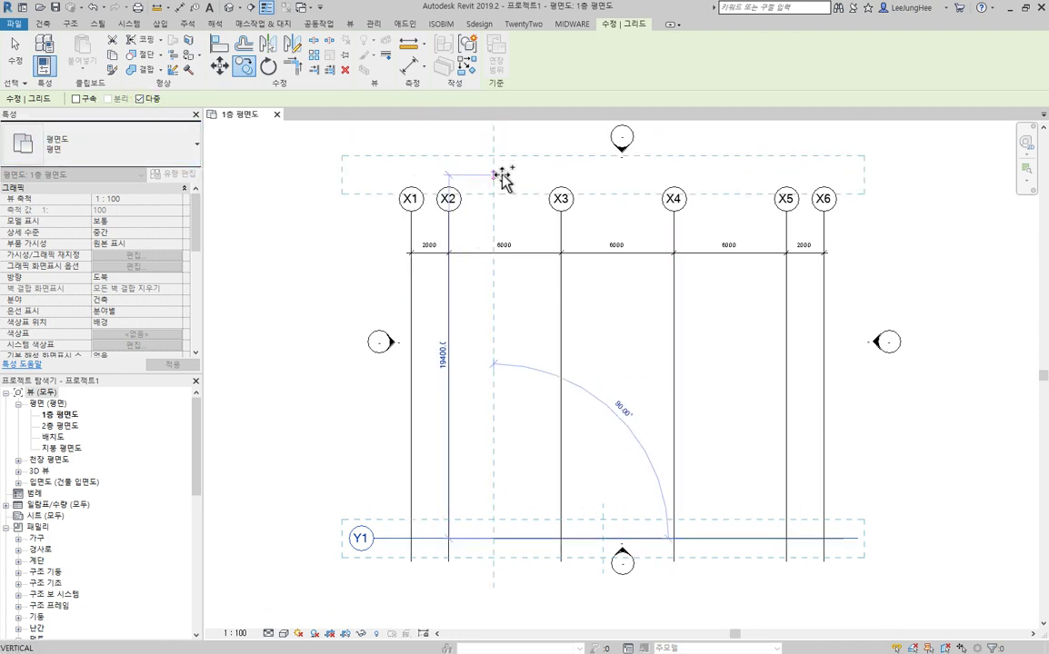
pyautogui.write('2000')
pyautogui.press('Return')
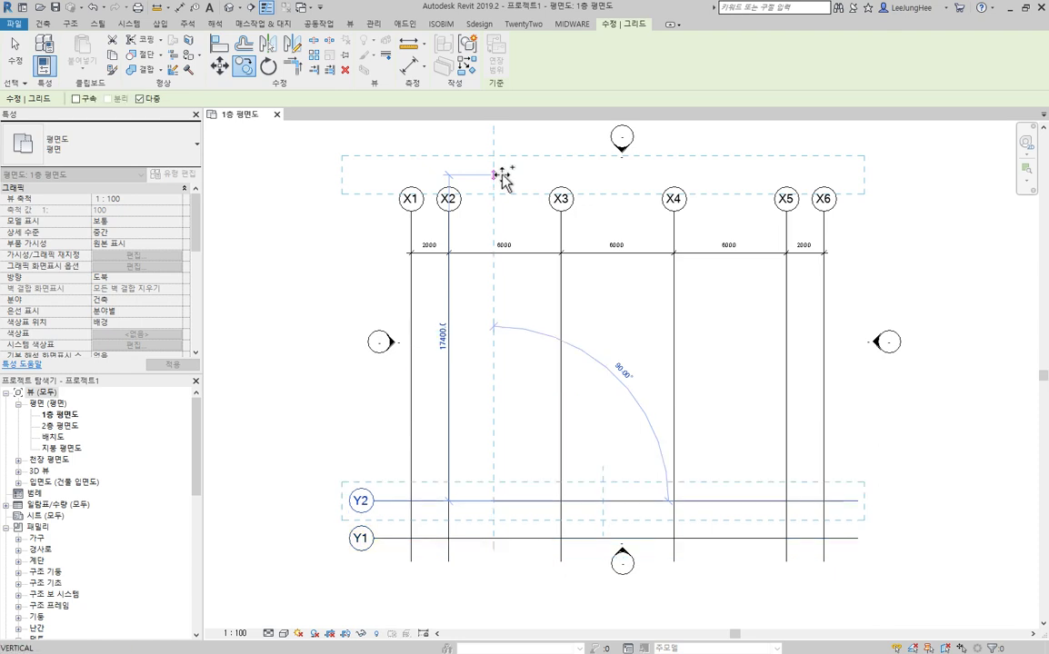
# Step: Place three more grid copies to the north at successive spacings of 6000, 6000 and 2000, and finish copying
pyautogui.write('6000')
pyautogui.press('Return')
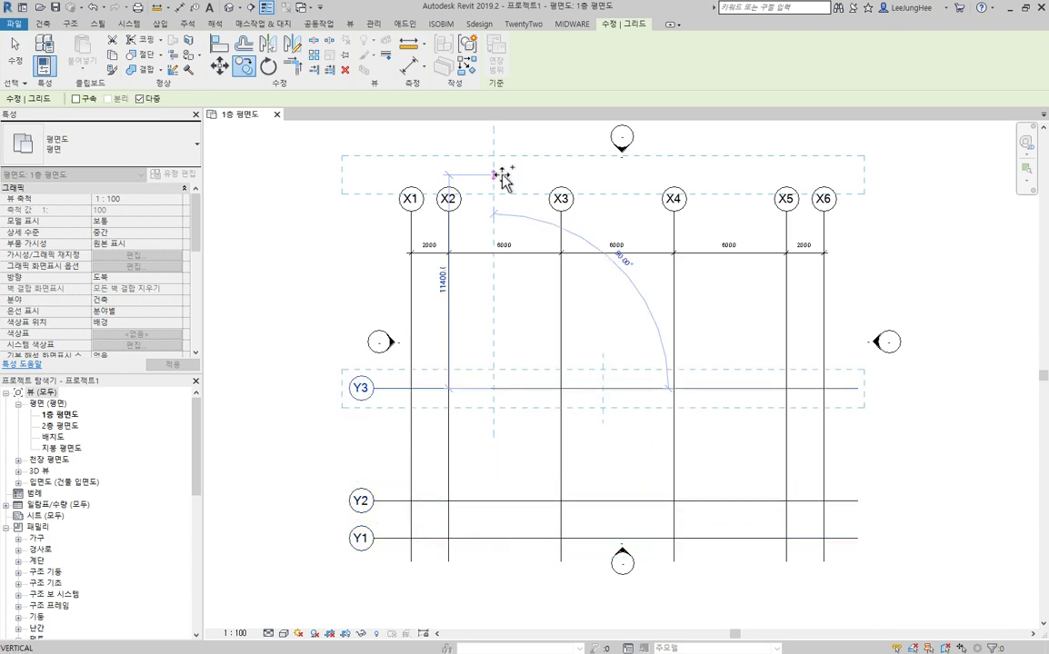
pyautogui.write('6000')
pyautogui.press('Return')
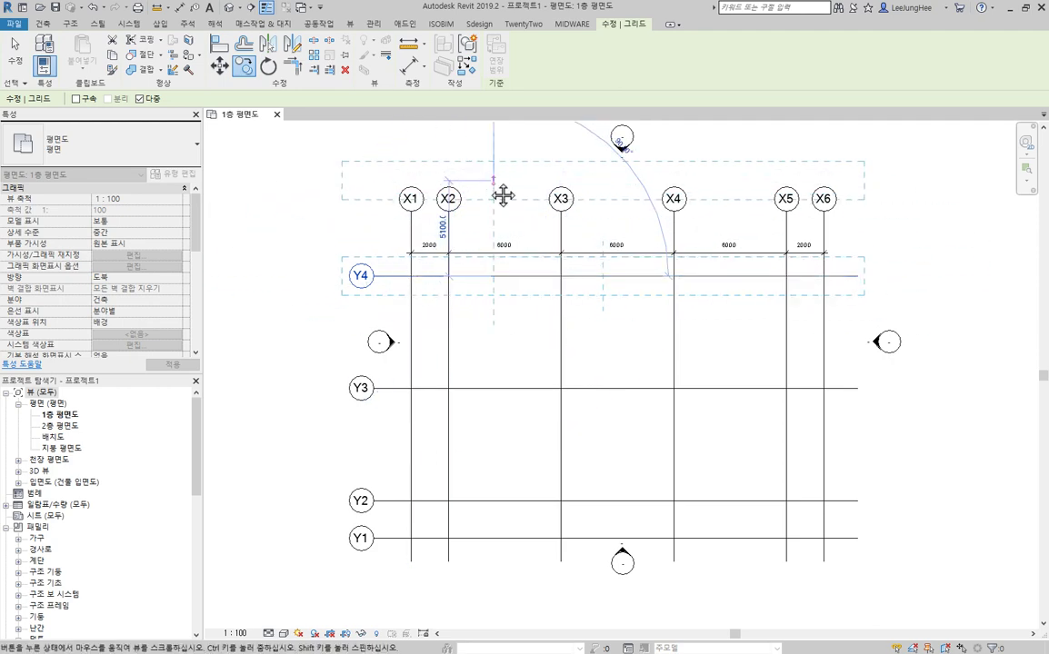
pyautogui.moveTo(498, 197); pyautogui.dragTo(484, 223, button='middle')
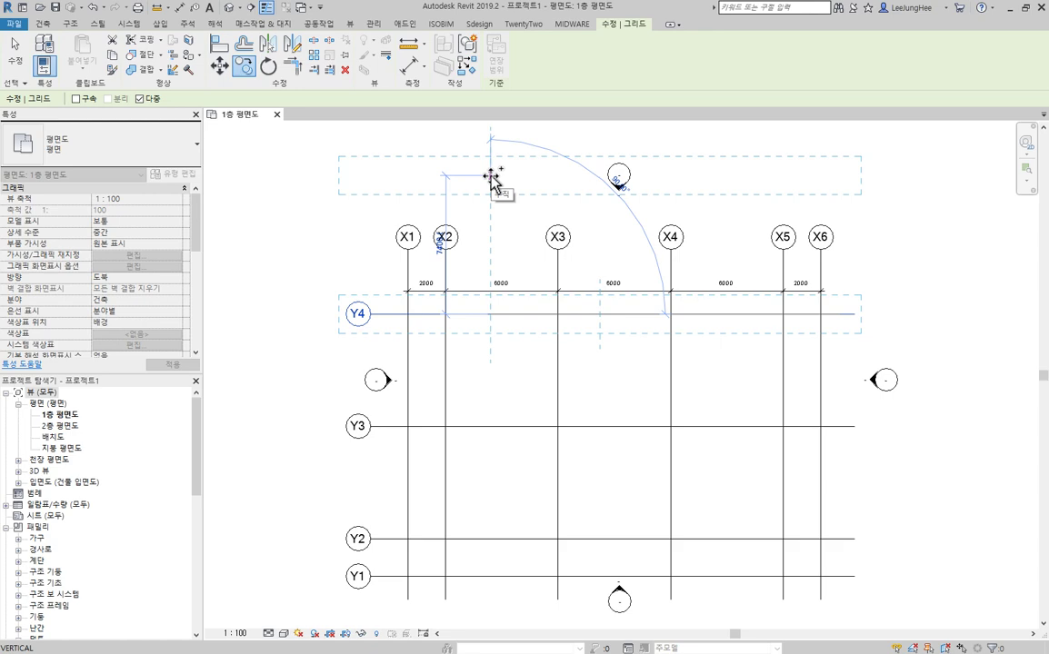
pyautogui.write('200')
pyautogui.press('Return')
pyautogui.press('Escape')
pyautogui.press('Escape')
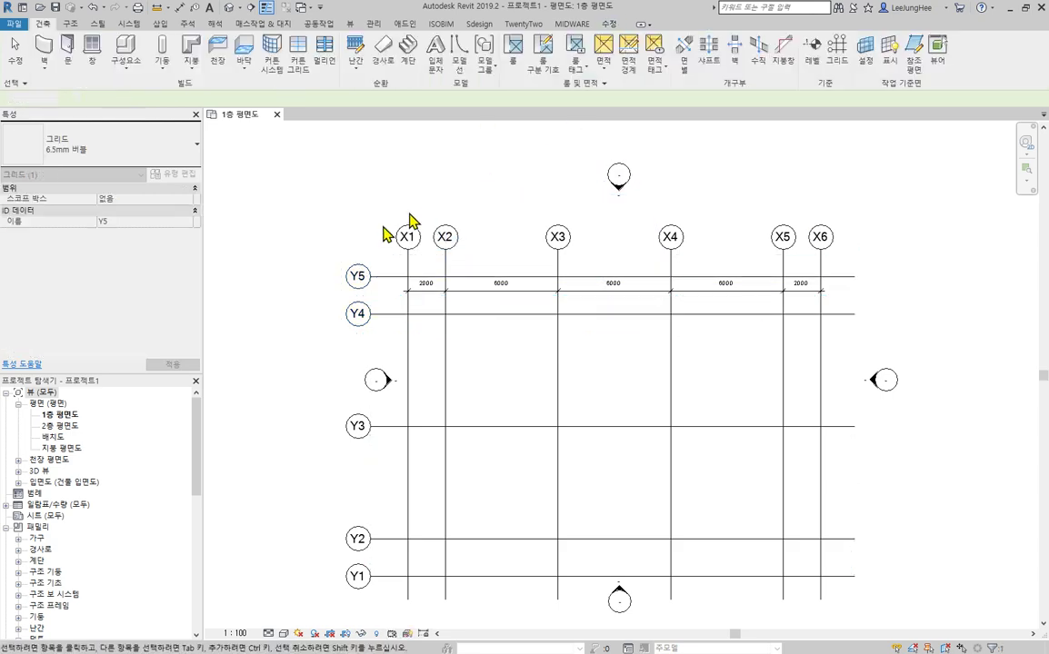
# Step: Place a continuous aligned dimension across grids Y1 to Y5, between their bubbles and grid X1
pyautogui.moveTo(635, 386); pyautogui.dragTo(627, 297, button='middle')
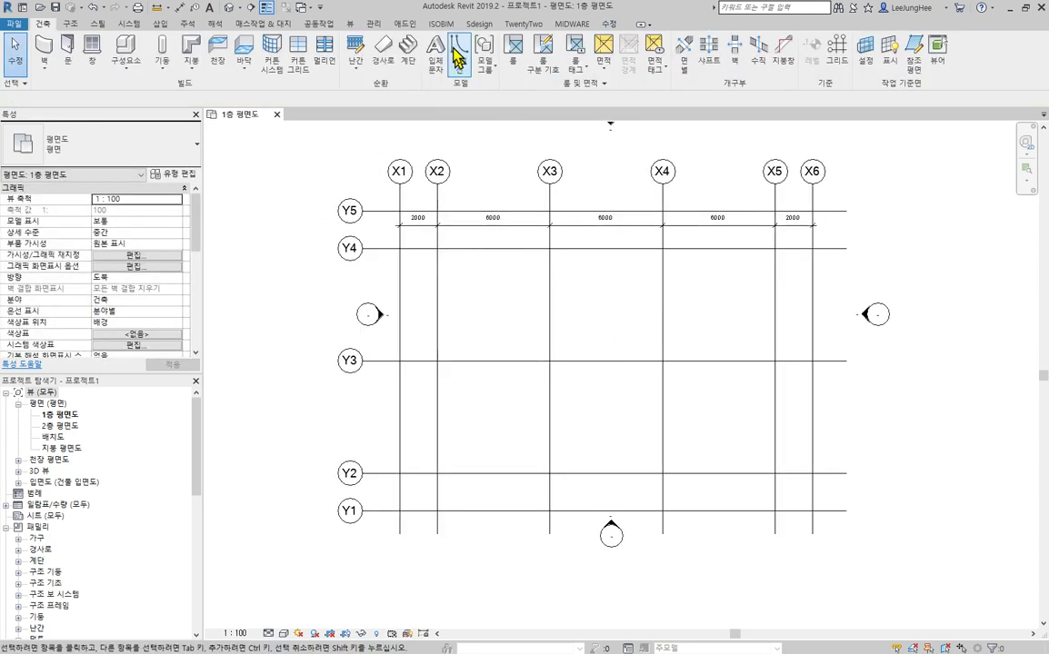
pyautogui.click(600, 25)
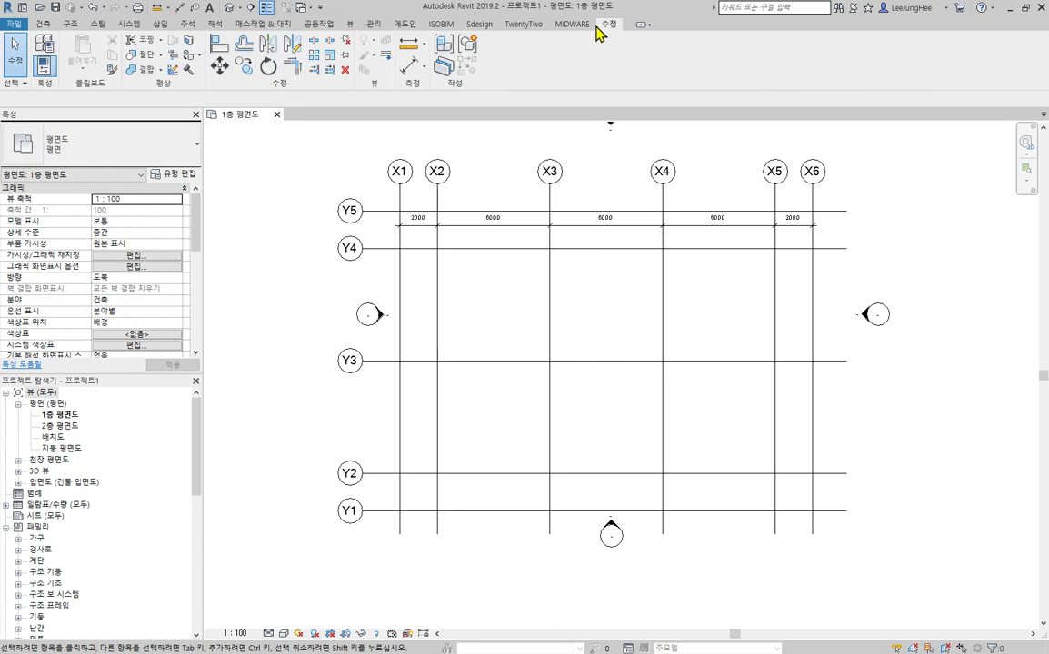
pyautogui.click(411, 66)
pyautogui.click(521, 485)
pyautogui.click(525, 472)
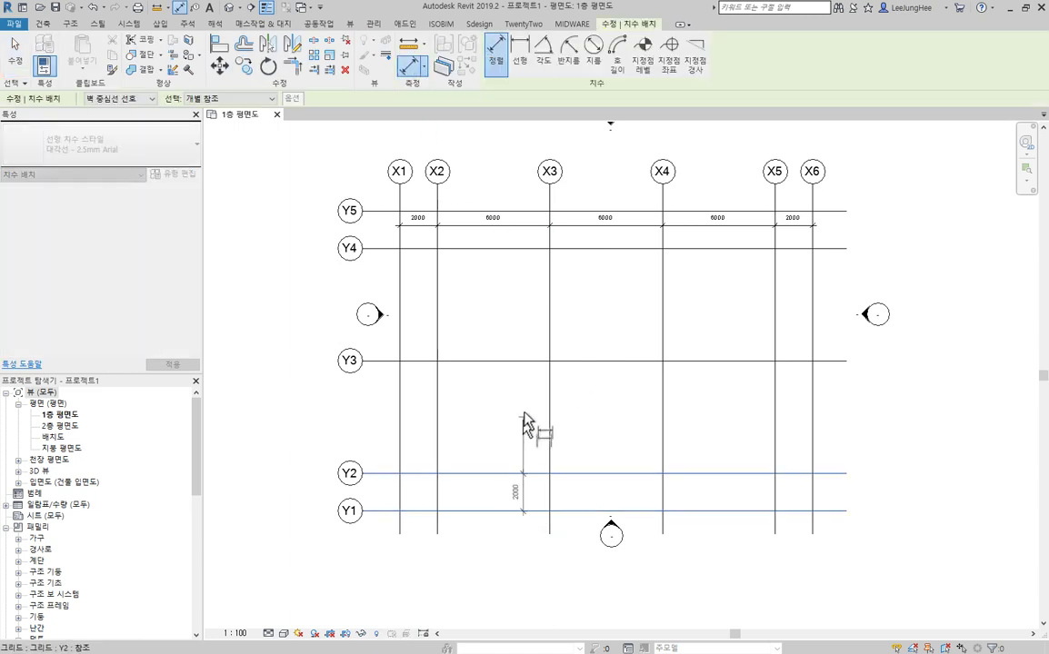
pyautogui.click(514, 362)
pyautogui.click(506, 248)
pyautogui.click(508, 218)
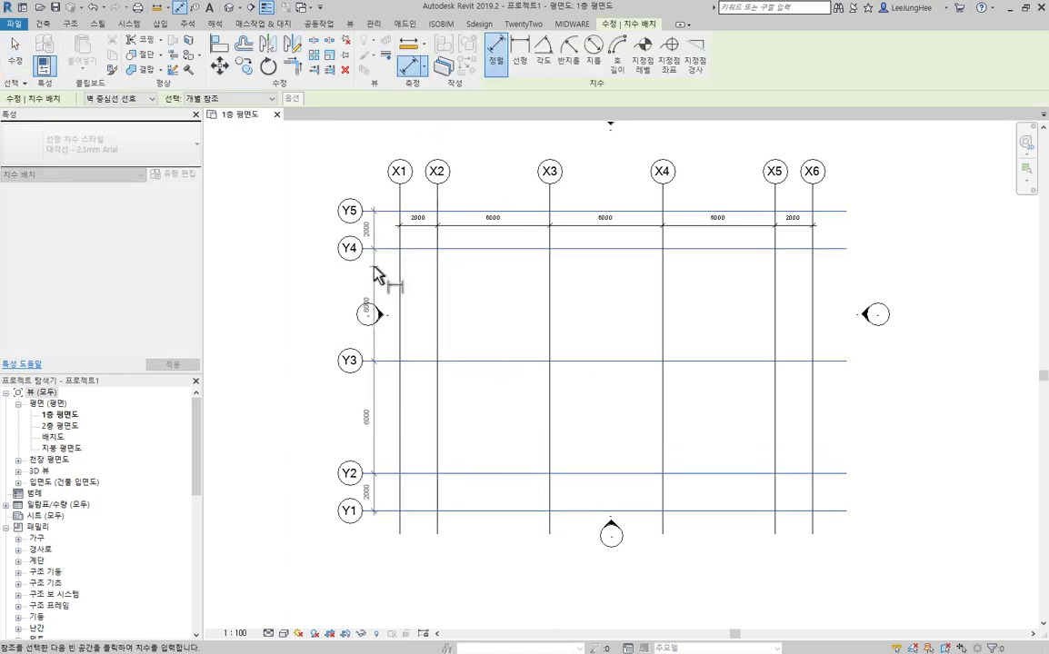
pyautogui.click(374, 282)
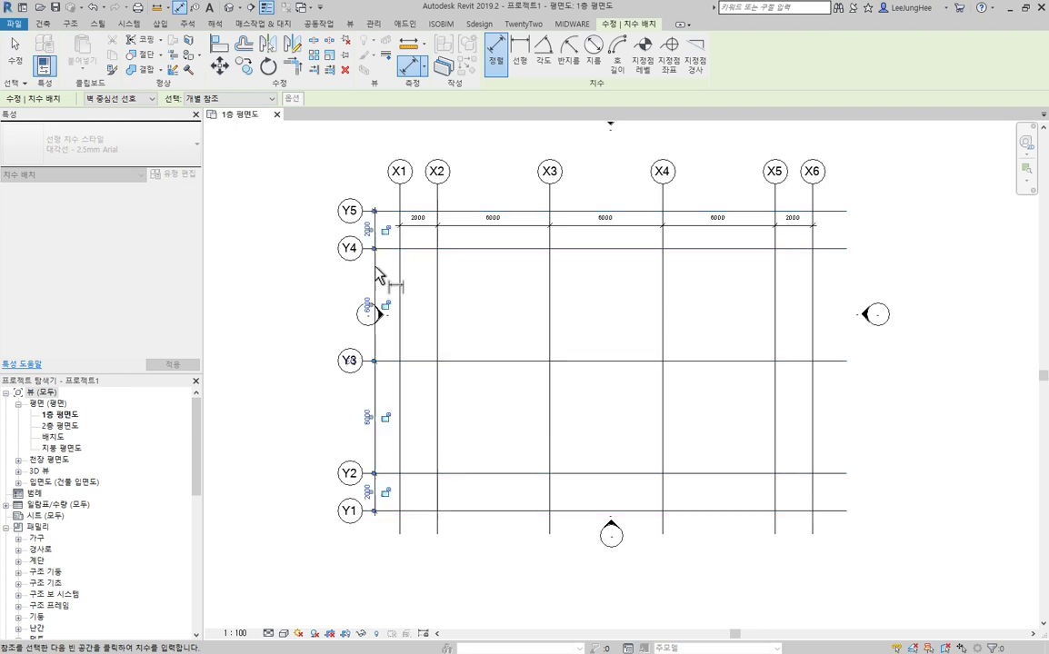
# Step: Add an overall aligned dimension from grid Y1 to Y5, west of the Y spacing dimensions
pyautogui.click(482, 514)
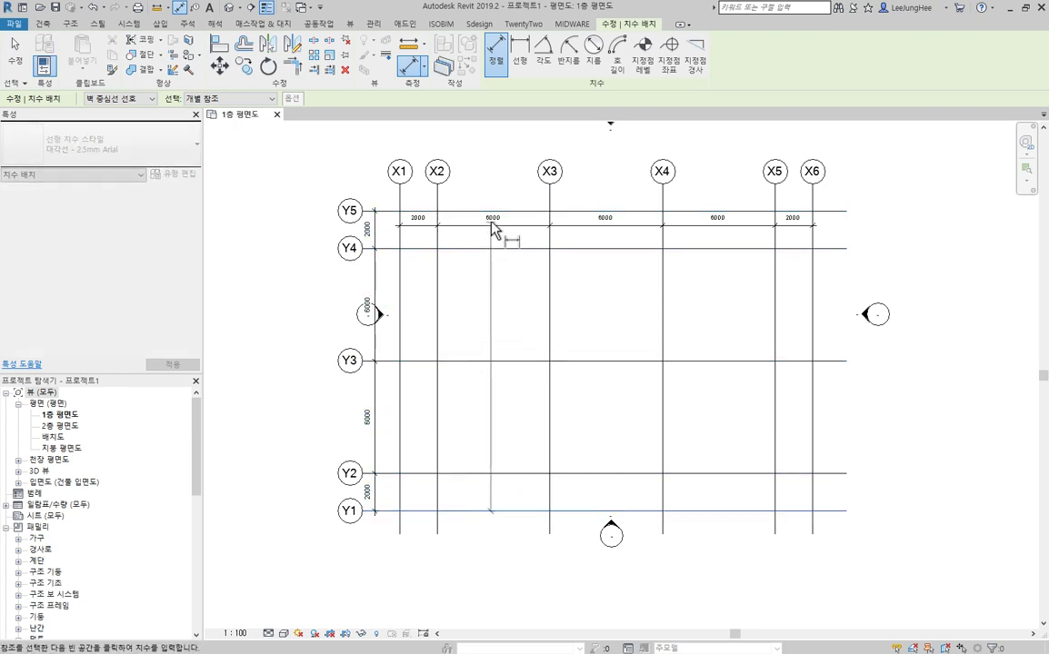
pyautogui.scroll(2, 377, 328)
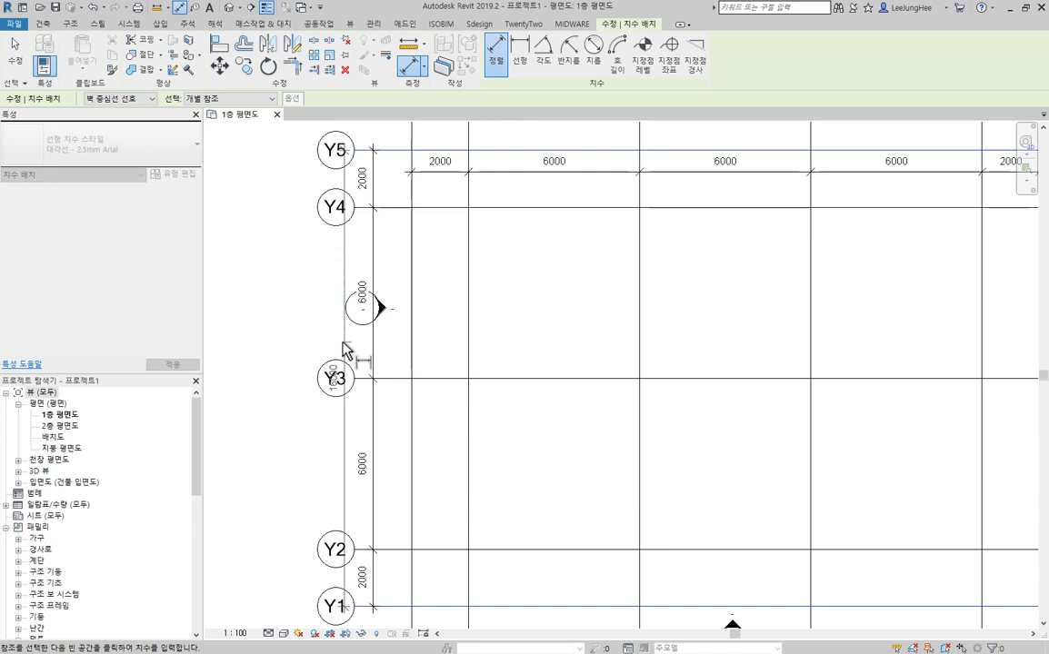
pyautogui.scroll(-1, 515, 356)
pyautogui.moveTo(514, 355); pyautogui.dragTo(460, 428, button='middle')
# Step: Add an overall aligned dimension from grid X1 to X6 above the X spacing dimensions and end dimensioning
pyautogui.click(378, 341)
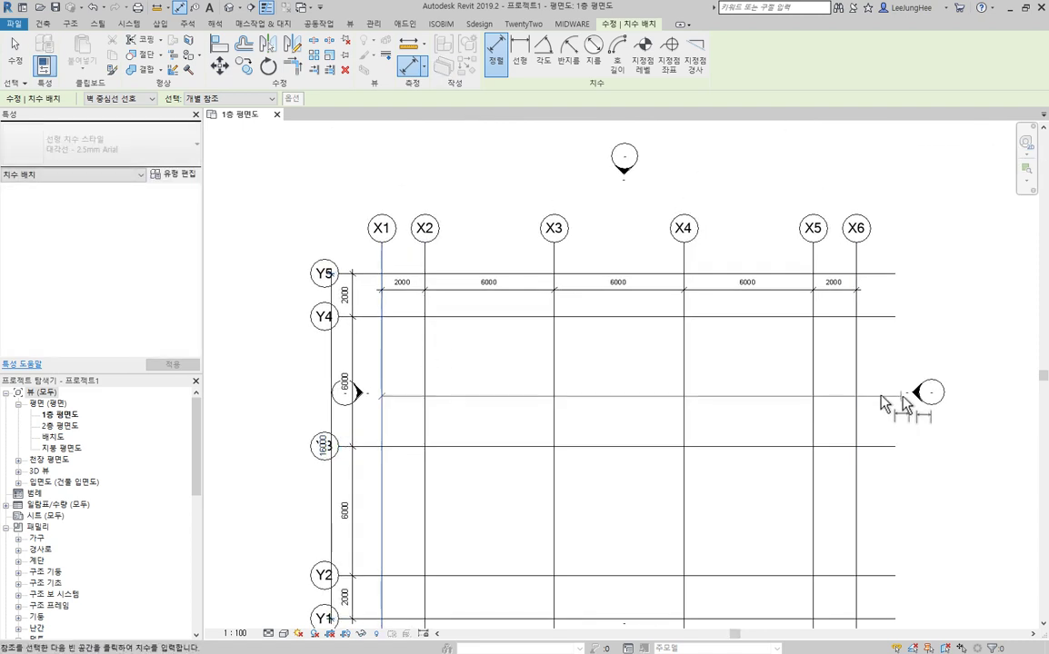
pyautogui.click(854, 397)
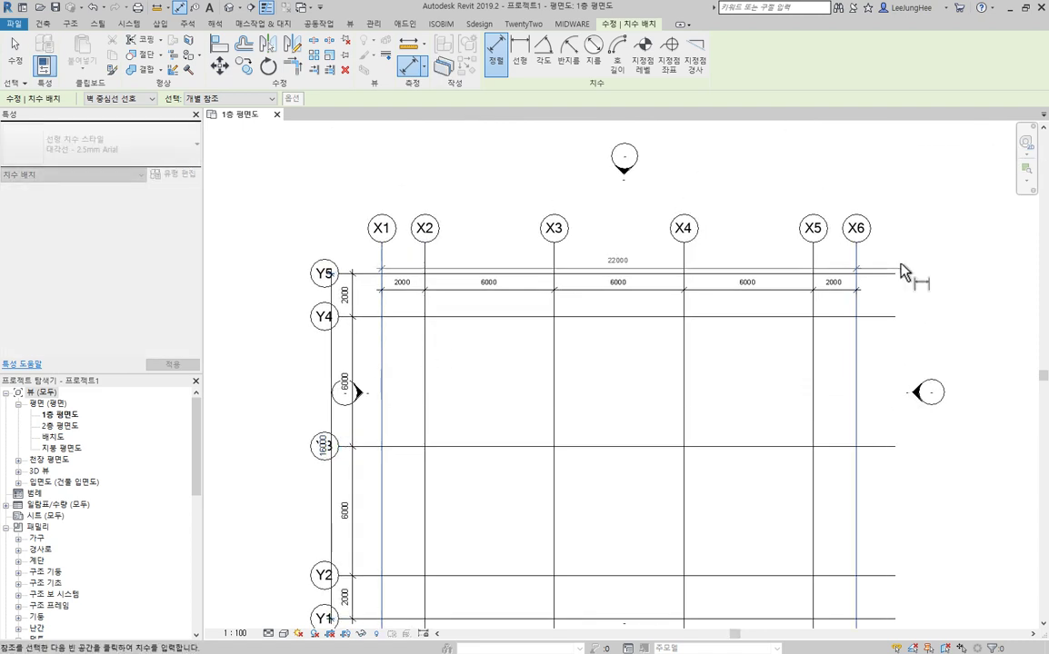
pyautogui.click(872, 271)
pyautogui.press('Escape')
pyautogui.press('Escape')
# Step: Move the north elevation marker farther north and the west elevation marker farther west, clear of the grids
pyautogui.scroll(-2, 700, 343)
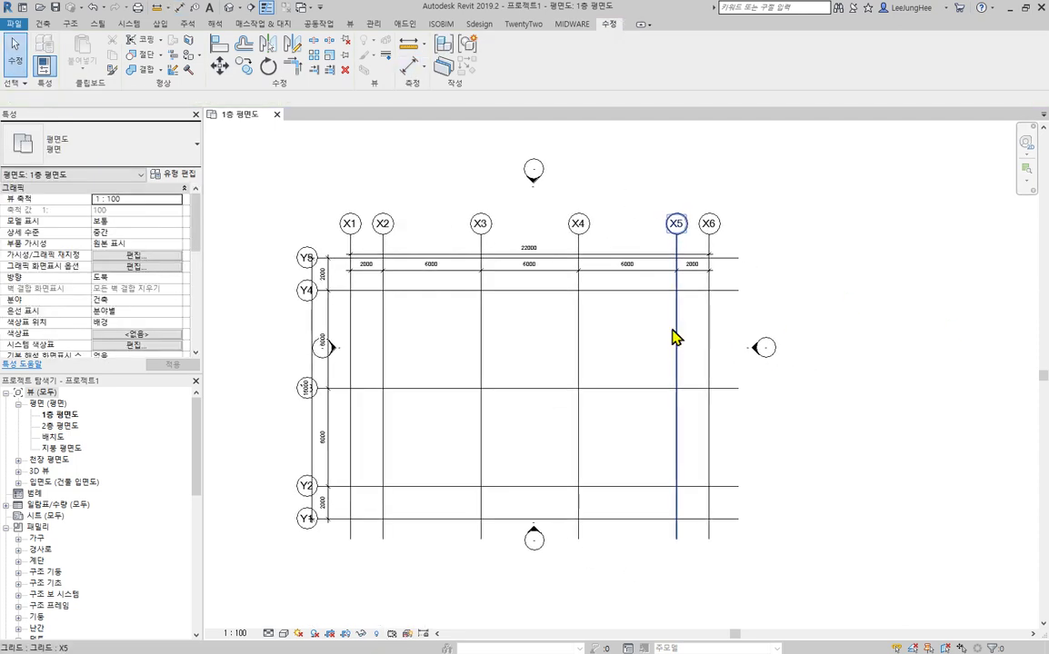
pyautogui.moveTo(625, 383); pyautogui.dragTo(666, 369, button='middle')
pyautogui.scroll(-1, 636, 371)
pyautogui.moveTo(543, 145); pyautogui.dragTo(622, 236)
pyautogui.moveTo(683, 221); pyautogui.dragTo(714, 236, button='middle')
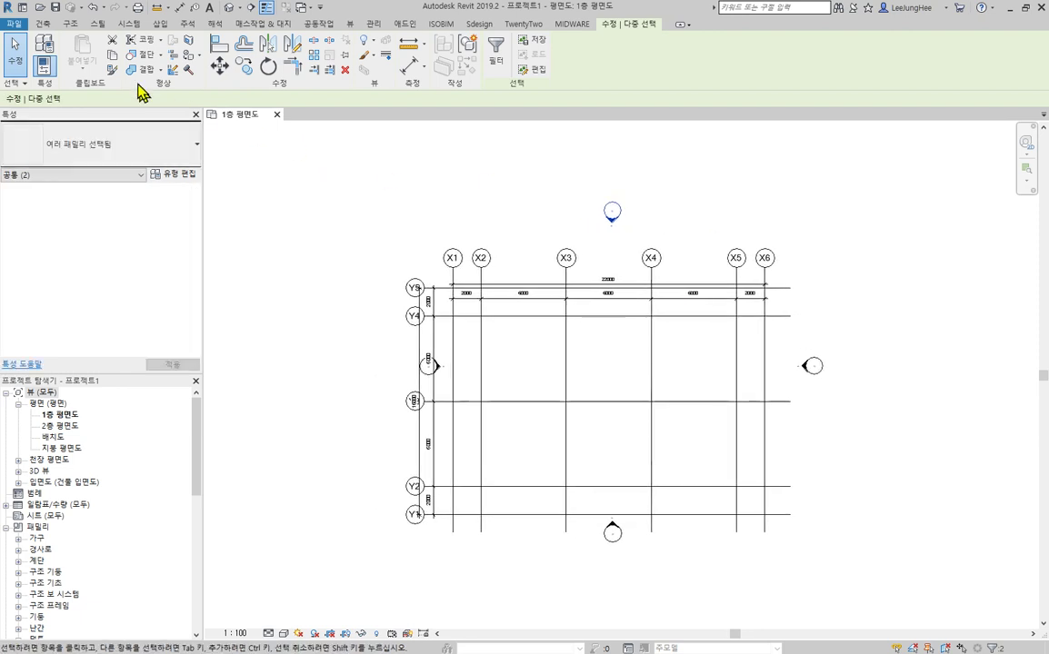
pyautogui.click(219, 66)
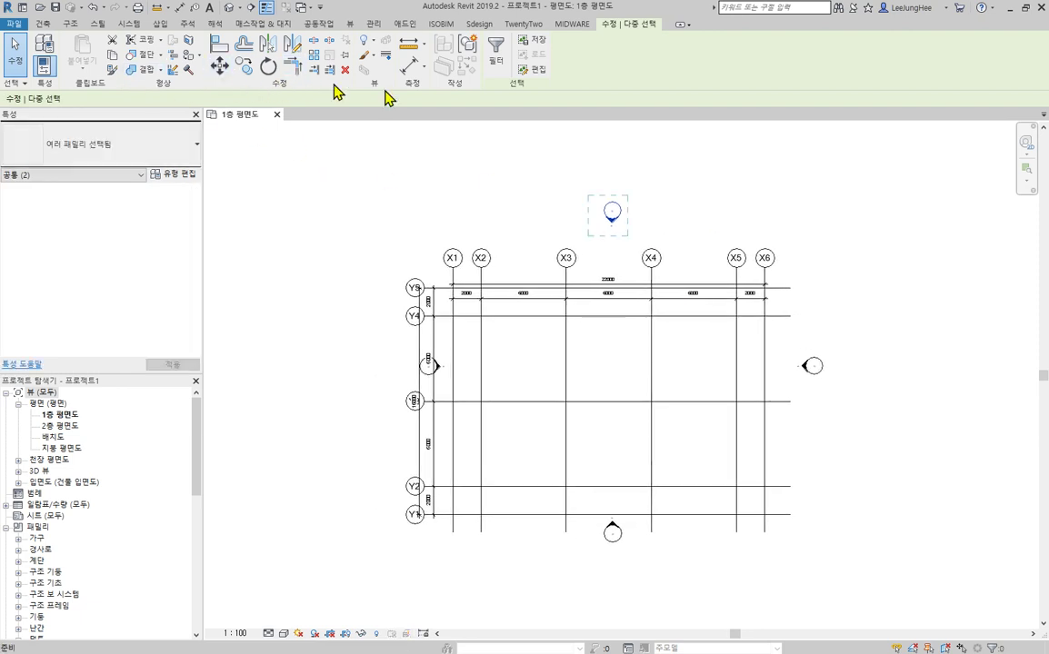
pyautogui.click(650, 221)
pyautogui.click(651, 169)
pyautogui.click(353, 358)
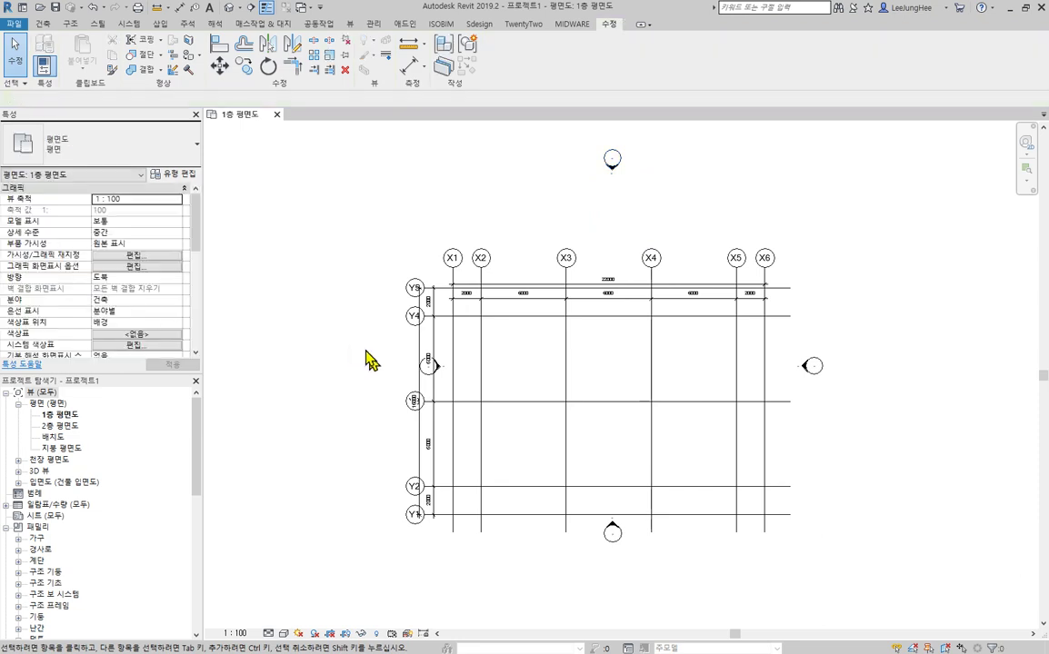
pyautogui.moveTo(313, 309)
pyautogui.mouseDown()
pyautogui.moveTo(436, 373)
pyautogui.moveTo(371, 384)
pyautogui.moveTo(363, 373)
pyautogui.moveTo(316, 373)
pyautogui.mouseUp()
pyautogui.click(1008, 393)
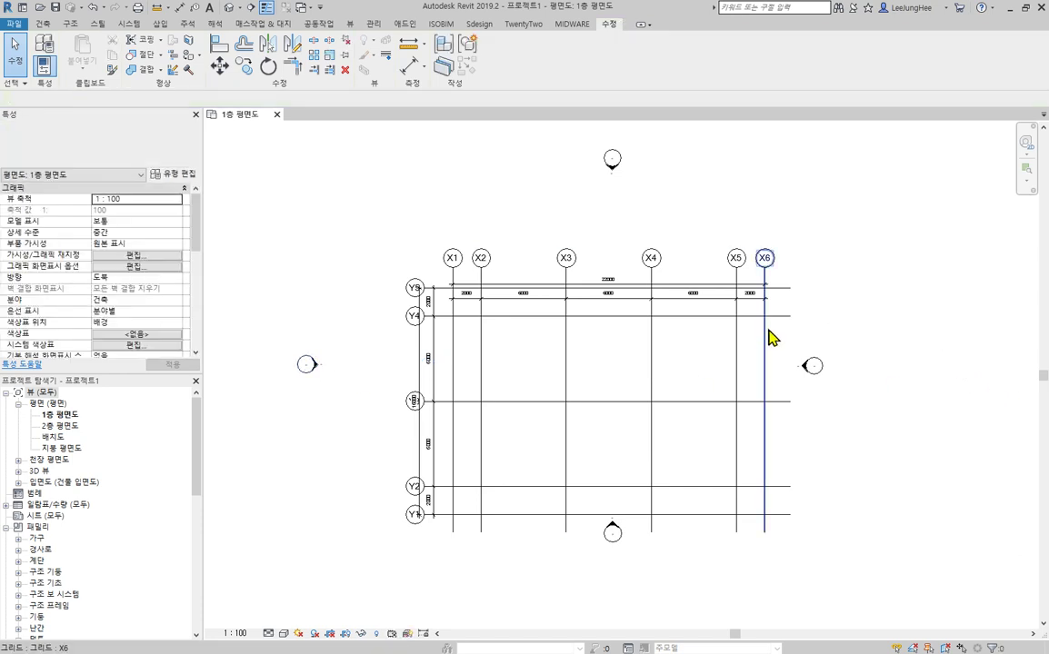
# Step: Move the east elevation marker farther east and the south elevation marker farther south, clear of the grids
pyautogui.click(828, 404)
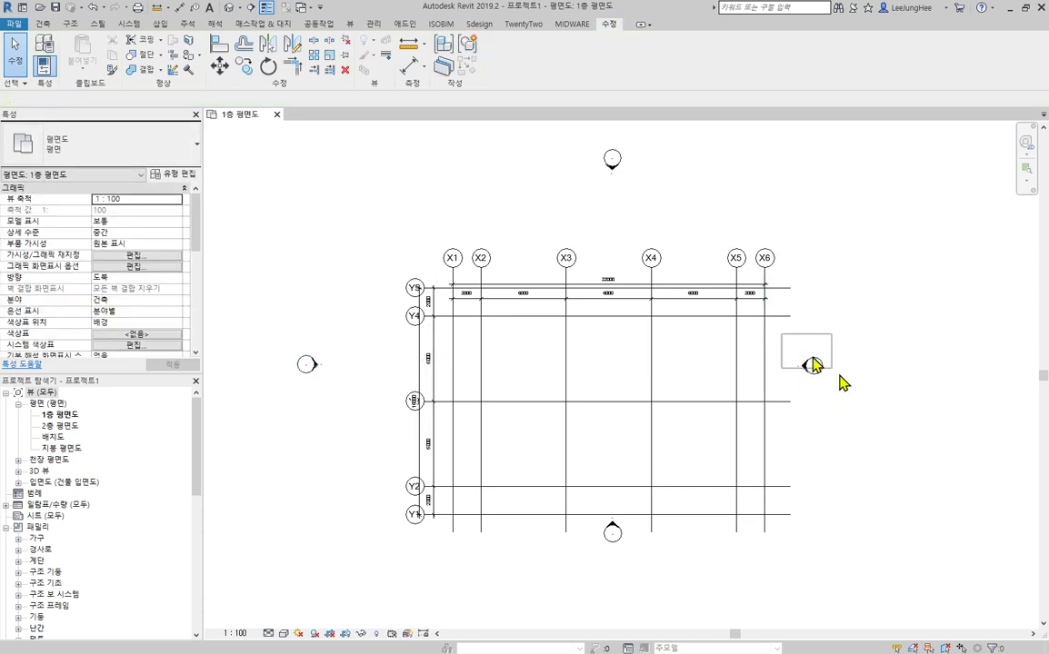
pyautogui.moveTo(897, 414)
pyautogui.mouseDown()
pyautogui.moveTo(936, 382)
pyautogui.moveTo(925, 379)
pyautogui.mouseUp()
pyautogui.click(662, 576)
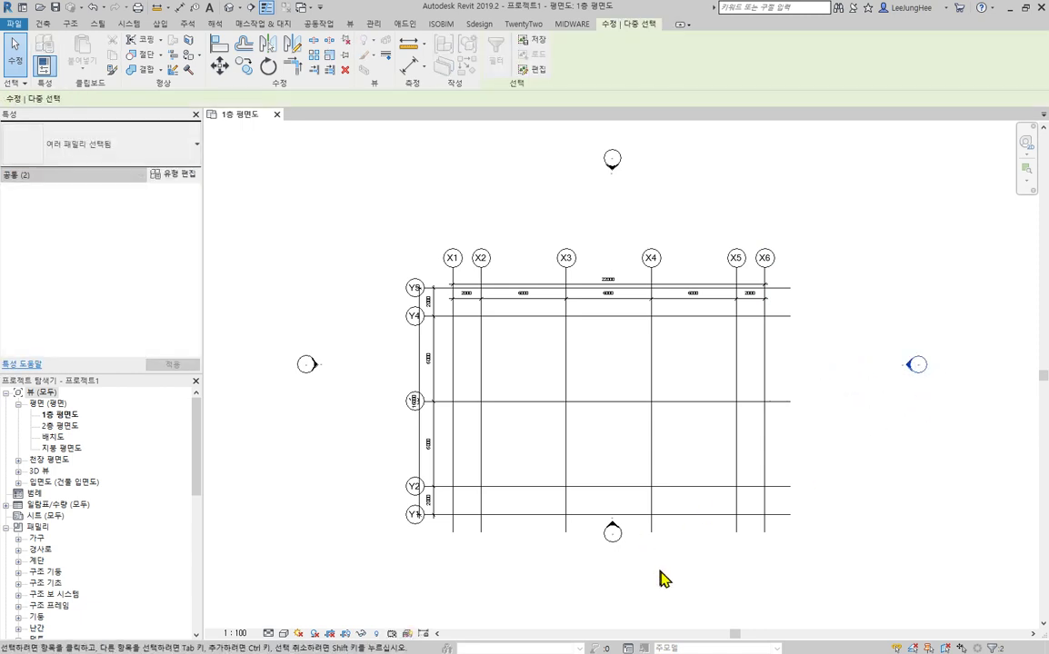
pyautogui.moveTo(866, 592); pyautogui.dragTo(859, 545, button='middle')
pyautogui.moveTo(526, 545)
pyautogui.mouseDown()
pyautogui.moveTo(627, 463)
pyautogui.moveTo(609, 563)
pyautogui.mouseUp()
pyautogui.click(772, 565)
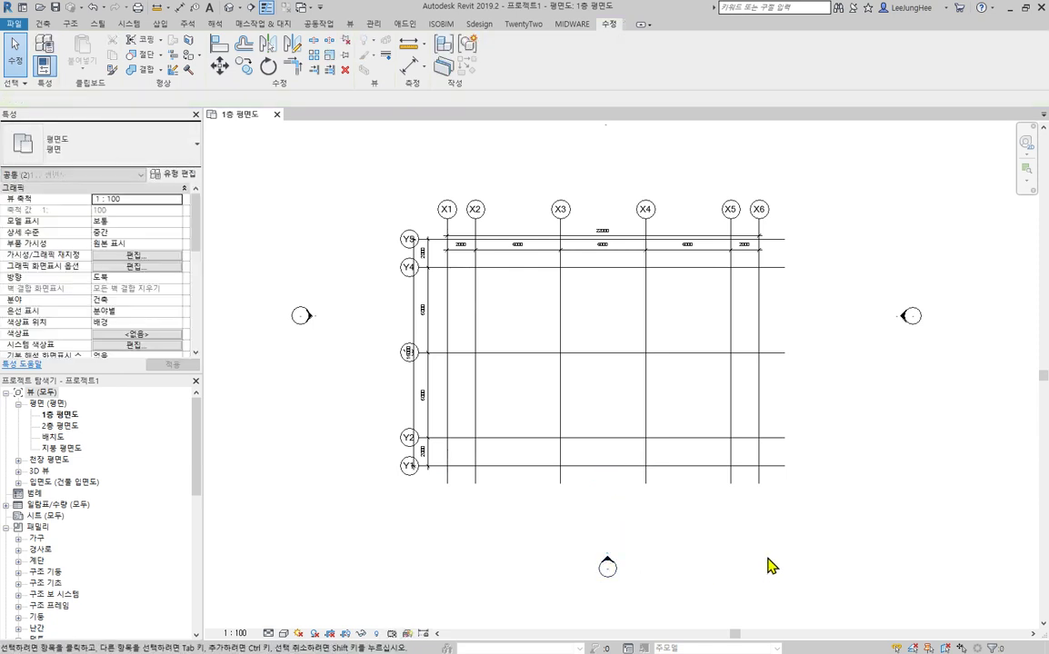
# Step: Extend the bubble ends of the Y grids farther west, away from grid X1
pyautogui.scroll(3, 608, 262)
pyautogui.moveTo(648, 265); pyautogui.dragTo(675, 238, button='middle')
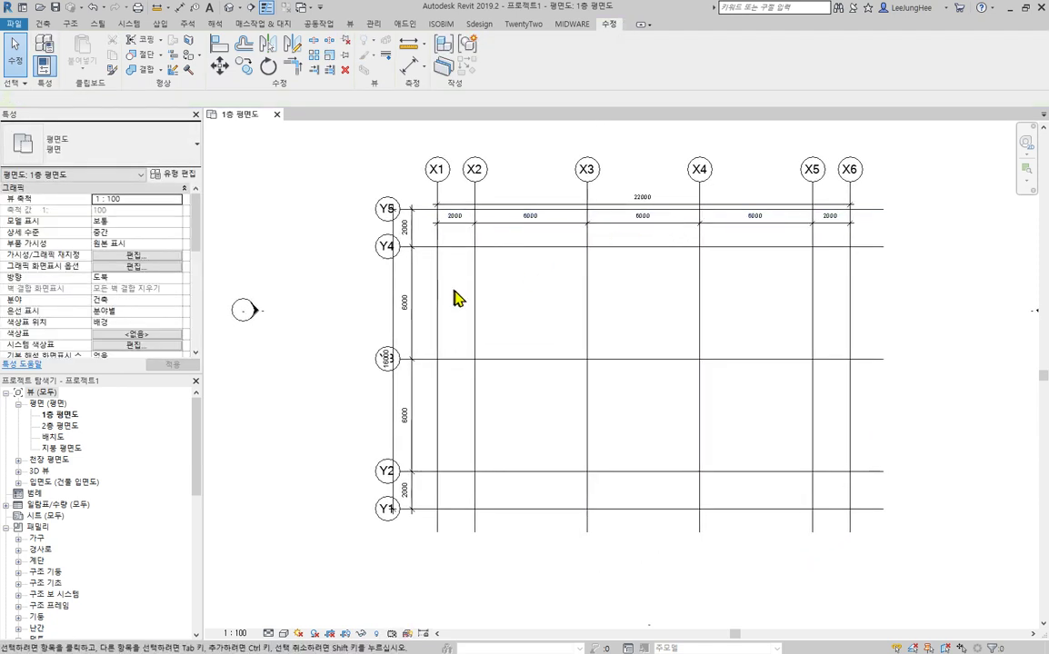
pyautogui.click(553, 359)
pyautogui.moveTo(402, 360); pyautogui.dragTo(378, 360)
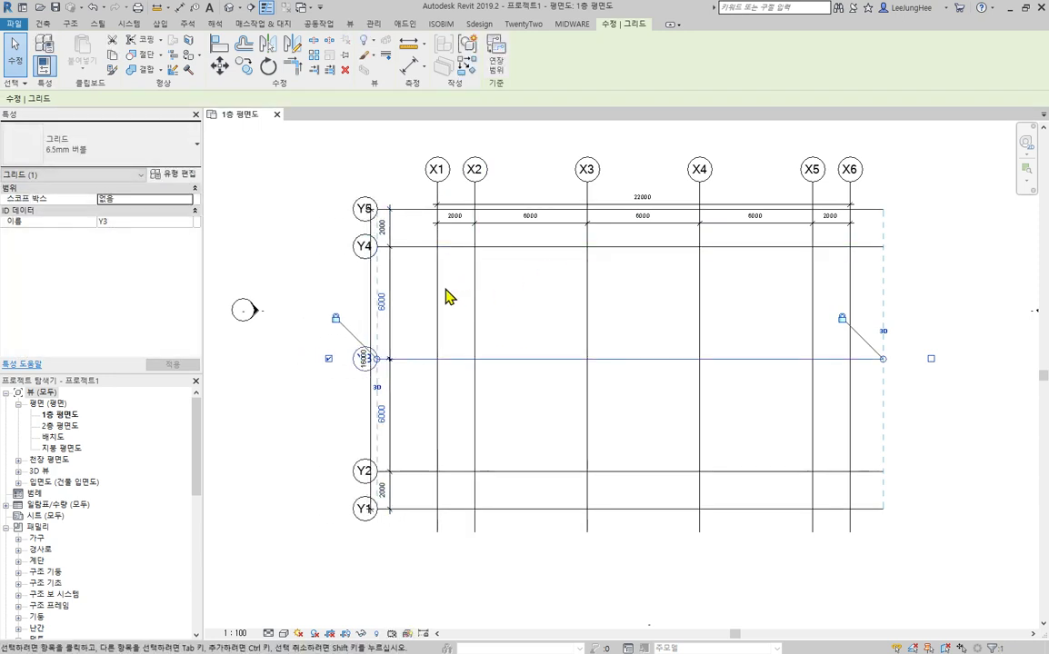
# Step: Extend the bubble ends of the X grids farther north, away from grid Y5
pyautogui.click(436, 204)
pyautogui.moveTo(437, 183); pyautogui.dragTo(437, 126)
pyautogui.click(903, 314)
# Step: Move the overall and spacing dimensions of the Y grids together to the east, clear of the Y bubbles
pyautogui.moveTo(540, 261); pyautogui.dragTo(530, 272, button='middle')
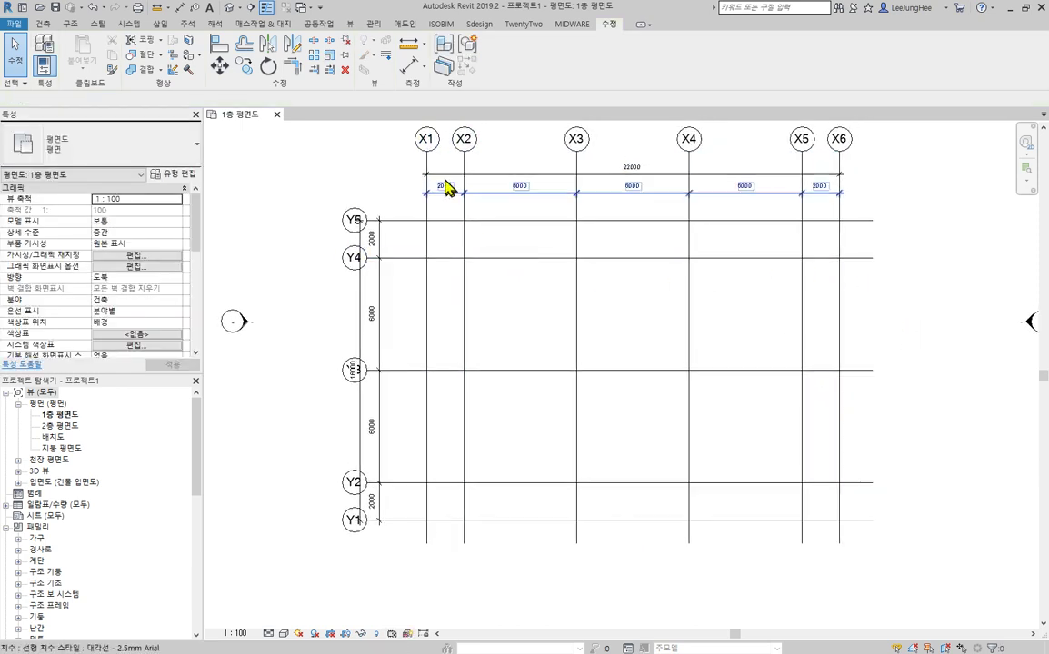
pyautogui.click(363, 313)
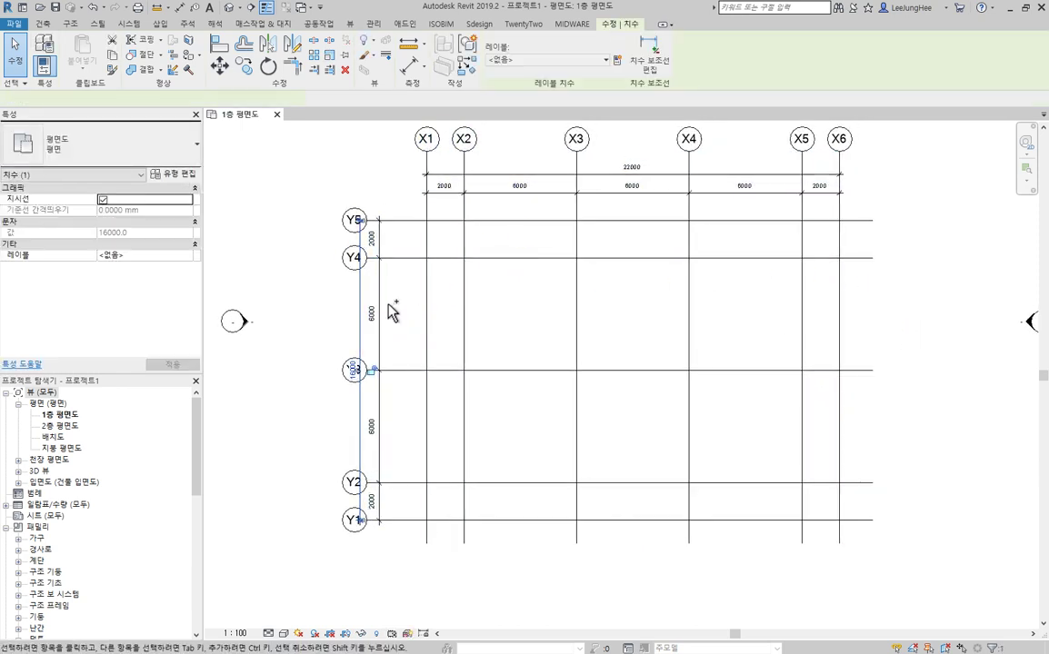
pyautogui.keyDown('ctrl'); pyautogui.click(381, 301); pyautogui.keyUp('ctrl')
pyautogui.moveTo(381, 285); pyautogui.dragTo(402, 297)
pyautogui.click(297, 298)
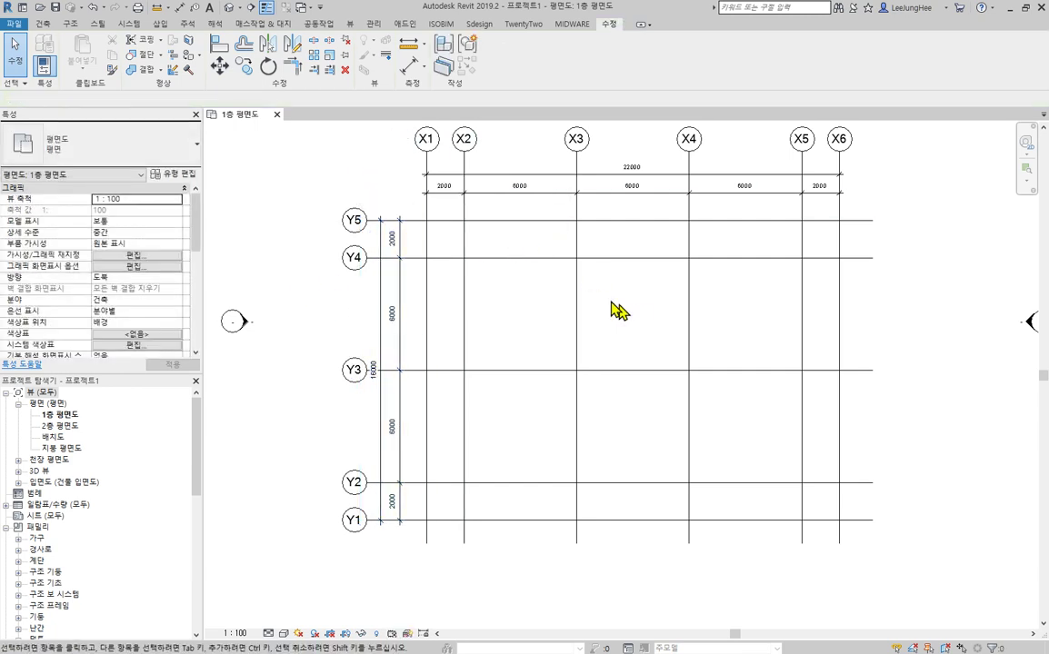
# Step: Create four reference planes by picking grids Y5, X1, Y1 and X6 with an outward offset of 4000
pyautogui.moveTo(604, 328); pyautogui.dragTo(545, 335, button='middle')
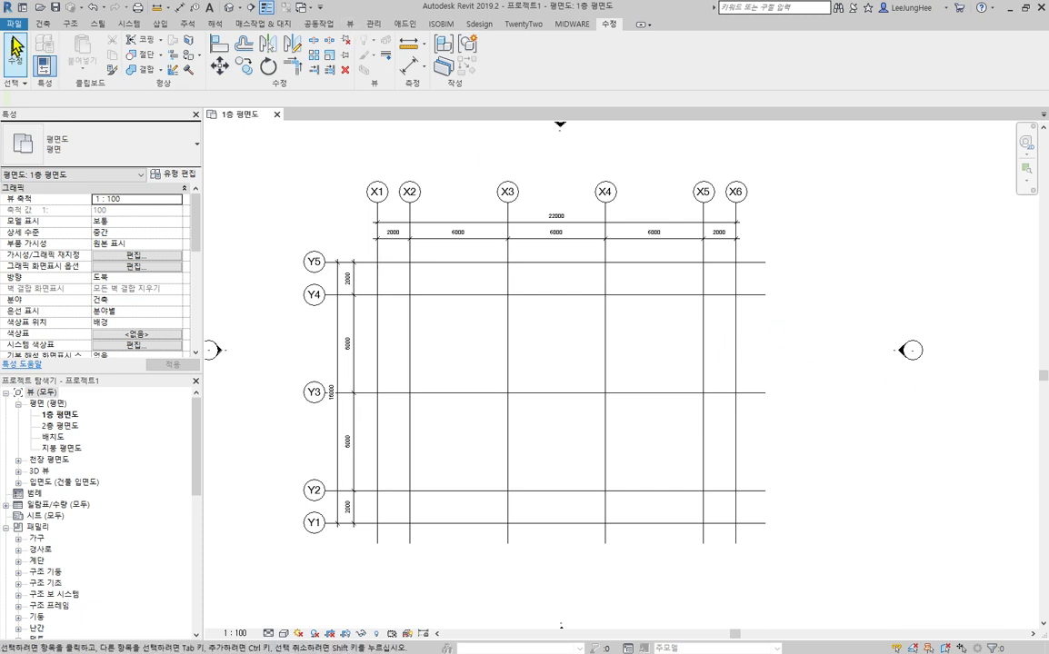
pyautogui.click(43, 25)
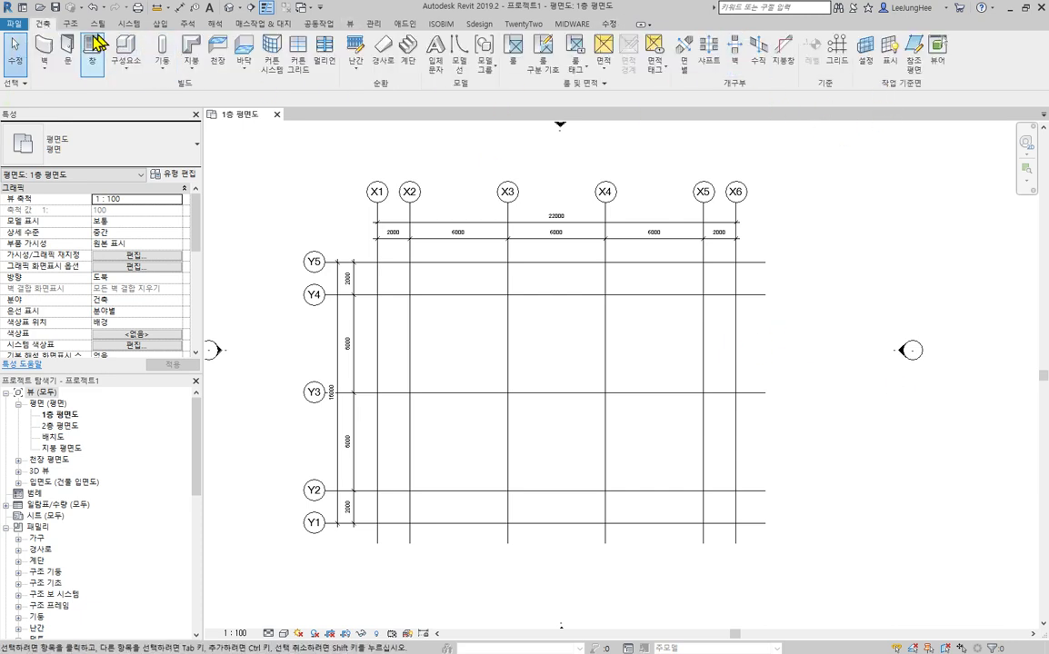
pyautogui.click(922, 73)
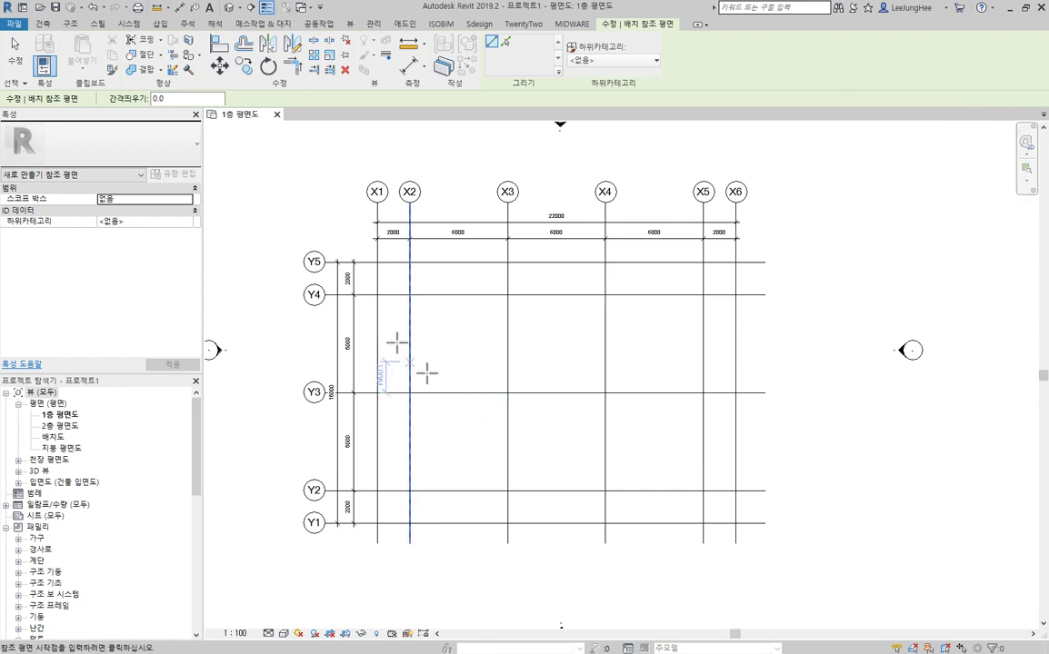
pyautogui.click(505, 45)
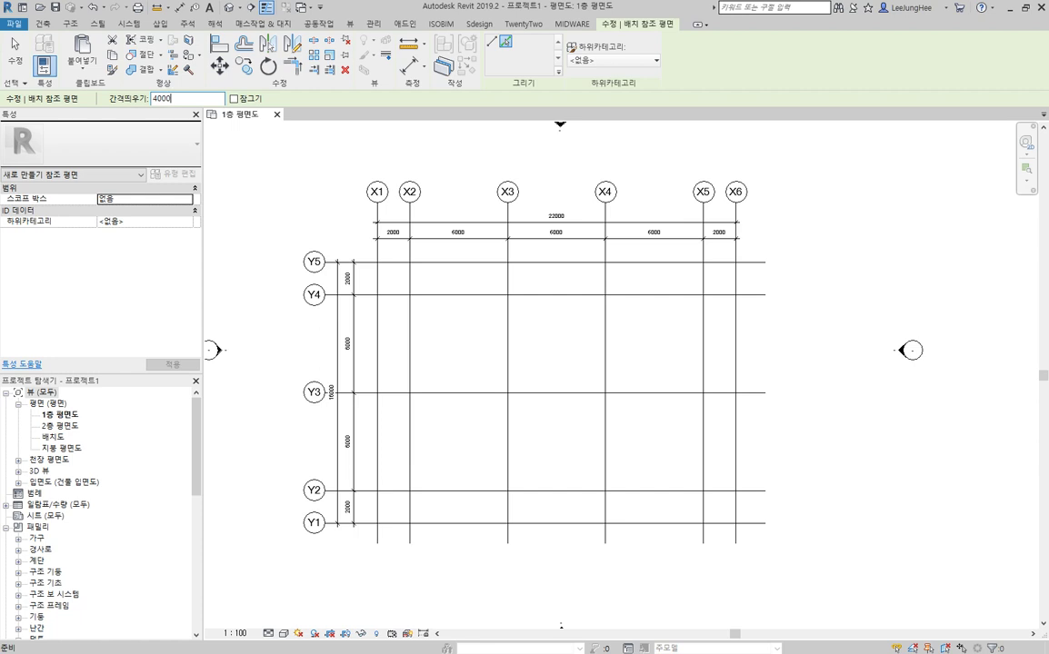
pyautogui.click(487, 263)
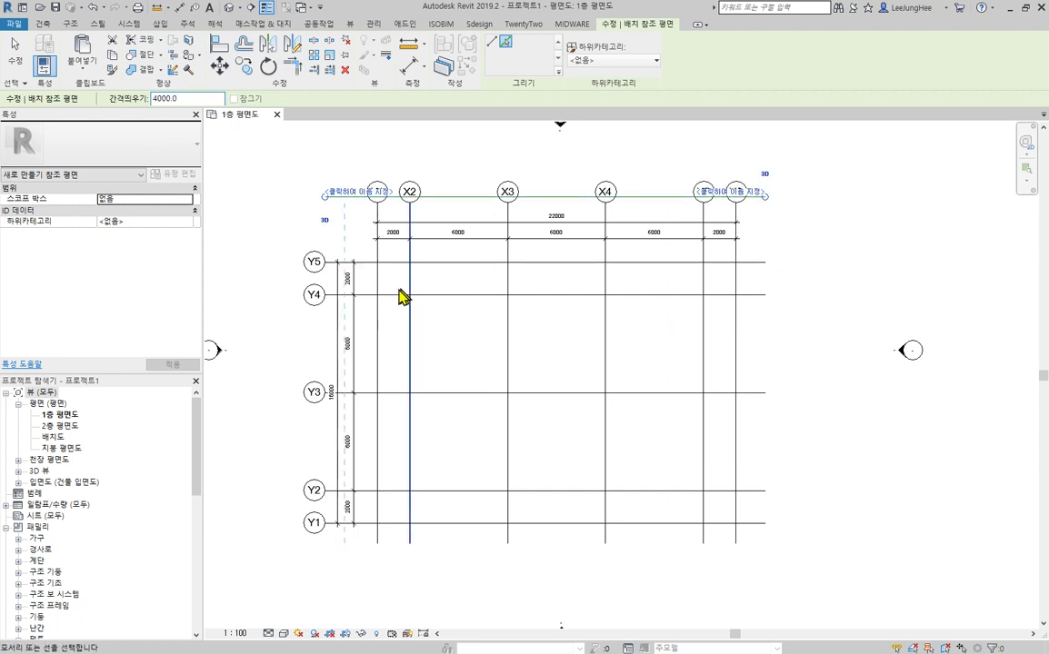
pyautogui.click(377, 342)
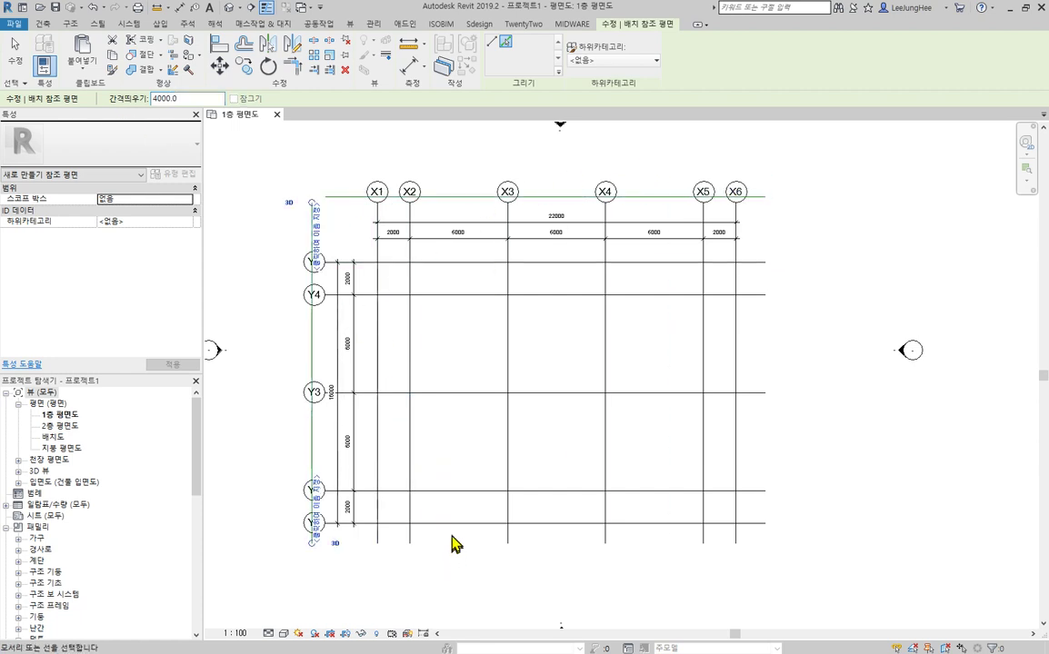
pyautogui.click(459, 523)
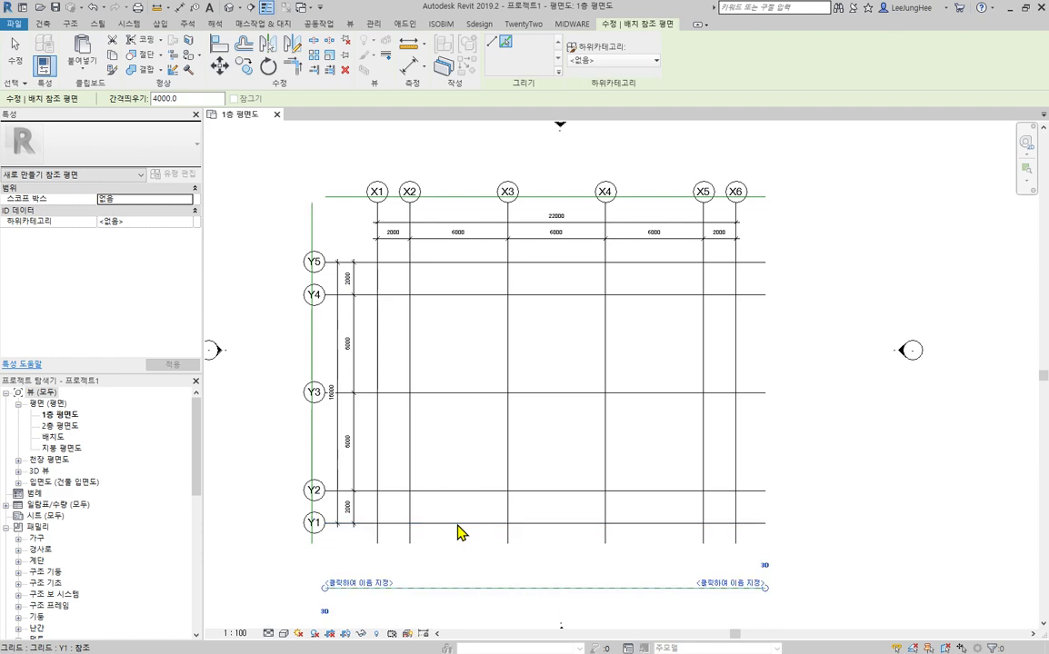
pyautogui.click(744, 435)
pyautogui.scroll(-3, 817, 466)
pyautogui.press('Escape')
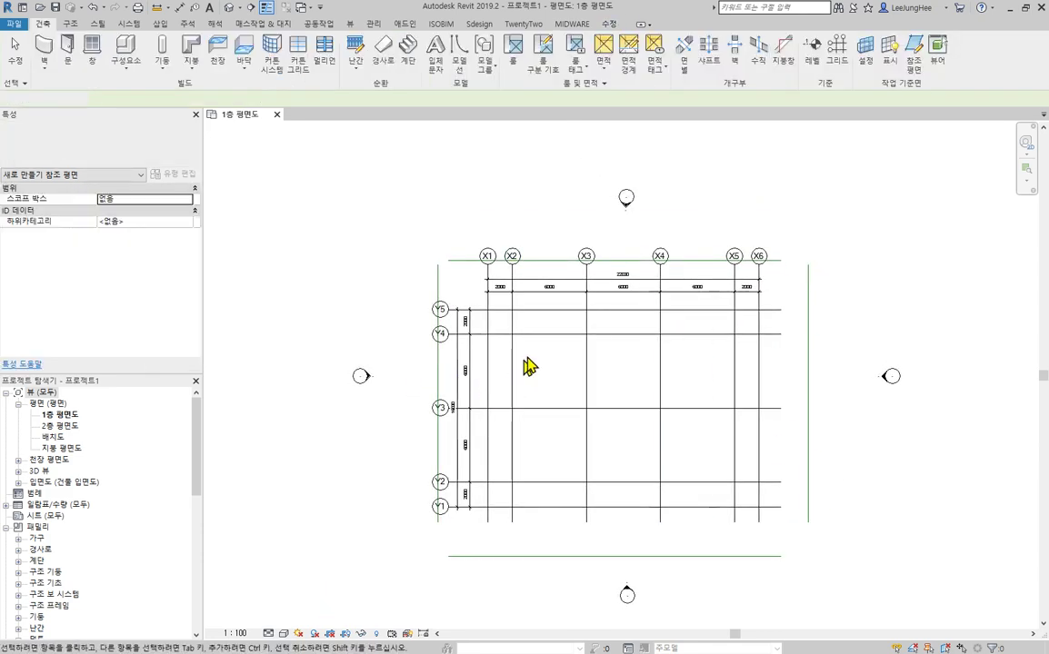
# Step: Stretch both ends of the Y grids to the west and east reference planes
pyautogui.click(529, 336)
pyautogui.scroll(3, 454, 349)
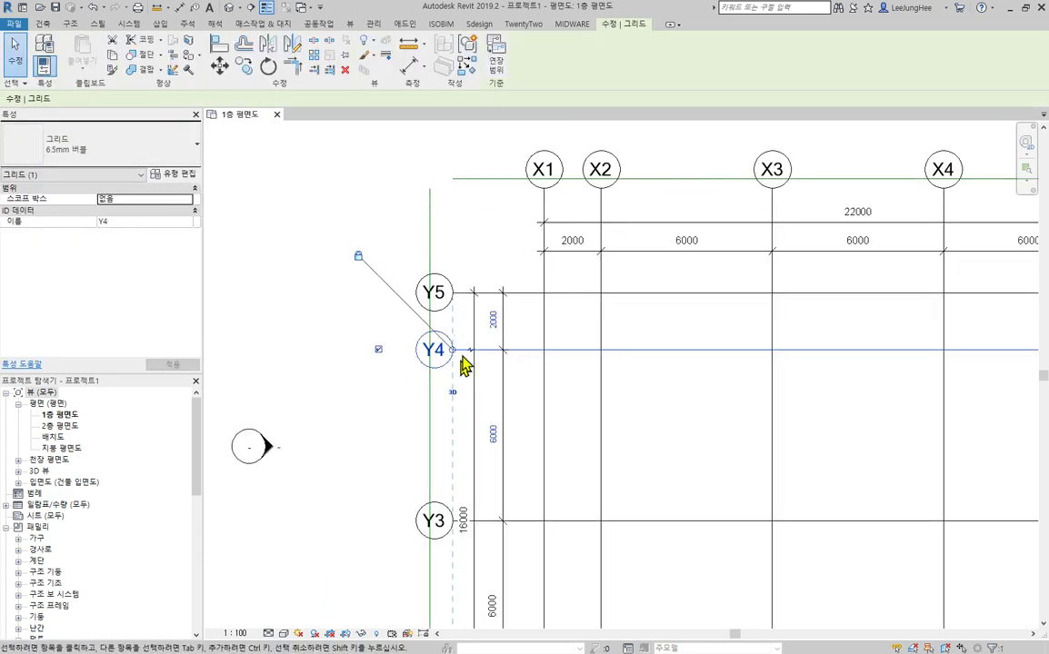
pyautogui.moveTo(451, 358); pyautogui.dragTo(445, 402)
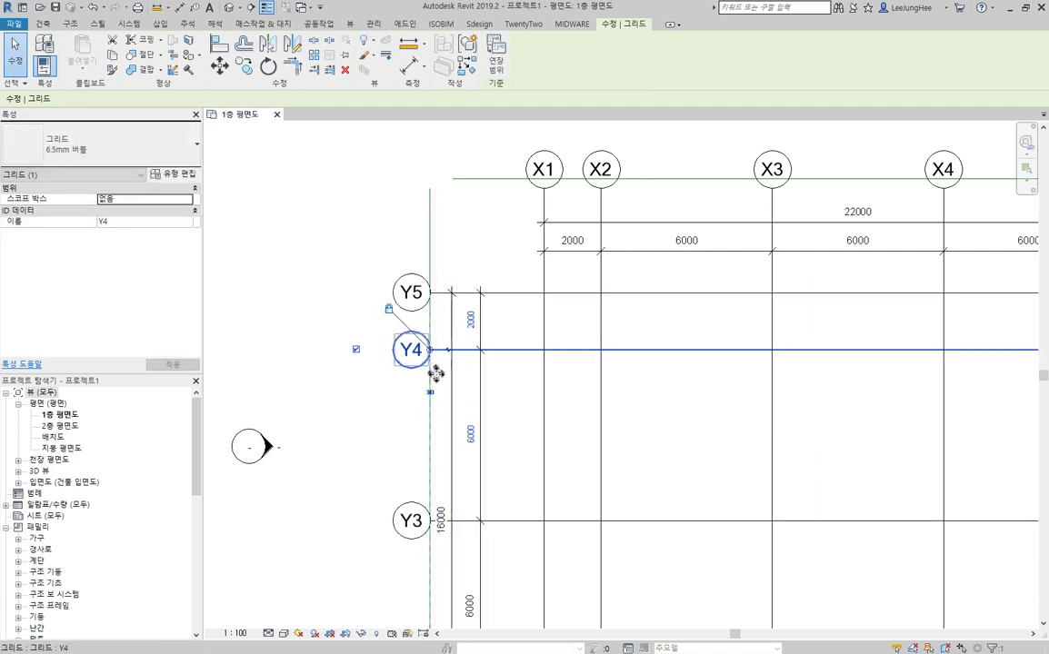
pyautogui.scroll(-3, 433, 369)
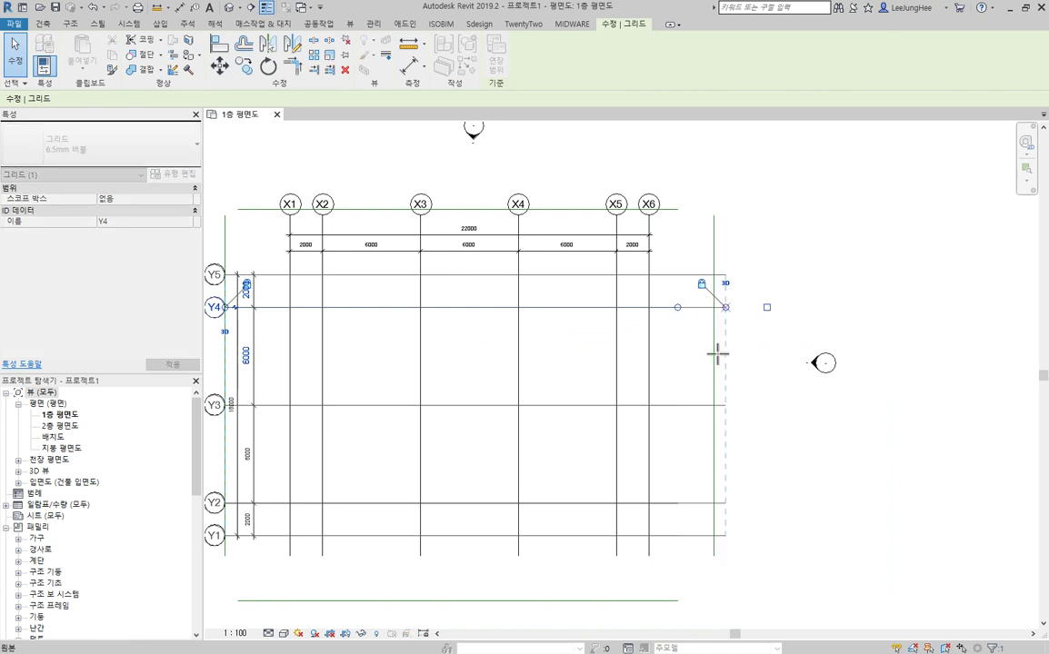
# Step: Stretch the X grids' bubble ends to the north reference plane and their lower ends to the south reference plane
pyautogui.moveTo(299, 334); pyautogui.dragTo(347, 402, button='middle')
pyautogui.click(353, 418)
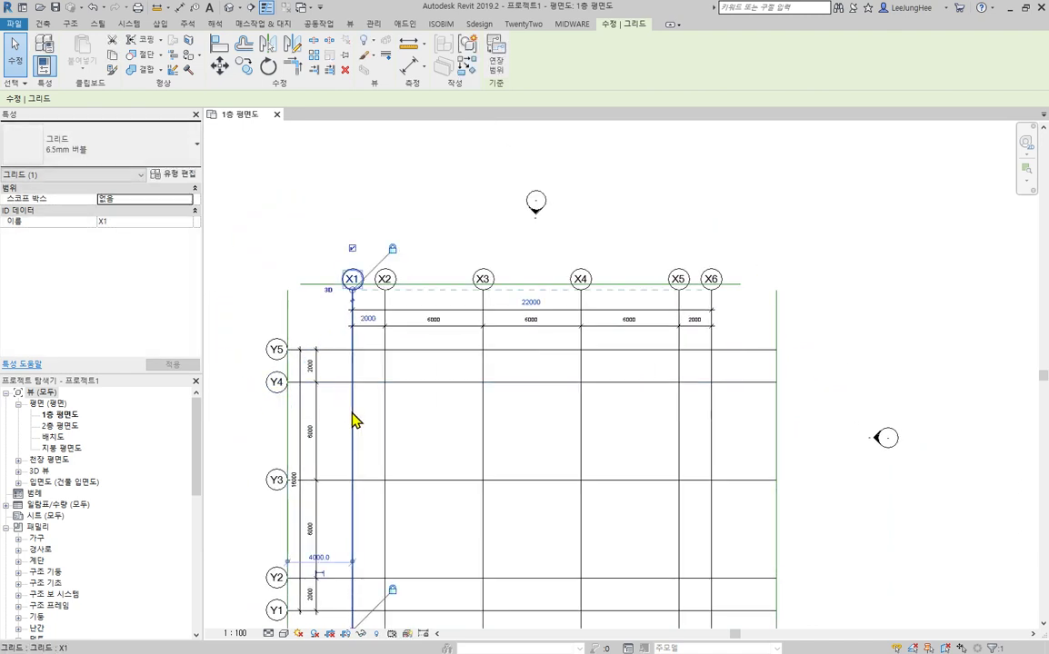
pyautogui.moveTo(353, 290); pyautogui.dragTo(353, 281)
pyautogui.moveTo(564, 430); pyautogui.dragTo(607, 224, button='middle')
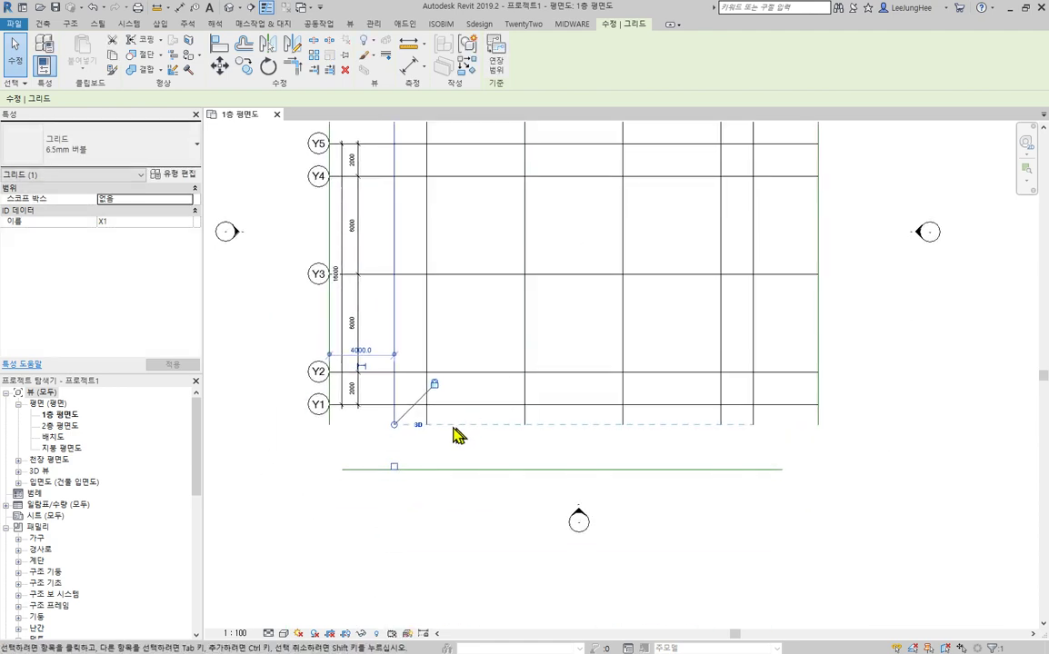
pyautogui.moveTo(400, 428); pyautogui.dragTo(428, 471)
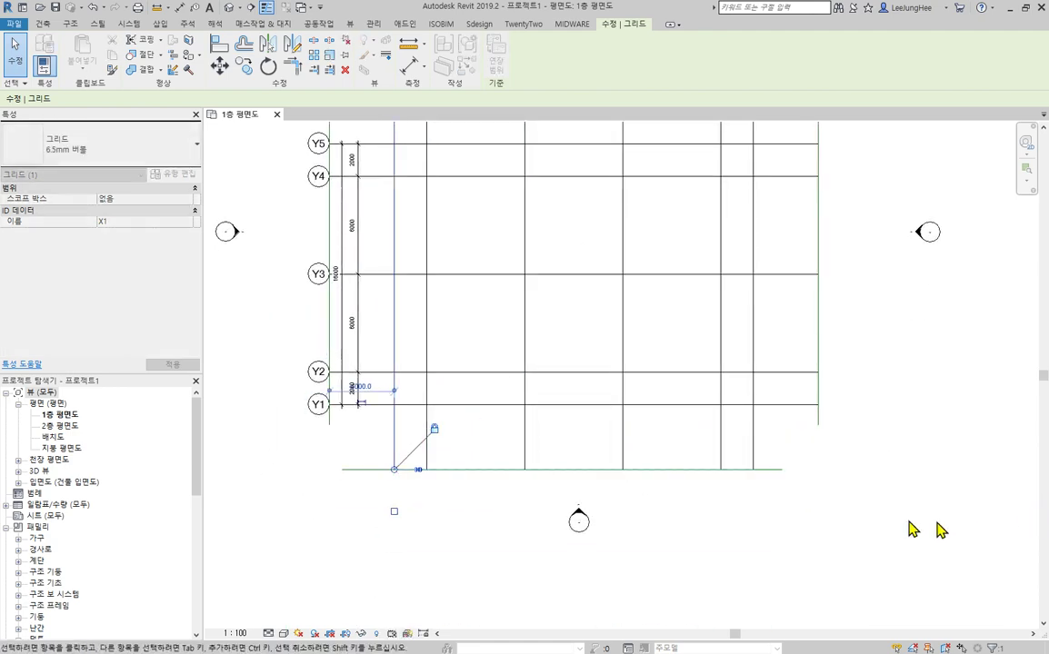
pyautogui.press('Escape')
# Step: Set the dimension line snap distance to 6 mm in the type properties of the Y spacing dimensions
pyautogui.moveTo(866, 456); pyautogui.dragTo(876, 535, button='middle')
pyautogui.scroll(2, 436, 236)
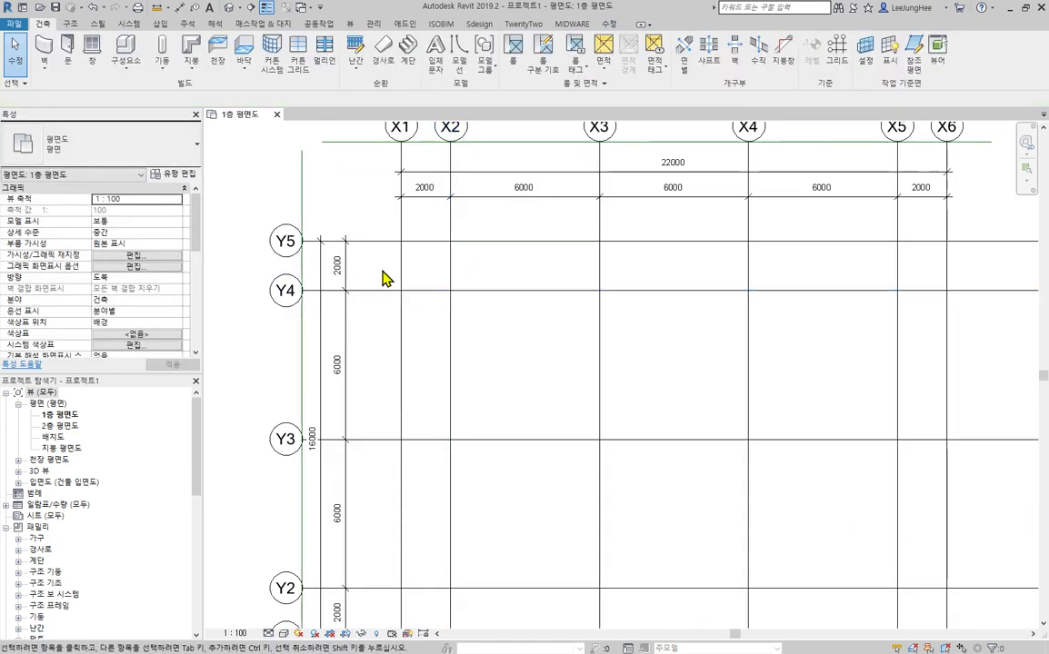
pyautogui.scroll(3, 335, 364)
pyautogui.moveTo(406, 366); pyautogui.dragTo(538, 397, button='middle')
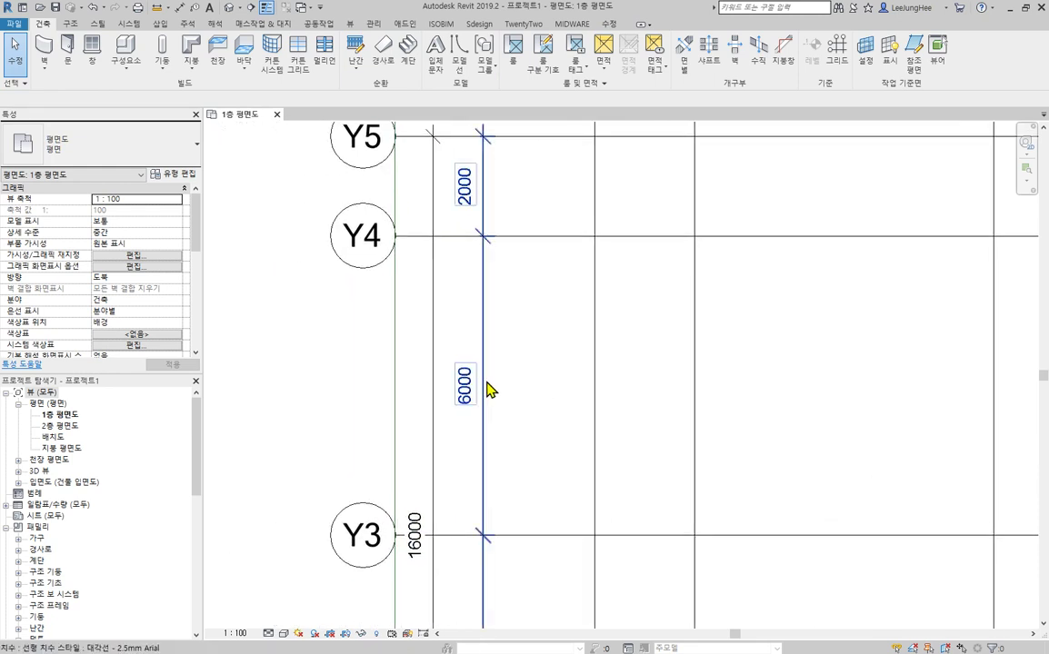
pyautogui.click(487, 338)
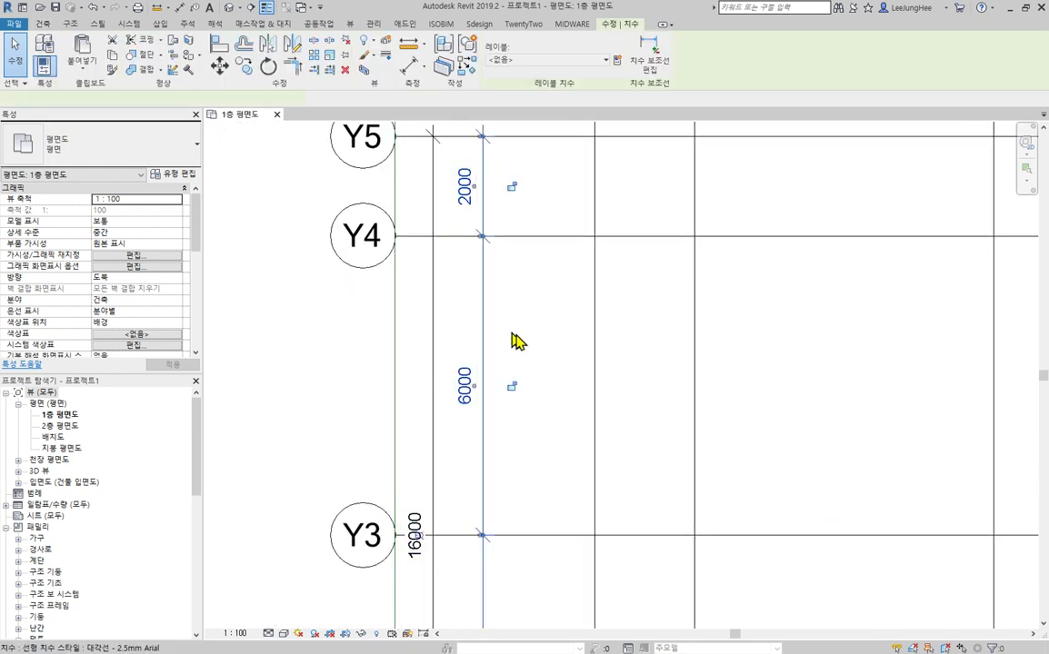
pyautogui.click(290, 331)
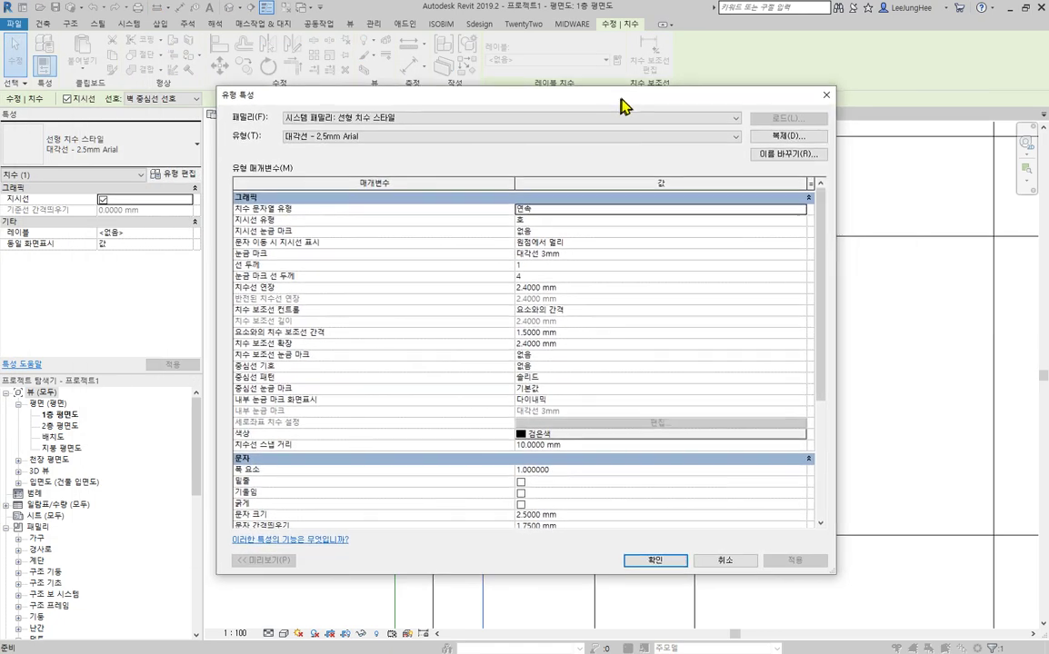
pyautogui.scroll(-1, 626, 391)
pyautogui.scroll(-2, 627, 391)
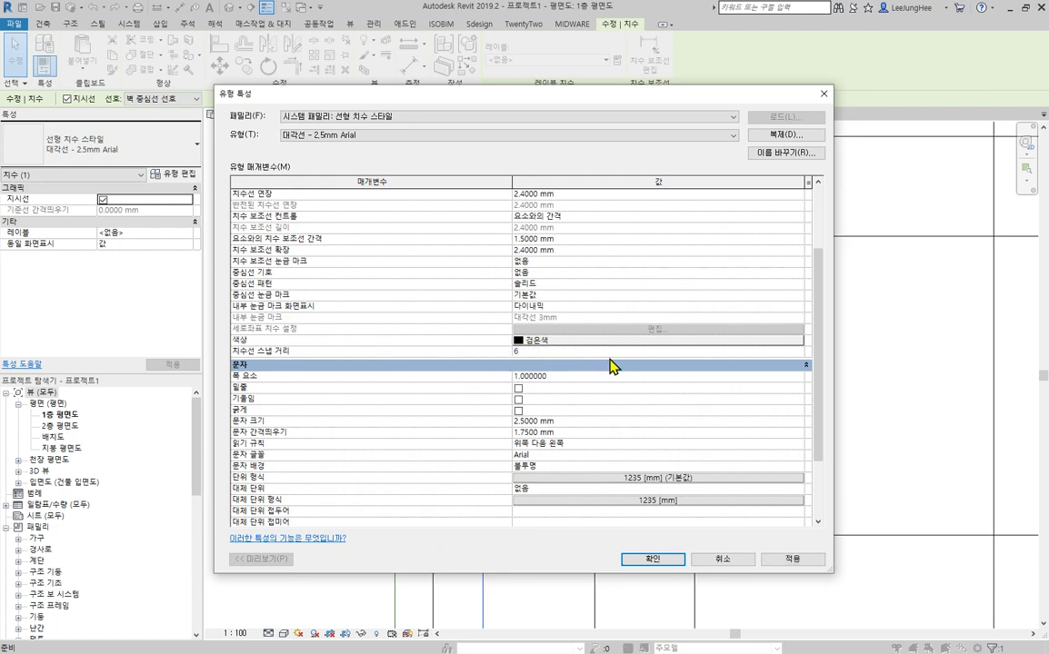
# Step: Set the dimension type's text offset to 1 mm and accept the type properties
pyautogui.click(545, 422)
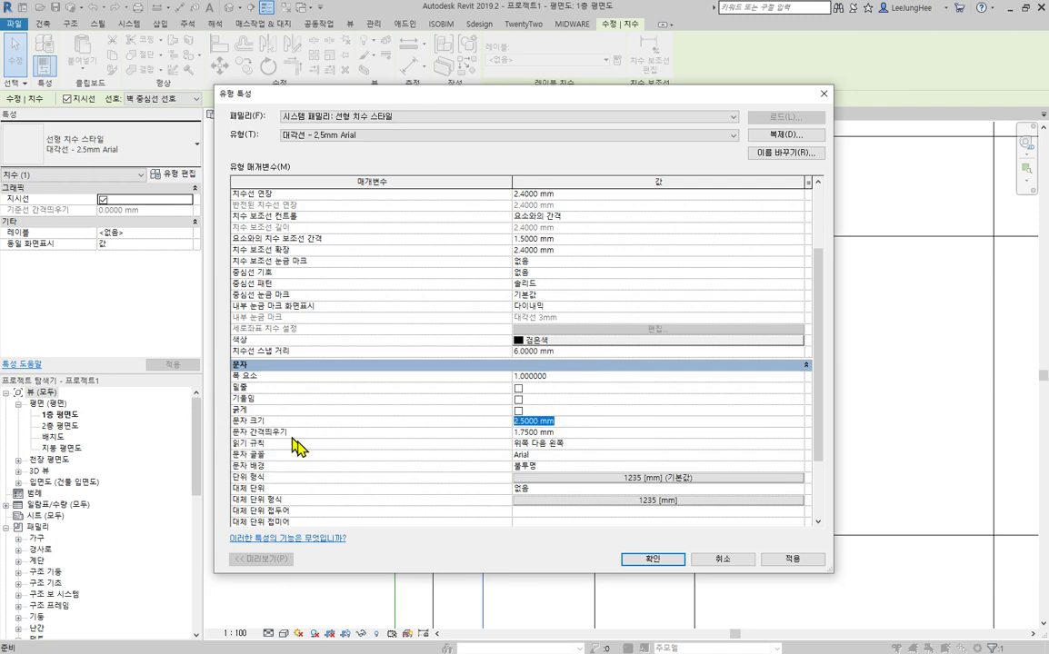
pyautogui.moveTo(651, 98); pyautogui.dragTo(682, 327)
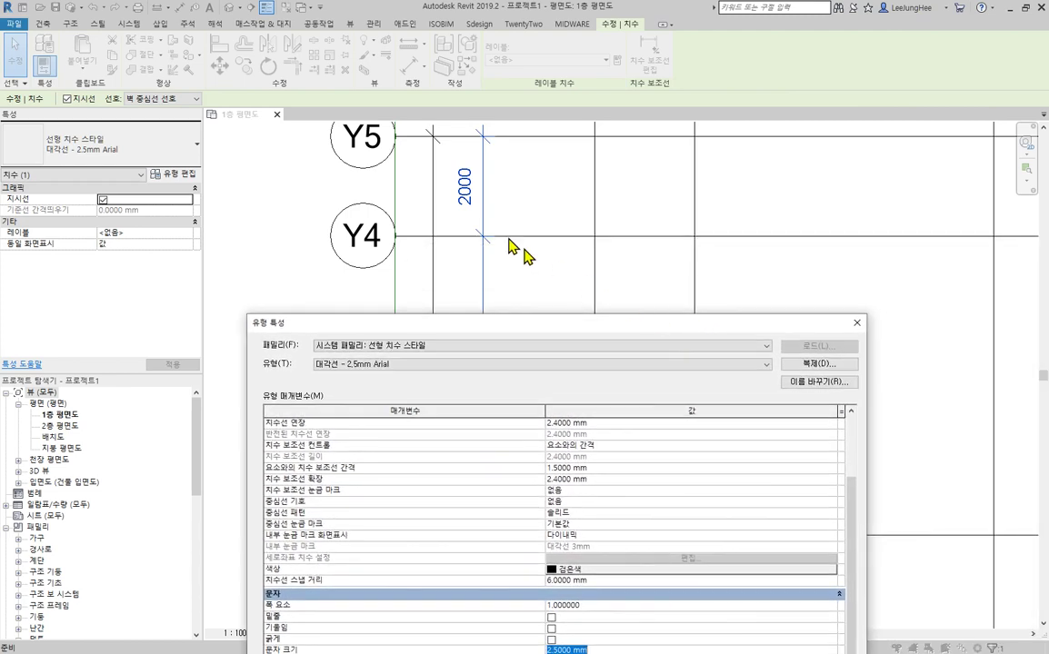
pyautogui.moveTo(600, 334); pyautogui.dragTo(535, 122)
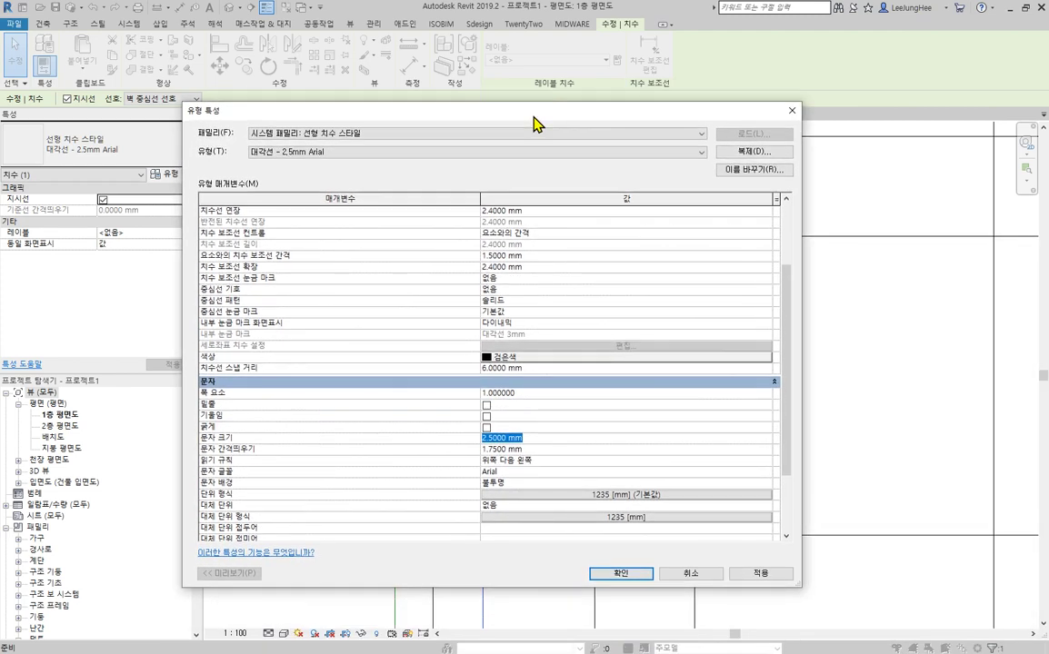
pyautogui.click(543, 451)
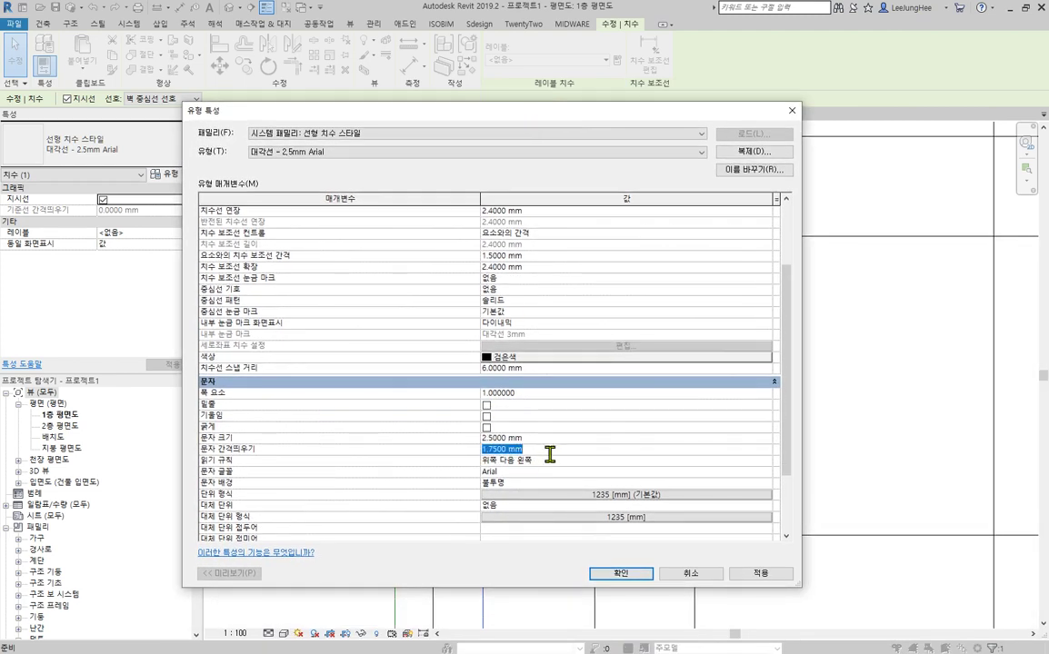
pyautogui.click(643, 573)
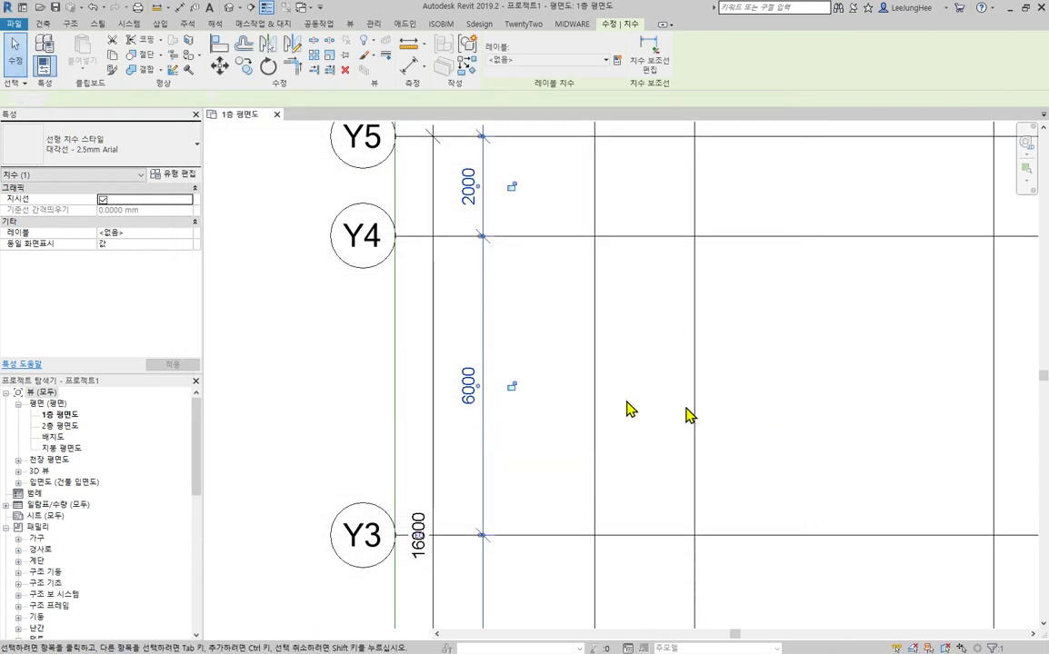
pyautogui.press('Escape')
# Step: Move the overall Y dimension to the snap position just west of the Y spacing dimensions
pyautogui.click(425, 445)
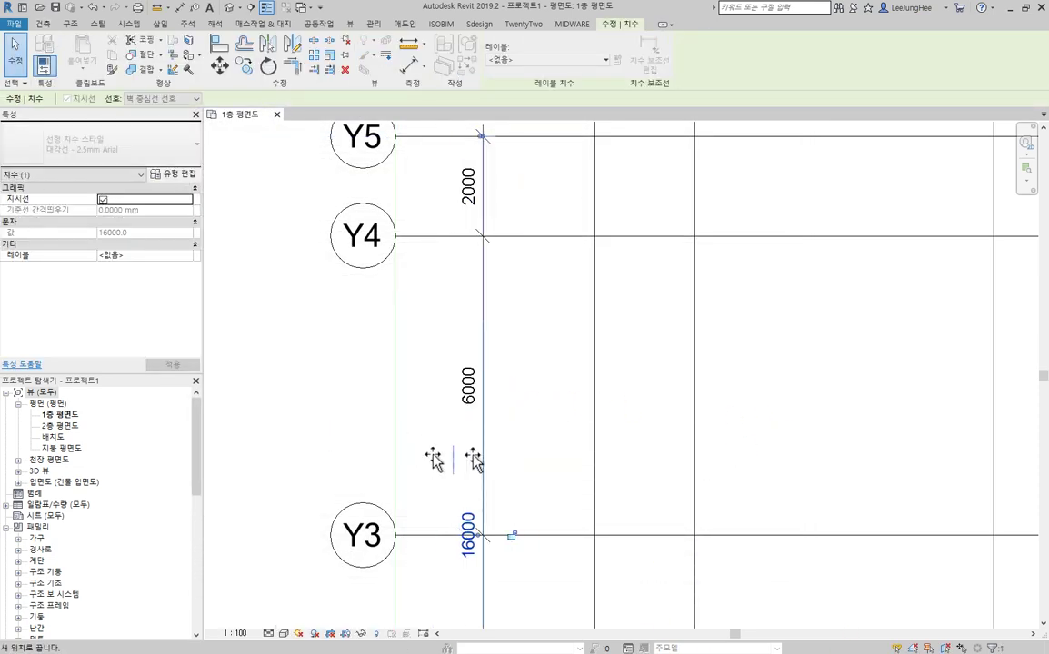
pyautogui.moveTo(431, 459)
pyautogui.mouseDown()
pyautogui.moveTo(384, 463)
pyautogui.moveTo(477, 470)
pyautogui.moveTo(449, 470)
pyautogui.mouseUp()
pyautogui.click(529, 455)
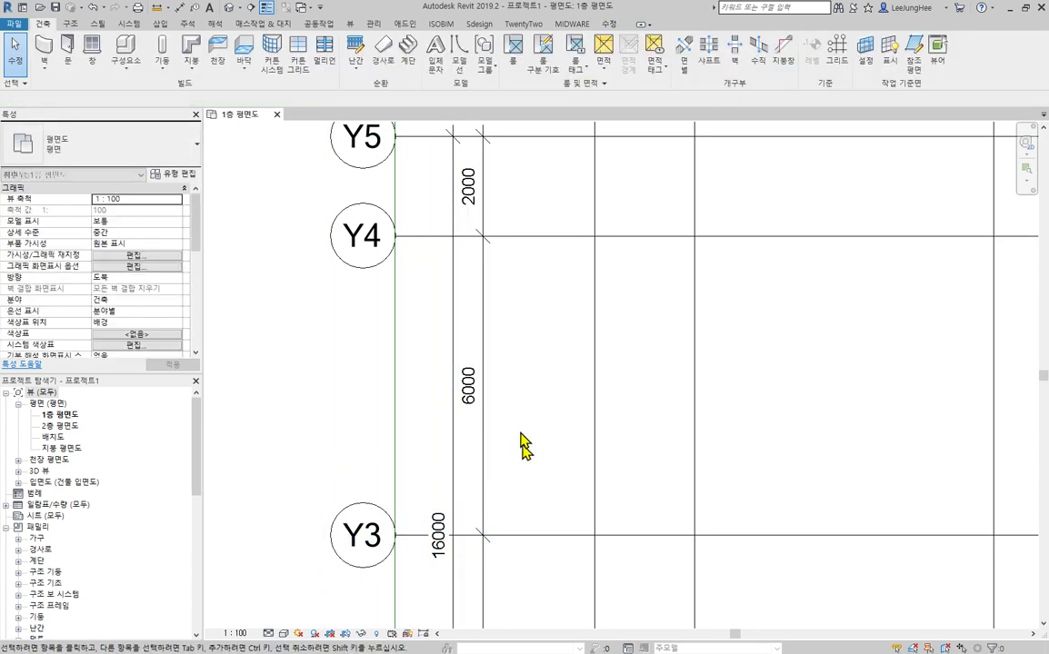
# Step: Move the overall X dimension to the snap position just above the X spacing dimensions
pyautogui.scroll(-3, 521, 431)
pyautogui.moveTo(662, 179); pyautogui.dragTo(584, 229, button='middle')
pyautogui.scroll(2, 586, 229)
pyautogui.moveTo(597, 350); pyautogui.dragTo(545, 367)
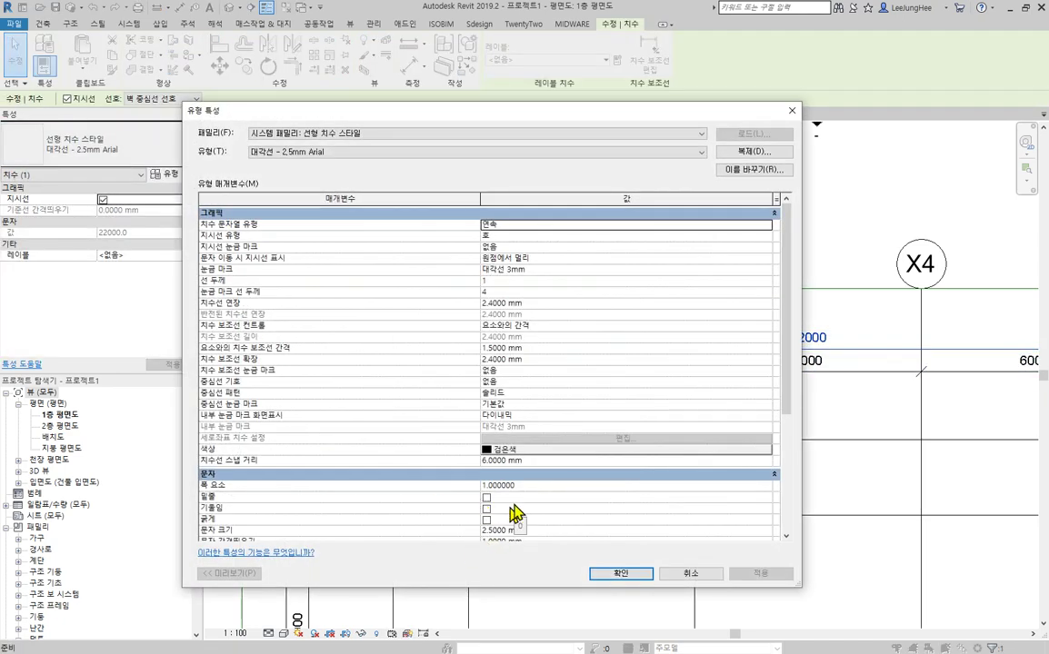
# Step: Set the dimension type's line snap distance to 7 mm and move the overall X dimension to the new snap position above the spacing dimensions
pyautogui.click(555, 461)
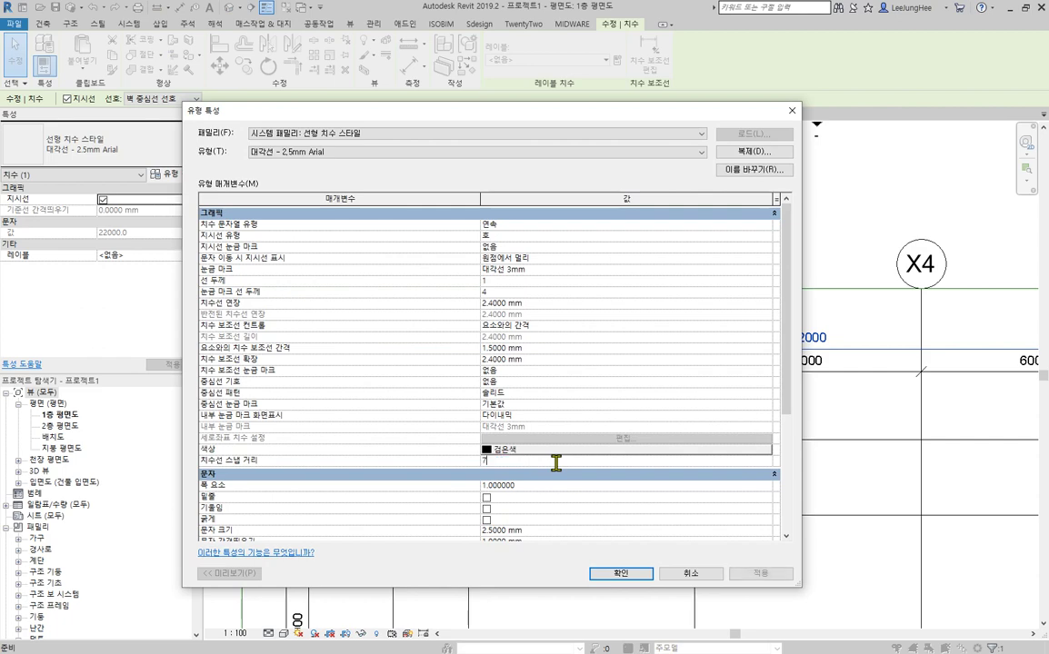
pyautogui.click(620, 576)
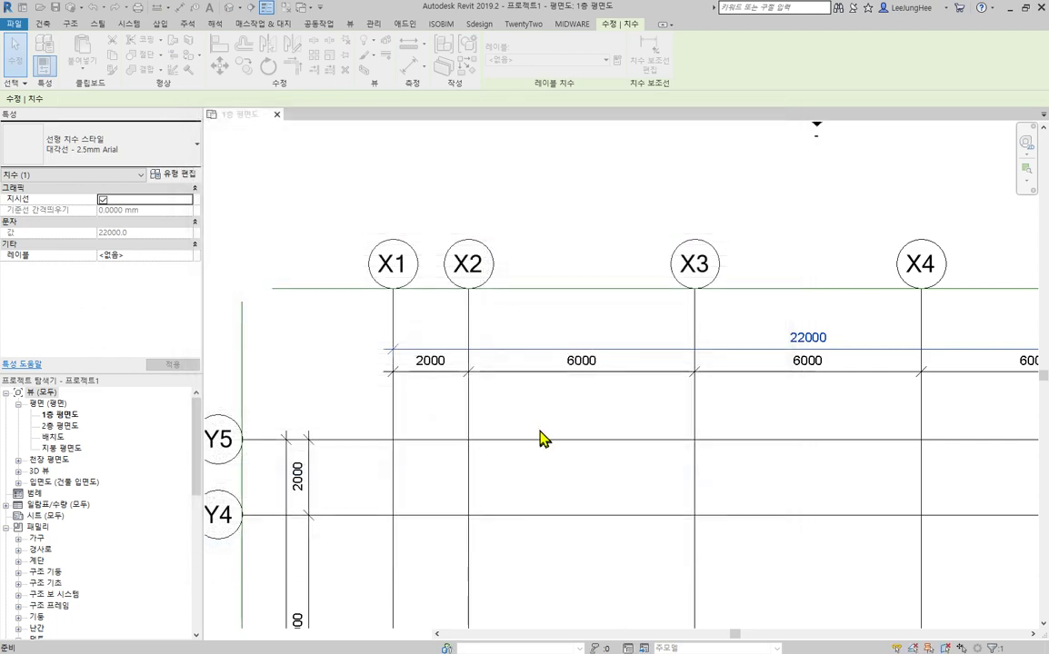
pyautogui.scroll(2, 484, 348)
pyautogui.moveTo(556, 348)
pyautogui.mouseDown()
pyautogui.moveTo(578, 318)
pyautogui.moveTo(573, 353)
pyautogui.moveTo(572, 342)
pyautogui.mouseUp()
pyautogui.click(584, 452)
# Step: Move the overall Y dimension to the new snap position just west of the Y spacing dimensions
pyautogui.scroll(-1, 580, 443)
pyautogui.moveTo(491, 474); pyautogui.dragTo(731, 117, button='middle')
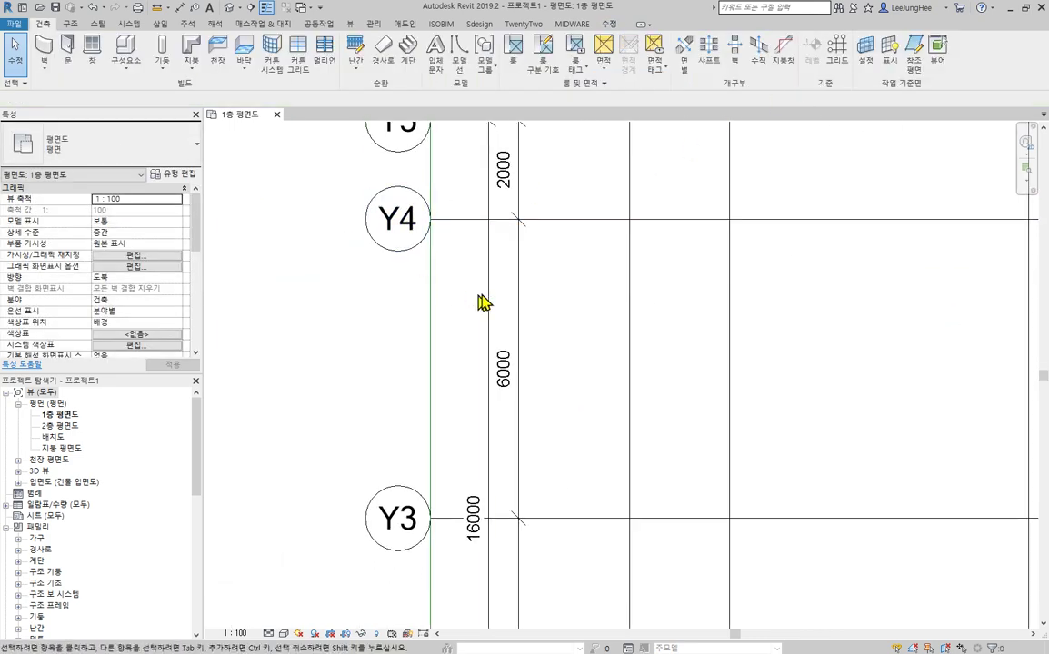
pyautogui.moveTo(487, 295)
pyautogui.mouseDown()
pyautogui.moveTo(450, 295)
pyautogui.moveTo(484, 295)
pyautogui.moveTo(479, 287)
pyautogui.mouseUp()
pyautogui.click(539, 301)
# Step: Select both the spacing and overall Y dimensions and nudge them together slightly west toward the grid bubbles
pyautogui.click(521, 289)
pyautogui.keyDown('ctrl'); pyautogui.click(486, 289); pyautogui.keyUp('ctrl')
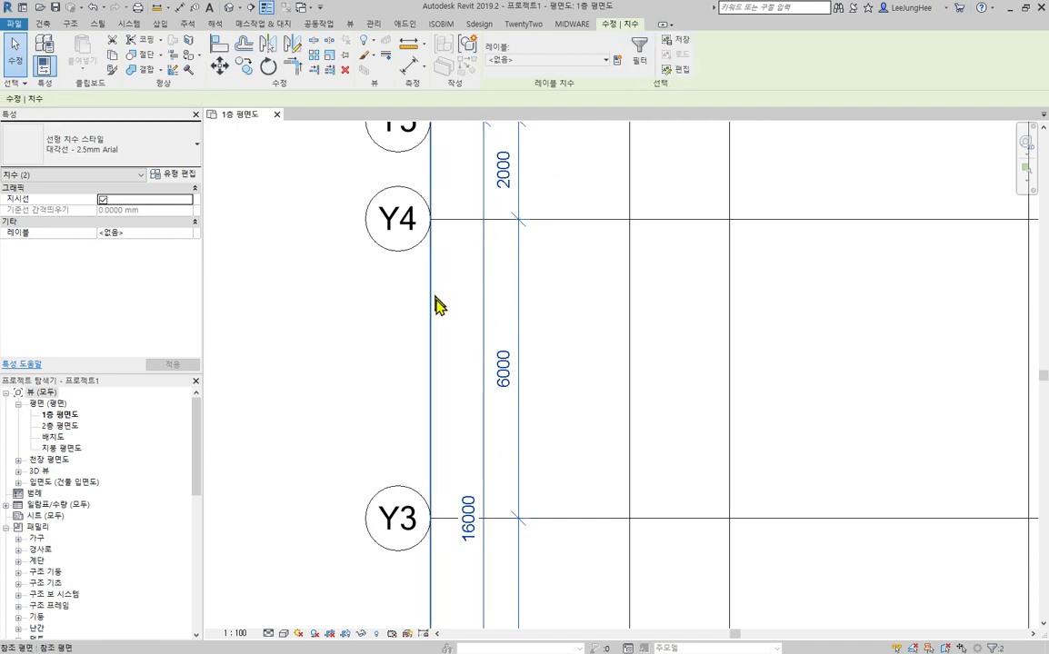
pyautogui.press('Left')
pyautogui.press('Left')
pyautogui.press('Left')
pyautogui.press('Left')
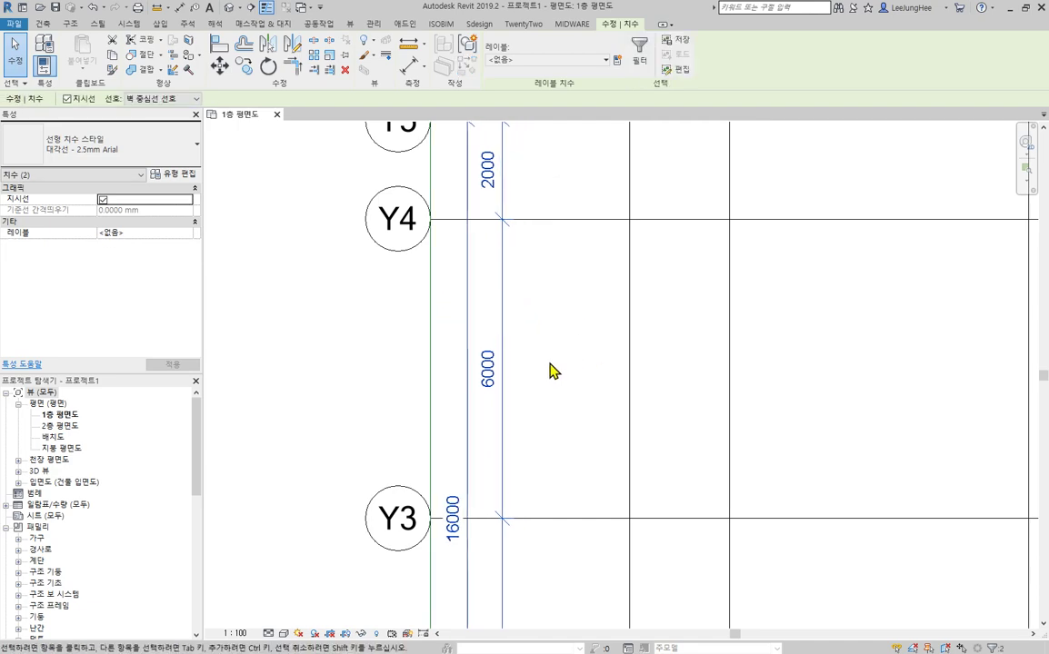
pyautogui.press('Escape')
# Step: Select both the spacing and overall X dimensions and nudge them together north toward the grid bubbles
pyautogui.scroll(-3, 555, 374)
pyautogui.moveTo(555, 374); pyautogui.dragTo(626, 460, button='middle')
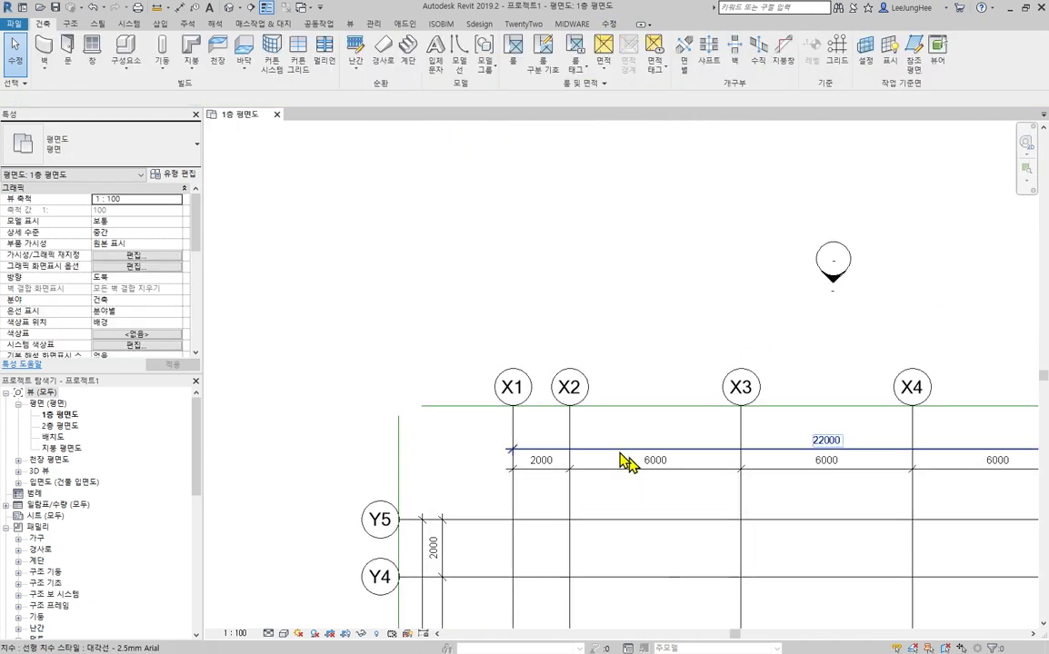
pyautogui.scroll(2, 627, 461)
pyautogui.click(615, 471)
pyautogui.keyDown('ctrl'); pyautogui.click(620, 441); pyautogui.keyUp('ctrl')
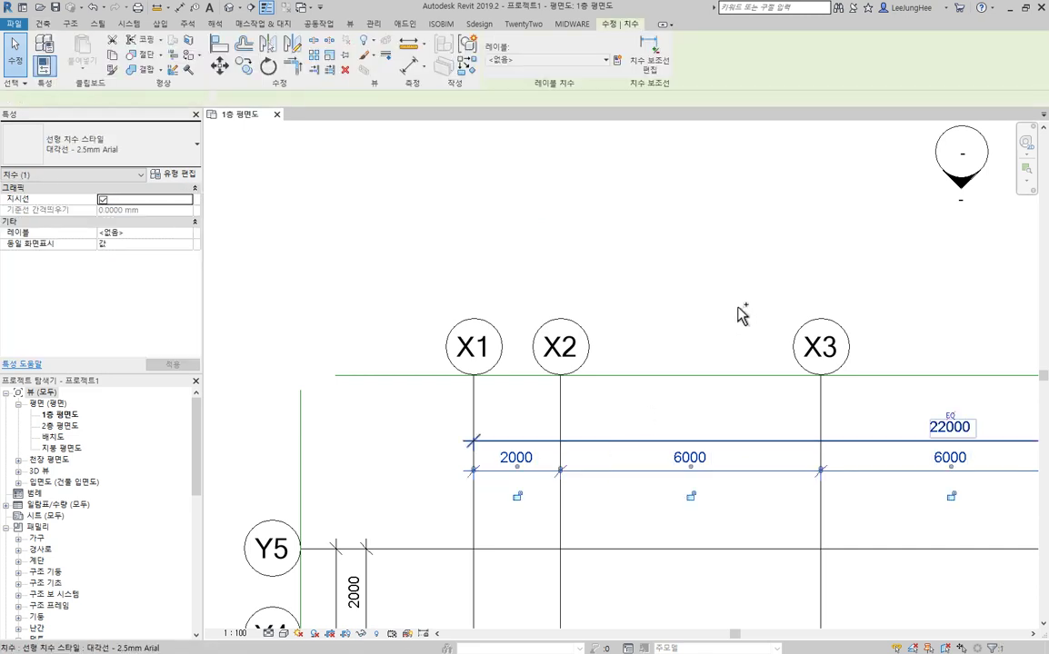
pyautogui.press('Up')
pyautogui.press('Up')
pyautogui.press('Up')
pyautogui.press('Up')
pyautogui.press('Up')
pyautogui.press('Up')
pyautogui.press('Up')
pyautogui.press('Up')
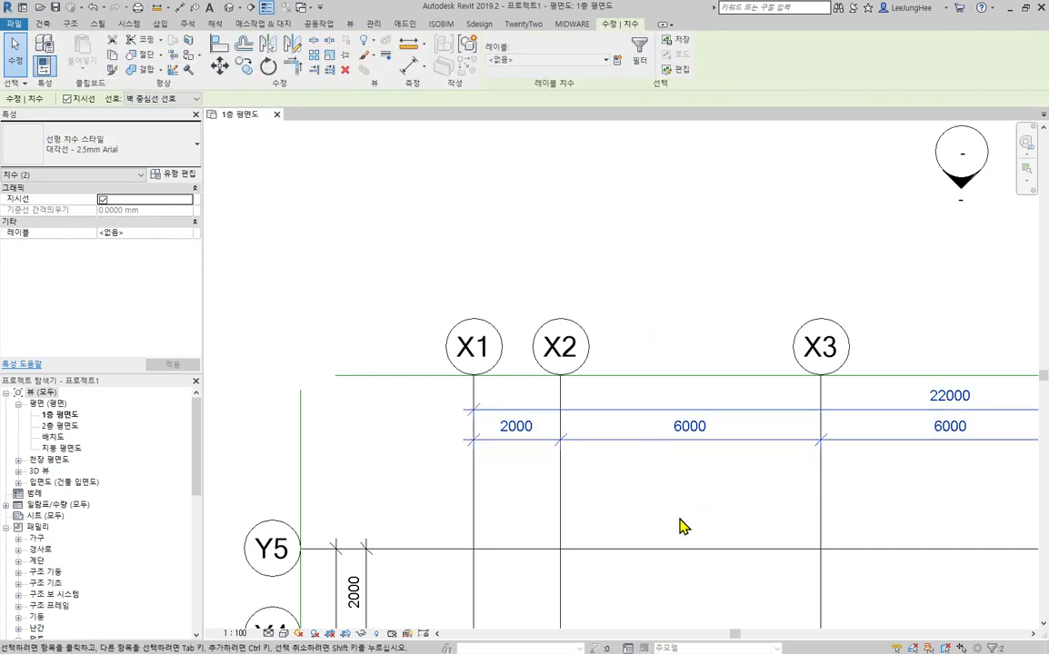
pyautogui.press('Up')
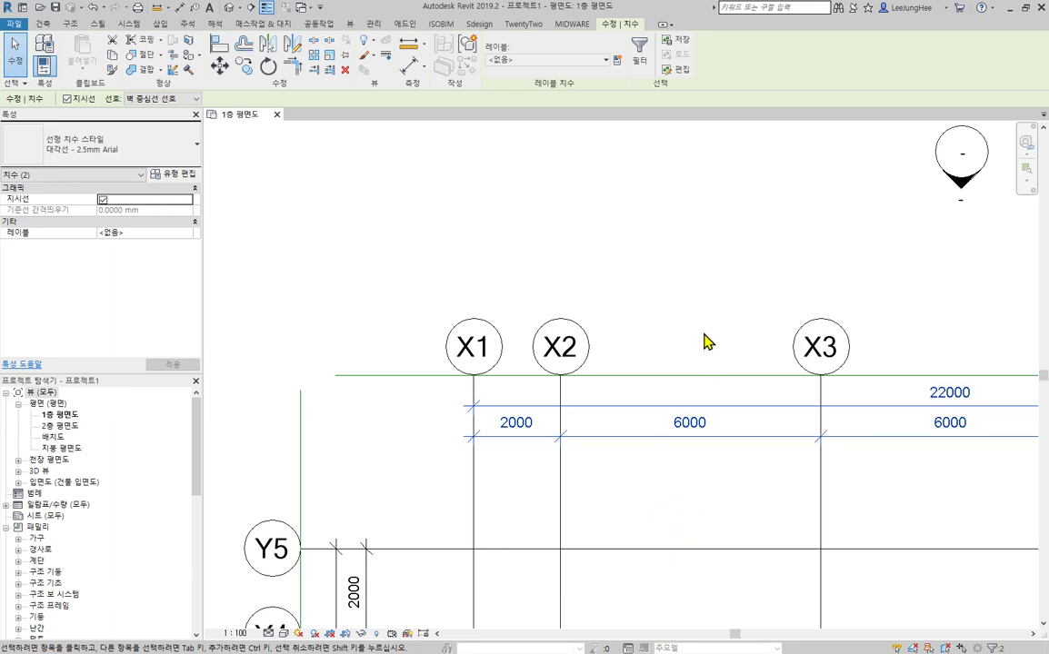
pyautogui.click(700, 268)
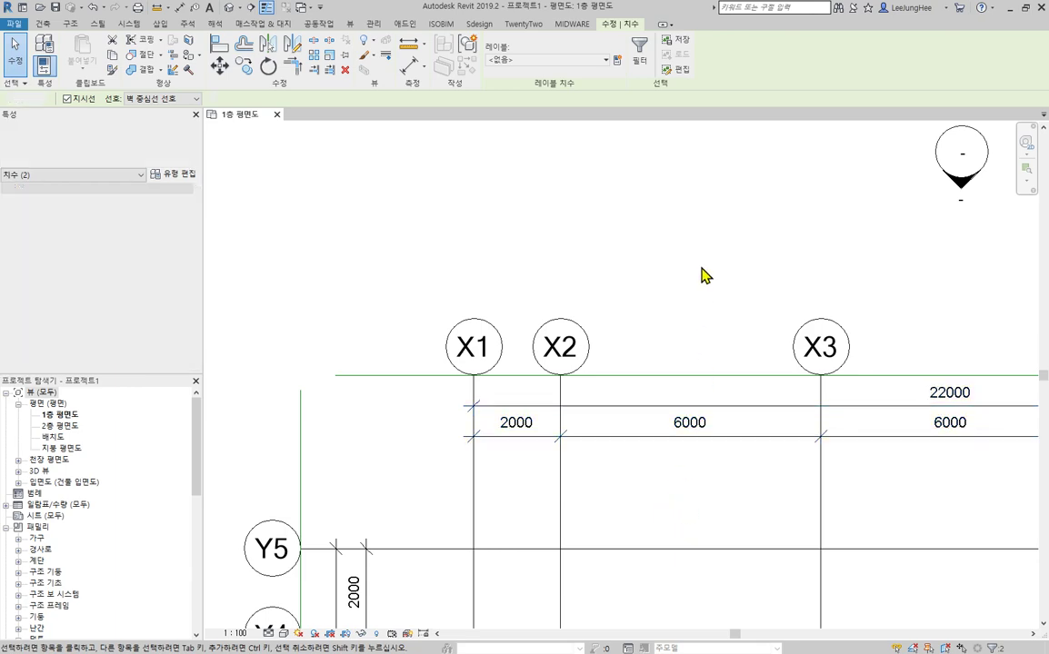
# Step: Extend the west and south reference planes until their ends meet at the southwest corner of the grid
pyautogui.scroll(-3, 714, 272)
pyautogui.moveTo(776, 283); pyautogui.dragTo(549, 190, button='middle')
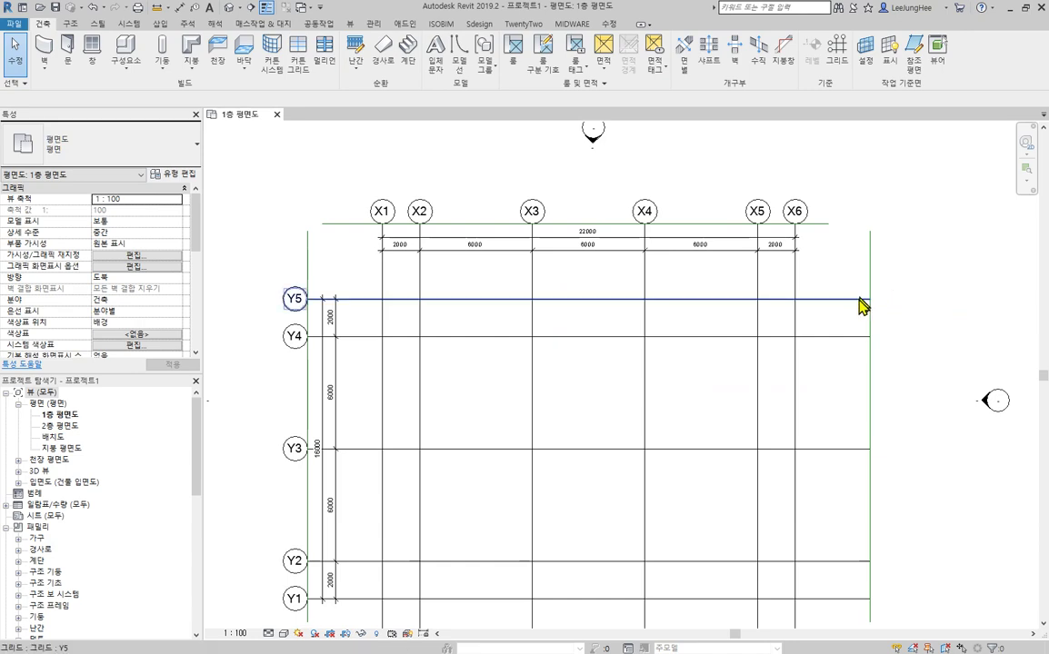
pyautogui.scroll(-2, 804, 292)
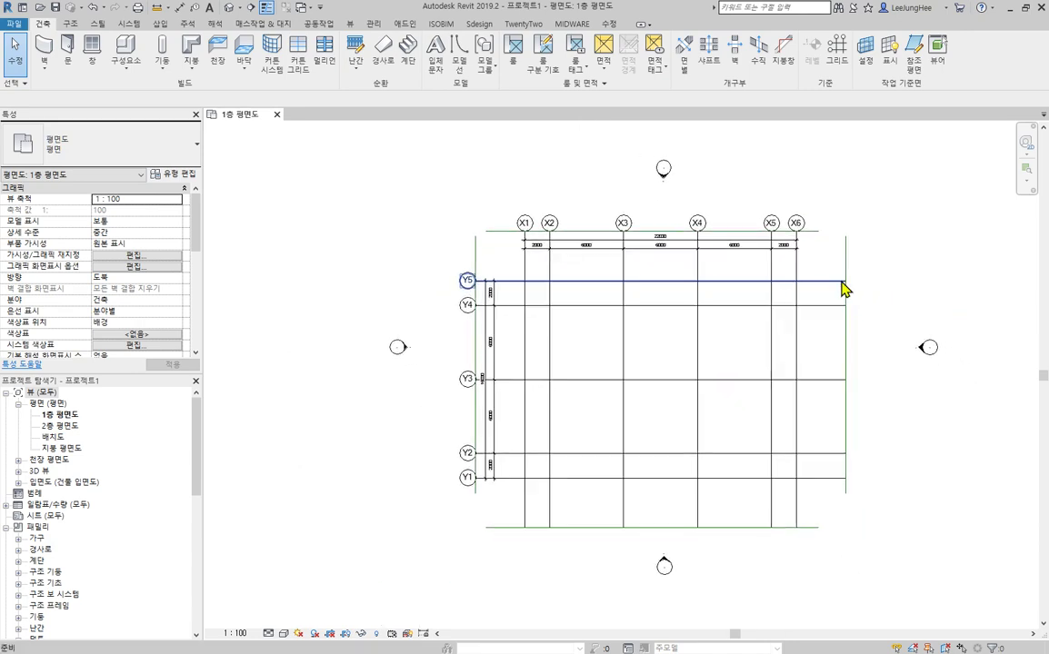
pyautogui.click(476, 514)
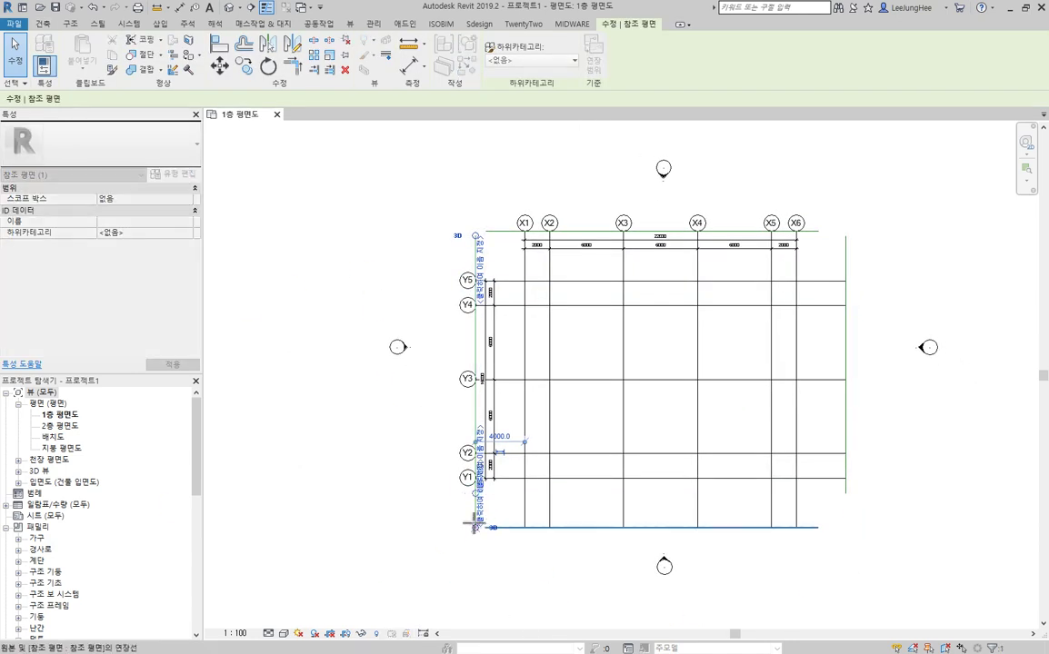
pyautogui.click(481, 528)
pyautogui.scroll(2, 484, 545)
pyautogui.moveTo(490, 516); pyautogui.dragTo(462, 519)
pyautogui.click(322, 503)
# Step: Extend the north and east reference planes until their ends meet at the northeast corner
pyautogui.scroll(-2, 331, 503)
pyautogui.moveTo(511, 473); pyautogui.dragTo(535, 502, button='middle')
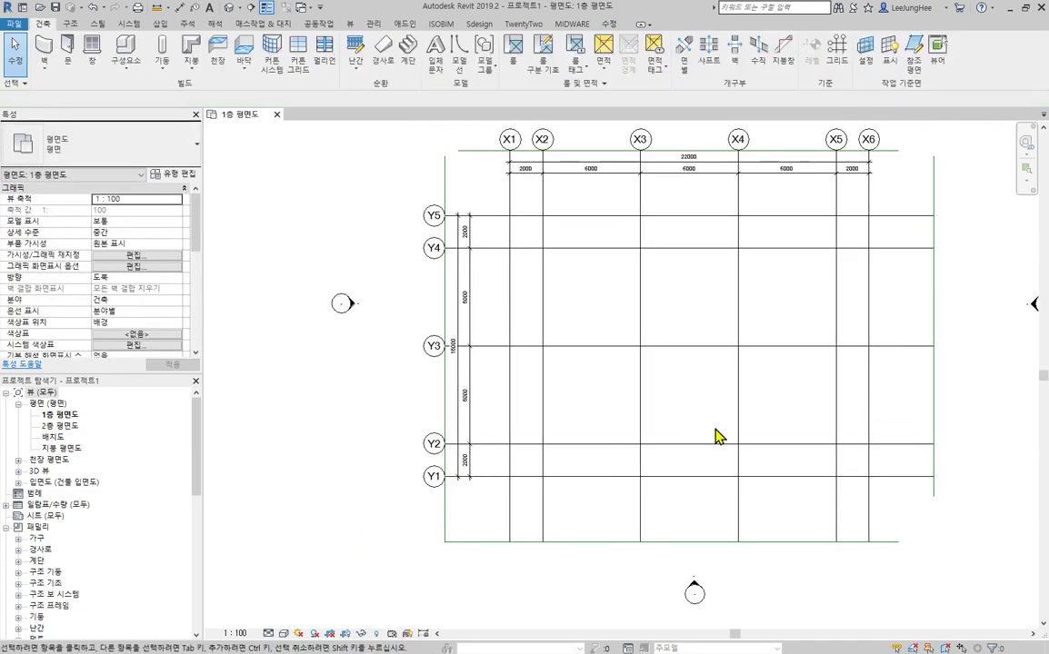
pyautogui.moveTo(855, 383); pyautogui.dragTo(778, 426, button='middle')
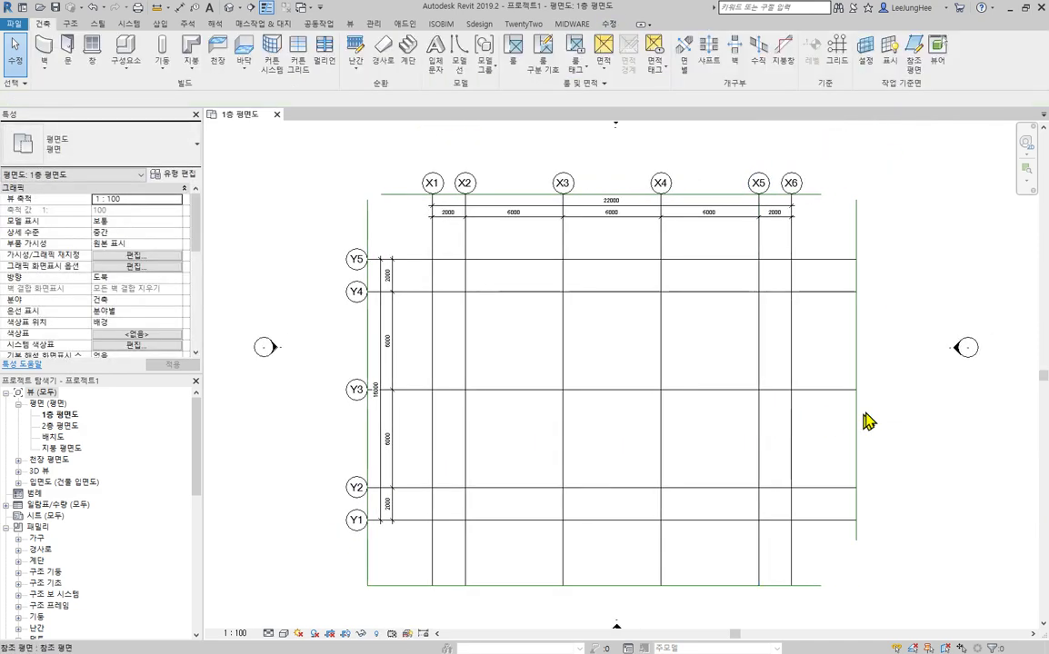
pyautogui.click(823, 196)
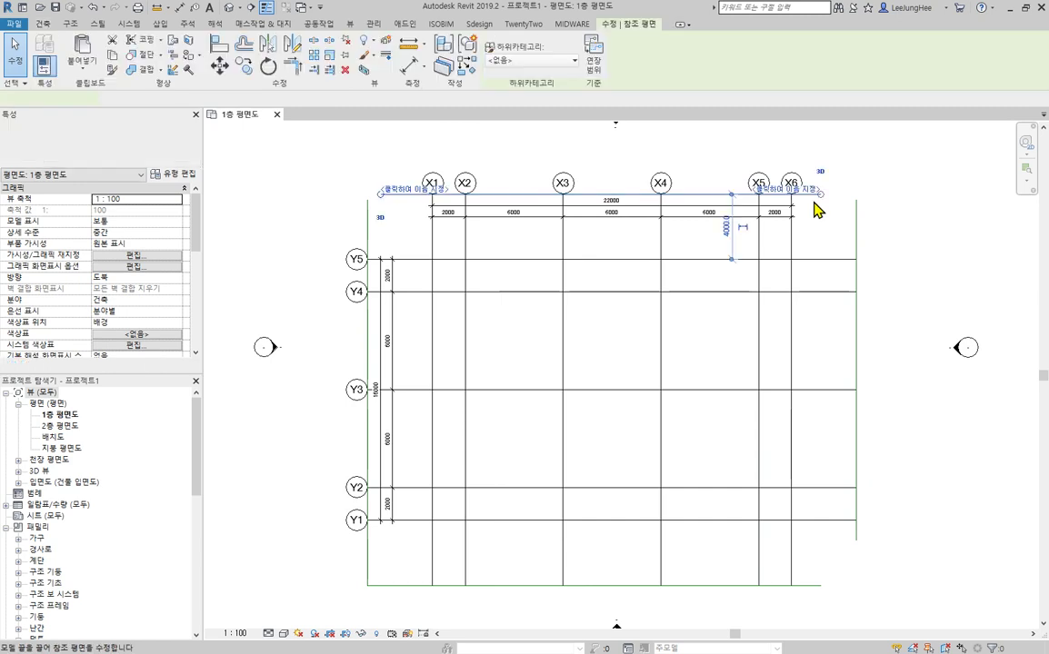
pyautogui.click(855, 223)
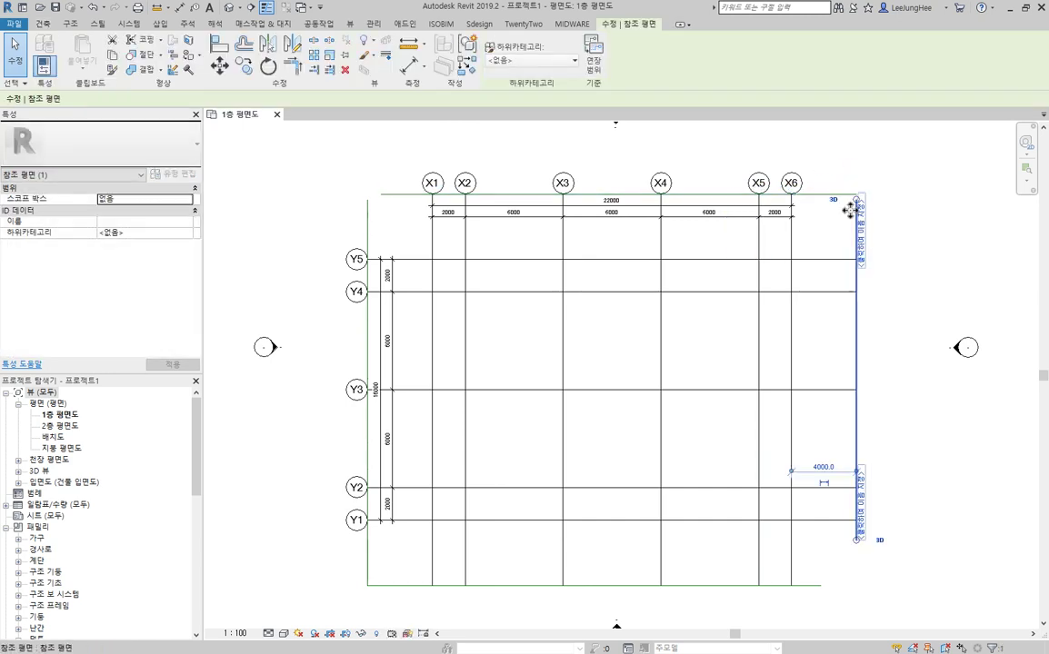
# Step: Extend the west and north reference planes until their ends meet at the northwest corner
pyautogui.click(368, 218)
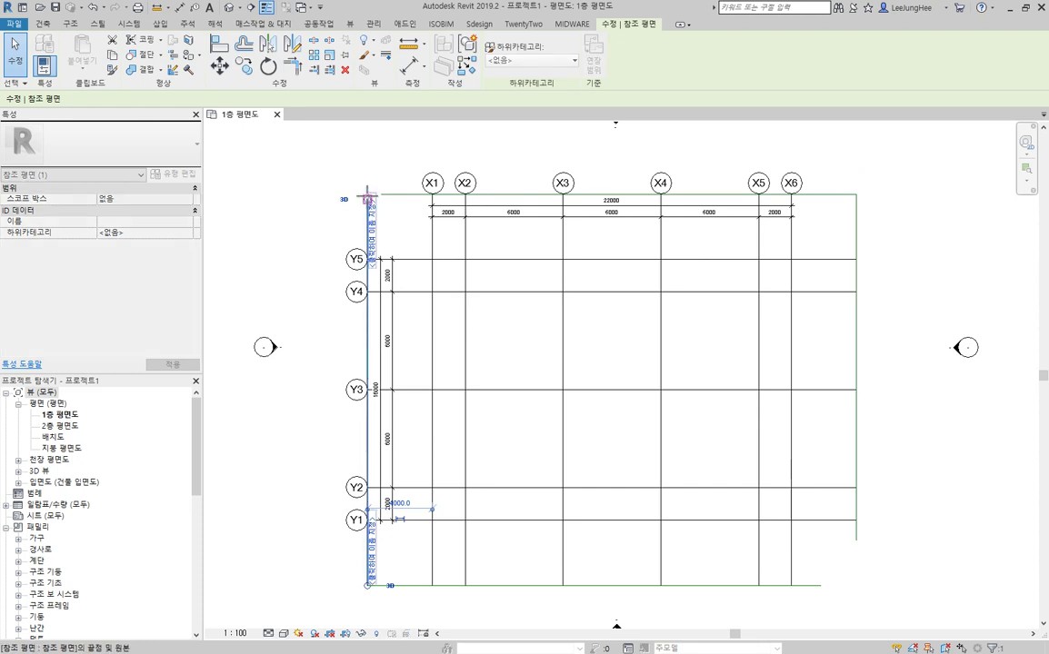
pyautogui.click(389, 200)
pyautogui.scroll(2, 389, 207)
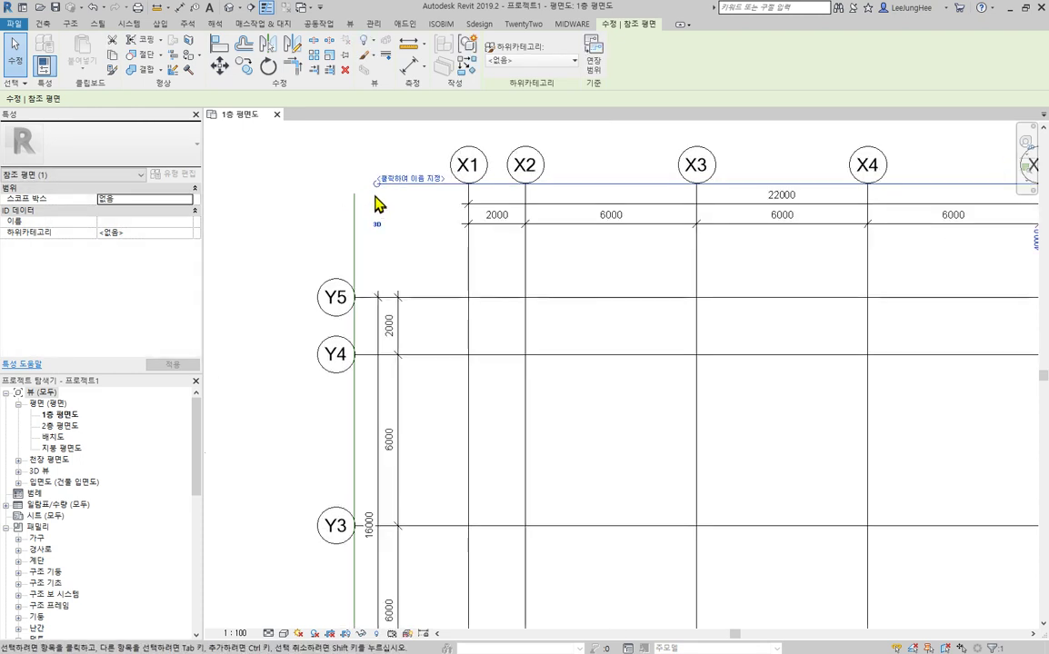
pyautogui.moveTo(371, 189); pyautogui.dragTo(328, 182)
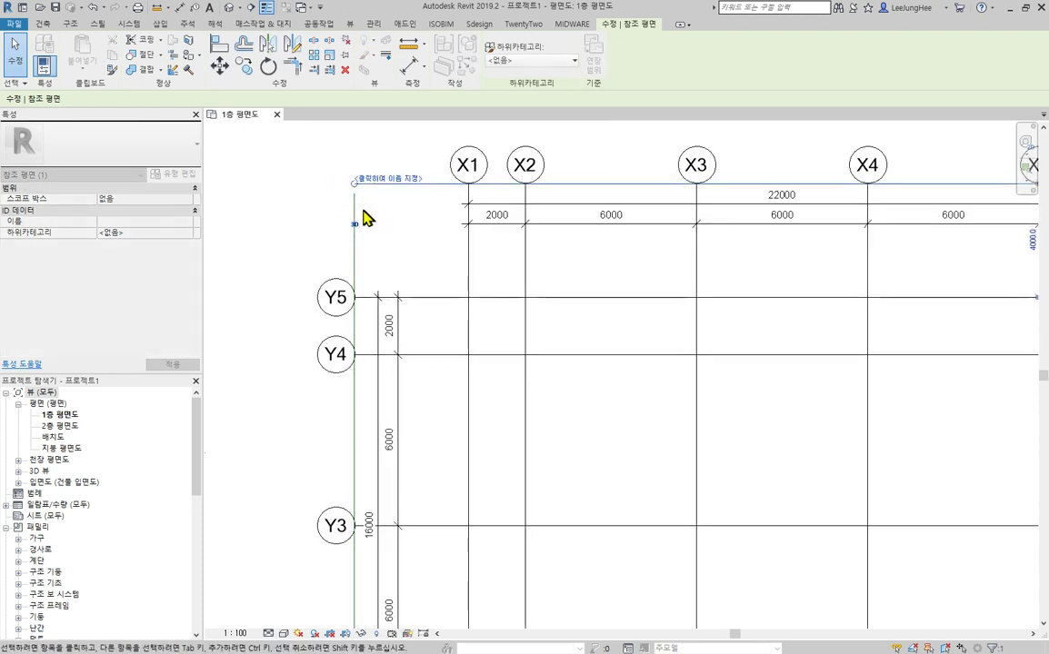
pyautogui.click(353, 191)
pyautogui.click(271, 211)
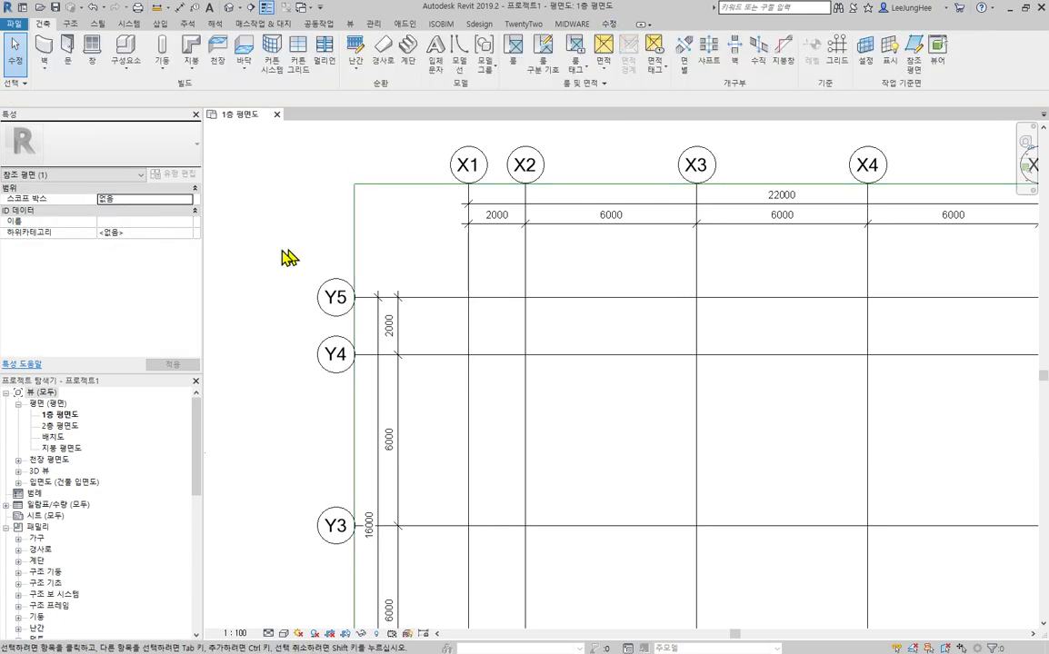
# Step: Extend the south and east reference planes until their ends meet at the southeast corner, closing the rectangle around the grids
pyautogui.scroll(-4, 284, 250)
pyautogui.moveTo(727, 397); pyautogui.dragTo(491, 51, button='middle')
pyautogui.scroll(3, 618, 295)
pyautogui.click(456, 236)
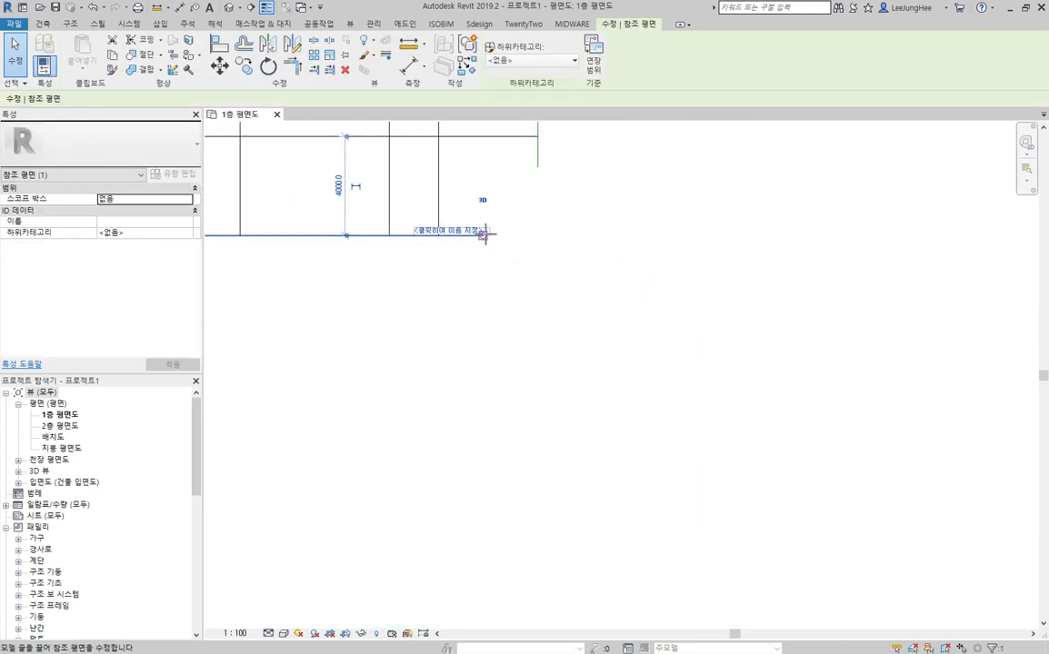
pyautogui.moveTo(483, 235); pyautogui.dragTo(533, 238)
pyautogui.click(651, 213)
pyautogui.scroll(2, 529, 266)
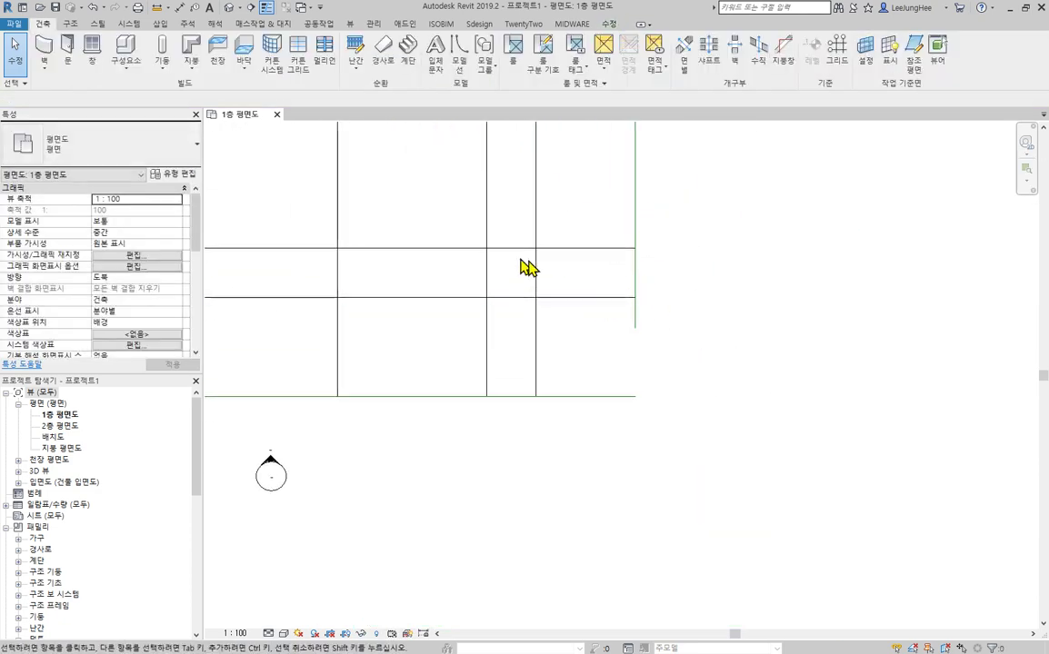
pyautogui.click(640, 321)
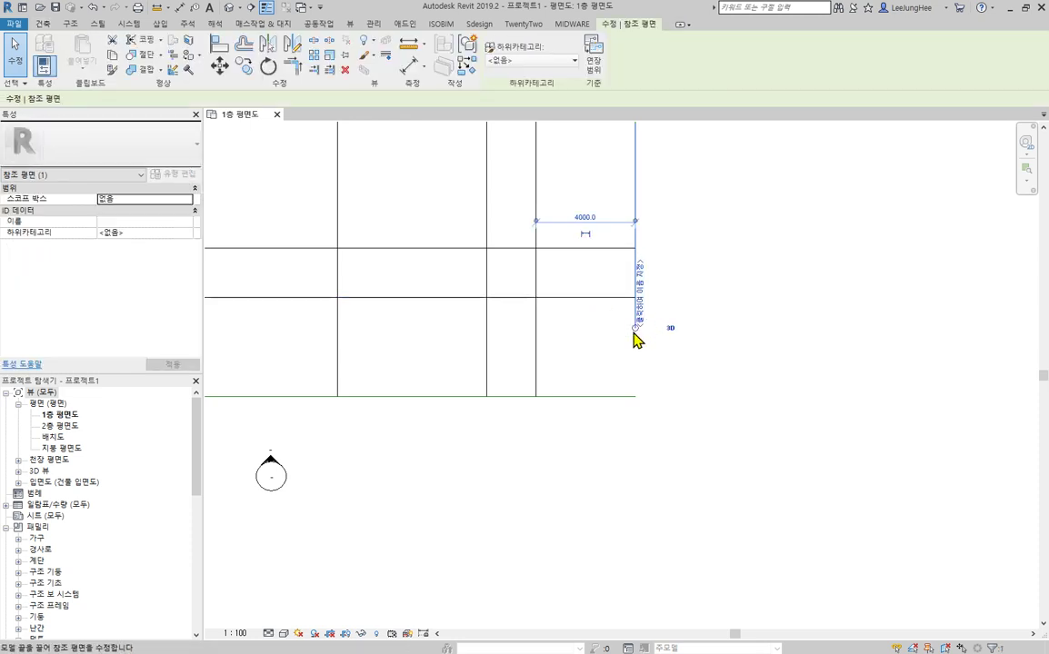
pyautogui.moveTo(635, 329); pyautogui.dragTo(627, 397)
pyautogui.click(859, 294)
# Step: Open the south elevation view (남측면도) from the project's building elevations
pyautogui.scroll(-2, 754, 236)
pyautogui.moveTo(754, 236); pyautogui.dragTo(810, 415, button='middle')
pyautogui.scroll(-1, 810, 415)
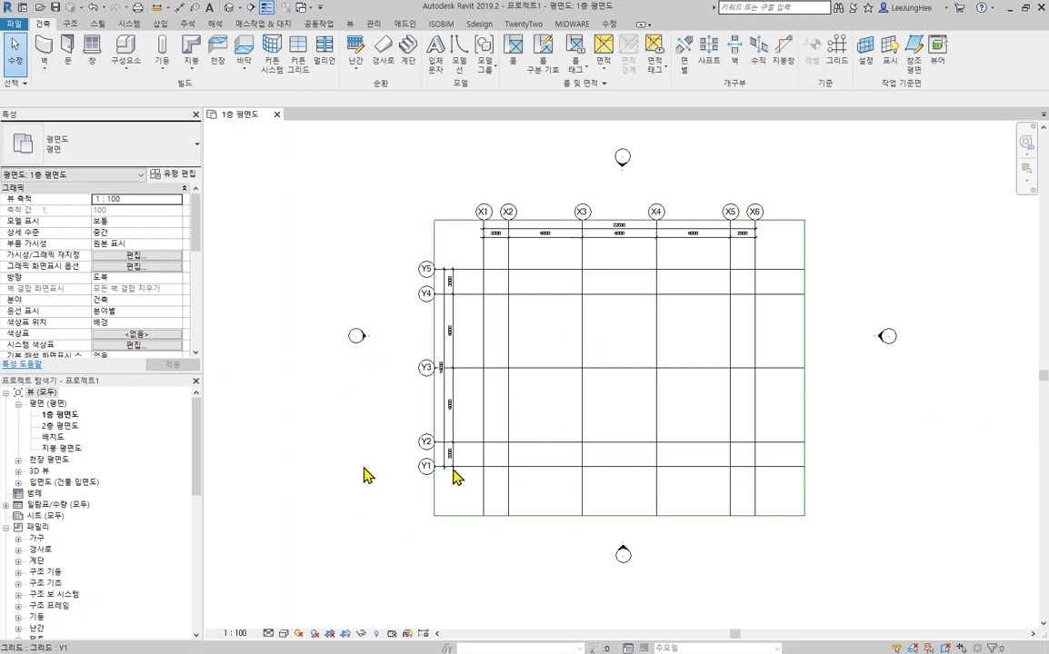
pyautogui.doubleClick(66, 483)
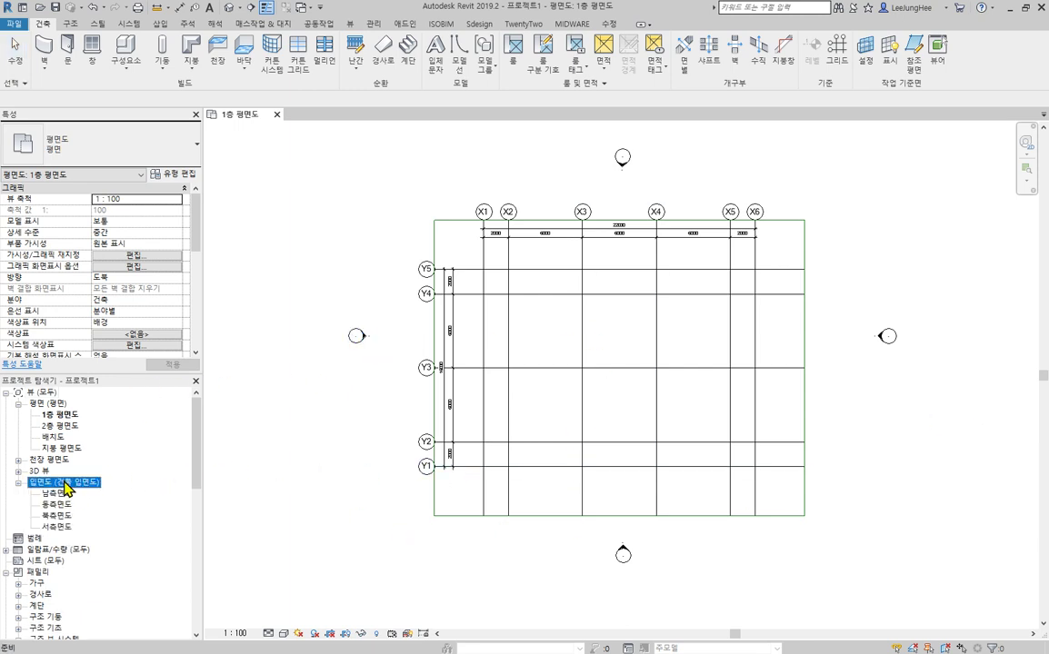
pyautogui.doubleClick(60, 492)
pyautogui.scroll(-2, 737, 526)
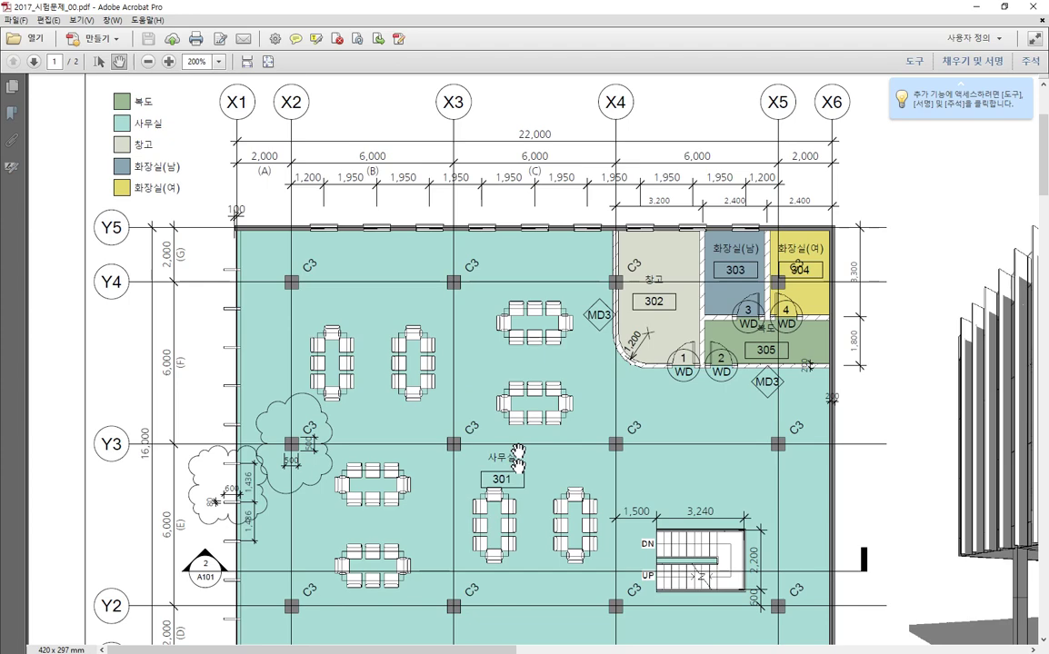
# Step: Examine the level names, heights and marker side in the section drawing (단면도) of 2017_시험문제_00.pdf in Adobe Acrobat, then return to Revit
pyautogui.scroll(-10, 518, 458)
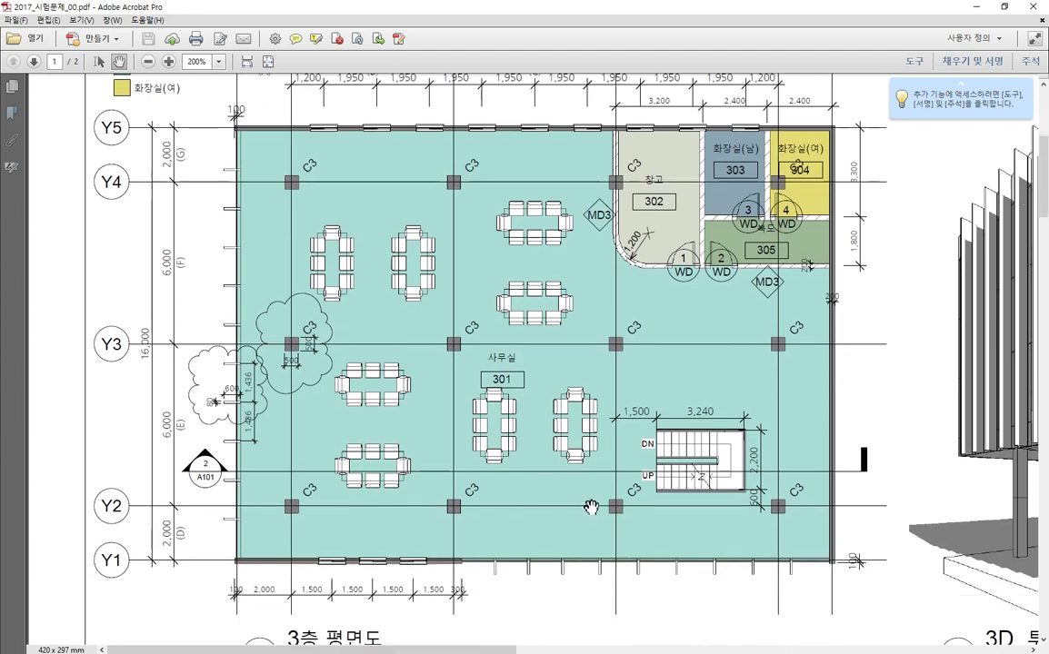
pyautogui.scroll(3, 227, 332)
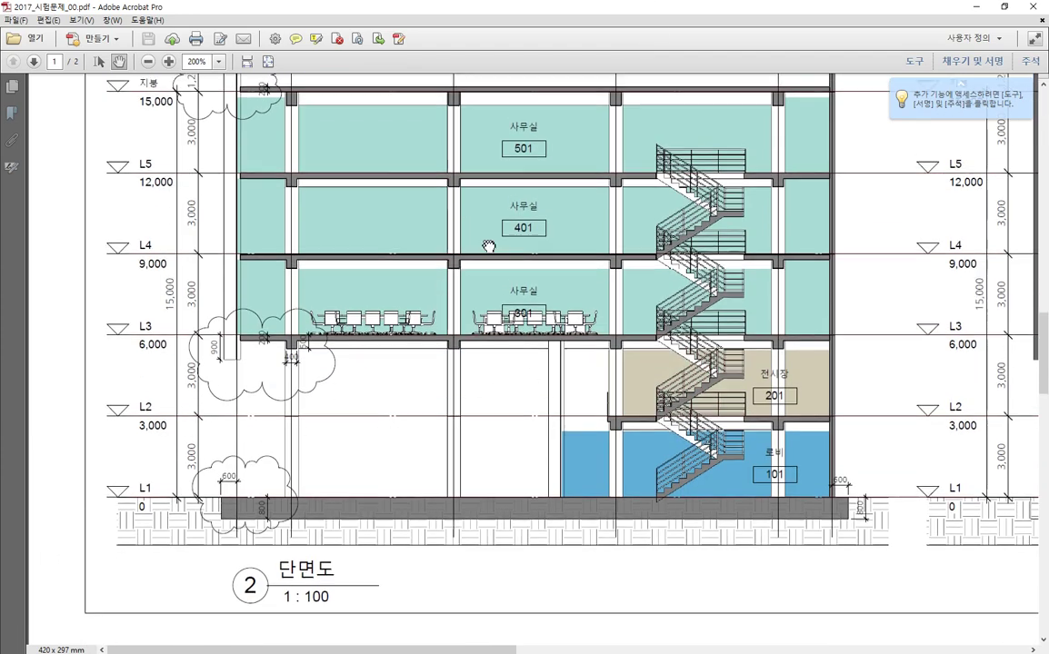
pyautogui.click(978, 8)
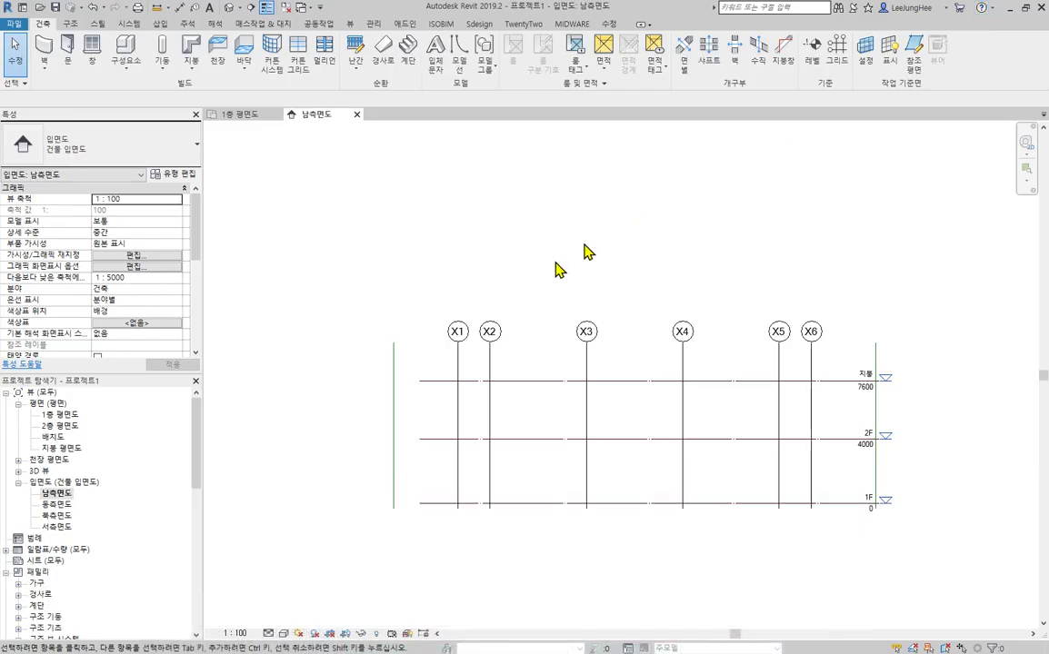
# Step: In the triangular-head level type, enable the default symbol at end 1, disable it at end 2, and accept the type properties
pyautogui.click(823, 446)
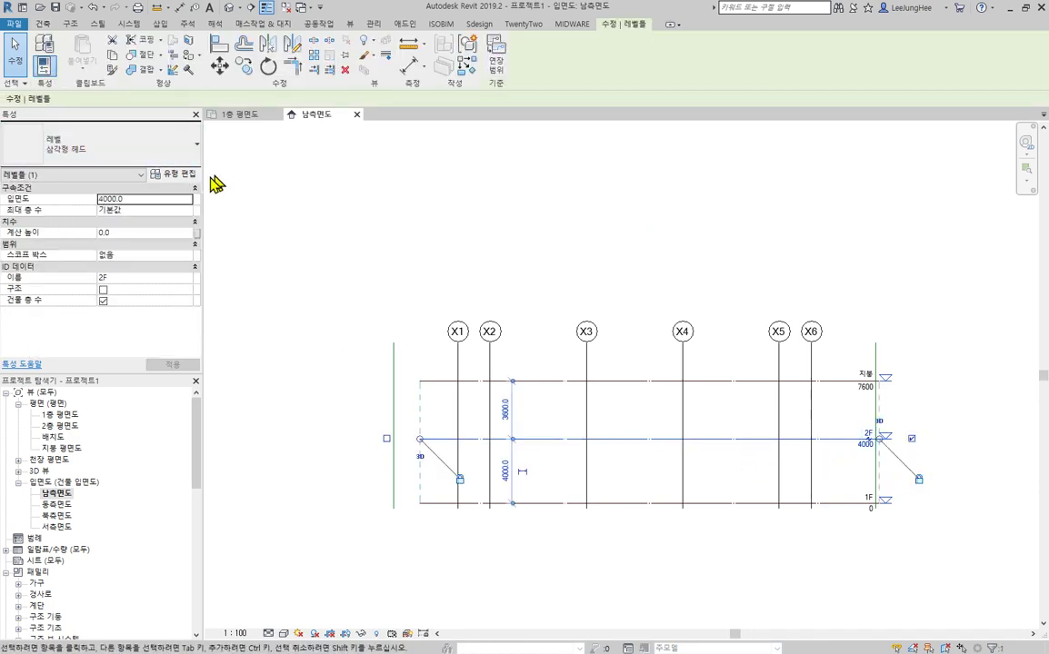
pyautogui.click(176, 175)
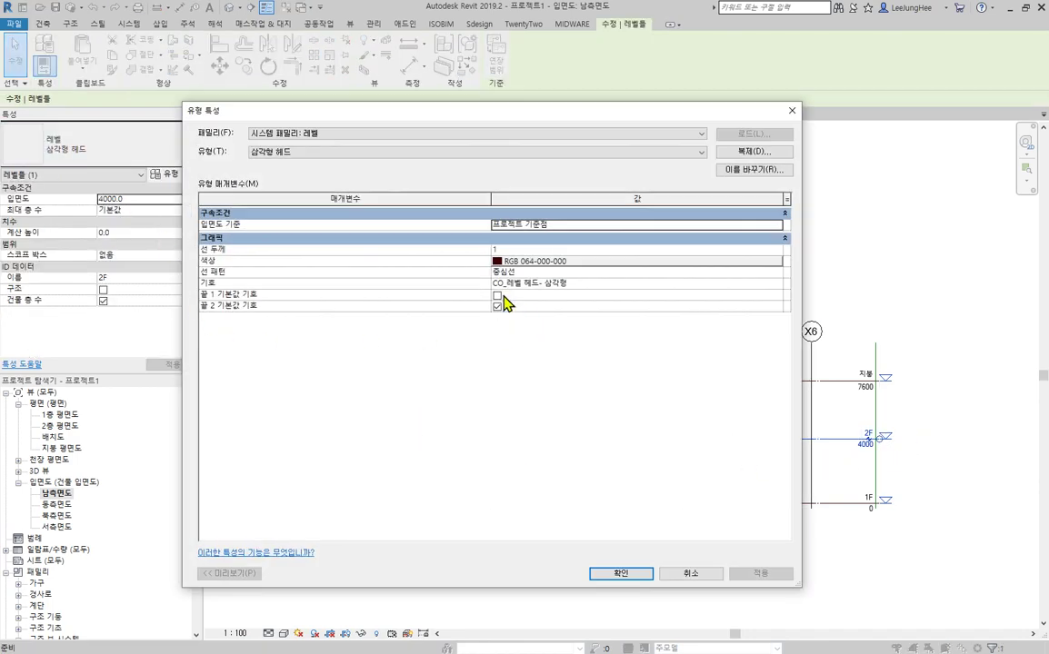
pyautogui.click(497, 296)
pyautogui.click(497, 306)
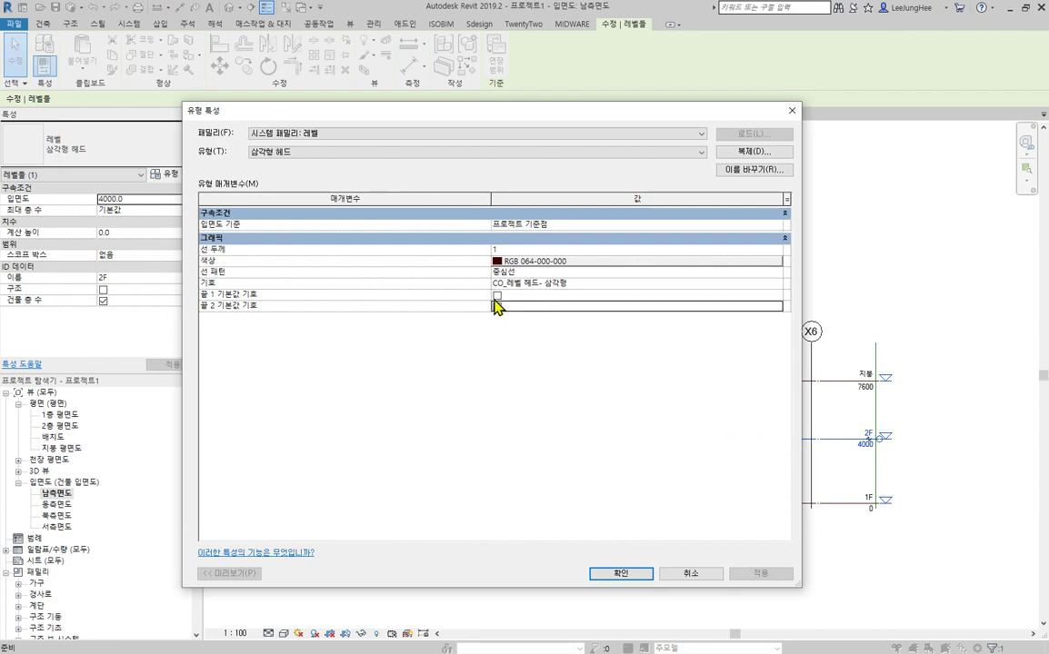
pyautogui.click(621, 574)
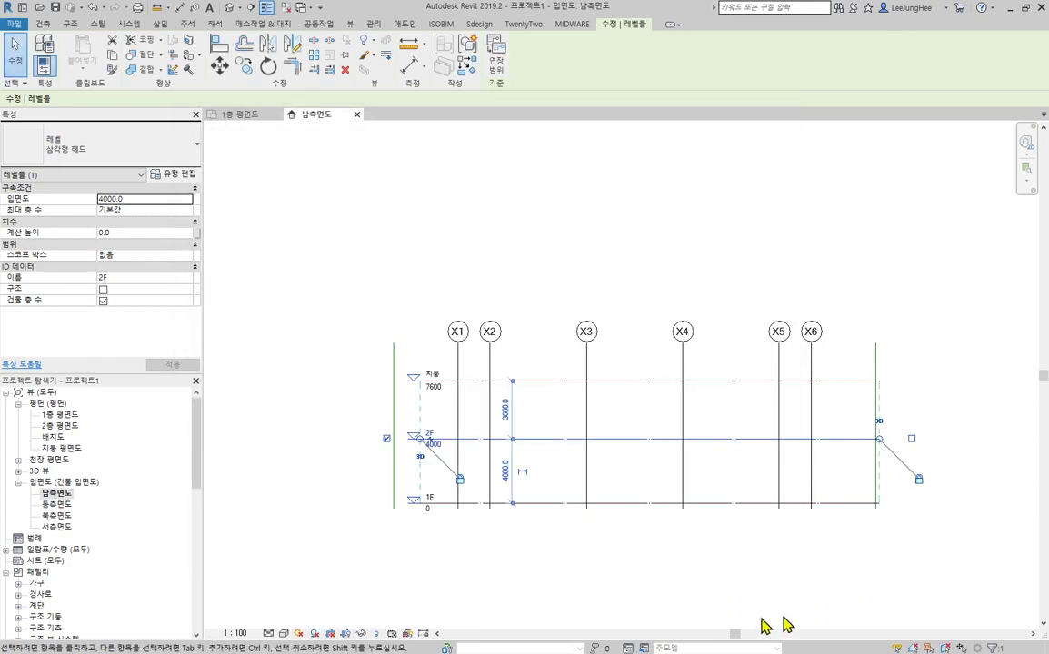
pyautogui.click(688, 571)
pyautogui.scroll(3, 389, 325)
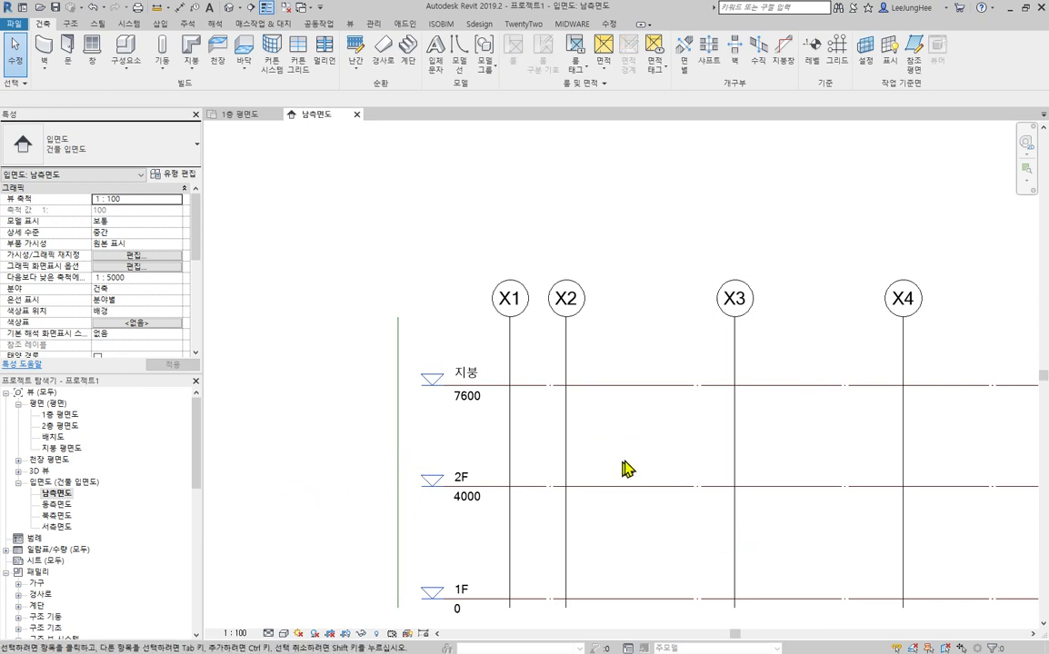
# Step: Stretch both ends of the aligned level lines to meet the west and east reference planes in the south elevation
pyautogui.moveTo(626, 469); pyautogui.dragTo(669, 413, button='middle')
pyautogui.click(706, 431)
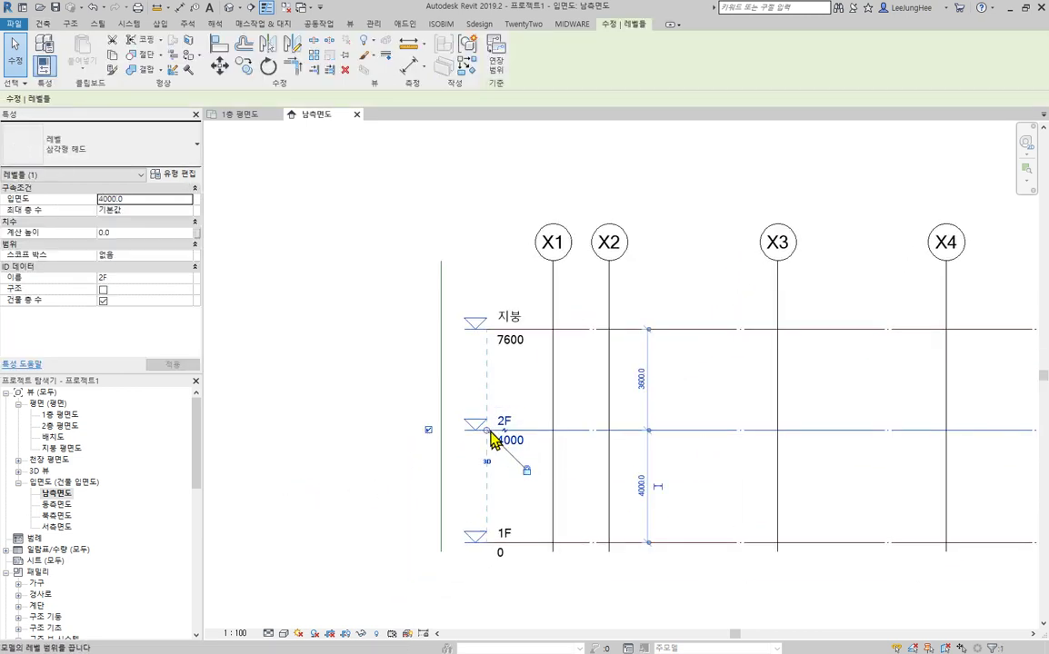
pyautogui.moveTo(490, 439); pyautogui.dragTo(440, 454)
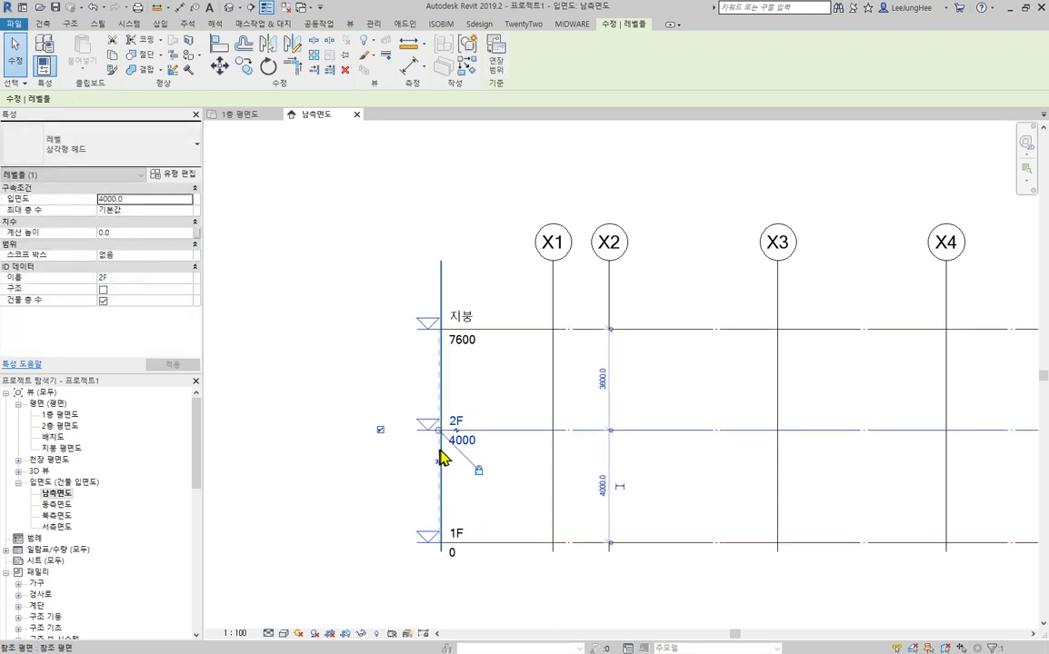
pyautogui.scroll(-2, 440, 454)
pyautogui.moveTo(792, 461); pyautogui.dragTo(586, 421, button='middle')
pyautogui.scroll(1, 589, 421)
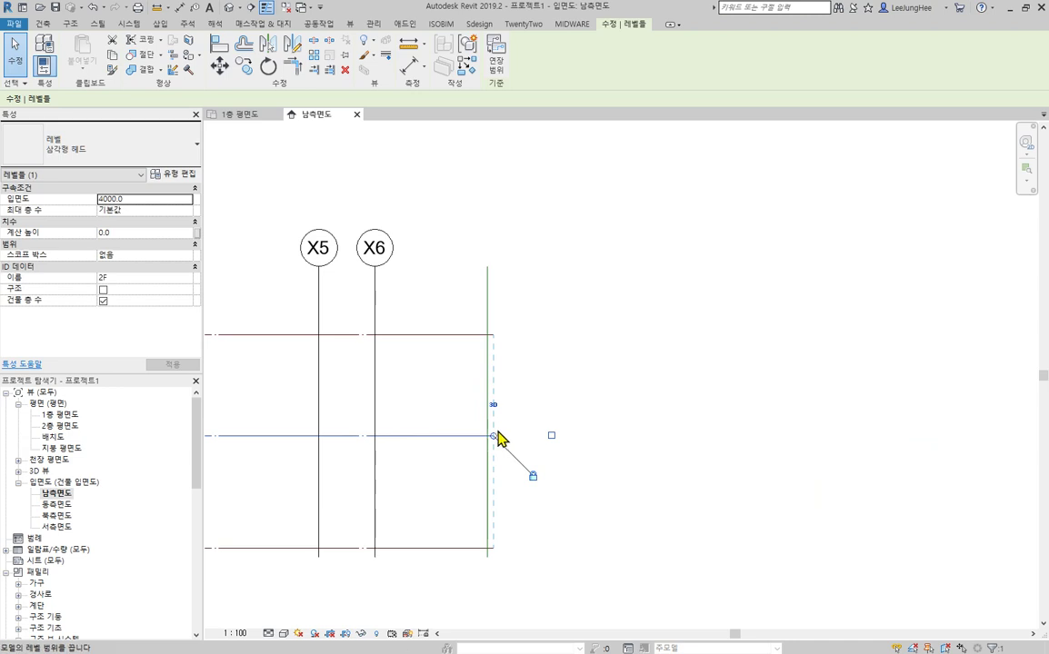
pyautogui.moveTo(498, 439); pyautogui.dragTo(488, 472)
pyautogui.click(749, 425)
pyautogui.scroll(-2, 545, 414)
pyautogui.moveTo(546, 415); pyautogui.dragTo(908, 383, button='middle')
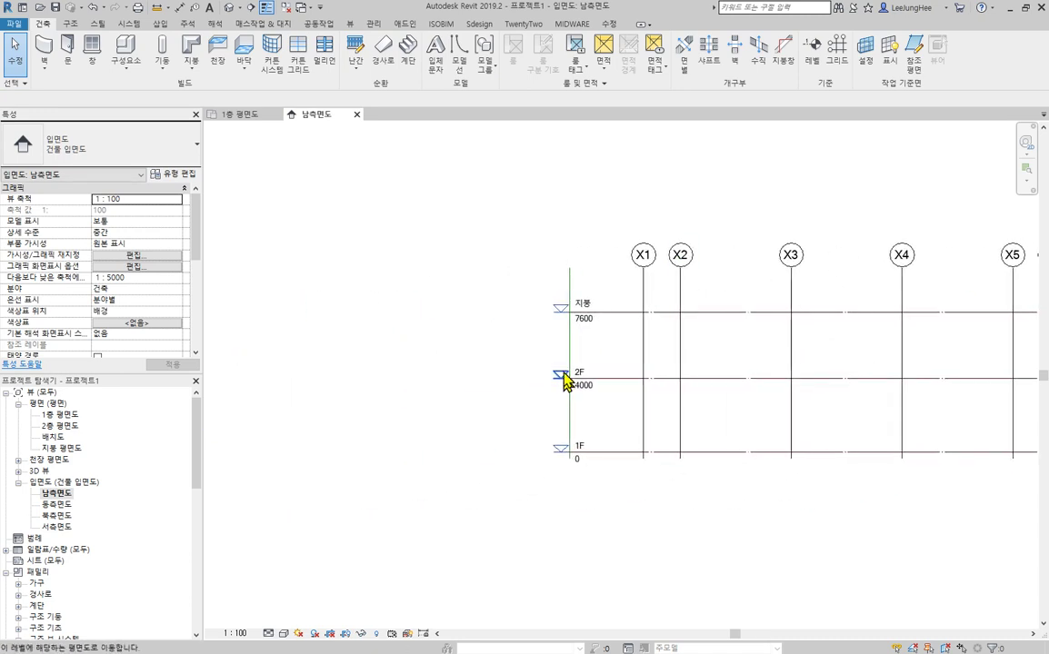
# Step: Place a chained aligned dimension across levels 1F, 2F and 지붕 between the level heads and grid X1
pyautogui.scroll(3, 564, 380)
pyautogui.click(607, 27)
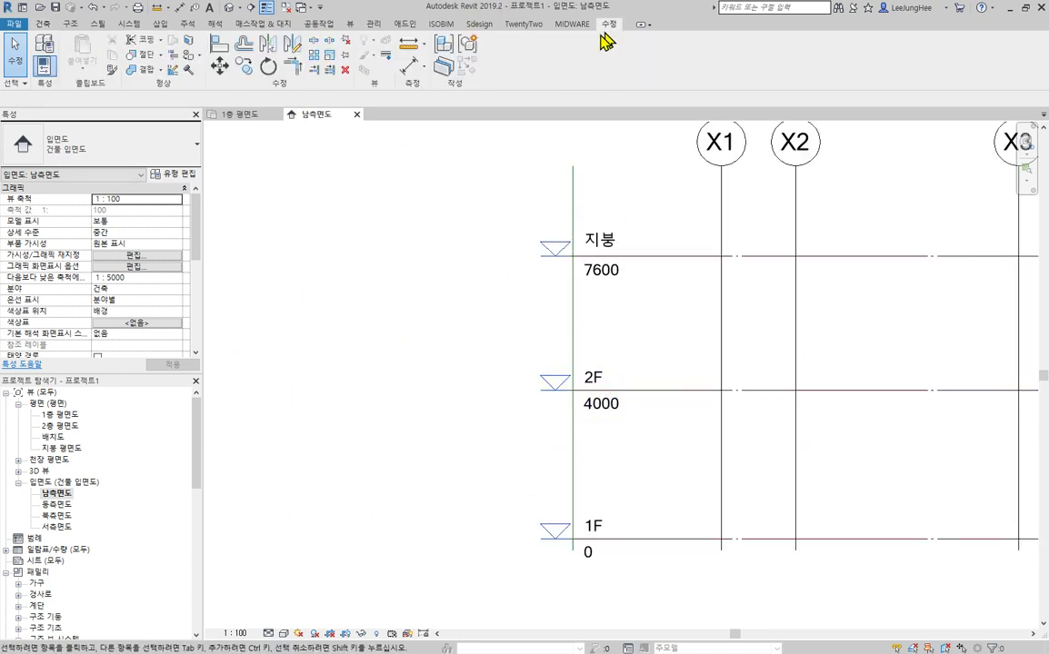
pyautogui.click(409, 65)
pyautogui.click(674, 540)
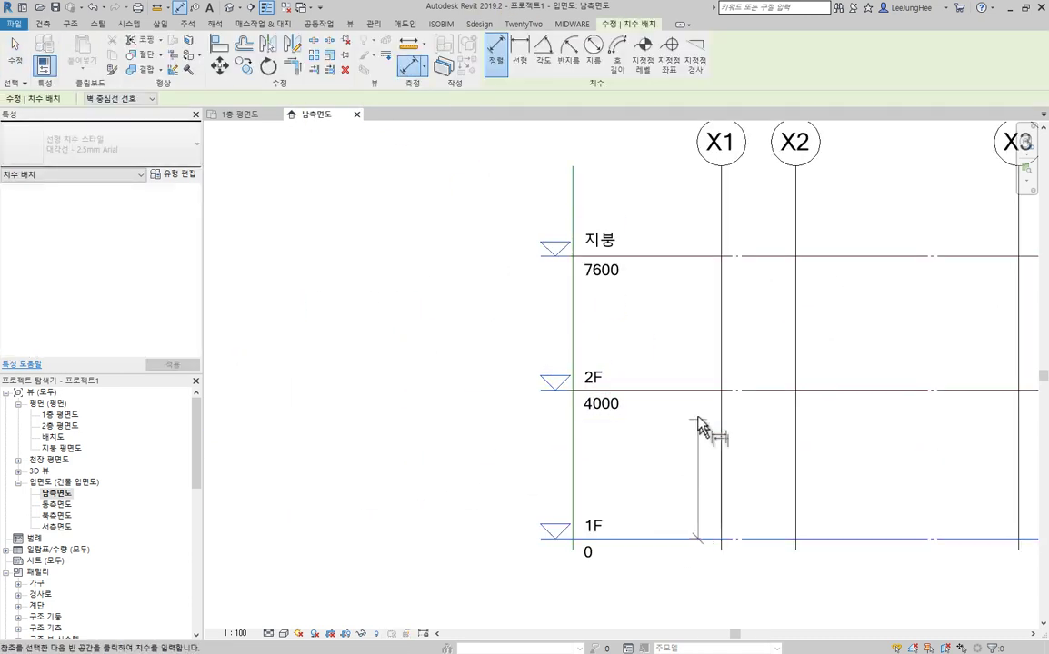
pyautogui.click(688, 393)
pyautogui.click(670, 258)
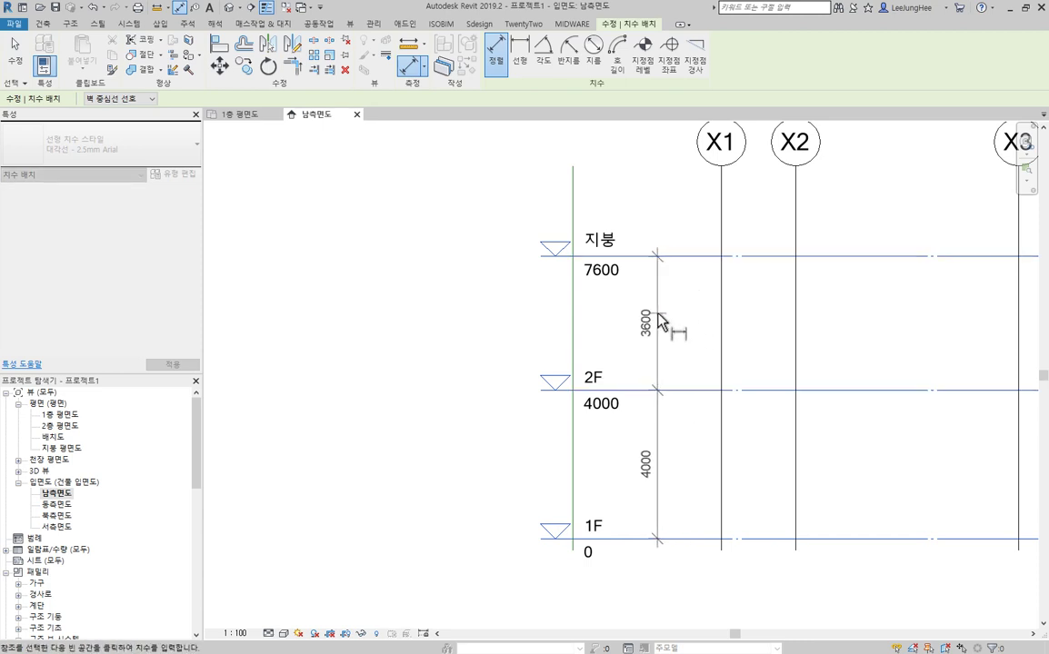
pyautogui.click(676, 344)
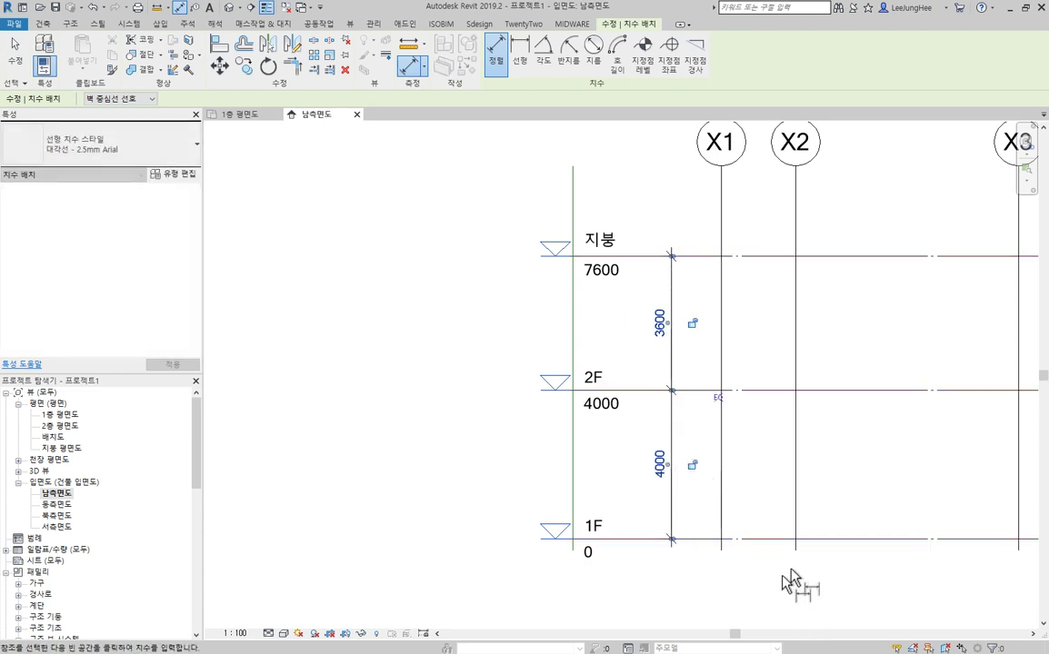
# Step: Add an overall aligned dimension from level 1F to 지붕 beside the chained dimension, on the level-head side
pyautogui.click(771, 545)
pyautogui.click(753, 261)
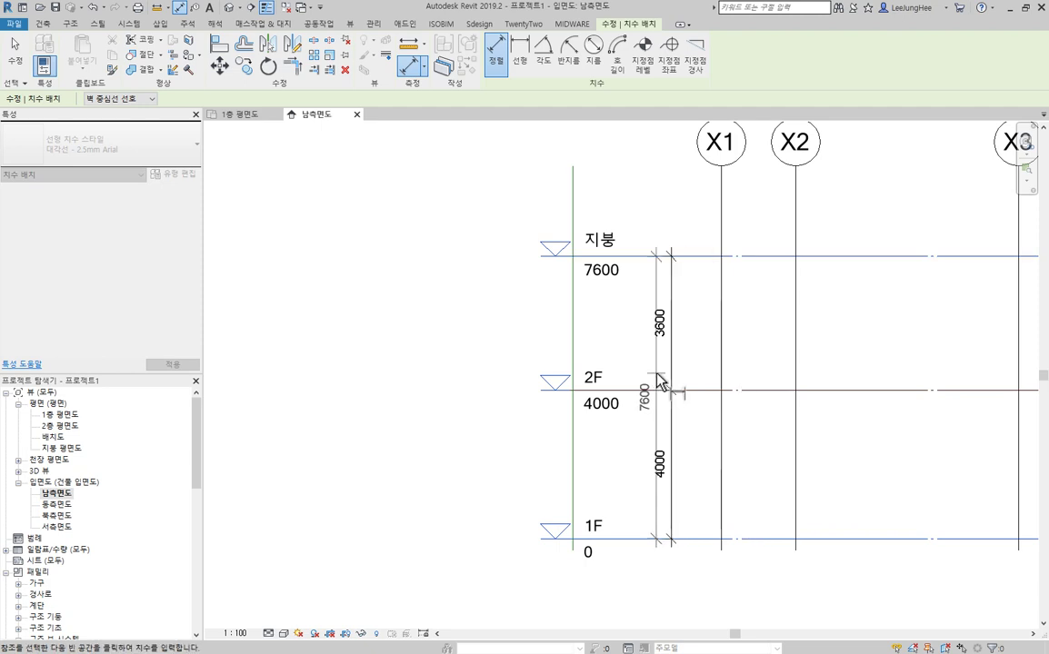
pyautogui.click(649, 383)
pyautogui.press('Escape')
pyautogui.press('Escape')
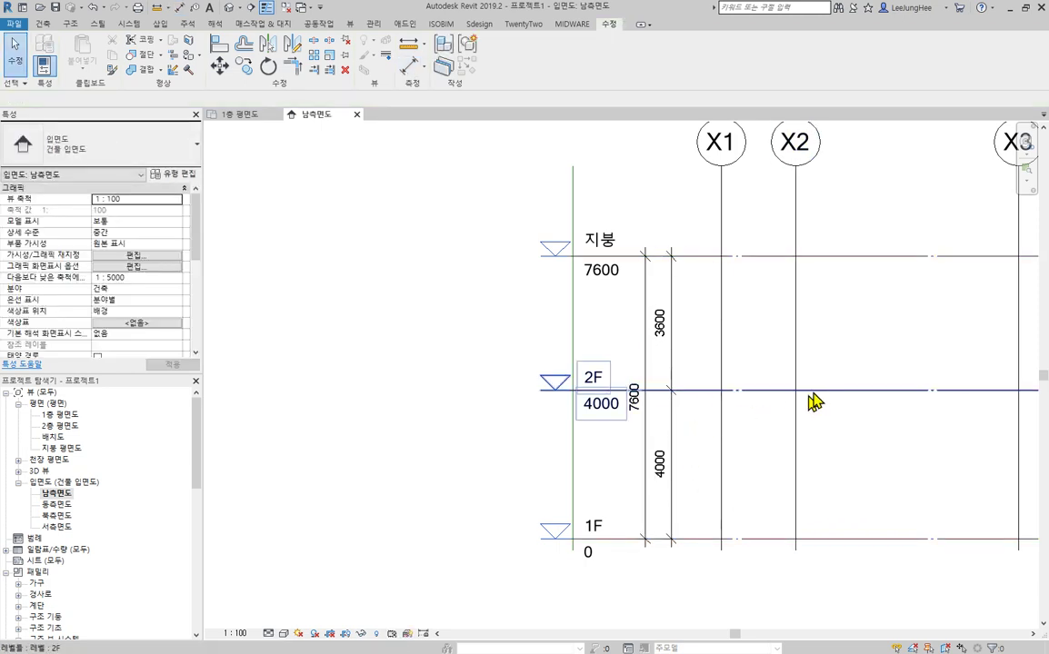
# Step: Set the distance between levels 1F and 2F to 3000 by moving level 2F
pyautogui.click(811, 392)
pyautogui.click(662, 462)
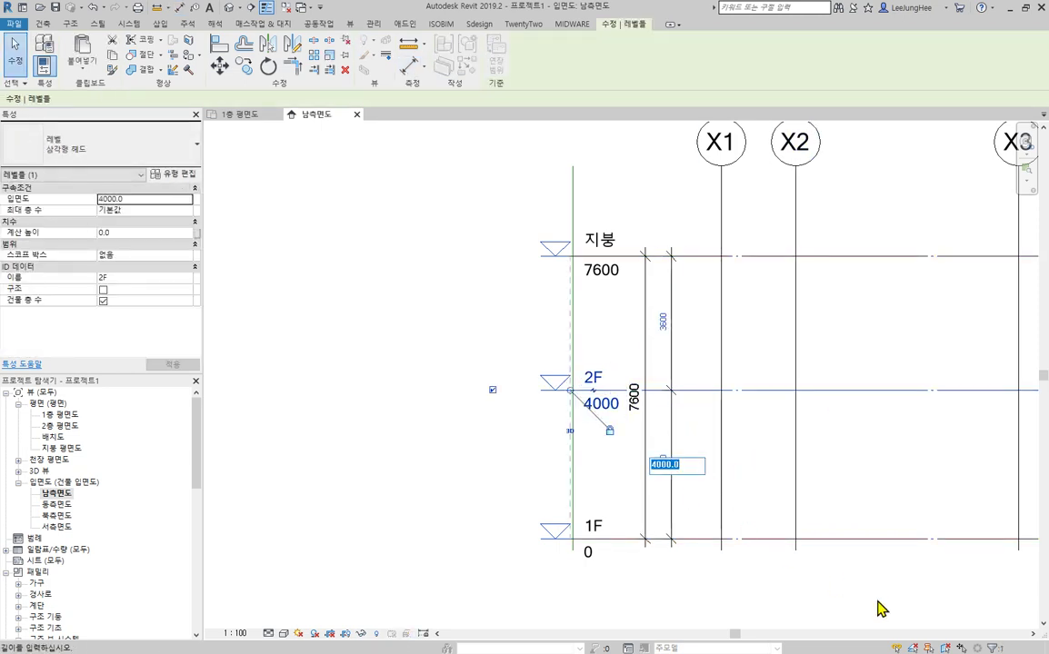
pyautogui.press('Return')
# Step: Move the 지붕 level up to an elevation of 24000 to make room for the intermediate levels
pyautogui.scroll(-3, 391, 334)
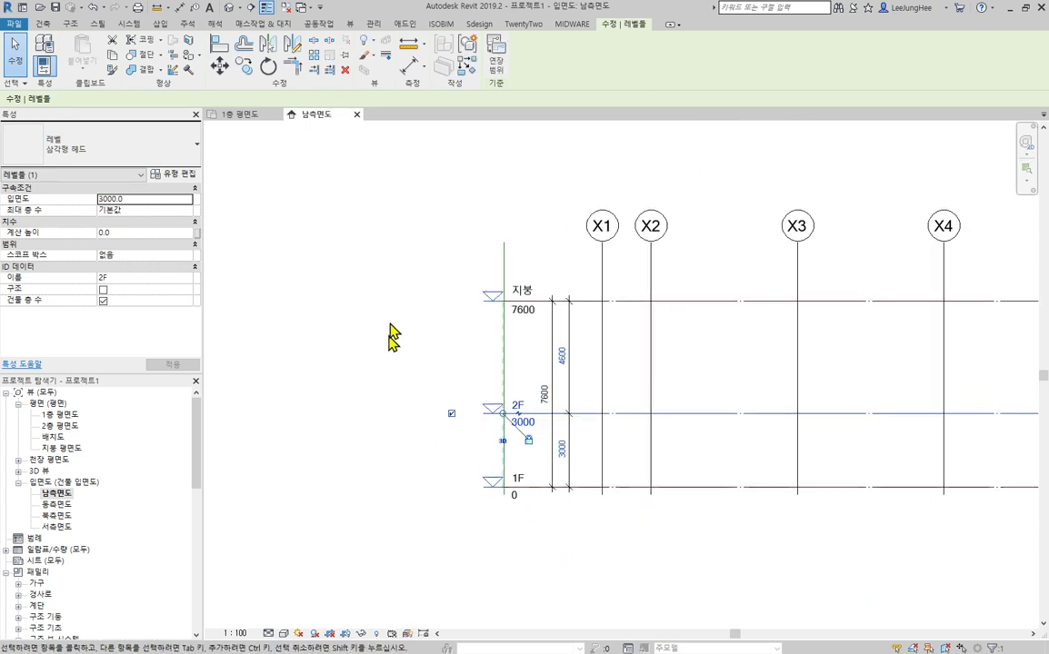
pyautogui.moveTo(772, 332); pyautogui.dragTo(715, 396, button='middle')
pyautogui.click(687, 205)
pyautogui.click(622, 397)
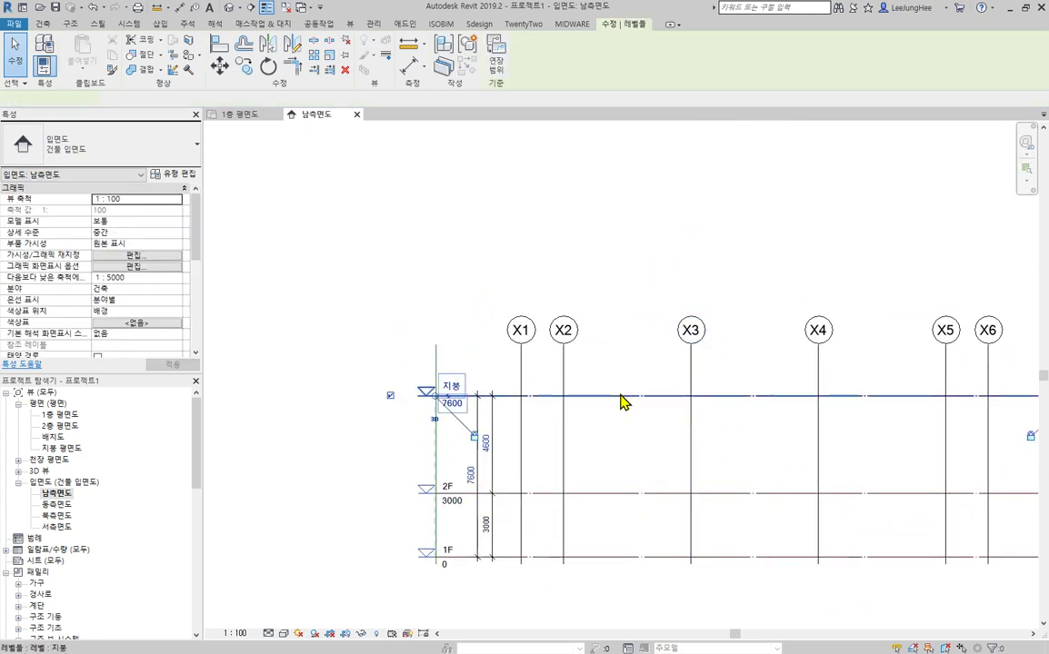
pyautogui.moveTo(595, 401)
pyautogui.mouseDown()
pyautogui.moveTo(608, 201)
pyautogui.moveTo(578, 121)
pyautogui.moveTo(671, 334)
pyautogui.moveTo(673, 251)
pyautogui.moveTo(636, 363)
pyautogui.moveTo(550, 328)
pyautogui.moveTo(561, 269)
pyautogui.moveTo(525, 368)
pyautogui.moveTo(573, 421)
pyautogui.moveTo(557, 403)
pyautogui.moveTo(581, 348)
pyautogui.moveTo(579, 259)
pyautogui.mouseUp()
pyautogui.scroll(-2, 673, 291)
pyautogui.click(673, 302)
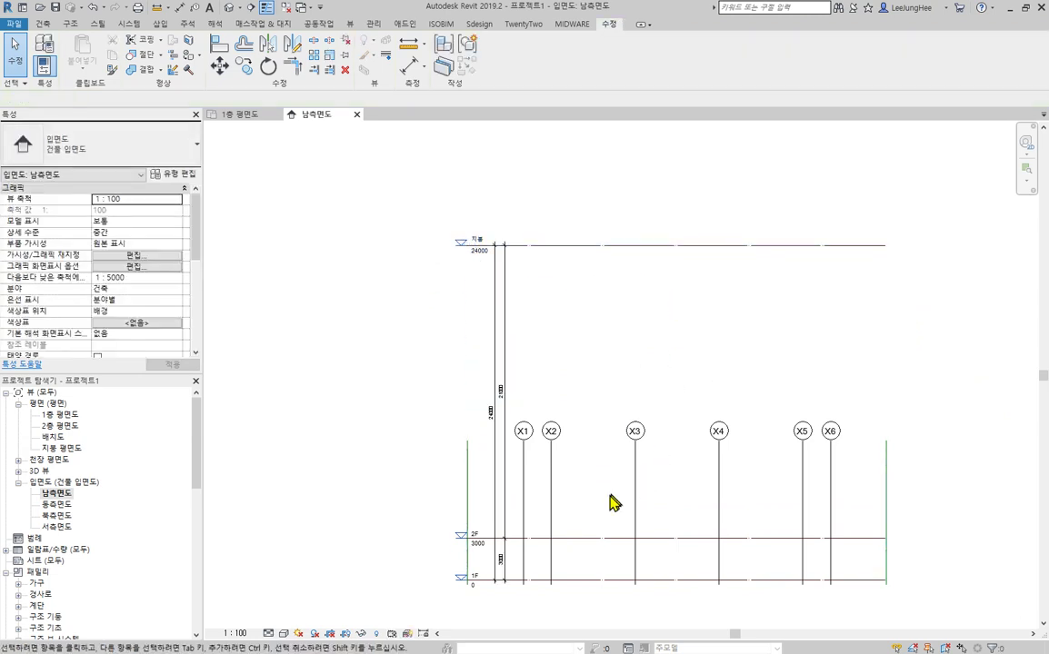
# Step: Rename level 1F as L1 and level 2F as L2
pyautogui.scroll(2, 600, 505)
pyautogui.moveTo(613, 502); pyautogui.dragTo(659, 282, button='middle')
pyautogui.scroll(4, 375, 411)
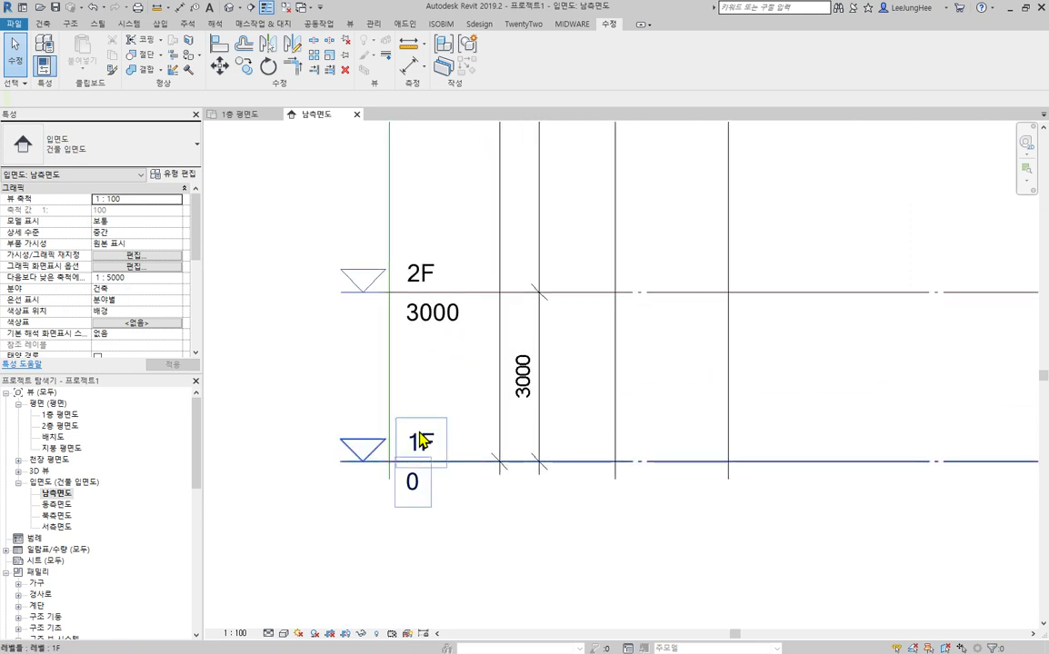
pyautogui.click(422, 441)
pyautogui.click(443, 437)
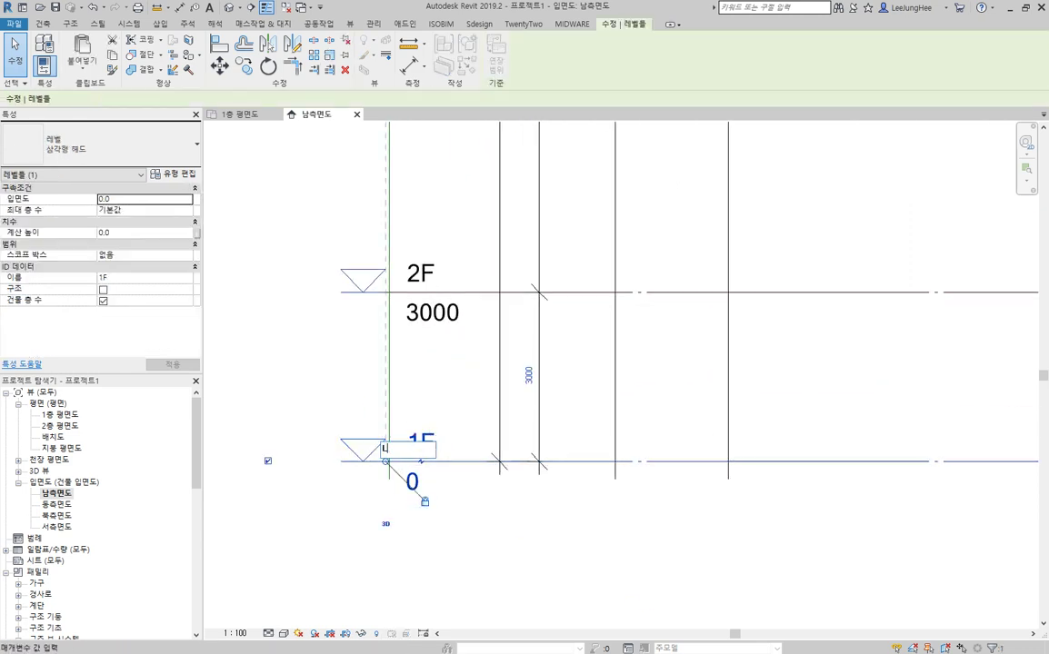
pyautogui.write('L1')
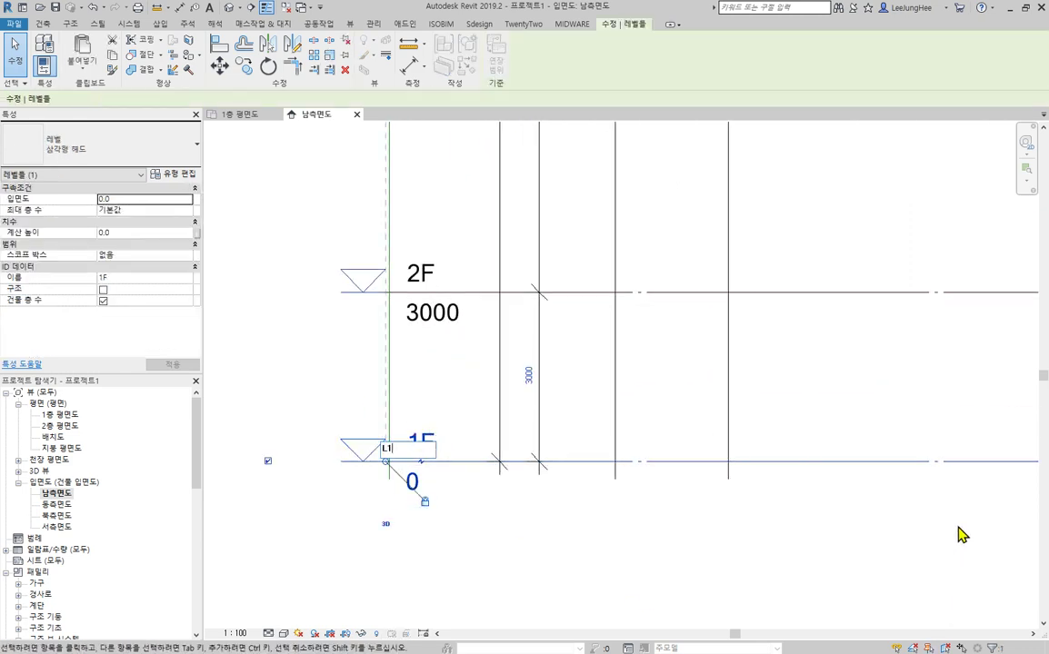
pyautogui.press('Return')
pyautogui.click(434, 274)
pyautogui.click(433, 275)
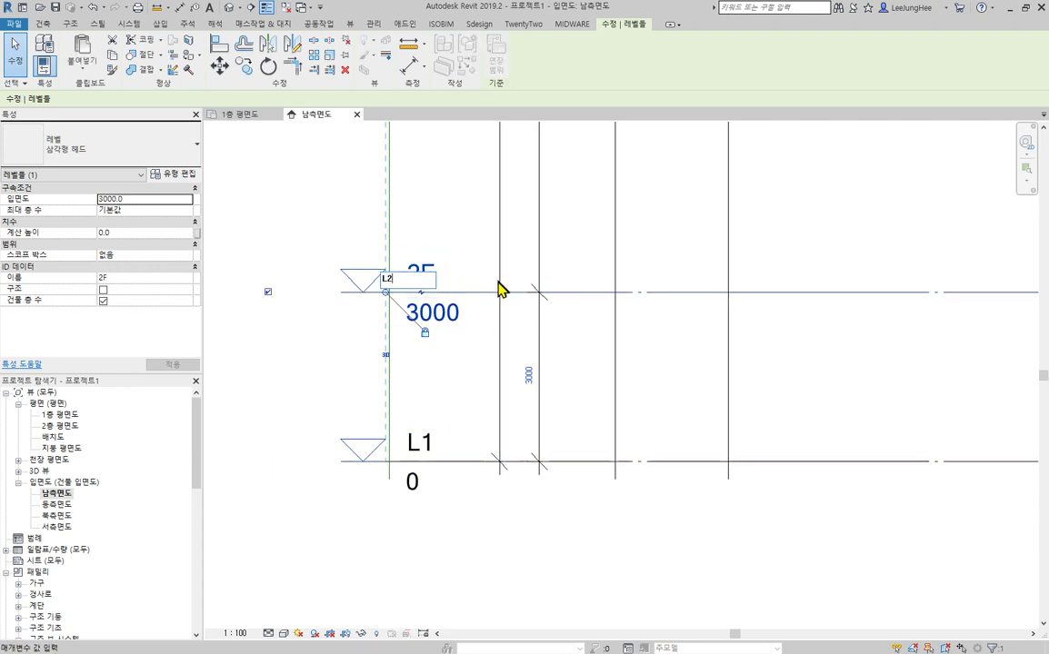
pyautogui.write('L2')
pyautogui.press('Return')
# Step: Copy level L2 vertically upward by 3000 with multiple copies enabled
pyautogui.scroll(-4, 792, 407)
pyautogui.moveTo(889, 290); pyautogui.dragTo(640, 380, button='middle')
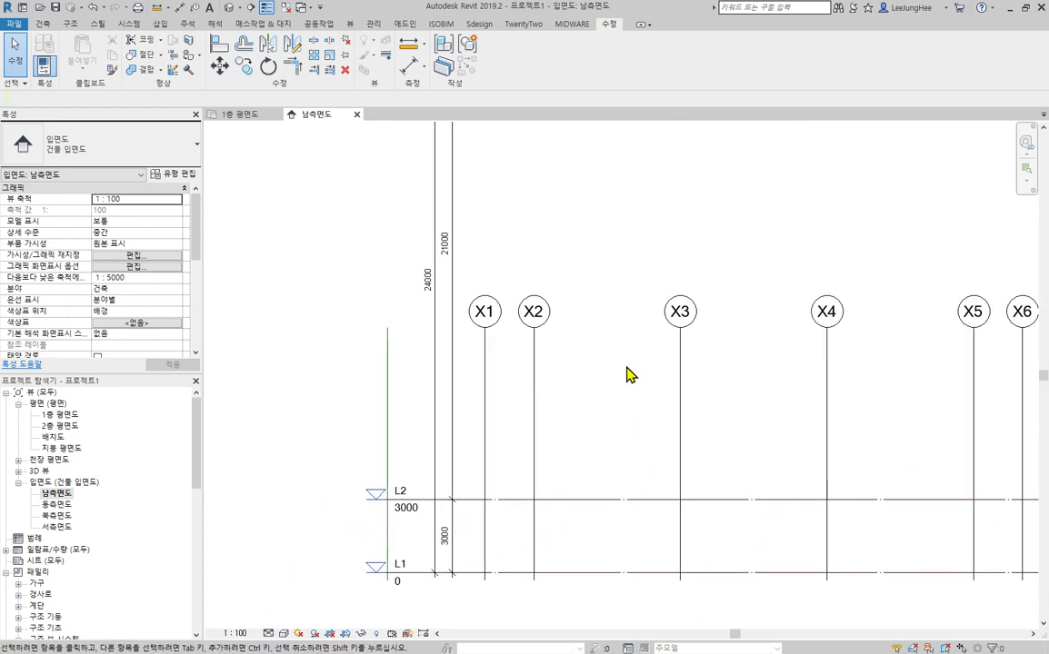
pyautogui.click(623, 499)
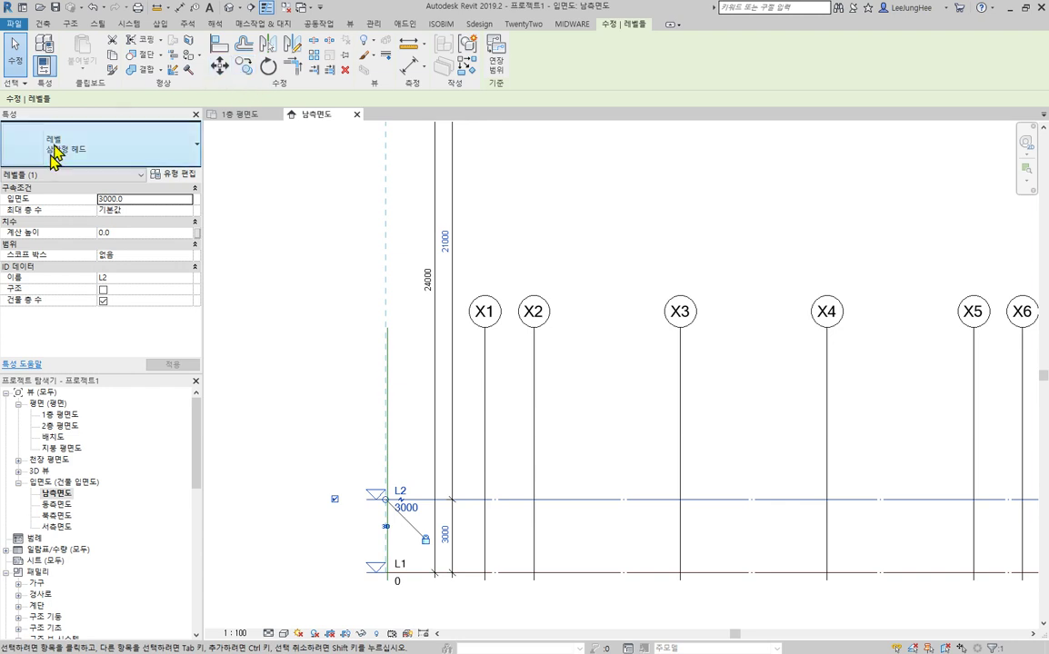
pyautogui.click(244, 66)
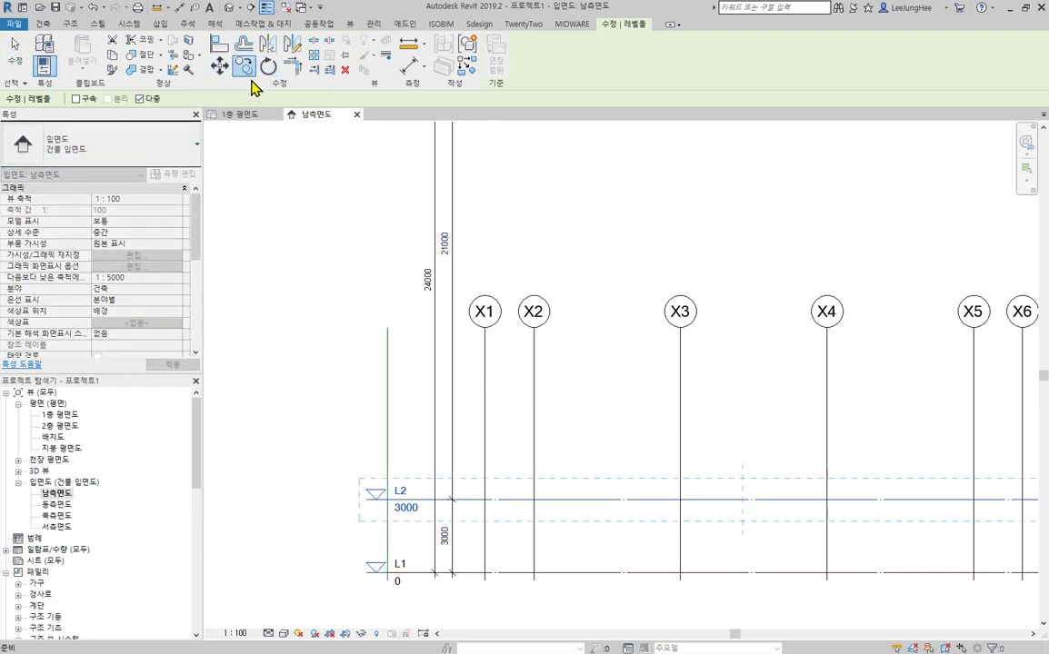
pyautogui.click(624, 499)
pyautogui.scroll(-1, 629, 355)
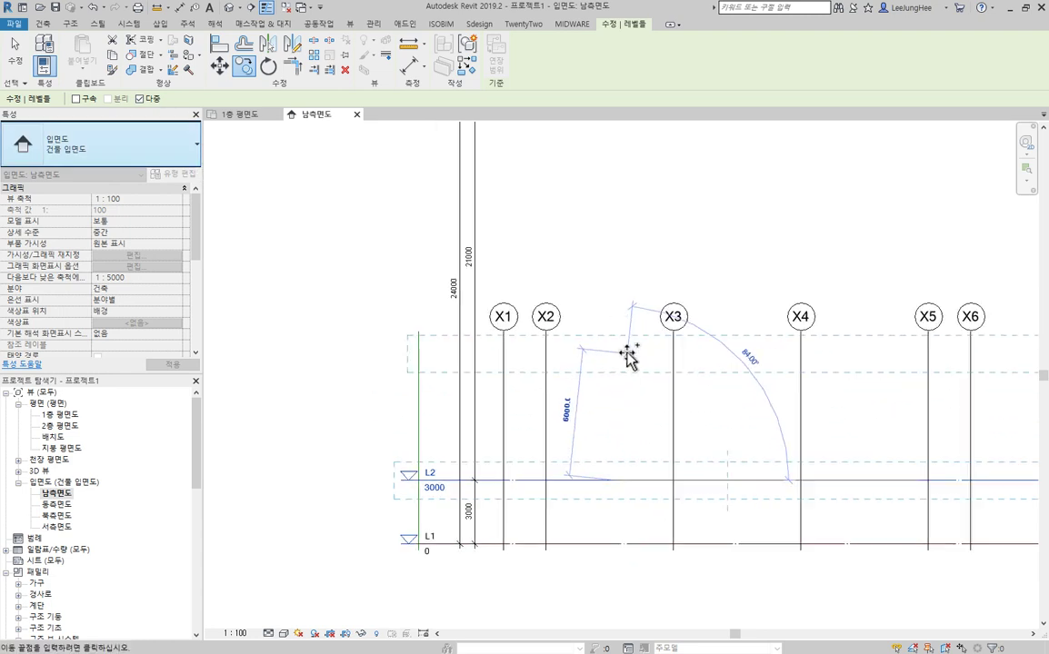
pyautogui.scroll(-1, 628, 356)
pyautogui.moveTo(602, 239); pyautogui.dragTo(597, 390, button='middle')
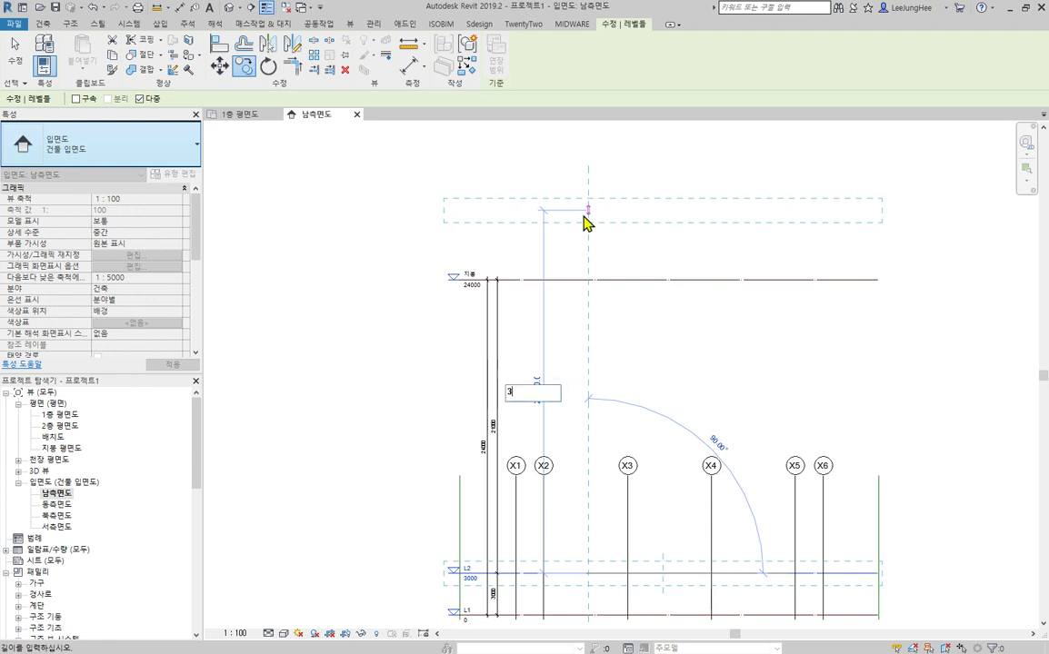
pyautogui.press('Return')
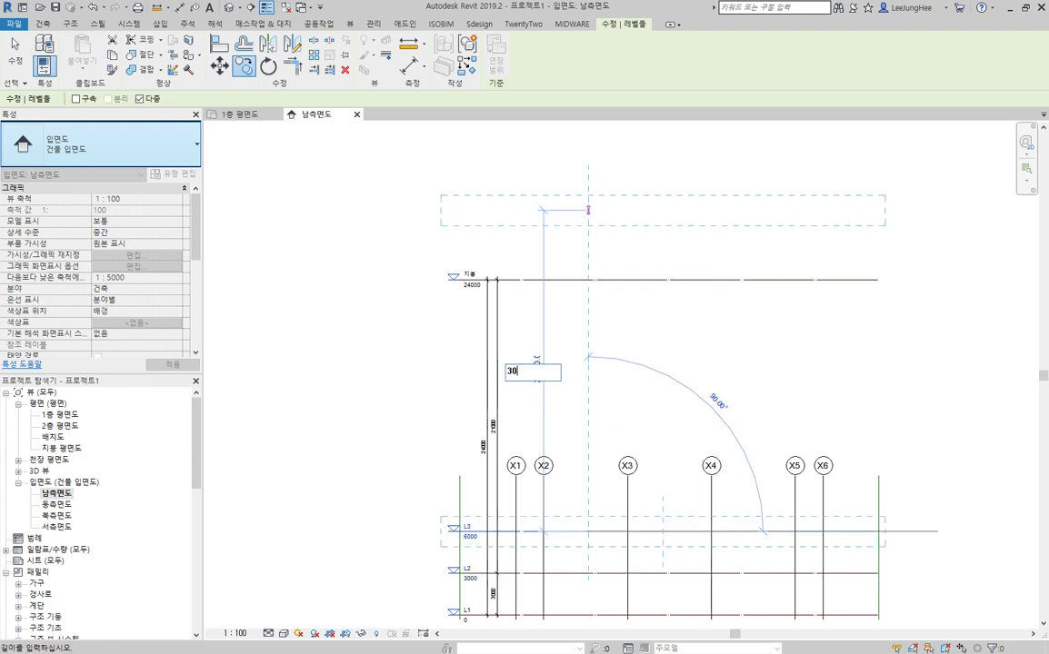
# Step: Place two more level copies upward, each spaced 3000 above the last, and end the copying
pyautogui.write('3000')
pyautogui.press('Return')
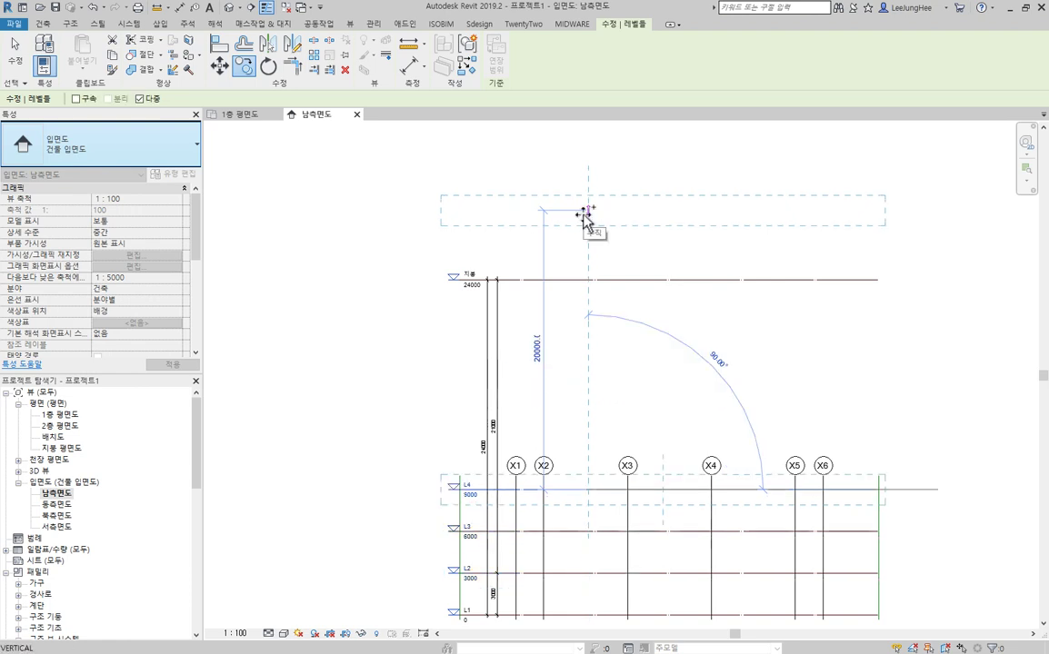
pyautogui.press('Return')
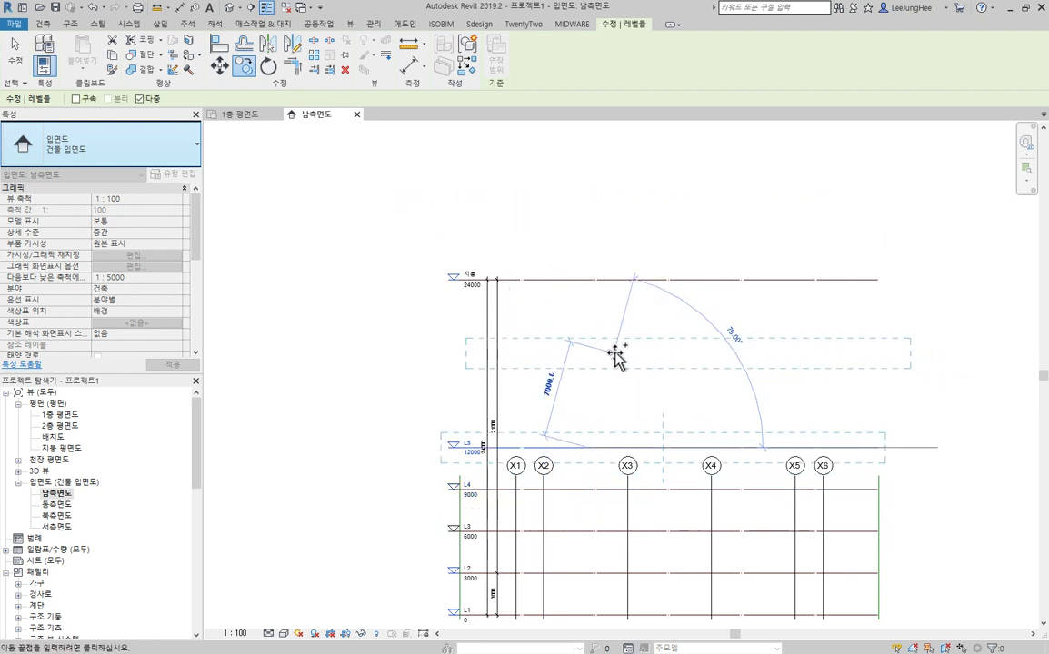
pyautogui.press('Escape')
pyautogui.scroll(3, 536, 387)
pyautogui.press('Escape')
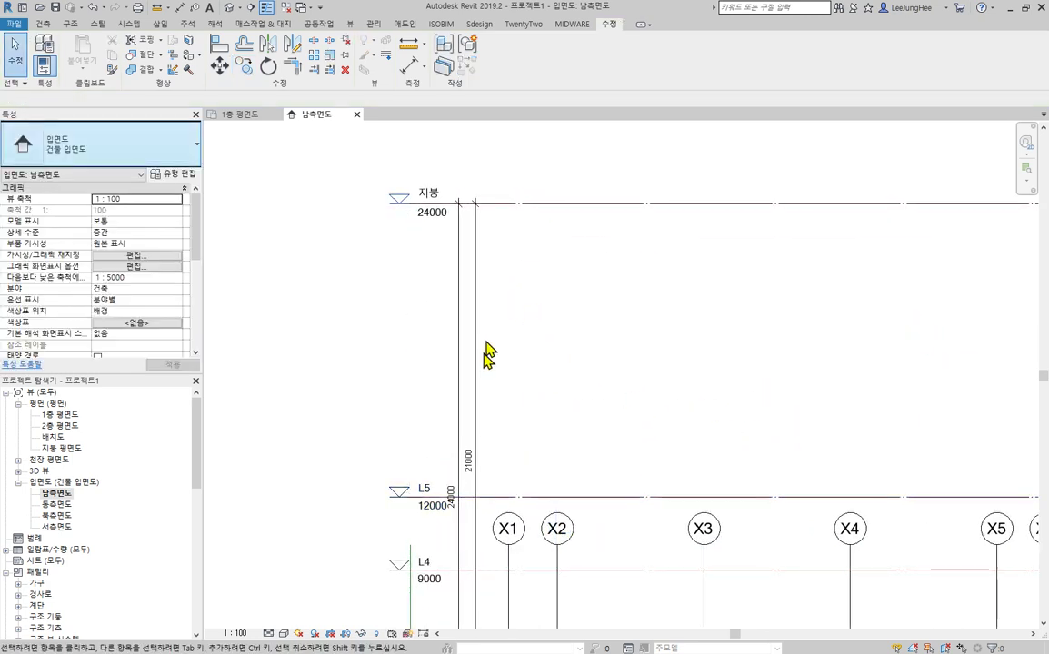
# Step: Edit the witness lines of the chained level dimension to include levels L3, L4 and L5
pyautogui.scroll(-2, 573, 425)
pyautogui.moveTo(576, 426); pyautogui.dragTo(506, 330, button='middle')
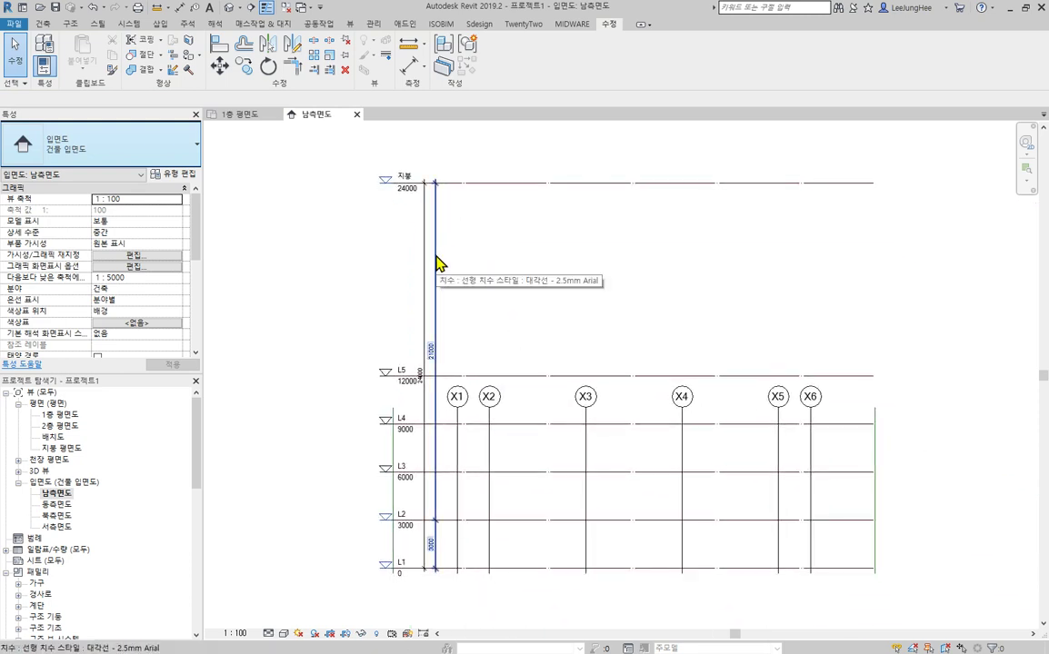
pyautogui.click(440, 266)
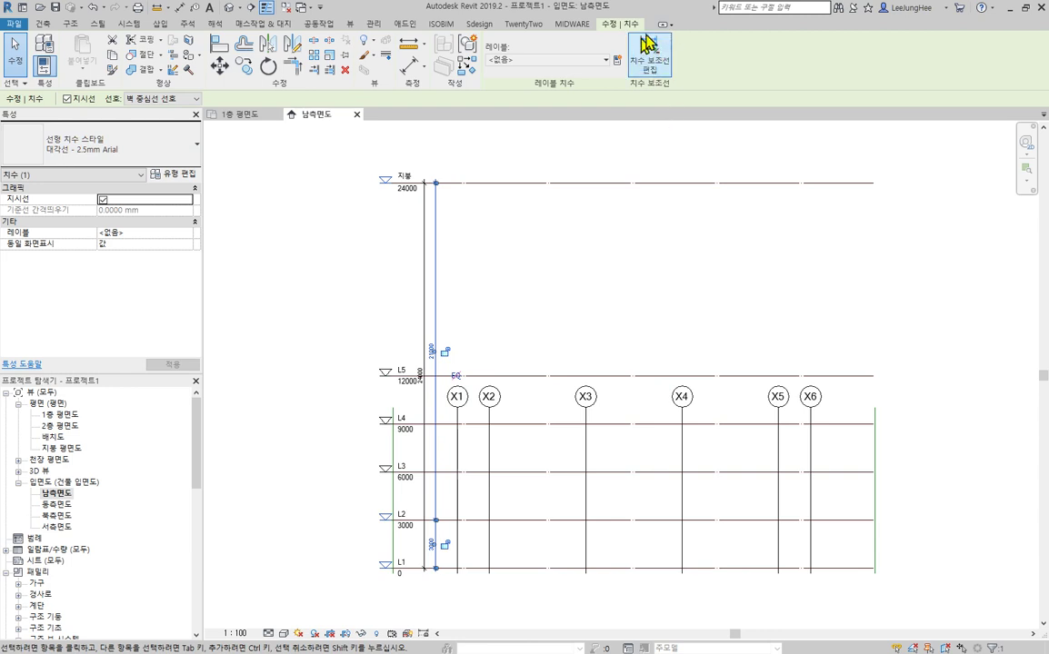
pyautogui.click(662, 72)
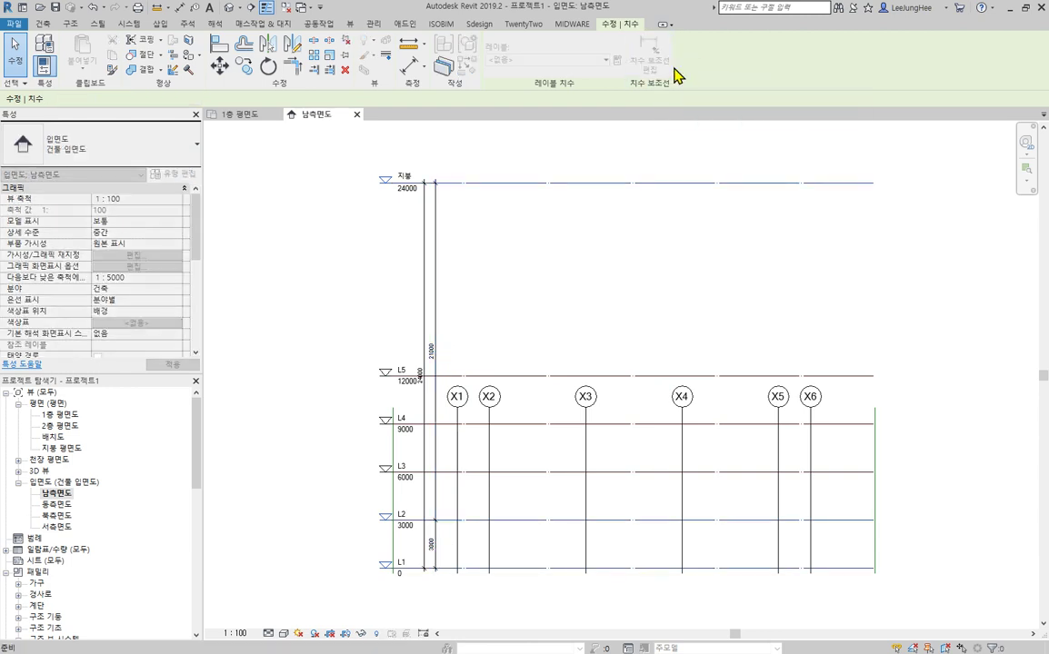
pyautogui.scroll(1, 497, 495)
pyautogui.scroll(1, 497, 495)
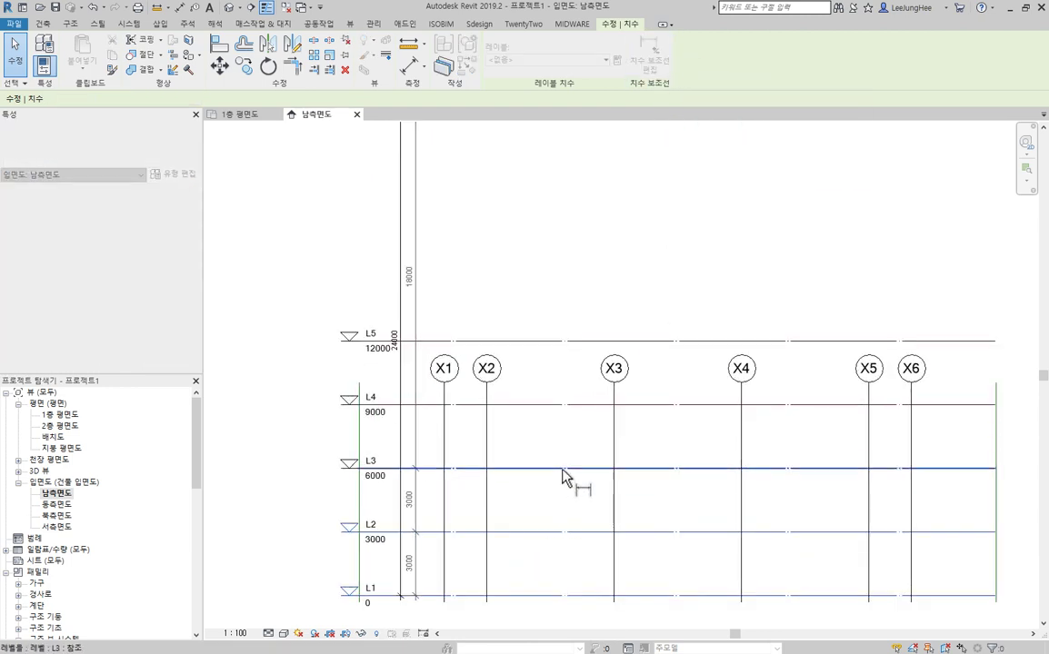
pyautogui.click(405, 469)
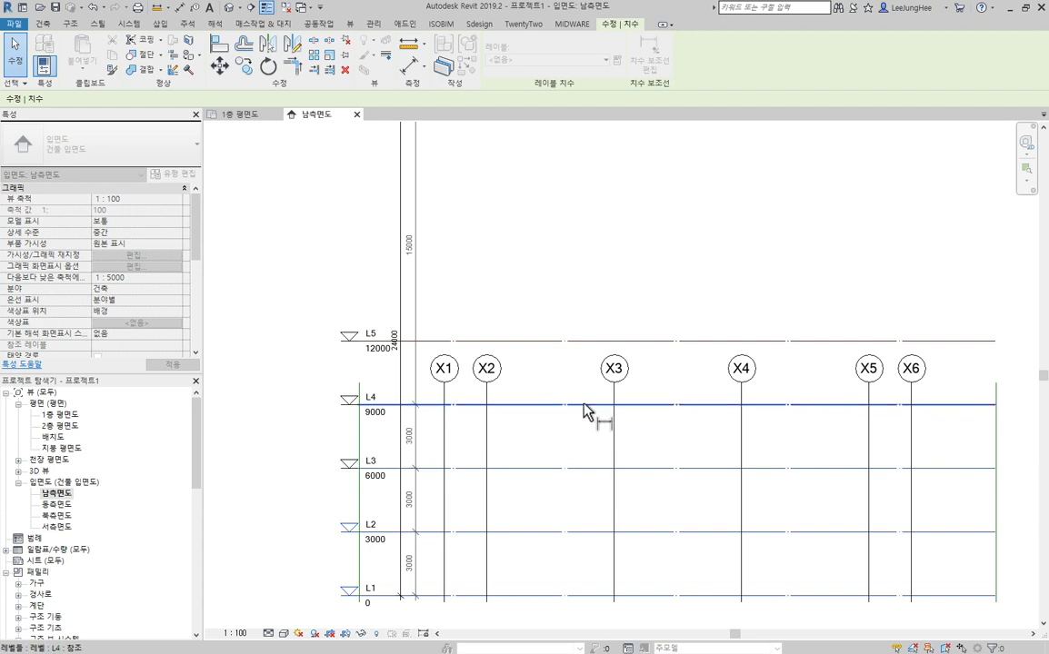
pyautogui.click(596, 342)
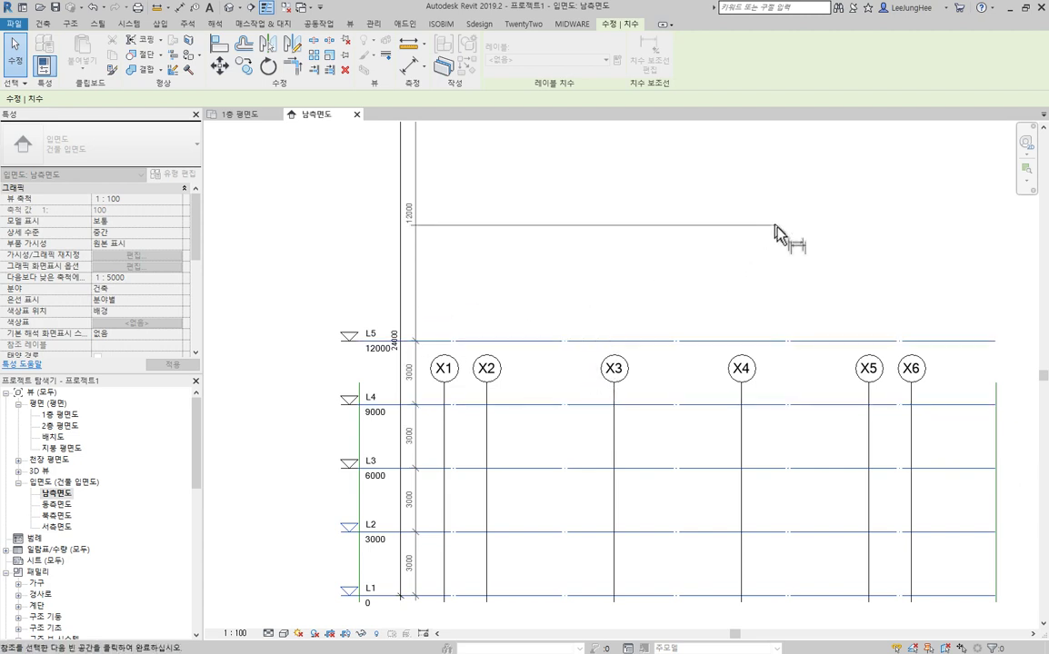
pyautogui.click(671, 272)
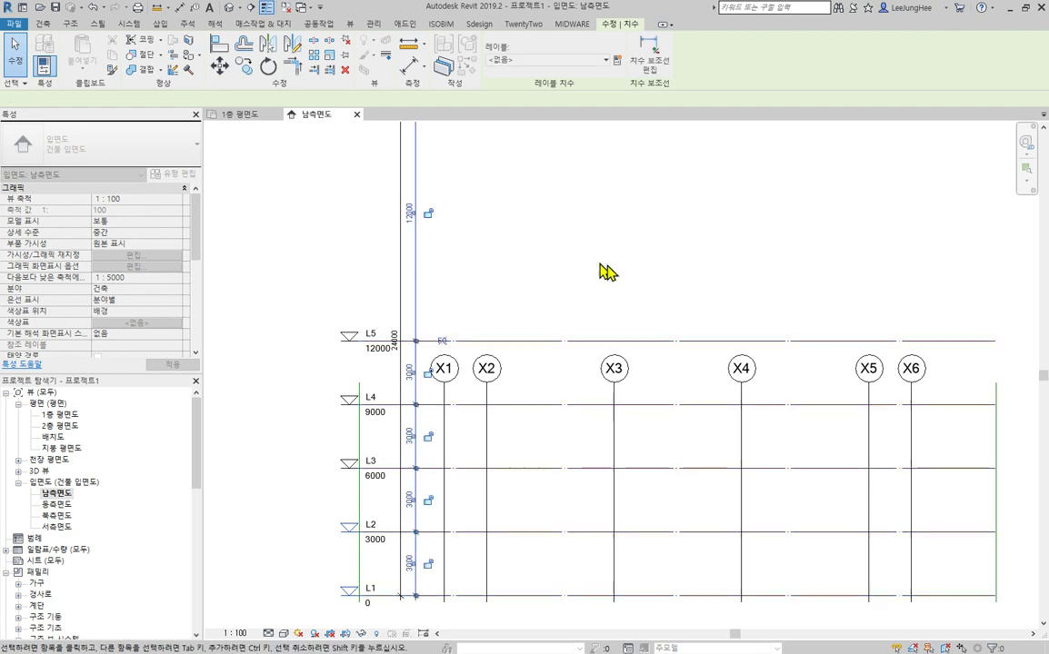
pyautogui.press('Escape')
pyautogui.scroll(-1, 714, 236)
pyautogui.moveTo(680, 269); pyautogui.dragTo(683, 297, button='middle')
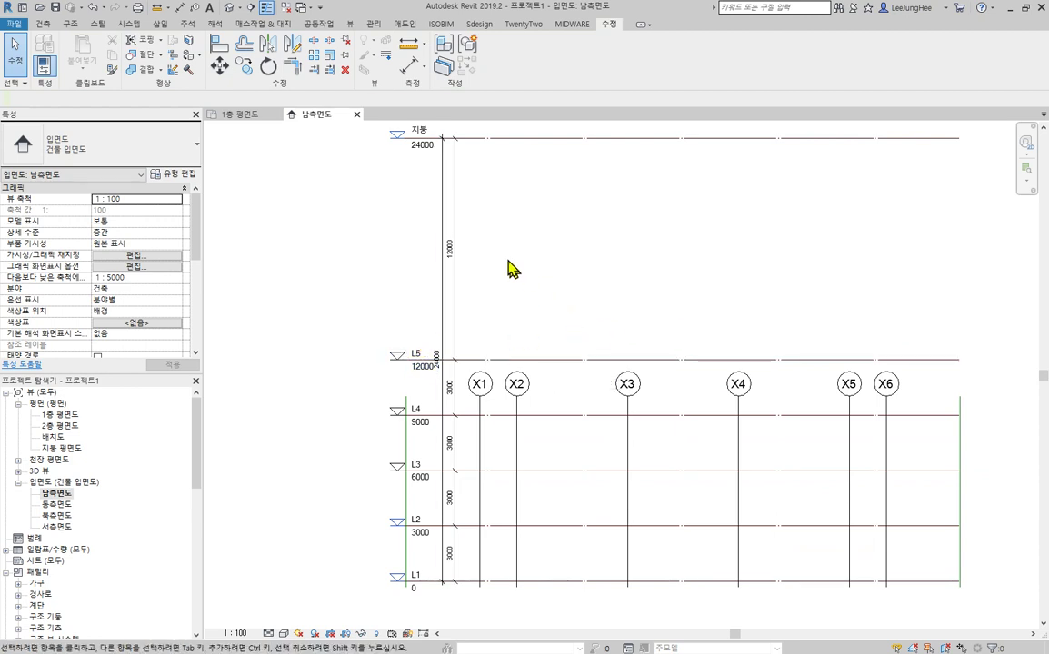
# Step: Set the distance between level L5 and the roof level (지붕) to 3000 in the south elevation
pyautogui.moveTo(512, 269); pyautogui.dragTo(521, 293, button='middle')
pyautogui.click(494, 166)
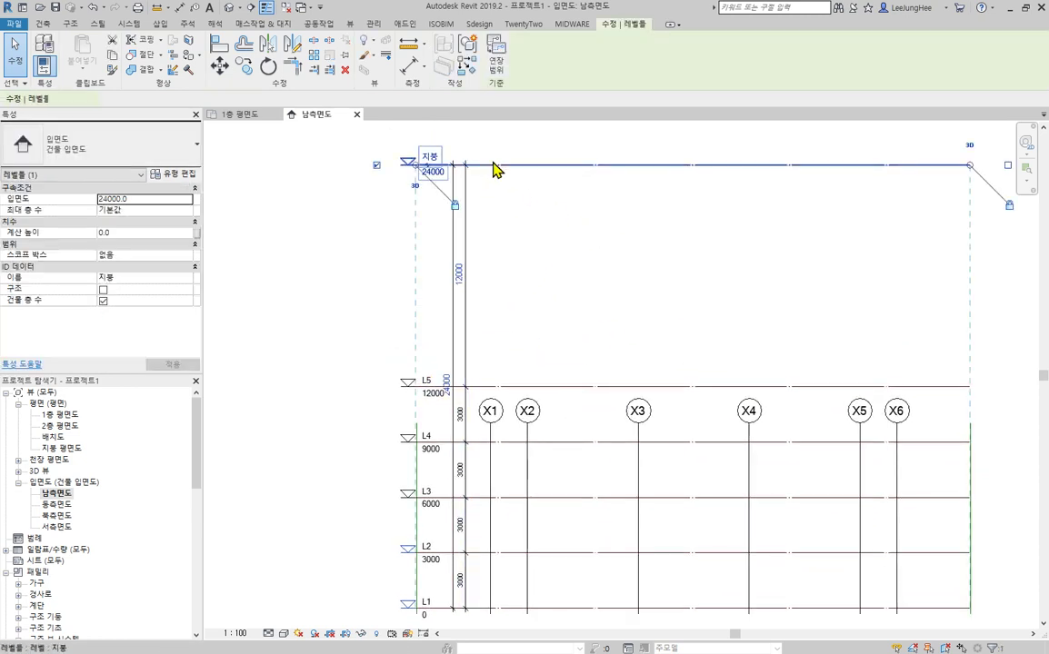
pyautogui.click(460, 276)
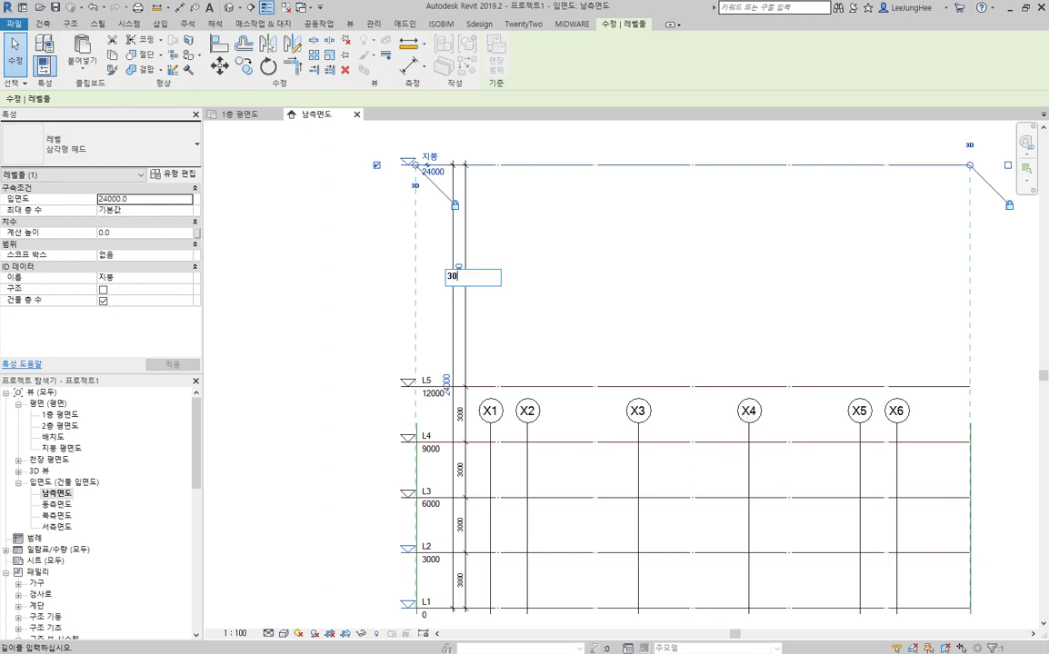
pyautogui.press('Return')
pyautogui.click(785, 290)
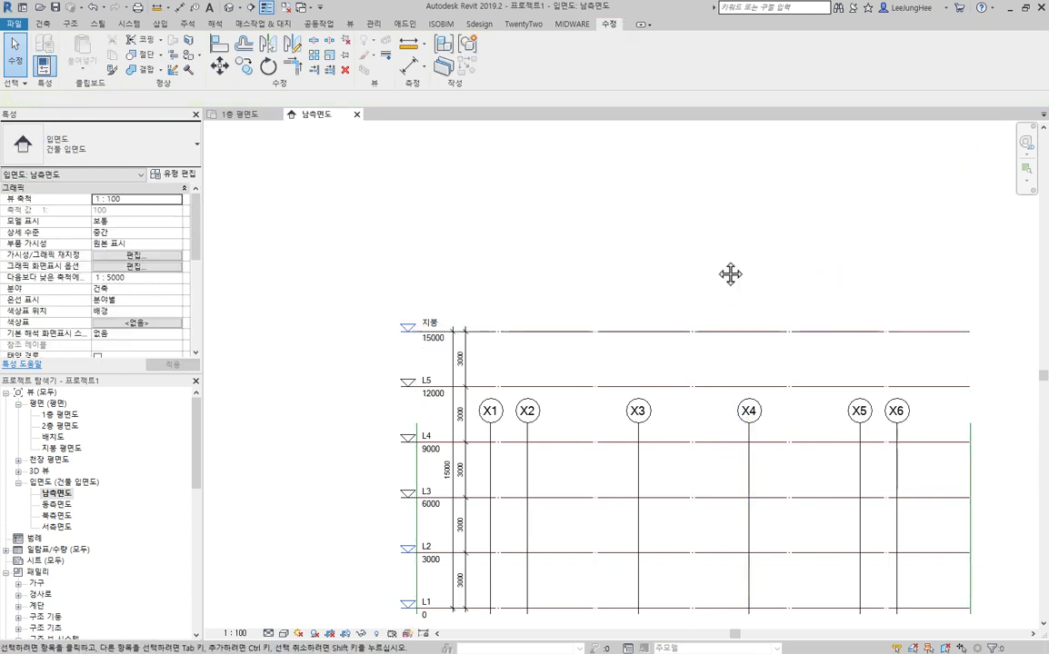
# Step: Extend the upper ends of grids X1 to X6 so their bubbles sit above the roof level
pyautogui.moveTo(731, 273); pyautogui.dragTo(719, 176, button='middle')
pyautogui.scroll(2, 418, 285)
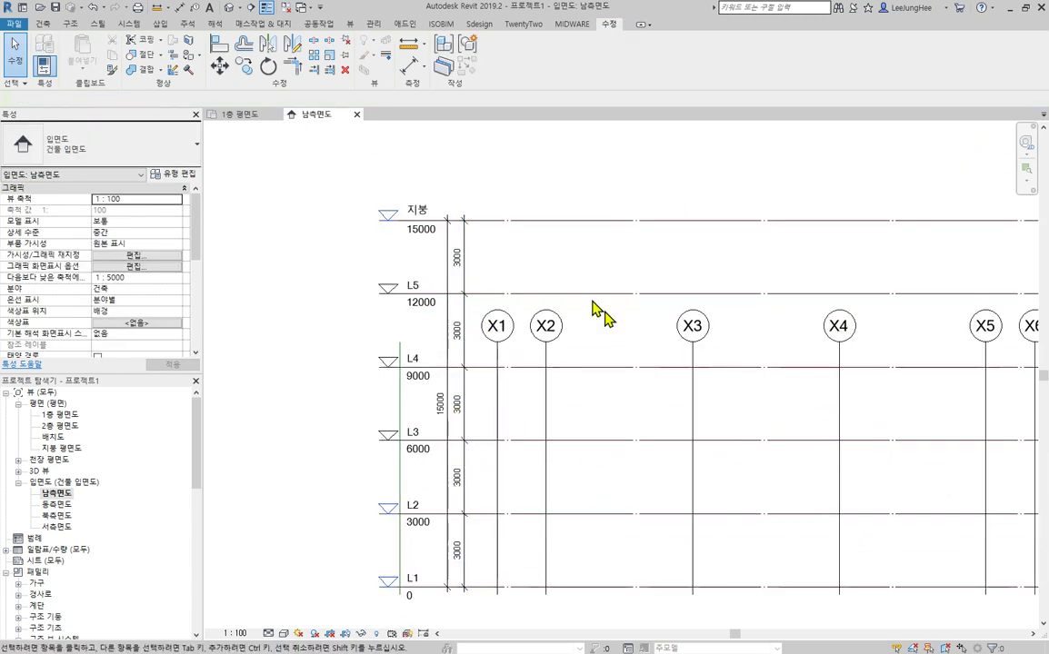
pyautogui.click(495, 400)
pyautogui.moveTo(497, 344); pyautogui.dragTo(496, 138)
pyautogui.click(611, 188)
pyautogui.scroll(-3, 604, 195)
pyautogui.moveTo(604, 195); pyautogui.dragTo(573, 279, button='middle')
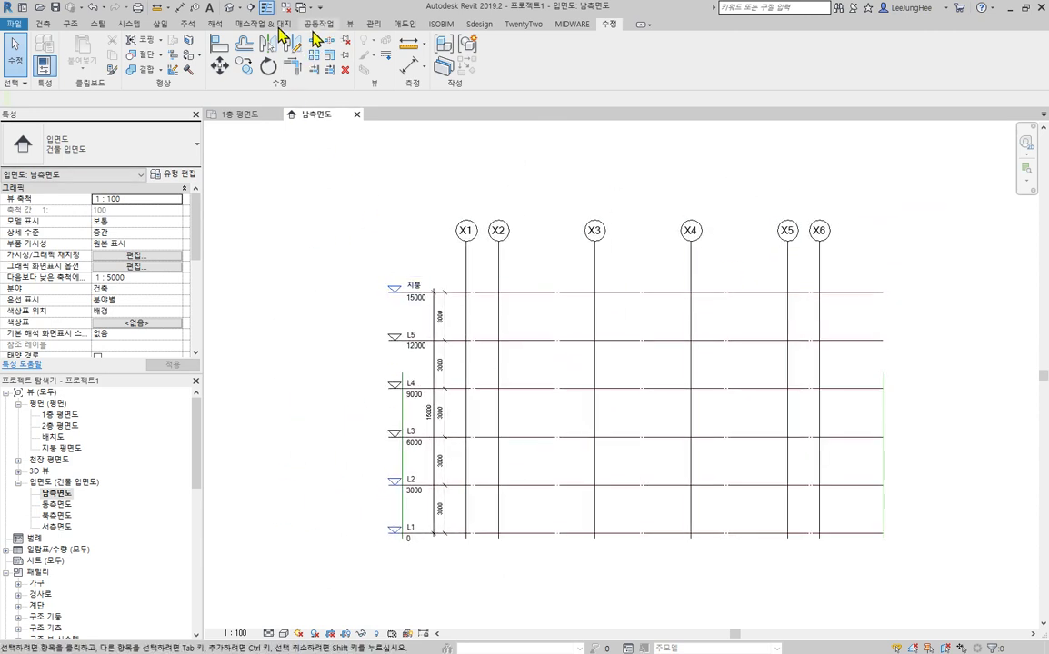
# Step: Create horizontal reference planes offset 3000 above the roof level and 3000 below level L1 using Pick Lines
pyautogui.click(43, 27)
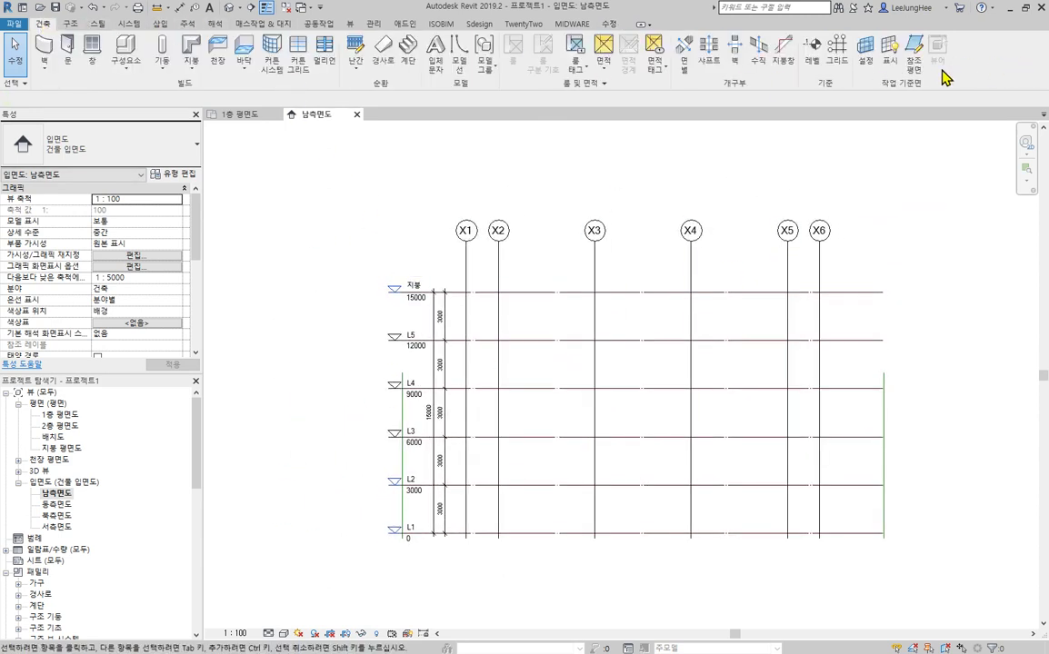
pyautogui.click(913, 60)
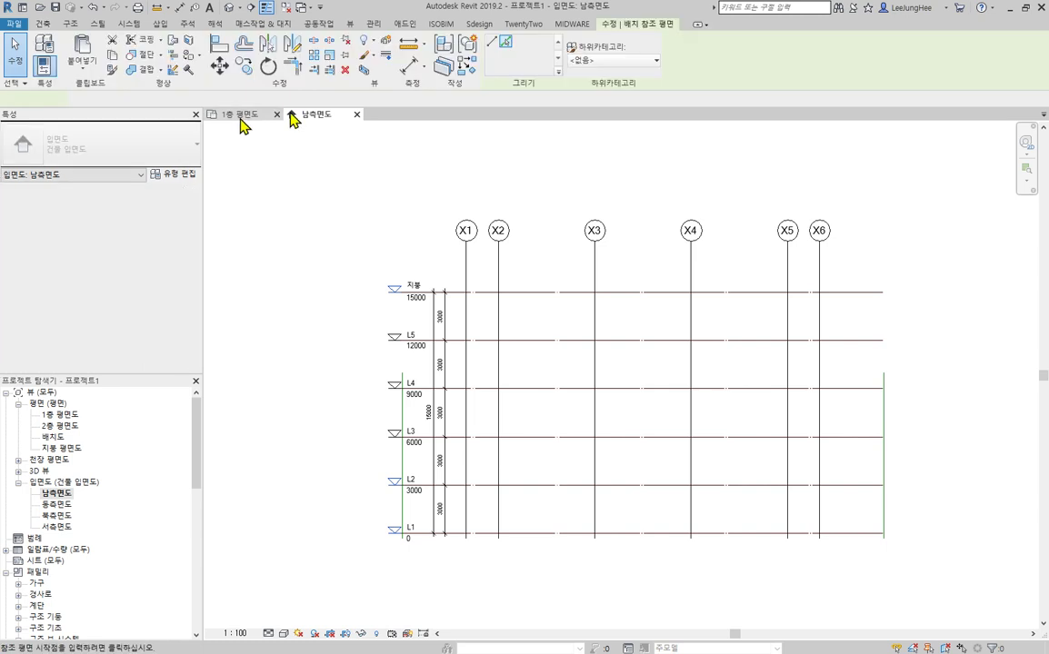
pyautogui.click(505, 44)
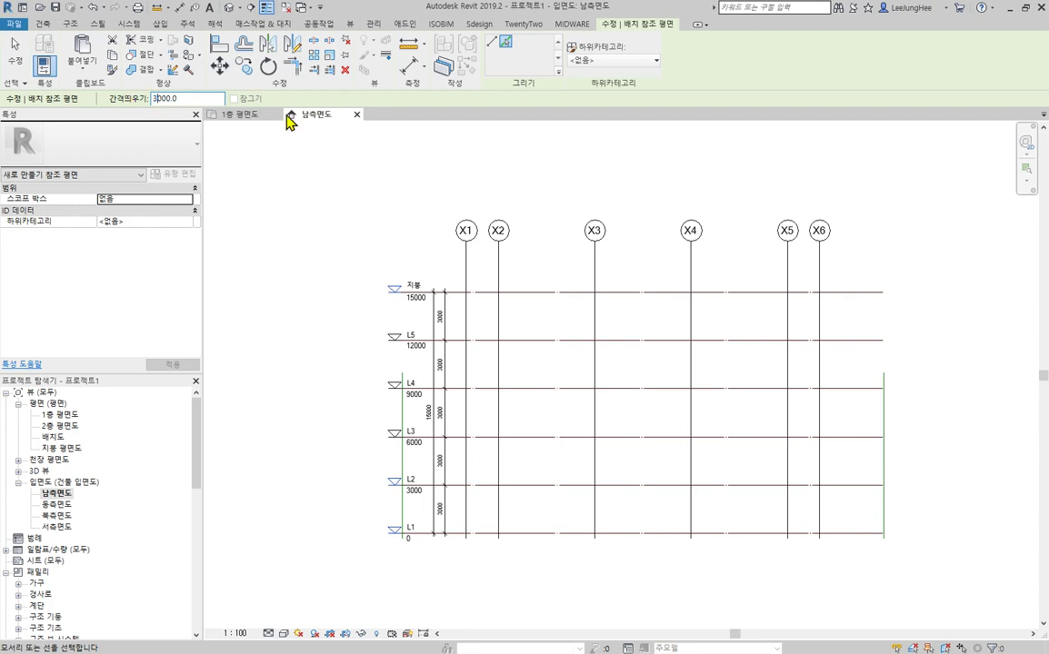
pyautogui.click(560, 289)
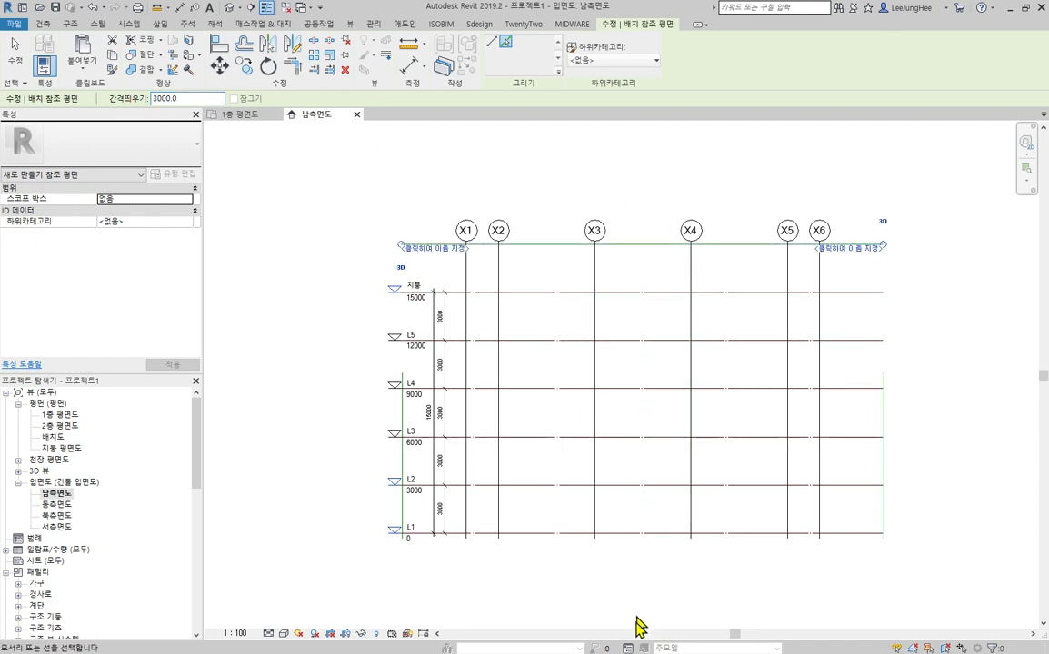
pyautogui.click(563, 538)
pyautogui.moveTo(676, 570); pyautogui.dragTo(632, 503, button='middle')
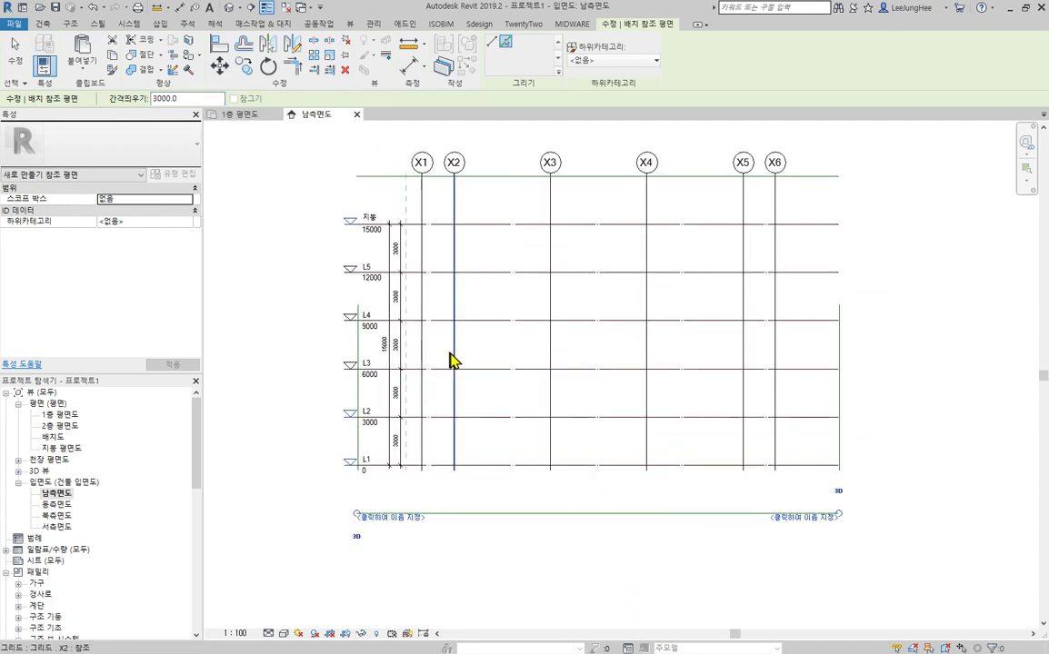
pyautogui.press('Escape')
# Step: Extend both ends of grids X1 to X6 to the horizontal reference planes below L1 and above the roof level
pyautogui.scroll(2, 375, 359)
pyautogui.moveTo(501, 552); pyautogui.dragTo(485, 527, button='middle')
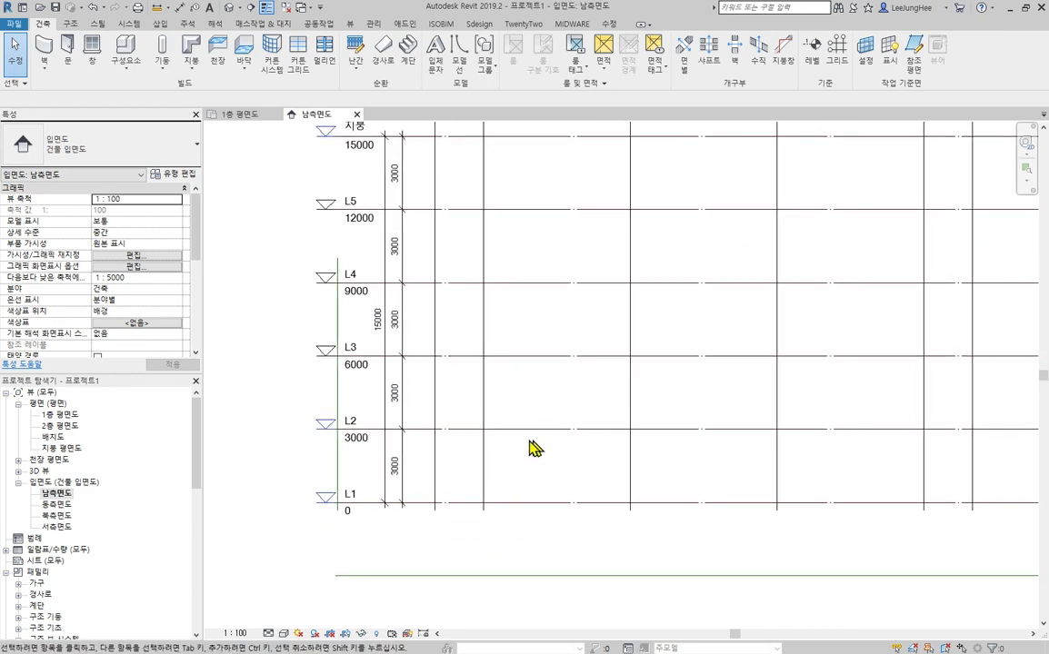
pyautogui.click(485, 474)
pyautogui.moveTo(482, 511); pyautogui.dragTo(484, 575)
pyautogui.scroll(-2, 563, 550)
pyautogui.scroll(2, 495, 473)
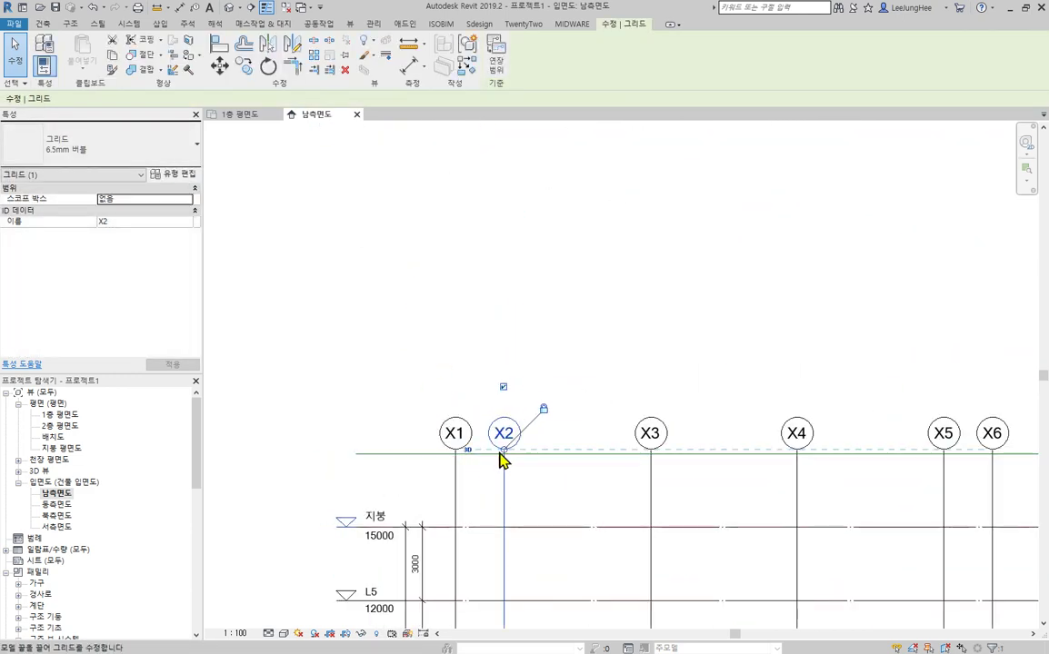
pyautogui.click(658, 386)
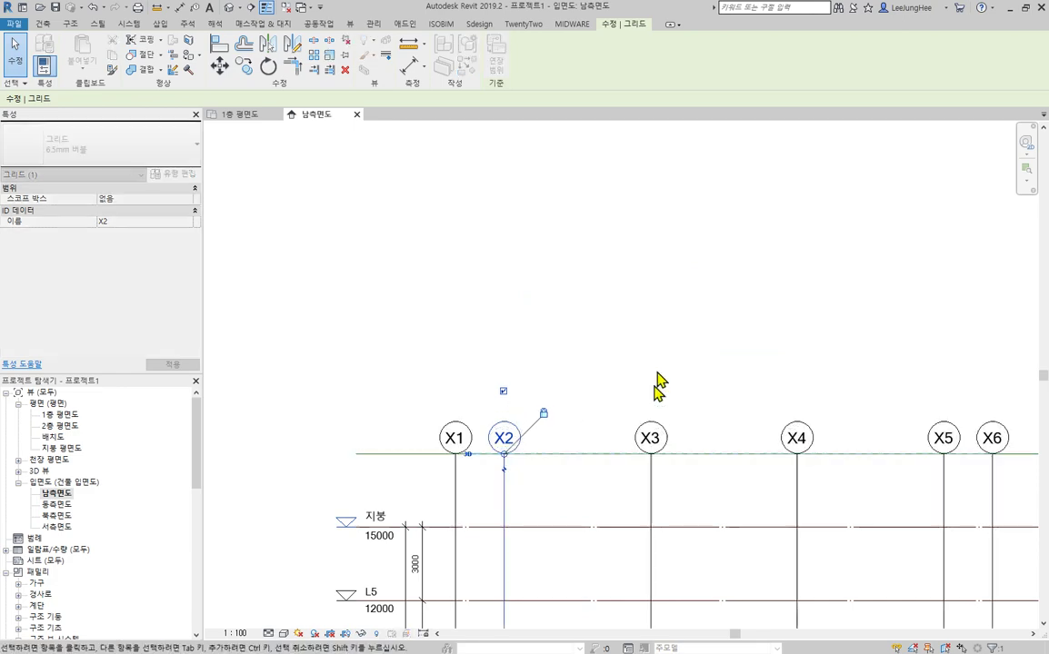
pyautogui.scroll(-2, 633, 368)
pyautogui.moveTo(628, 361); pyautogui.dragTo(574, 309, button='middle')
pyautogui.moveTo(611, 426)
pyautogui.mouseDown(button='middle')
pyautogui.moveTo(586, 374)
pyautogui.moveTo(576, 303)
pyautogui.mouseUp(button='middle')
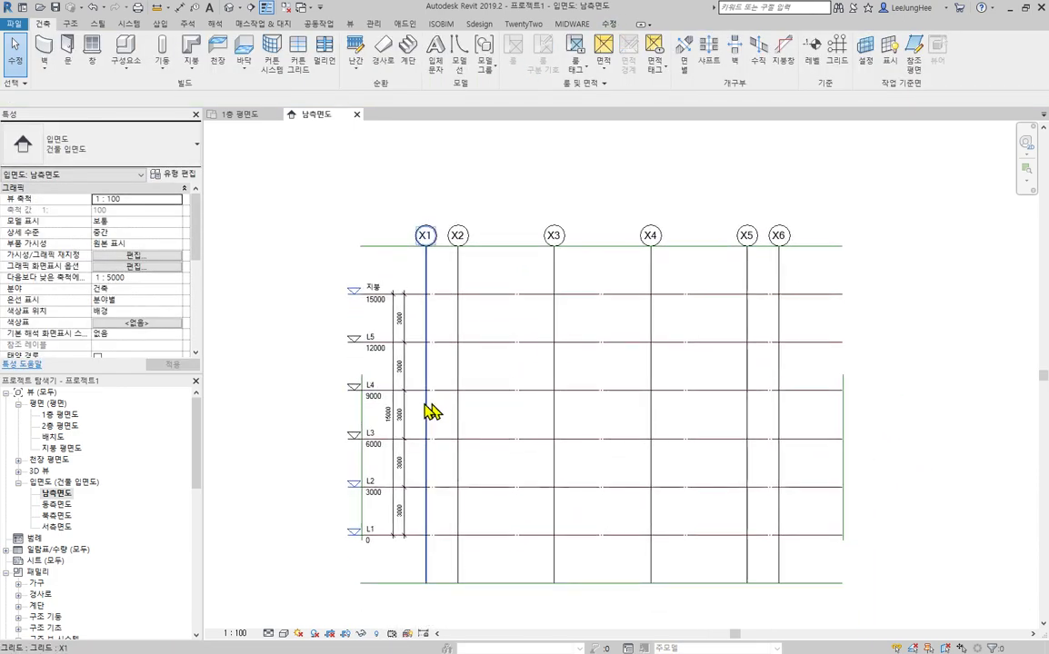
# Step: Extend the vertical reference plane beside grid X1 to the upper and lower horizontal reference planes
pyautogui.click(364, 416)
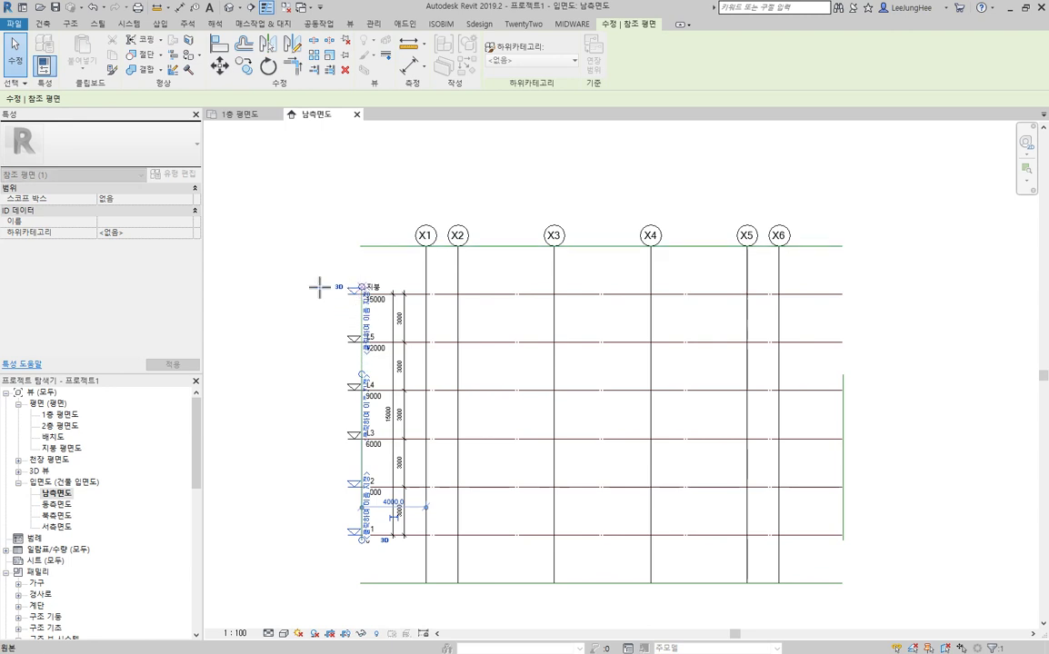
pyautogui.moveTo(306, 264); pyautogui.dragTo(379, 251)
pyautogui.moveTo(515, 468); pyautogui.dragTo(548, 319, button='middle')
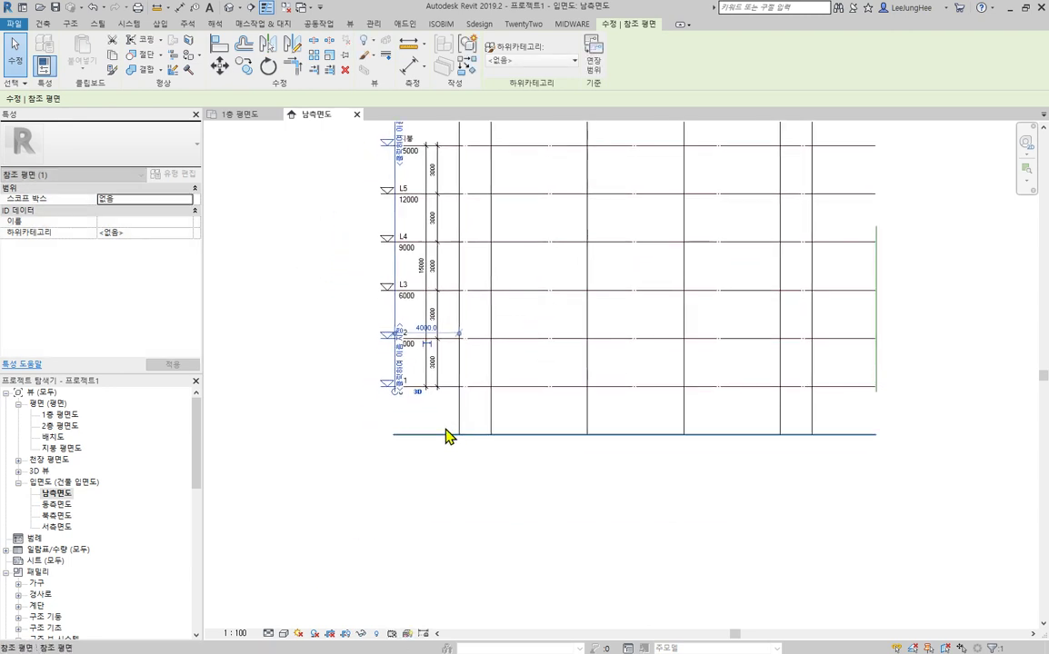
pyautogui.click(391, 426)
pyautogui.scroll(3, 393, 400)
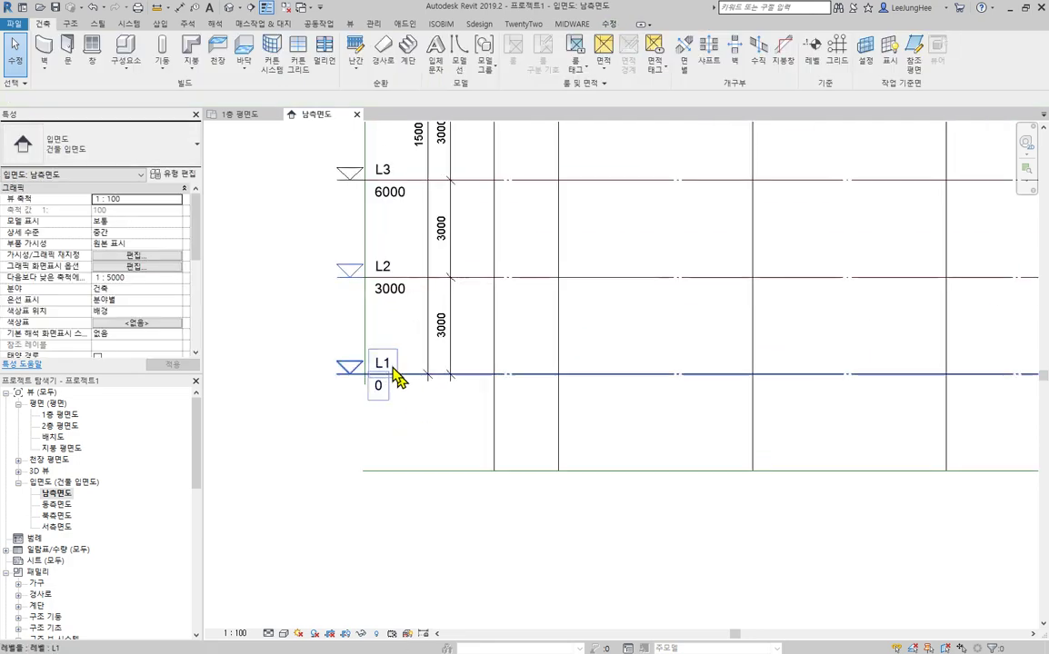
pyautogui.click(364, 335)
pyautogui.moveTo(366, 389); pyautogui.dragTo(391, 472)
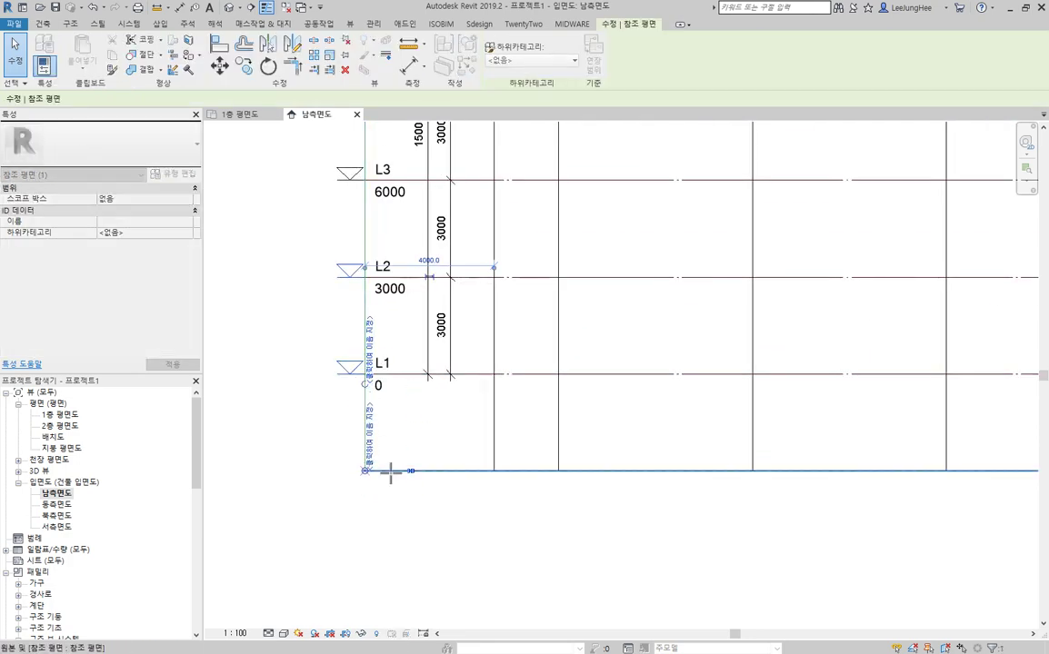
pyautogui.click(499, 537)
# Step: Extend the vertical reference plane beside grid X6 to the lower and upper horizontal reference planes
pyautogui.scroll(-4, 709, 548)
pyautogui.moveTo(800, 549); pyautogui.dragTo(186, 485, button='middle')
pyautogui.scroll(2, 418, 384)
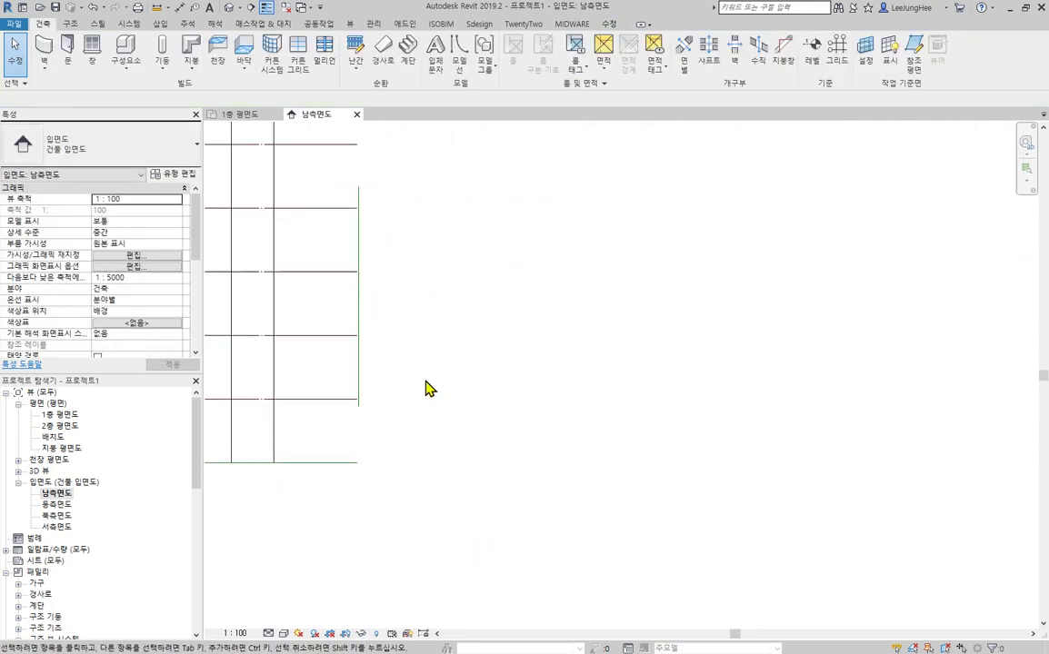
pyautogui.click(362, 376)
pyautogui.moveTo(358, 406); pyautogui.dragTo(350, 465)
pyautogui.scroll(-1, 520, 341)
pyautogui.moveTo(491, 307); pyautogui.dragTo(627, 470, button='middle')
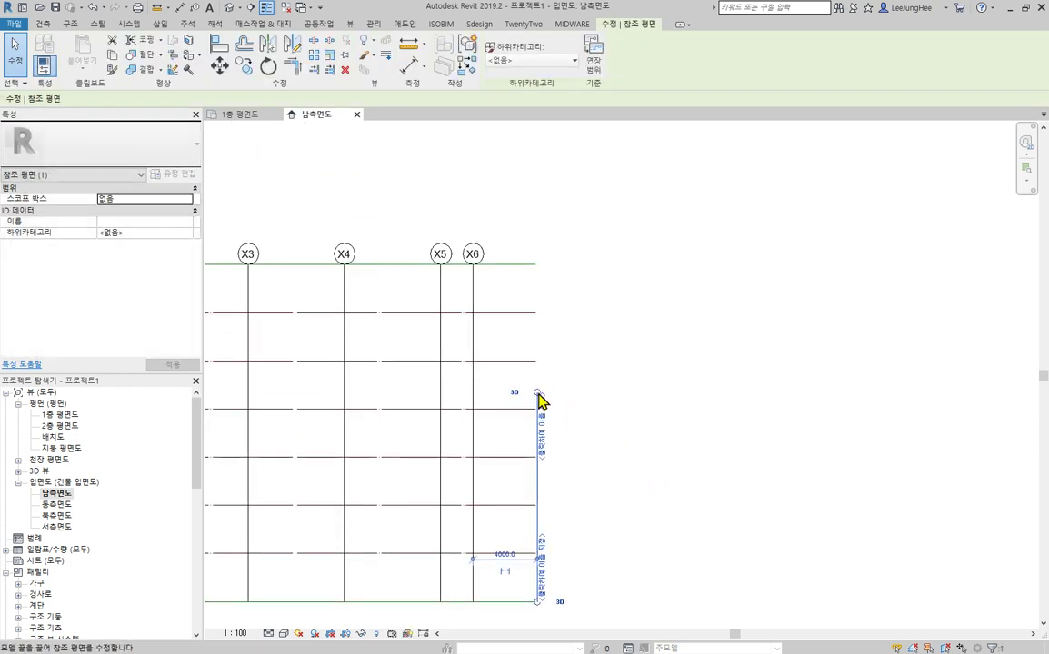
pyautogui.moveTo(538, 393); pyautogui.dragTo(544, 260)
pyautogui.click(694, 312)
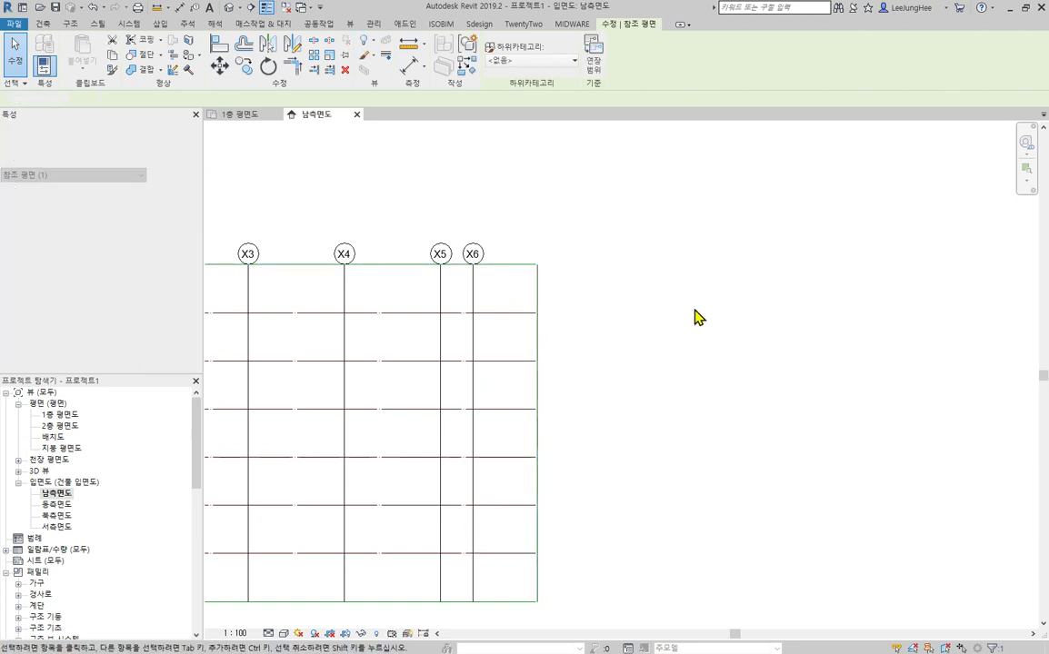
pyautogui.scroll(-1, 688, 323)
pyautogui.moveTo(627, 391); pyautogui.dragTo(825, 390, button='middle')
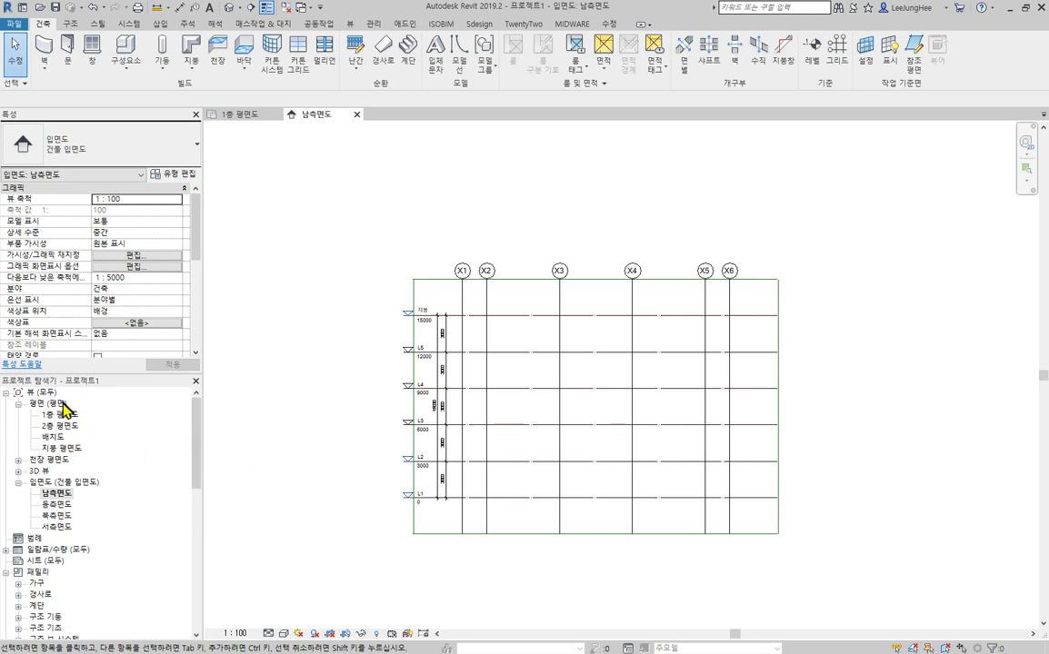
# Step: Create new floor plan views for levels L3, L4 and L5
pyautogui.click(353, 26)
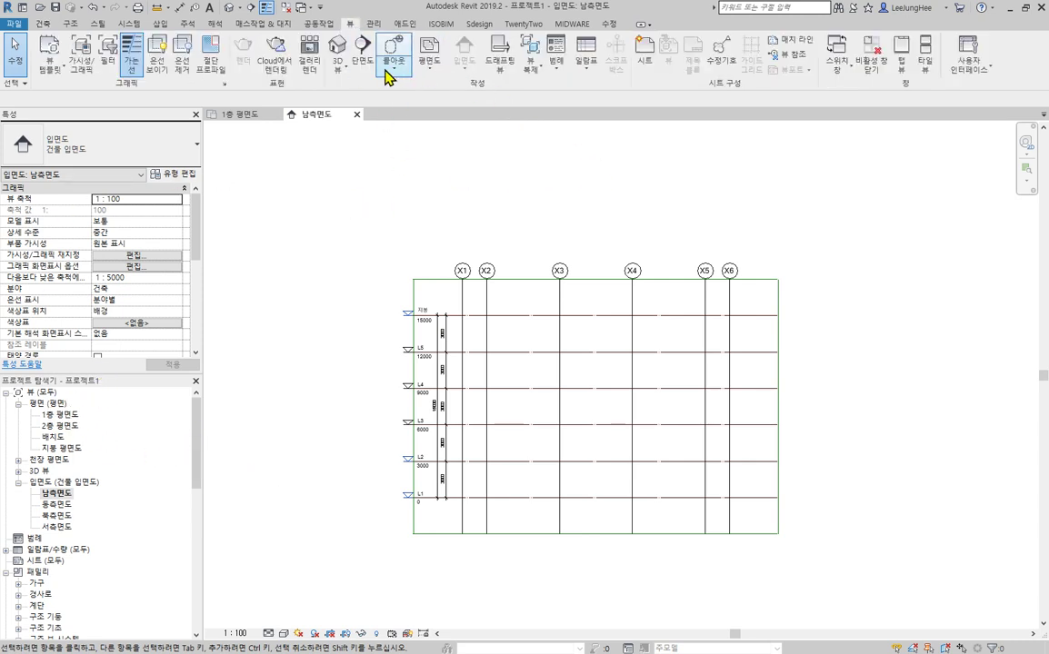
pyautogui.click(432, 68)
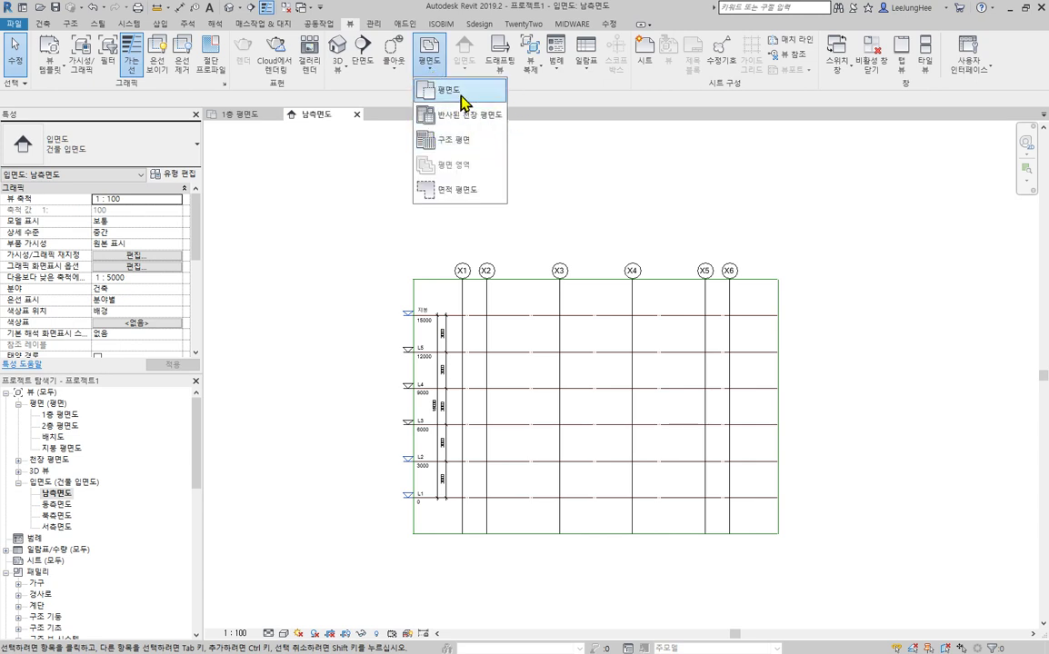
pyautogui.click(457, 93)
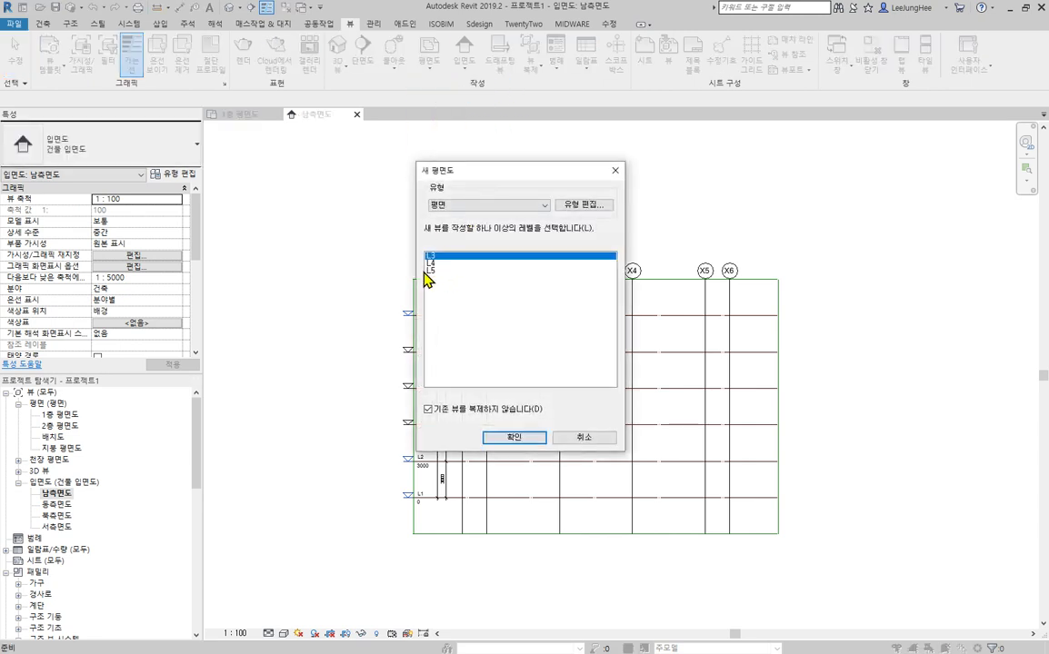
pyautogui.keyDown('shift'); pyautogui.click(426, 271); pyautogui.keyUp('shift')
pyautogui.click(509, 438)
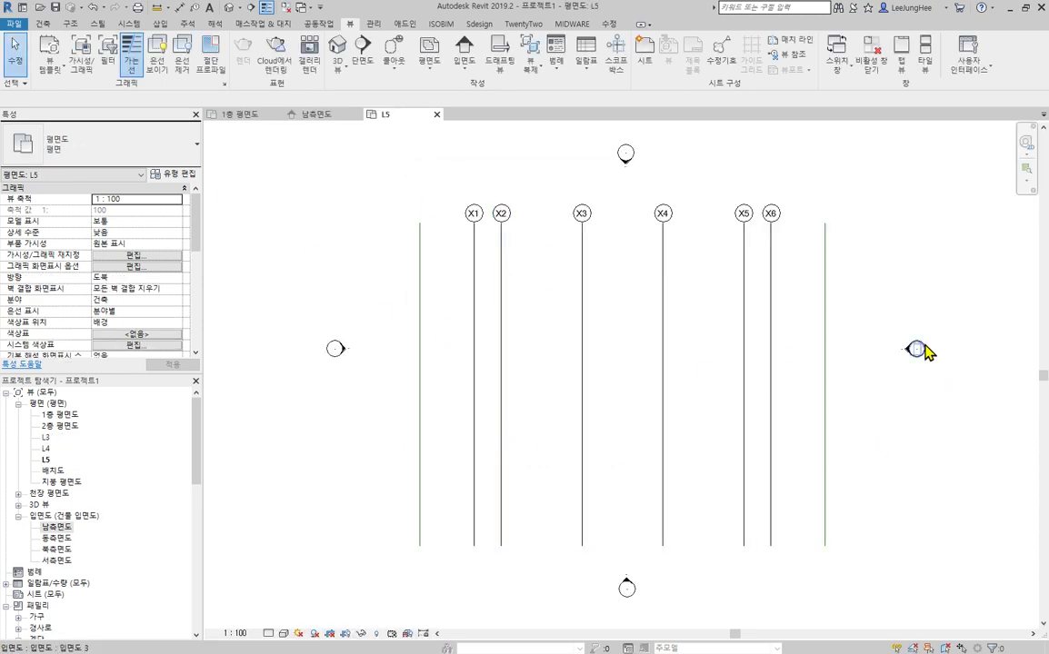
# Step: Open the east elevation (동측면도) and extend grids Y1 to Y5 to the upper and lower horizontal reference planes
pyautogui.click(57, 526)
pyautogui.doubleClick(60, 538)
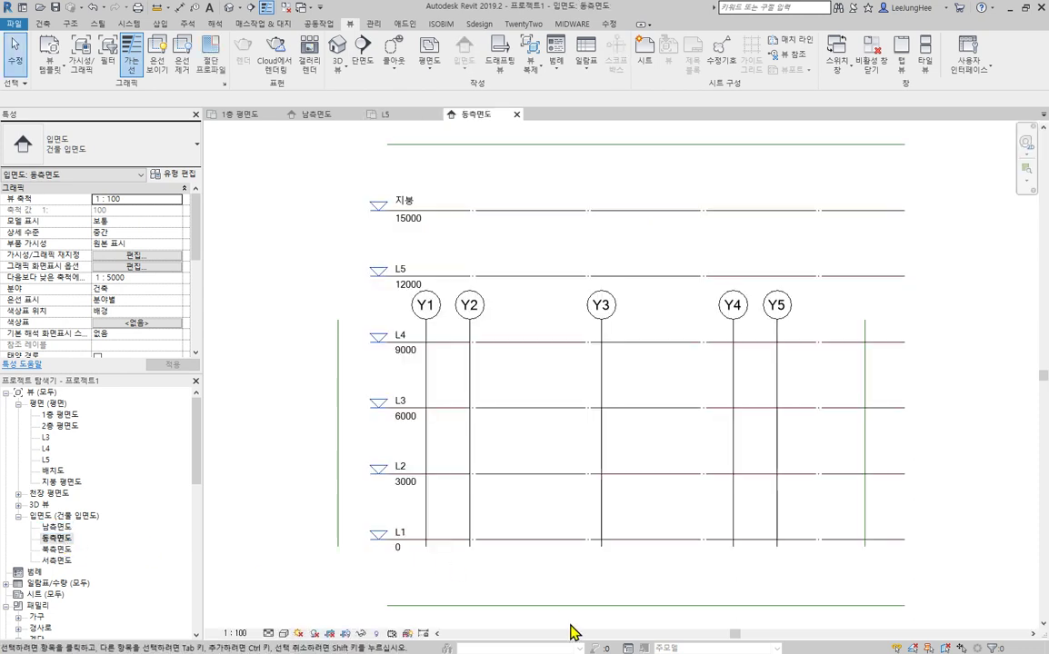
pyautogui.click(592, 391)
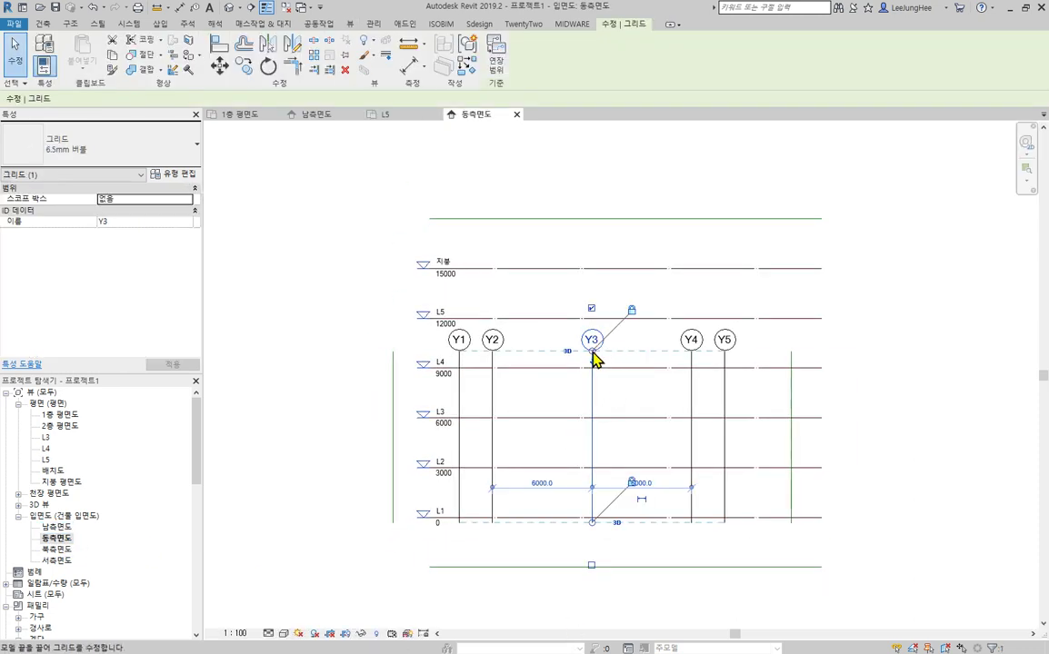
pyautogui.moveTo(593, 355); pyautogui.dragTo(632, 222)
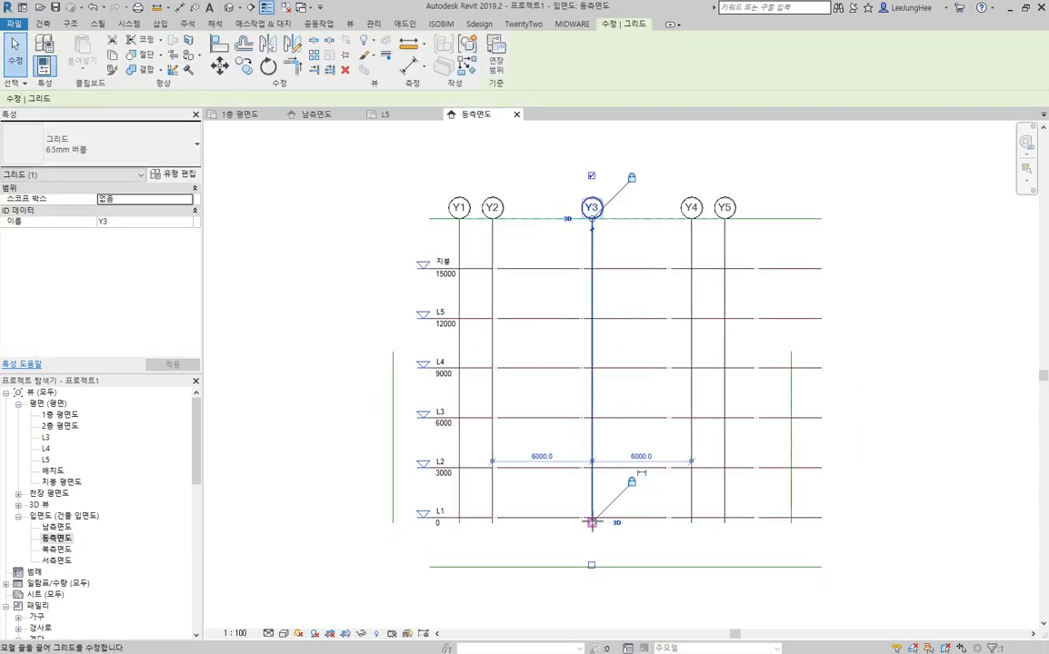
pyautogui.moveTo(591, 523); pyautogui.dragTo(615, 568)
# Step: Extend the vertical reference planes beside grids Y1 and Y5 to the upper and lower horizontal reference planes
pyautogui.click(393, 512)
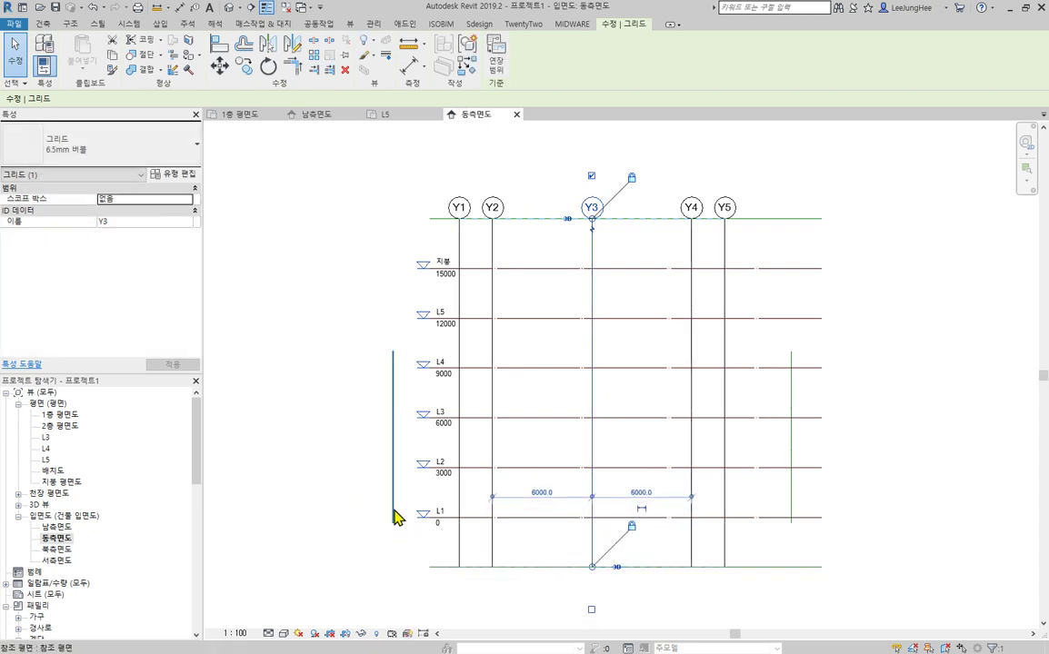
pyautogui.moveTo(392, 522); pyautogui.dragTo(388, 567)
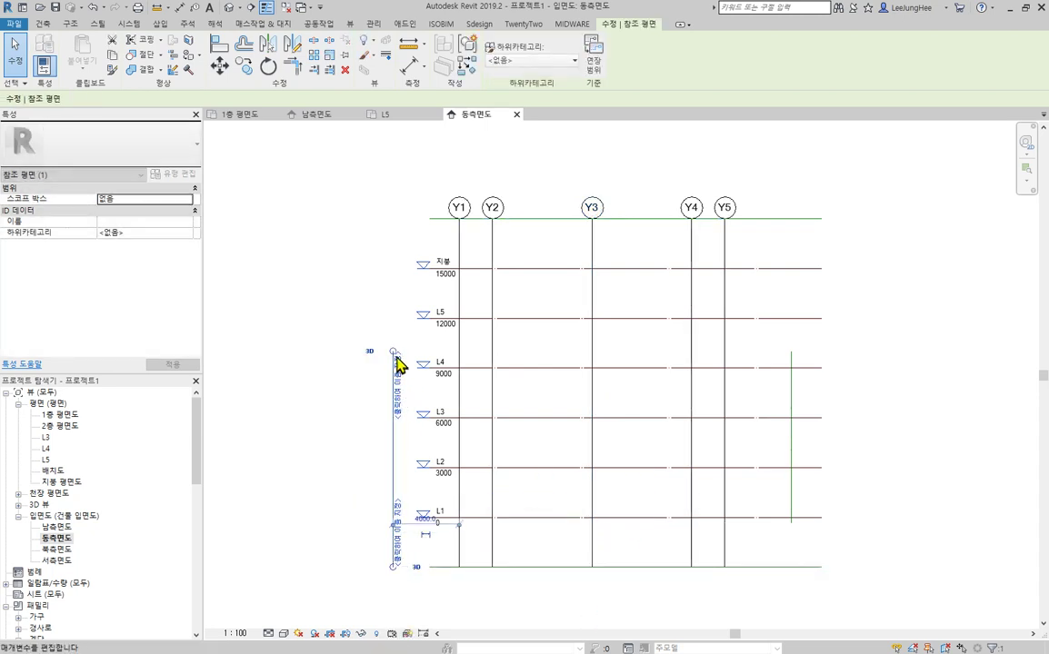
pyautogui.moveTo(394, 351); pyautogui.dragTo(392, 218)
pyautogui.click(791, 368)
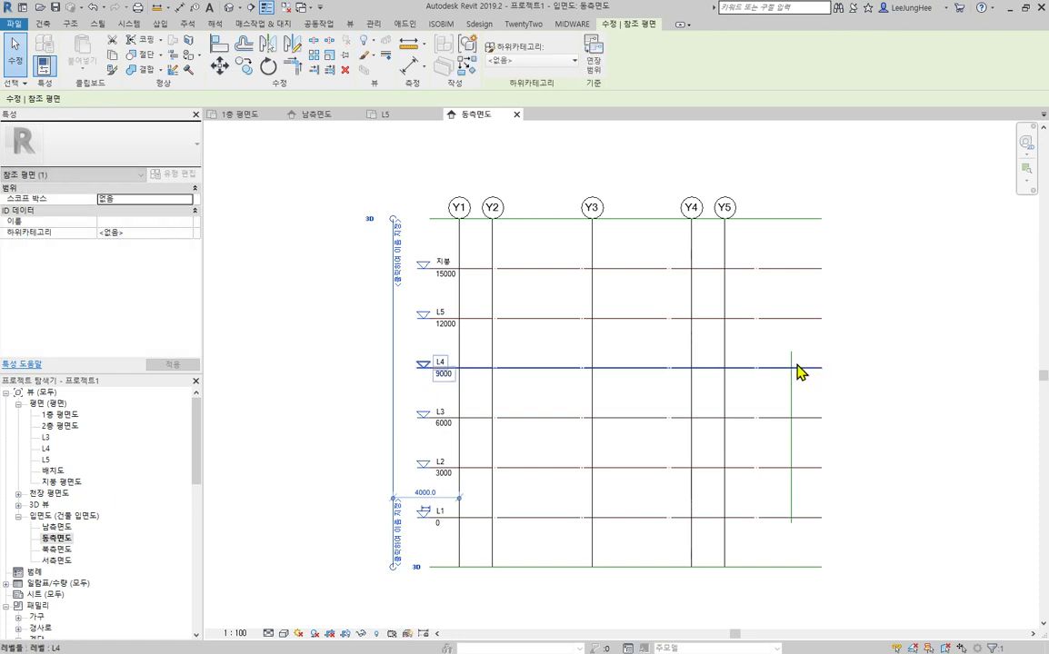
pyautogui.moveTo(790, 352); pyautogui.dragTo(792, 218)
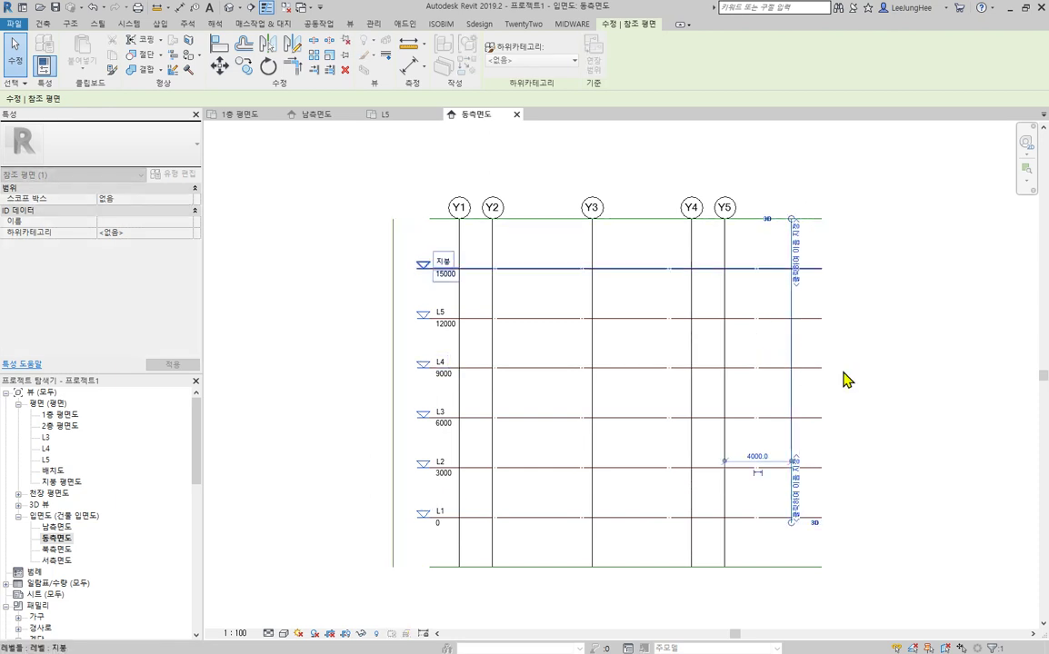
pyautogui.moveTo(796, 530); pyautogui.dragTo(791, 561)
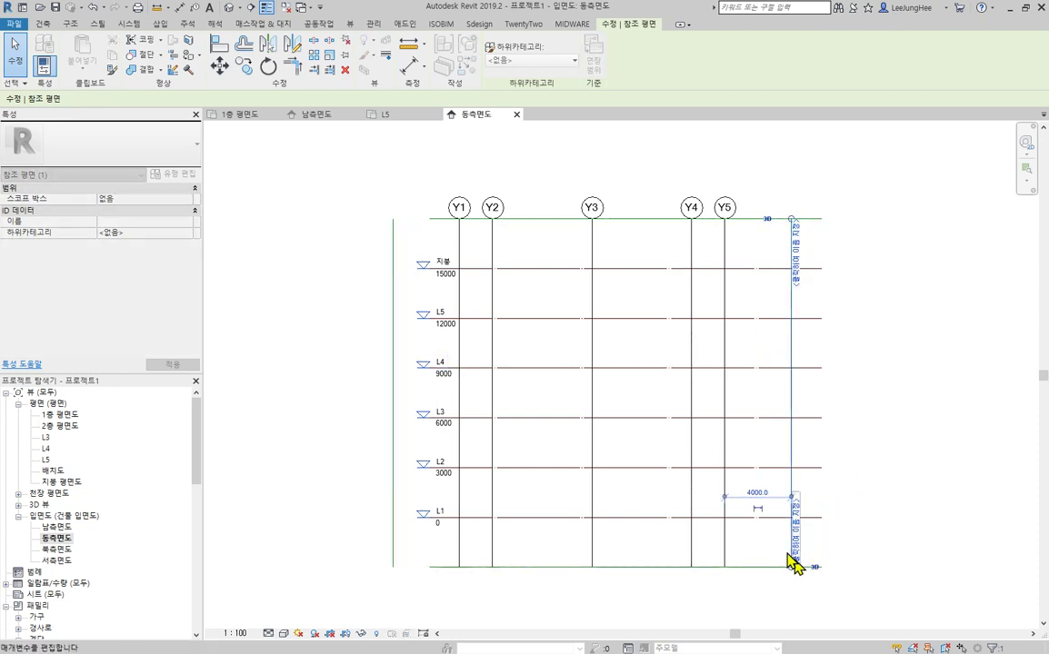
# Step: Adjust both ends of the level lines so they stop at the two outer vertical reference planes
pyautogui.click(756, 521)
pyautogui.scroll(3, 756, 521)
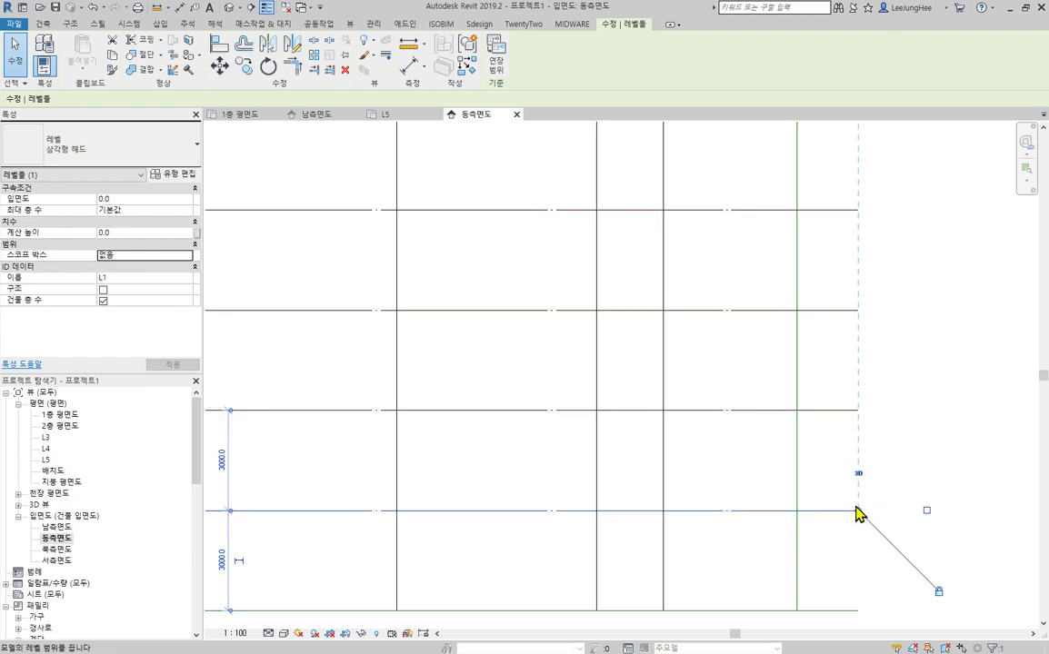
pyautogui.moveTo(856, 512); pyautogui.dragTo(797, 534)
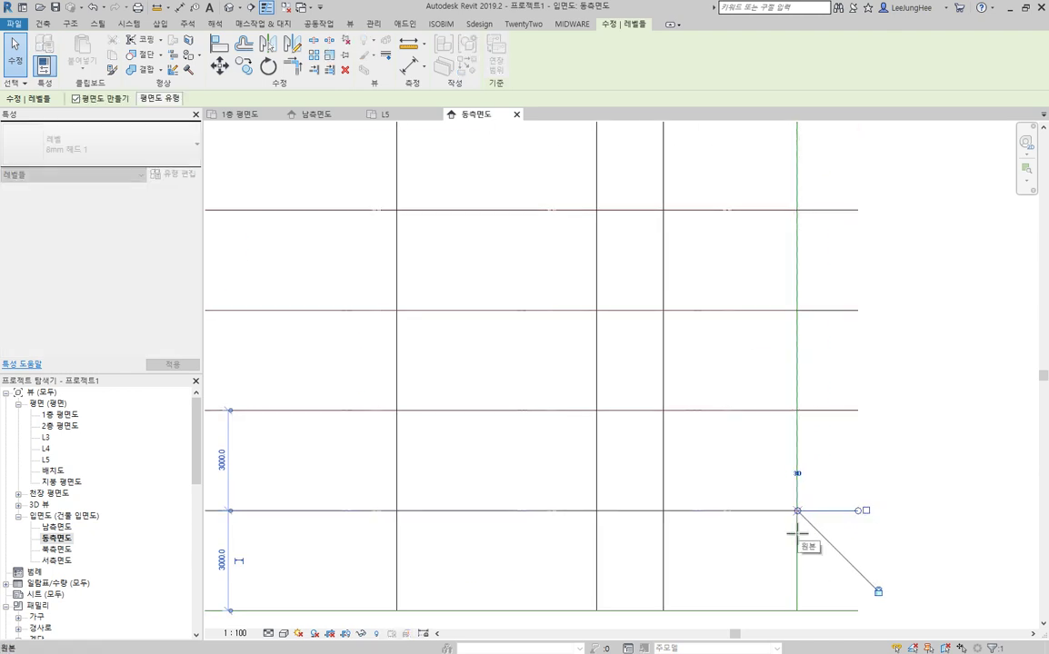
pyautogui.scroll(-2, 756, 569)
pyautogui.scroll(3, 533, 550)
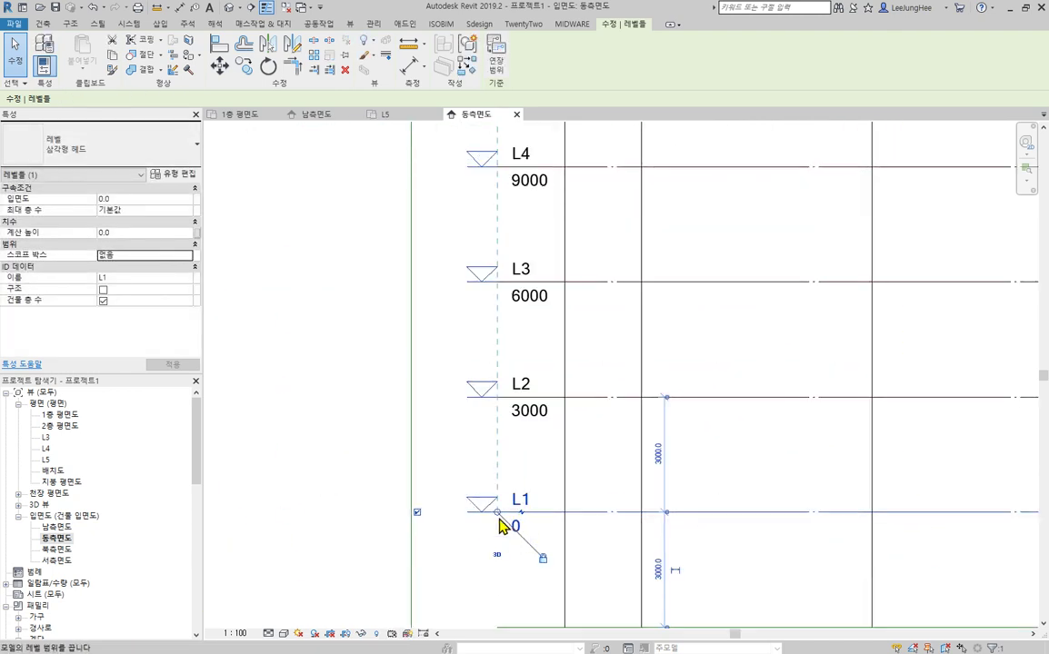
pyautogui.moveTo(520, 529); pyautogui.dragTo(410, 543, button='middle')
pyautogui.click(346, 569)
pyautogui.scroll(-2, 346, 569)
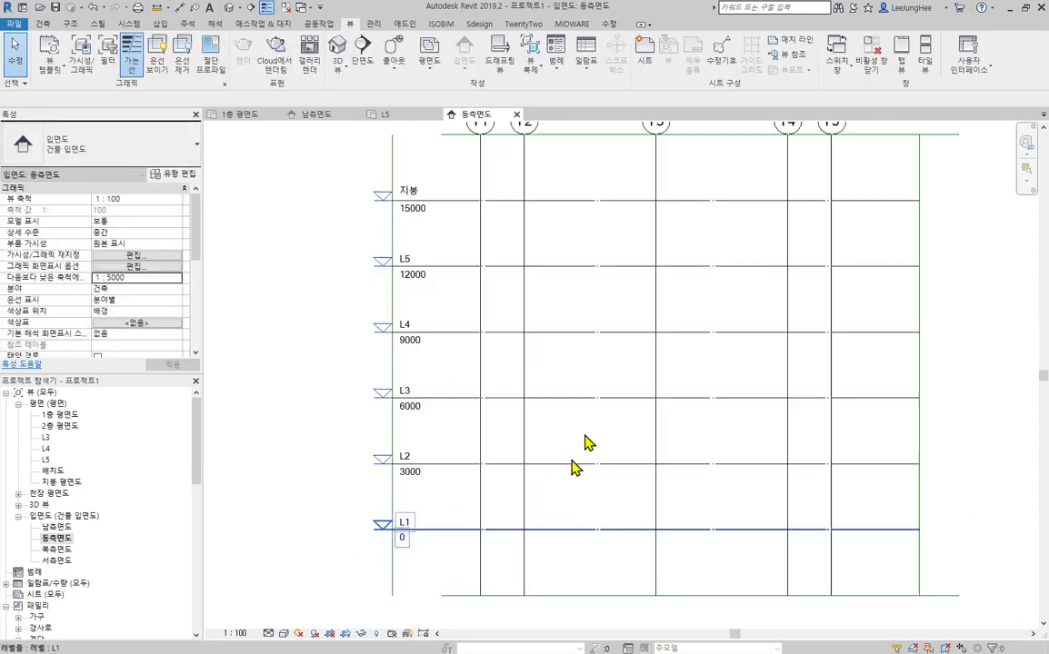
pyautogui.scroll(-2, 574, 467)
# Step: Adjust both ends of the upper and lower horizontal reference planes to meet the two vertical reference planes
pyautogui.click(372, 320)
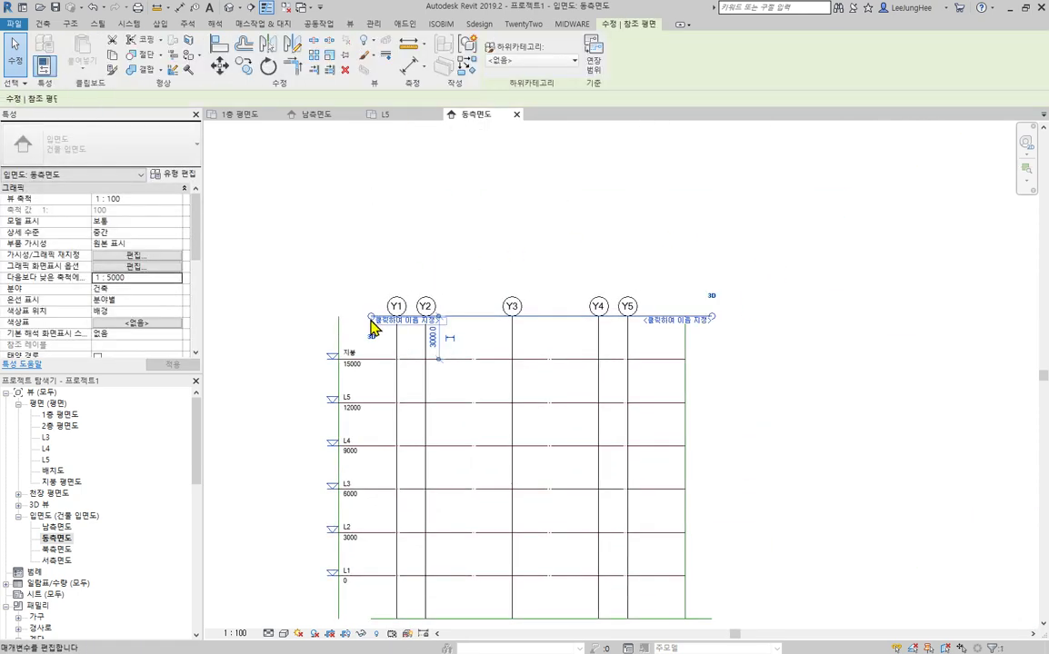
pyautogui.moveTo(372, 318); pyautogui.dragTo(338, 317)
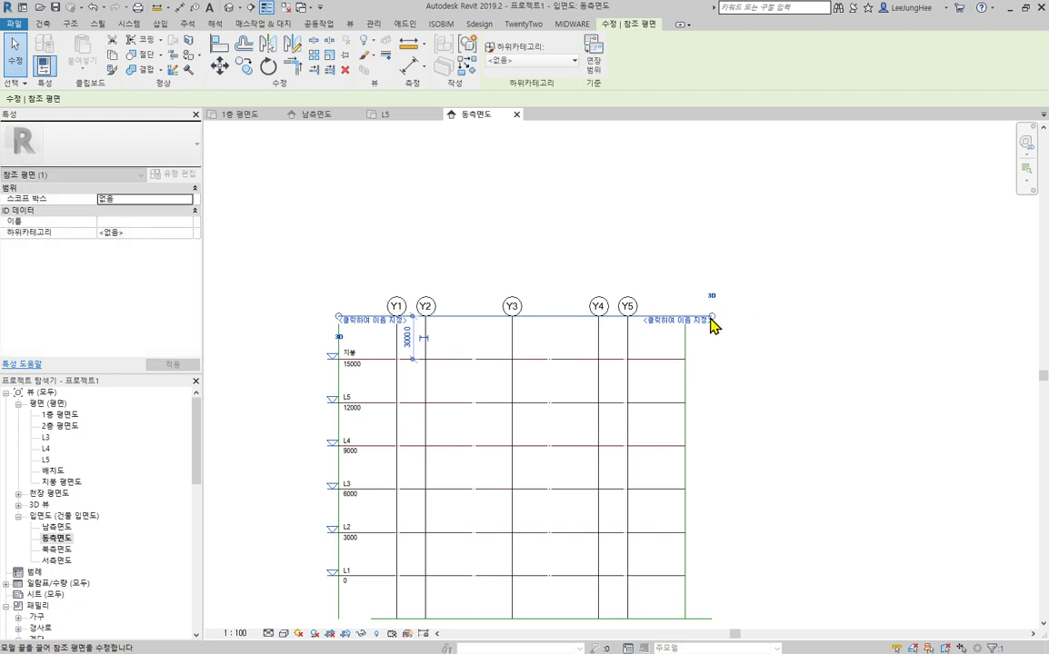
pyautogui.click(775, 459)
pyautogui.scroll(1, 775, 459)
pyautogui.moveTo(775, 459); pyautogui.dragTo(808, 309, button='middle')
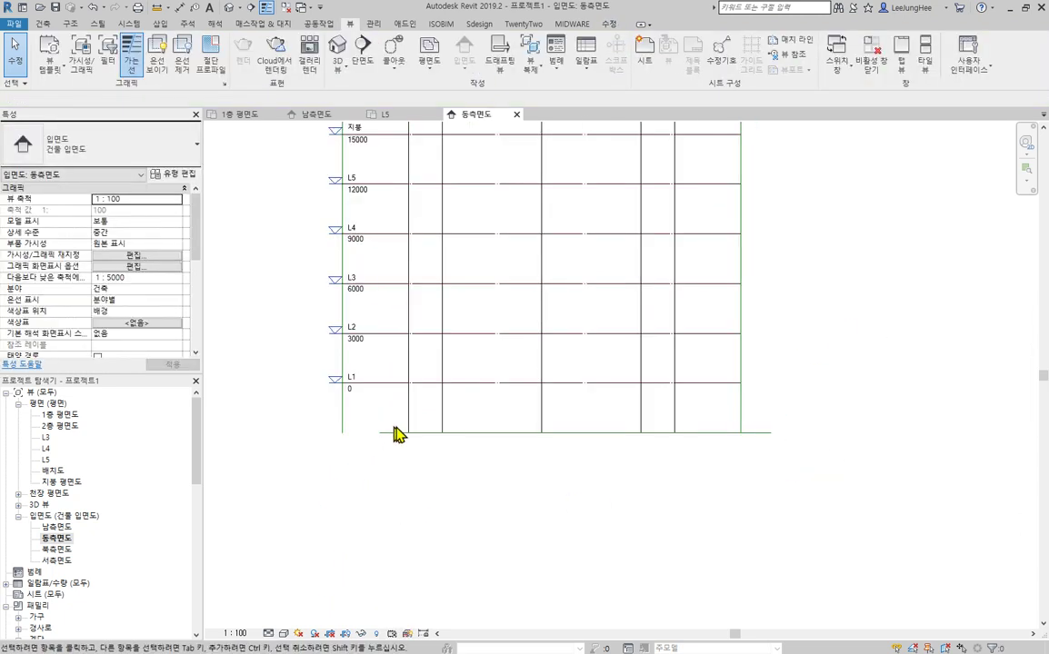
pyautogui.click(393, 433)
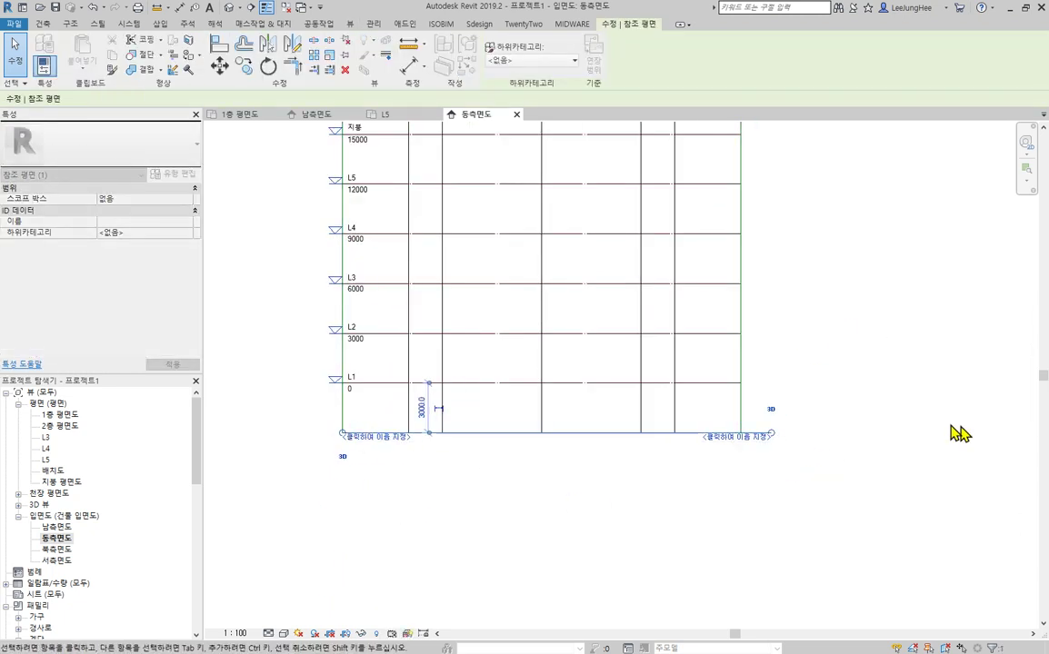
pyautogui.press('Delete')
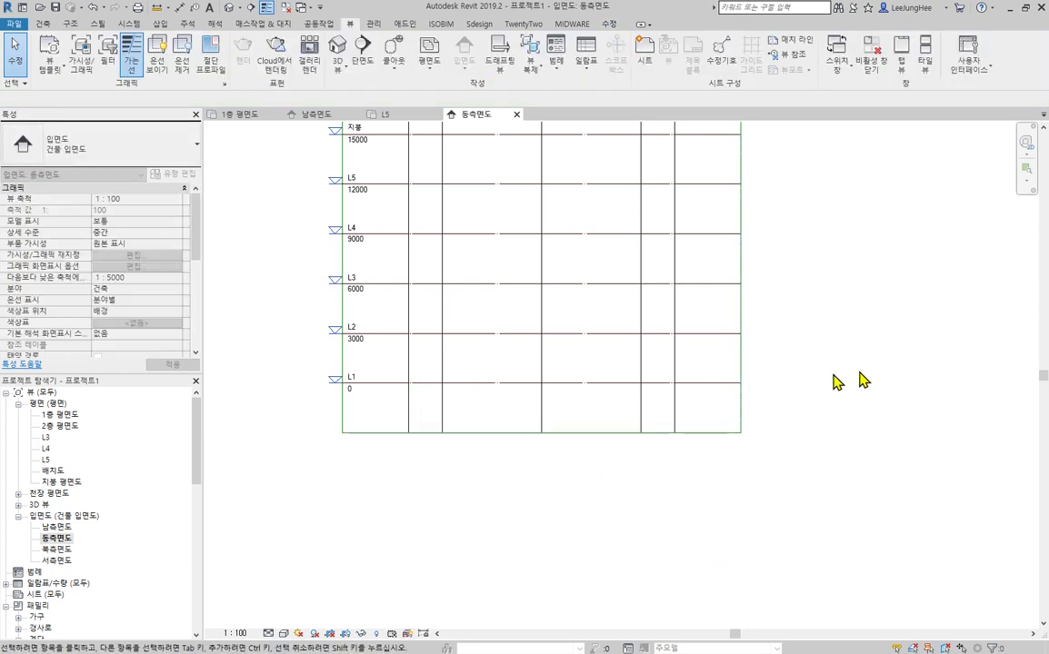
pyautogui.middleClick(836, 382)
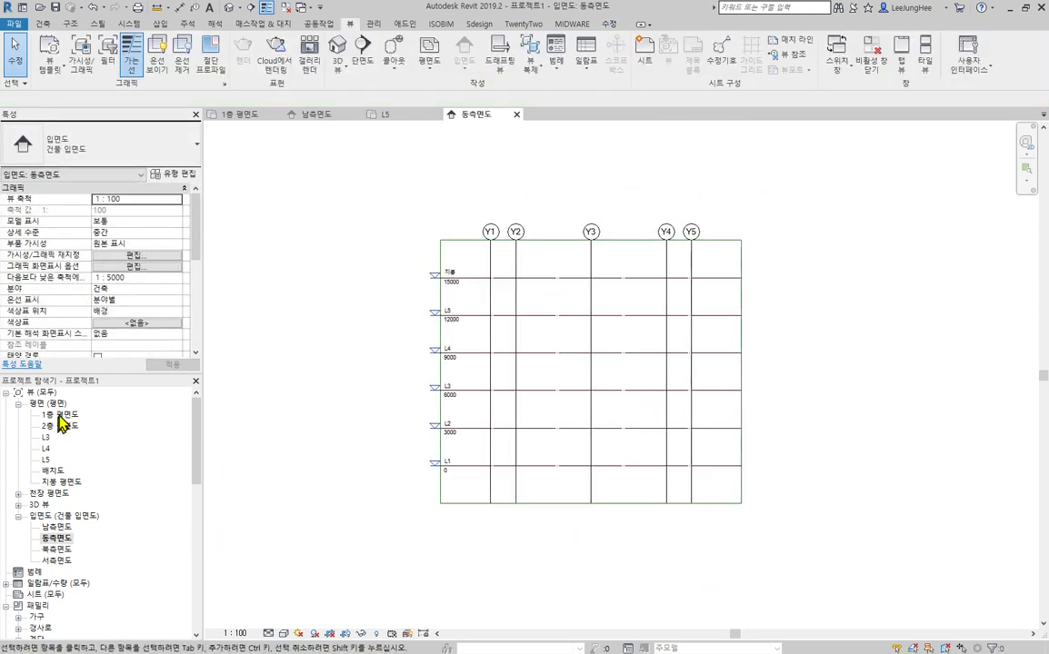
# Step: Open the L3 floor plan and load the structural column family 콘크리트-직사각형-기둥.rfa from the 구조 기둥 > 콘크리트 library folder
pyautogui.doubleClick(46, 437)
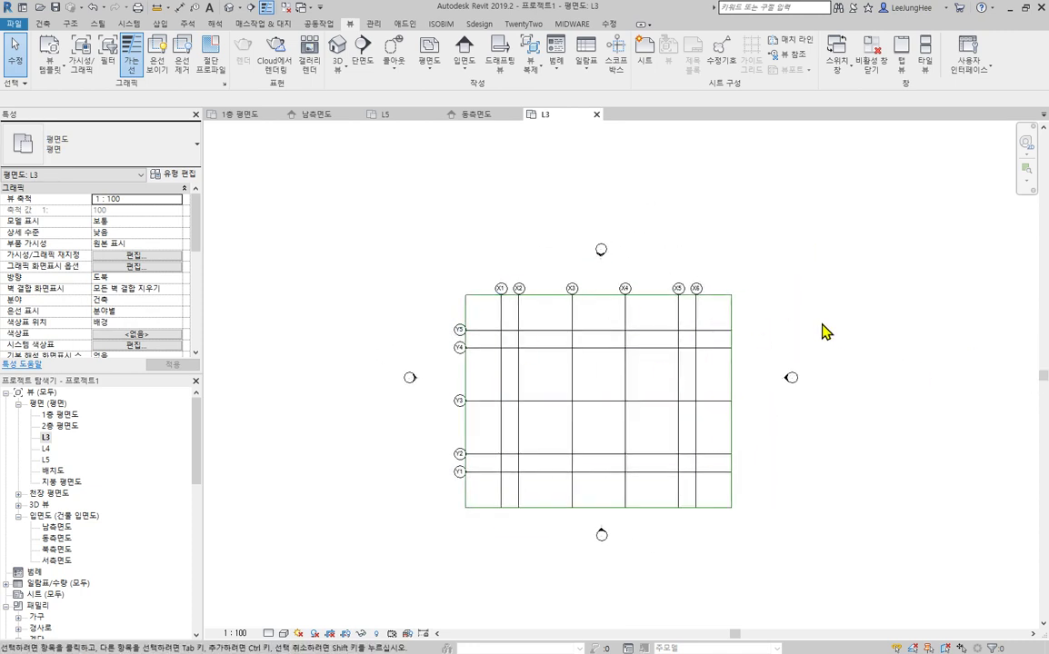
pyautogui.click(75, 24)
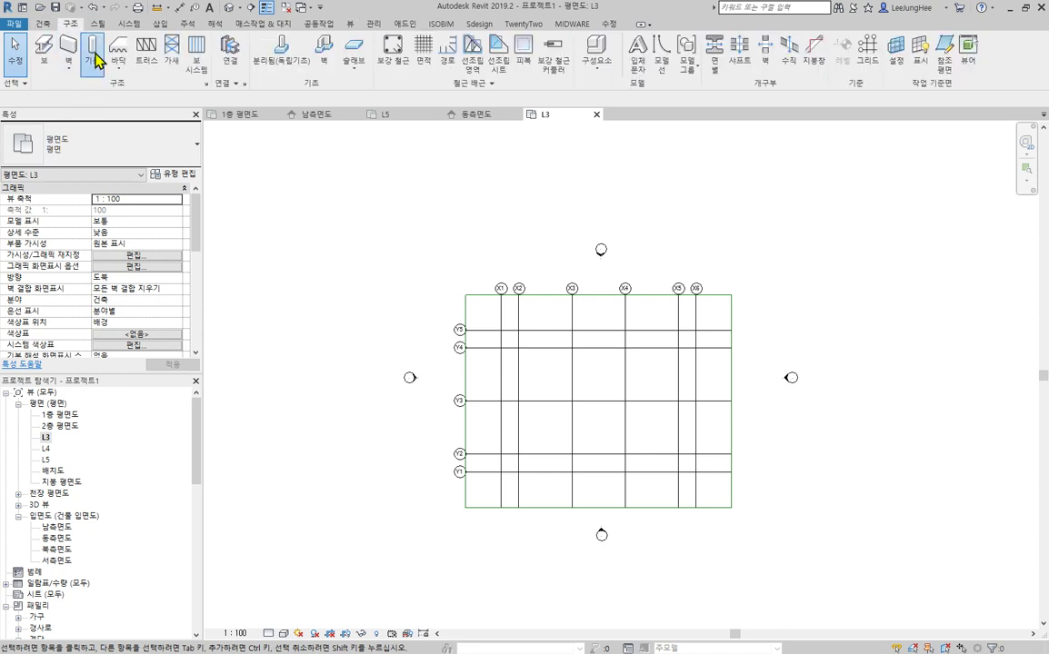
pyautogui.click(95, 54)
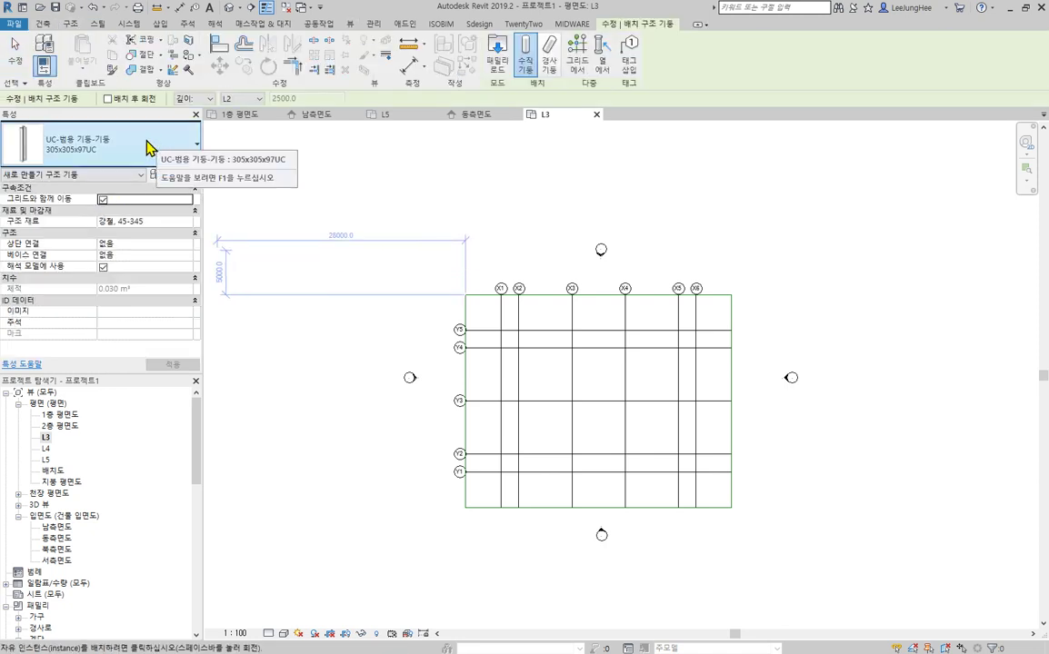
pyautogui.click(145, 147)
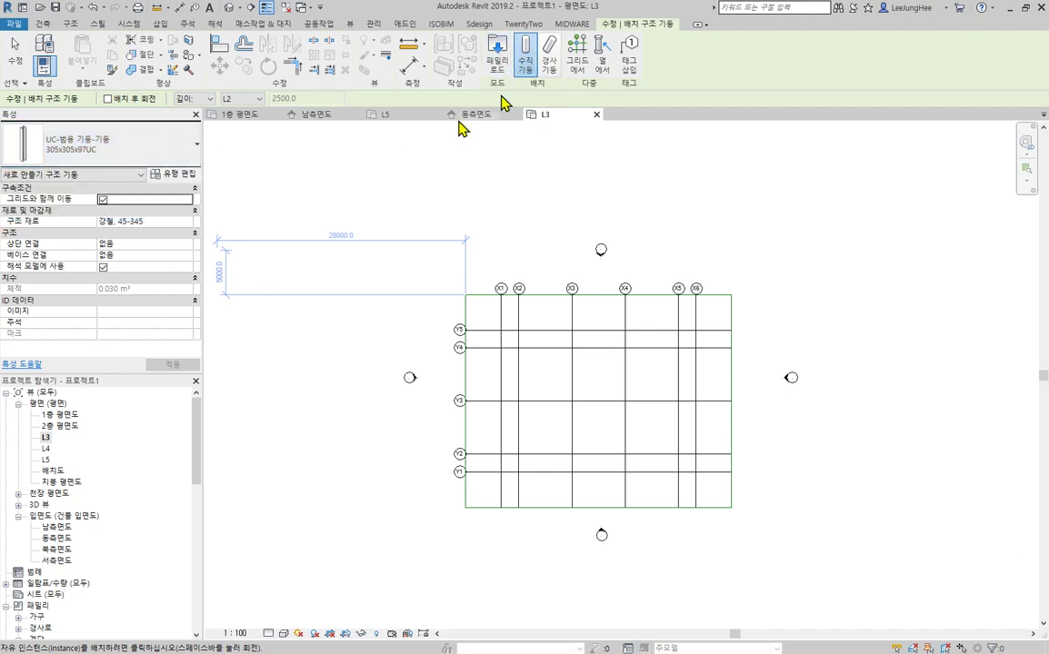
pyautogui.click(497, 62)
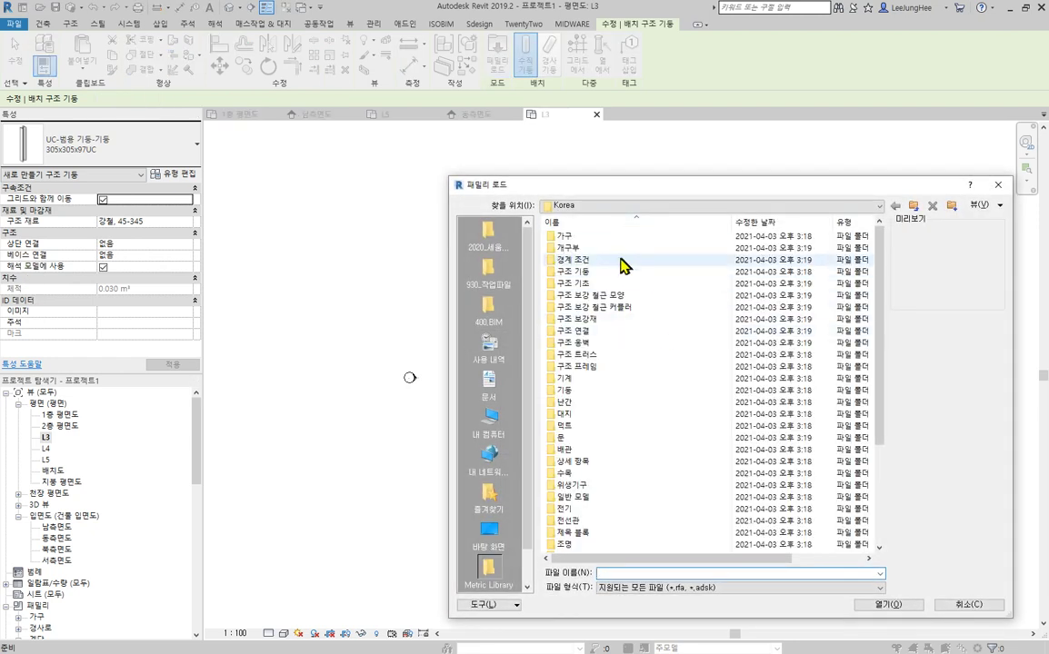
pyautogui.doubleClick(582, 272)
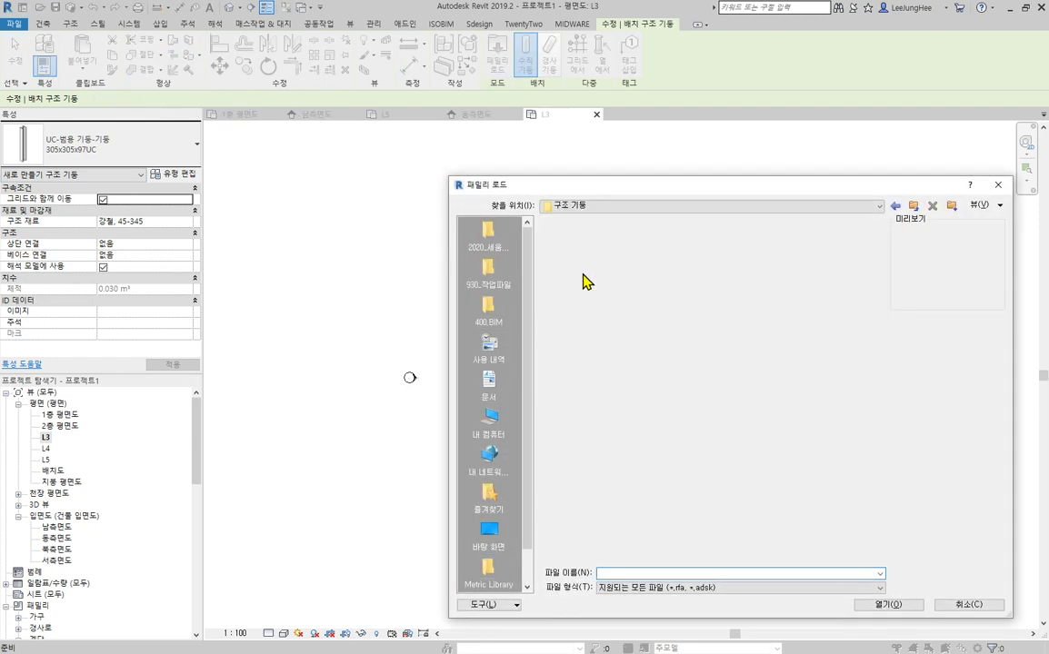
pyautogui.doubleClick(598, 262)
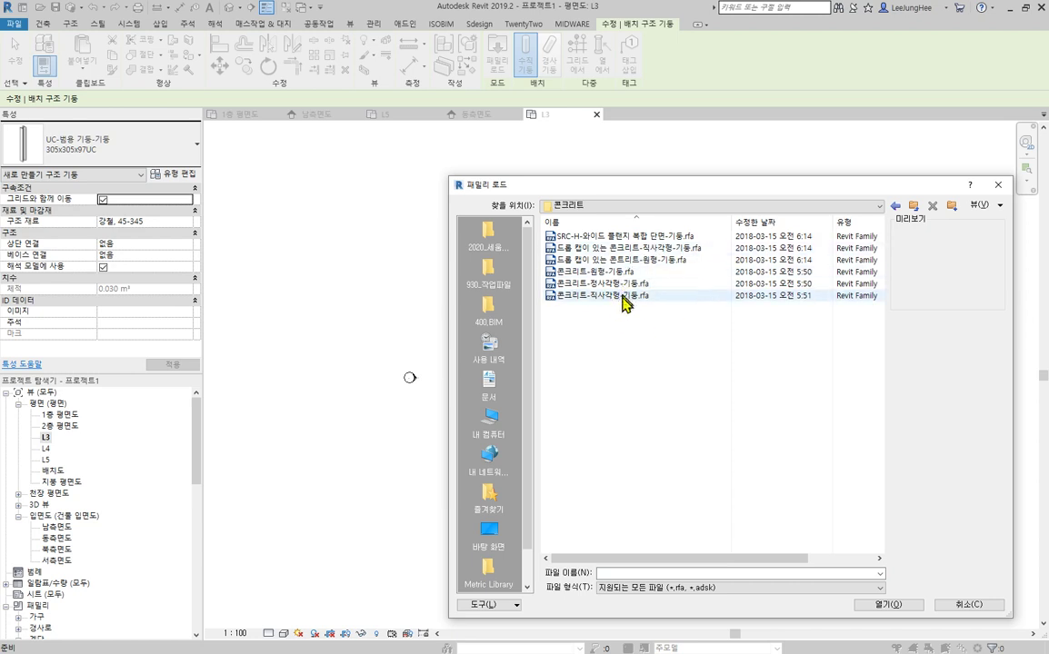
pyautogui.click(605, 296)
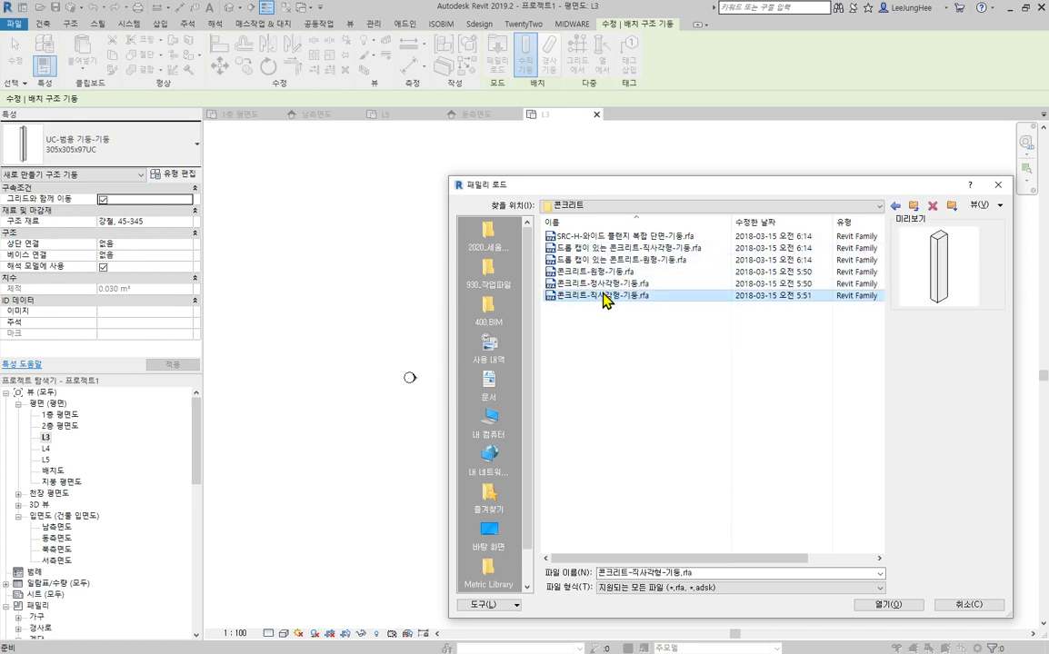
pyautogui.click(887, 605)
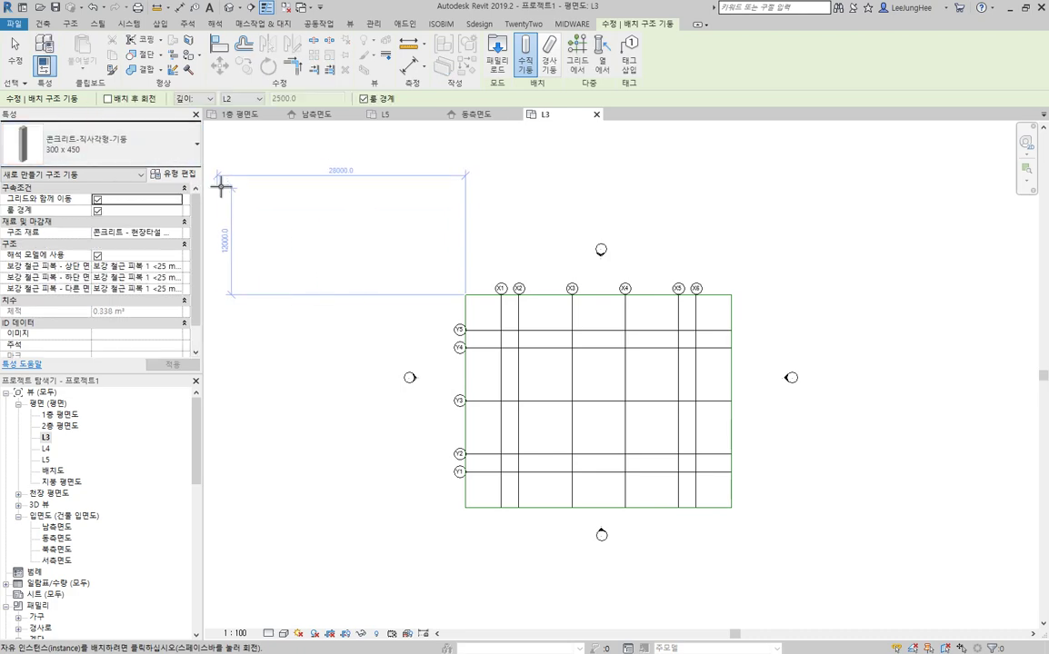
# Step: Duplicate the 300 x 450 column type as 600x600 and set both b and h to 600
pyautogui.click(186, 173)
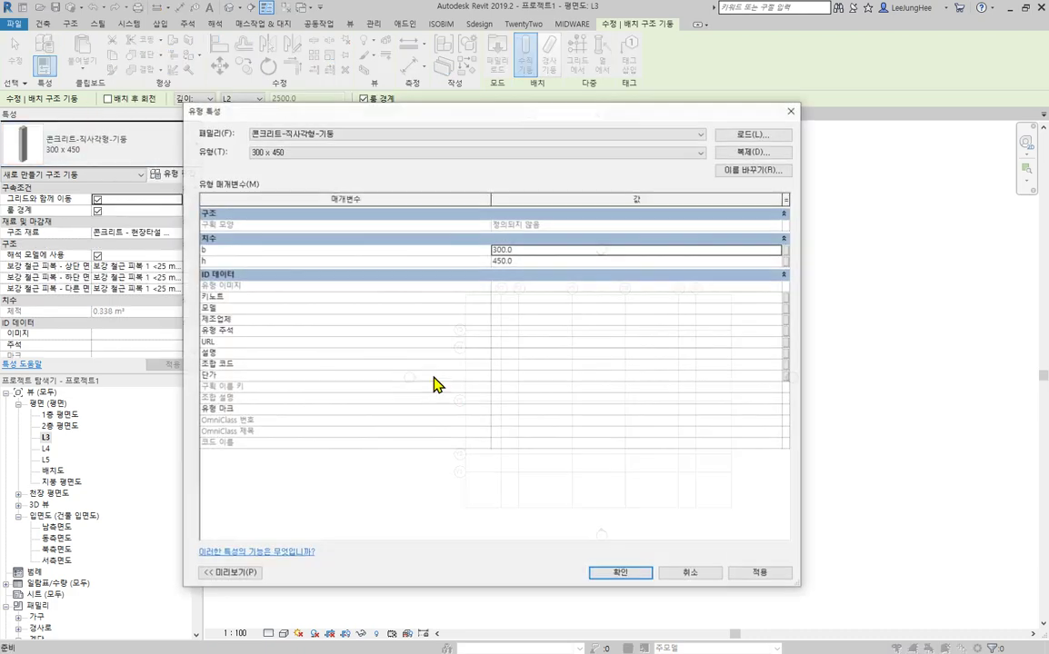
pyautogui.click(761, 154)
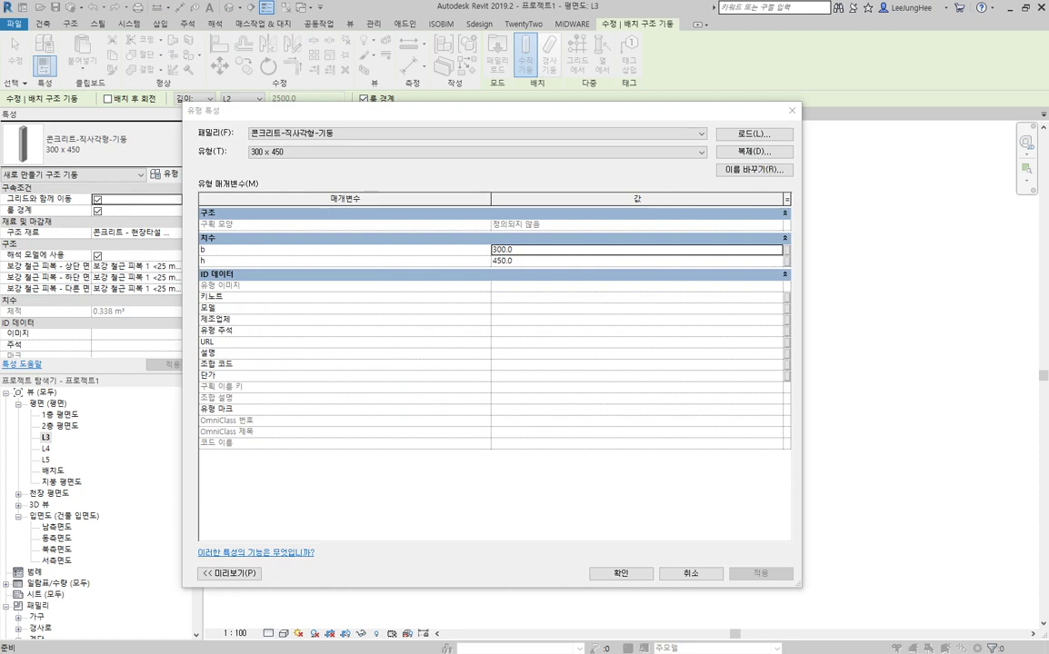
pyautogui.moveTo(348, 240); pyautogui.dragTo(611, 261)
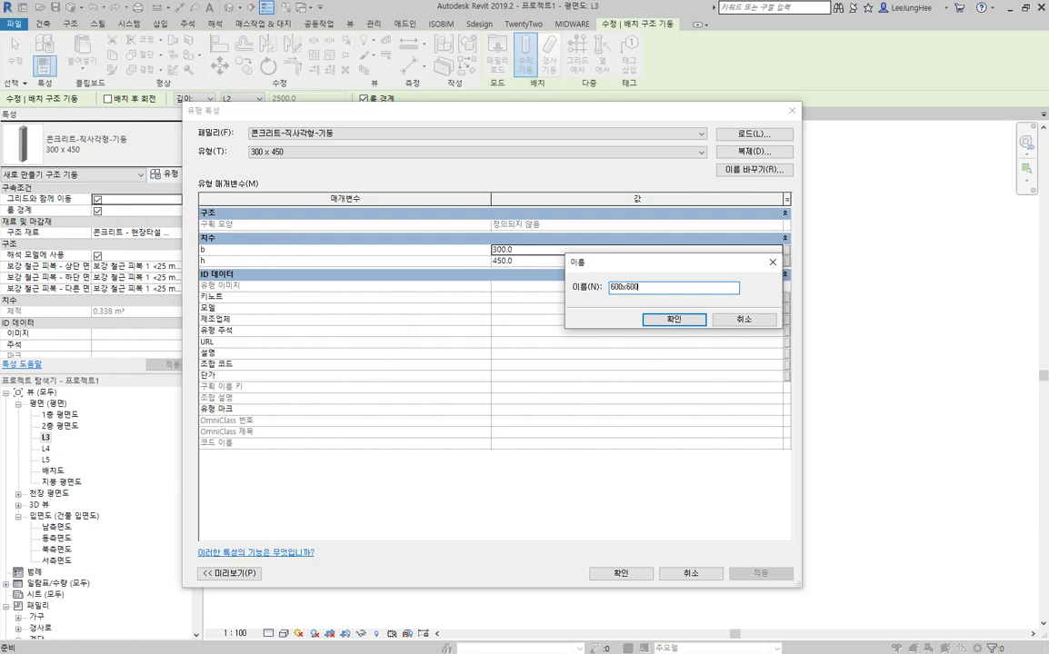
pyautogui.click(673, 321)
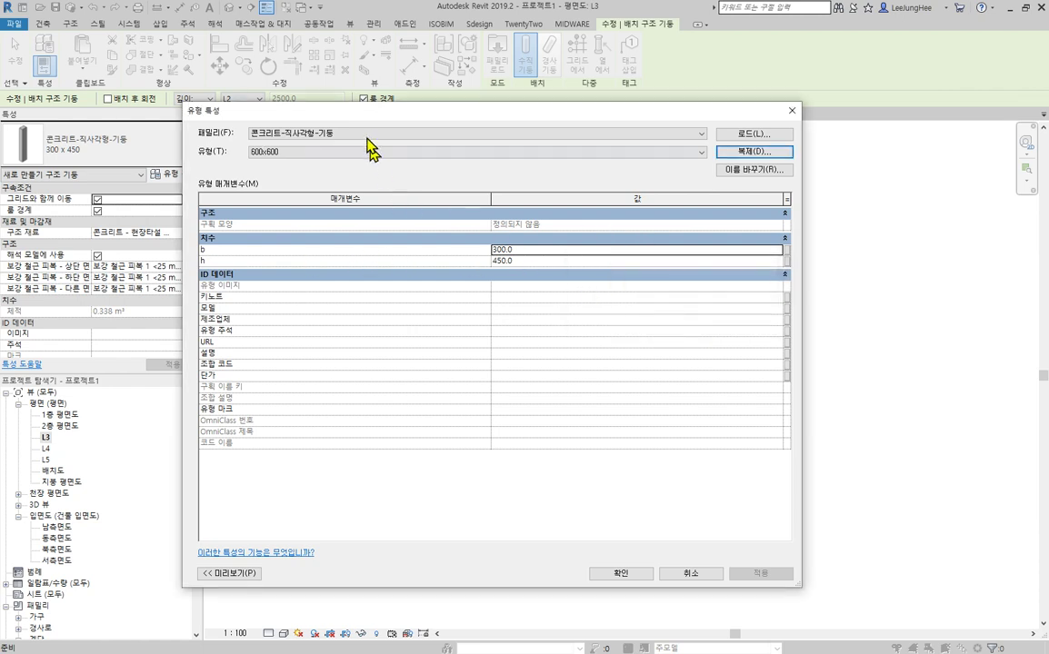
pyautogui.click(559, 248)
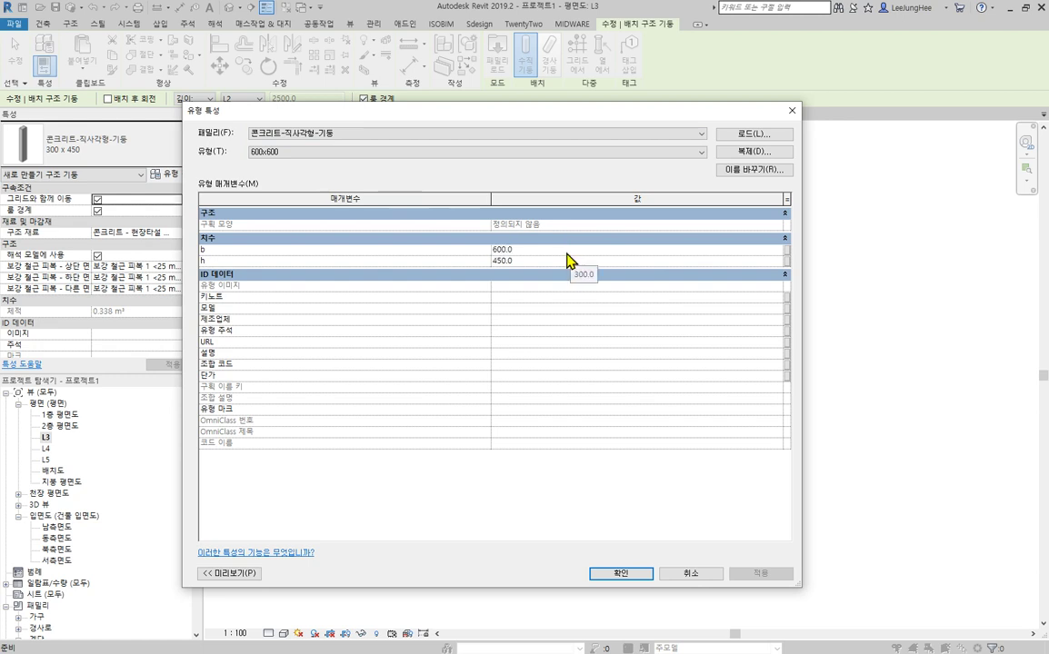
pyautogui.click(558, 261)
pyautogui.write('60')
pyautogui.click(634, 572)
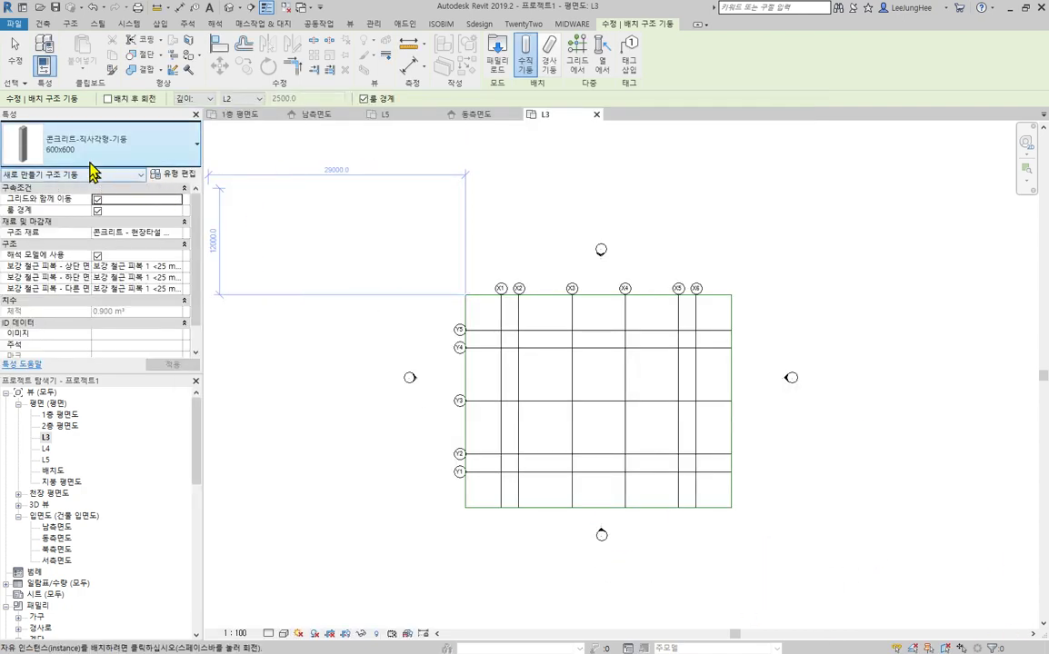
# Step: Place 600x600 columns with their height (높이) set up to L4 at all intersections of grids X2–X5 with Y2–Y4
pyautogui.click(210, 99)
pyautogui.click(191, 121)
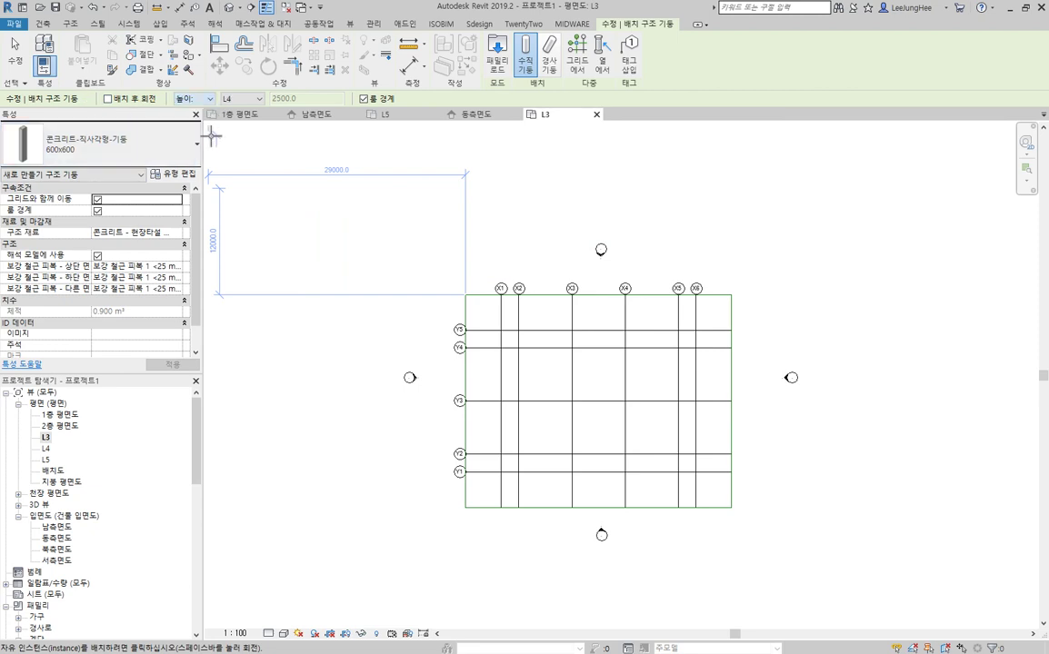
pyautogui.click(261, 100)
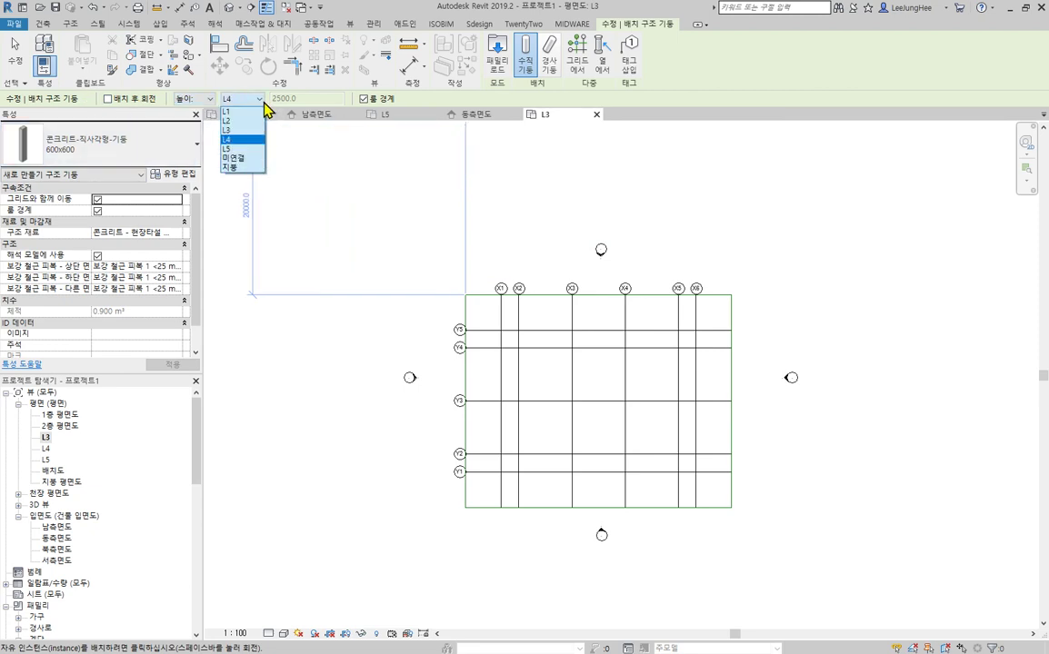
pyautogui.click(246, 141)
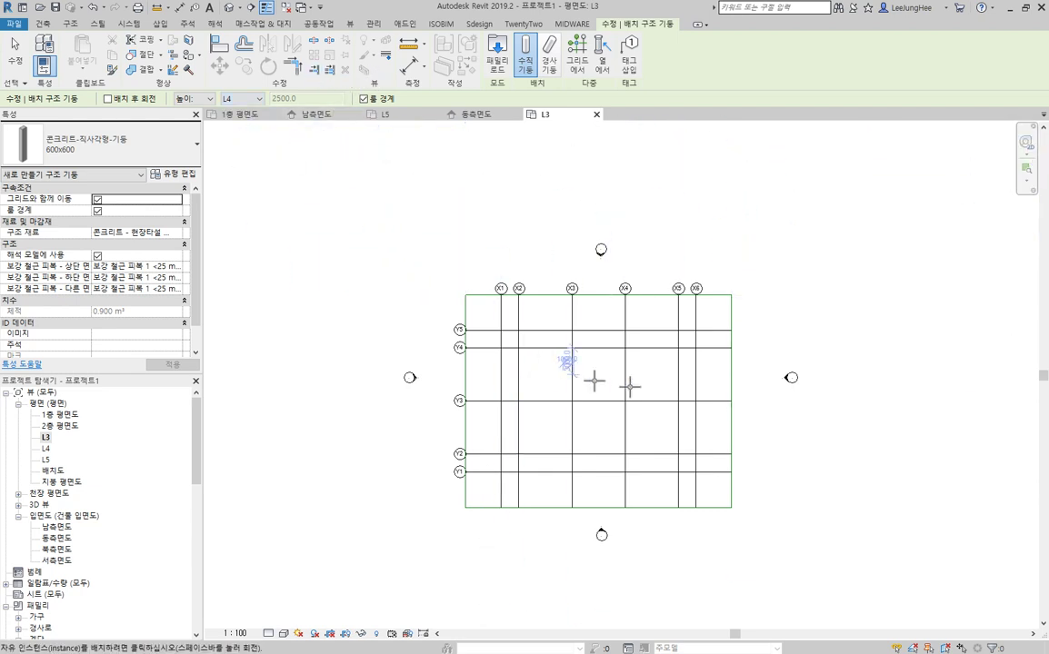
pyautogui.click(577, 56)
pyautogui.scroll(3, 740, 482)
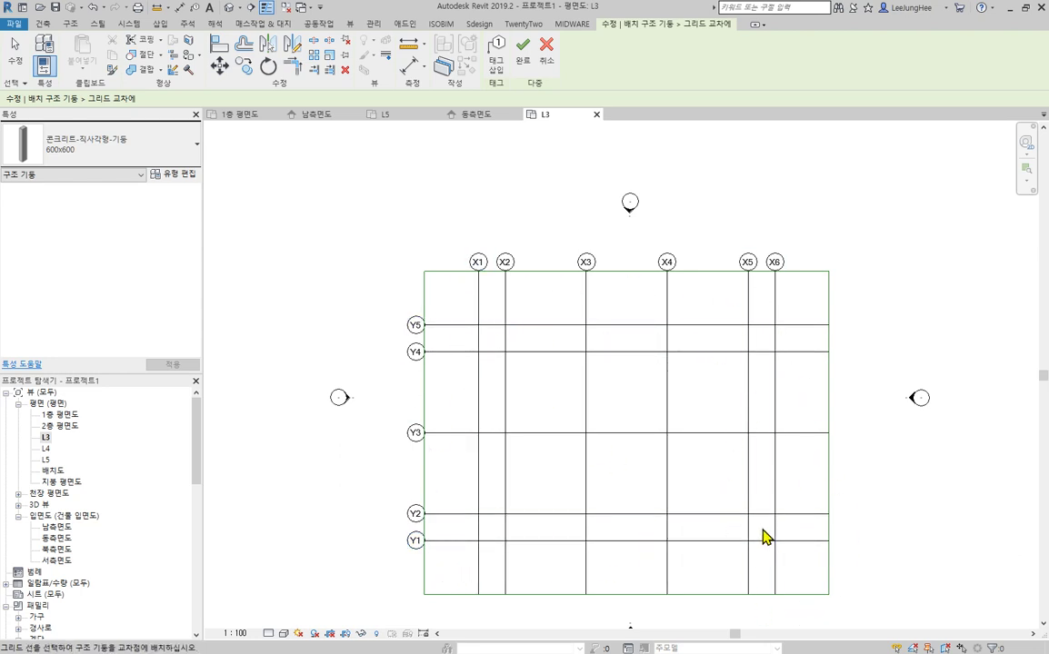
pyautogui.moveTo(761, 529); pyautogui.dragTo(491, 342)
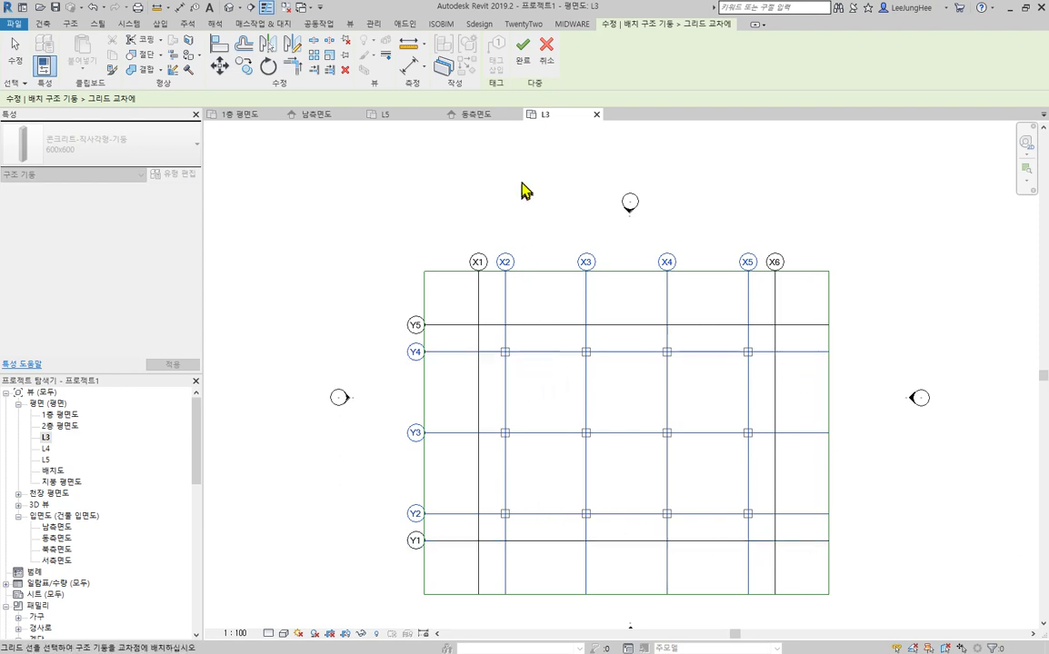
pyautogui.click(522, 55)
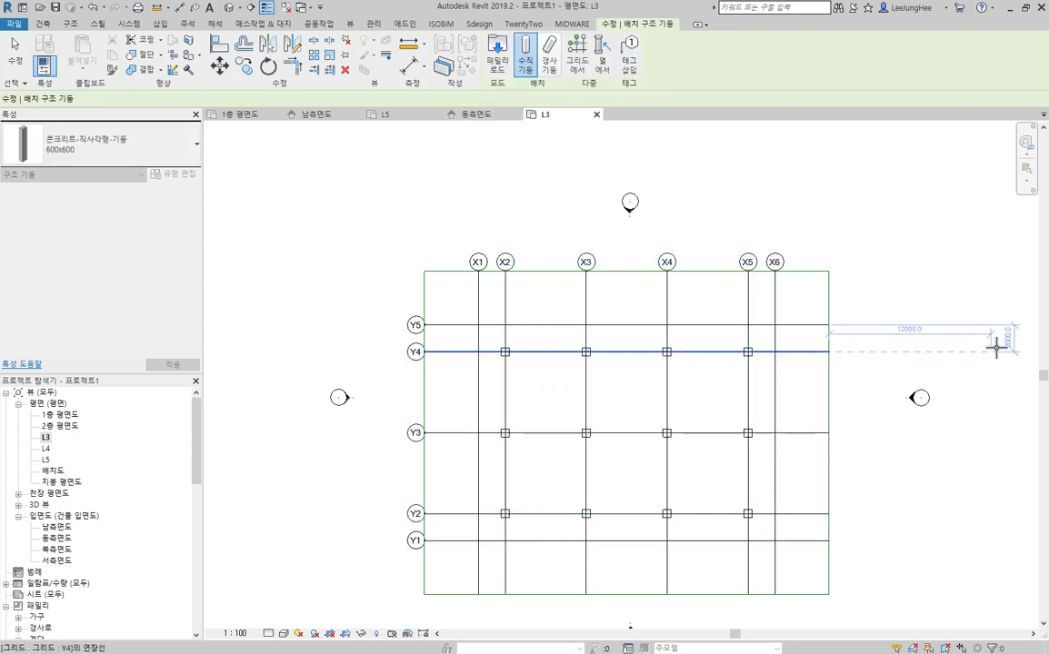
pyautogui.press('Escape')
pyautogui.press('Escape')
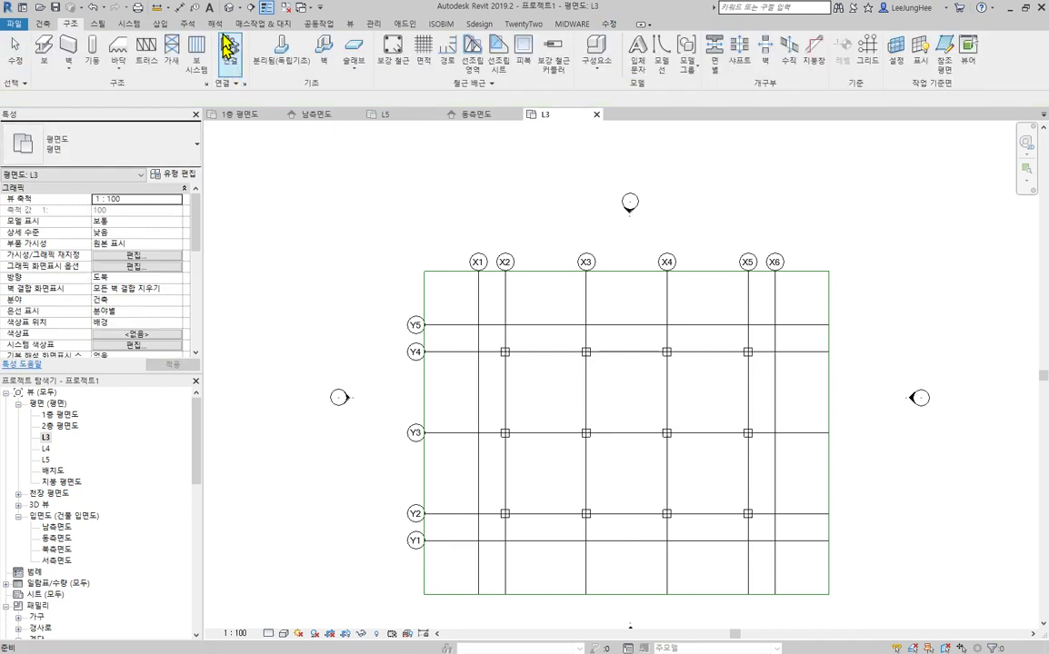
# Step: Open the 3D view and examine the placed columns against the levels from the side and from above
pyautogui.click(229, 11)
pyautogui.scroll(2, 648, 436)
pyautogui.moveTo(649, 438); pyautogui.dragTo(654, 358, button='middle')
pyautogui.keyDown('shift'); pyautogui.moveTo(906, 593); pyautogui.dragTo(913, 431, button='middle'); pyautogui.keyUp('shift')
pyautogui.scroll(-1, 896, 413)
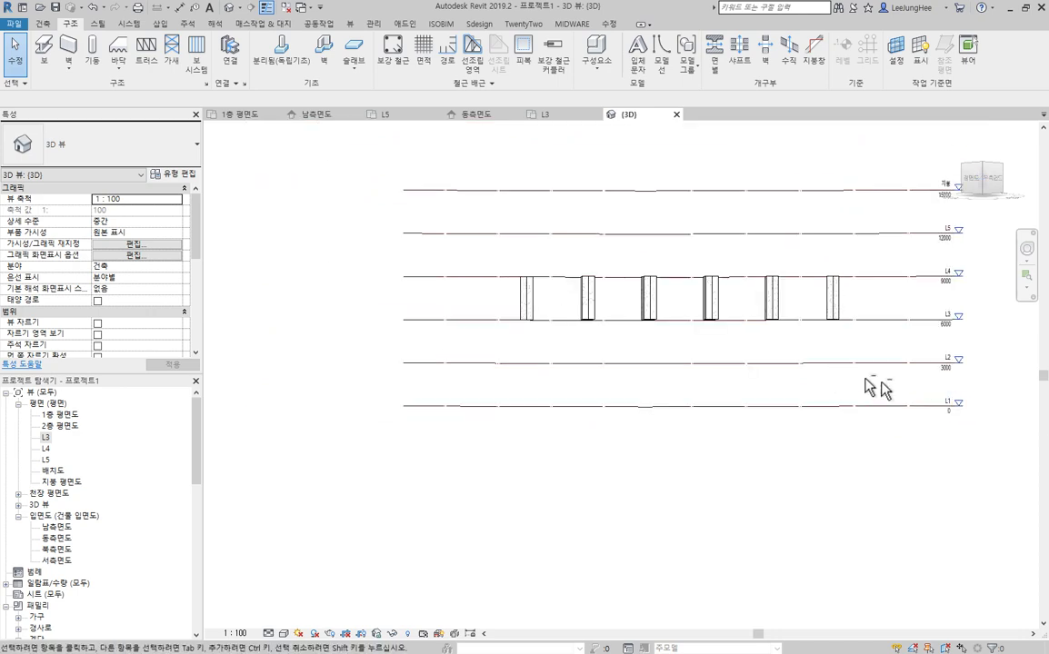
pyautogui.keyDown('shift'); pyautogui.moveTo(907, 342); pyautogui.dragTo(938, 450, button='middle'); pyautogui.keyUp('shift')
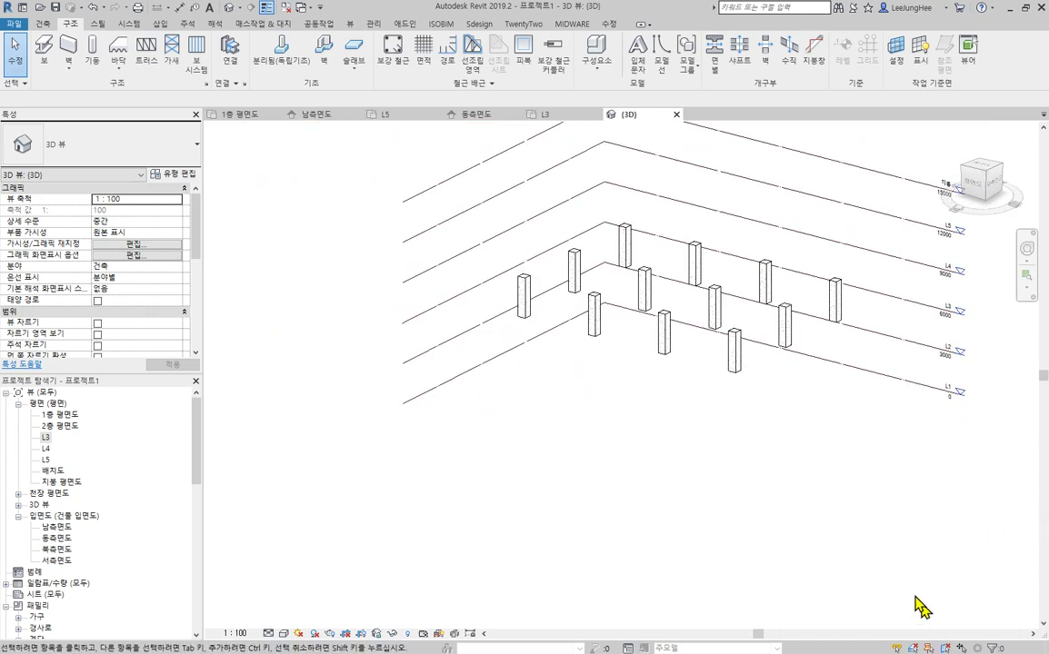
pyautogui.moveTo(878, 487); pyautogui.dragTo(836, 543, button='middle')
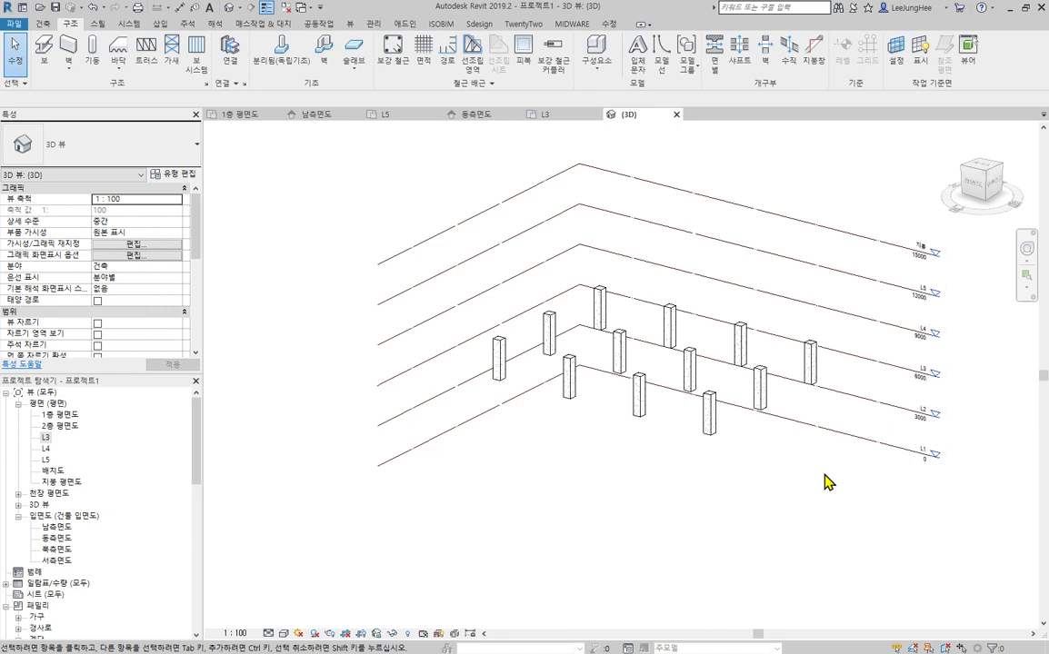
# Step: Copy all the 600x600 columns on the L3 plan and paste them aligned to levels L1, L2, L4 and L5
pyautogui.click(546, 115)
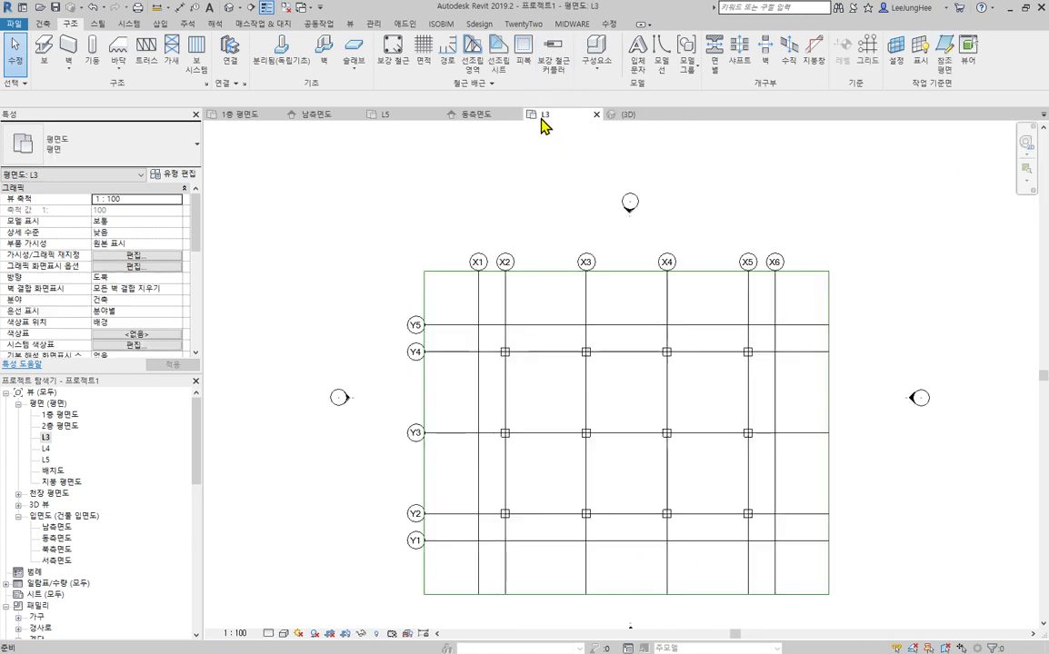
pyautogui.moveTo(796, 392); pyautogui.dragTo(749, 316, button='middle')
pyautogui.moveTo(414, 222); pyautogui.dragTo(756, 491)
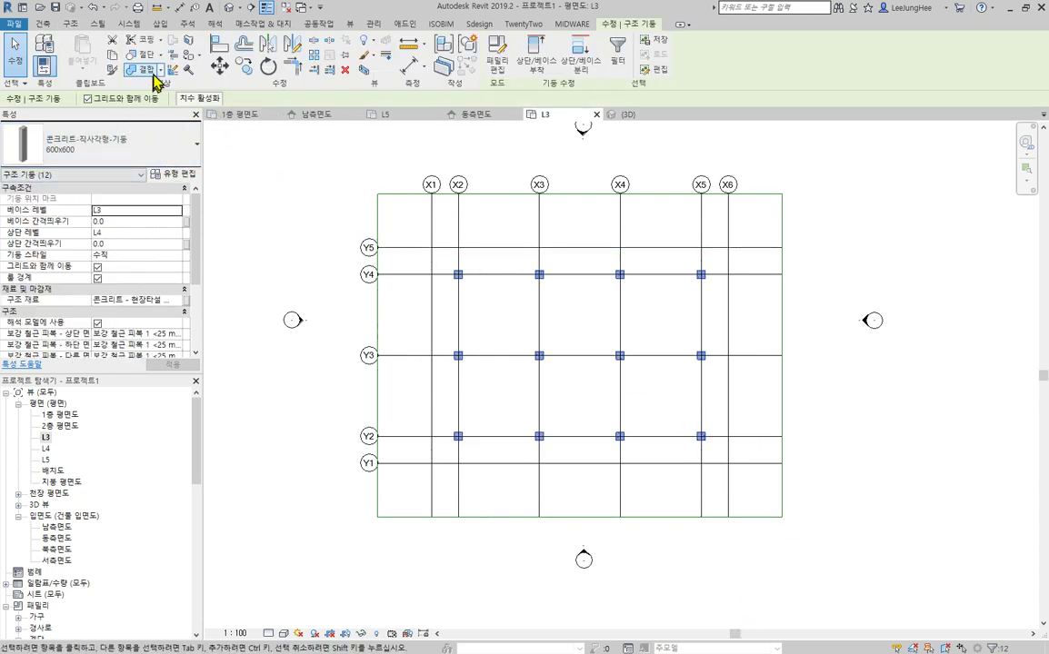
pyautogui.click(116, 56)
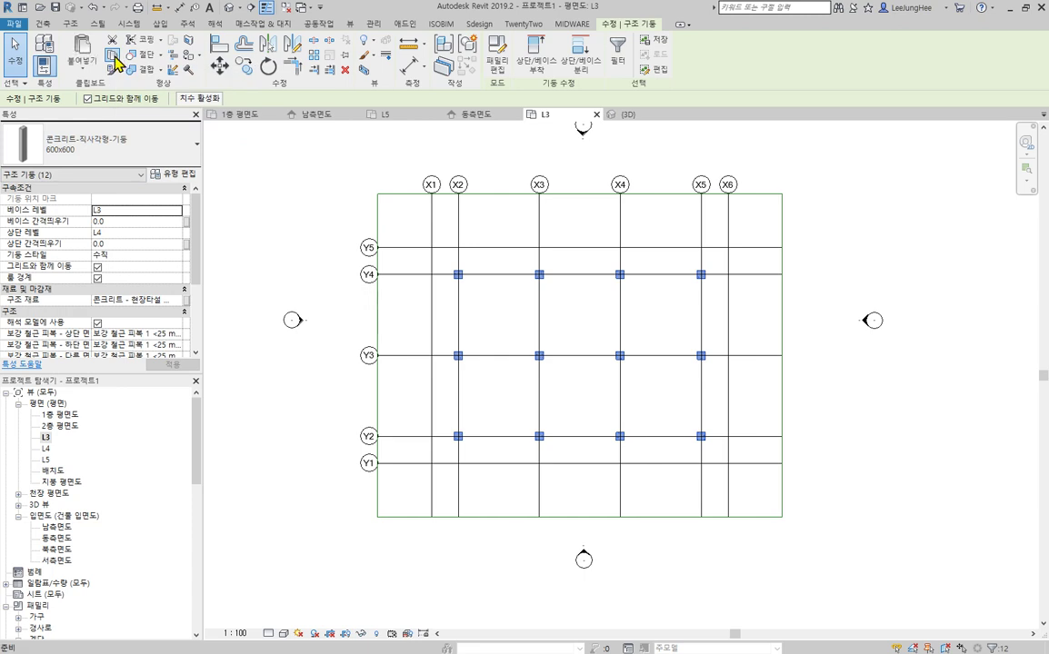
pyautogui.click(82, 63)
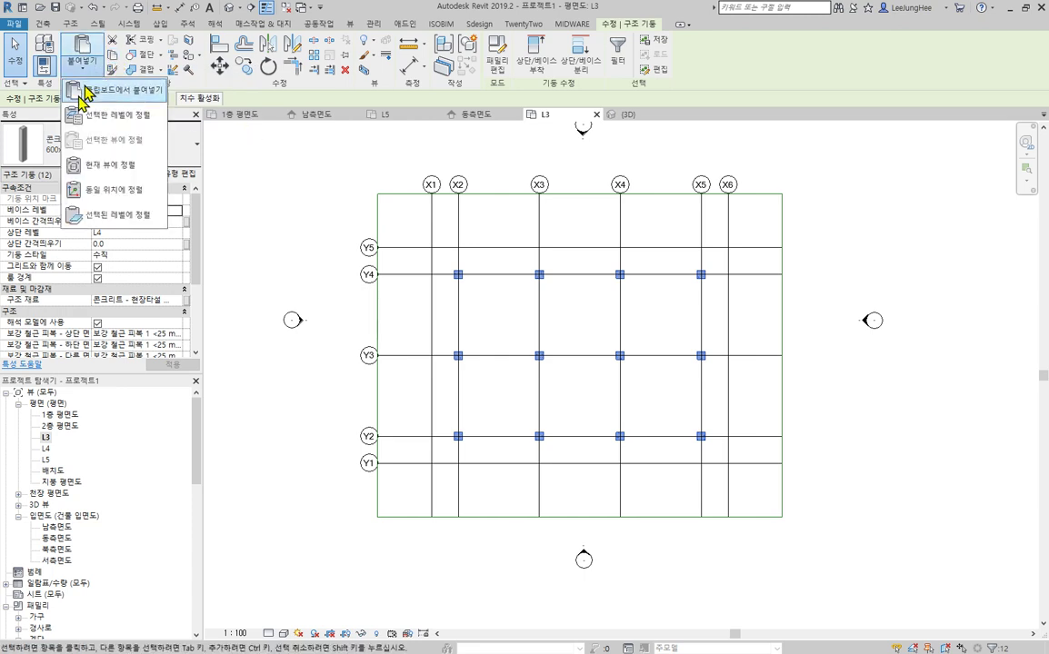
pyautogui.click(141, 117)
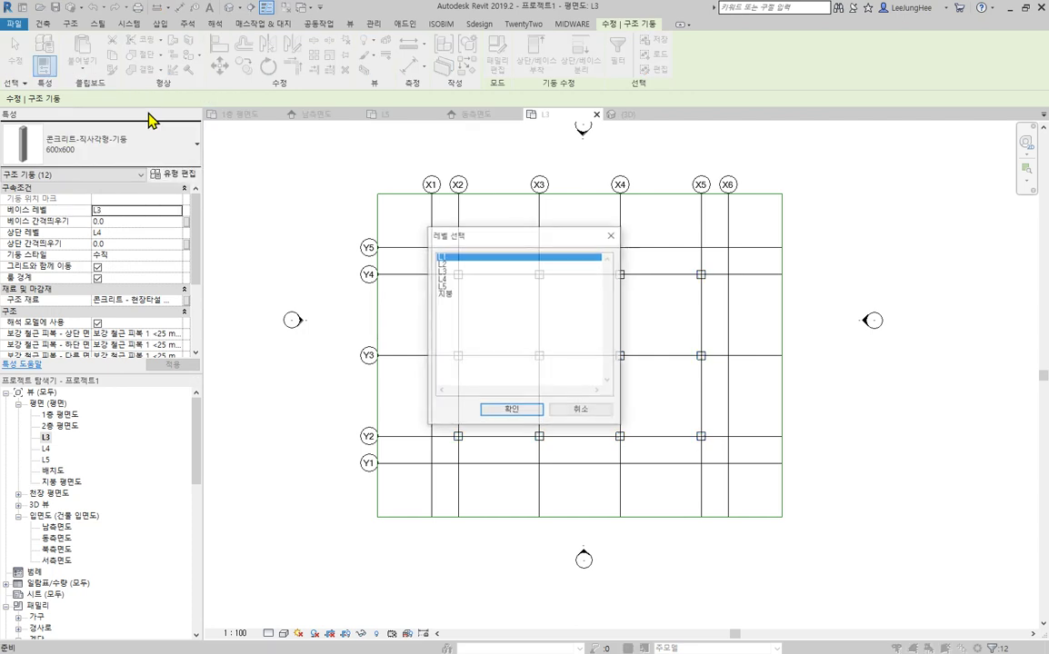
pyautogui.click(447, 261)
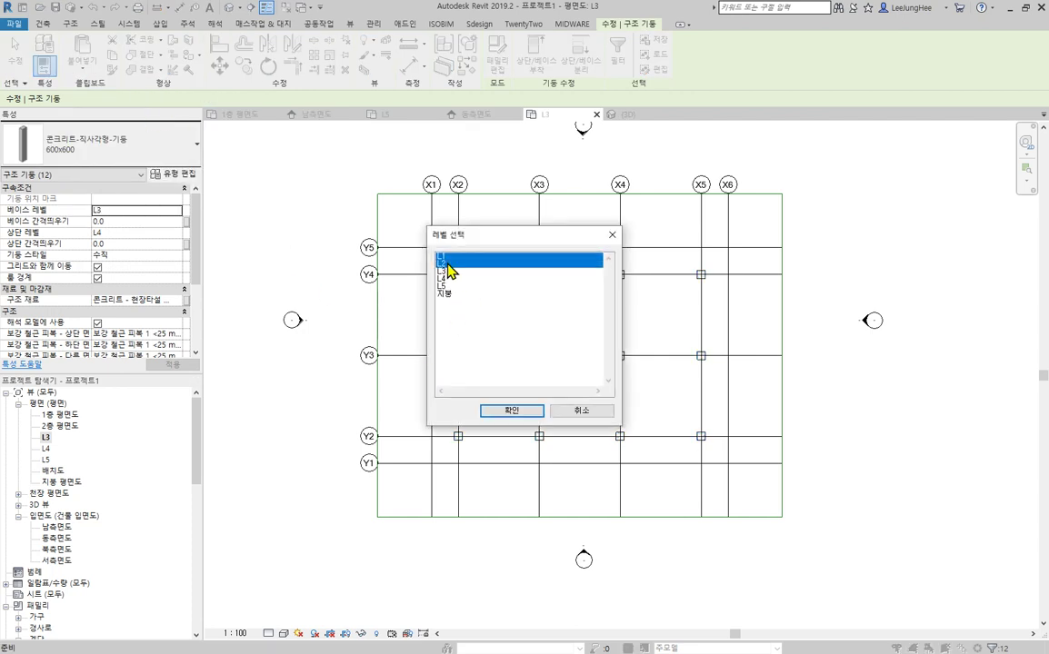
pyautogui.keyDown('ctrl'); pyautogui.click(450, 277); pyautogui.keyUp('ctrl')
pyautogui.keyDown('ctrl'); pyautogui.click(451, 285); pyautogui.keyUp('ctrl')
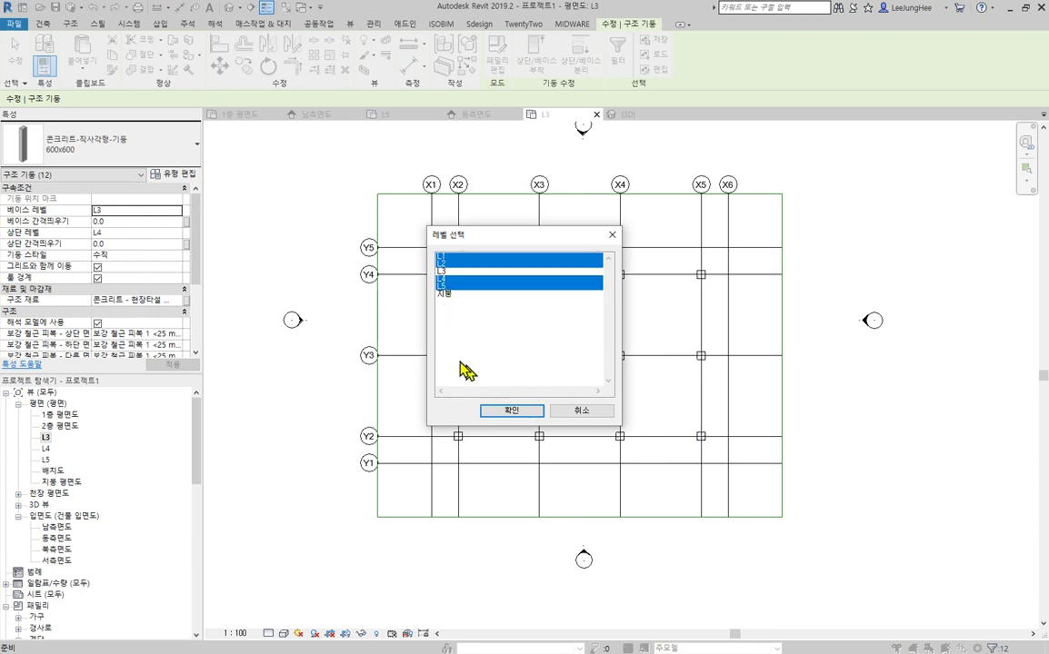
pyautogui.click(511, 414)
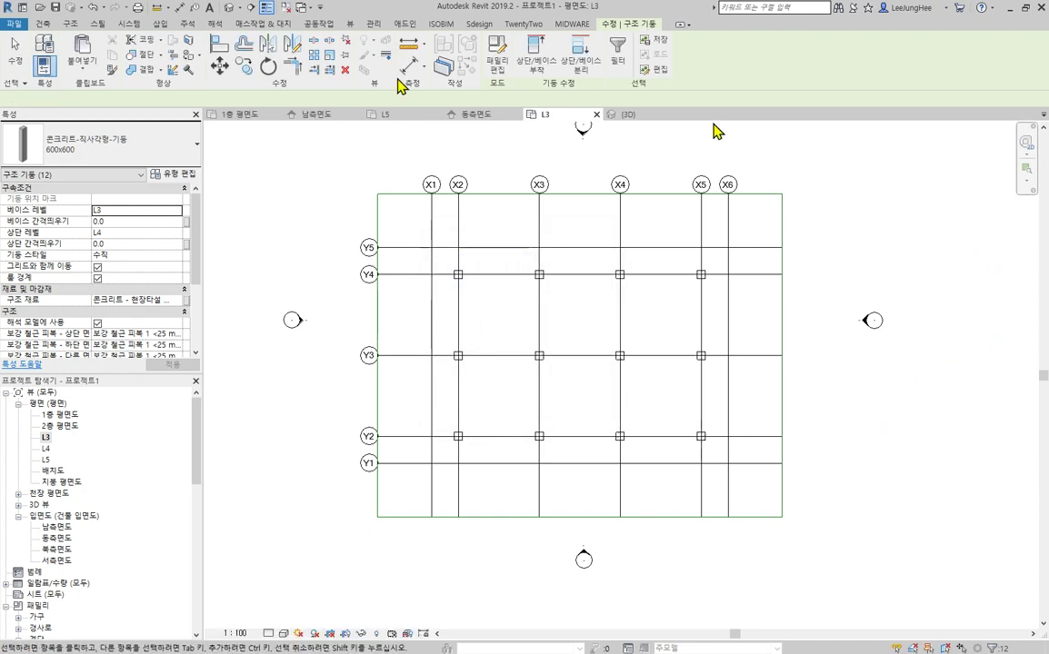
pyautogui.click(228, 7)
pyautogui.press('Escape')
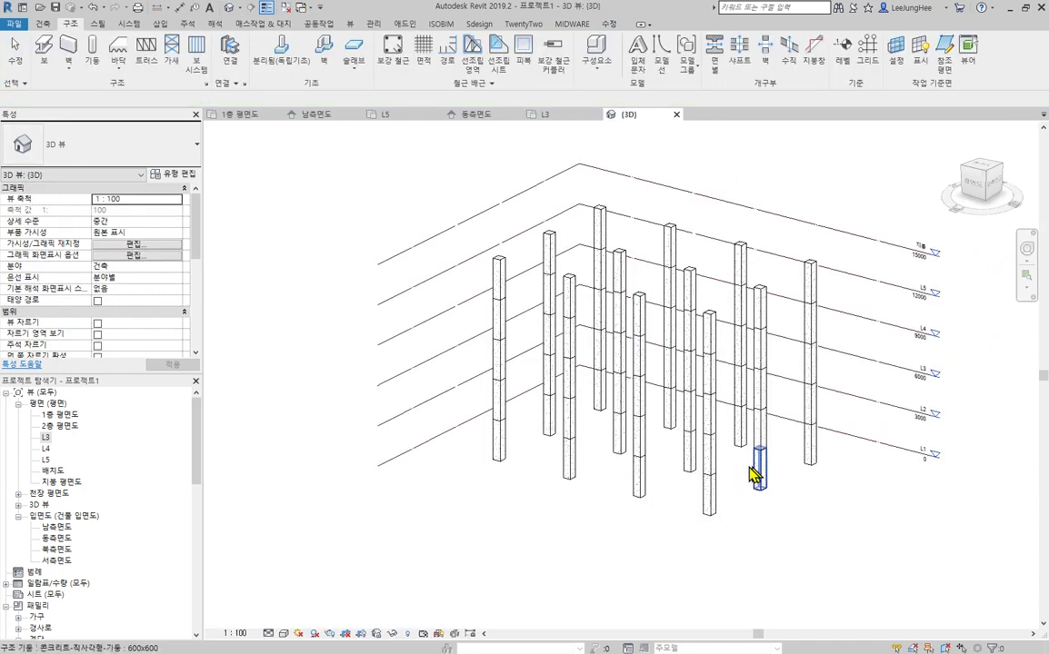
pyautogui.keyDown('shift'); pyautogui.moveTo(751, 461); pyautogui.dragTo(857, 576, button='middle'); pyautogui.keyUp('shift')
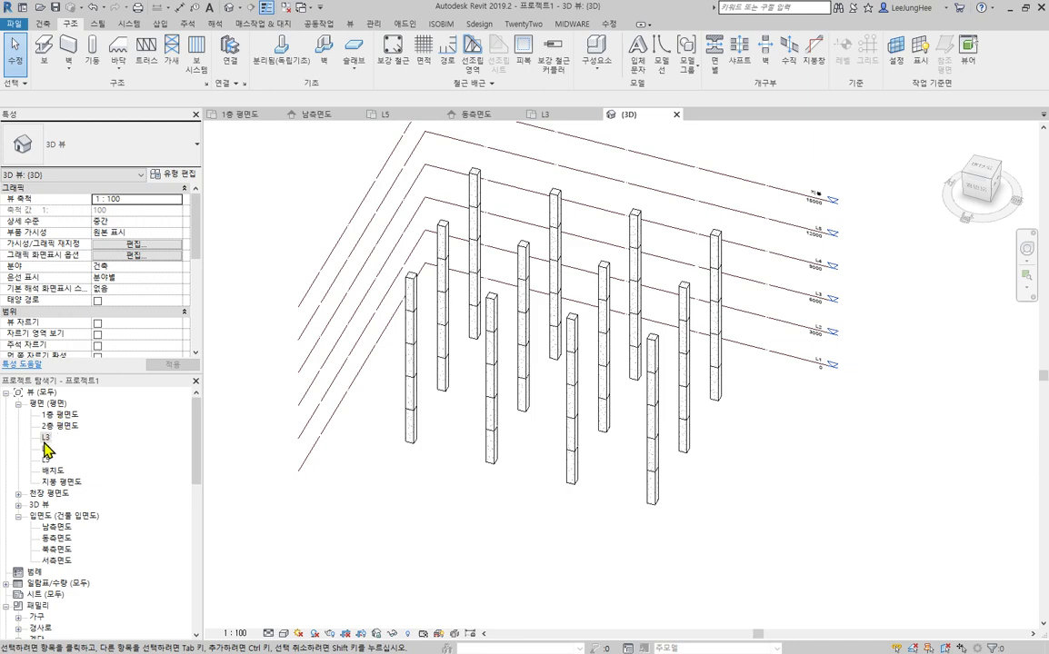
# Step: On the L3 plan, load the beam family 콘크리트-직사각형 보.rfa from the 구조 프레임 > 콘크리트 library folder
pyautogui.doubleClick(45, 437)
pyautogui.moveTo(517, 435); pyautogui.dragTo(667, 416, button='middle')
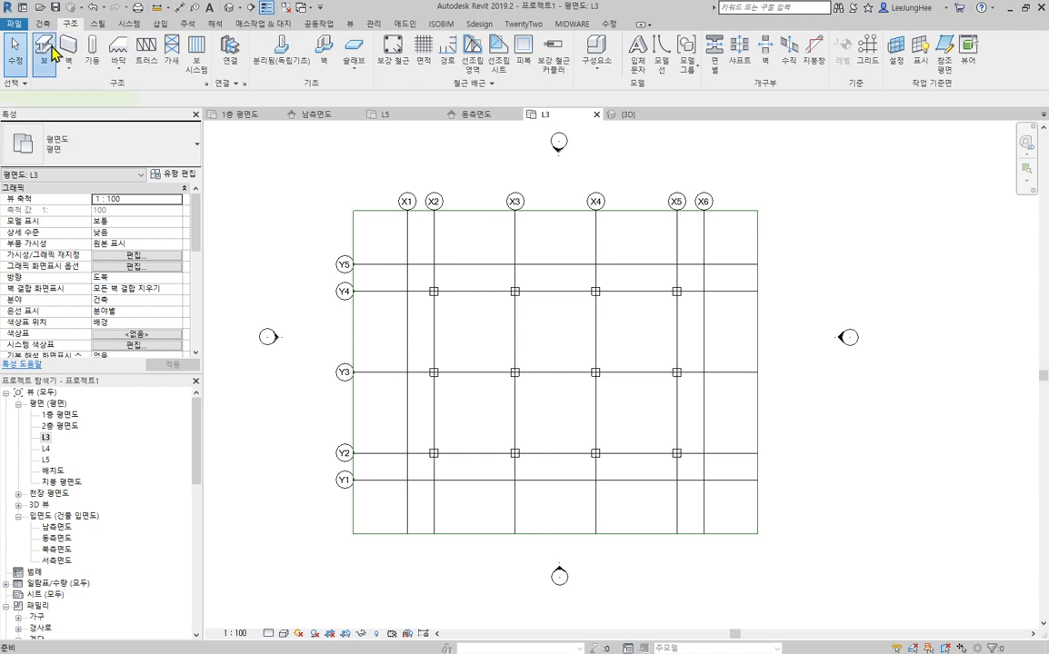
pyautogui.click(52, 52)
pyautogui.click(150, 141)
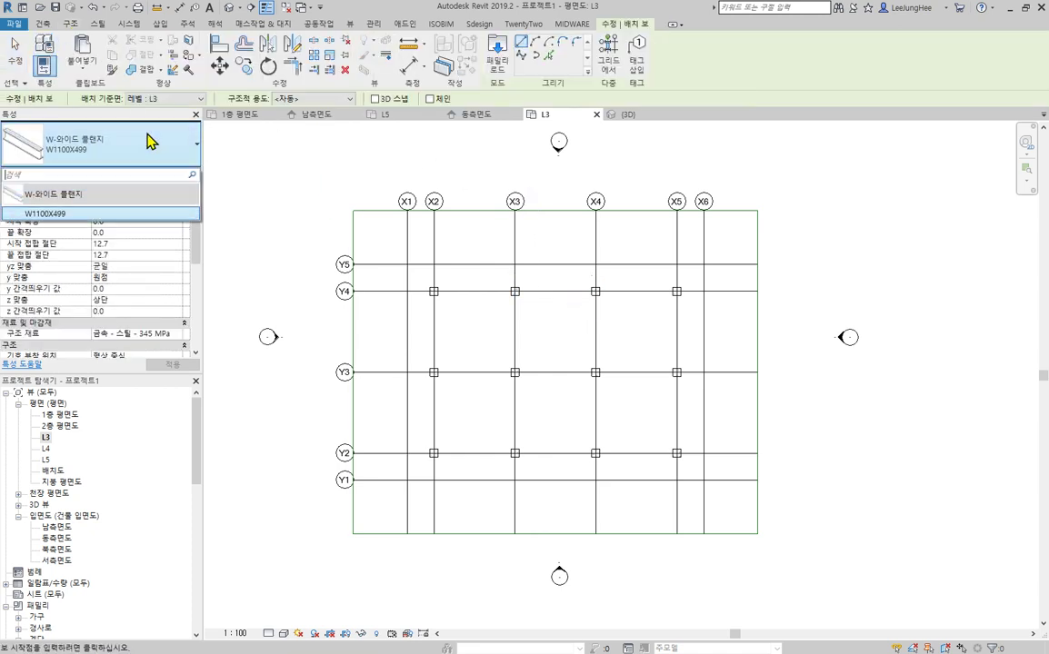
pyautogui.click(150, 143)
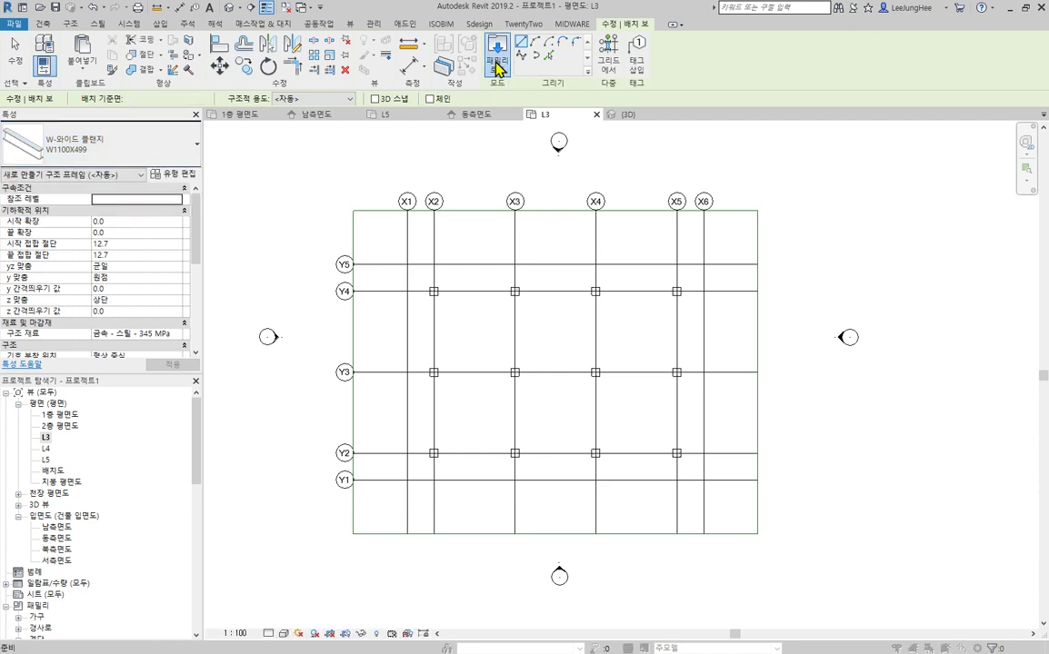
pyautogui.click(498, 63)
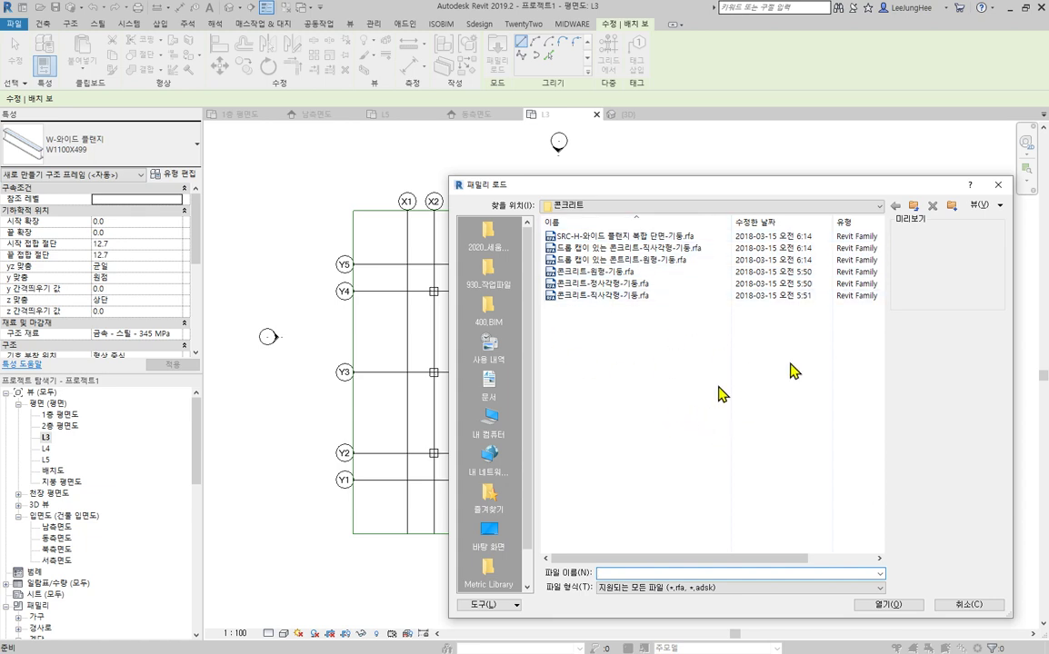
pyautogui.click(914, 206)
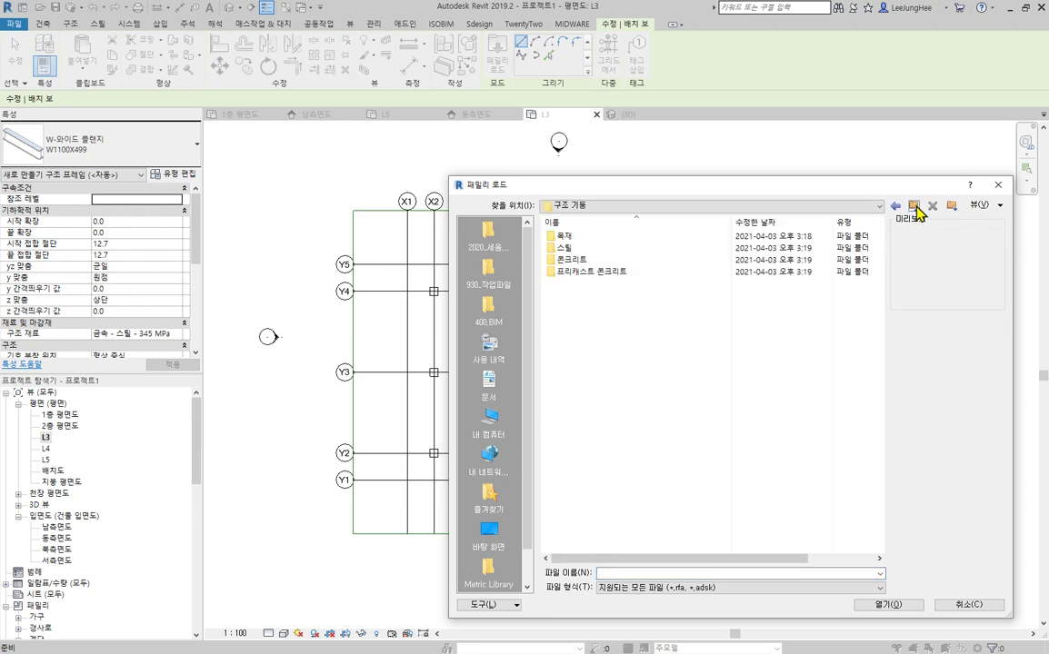
pyautogui.click(916, 207)
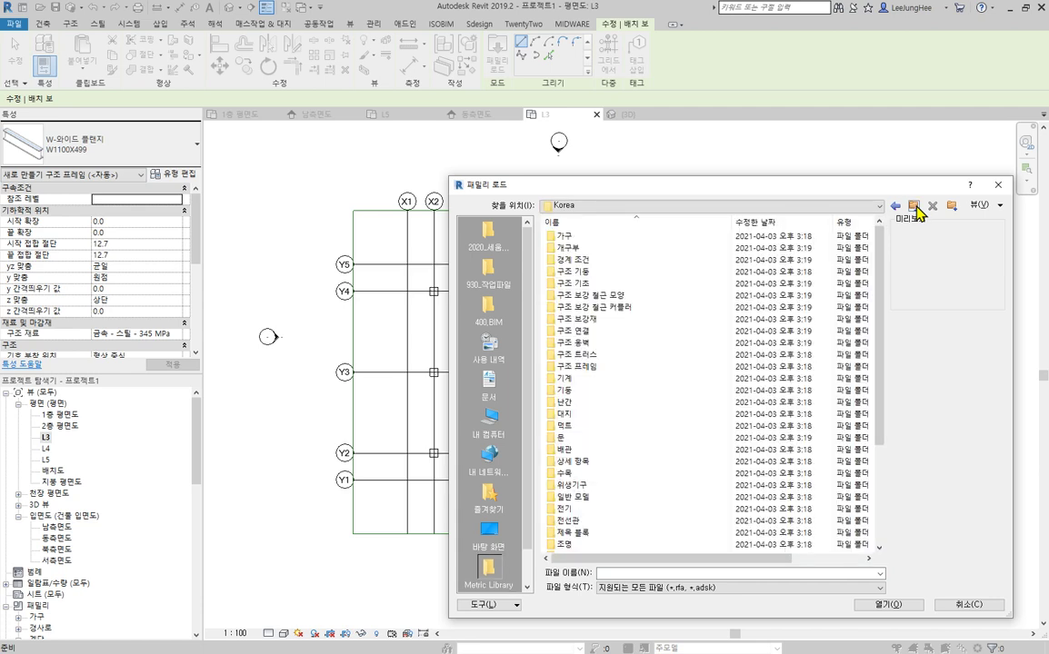
pyautogui.doubleClick(596, 368)
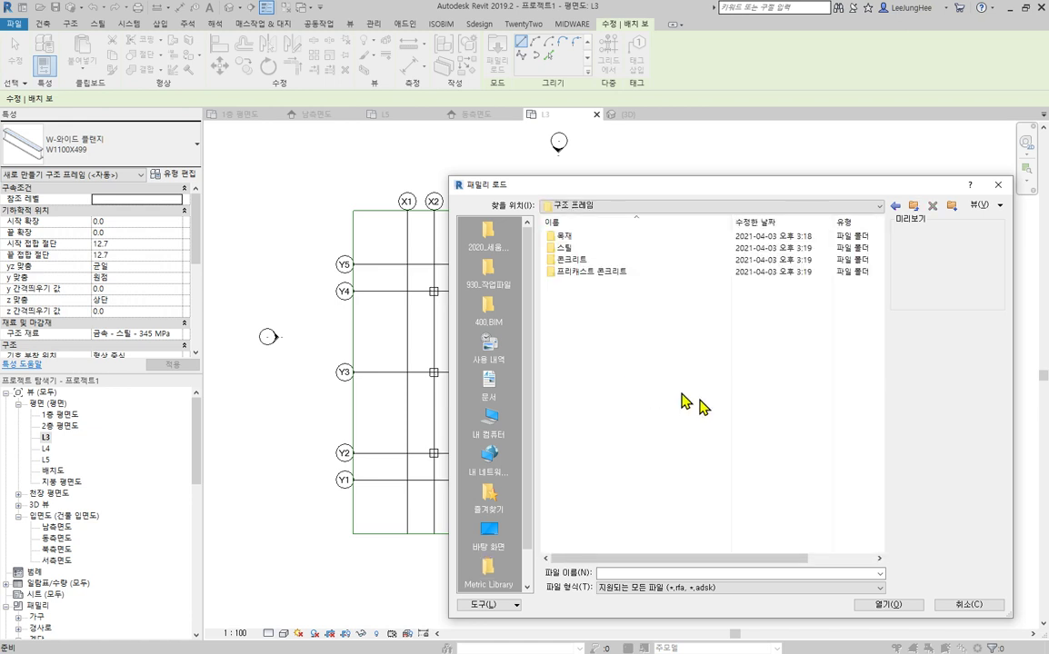
pyautogui.doubleClick(569, 260)
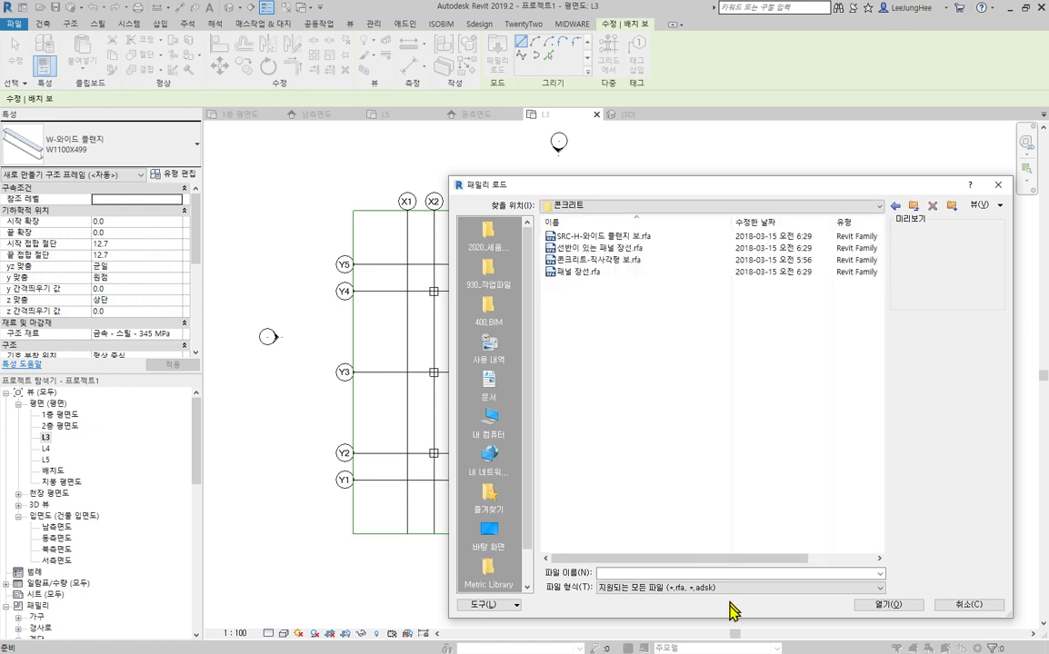
pyautogui.click(627, 260)
pyautogui.click(904, 604)
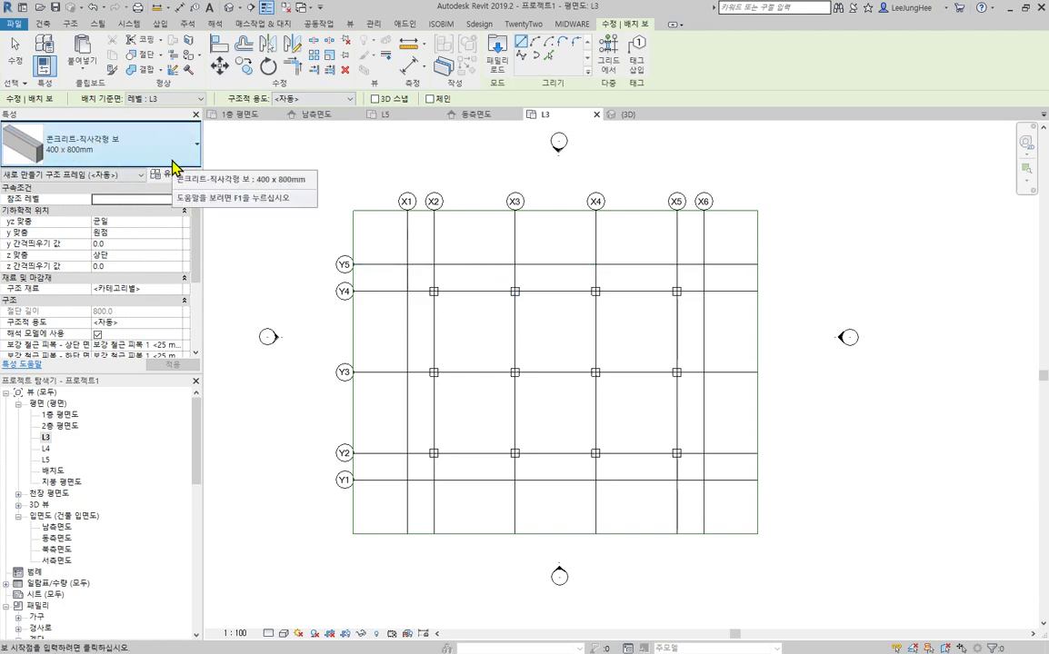
# Step: Duplicate the 400 x 800mm beam type as 400x600 and set its h to 600
pyautogui.click(179, 175)
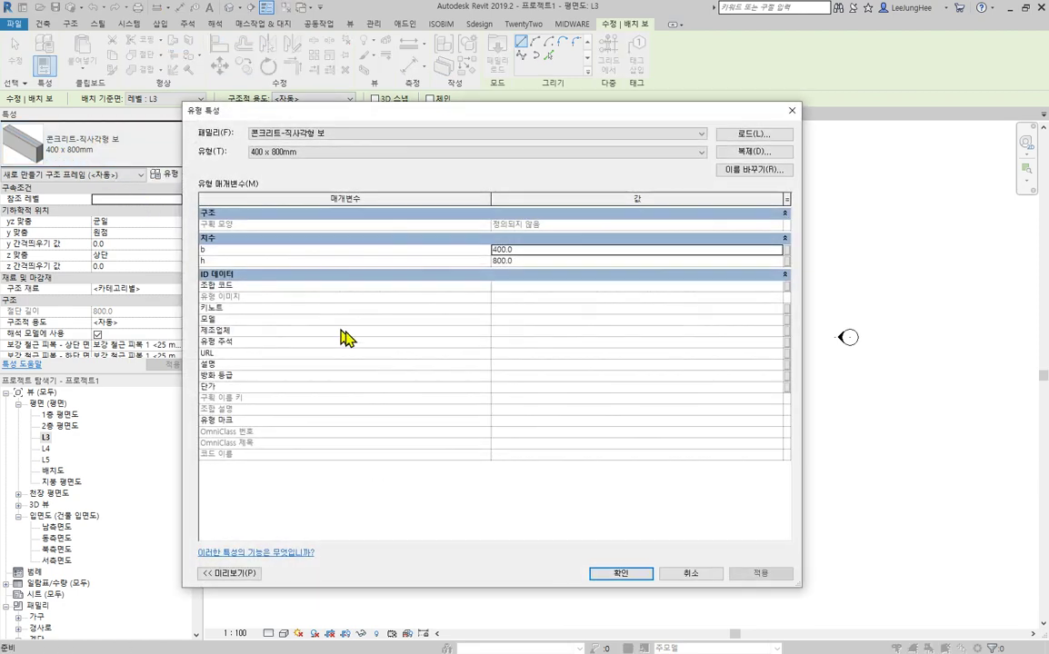
pyautogui.click(752, 154)
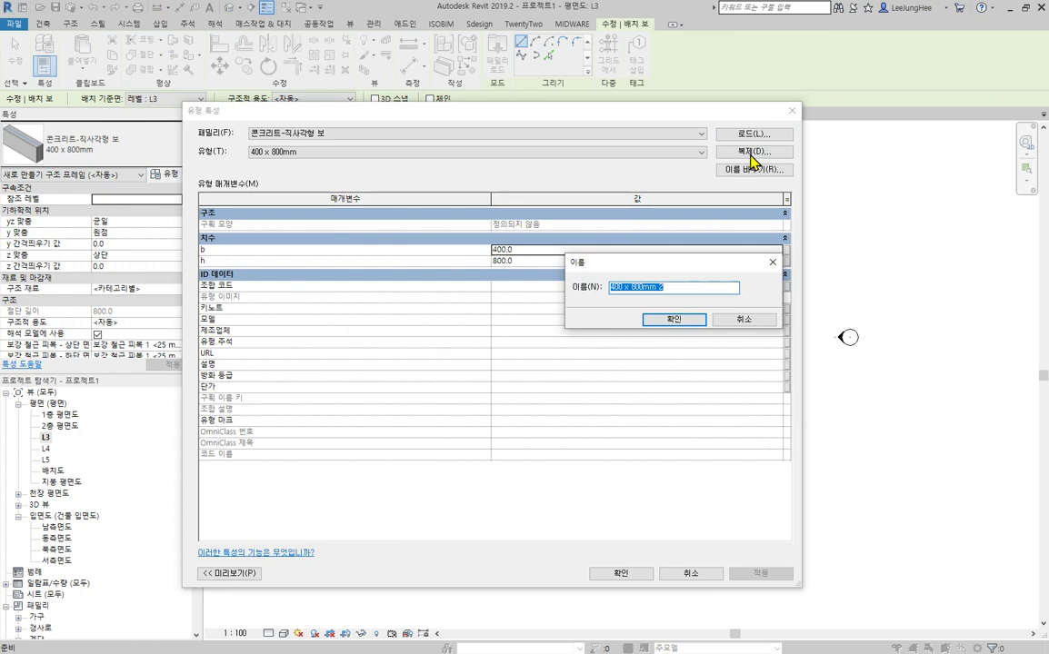
pyautogui.write('400x600')
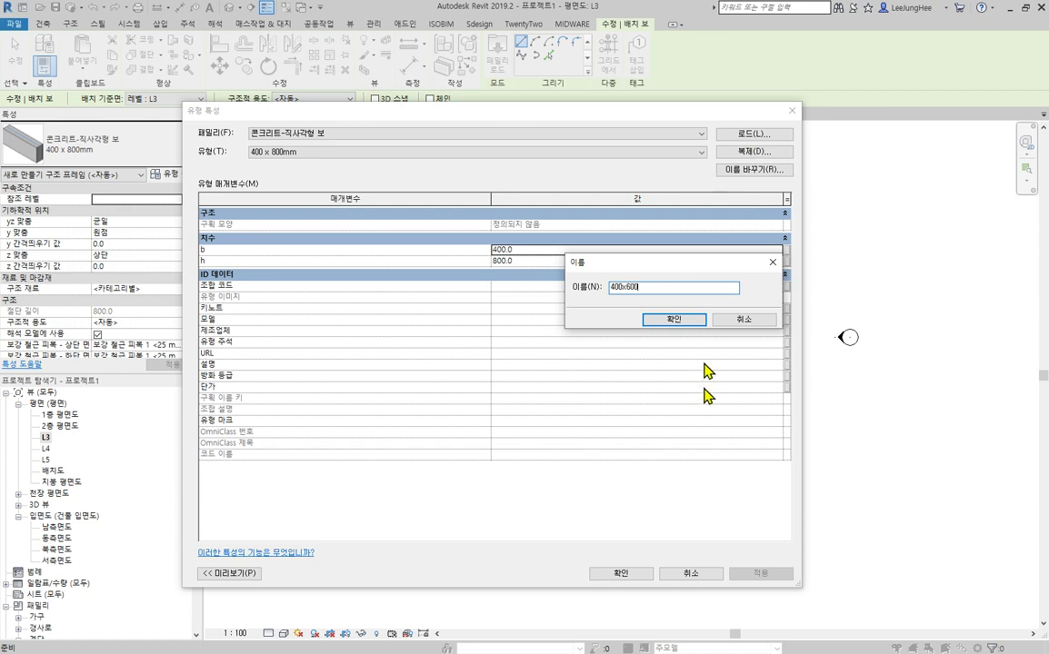
pyautogui.click(673, 321)
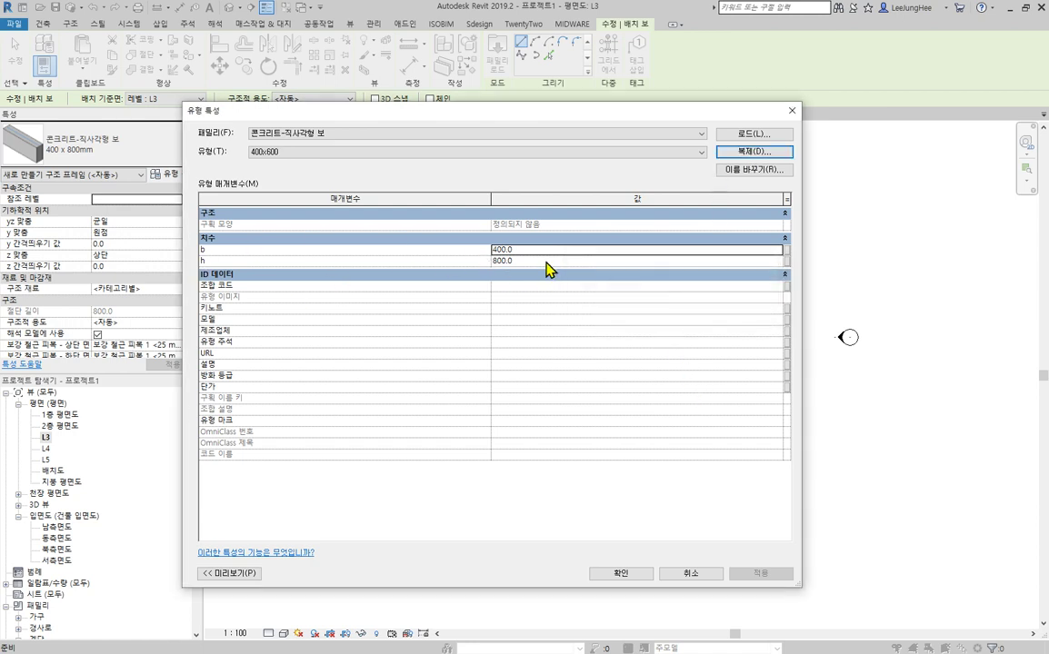
pyautogui.click(544, 262)
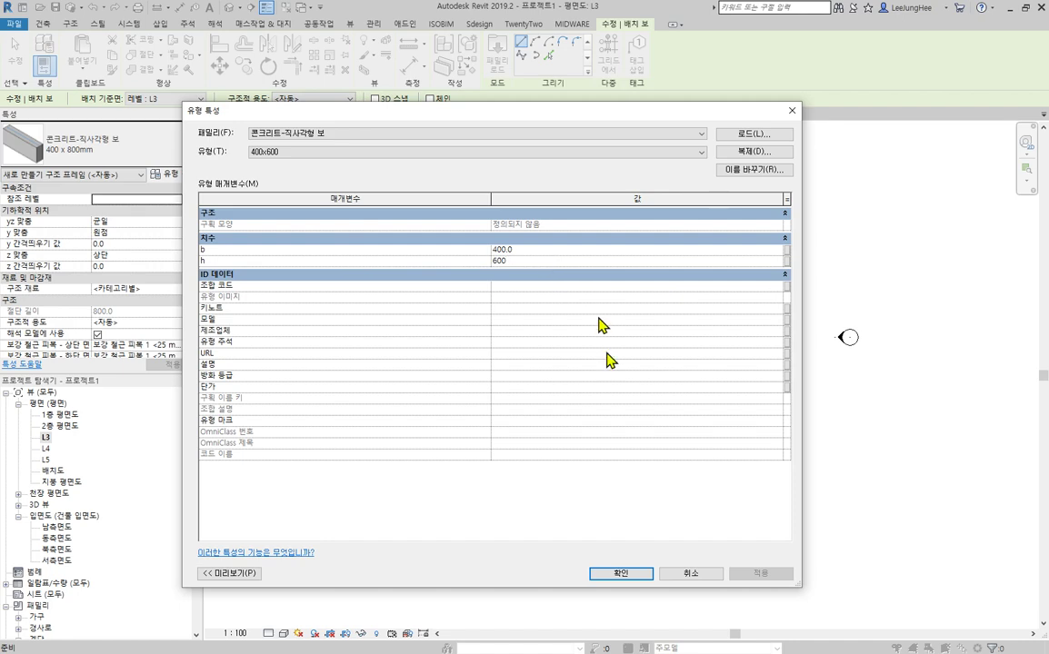
pyautogui.click(625, 574)
pyautogui.click(643, 575)
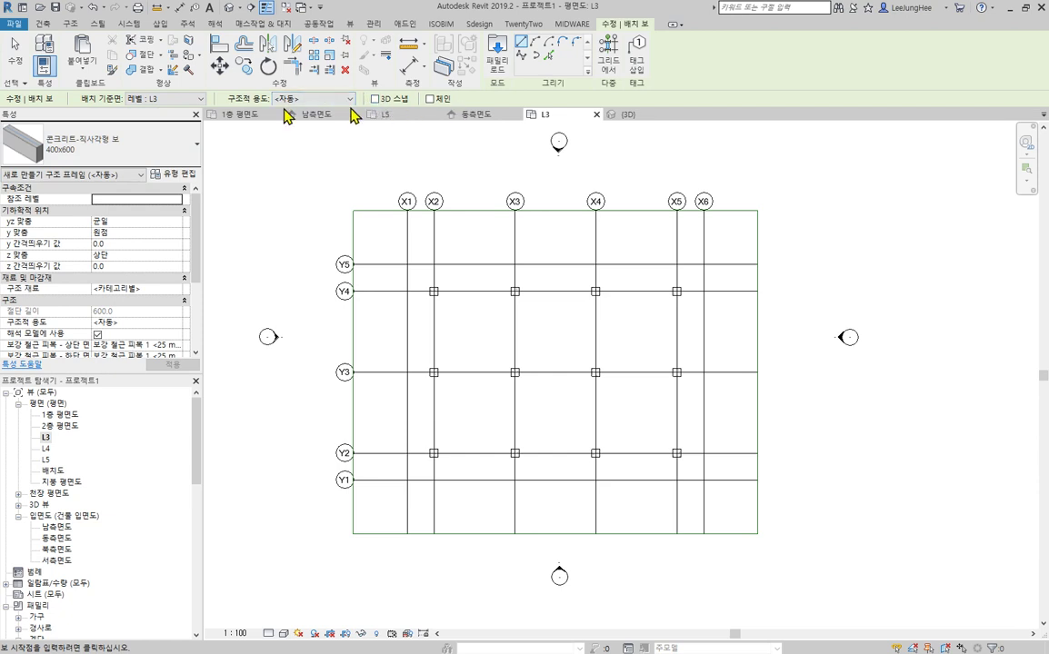
# Step: Place 400x600 beams at L3 along grids X2–X5 and Y2–Y4 between the columns, using placement on grids
pyautogui.click(610, 60)
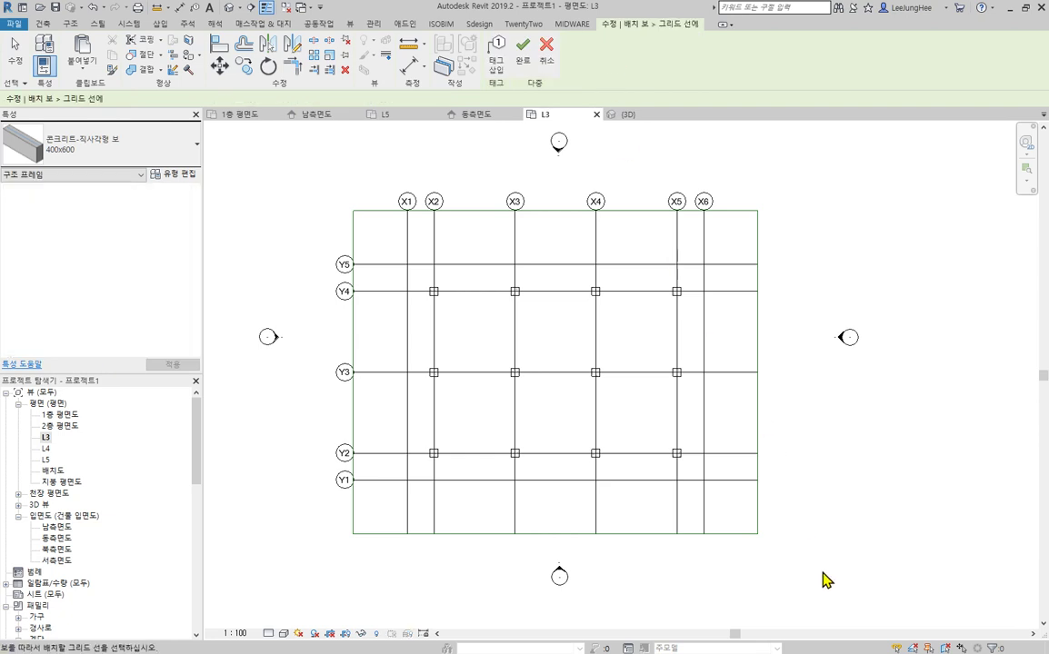
pyautogui.moveTo(689, 465); pyautogui.dragTo(422, 282)
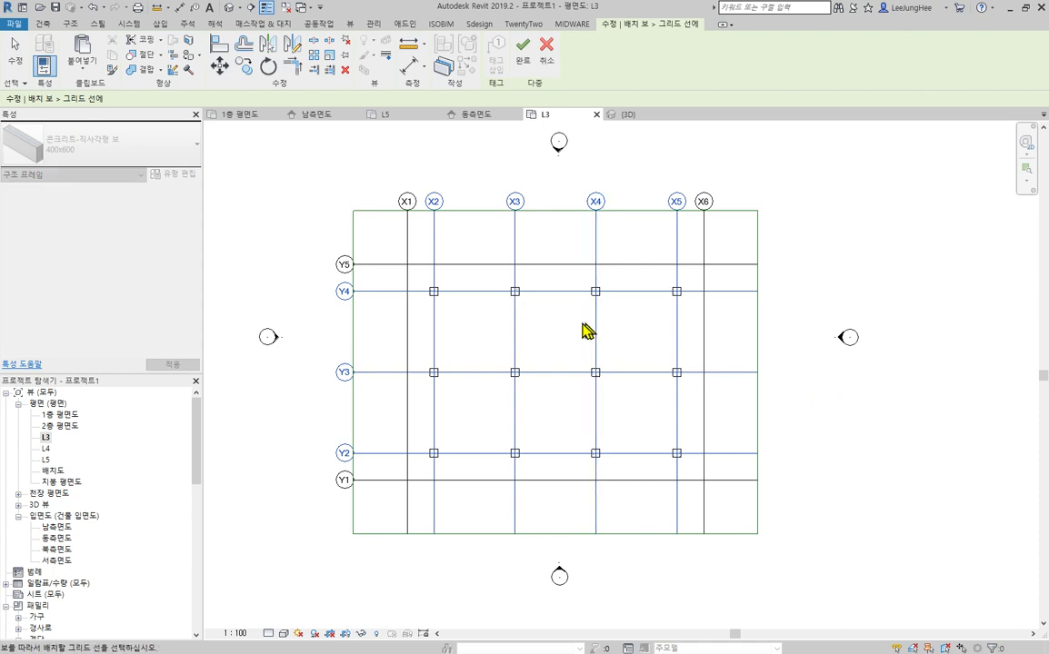
pyautogui.scroll(3, 545, 337)
pyautogui.scroll(-3, 545, 337)
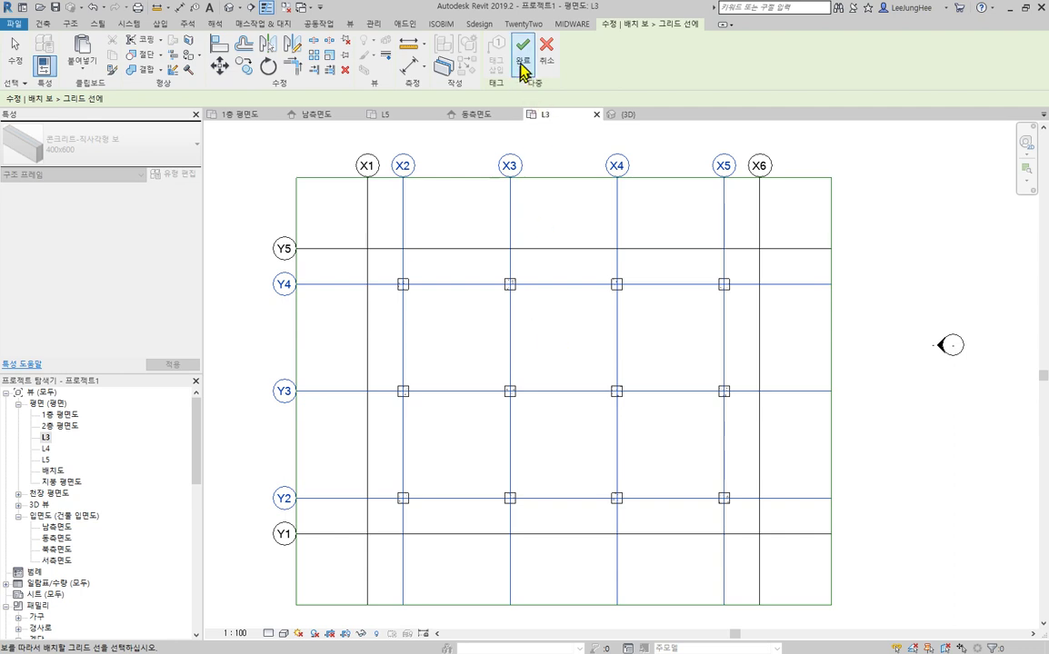
pyautogui.click(523, 64)
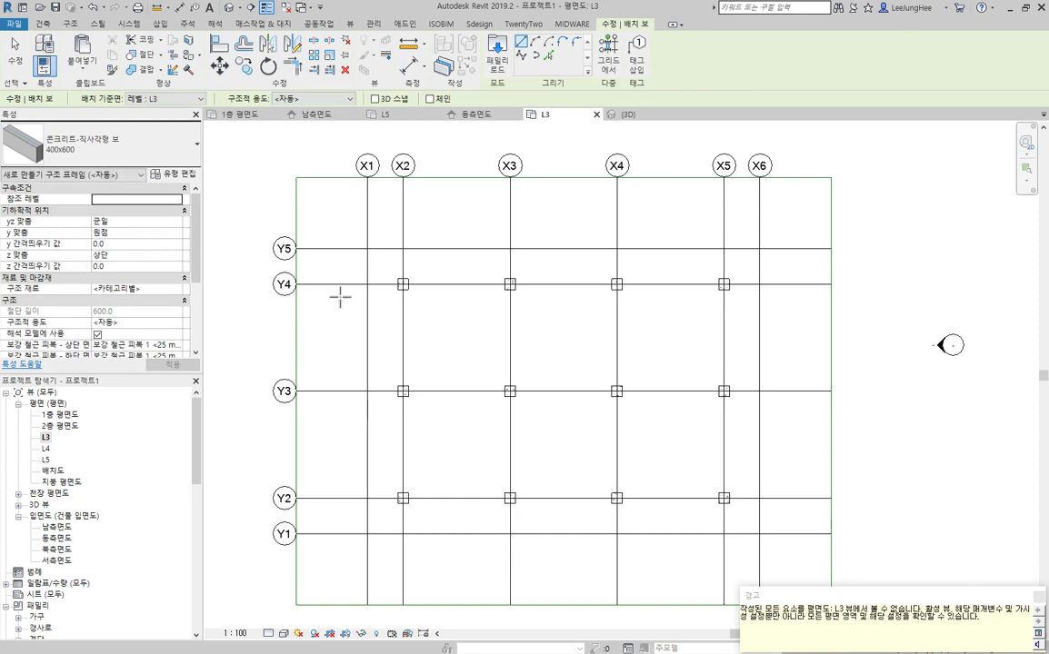
pyautogui.click(235, 12)
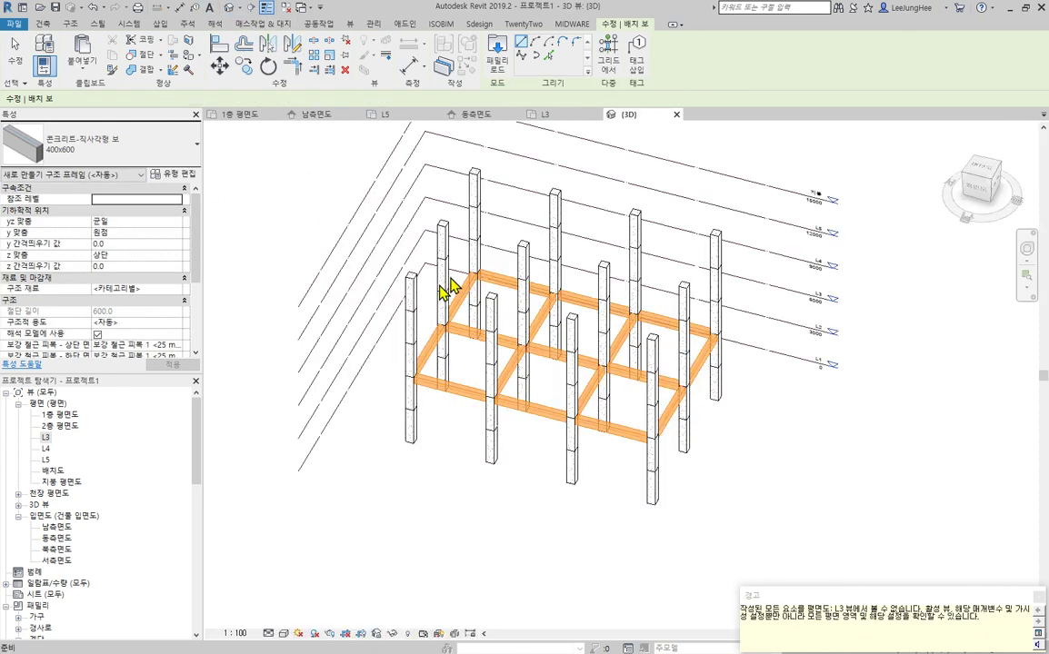
pyautogui.press('Escape')
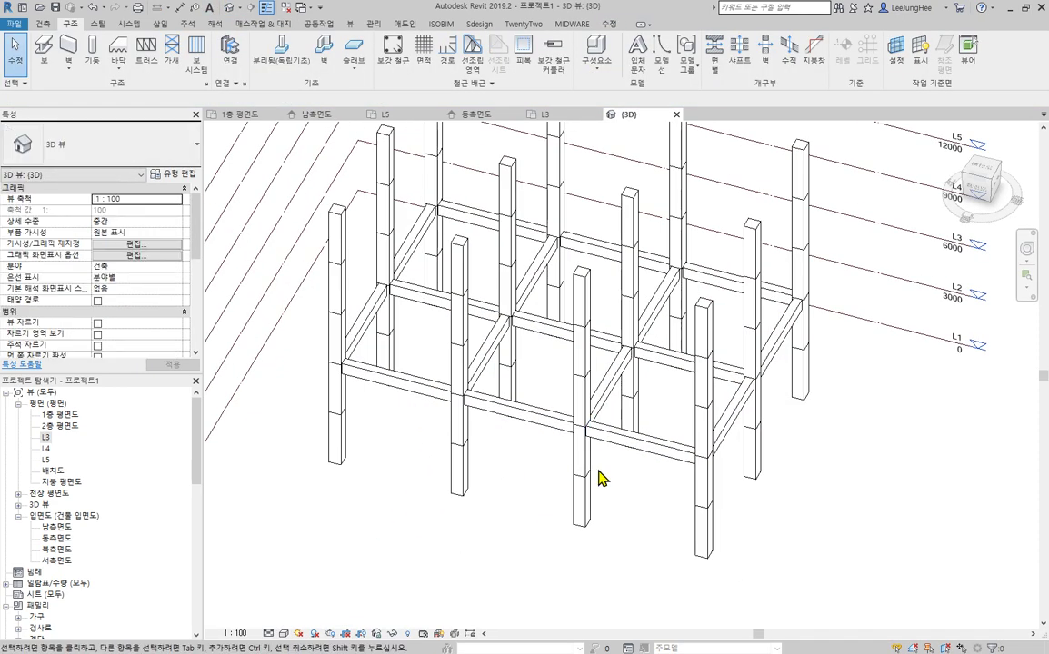
pyautogui.keyDown('shift'); pyautogui.moveTo(838, 543); pyautogui.dragTo(655, 346, button='middle'); pyautogui.keyUp('shift')
# Step: Copy all the 400x600 beams at L3 and paste them aligned to levels L2, L4, L5 and 지붕
pyautogui.click(550, 116)
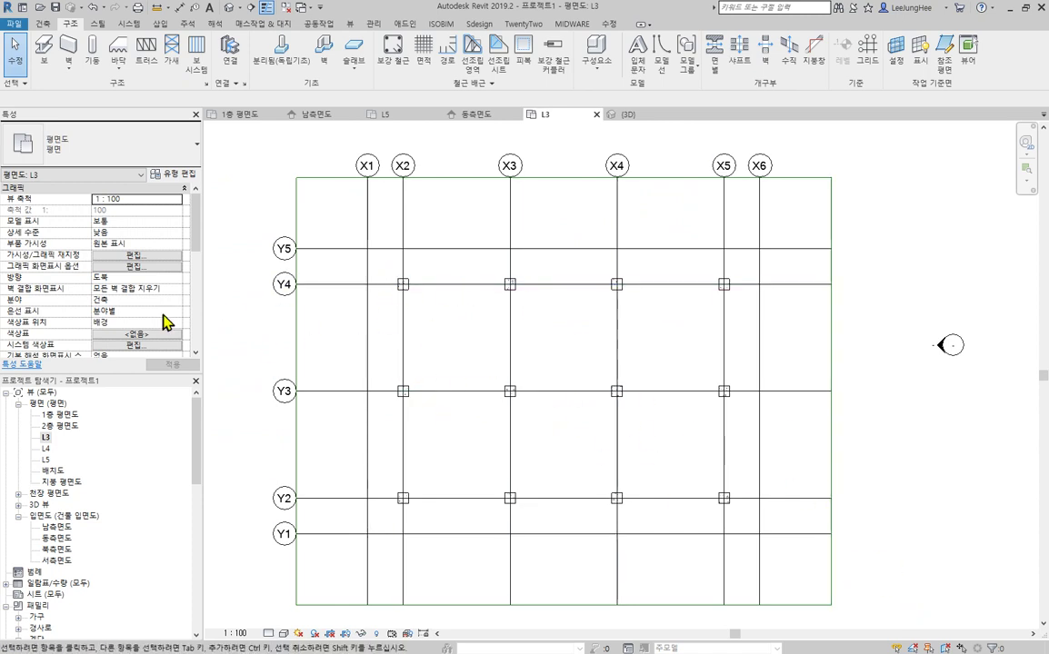
pyautogui.moveTo(937, 247); pyautogui.dragTo(912, 250, button='middle')
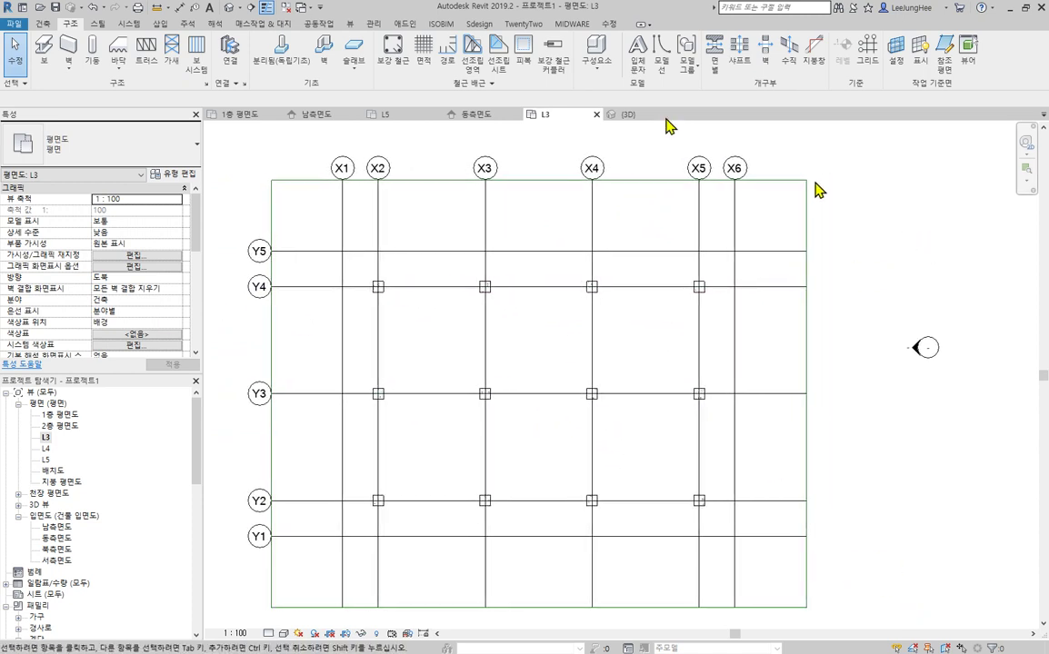
pyautogui.click(625, 115)
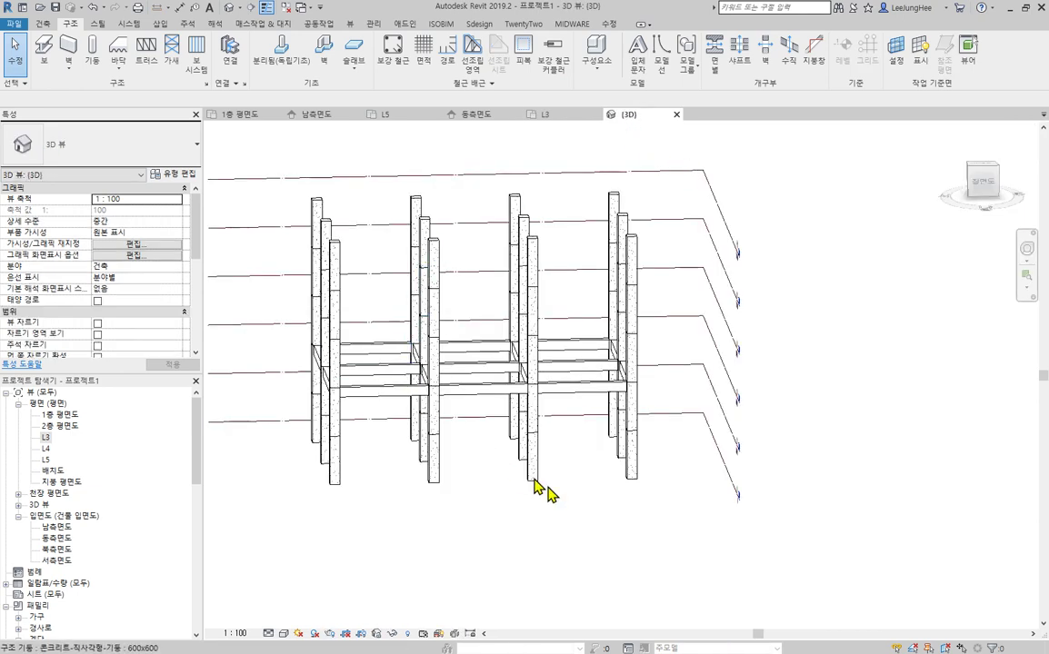
pyautogui.keyDown('shift'); pyautogui.moveTo(544, 491); pyautogui.dragTo(536, 427, button='middle'); pyautogui.keyUp('shift')
pyautogui.moveTo(266, 329); pyautogui.dragTo(659, 389)
pyautogui.keyDown('shift'); pyautogui.moveTo(863, 402); pyautogui.dragTo(889, 449, button='middle'); pyautogui.keyUp('shift')
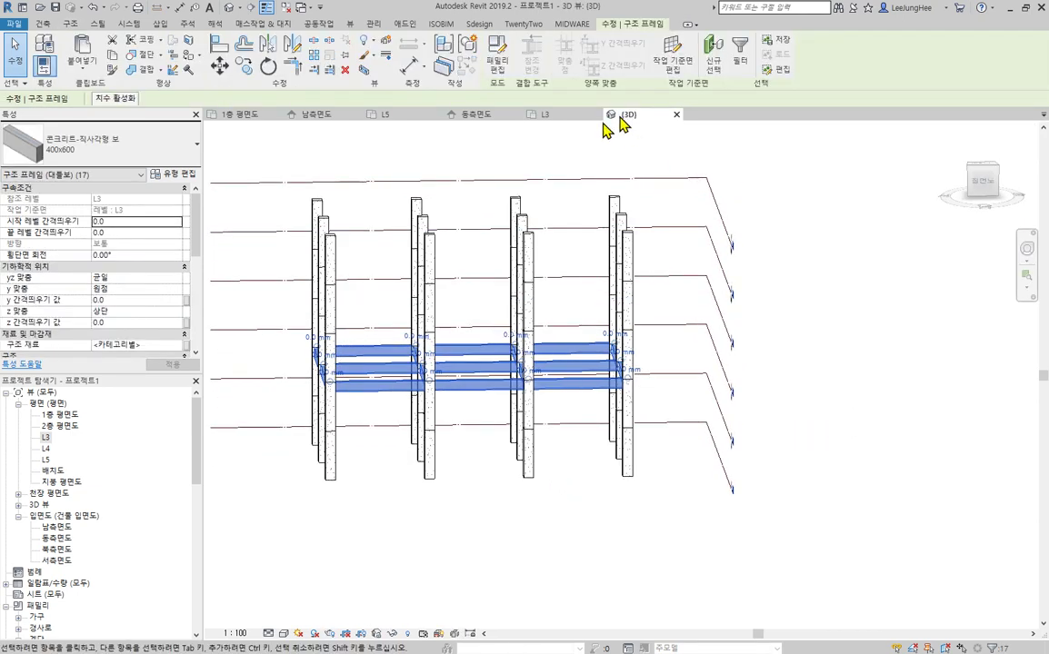
pyautogui.click(548, 118)
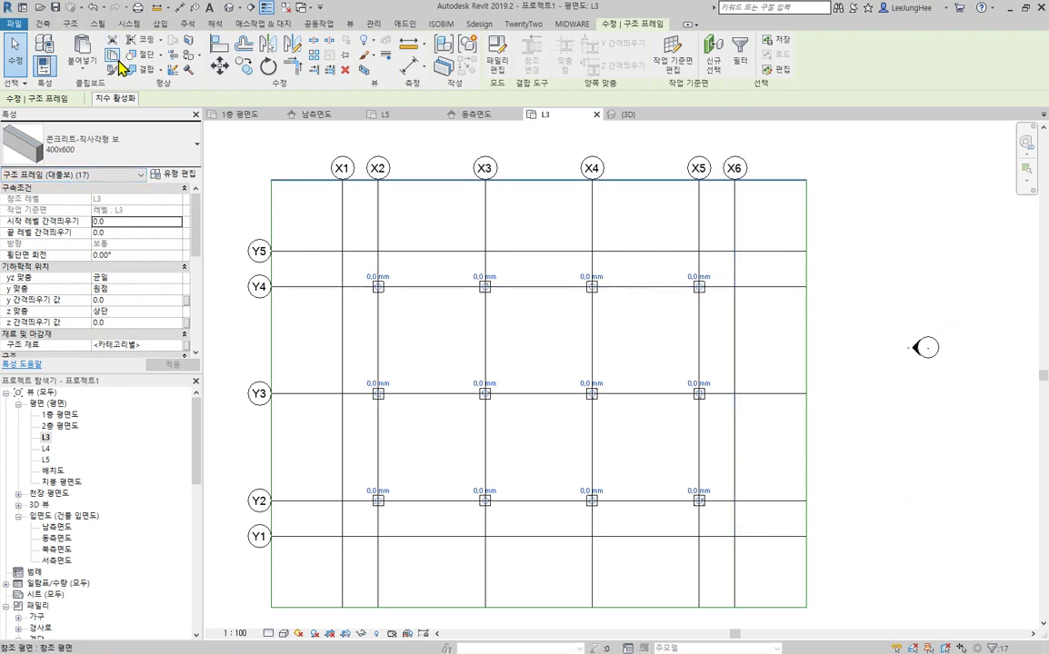
pyautogui.click(82, 68)
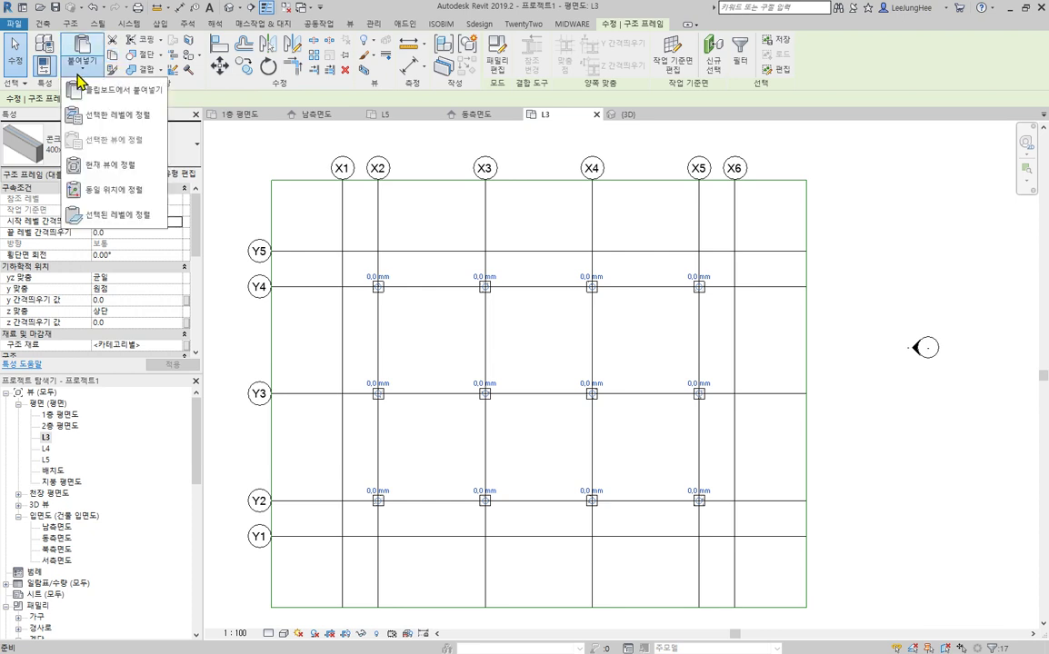
pyautogui.click(119, 116)
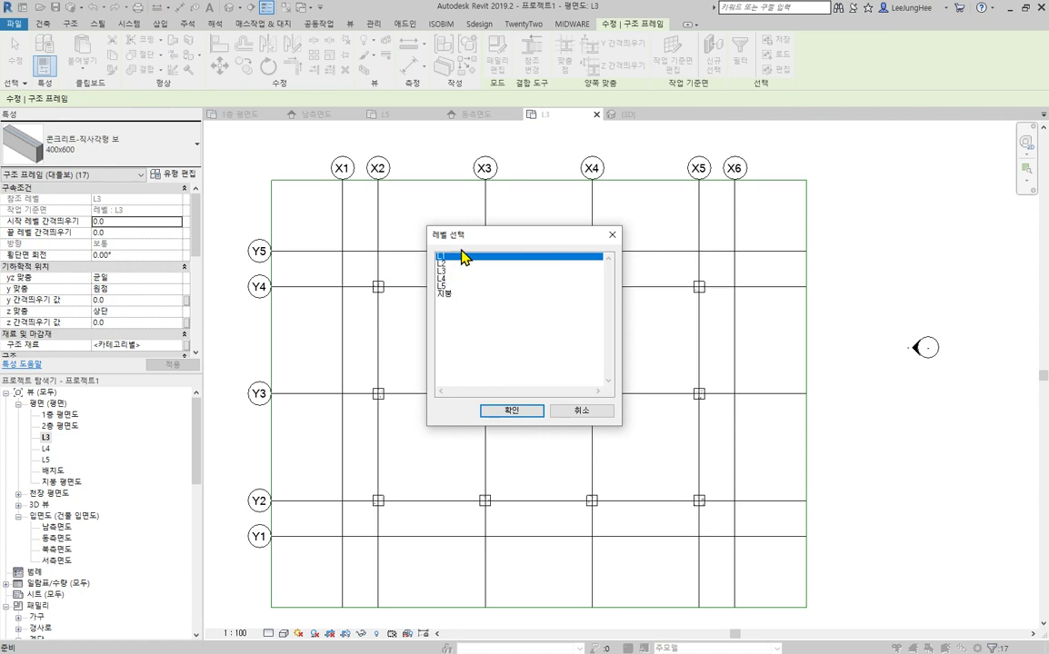
pyautogui.click(460, 264)
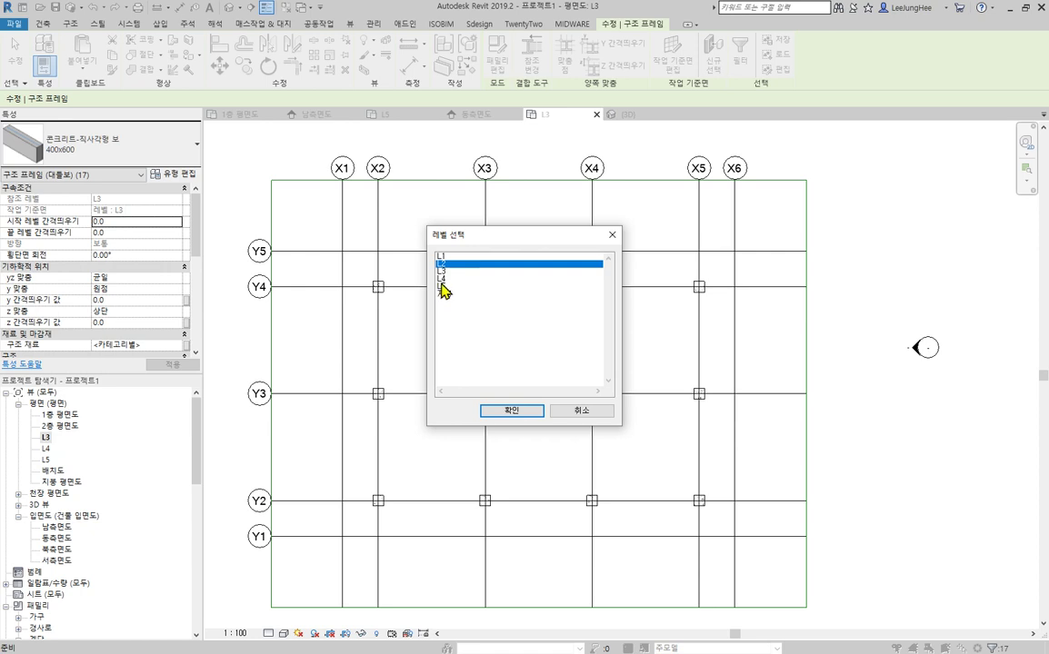
pyautogui.keyDown('ctrl'); pyautogui.click(446, 280); pyautogui.keyUp('ctrl')
pyautogui.keyDown('ctrl'); pyautogui.click(460, 286); pyautogui.keyUp('ctrl')
pyautogui.keyDown('ctrl'); pyautogui.click(467, 294); pyautogui.keyUp('ctrl')
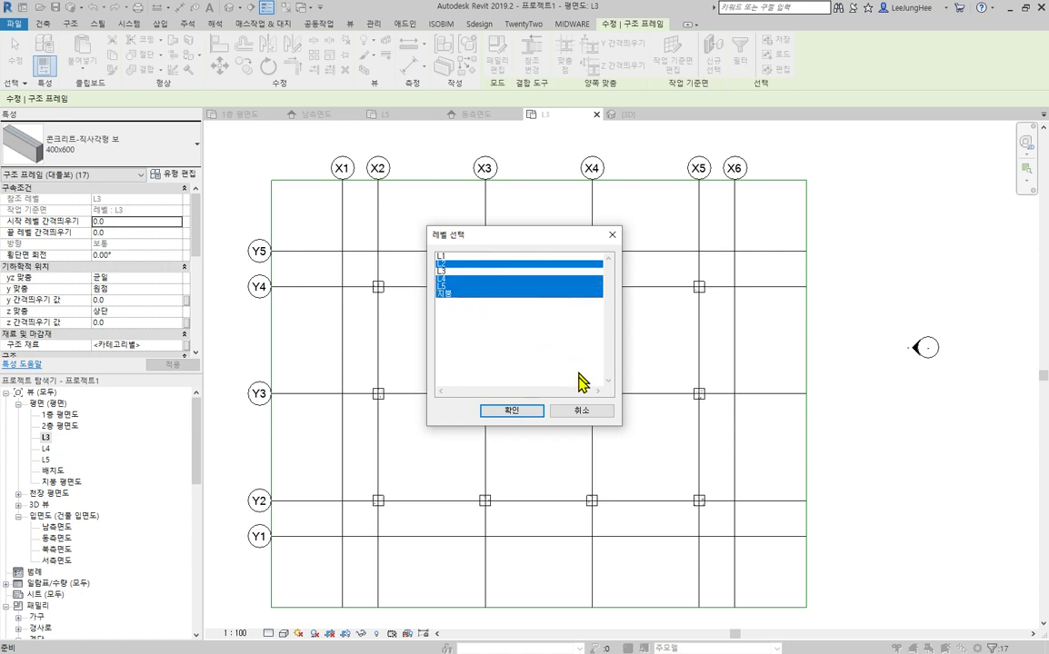
pyautogui.click(531, 411)
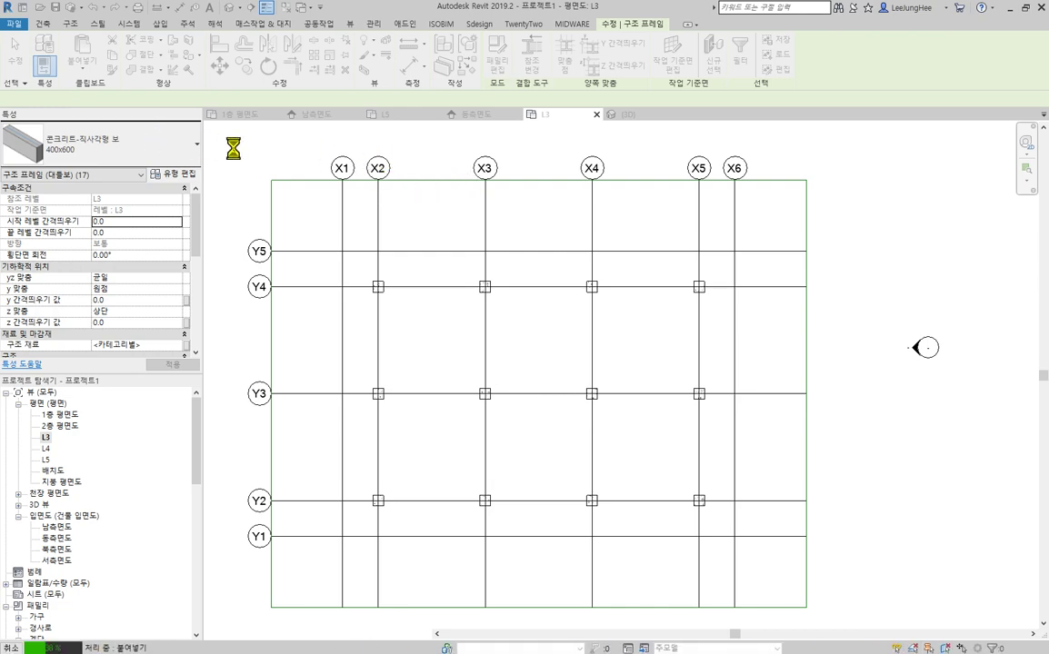
# Step: In the 3D view, edit the structural material of the L1 corner column at X2-Y2 and set its surface foreground pattern to none
pyautogui.click(233, 7)
pyautogui.click(247, 28)
pyautogui.press('Escape')
pyautogui.keyDown('shift'); pyautogui.moveTo(779, 407); pyautogui.dragTo(839, 561, button='middle'); pyautogui.keyUp('shift')
pyautogui.moveTo(782, 497); pyautogui.dragTo(760, 520, button='middle')
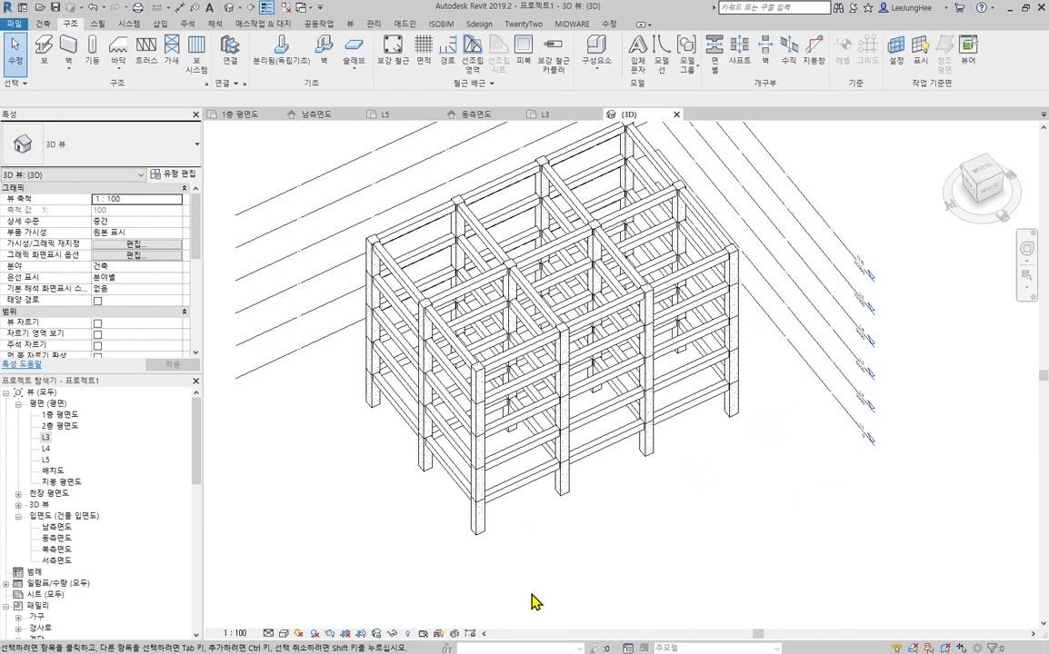
pyautogui.click(473, 518)
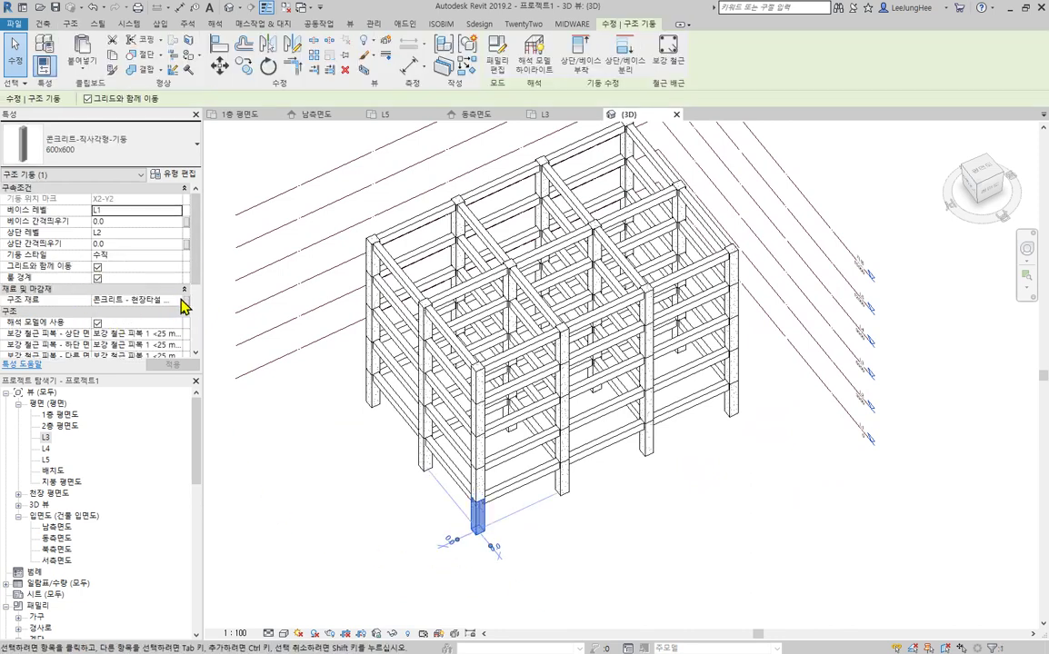
pyautogui.click(181, 301)
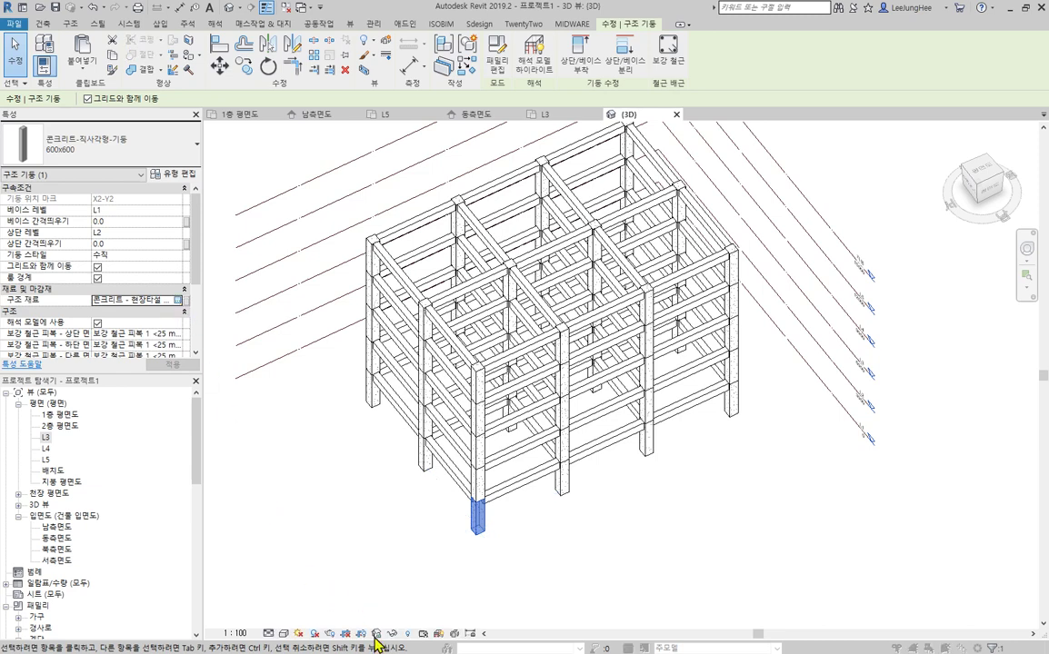
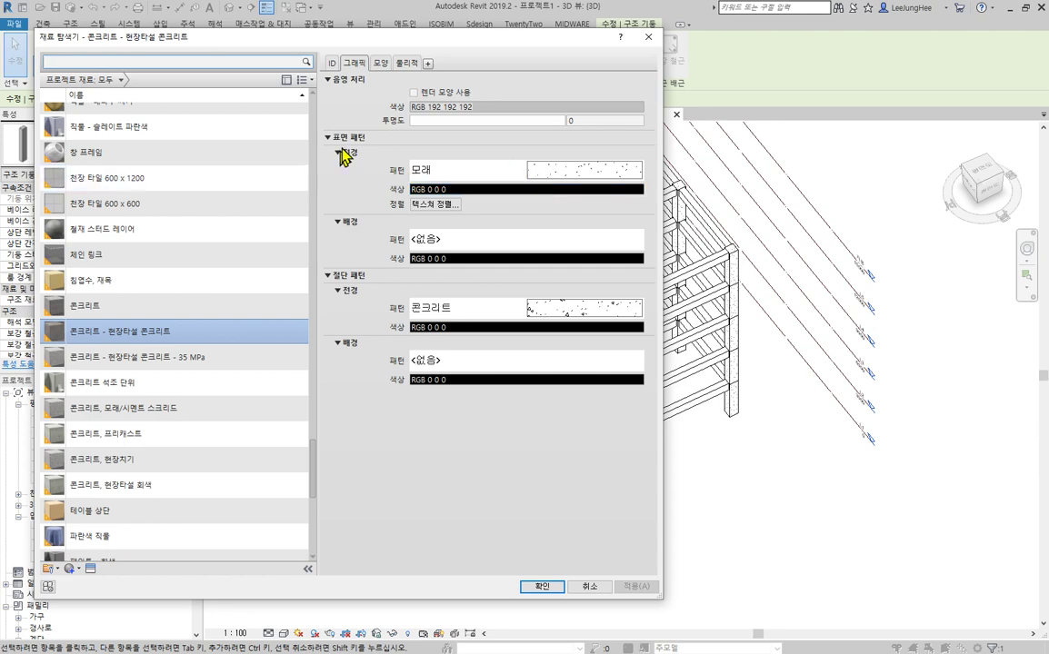
pyautogui.click(563, 177)
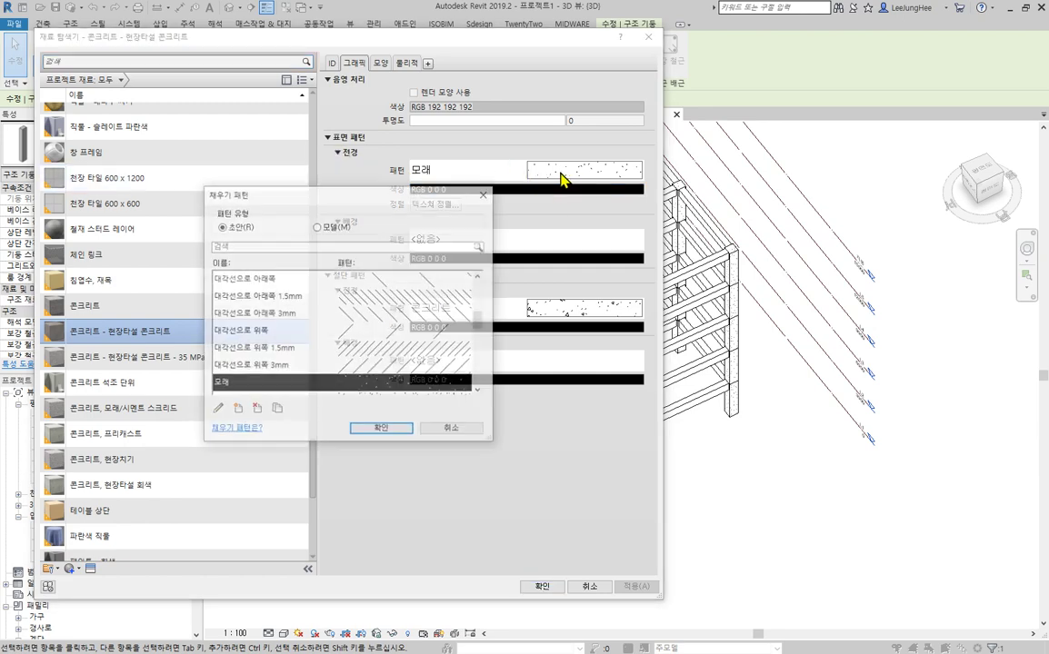
pyautogui.scroll(5, 295, 309)
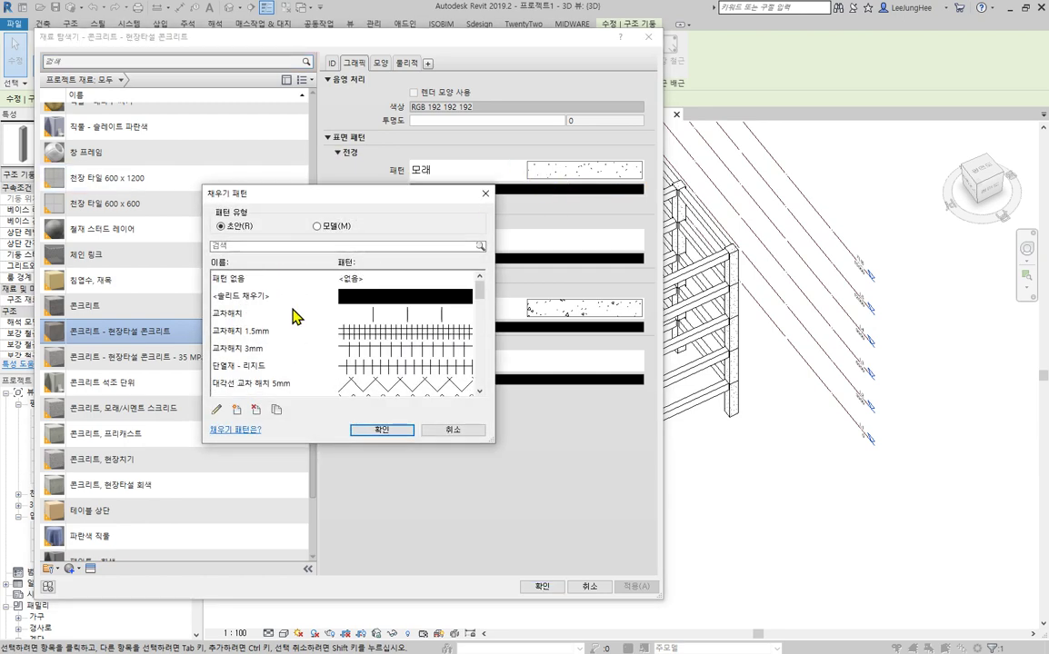
pyautogui.click(224, 282)
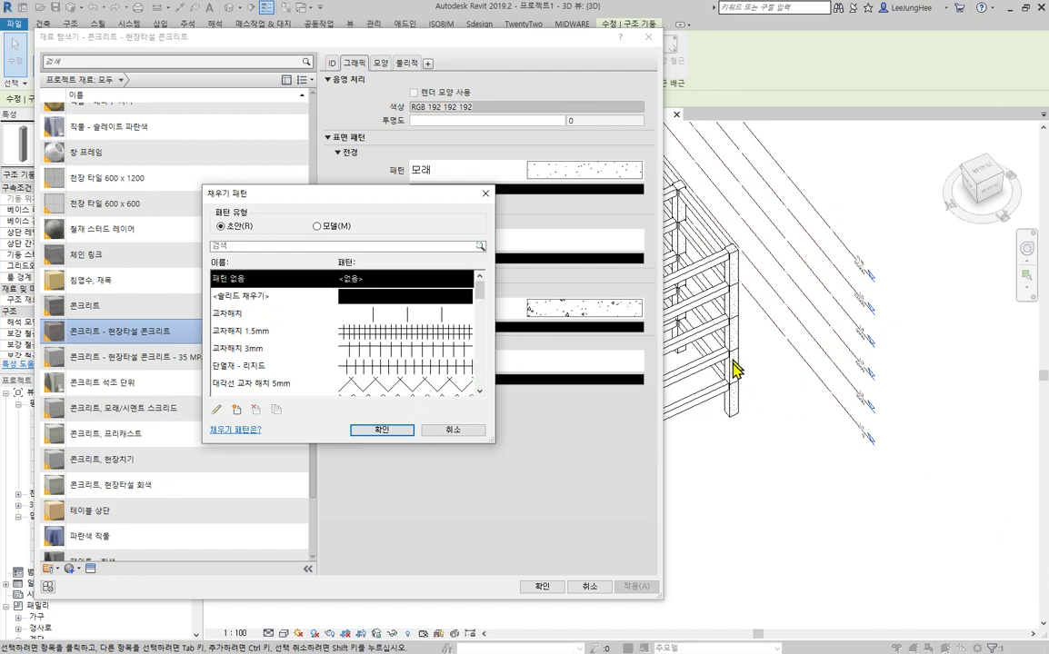
pyautogui.click(404, 436)
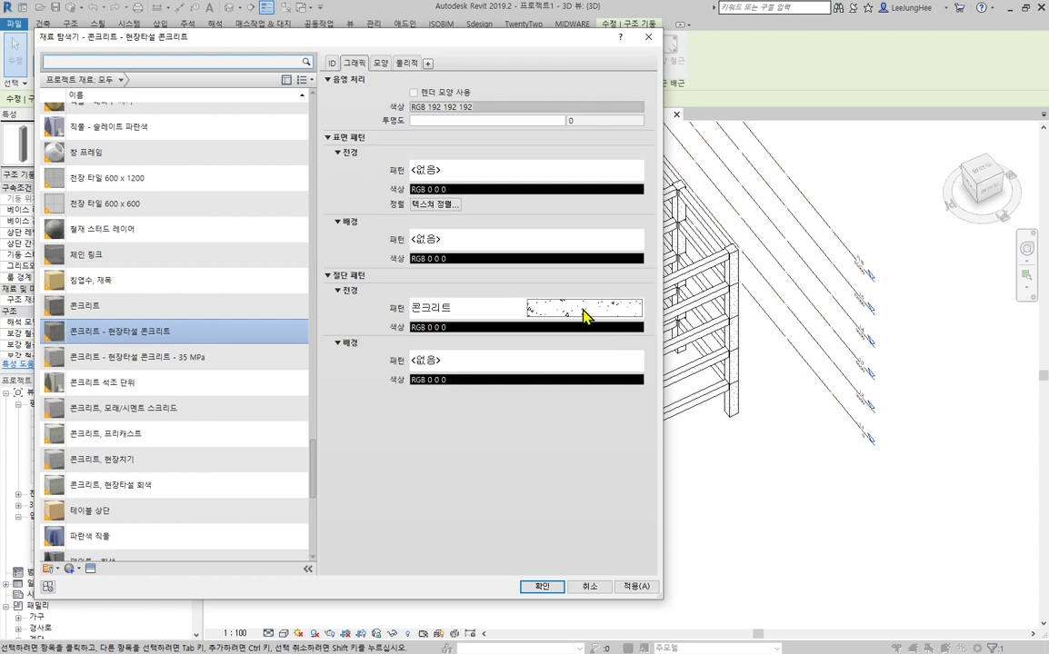
# Step: Set the cut background pattern of 콘크리트 - 현장타설 콘크리트 to solid fill in gray RGB 128 128 128
pyautogui.click(496, 362)
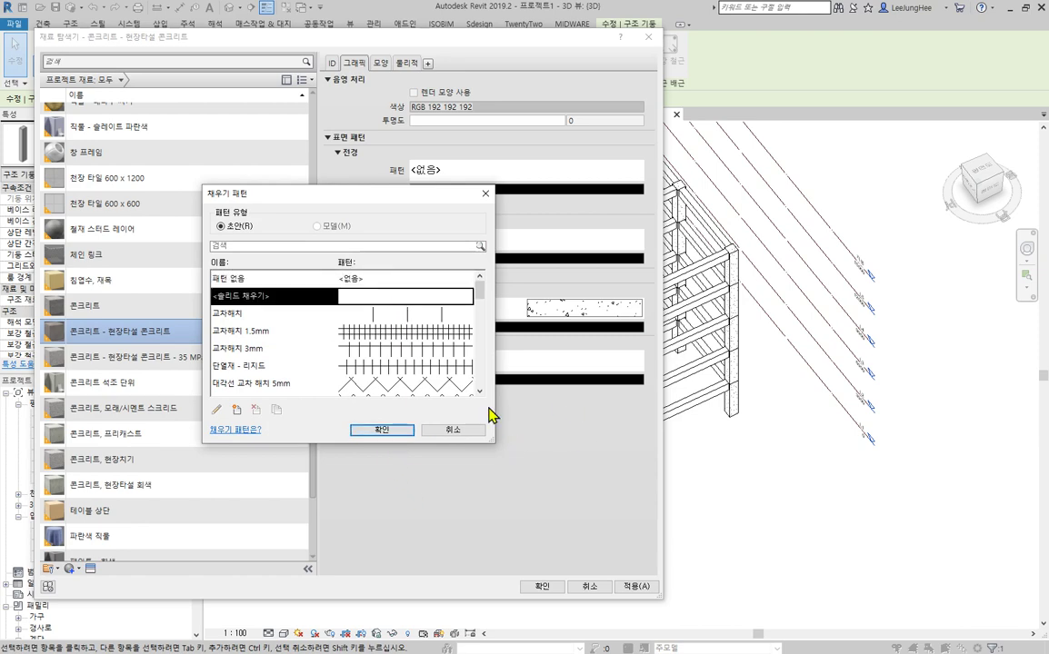
pyautogui.click(364, 430)
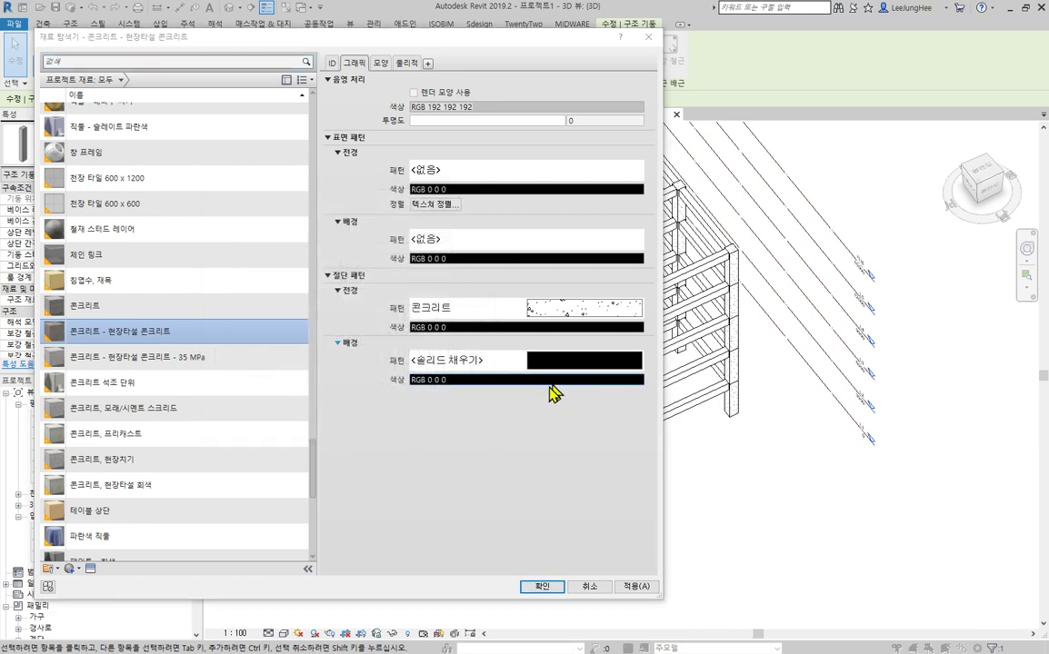
pyautogui.click(556, 380)
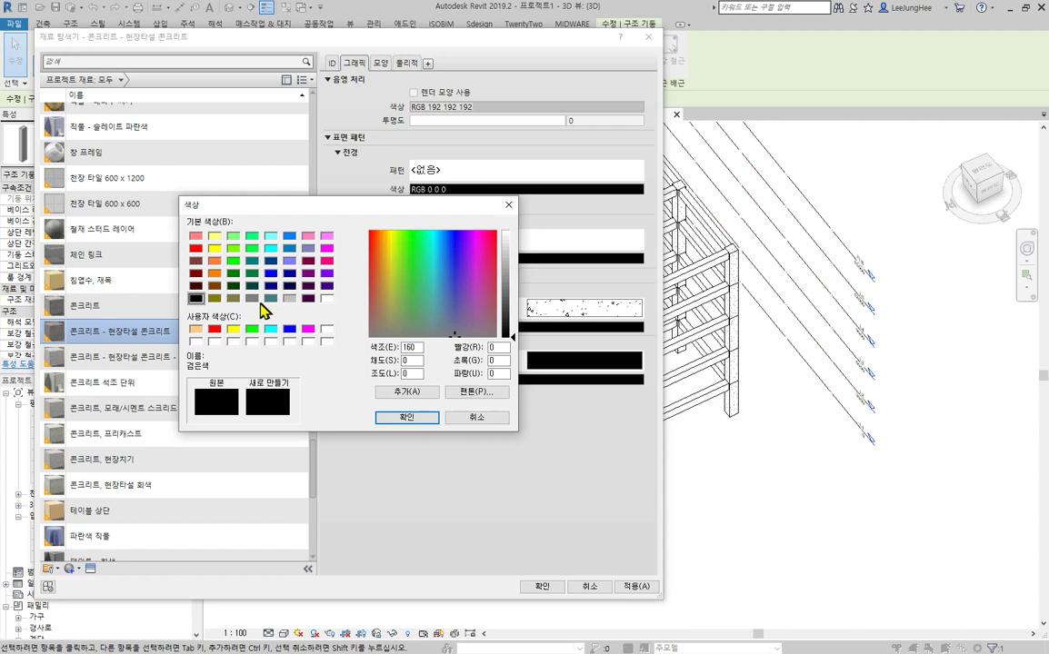
pyautogui.click(251, 298)
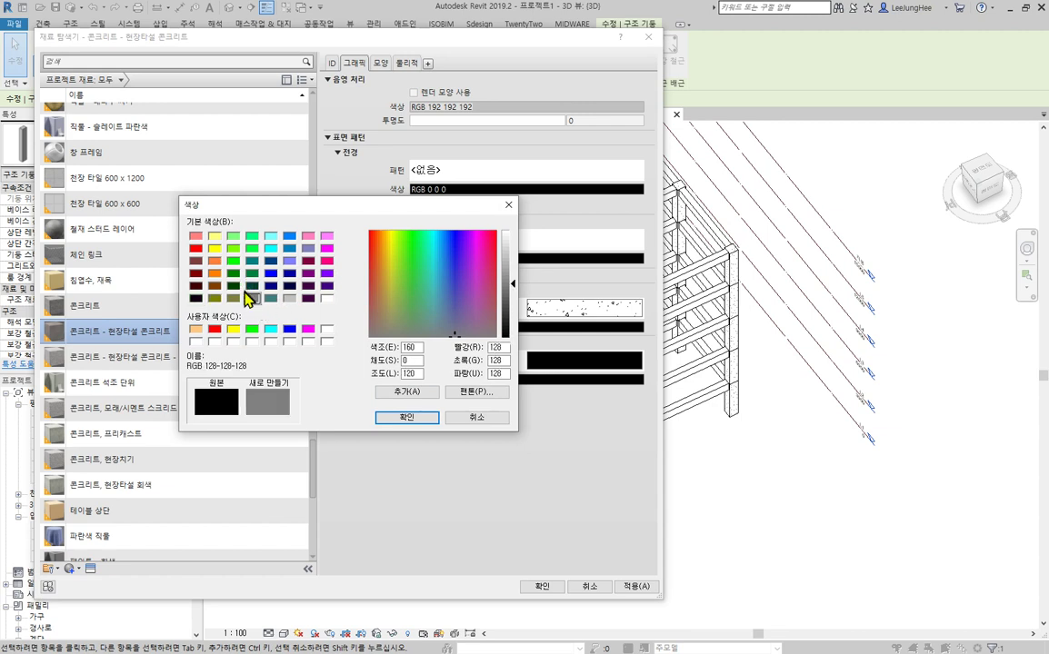
pyautogui.click(401, 419)
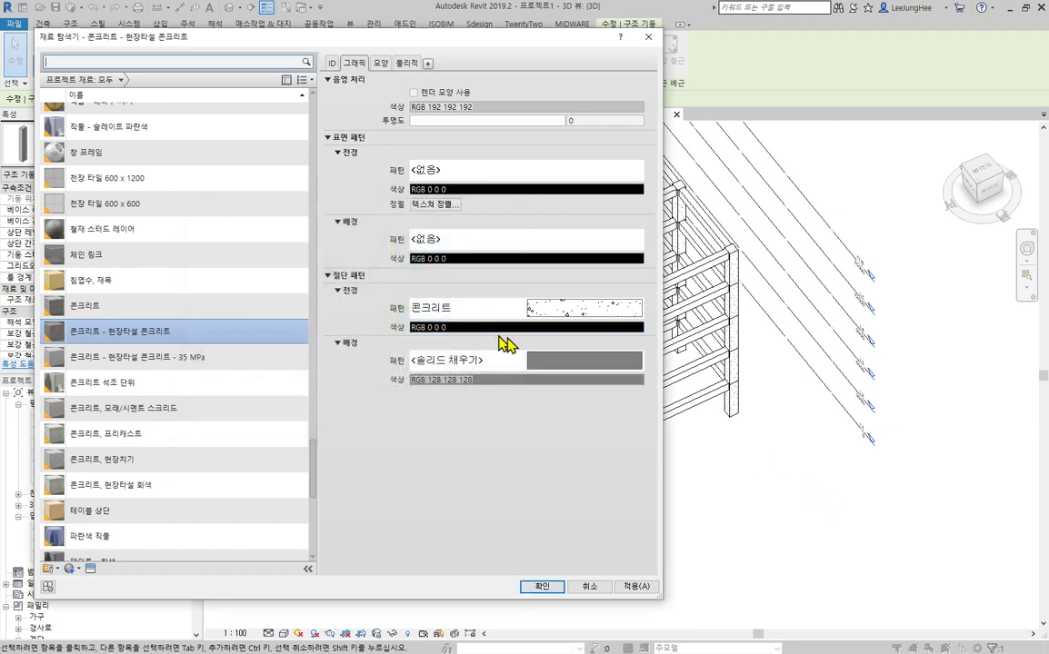
# Step: Set the cut foreground pattern color of the concrete material to white RGB 255 255 255 and apply the material changes
pyautogui.click(574, 328)
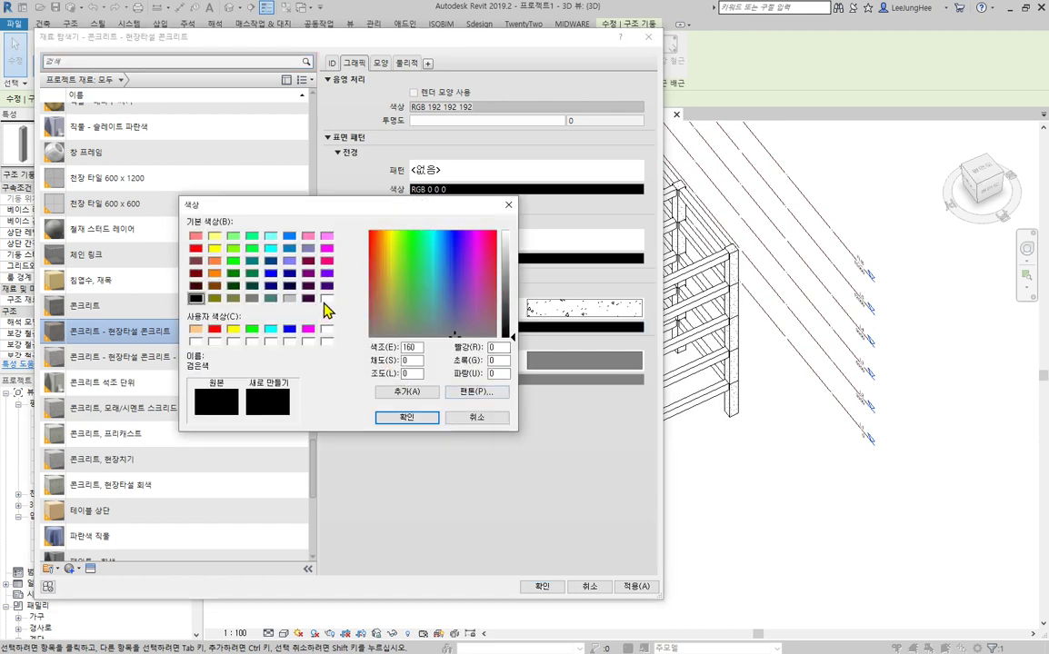
pyautogui.click(411, 419)
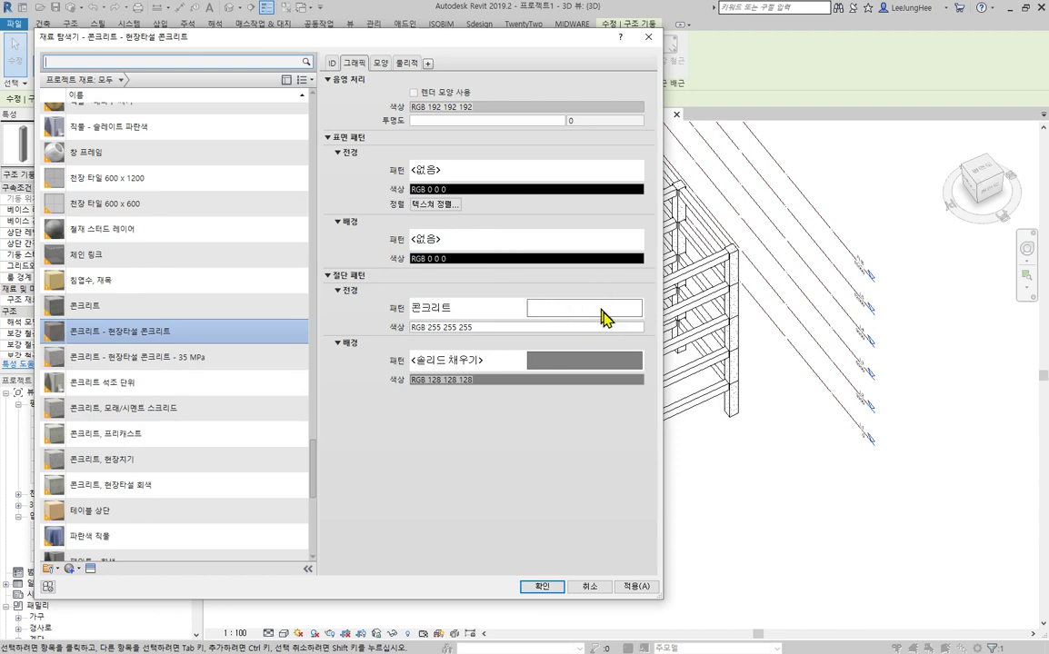
pyautogui.click(543, 588)
pyautogui.click(733, 586)
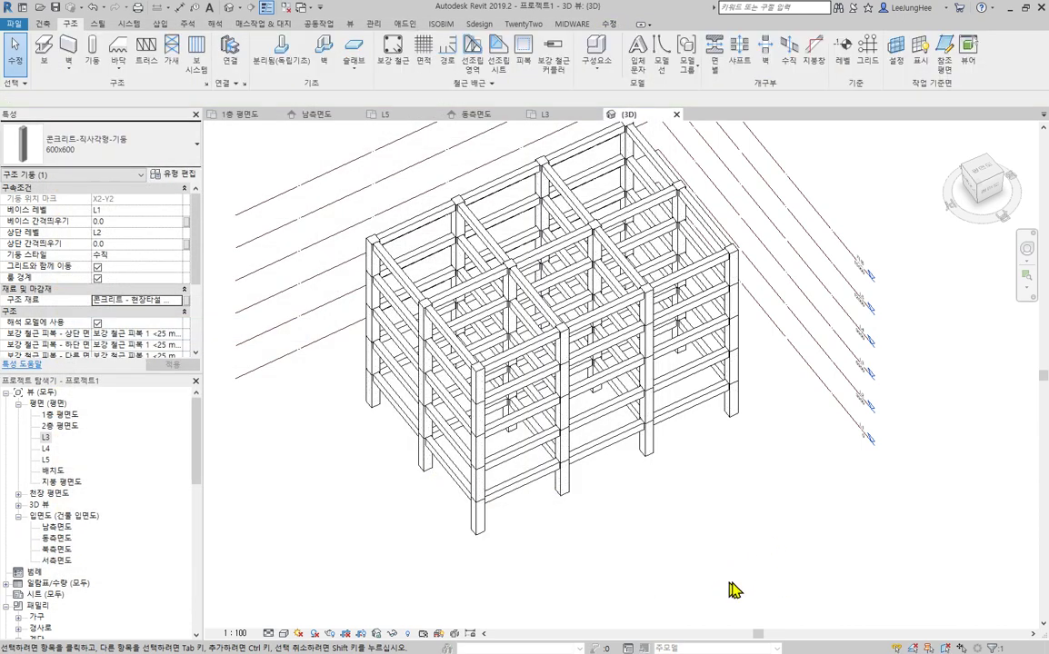
# Step: Examine the cut pattern of the columns on the L3 plan
pyautogui.click(546, 115)
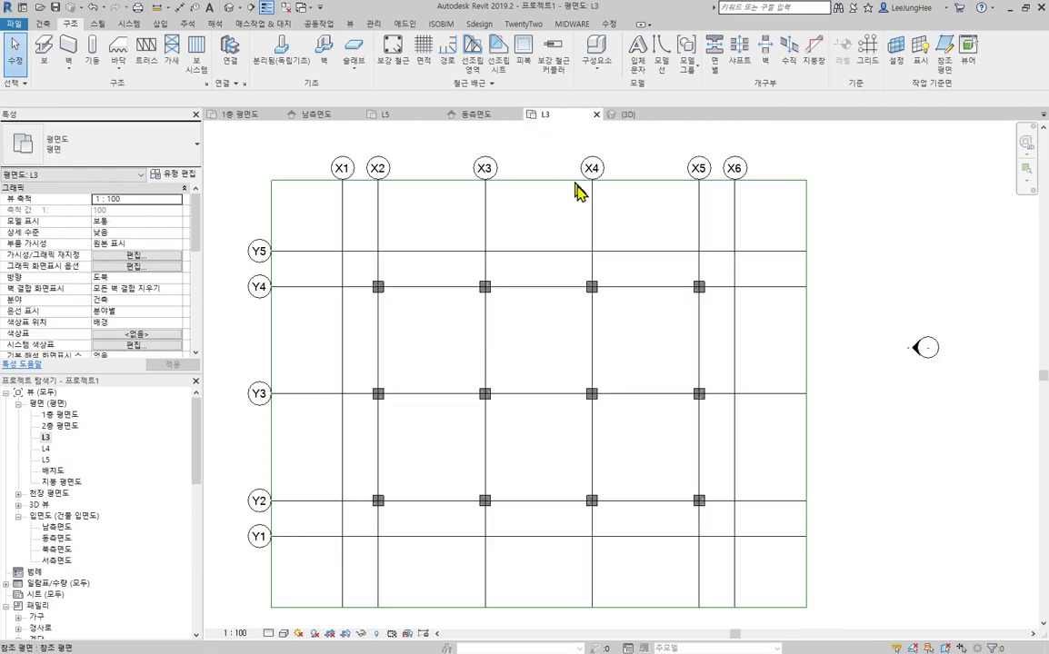
pyautogui.scroll(8, 373, 299)
pyautogui.scroll(4, 383, 230)
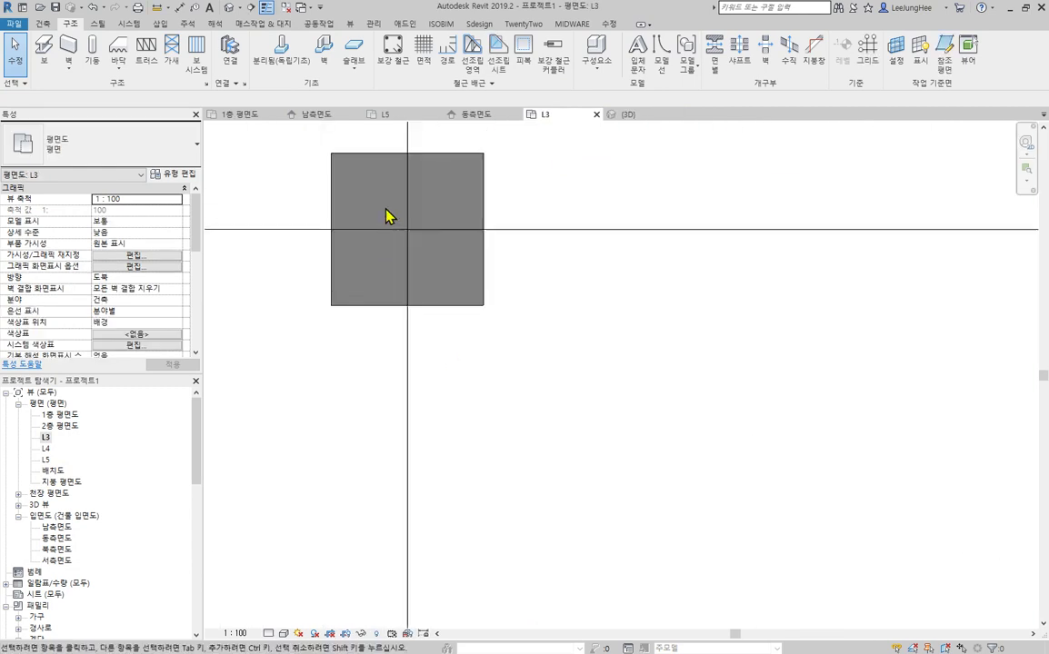
pyautogui.scroll(-8, 564, 336)
pyautogui.scroll(-4, 608, 437)
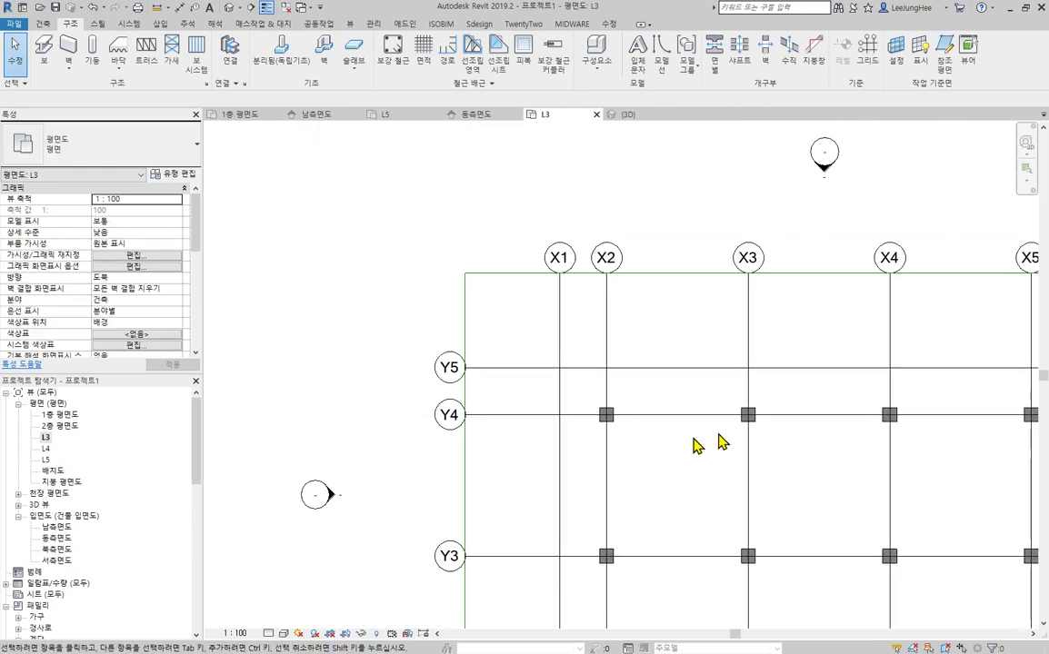
pyautogui.moveTo(719, 440); pyautogui.dragTo(489, 322, button='middle')
pyautogui.moveTo(429, 423); pyautogui.dragTo(503, 370, button='middle')
pyautogui.scroll(-3, 503, 369)
pyautogui.moveTo(649, 334); pyautogui.dragTo(548, 347, button='middle')
# Step: In the 3D view, assign the 콘크리트 - 현장타설 콘크리트 structural material to the front L2 beam next to the corner column
pyautogui.click(634, 116)
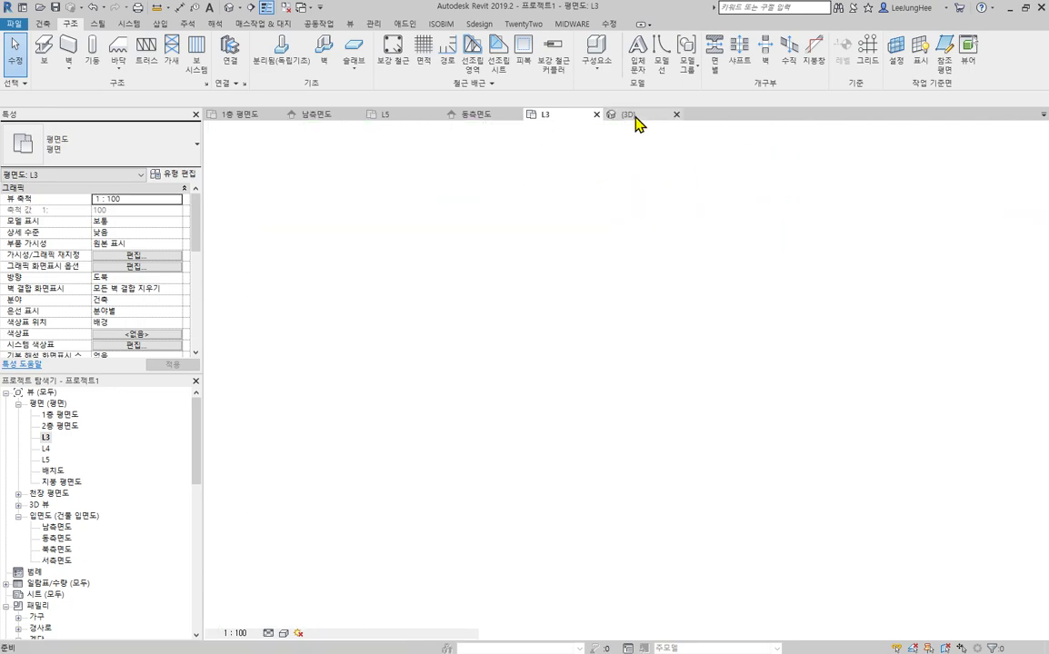
pyautogui.scroll(5, 545, 464)
pyautogui.scroll(3, 593, 545)
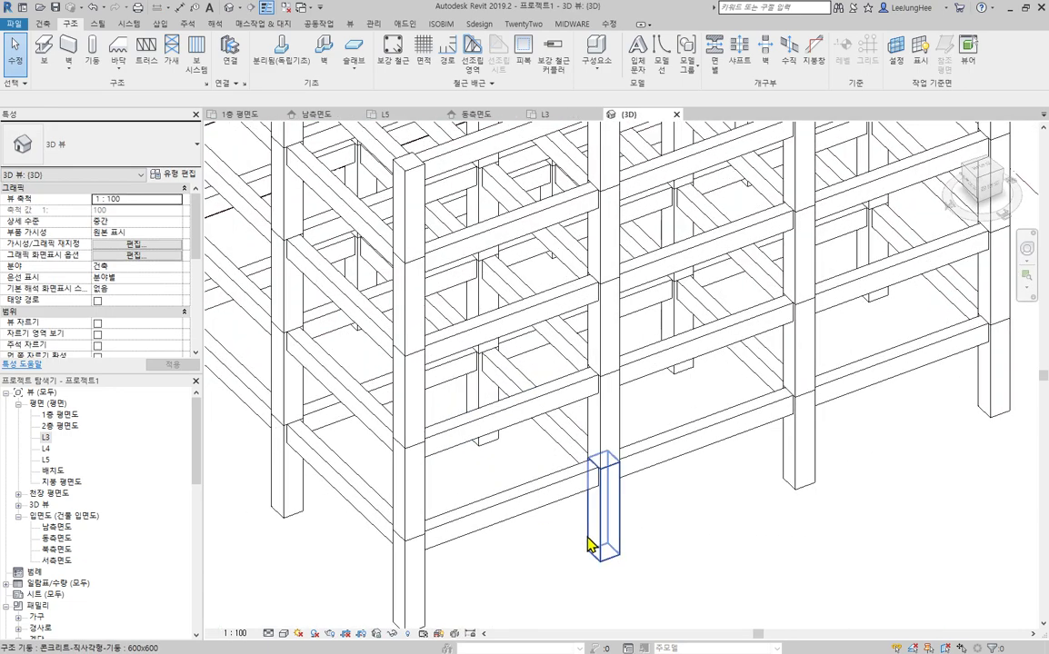
pyautogui.scroll(-5, 516, 556)
pyautogui.moveTo(516, 556); pyautogui.dragTo(488, 503, button='middle')
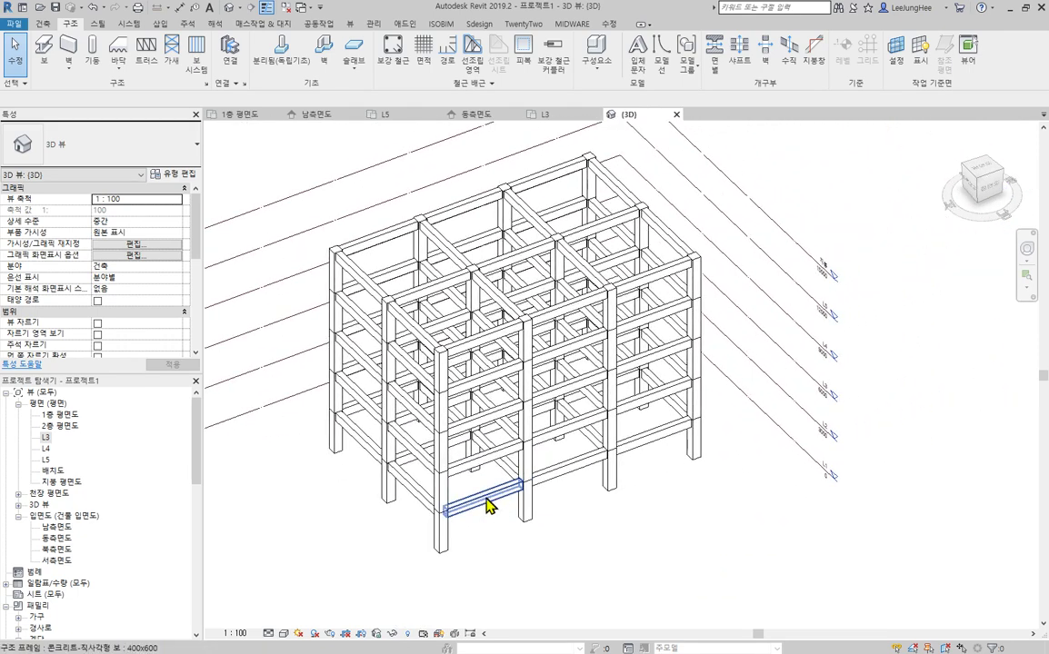
pyautogui.click(486, 496)
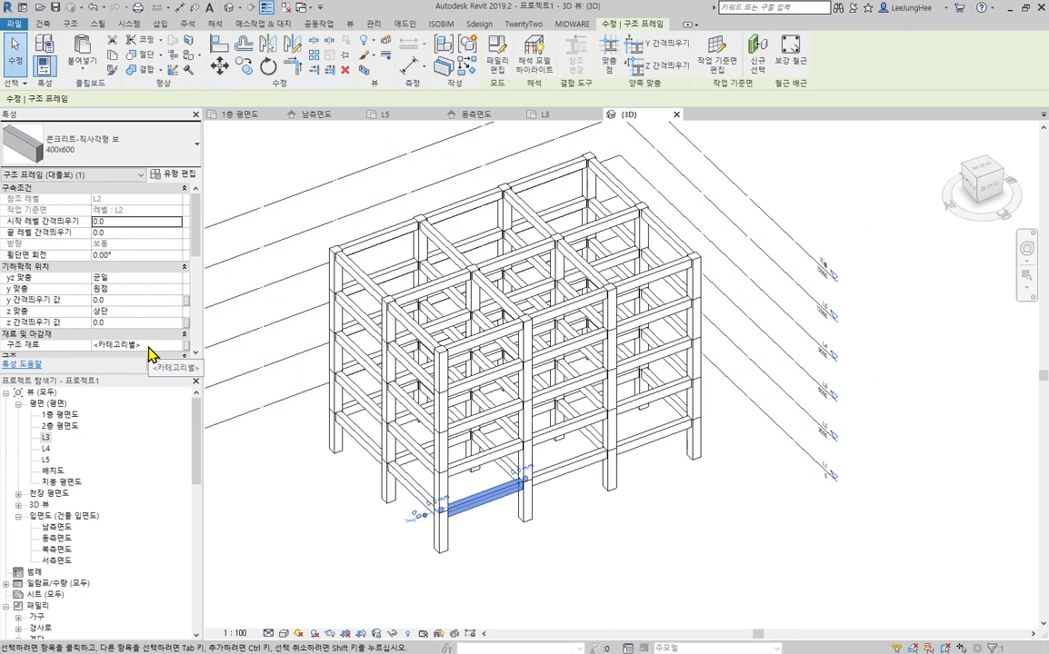
pyautogui.click(179, 345)
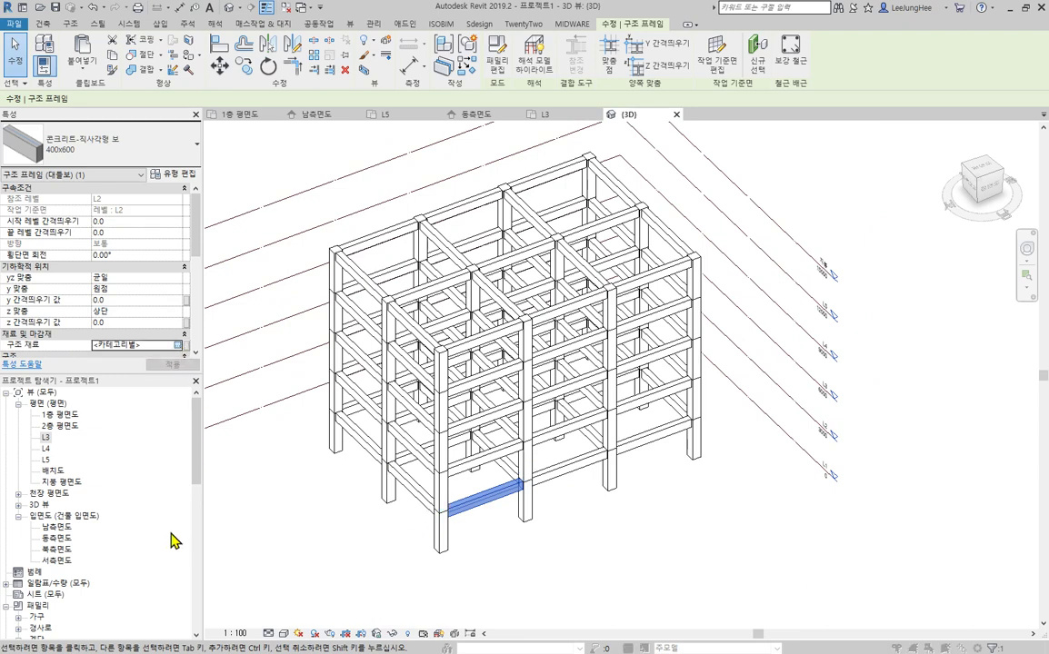
pyautogui.click(178, 345)
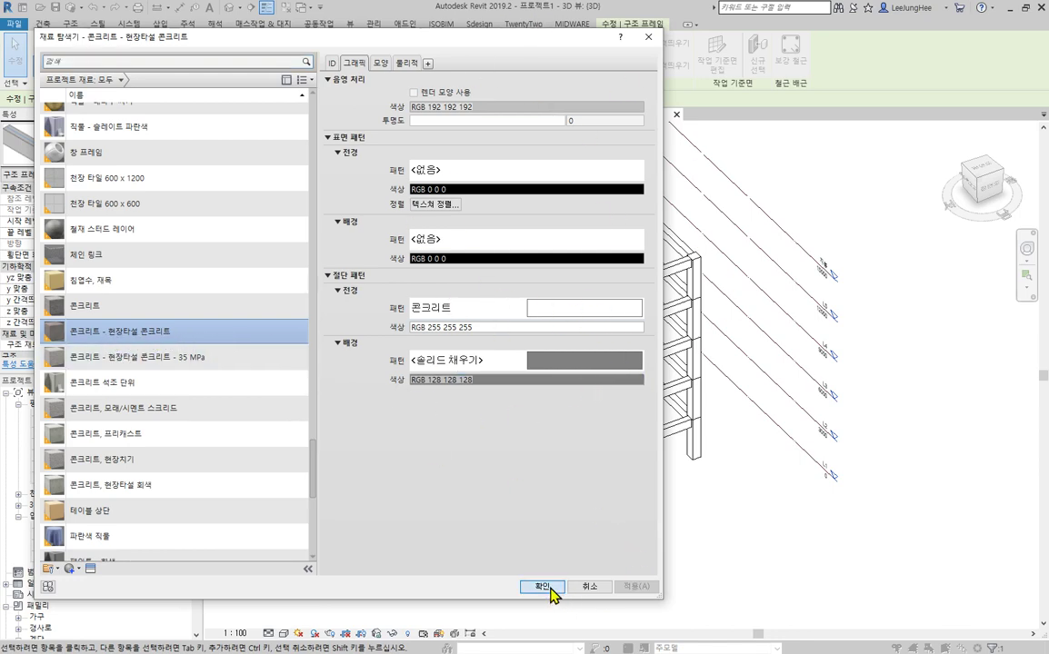
pyautogui.click(549, 588)
pyautogui.click(649, 582)
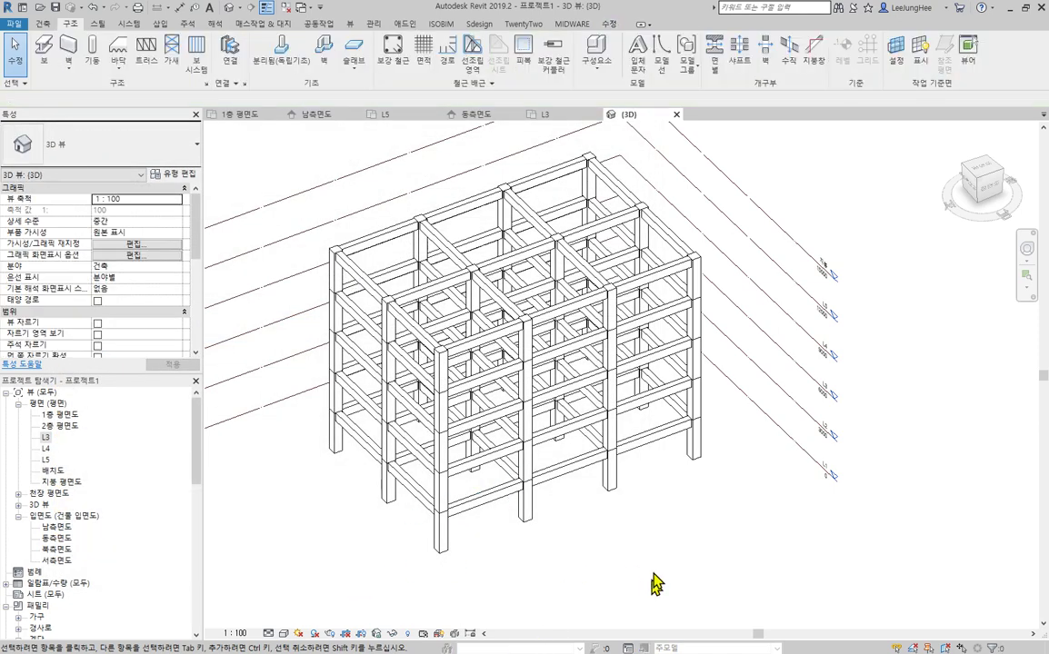
# Step: Check the structural material of the neighbouring L2 beam in the middle bay of the front side
pyautogui.moveTo(655, 580); pyautogui.dragTo(688, 571, button='middle')
pyautogui.click(611, 459)
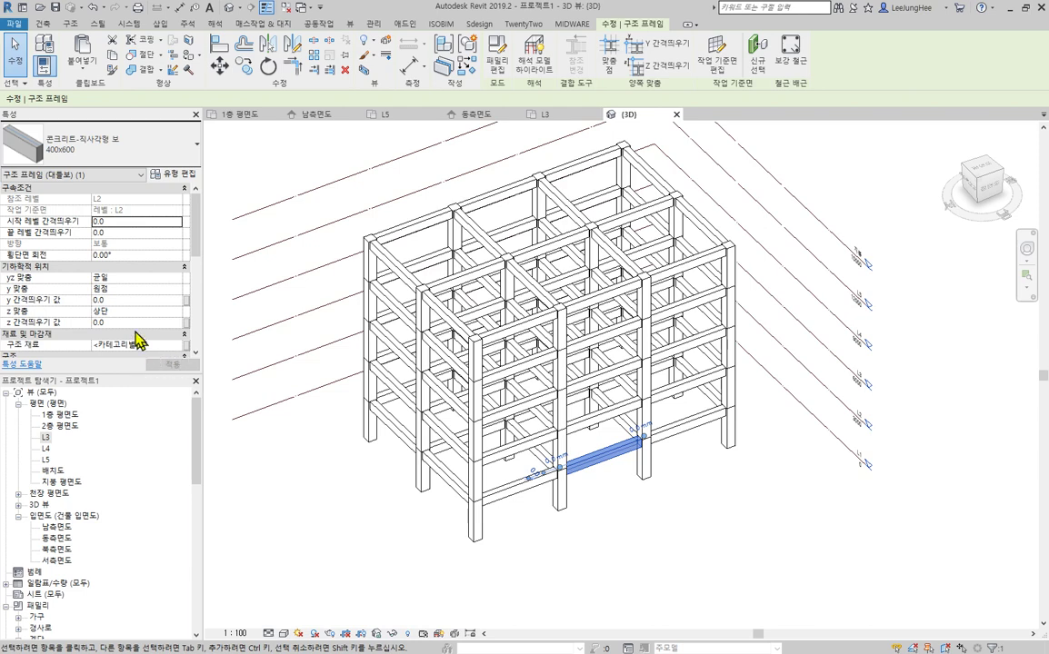
pyautogui.click(705, 558)
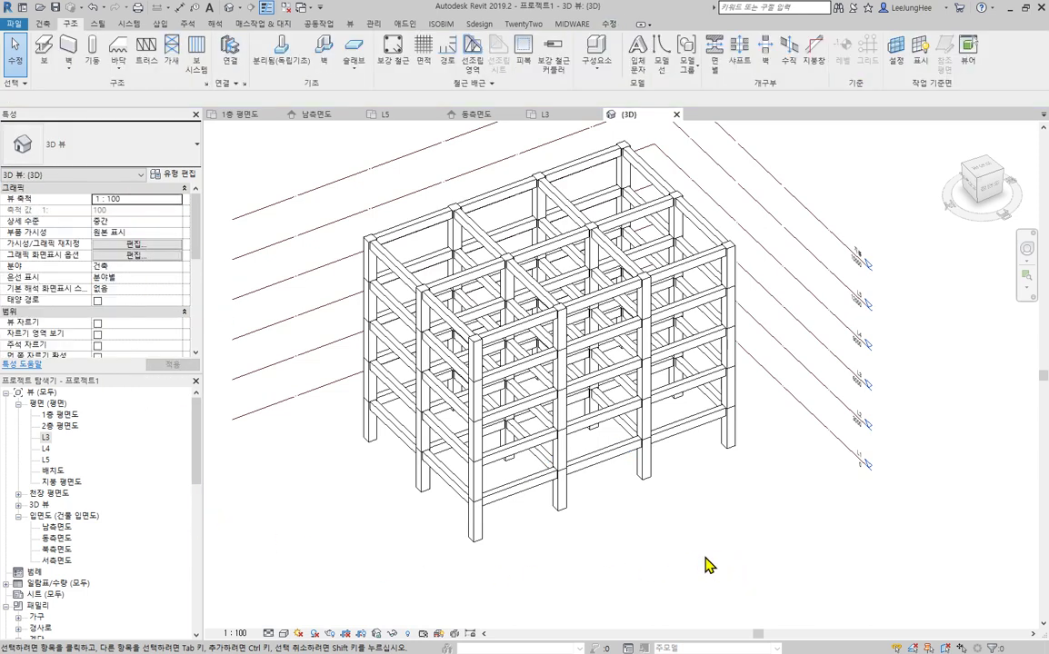
# Step: Select all 400x600 beam instances visible in the view and set their structural material to 콘크리트 - 현장타설 콘크리트
pyautogui.click(606, 463)
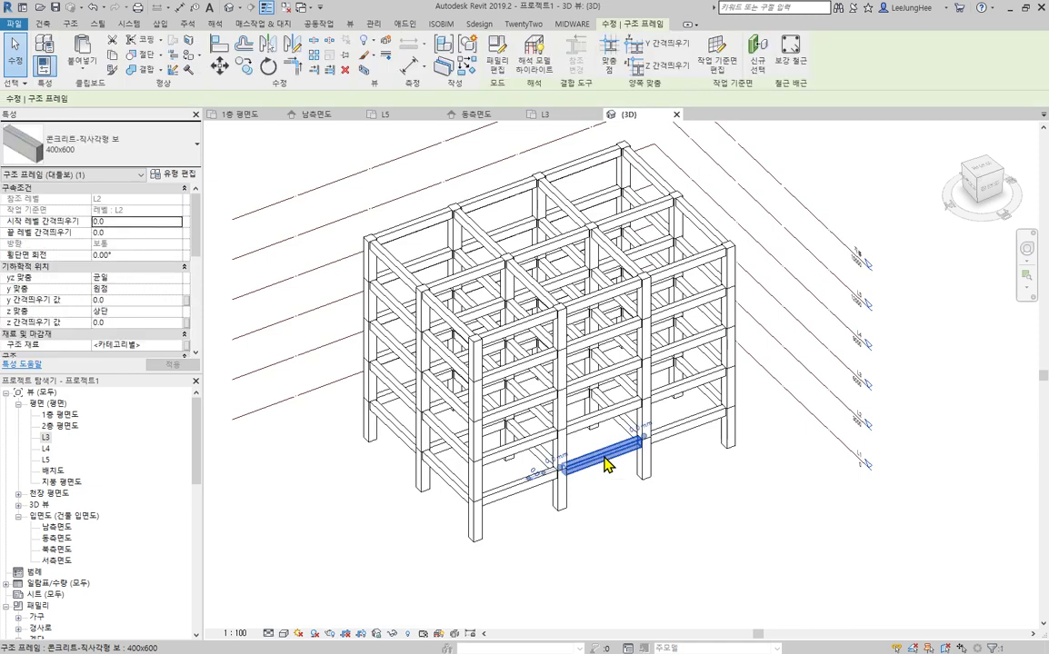
pyautogui.rightClick(606, 464)
pyautogui.moveTo(696, 282)
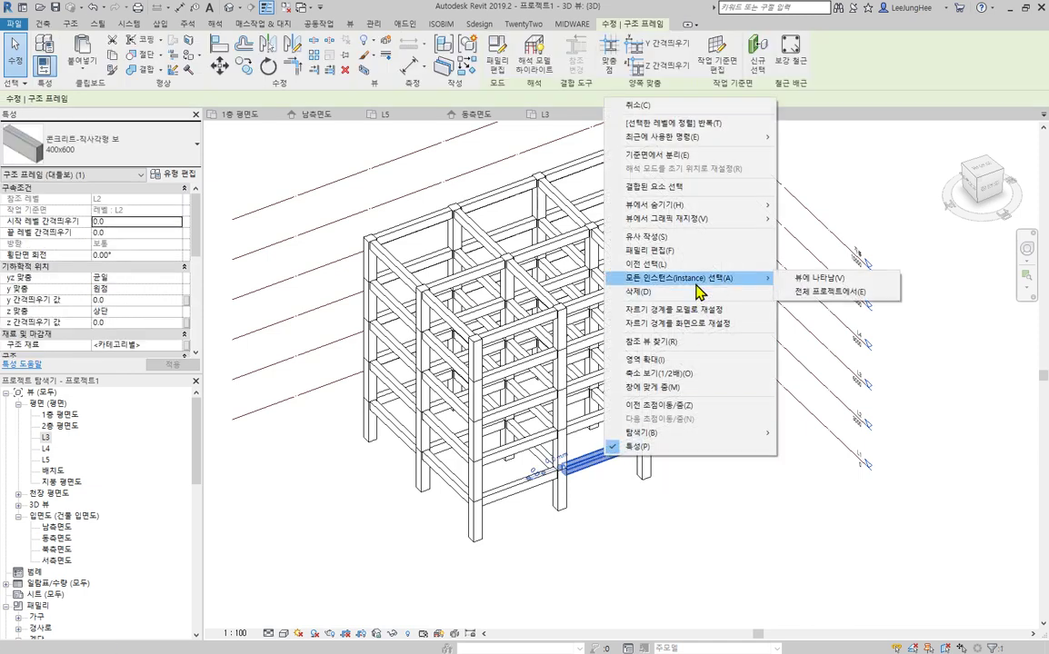
pyautogui.click(820, 280)
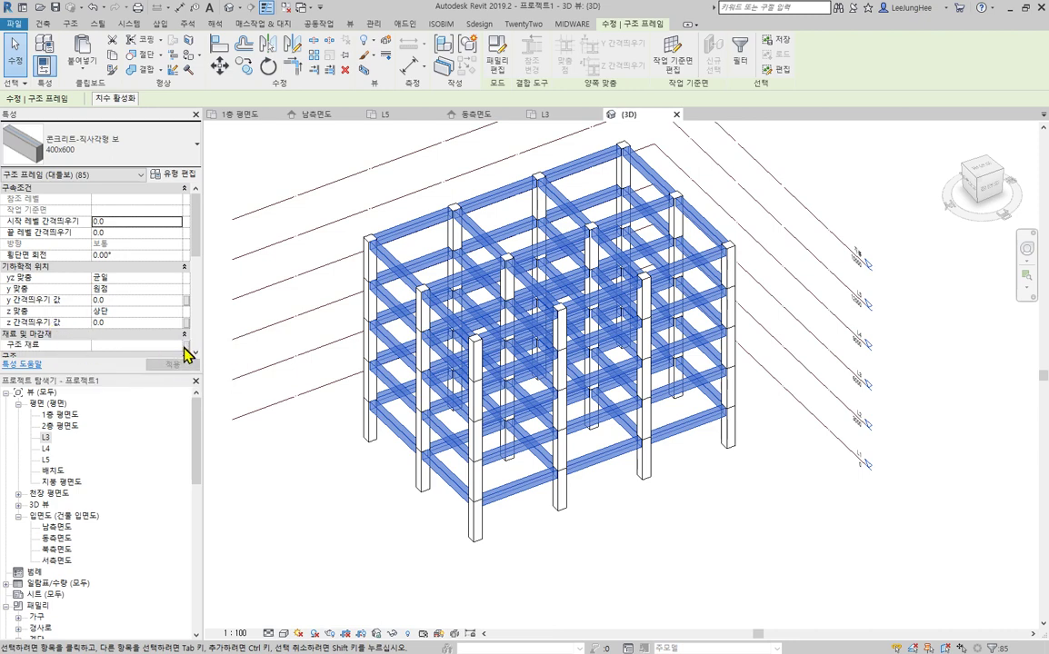
pyautogui.click(179, 345)
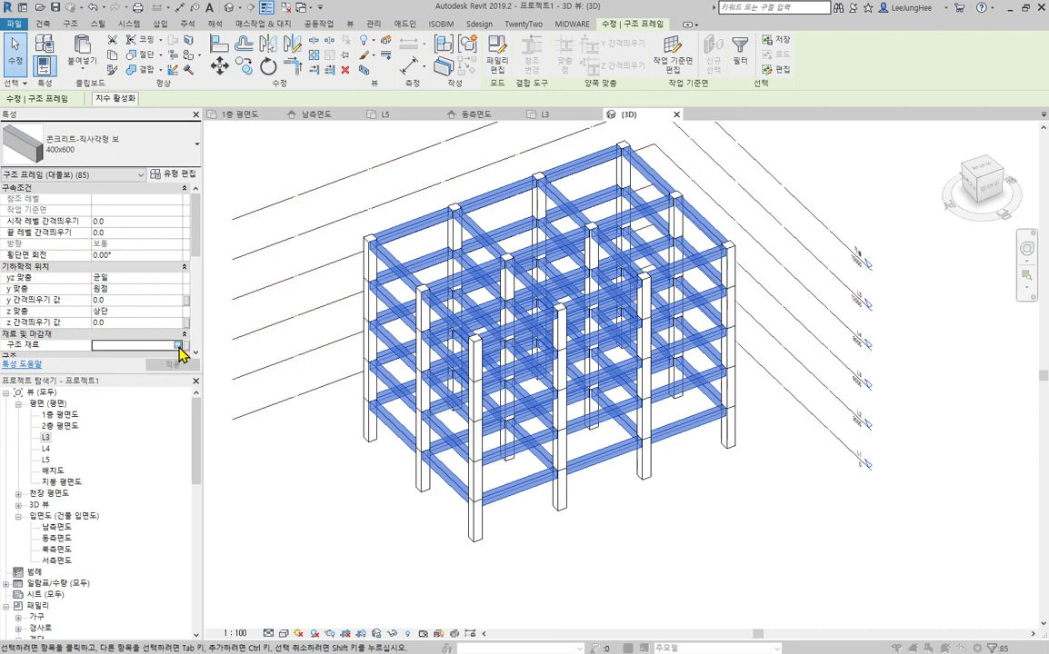
pyautogui.click(179, 346)
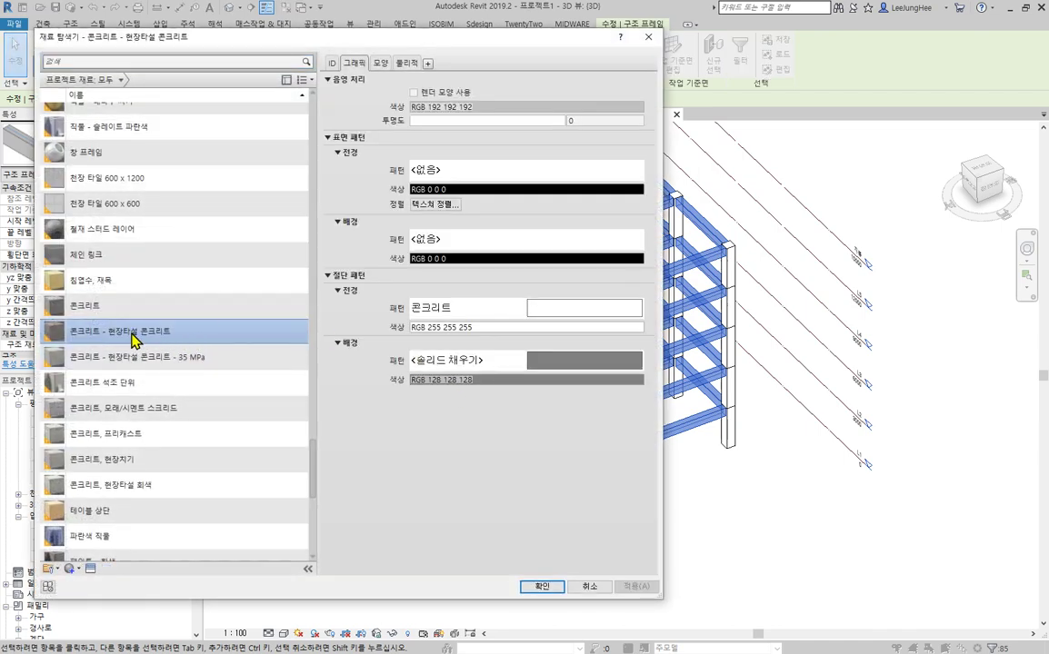
pyautogui.click(541, 586)
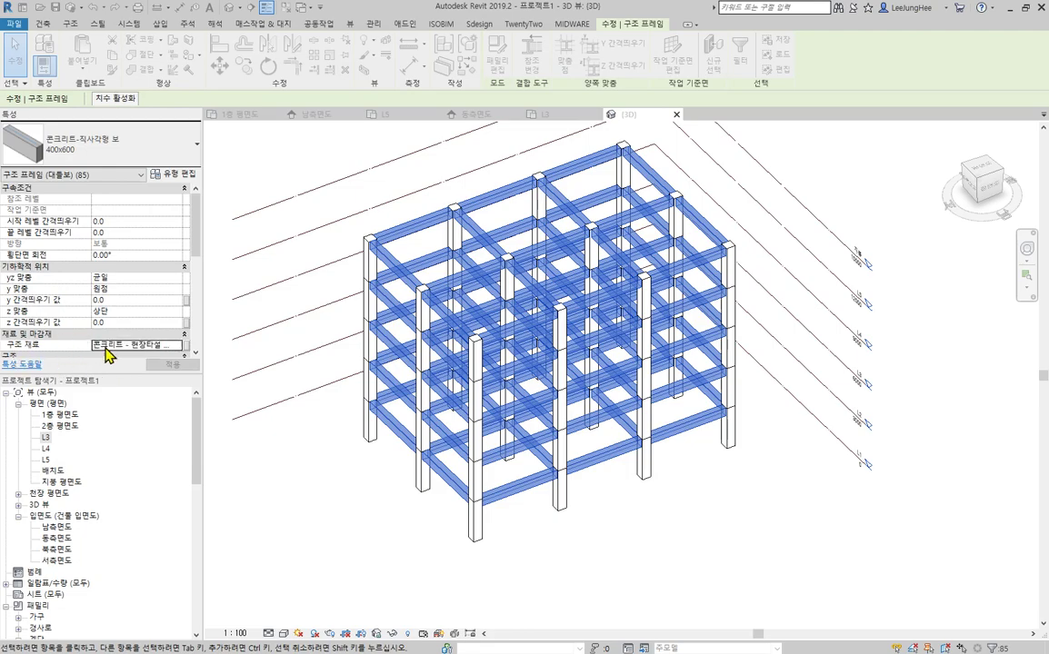
pyautogui.click(660, 543)
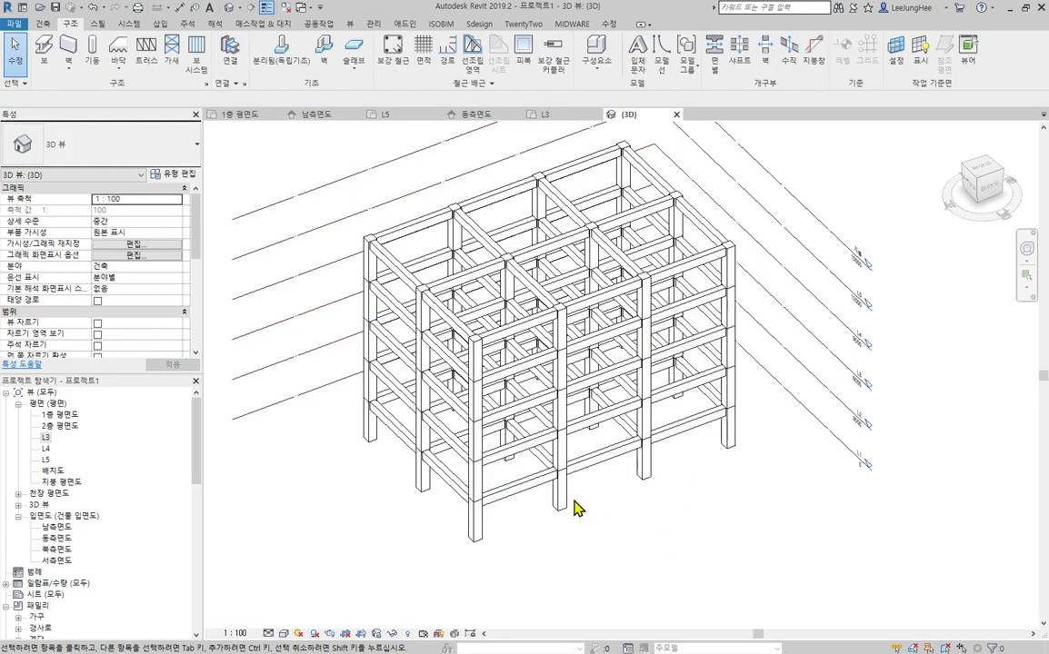
pyautogui.scroll(4, 545, 495)
pyautogui.scroll(-5, 606, 559)
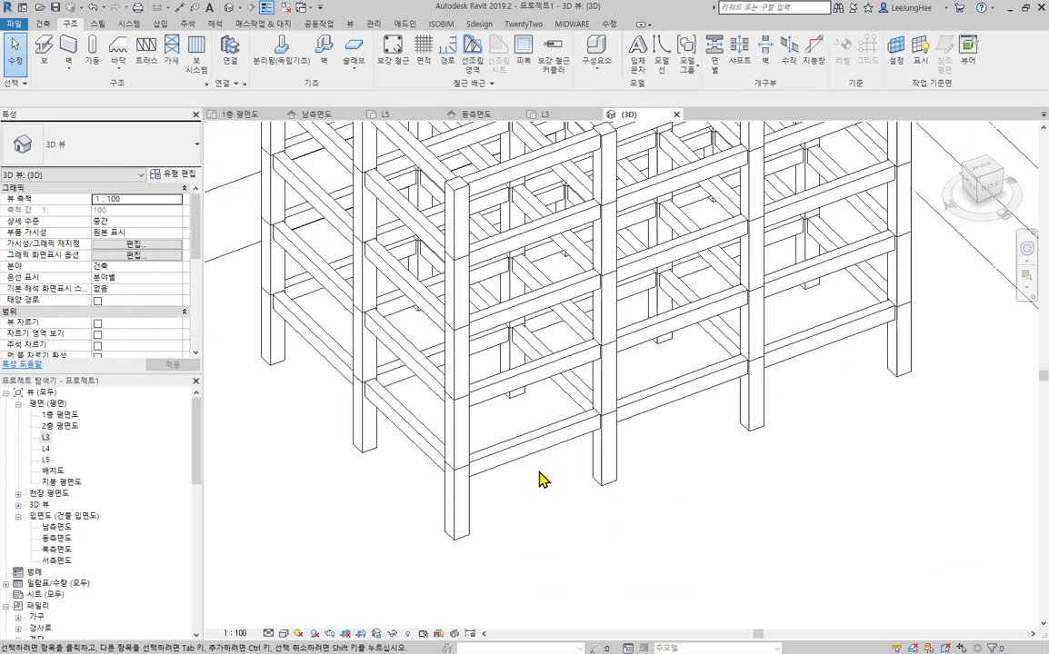
pyautogui.keyDown('shift'); pyautogui.moveTo(538, 480); pyautogui.dragTo(757, 428, button='middle'); pyautogui.keyUp('shift')
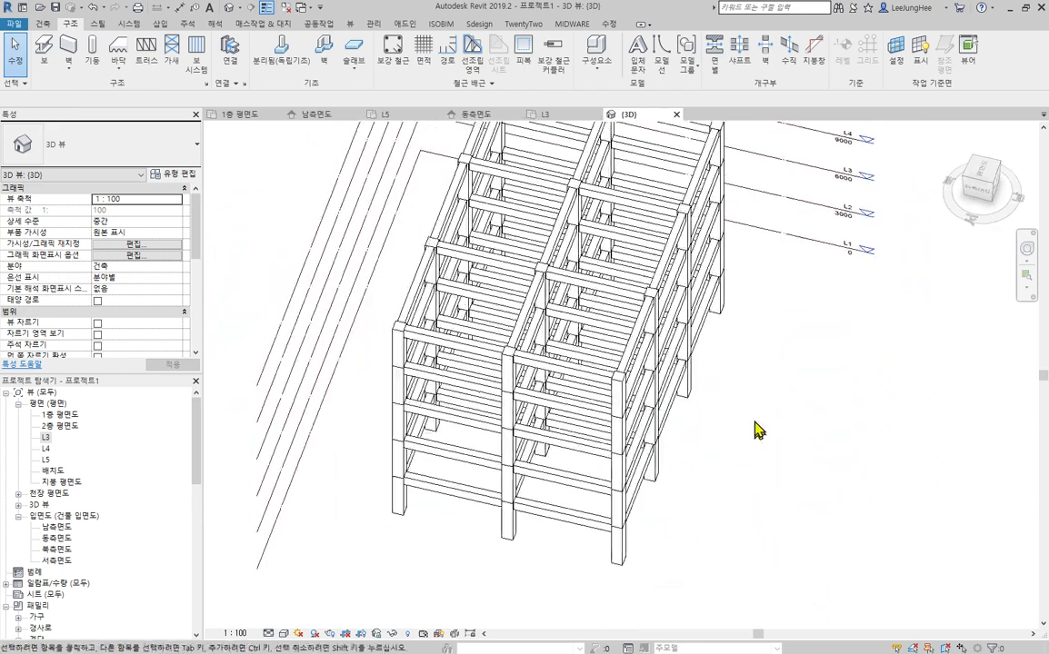
# Step: On the L3 plan, draw a horizontal building section between grids Y2 and Y3, running from before X1 to beyond X6
pyautogui.doubleClick(46, 438)
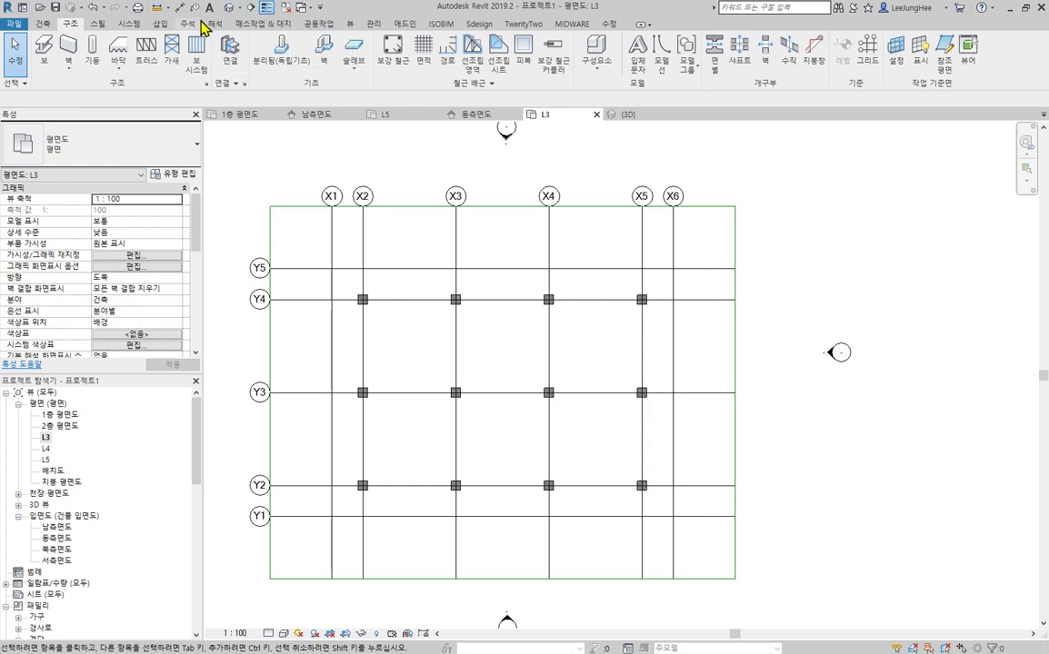
pyautogui.click(251, 8)
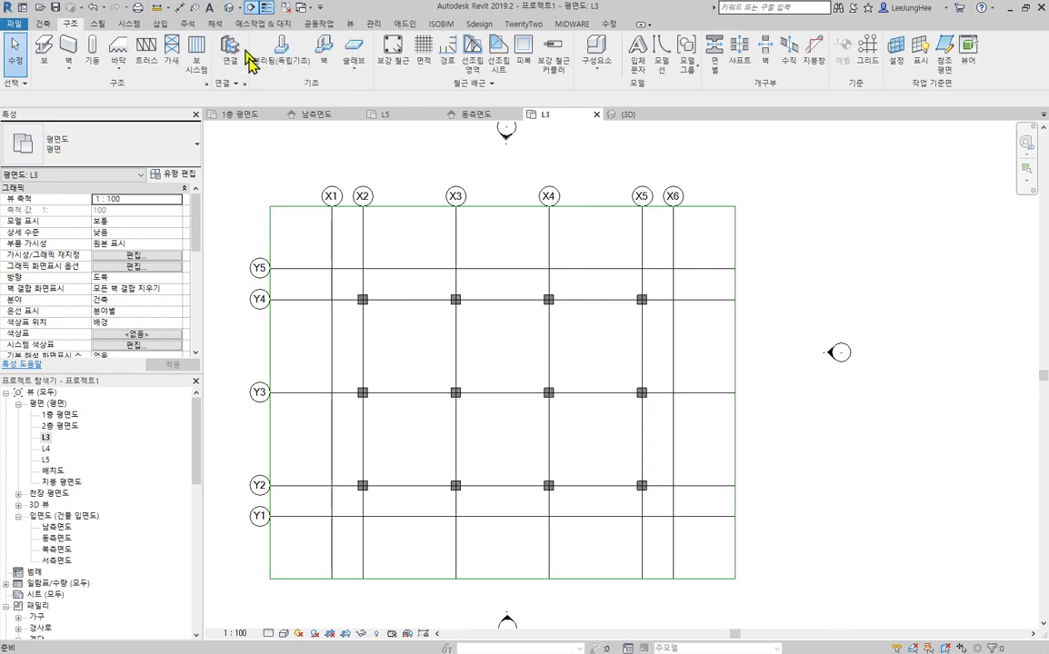
pyautogui.click(279, 449)
pyautogui.click(713, 448)
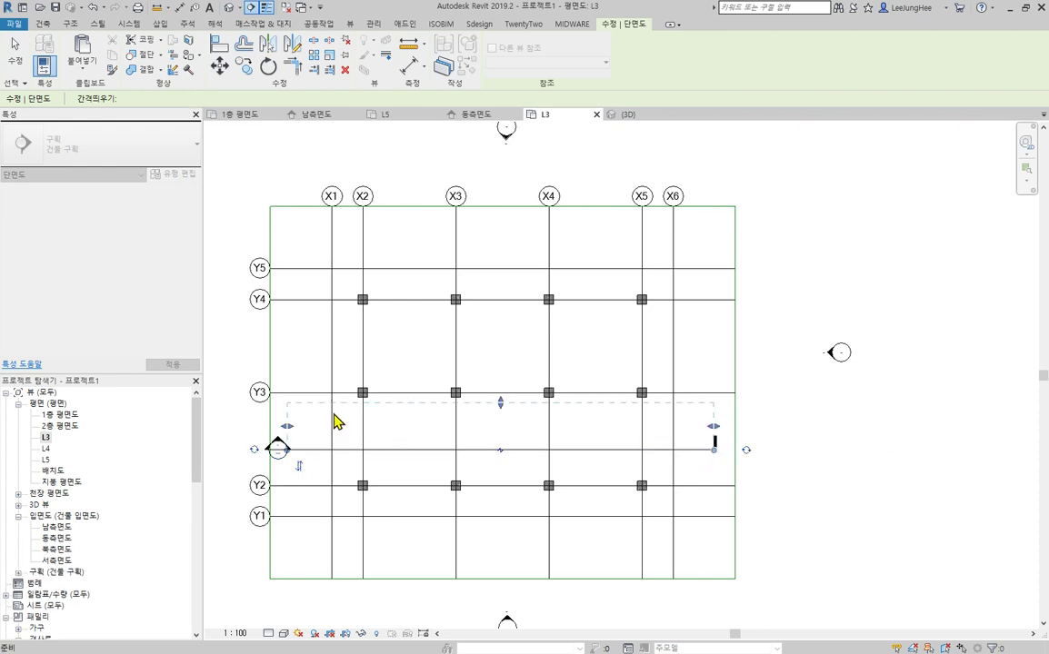
pyautogui.press('Escape')
pyautogui.press('Escape')
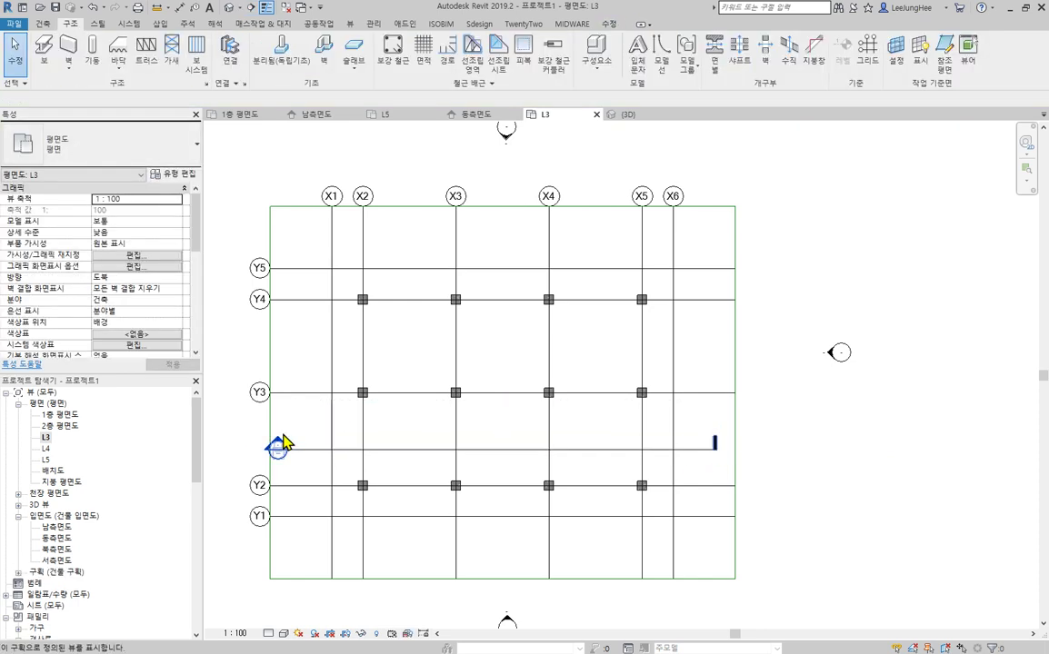
# Step: Open the new section's view and examine the cut pattern of a concrete beam up close
pyautogui.doubleClick(278, 447)
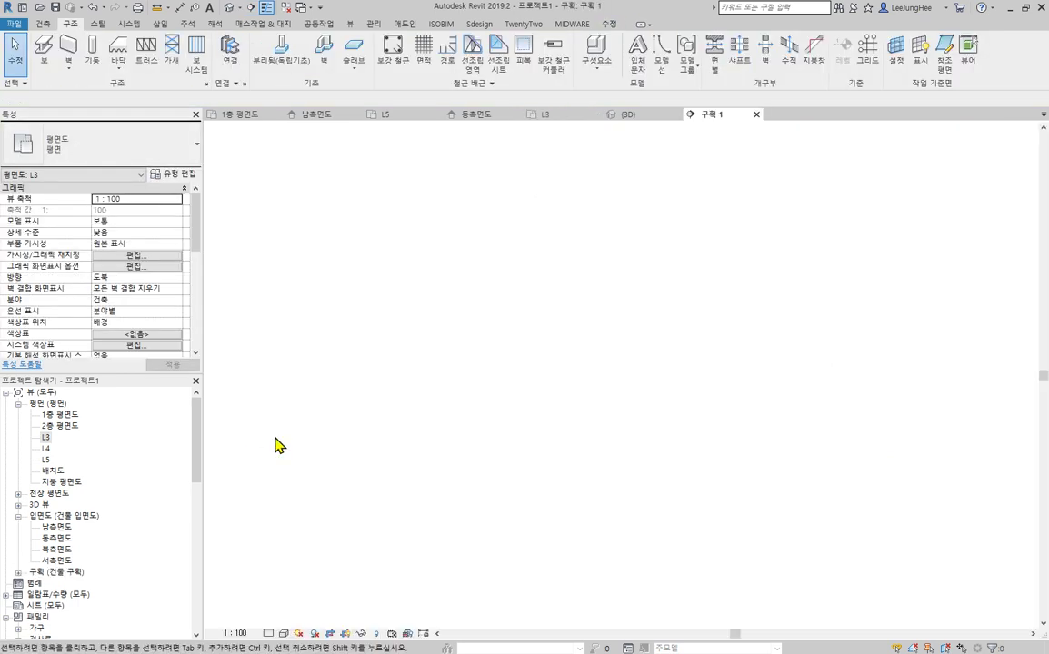
pyautogui.scroll(5, 454, 418)
pyautogui.scroll(3, 456, 480)
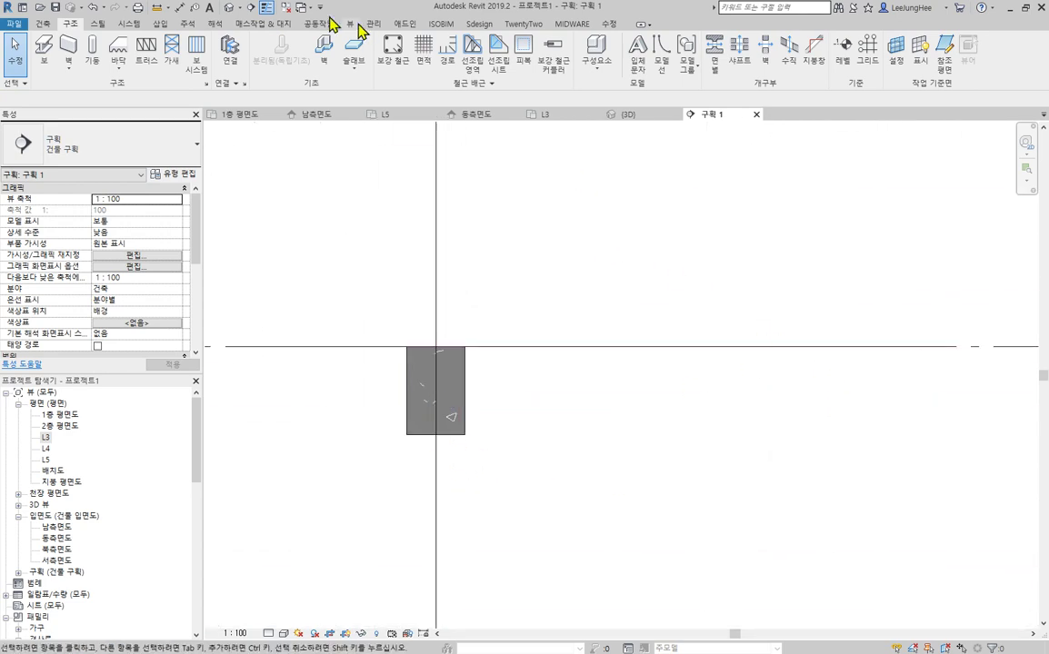
# Step: Return to the default 3D view and close all inactive views
pyautogui.click(230, 8)
pyautogui.click(291, 9)
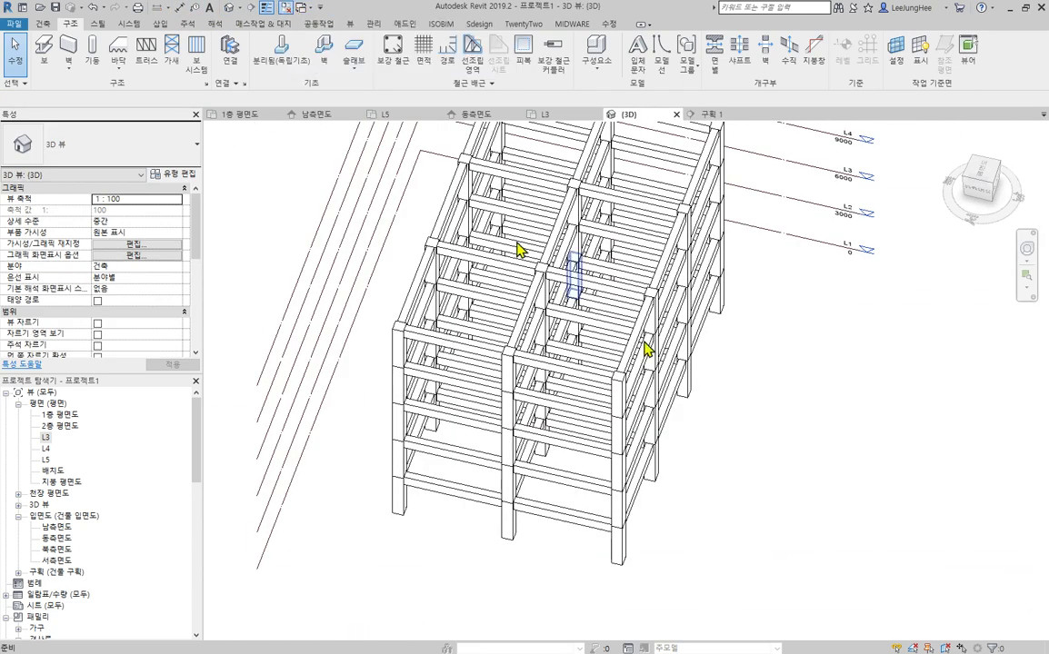
pyautogui.moveTo(761, 402)
pyautogui.keyDown('shift'); pyautogui.mouseDown(button='middle')
pyautogui.moveTo(796, 480)
pyautogui.moveTo(737, 422)
pyautogui.moveTo(761, 423)
pyautogui.mouseUp(button='middle'); pyautogui.keyUp('shift')
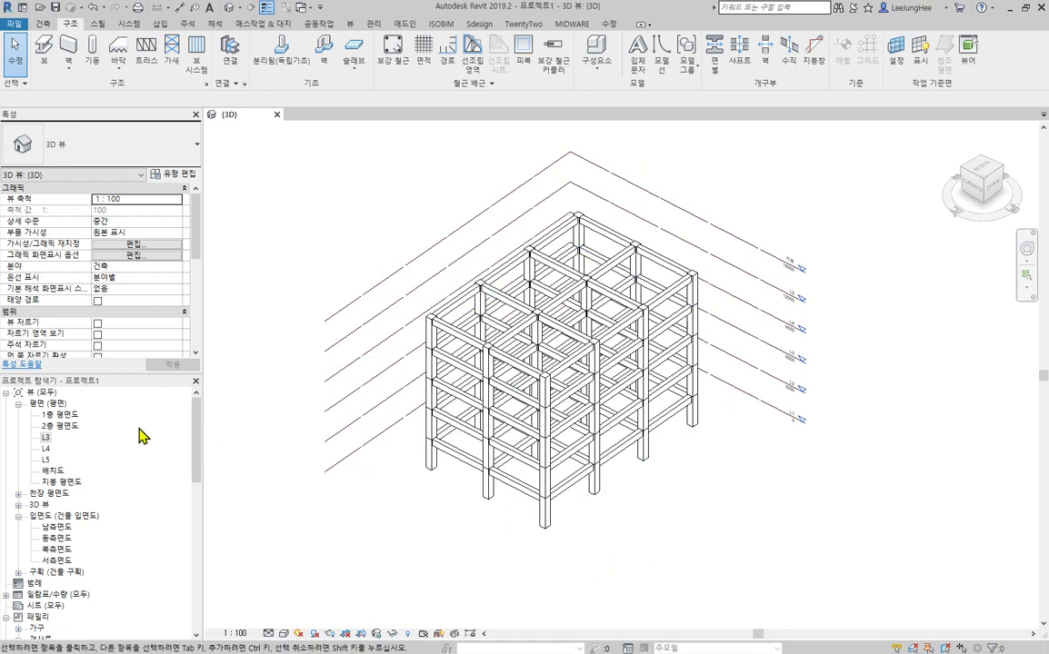
# Step: Open the L3 plan and start a structural wall using the basic wall type 일반 - 200mm
pyautogui.doubleClick(45, 437)
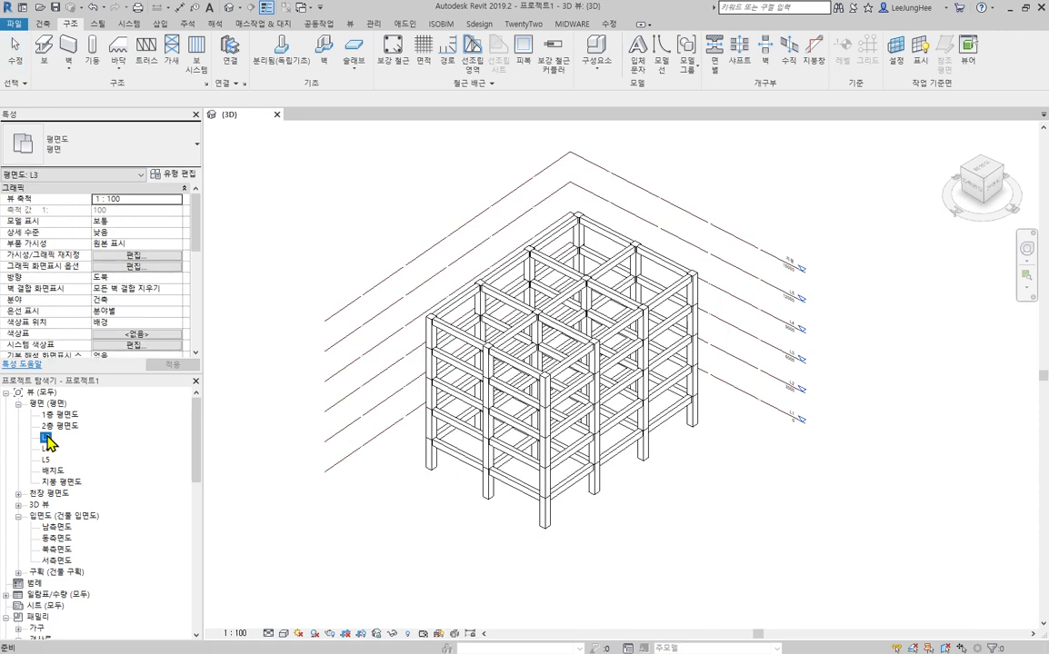
pyautogui.scroll(2, 431, 348)
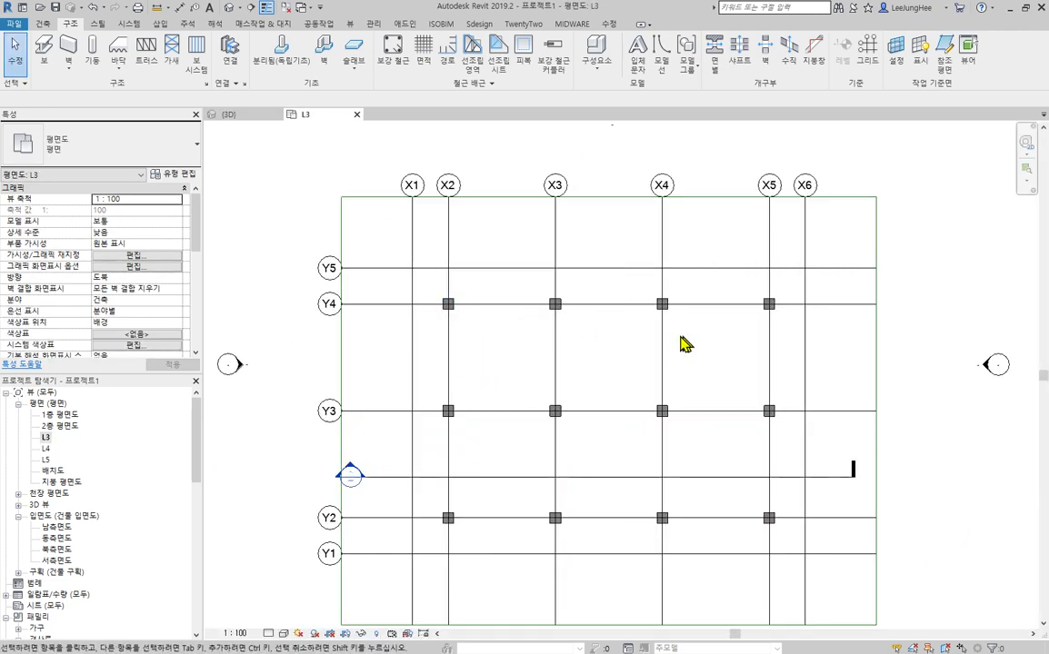
pyautogui.moveTo(482, 341); pyautogui.dragTo(381, 305, button='middle')
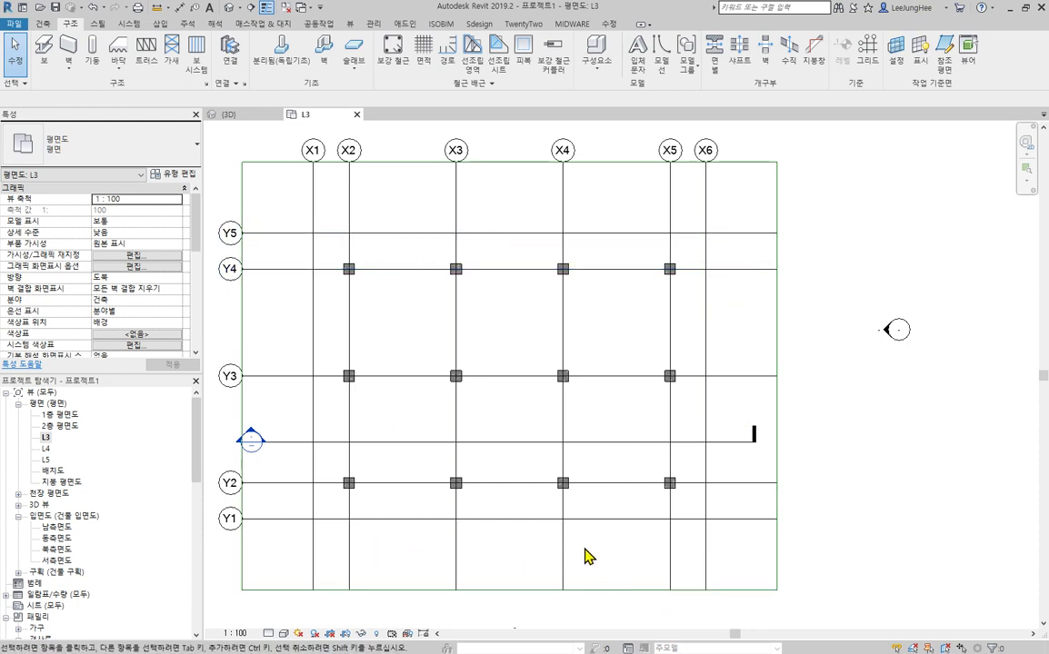
pyautogui.click(68, 62)
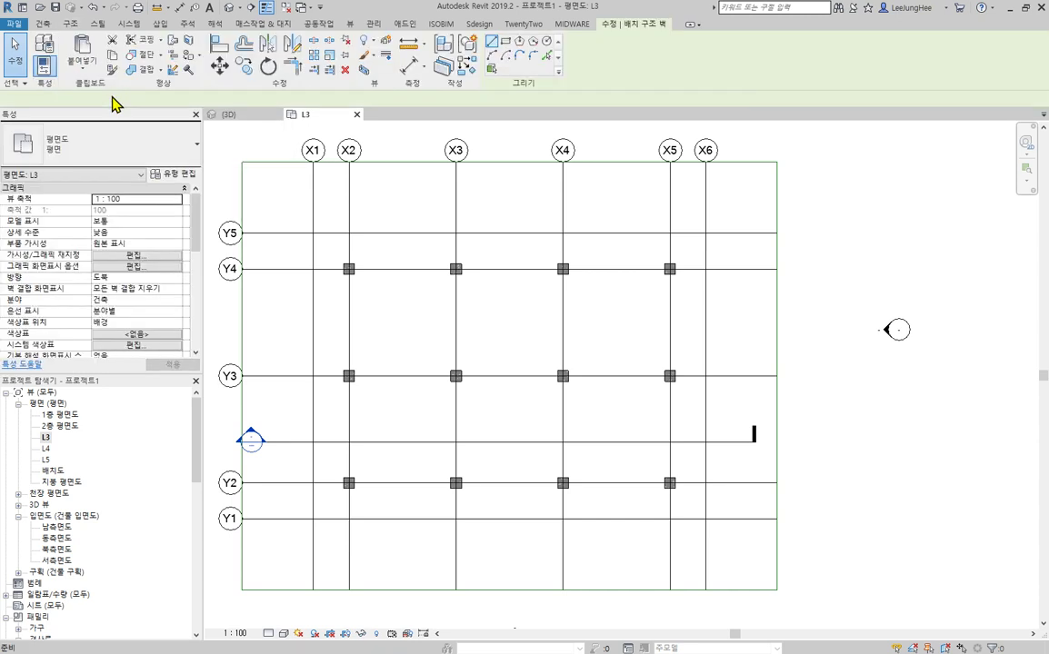
pyautogui.click(194, 144)
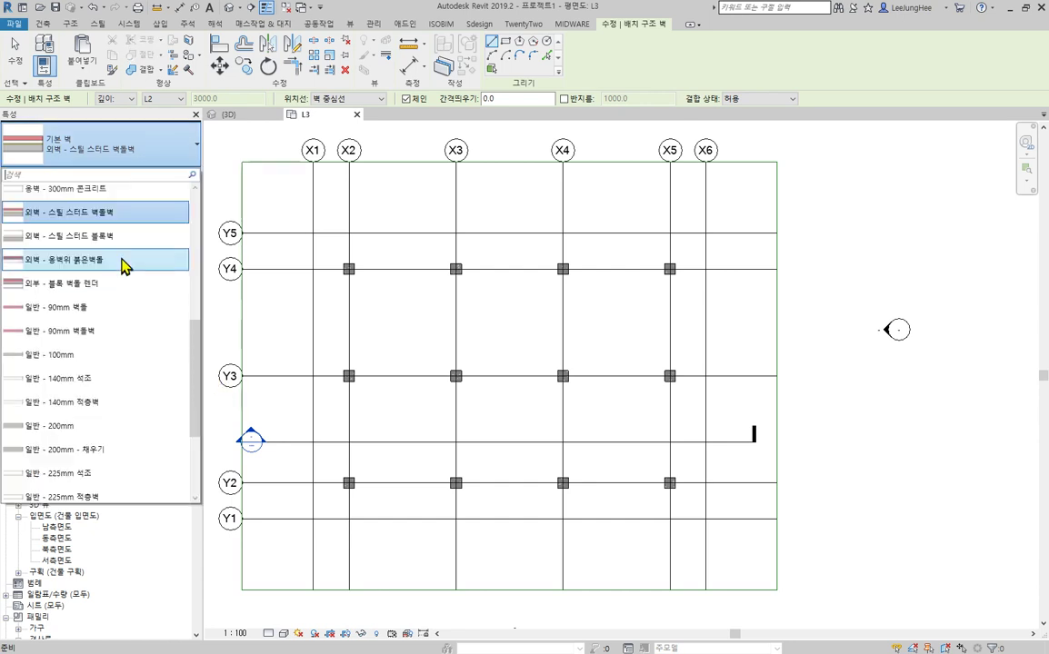
pyautogui.scroll(-1, 179, 301)
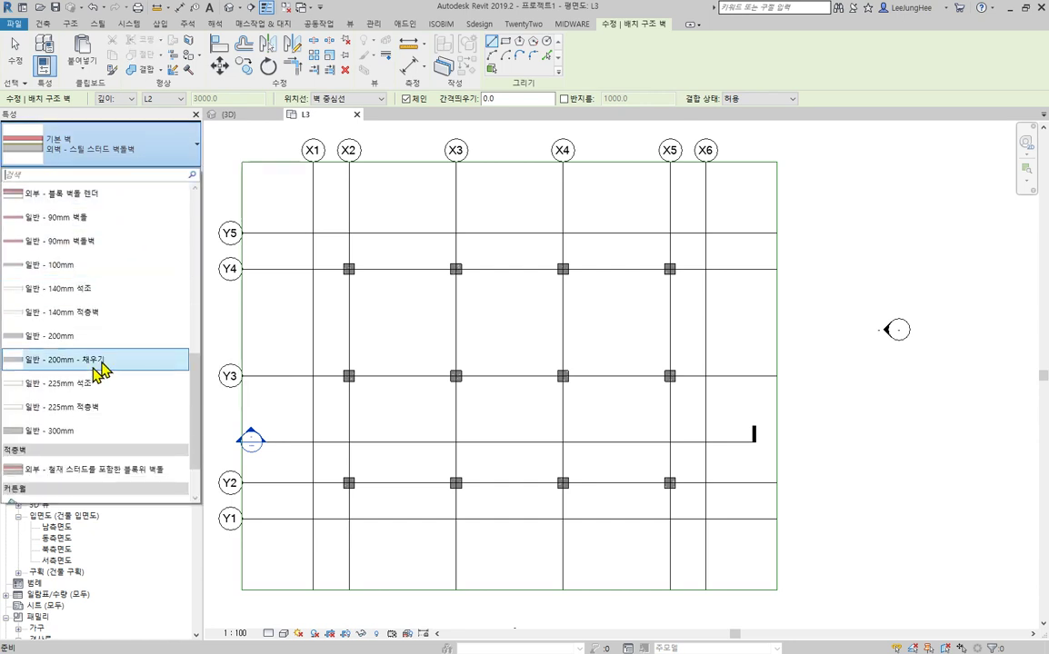
pyautogui.click(43, 336)
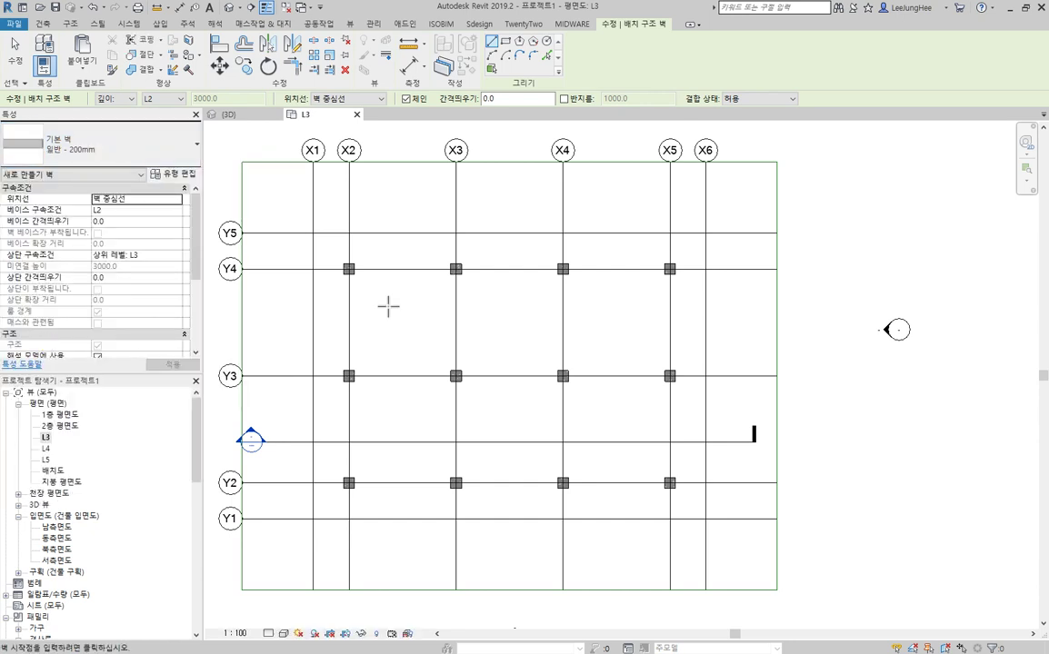
# Step: Duplicate the basic wall type 일반 - 200mm as a new type named C200
pyautogui.click(172, 174)
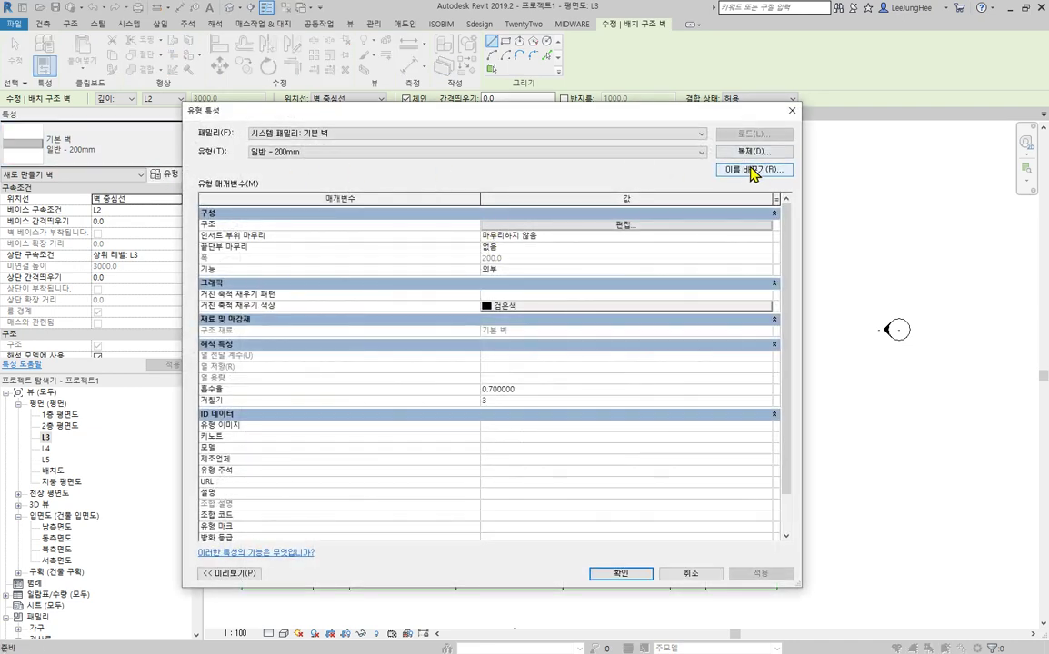
pyautogui.click(754, 155)
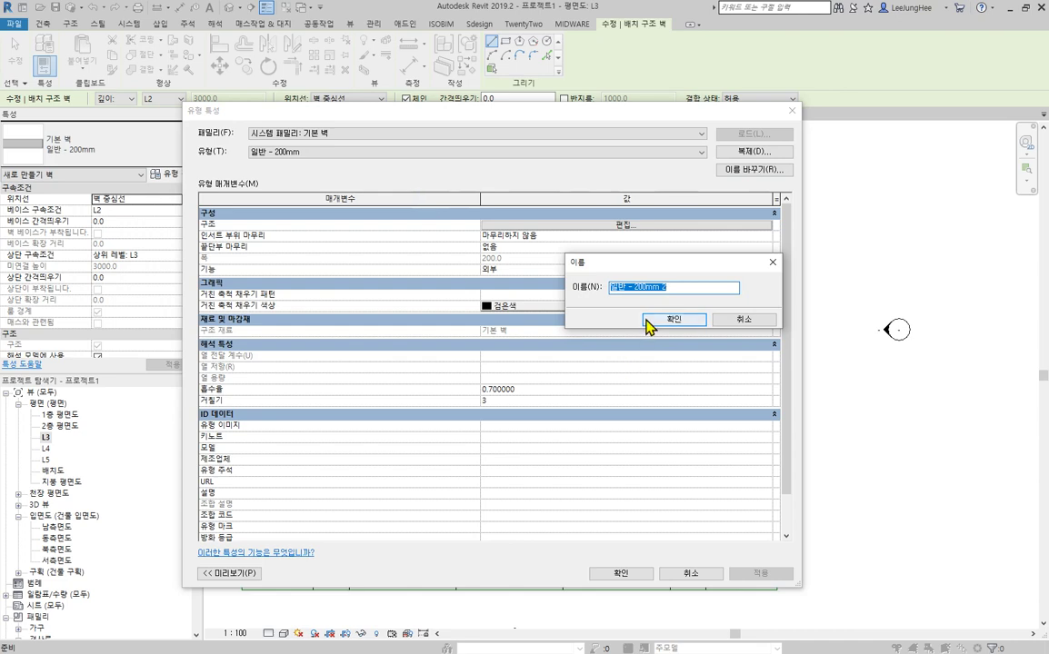
pyautogui.write('C200')
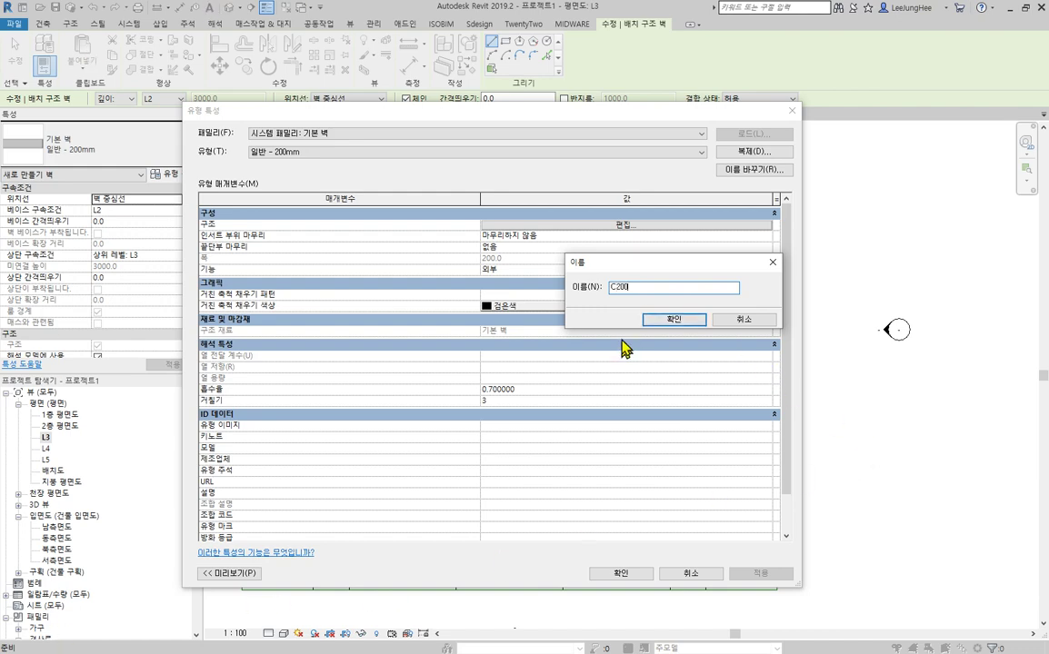
pyautogui.click(646, 321)
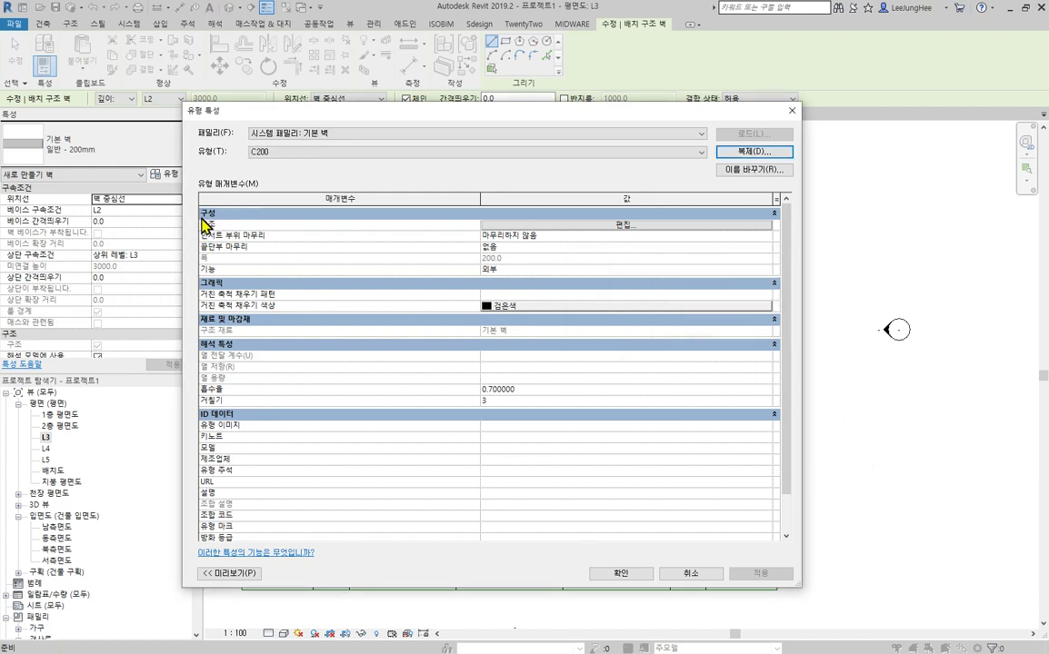
# Step: Open the C200 wall's layer assembly and browse the project materials for its structural layer (구조 [1])
pyautogui.click(662, 228)
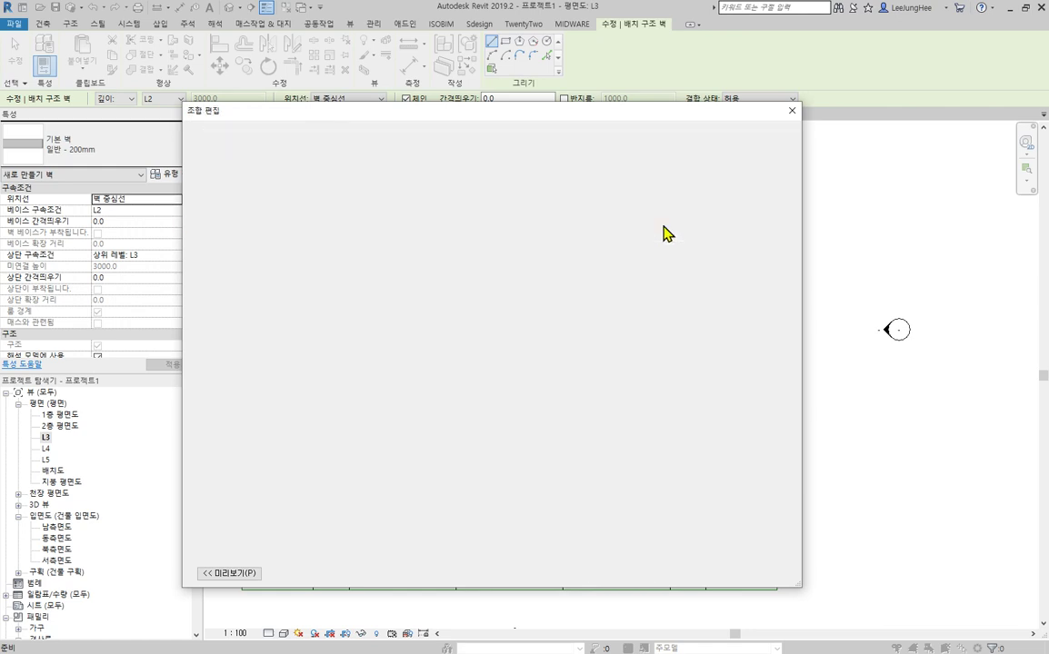
pyautogui.click(604, 224)
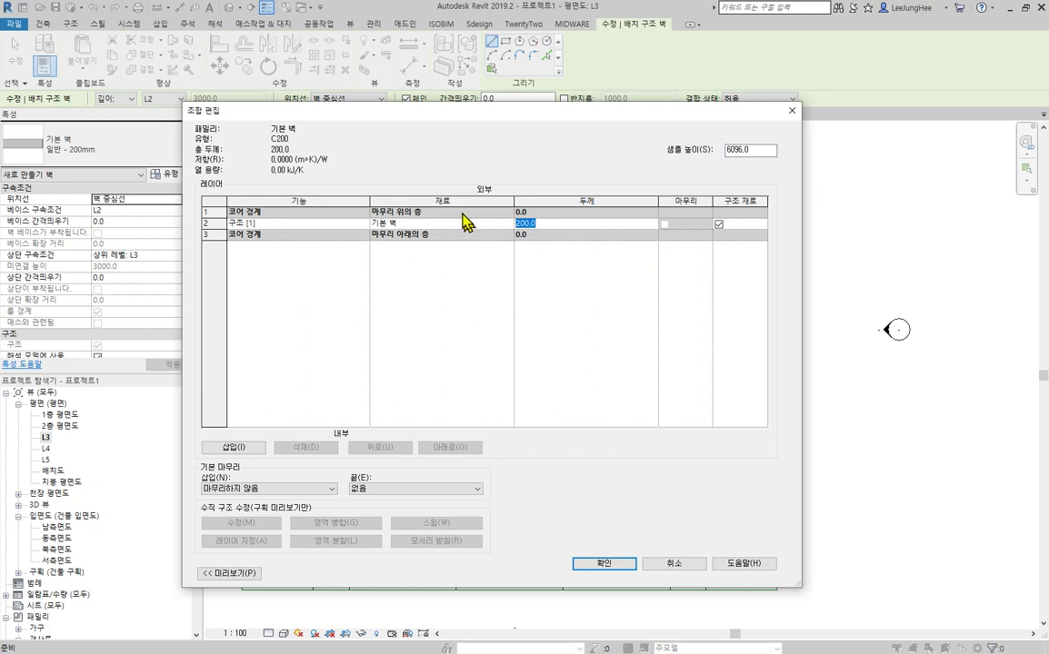
pyautogui.click(413, 225)
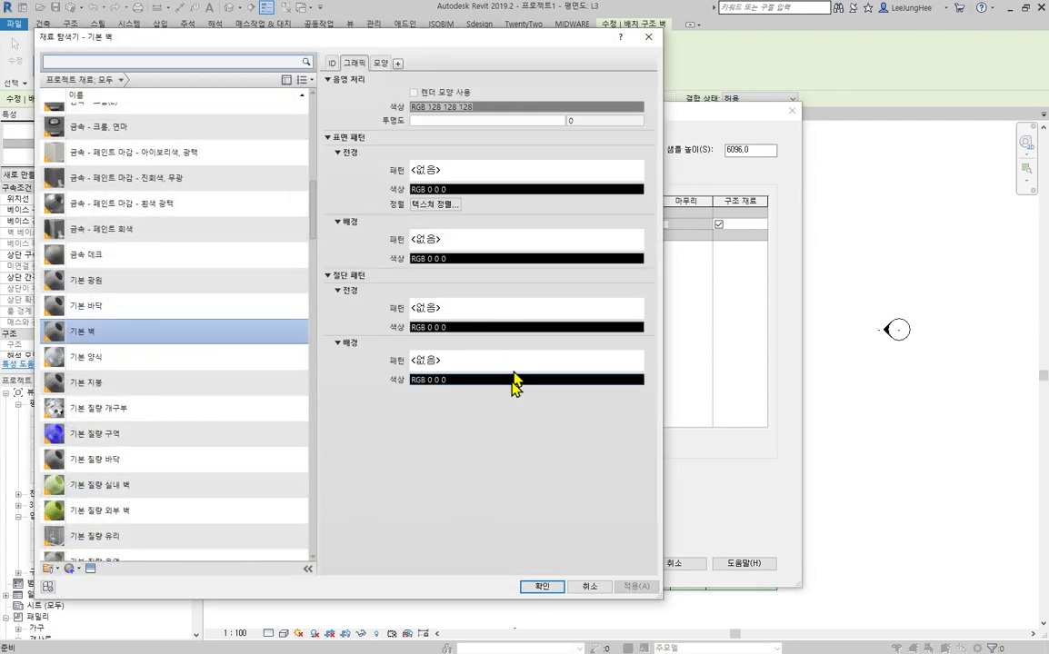
pyautogui.scroll(-20, 207, 362)
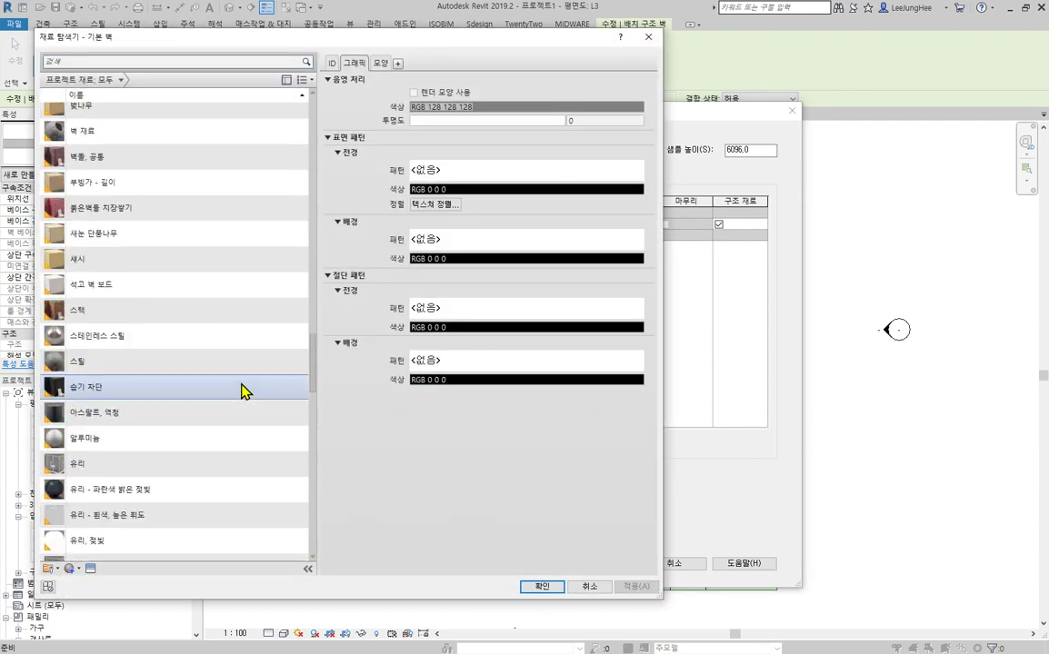
# Step: Assign the material 콘크리트 - 현장타설 콘크리트 to the structure layer of wall type C200 and accept the type properties
pyautogui.scroll(5, 244, 370)
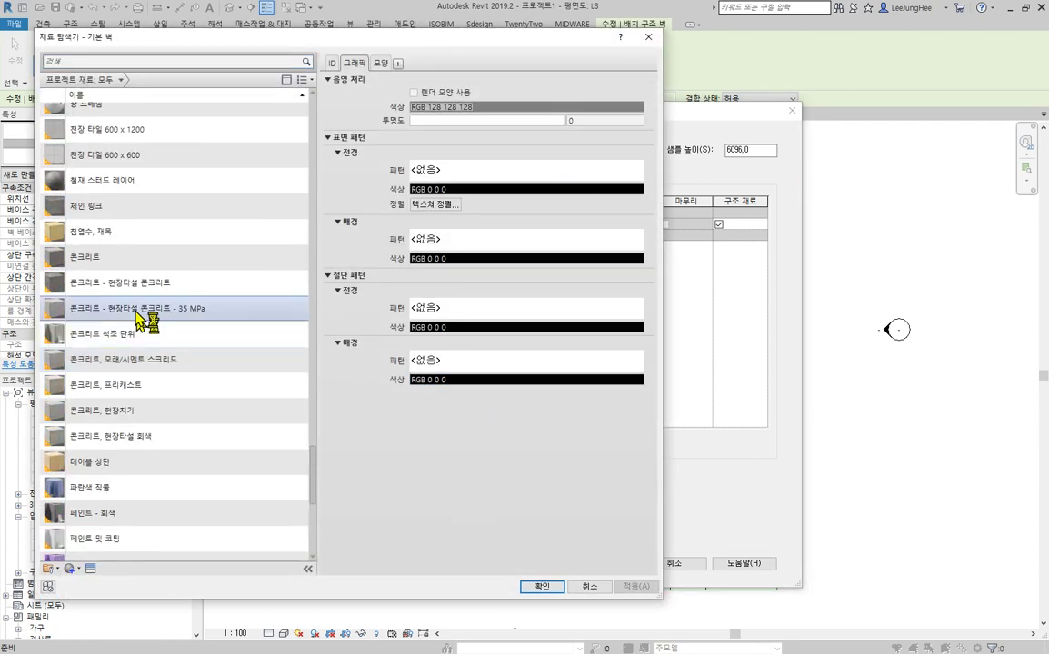
pyautogui.click(117, 284)
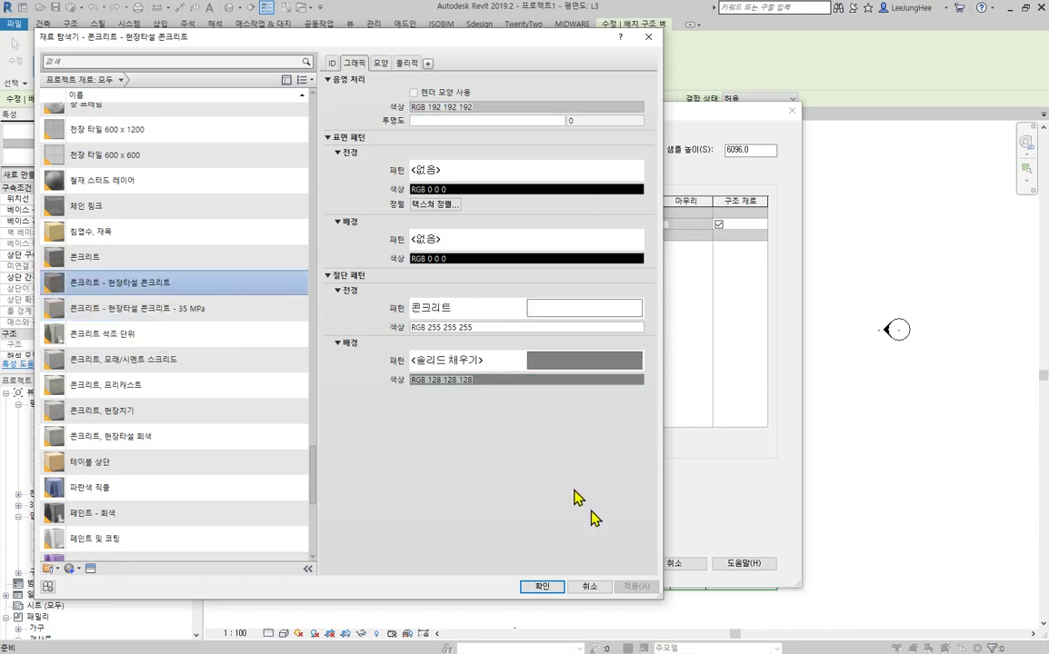
pyautogui.click(552, 588)
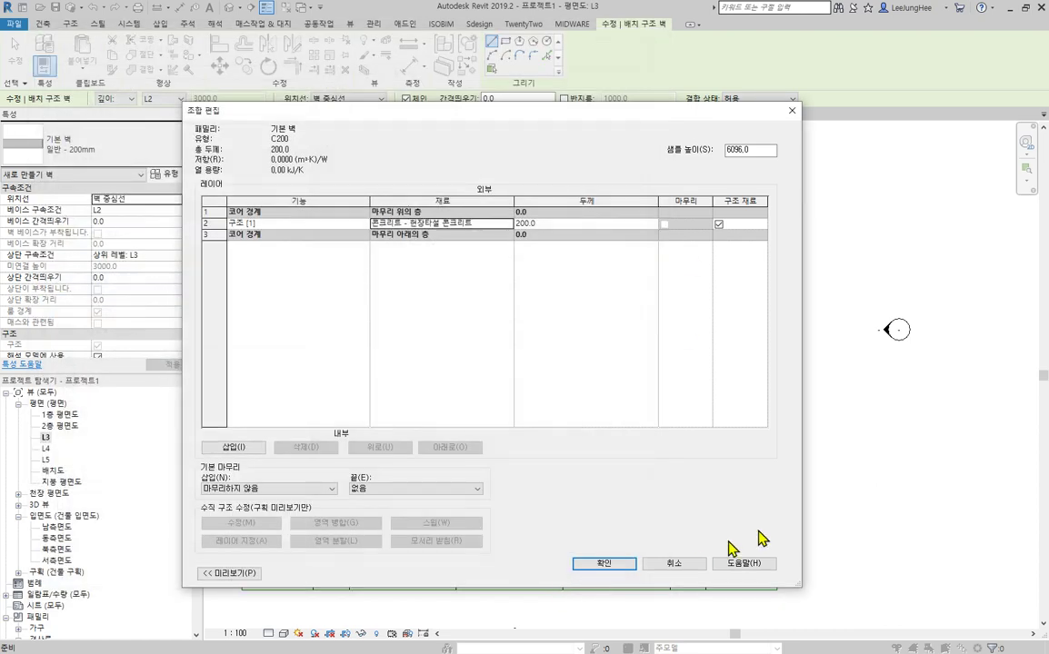
pyautogui.click(605, 563)
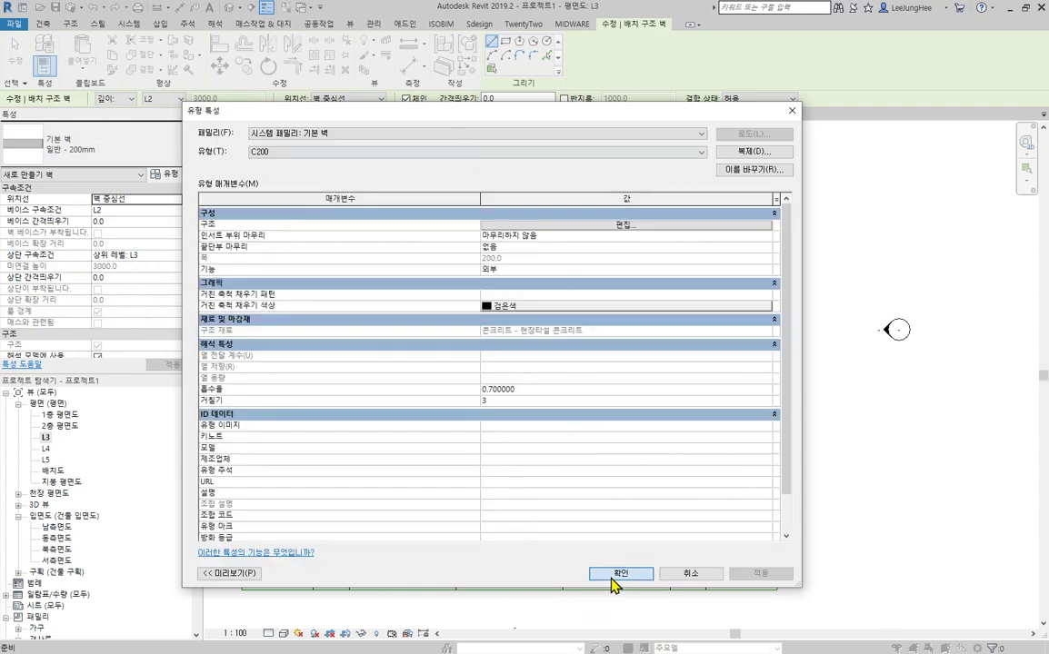
pyautogui.click(618, 575)
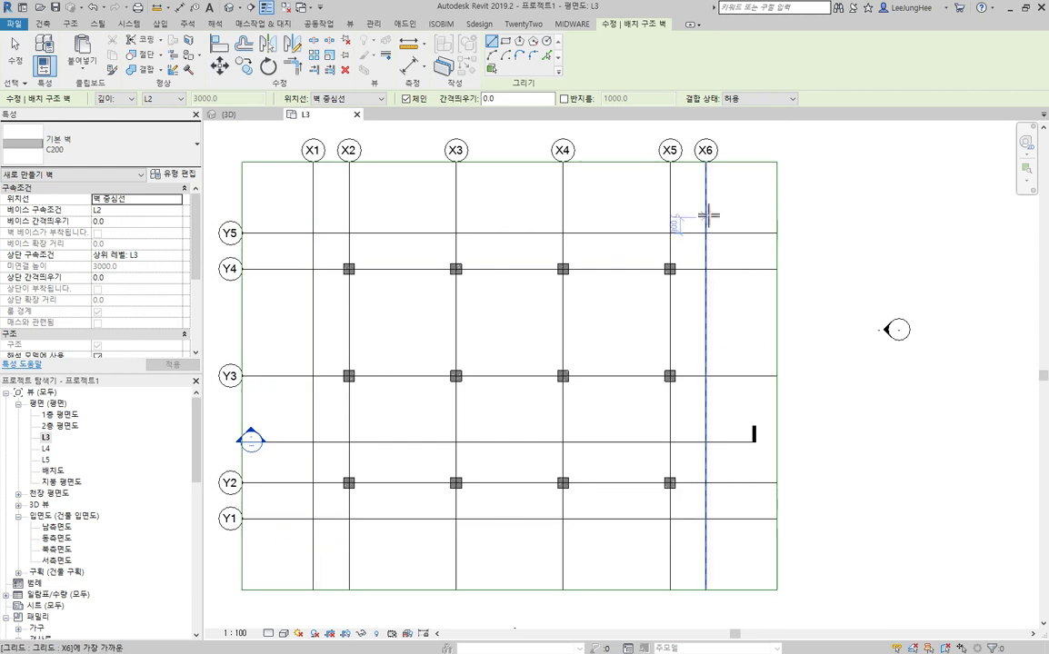
# Step: Switch the structural wall drawing shape to a rectangle
pyautogui.click(505, 41)
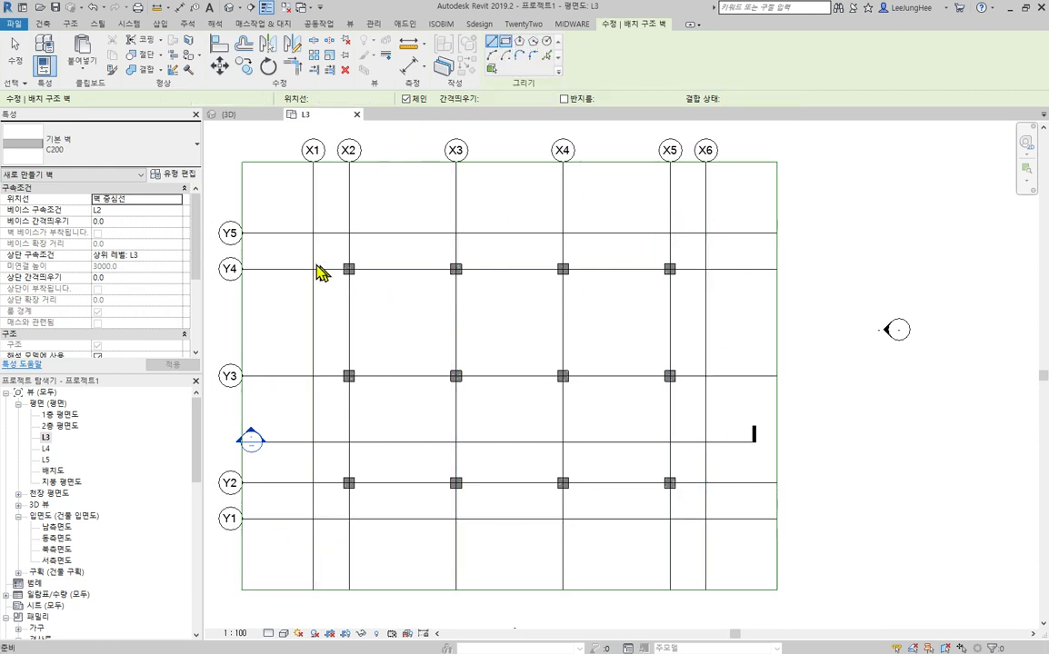
pyautogui.click(313, 234)
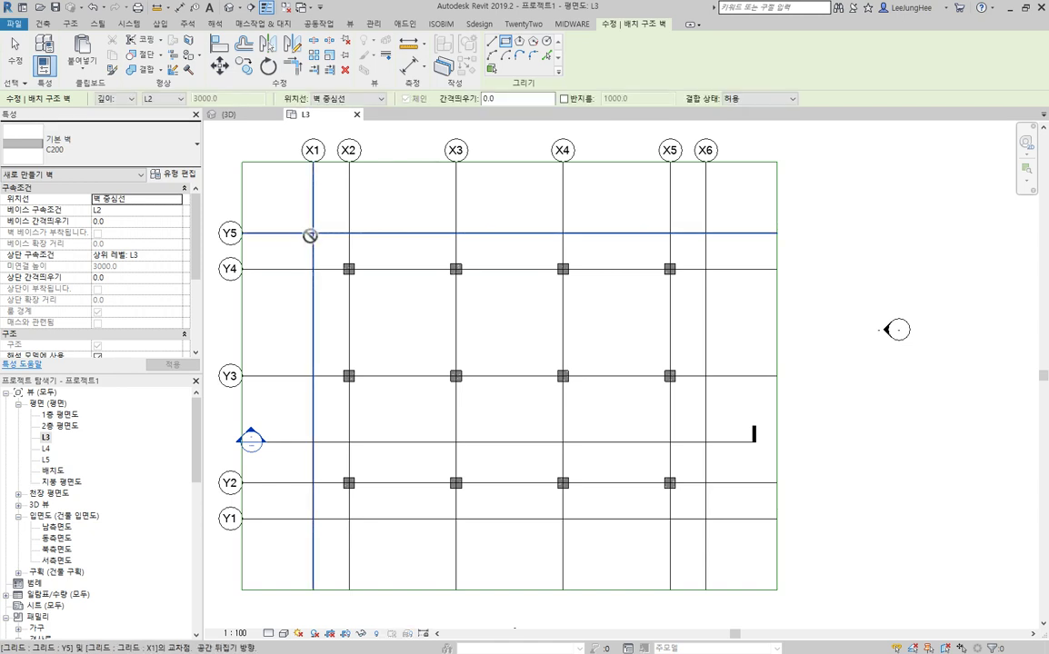
pyautogui.click(706, 519)
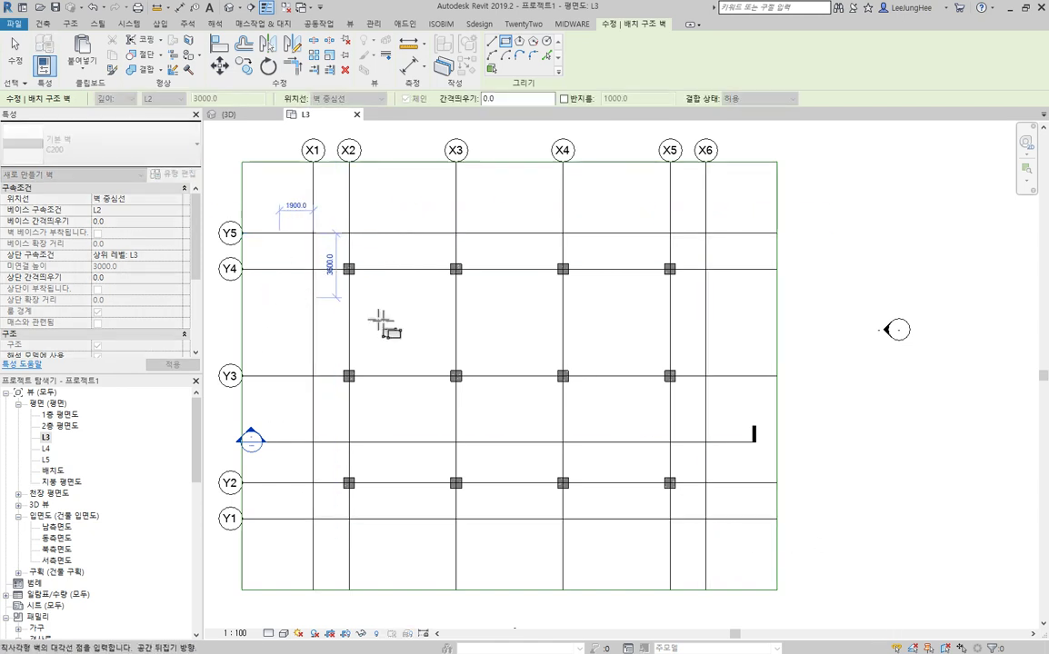
pyautogui.press('Escape')
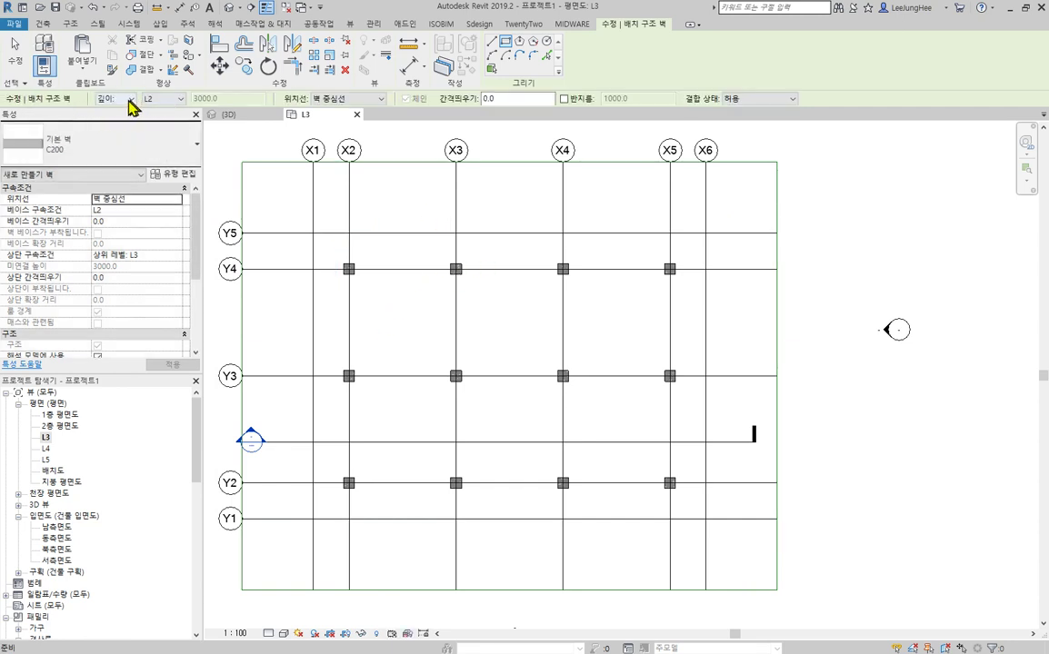
# Step: Draw a rectangle of C200 walls from grid intersection X1/Y5 to X6/Y1, set by height (높이) up to level L4
pyautogui.click(132, 100)
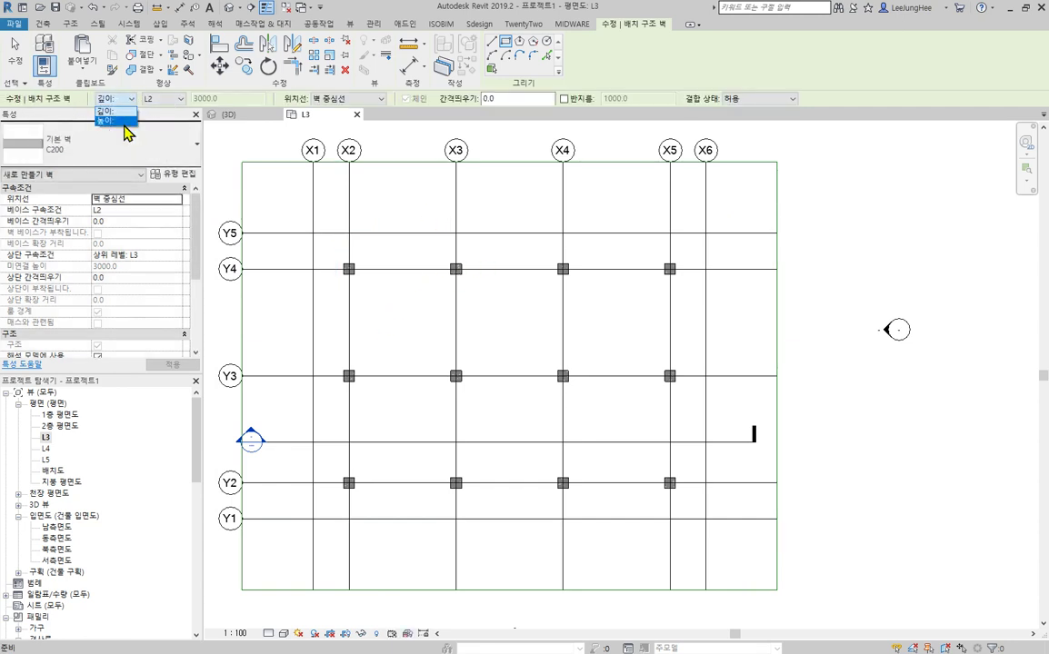
pyautogui.click(123, 121)
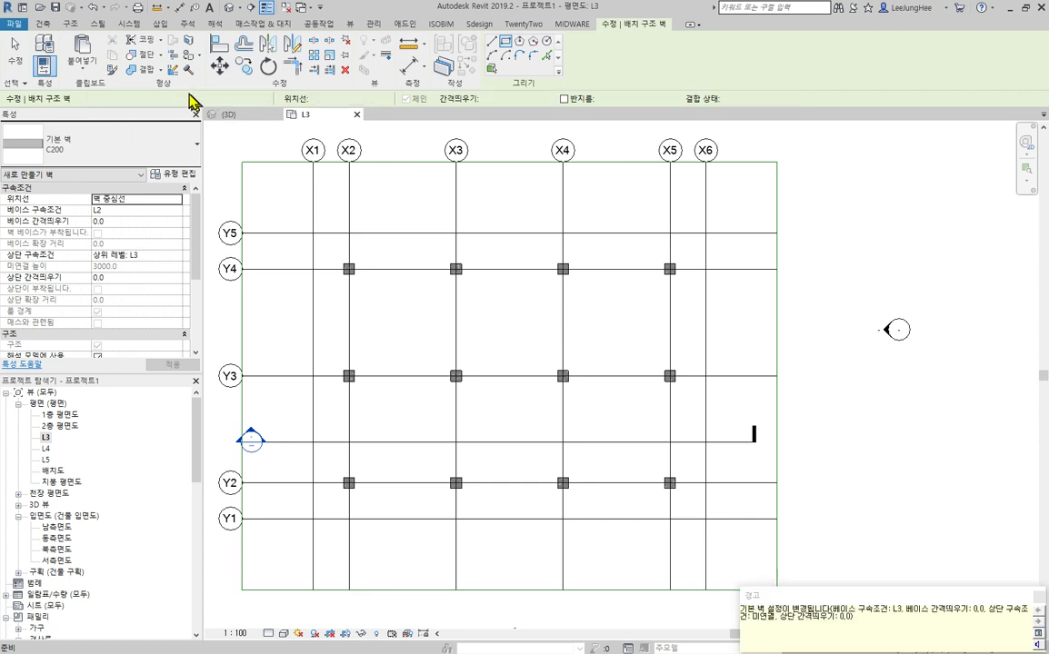
pyautogui.click(180, 100)
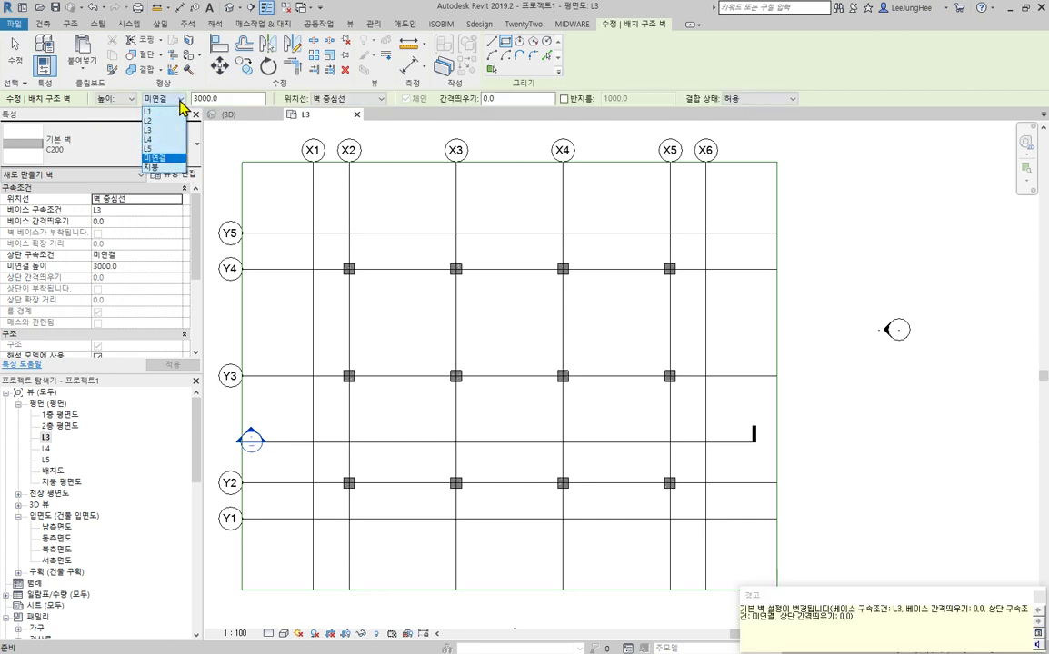
pyautogui.click(154, 141)
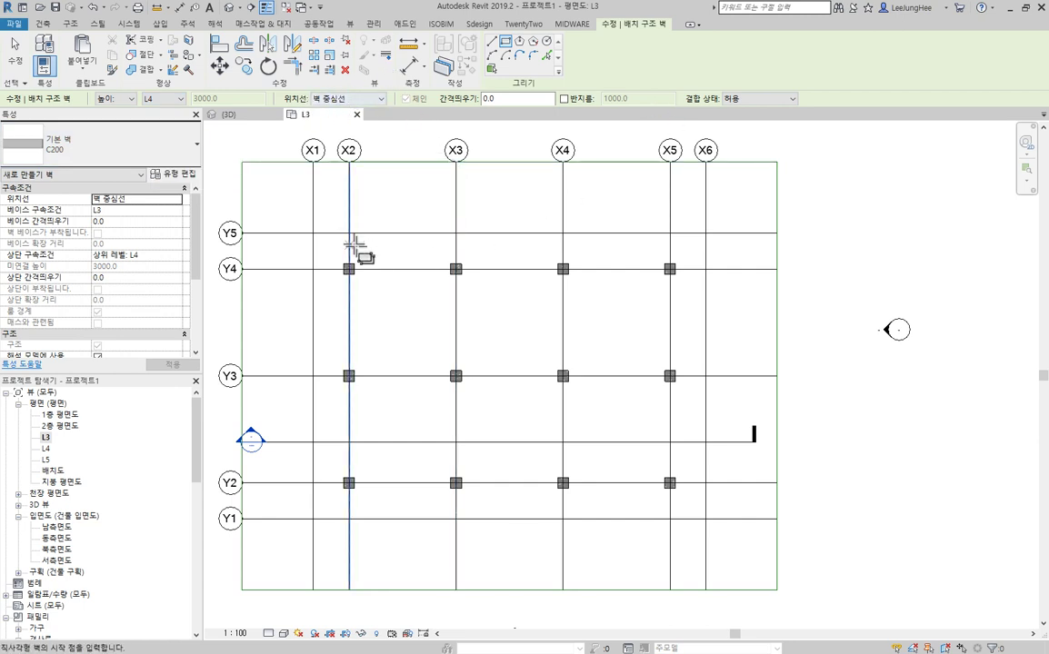
pyautogui.click(314, 234)
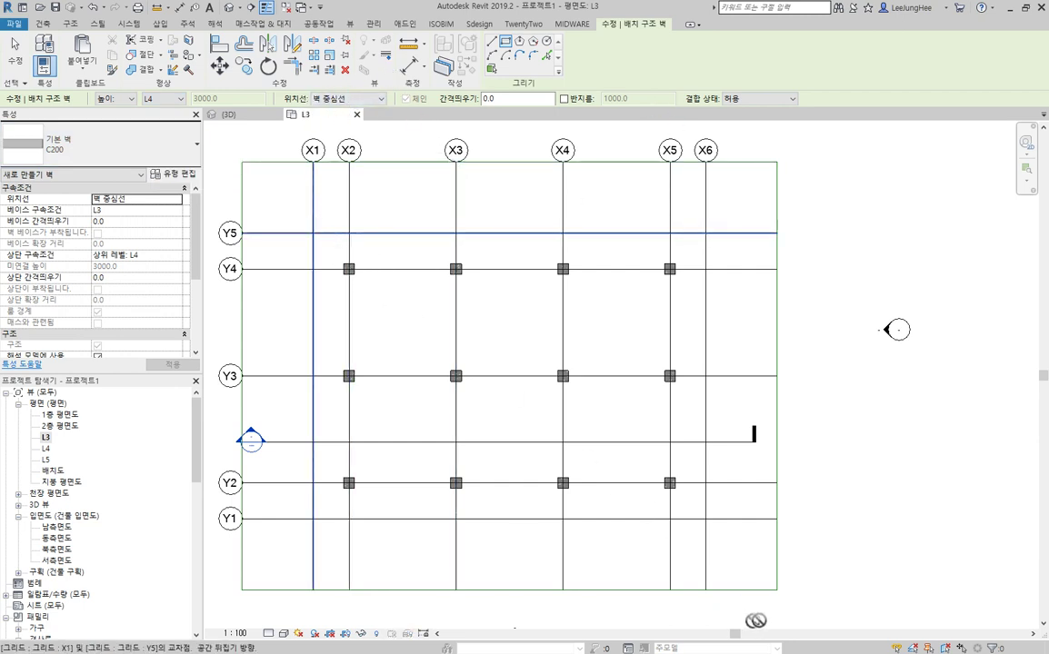
pyautogui.click(706, 519)
pyautogui.press('Escape')
pyautogui.press('Escape')
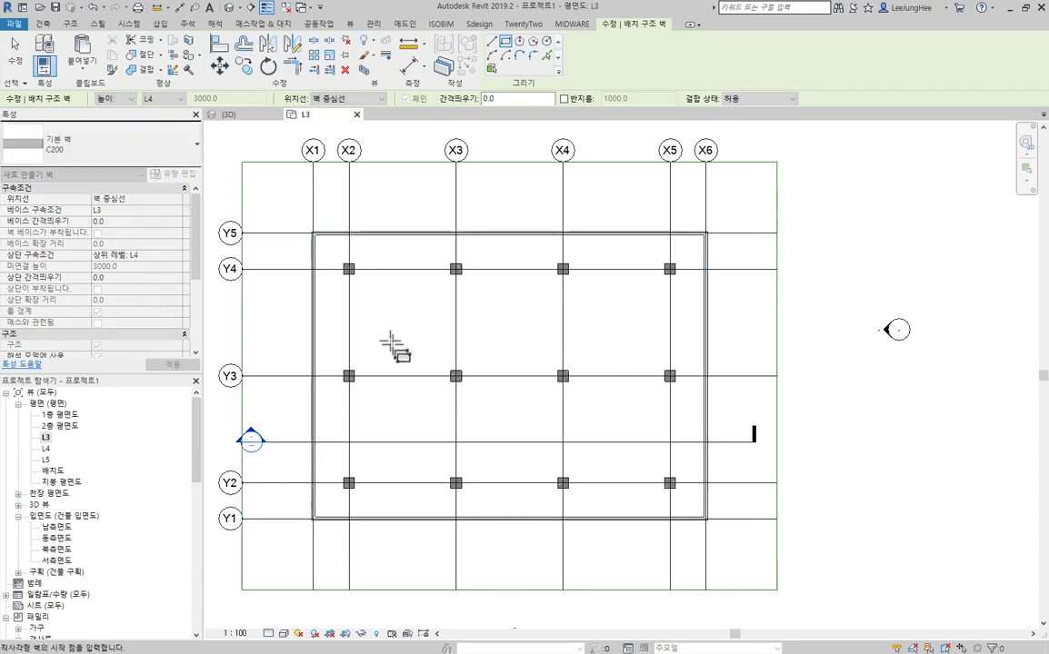
# Step: Set the detail level of the L3 plan view to medium (중간)
pyautogui.scroll(5, 442, 332)
pyautogui.scroll(3, 251, 227)
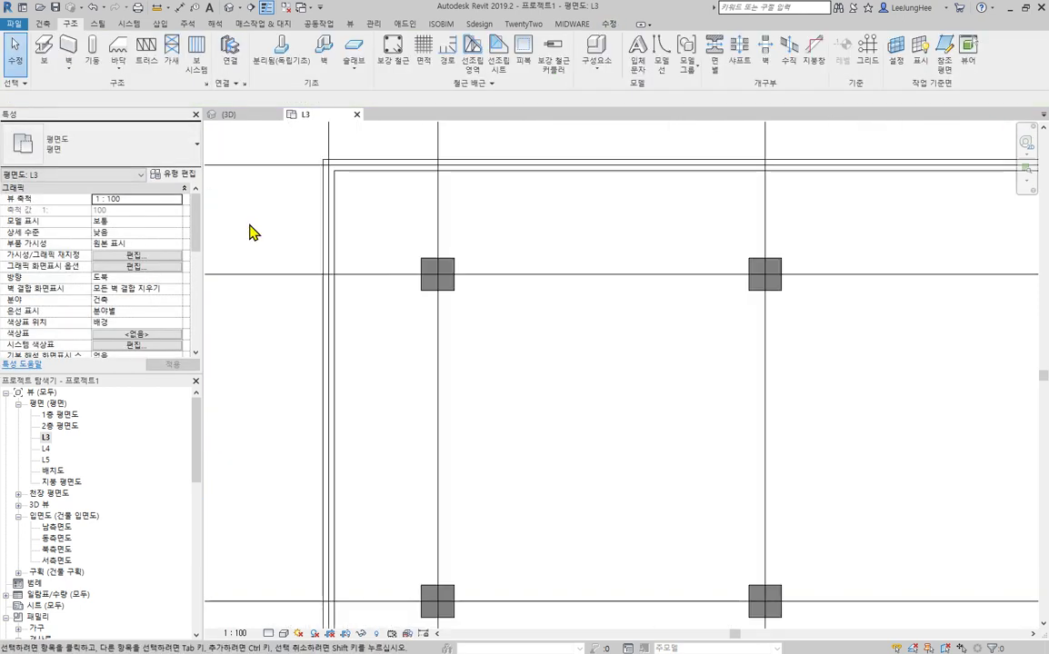
pyautogui.scroll(3, 372, 299)
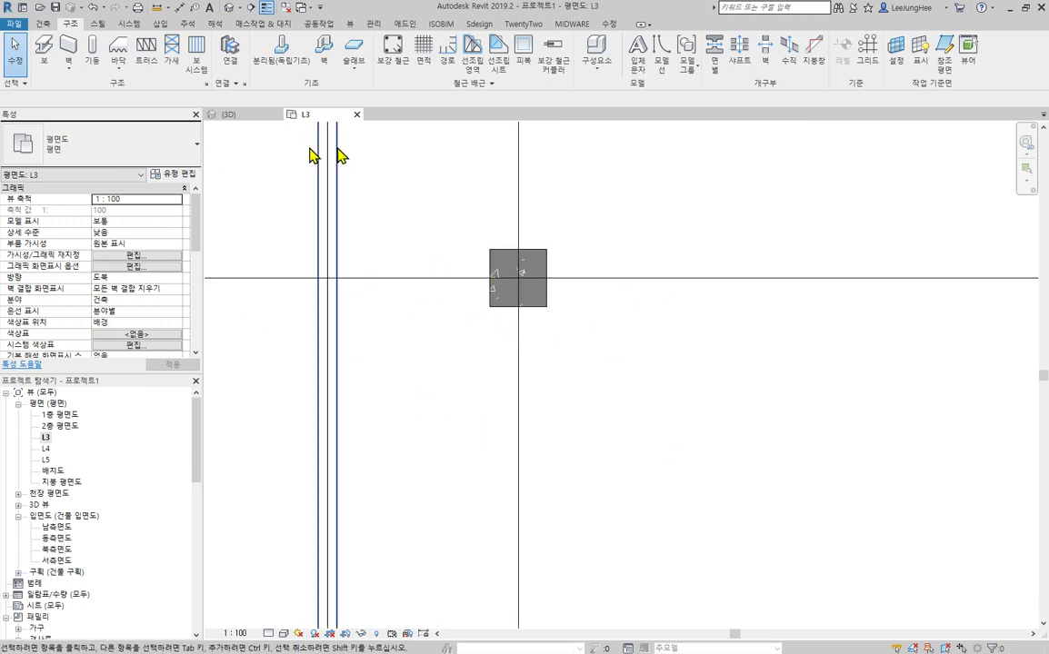
pyautogui.click(270, 634)
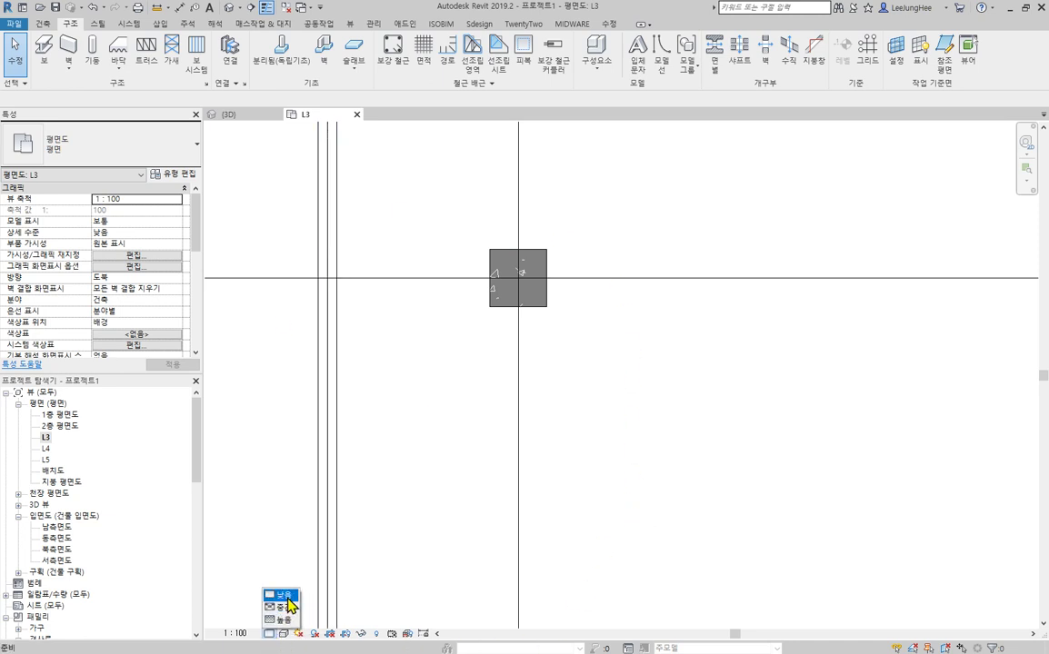
pyautogui.click(289, 607)
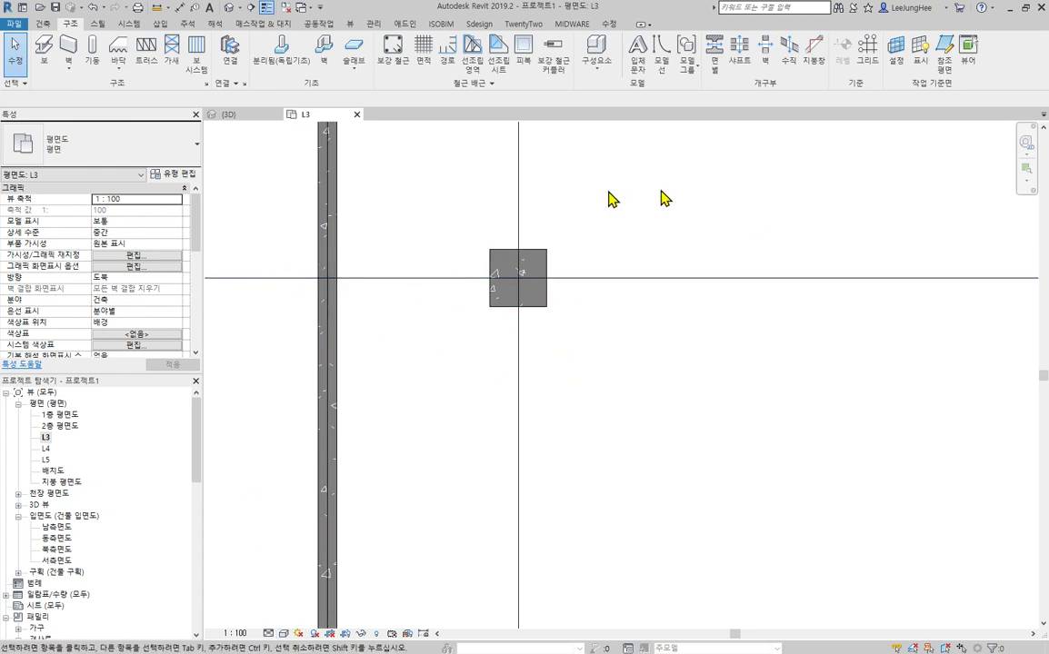
# Step: Examine the new perimeter walls around the column grid in the L3 plan and in the 3D view
pyautogui.scroll(-2, 670, 462)
pyautogui.moveTo(786, 480); pyautogui.dragTo(609, 305, button='middle')
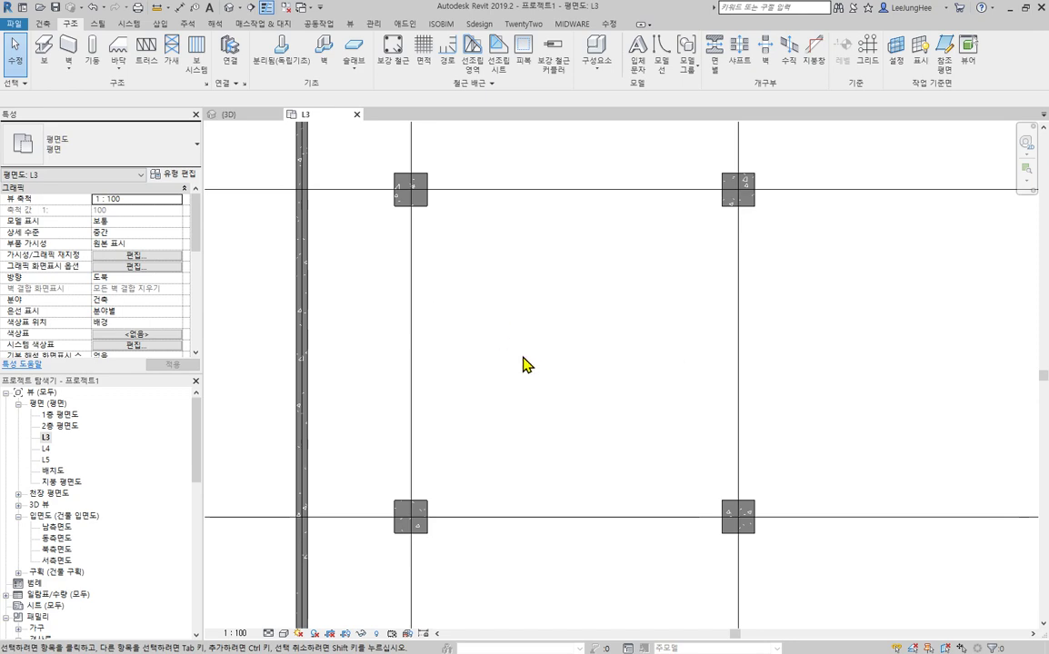
pyautogui.scroll(-3, 600, 336)
pyautogui.moveTo(545, 315); pyautogui.dragTo(739, 291, button='middle')
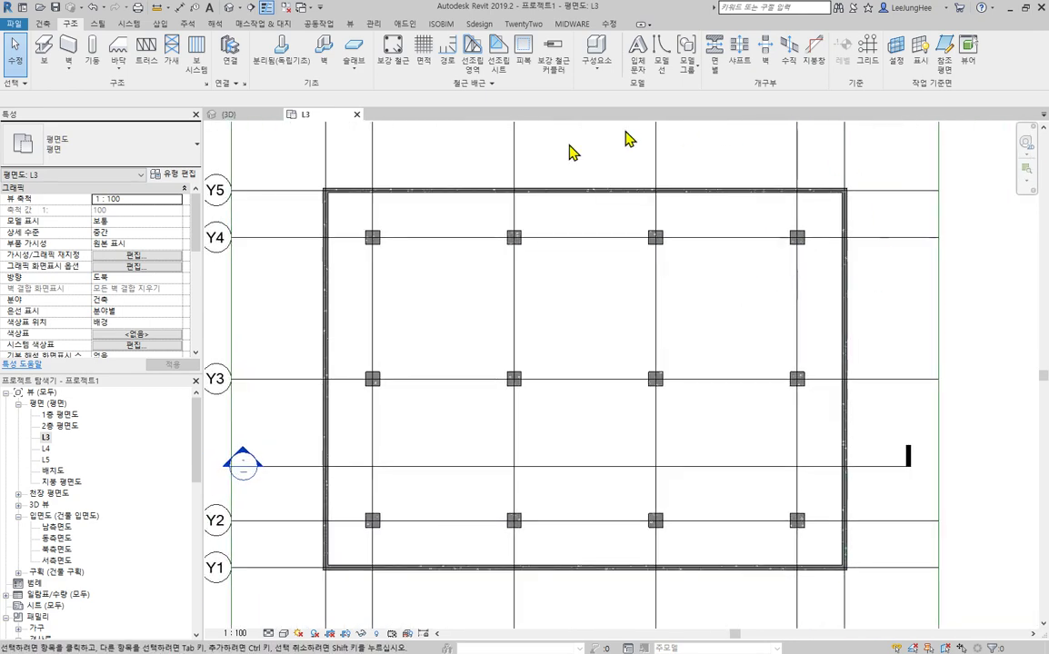
pyautogui.click(232, 8)
pyautogui.moveTo(613, 421)
pyautogui.keyDown('shift'); pyautogui.mouseDown(button='middle')
pyautogui.moveTo(676, 428)
pyautogui.moveTo(749, 274)
pyautogui.moveTo(559, 302)
pyautogui.moveTo(716, 467)
pyautogui.moveTo(662, 560)
pyautogui.moveTo(361, 209)
pyautogui.moveTo(704, 106)
pyautogui.moveTo(838, 475)
pyautogui.moveTo(499, 554)
pyautogui.moveTo(658, 420)
pyautogui.moveTo(627, 423)
pyautogui.mouseUp(button='middle'); pyautogui.keyUp('shift')
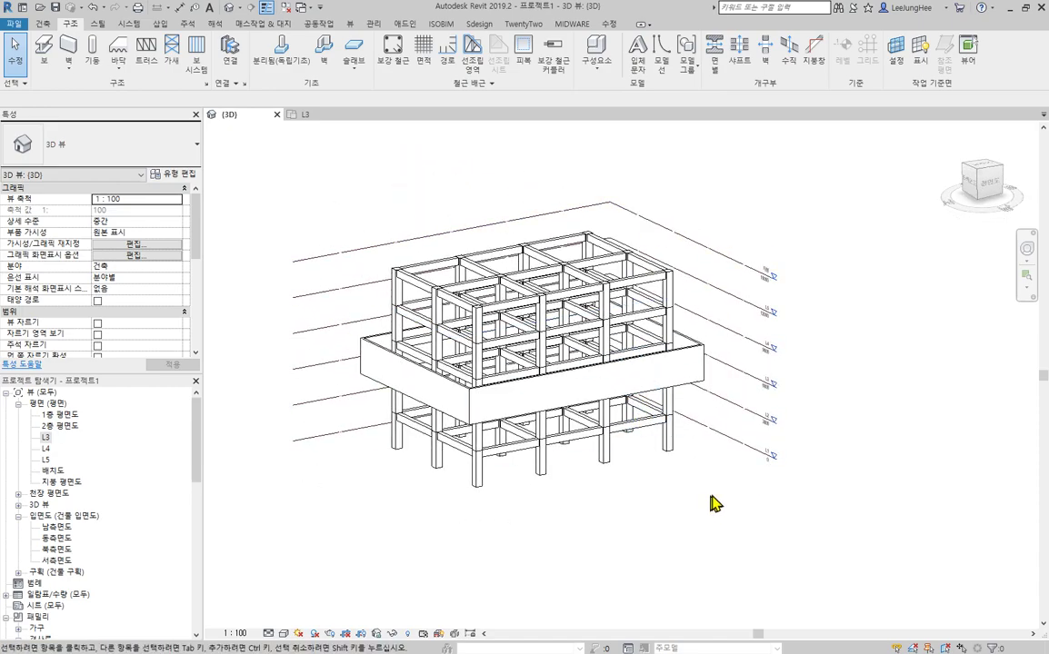
pyautogui.scroll(3, 636, 500)
pyautogui.moveTo(604, 507); pyautogui.dragTo(691, 510, button='middle')
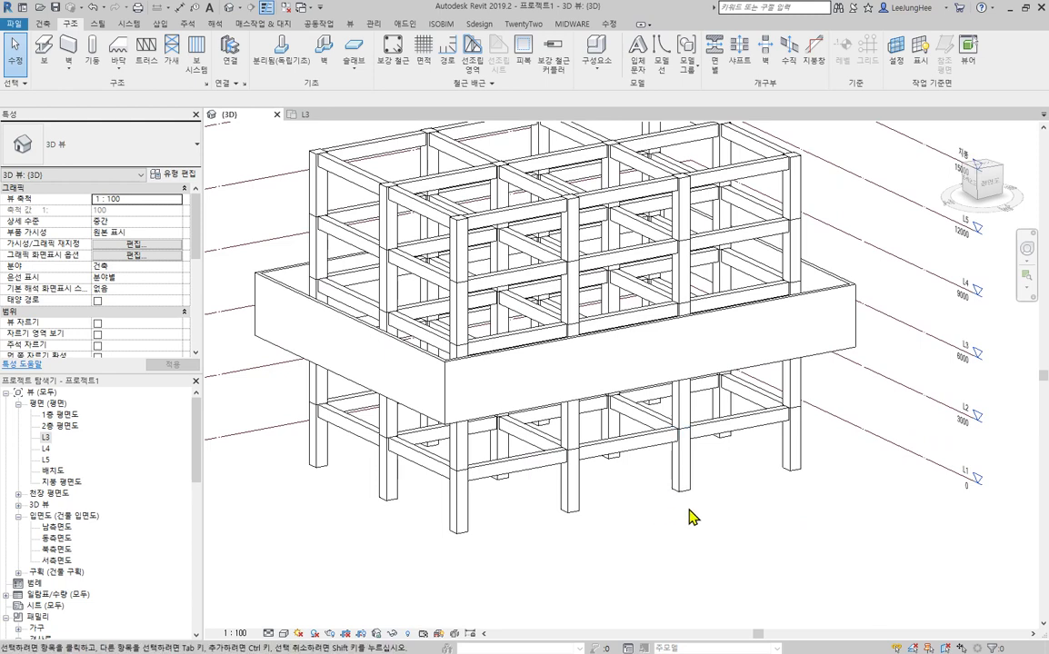
pyautogui.scroll(-2, 718, 546)
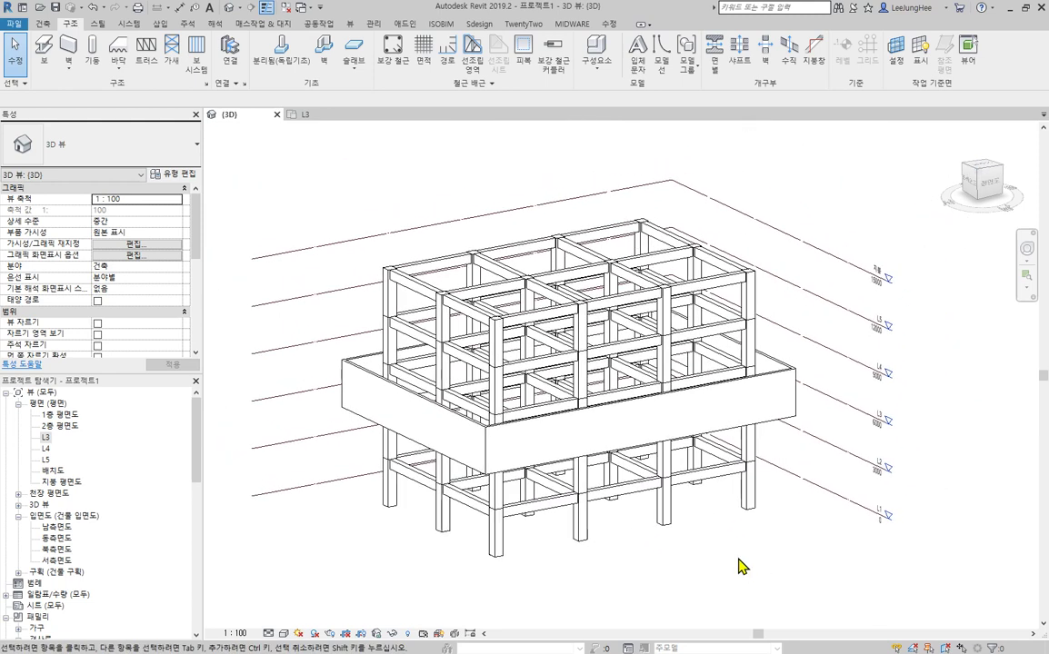
# Step: Copy the whole chain of perimeter walls in the L3 plan and paste it aligned to levels L1, L2, L4, L5 and 지붕
pyautogui.click(303, 117)
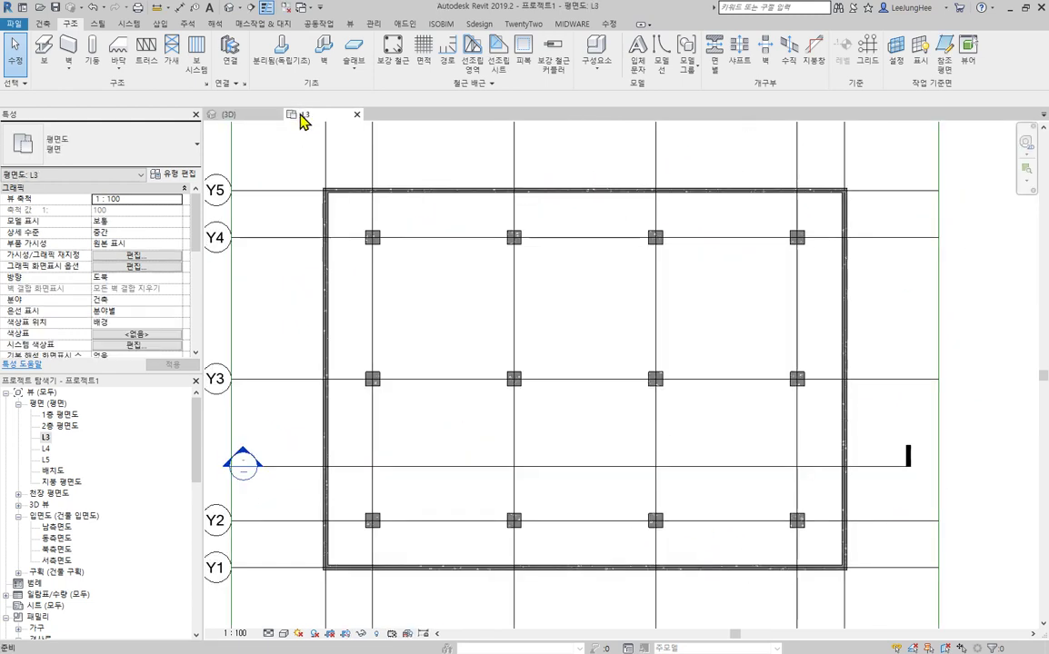
pyautogui.press('Tab')
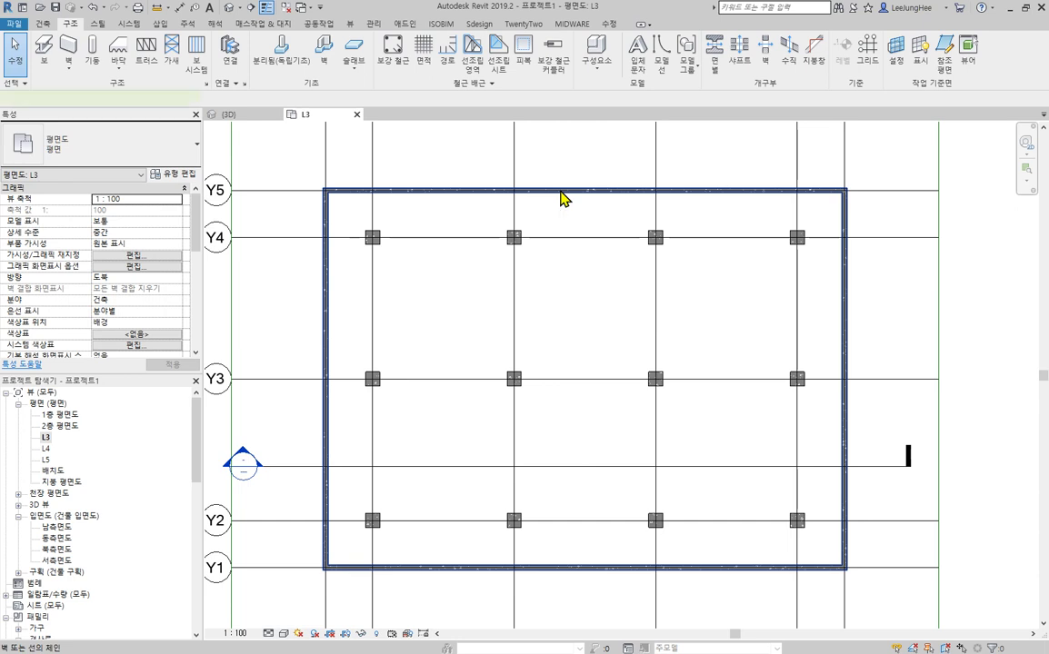
pyautogui.click(561, 192)
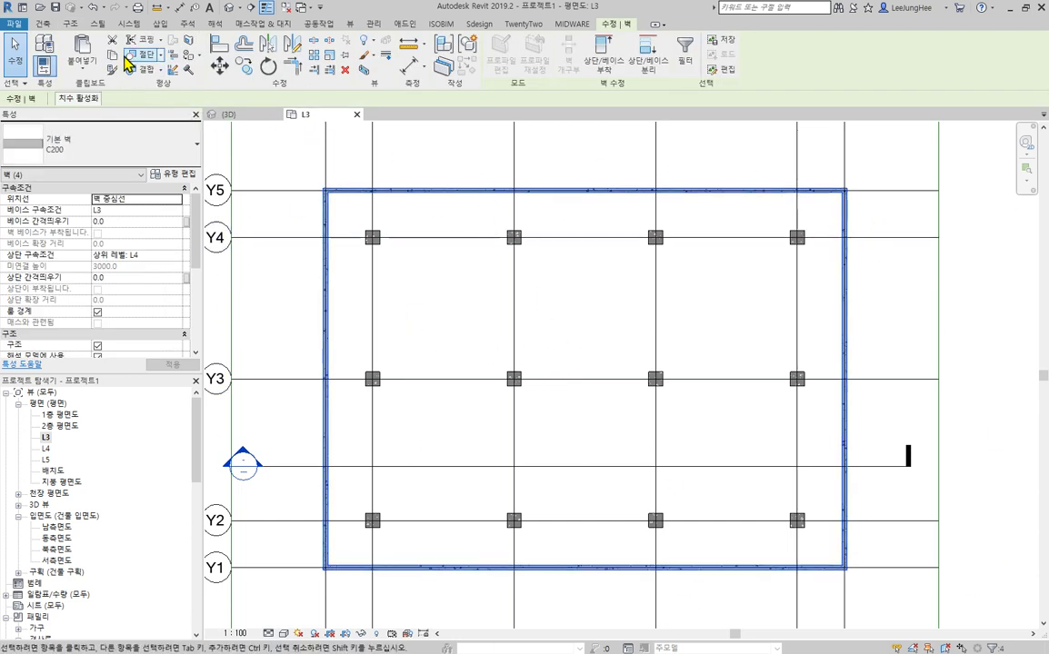
pyautogui.click(82, 63)
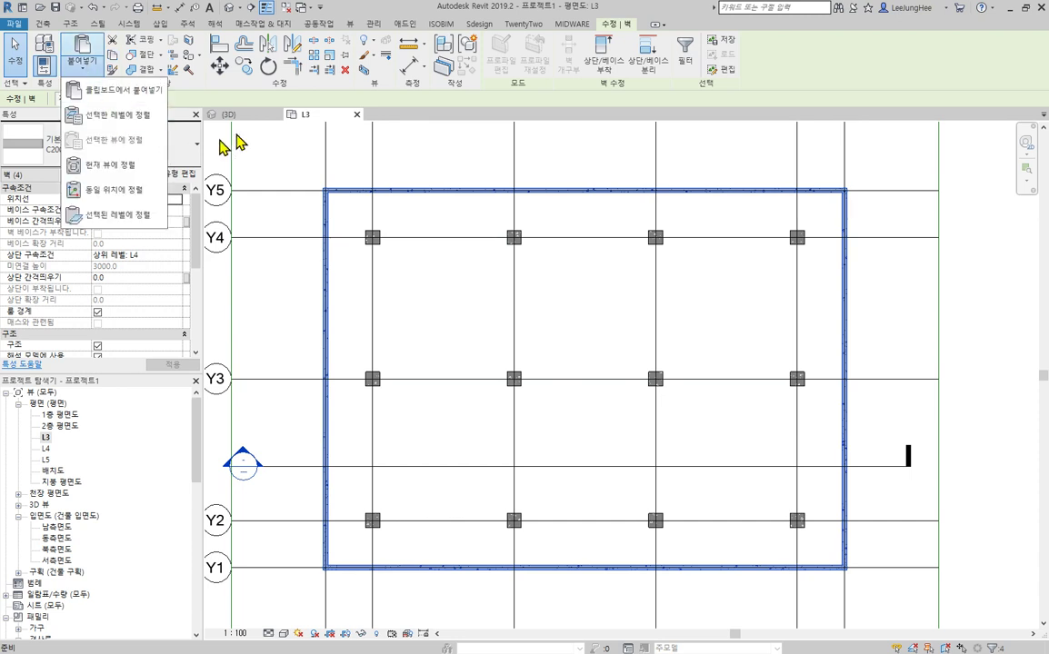
pyautogui.click(141, 116)
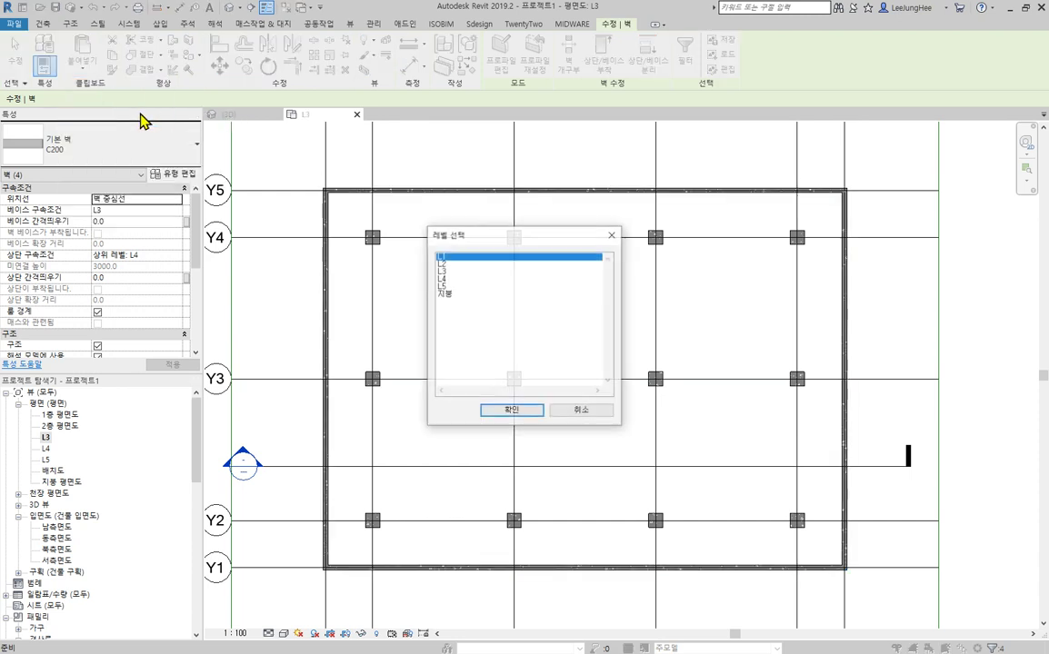
pyautogui.keyDown('ctrl'); pyautogui.click(460, 263); pyautogui.keyUp('ctrl')
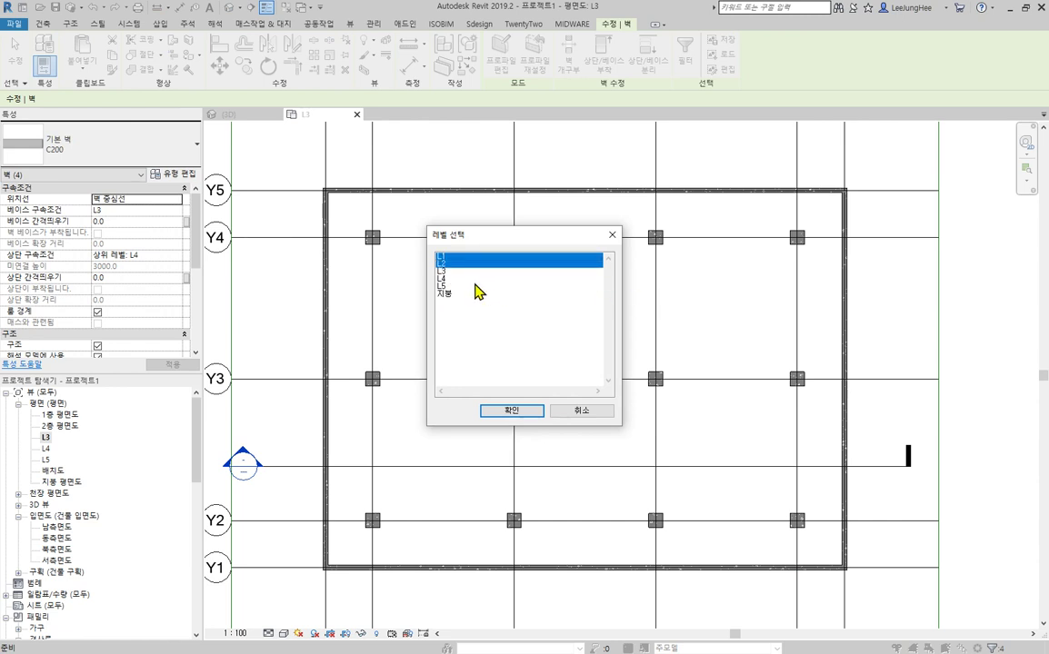
pyautogui.keyDown('ctrl'); pyautogui.click(473, 278); pyautogui.keyUp('ctrl')
pyautogui.keyDown('ctrl'); pyautogui.click(471, 286); pyautogui.keyUp('ctrl')
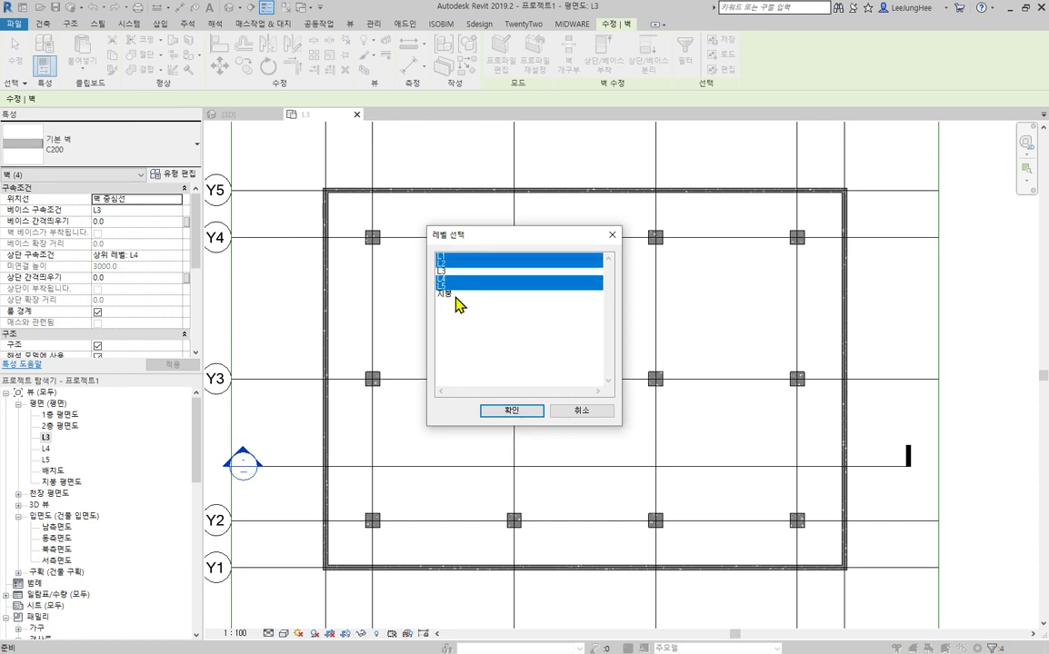
pyautogui.keyDown('ctrl'); pyautogui.click(455, 293); pyautogui.keyUp('ctrl')
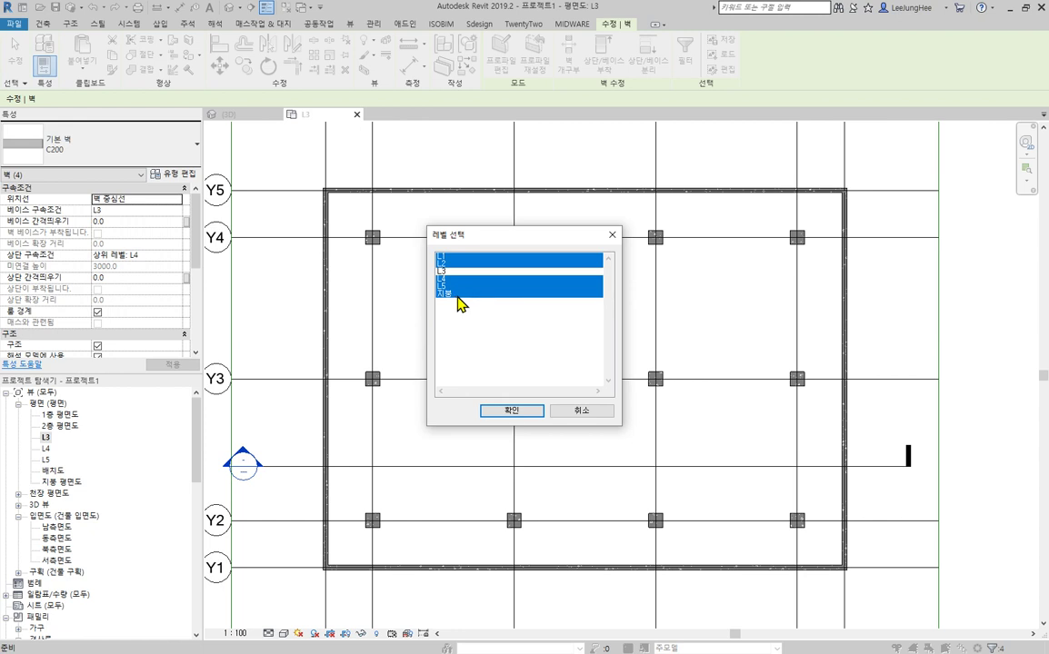
pyautogui.click(509, 412)
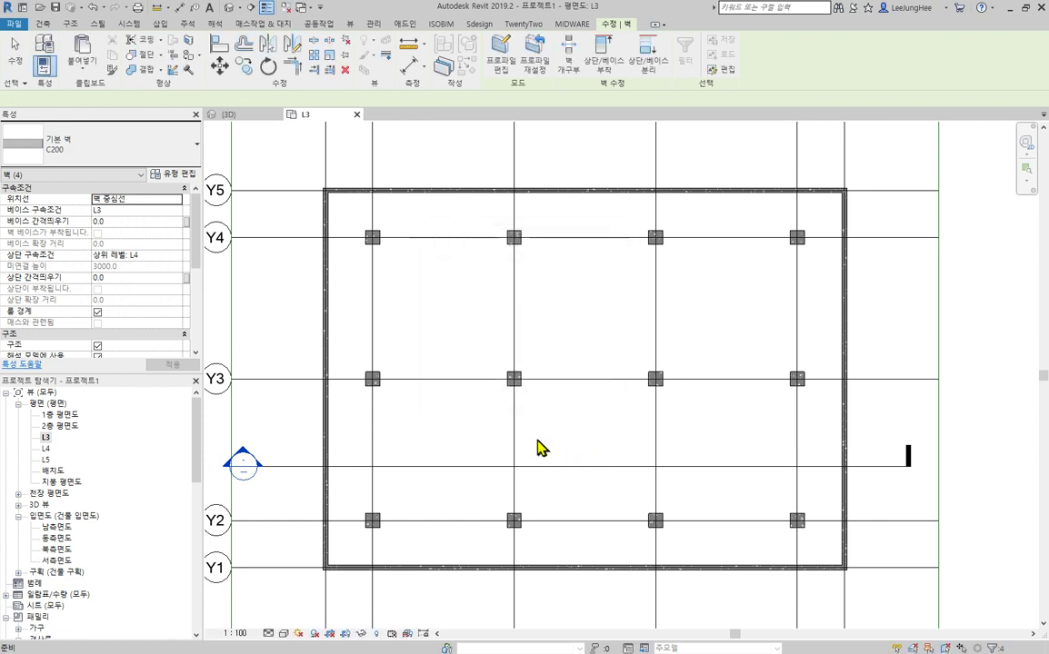
# Step: Open the 3D view and inspect the perimeter walls across the building's levels and roof
pyautogui.click(227, 7)
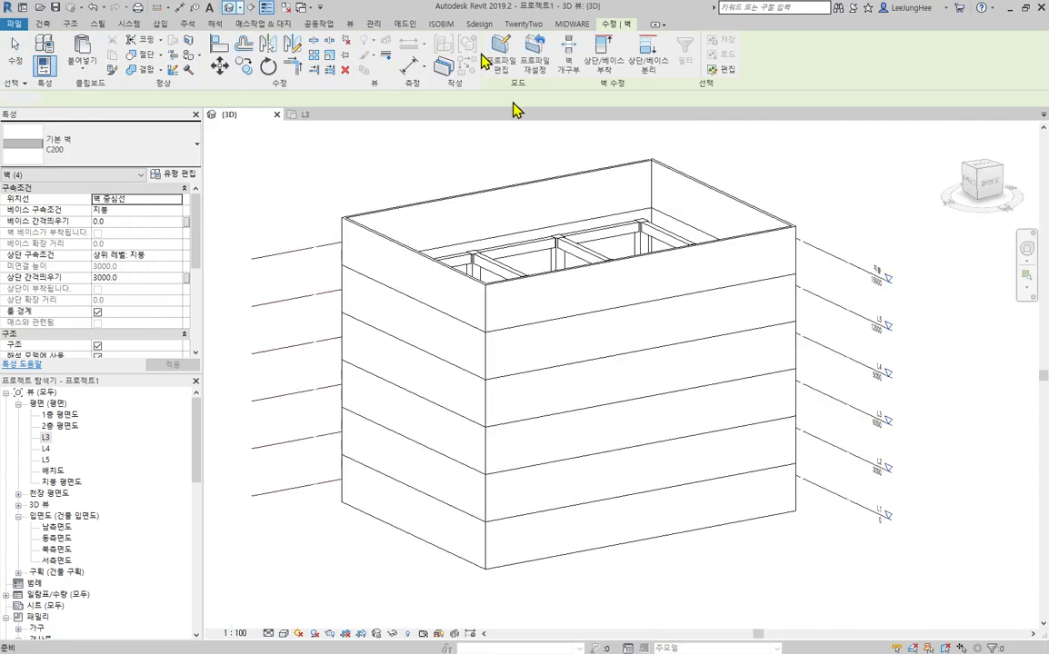
pyautogui.keyDown('shift'); pyautogui.moveTo(631, 446); pyautogui.dragTo(598, 452, button='middle'); pyautogui.keyUp('shift')
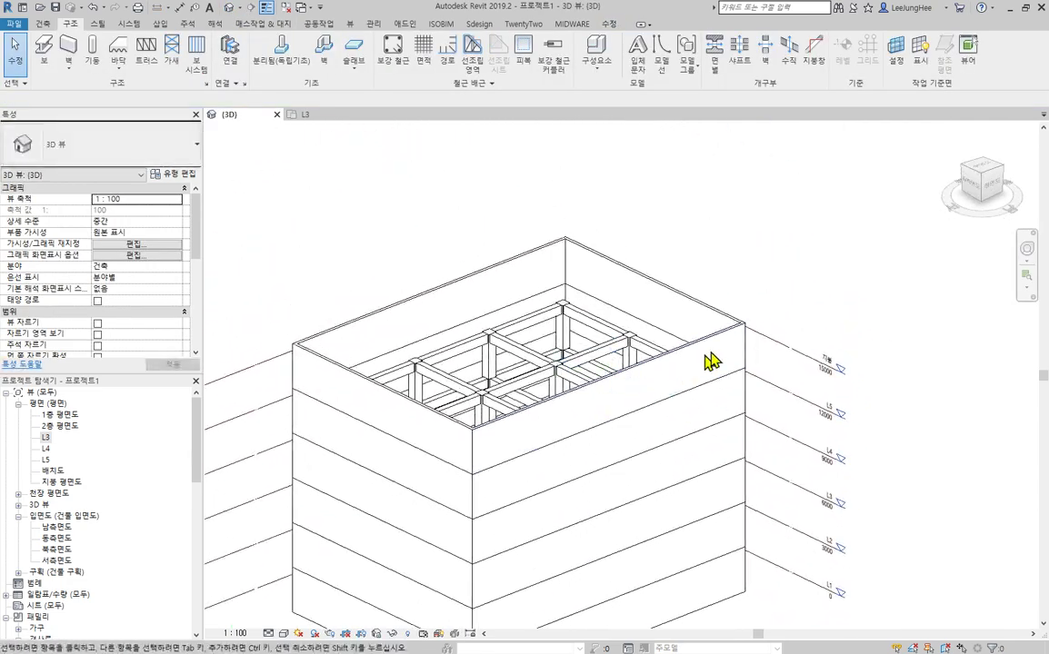
# Step: Set the top offset of the four perimeter walls at the 지붕 level to 1200
pyautogui.press('Tab')
pyautogui.click(727, 344)
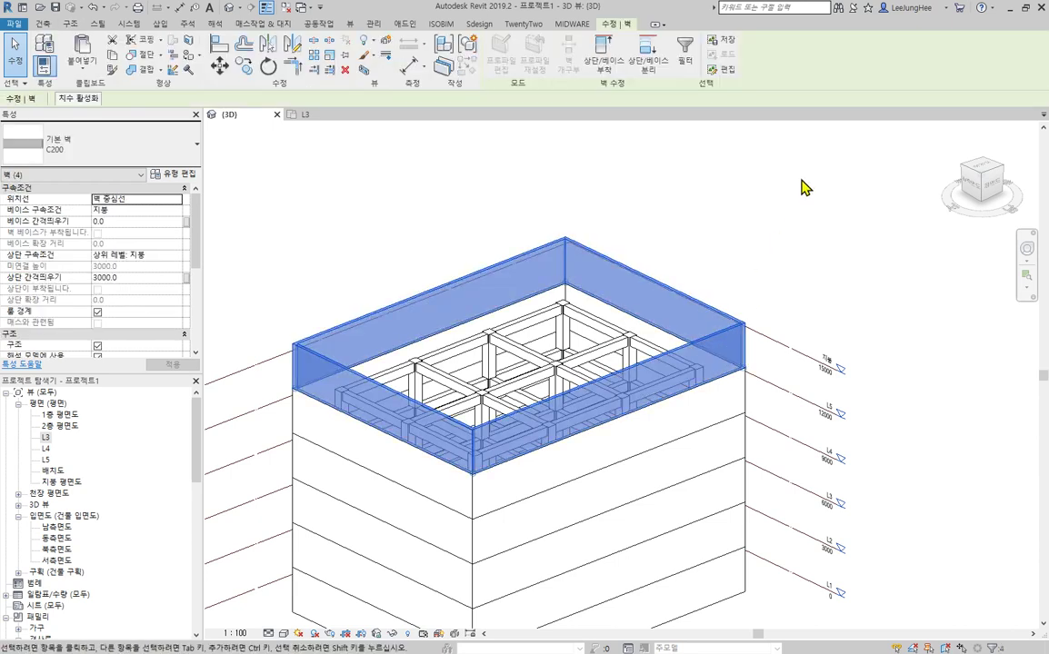
pyautogui.keyDown('shift'); pyautogui.moveTo(803, 187); pyautogui.dragTo(618, 238, button='middle'); pyautogui.keyUp('shift')
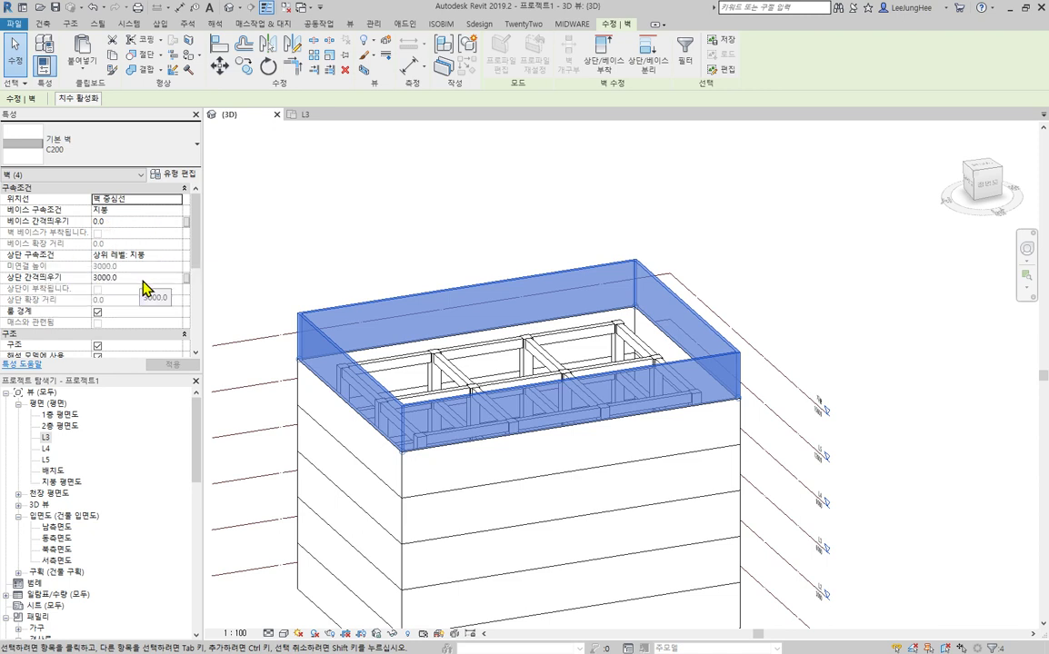
pyautogui.click(143, 278)
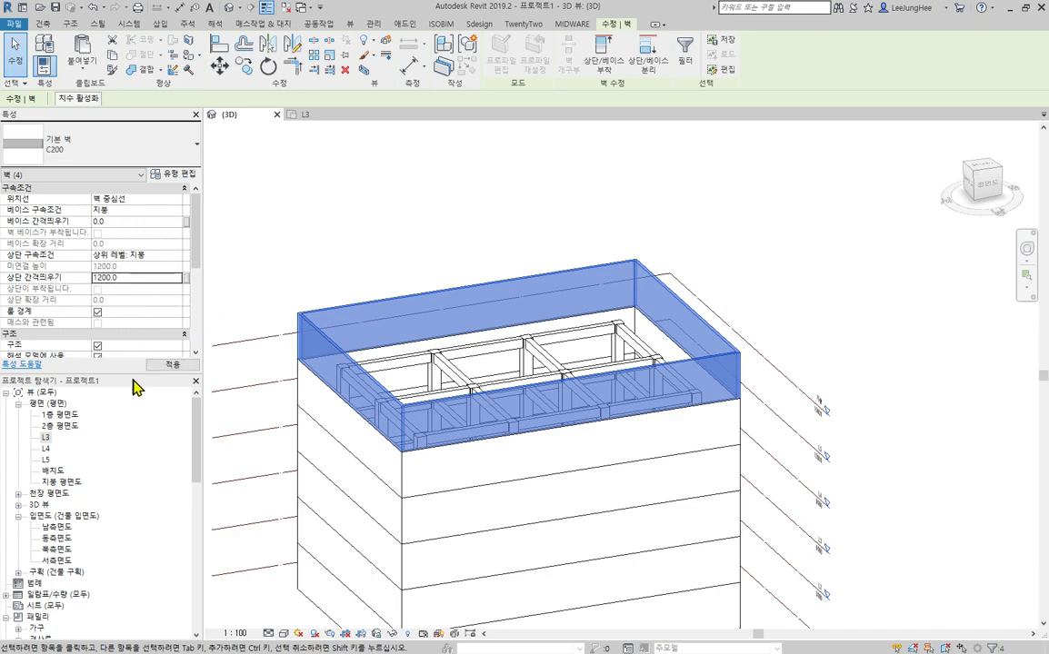
pyautogui.click(433, 222)
pyautogui.keyDown('shift'); pyautogui.moveTo(749, 345); pyautogui.dragTo(522, 496, button='middle'); pyautogui.keyUp('shift')
pyautogui.moveTo(700, 545); pyautogui.dragTo(750, 433, button='middle')
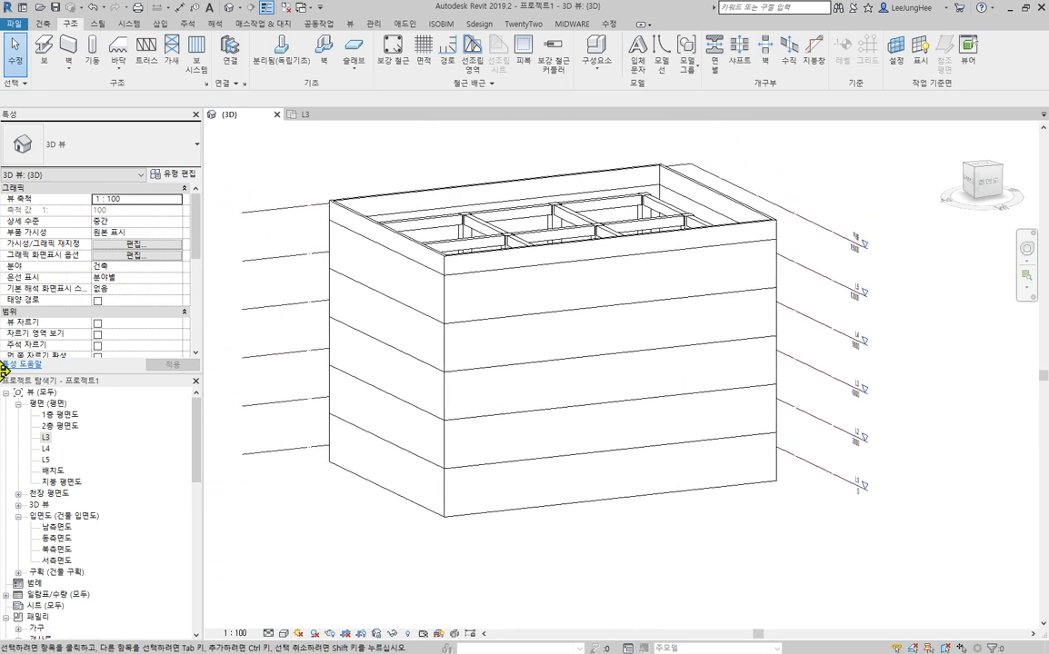
# Step: Open the 1층 평면도 plan and look over its perimeter walls and column grid
pyautogui.doubleClick(59, 414)
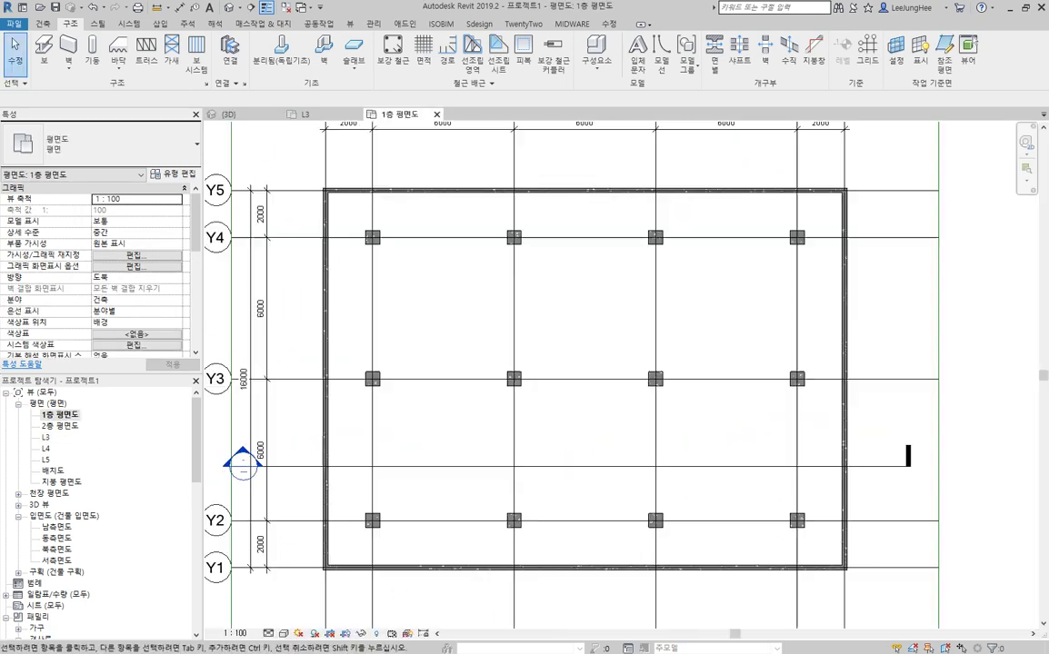
pyautogui.scroll(-2, 541, 549)
pyautogui.moveTo(702, 530); pyautogui.dragTo(678, 440, button='middle')
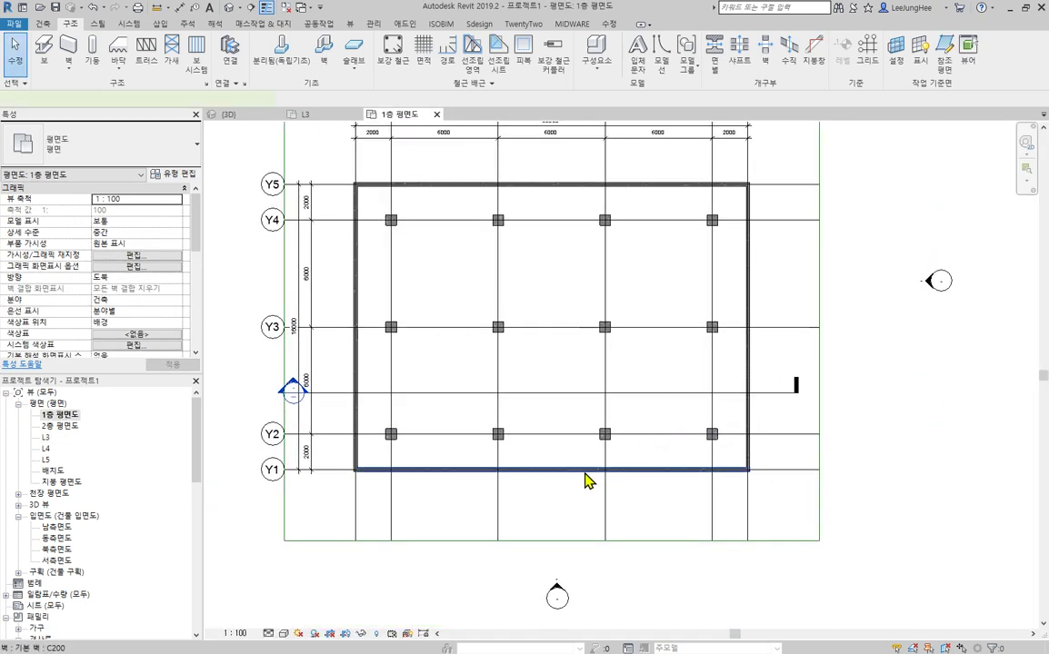
pyautogui.click(583, 471)
pyautogui.keyDown('ctrl'); pyautogui.click(563, 187); pyautogui.keyUp('ctrl')
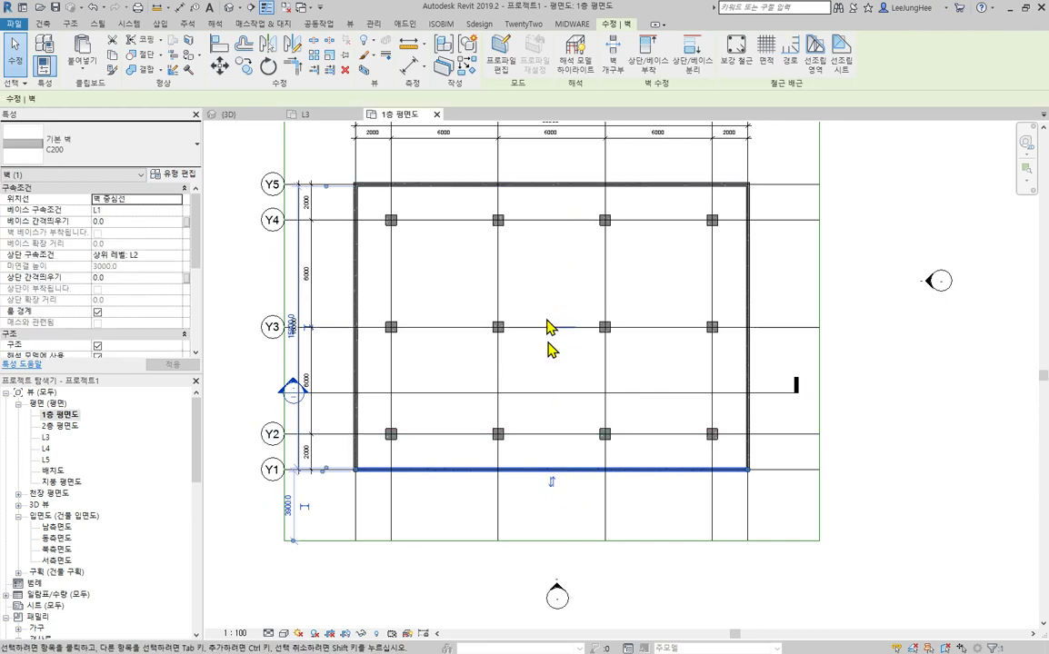
pyautogui.keyDown('ctrl'); pyautogui.scroll(2, 549, 329); pyautogui.keyUp('ctrl')
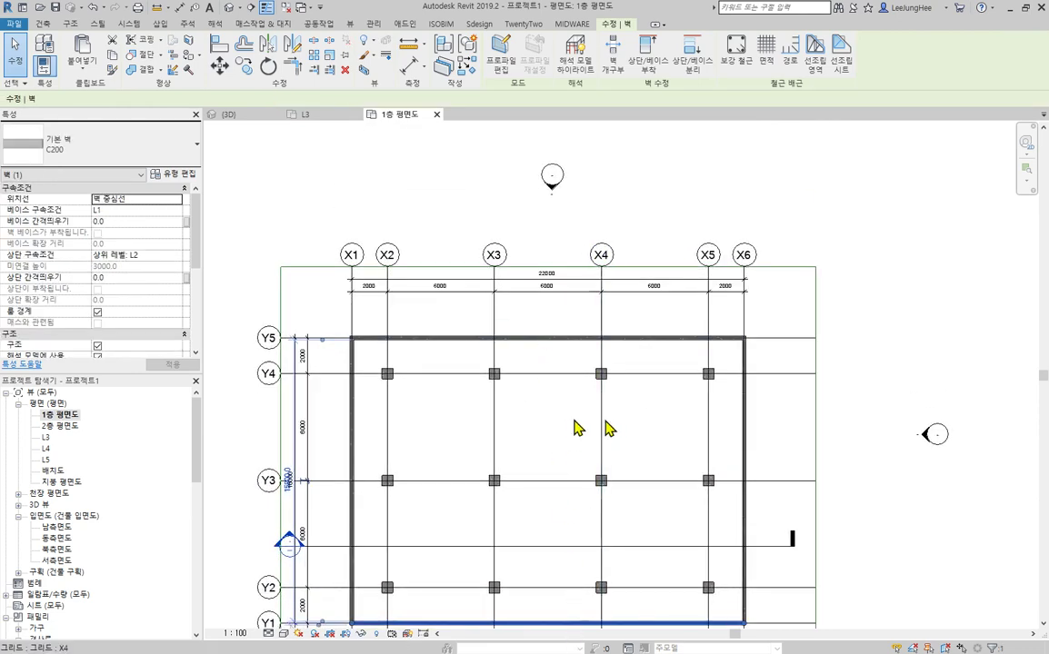
pyautogui.click(646, 431)
pyautogui.moveTo(645, 432); pyautogui.dragTo(652, 417, button='middle')
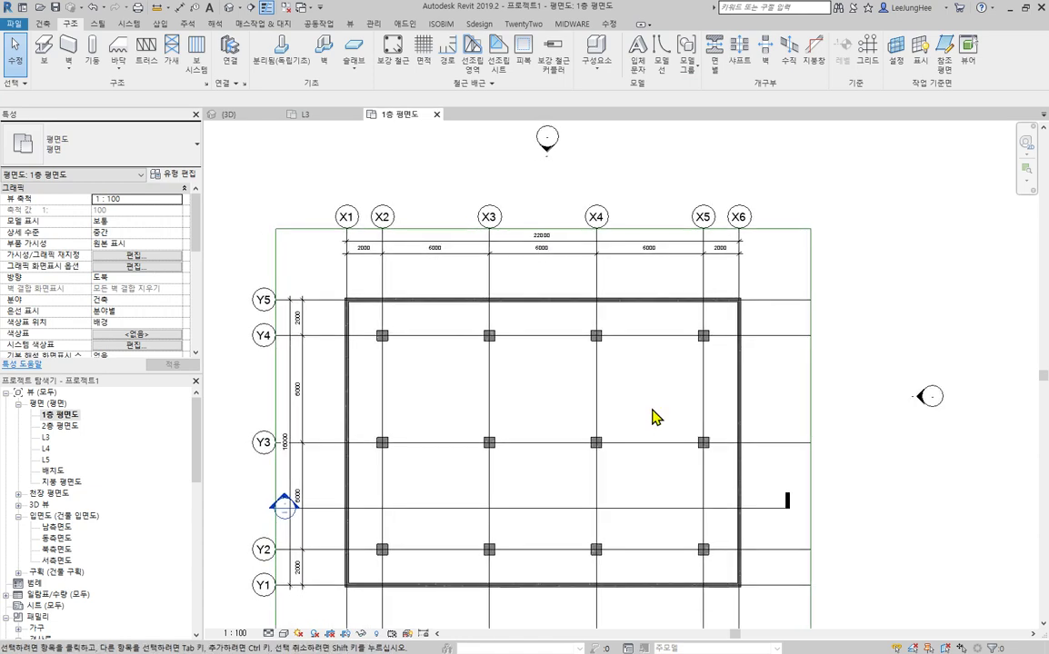
# Step: Switch to Acrobat, examine the first- and second-floor wall layouts on page 2 of 2017_시험문제_00.pdf, and return to Revit
pyautogui.click(693, 653)
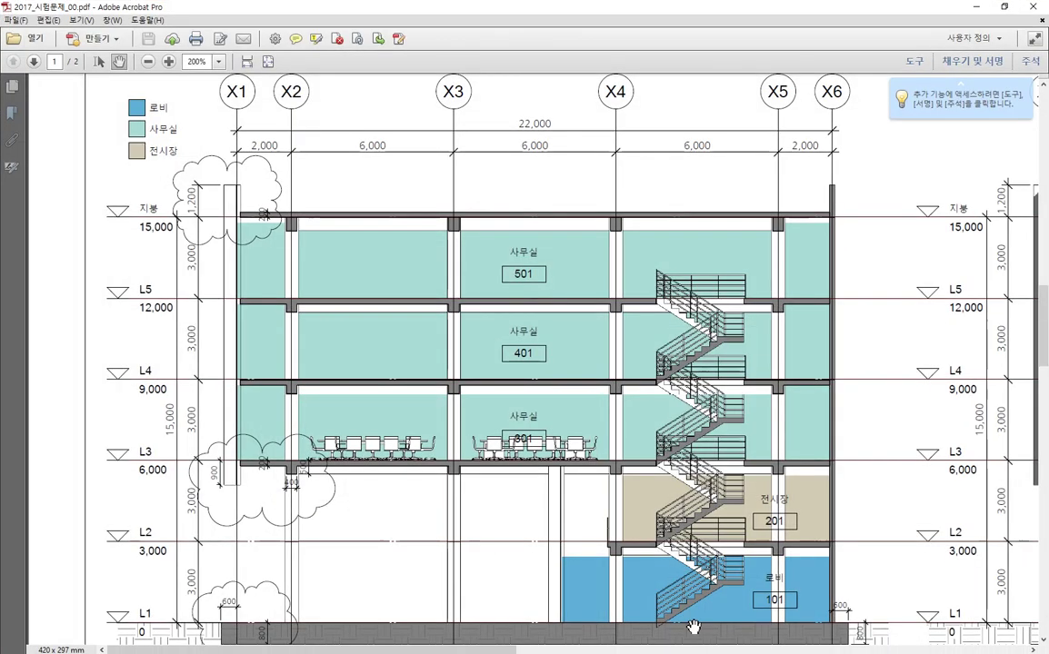
pyautogui.keyDown('ctrl'); pyautogui.scroll(-5, 625, 227); pyautogui.keyUp('ctrl')
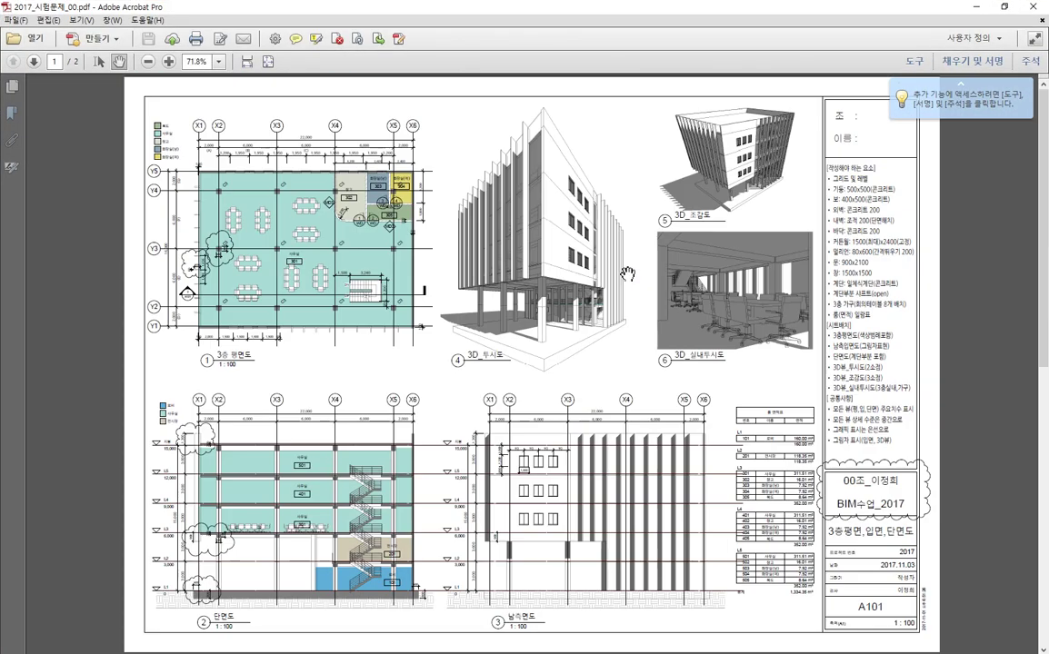
pyautogui.scroll(-3, 536, 289)
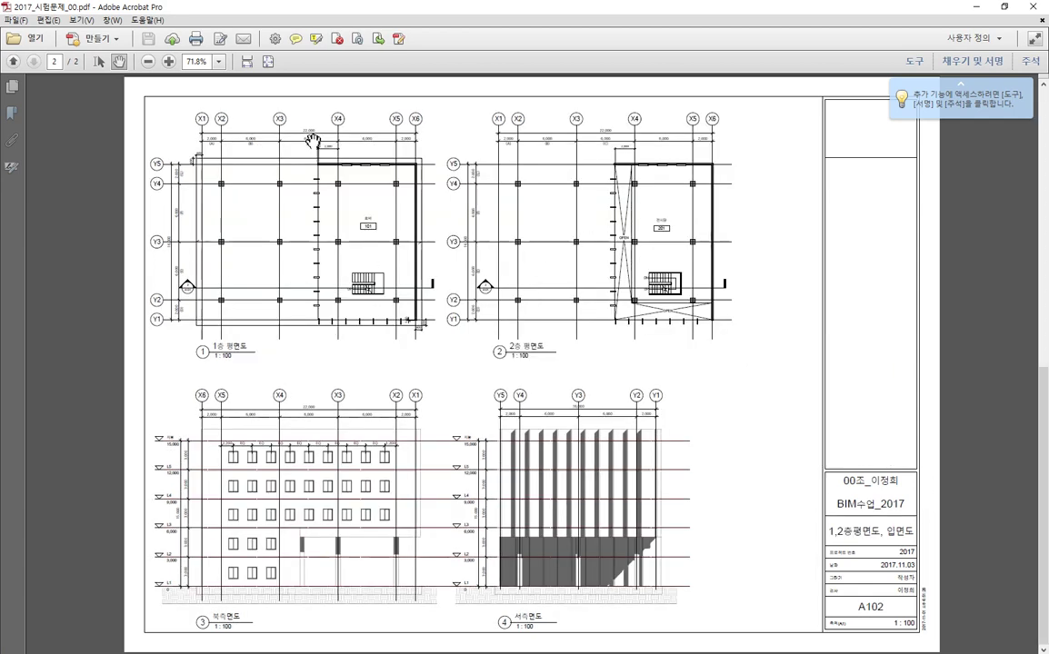
pyautogui.keyDown('ctrl'); pyautogui.scroll(2, 263, 138); pyautogui.keyUp('ctrl')
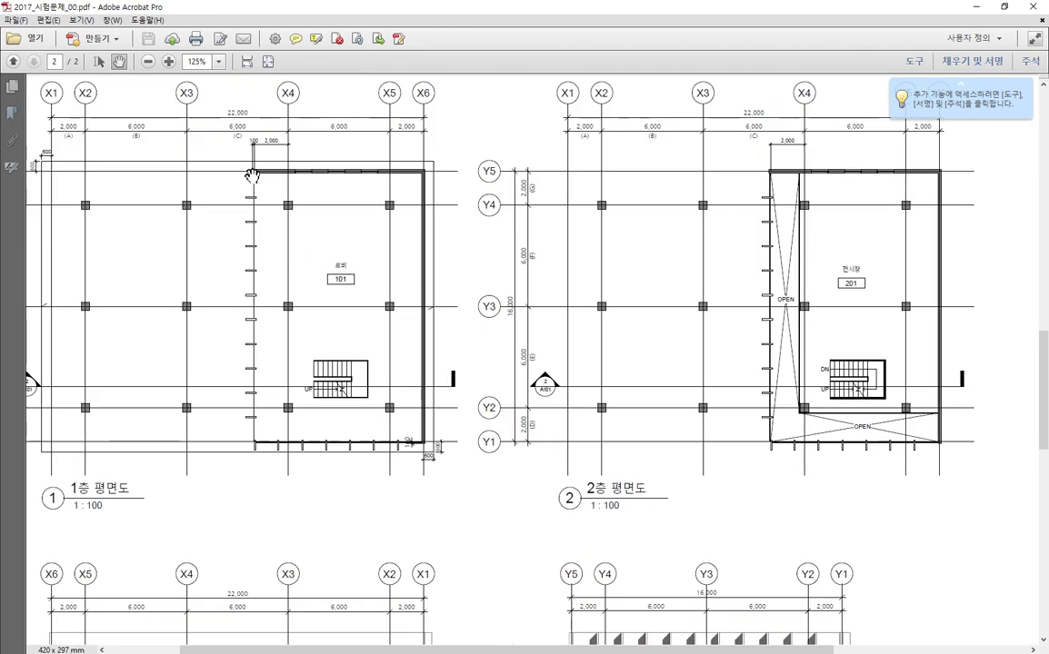
pyautogui.keyDown('ctrl'); pyautogui.scroll(1, 251, 181); pyautogui.keyUp('ctrl')
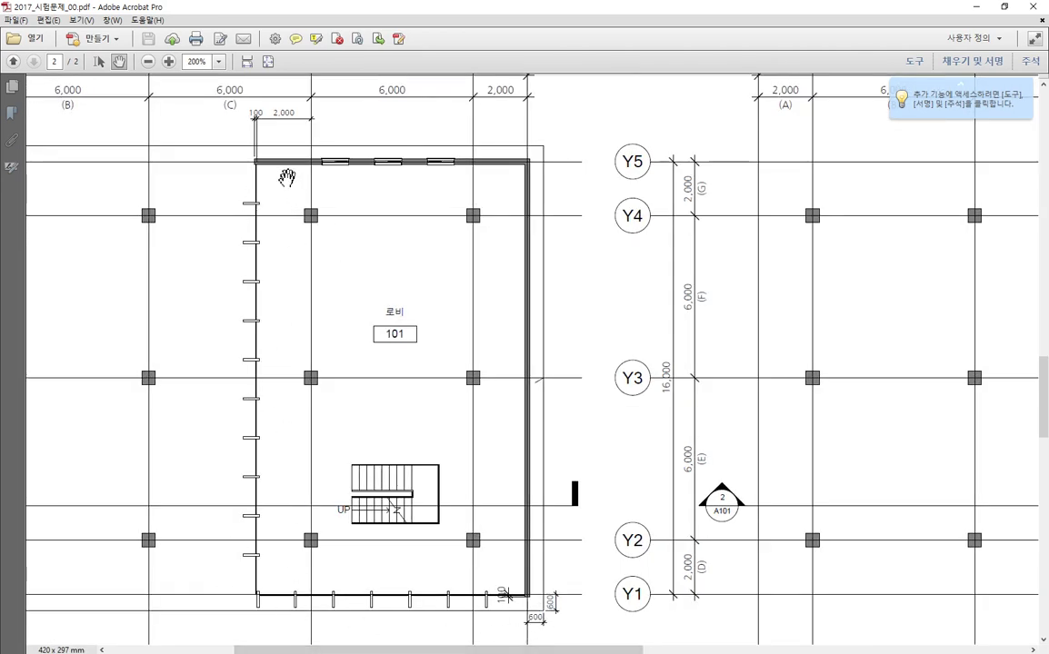
pyautogui.moveTo(387, 307); pyautogui.dragTo(387, 161, button='middle')
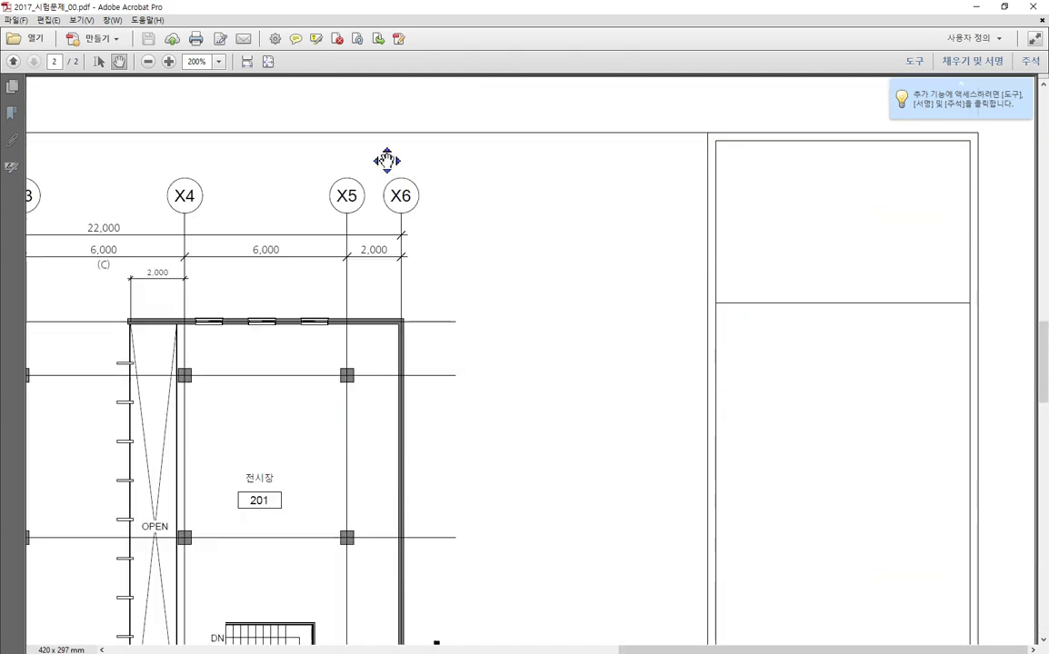
pyautogui.moveTo(269, 410)
pyautogui.mouseDown()
pyautogui.moveTo(699, 351)
pyautogui.moveTo(899, 345)
pyautogui.moveTo(613, 327)
pyautogui.moveTo(783, 309)
pyautogui.mouseUp()
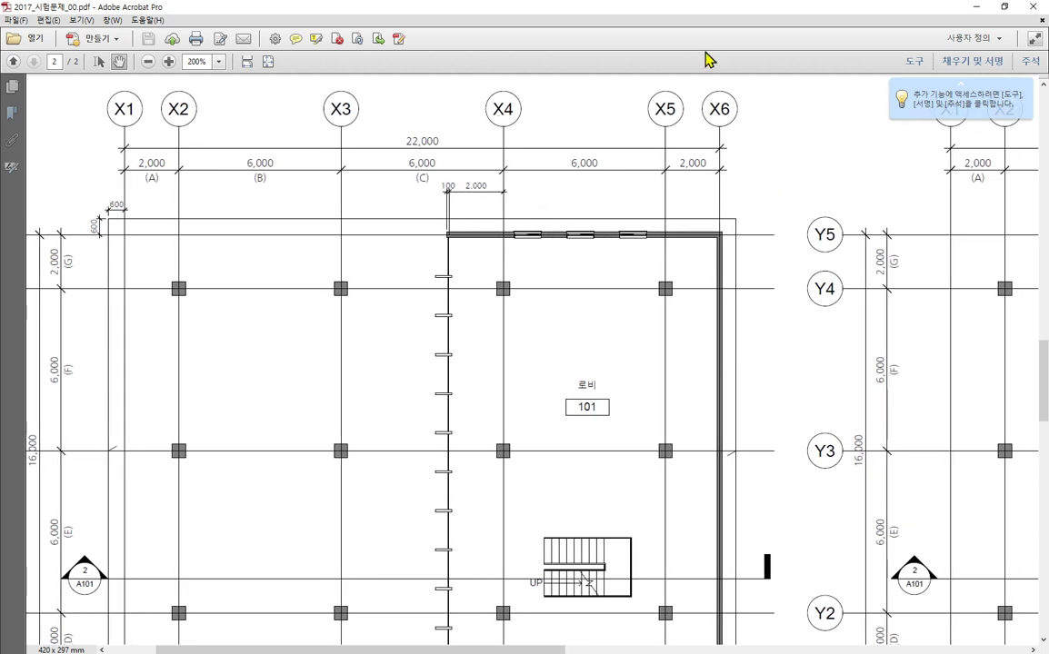
pyautogui.click(977, 8)
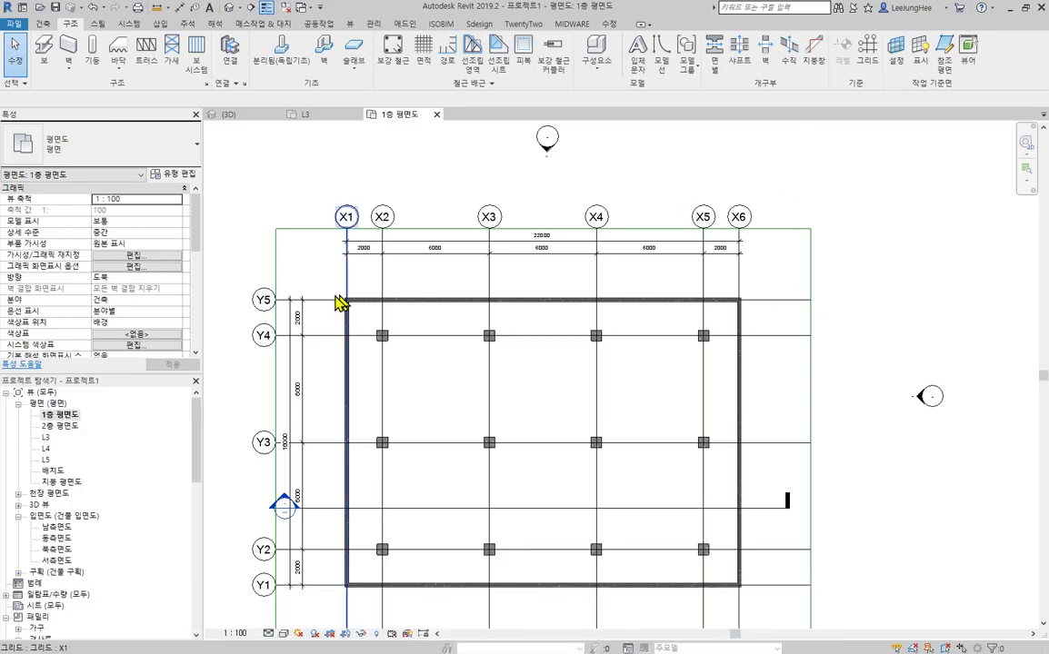
# Step: Move the wall on grid X1 to between X3 and X4, about 2400 mm from X4, and dimension its distance to grid X4
pyautogui.moveTo(348, 419); pyautogui.dragTo(552, 420)
pyautogui.click(670, 400)
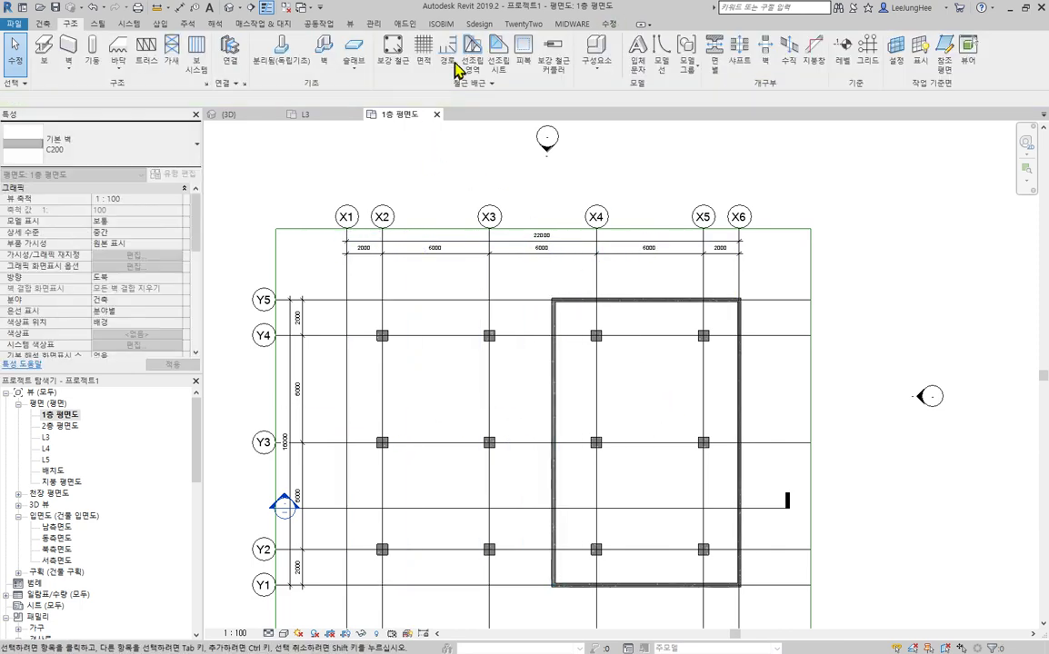
pyautogui.click(609, 24)
pyautogui.click(410, 65)
pyautogui.scroll(4, 566, 309)
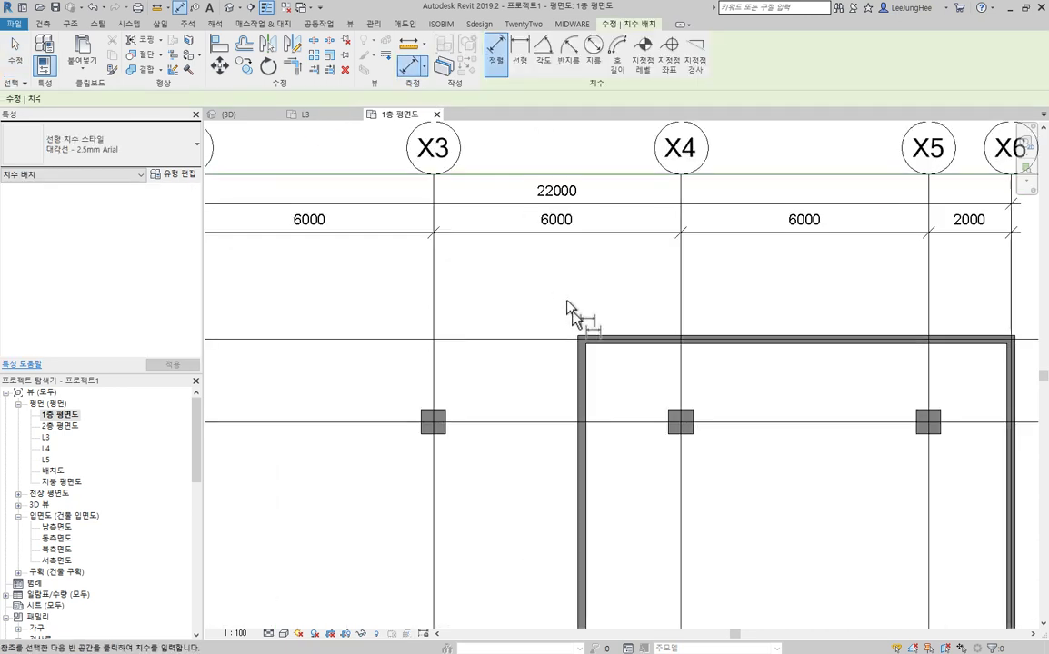
pyautogui.click(583, 387)
pyautogui.click(680, 386)
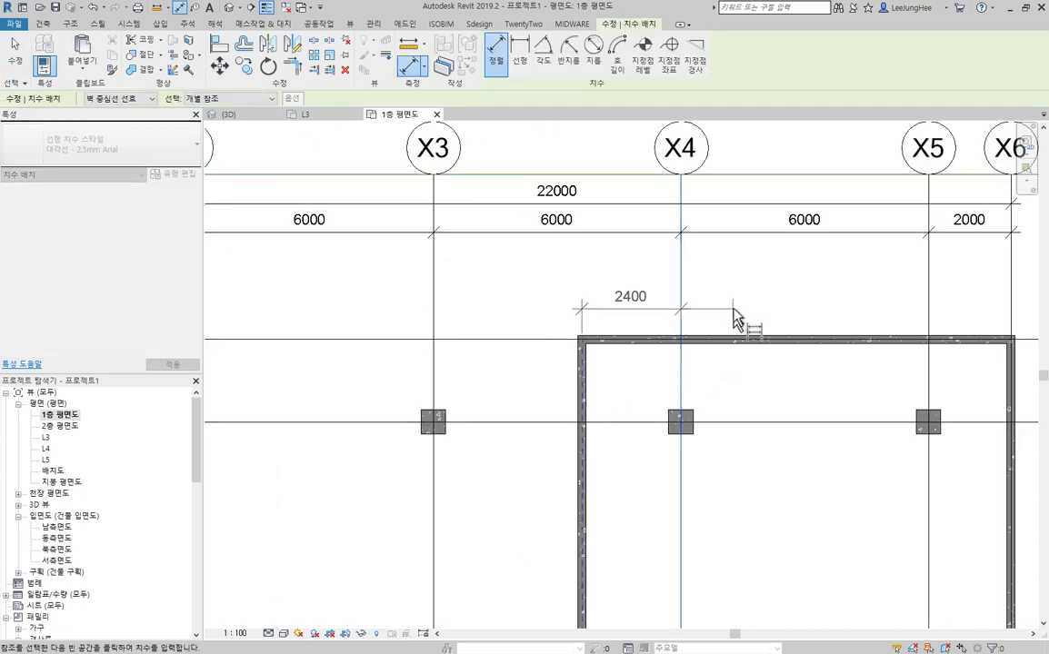
pyautogui.click(732, 271)
pyautogui.press('Escape')
pyautogui.press('Escape')
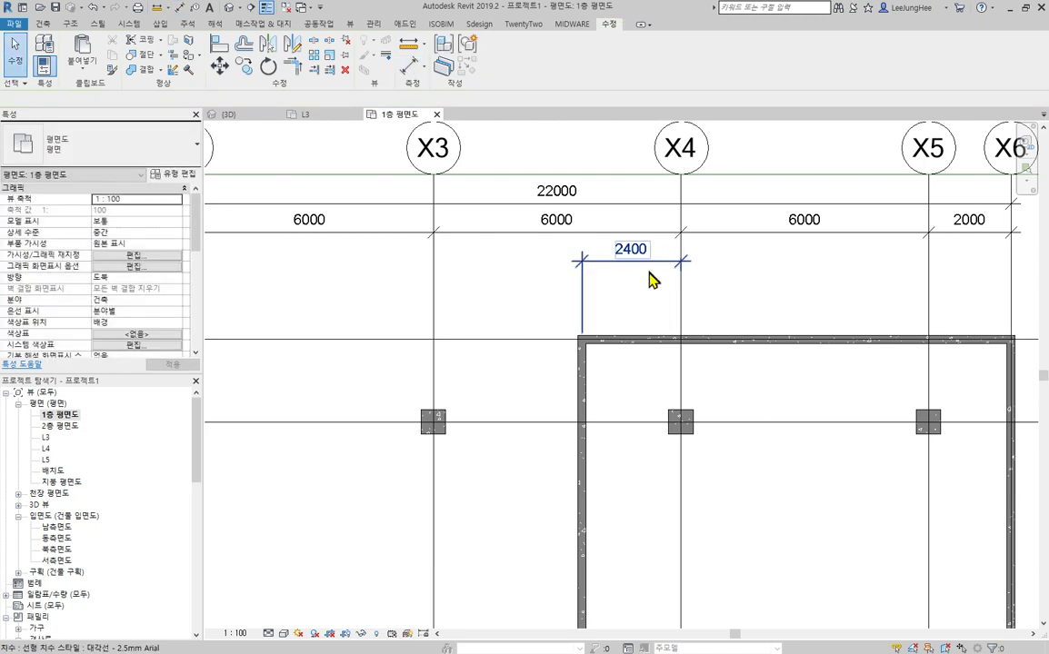
# Step: Set the distance between the moved first-floor wall and grid X4 to 2000
pyautogui.click(590, 401)
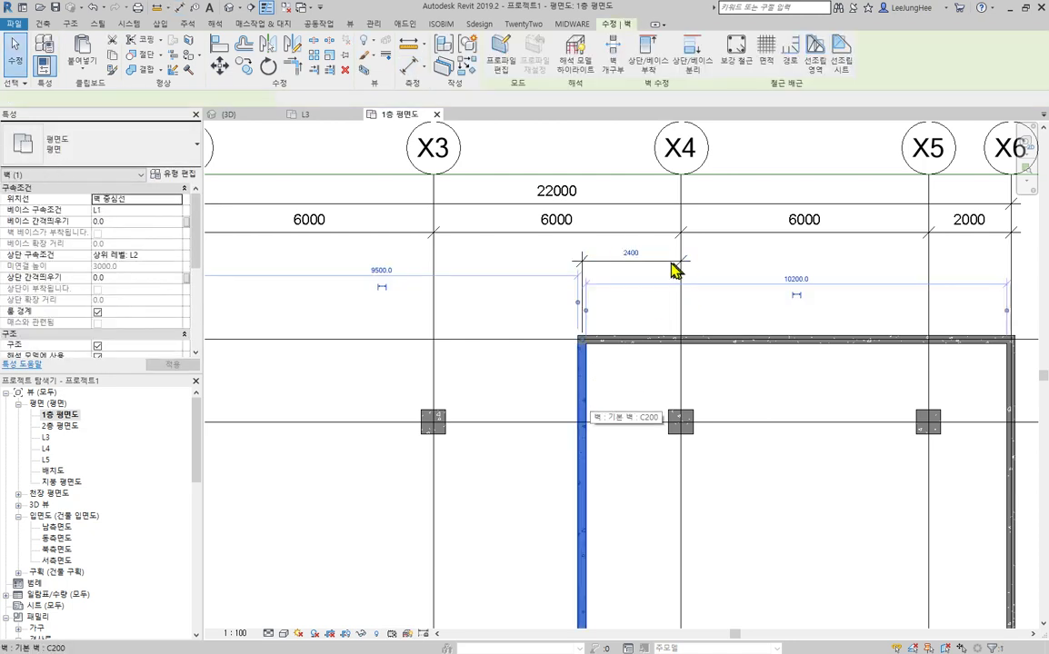
pyautogui.click(638, 257)
pyautogui.write('2000')
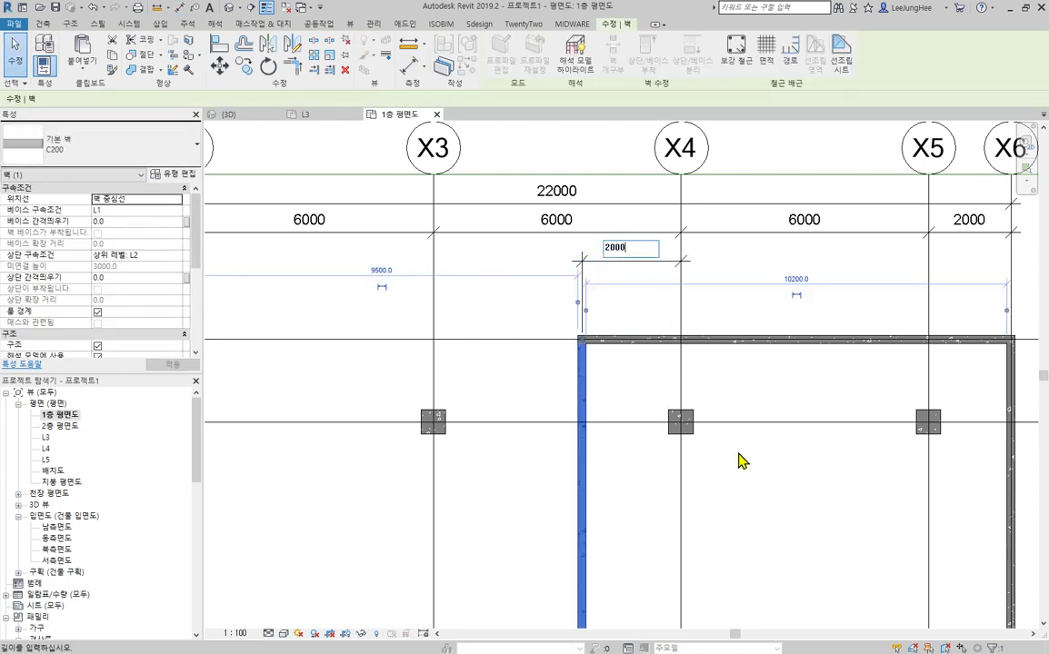
pyautogui.click(738, 454)
pyautogui.click(738, 454)
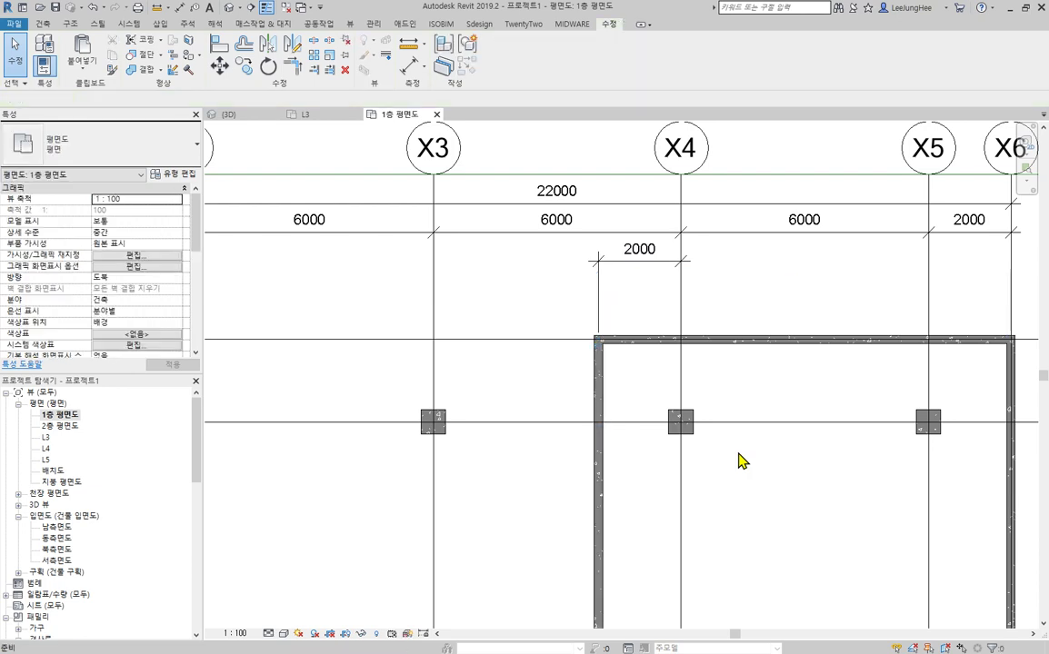
# Step: Open the 3D view and inspect the reduced first-floor wall enclosure and the L2 perimeter walls above it
pyautogui.scroll(-2, 689, 473)
pyautogui.scroll(-1, 688, 482)
pyautogui.moveTo(756, 527); pyautogui.dragTo(676, 342, button='middle')
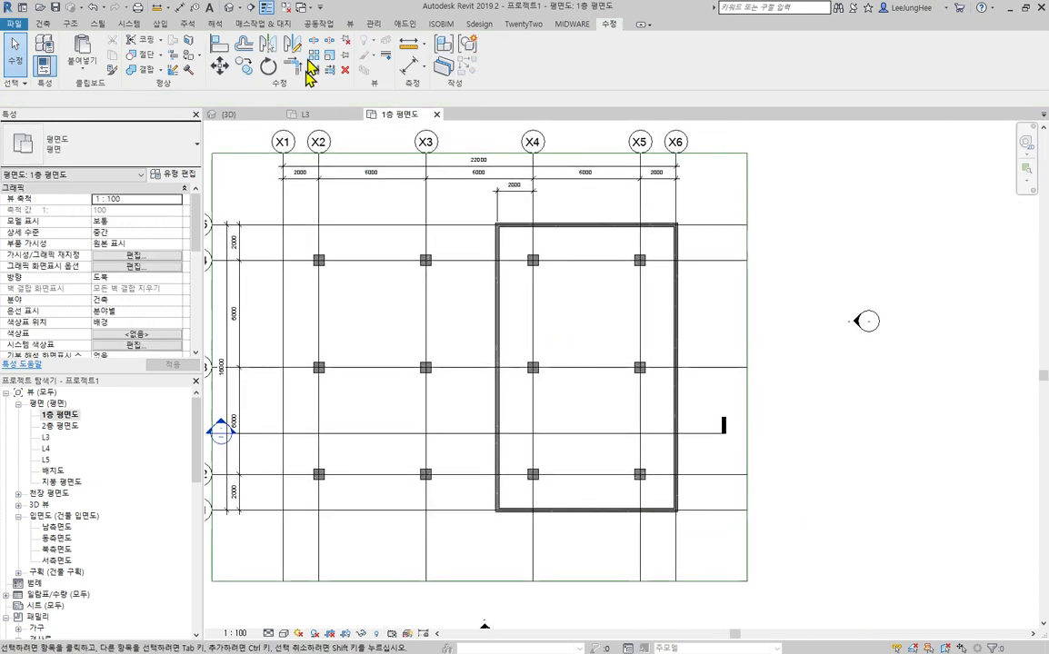
pyautogui.click(230, 12)
pyautogui.keyDown('shift'); pyautogui.moveTo(859, 536); pyautogui.dragTo(627, 370, button='middle'); pyautogui.keyUp('shift')
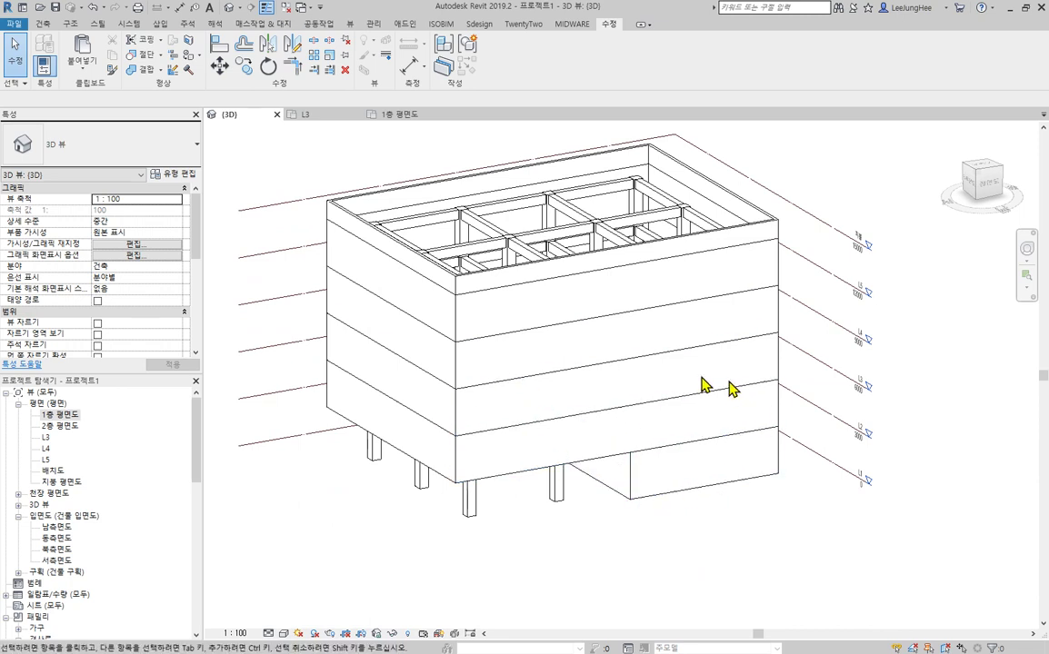
pyautogui.click(627, 441)
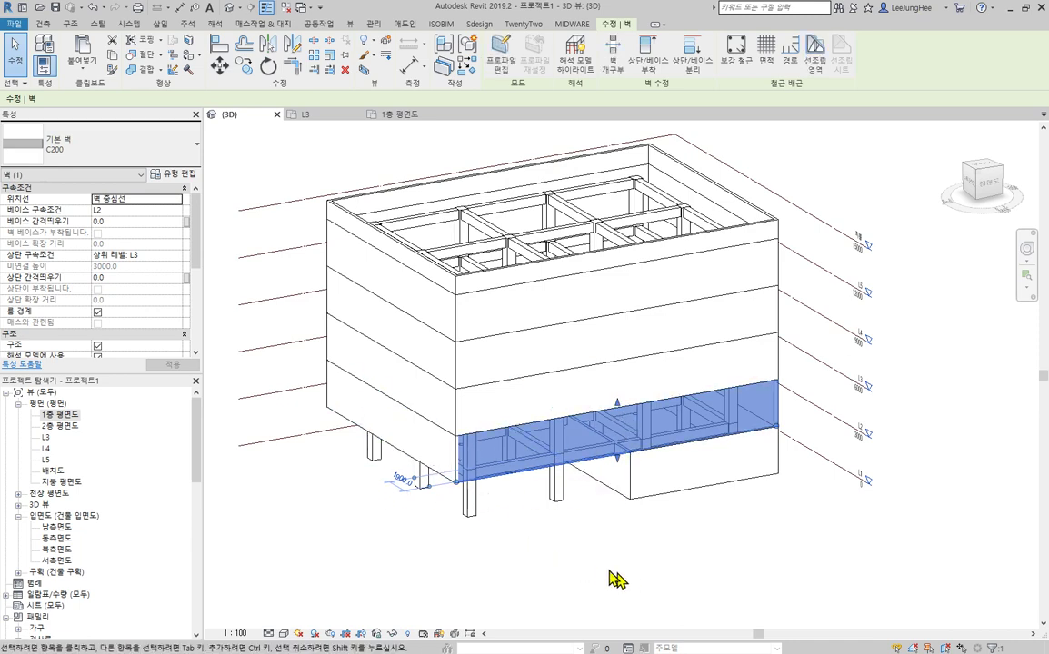
pyautogui.moveTo(613, 577); pyautogui.dragTo(704, 588, button='middle')
pyautogui.click(437, 518)
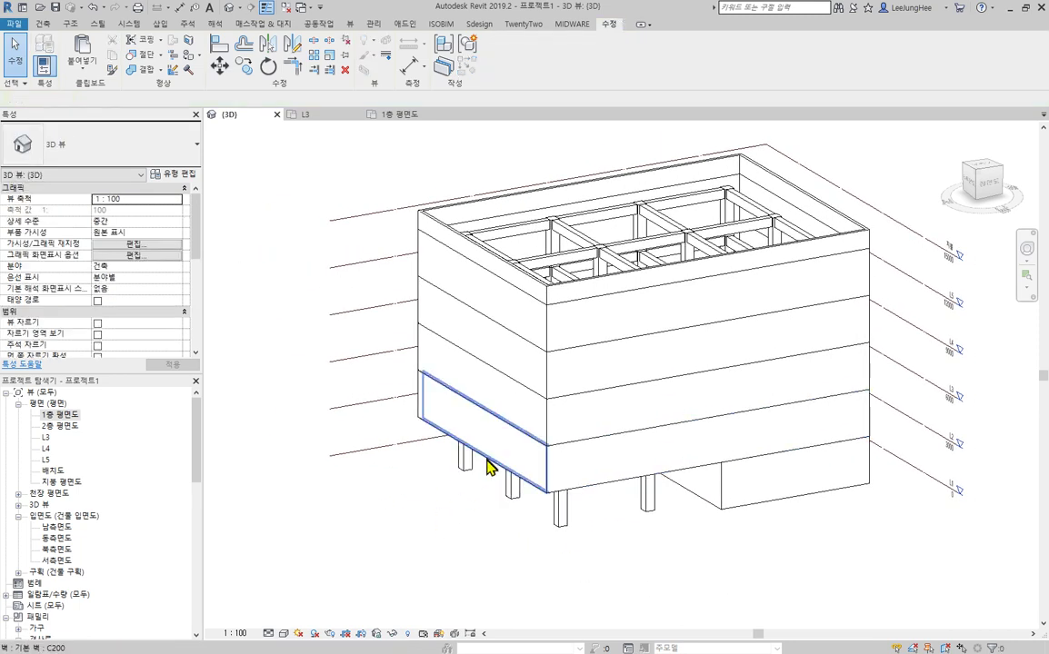
# Step: Set the base constraint of the four L2 perimeter walls to L3 with a base offset of -600
pyautogui.press('Tab')
pyautogui.click(492, 479)
pyautogui.keyDown('shift'); pyautogui.moveTo(748, 537); pyautogui.dragTo(772, 484, button='middle'); pyautogui.keyUp('shift')
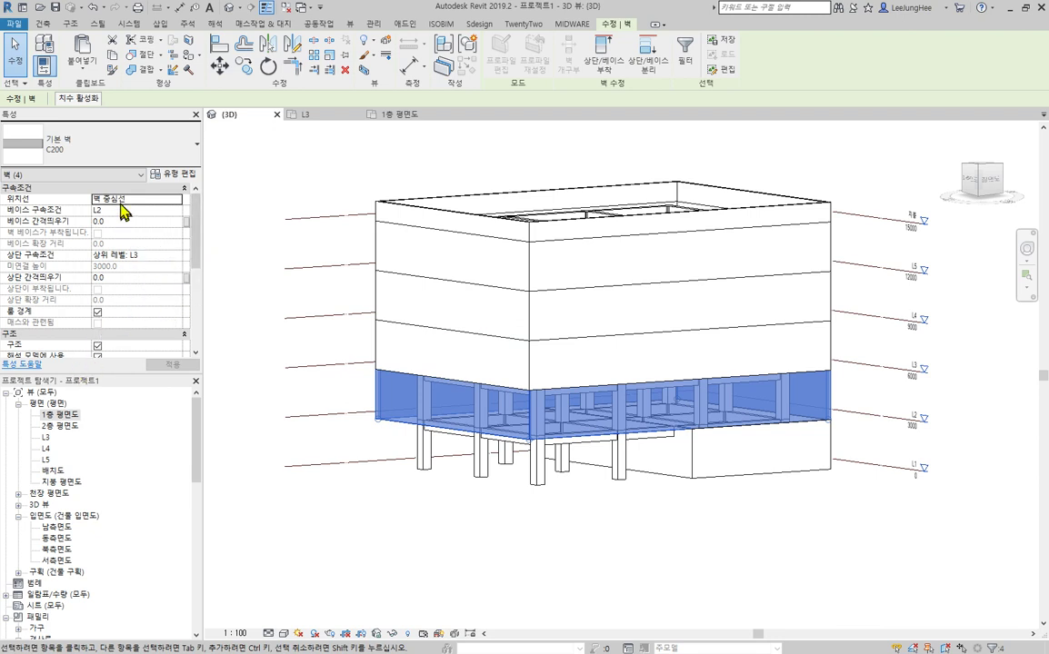
pyautogui.click(102, 210)
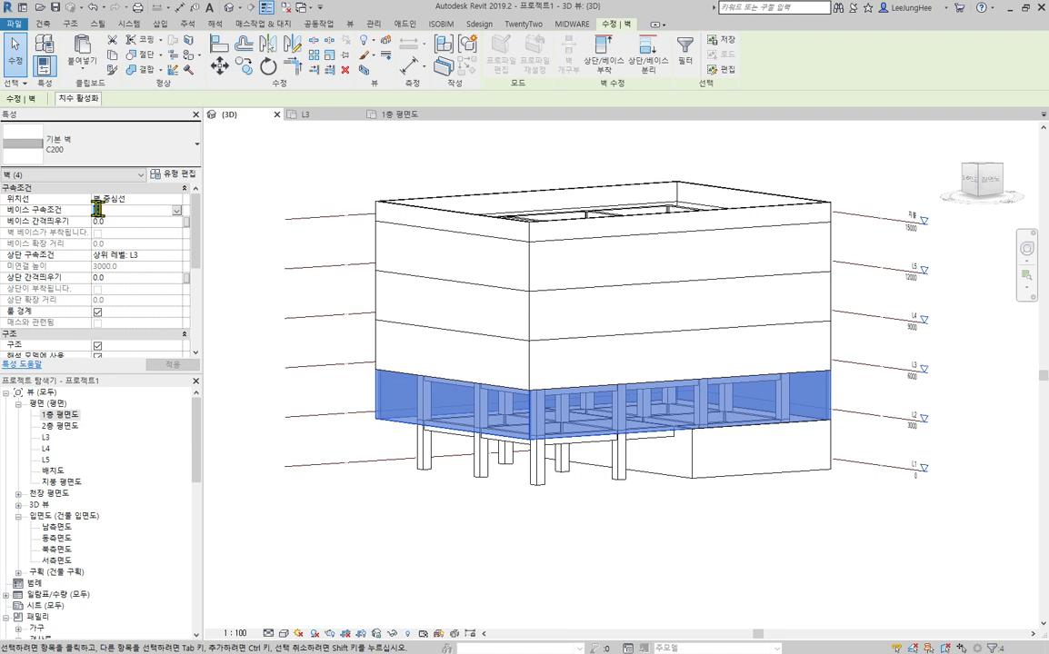
pyautogui.click(175, 211)
pyautogui.click(109, 240)
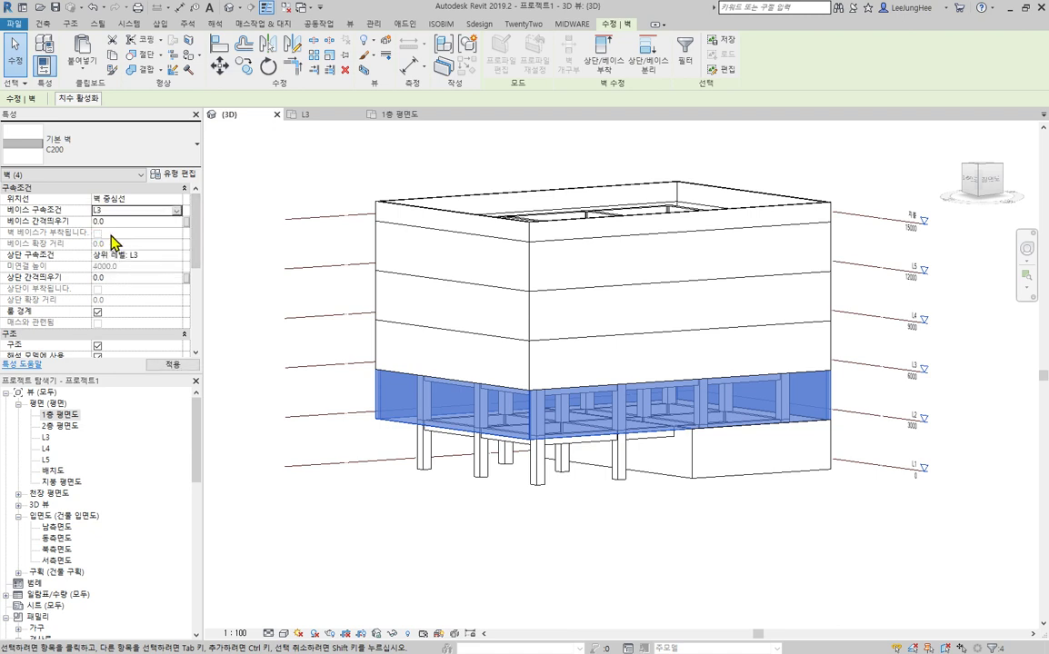
pyautogui.click(138, 224)
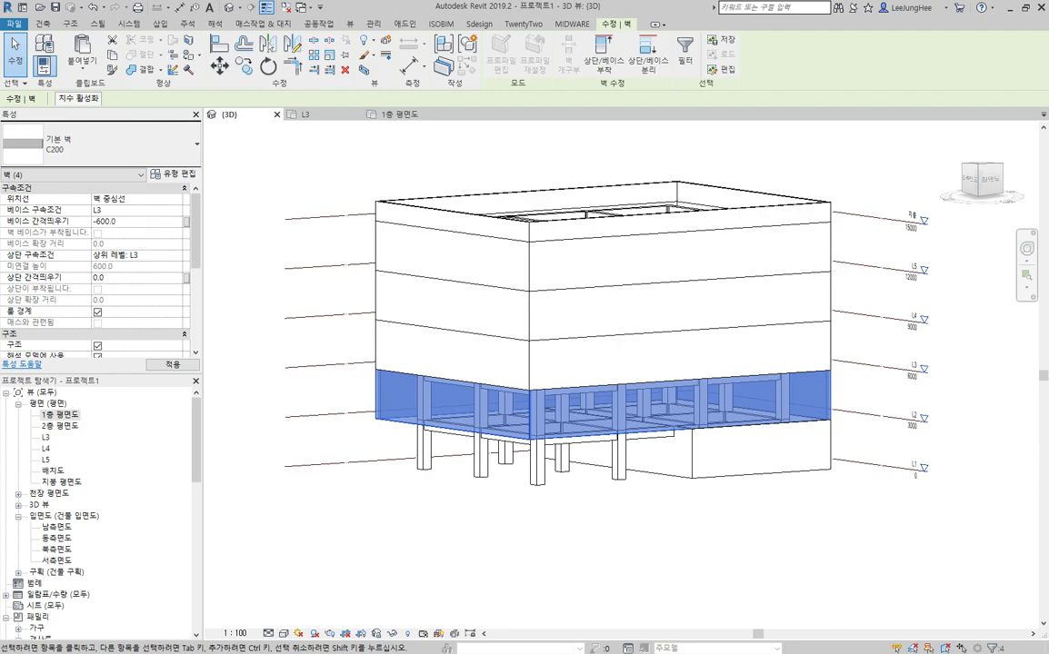
pyautogui.click(172, 364)
pyautogui.keyDown('shift'); pyautogui.moveTo(836, 565); pyautogui.dragTo(815, 611, button='middle'); pyautogui.keyUp('shift')
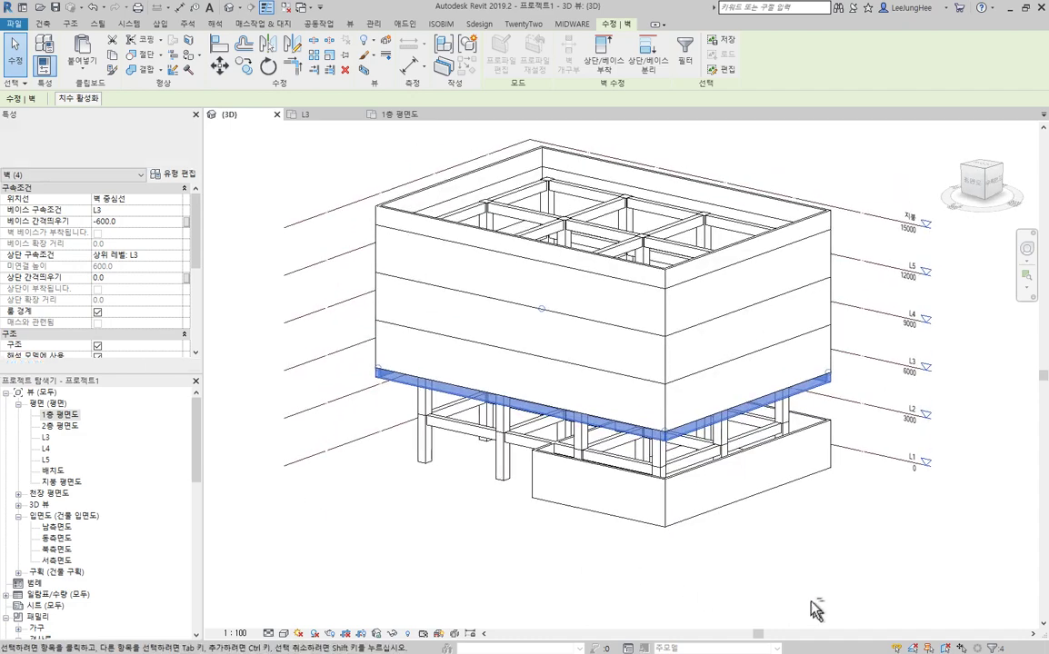
pyautogui.press('Escape')
pyautogui.keyDown('shift'); pyautogui.moveTo(566, 451); pyautogui.dragTo(732, 511, button='middle'); pyautogui.keyUp('shift')
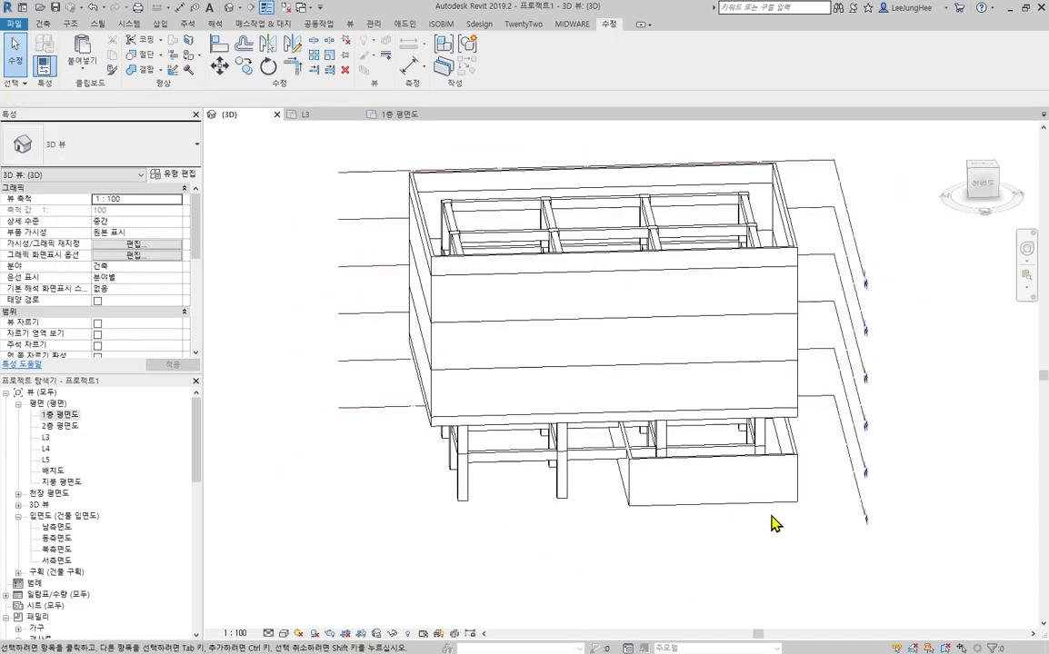
pyautogui.keyDown('shift'); pyautogui.moveTo(646, 604); pyautogui.dragTo(695, 476, button='middle'); pyautogui.keyUp('shift')
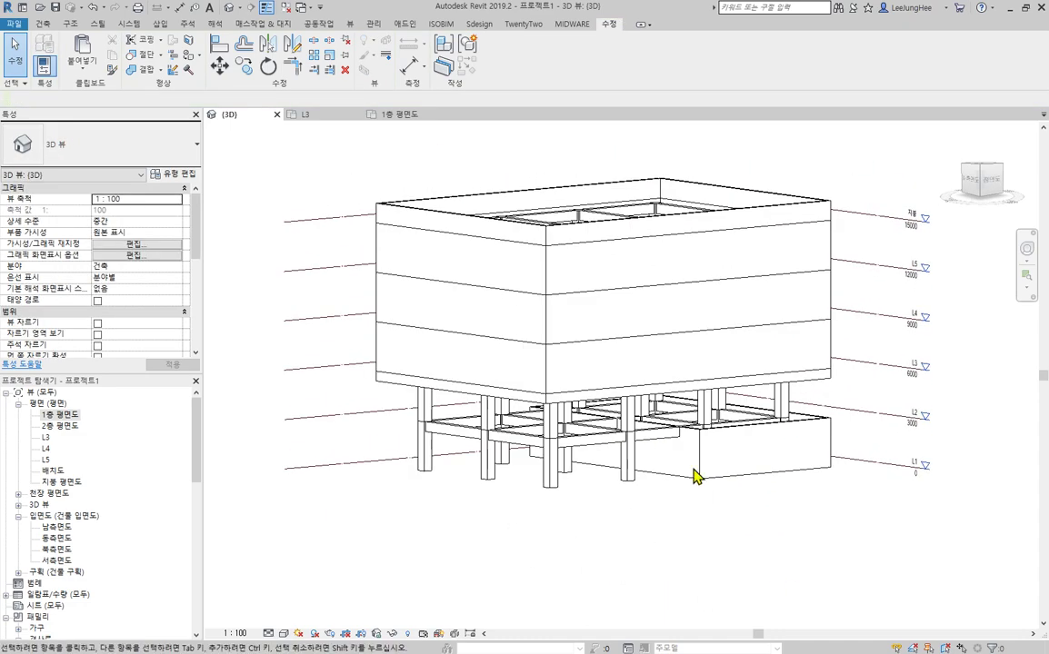
# Step: Trim the L2 perimeter walls on grids Y1 and Y5 to the first-floor wall between X3 and X4, and delete the L2 wall on X6
pyautogui.scroll(3, 695, 477)
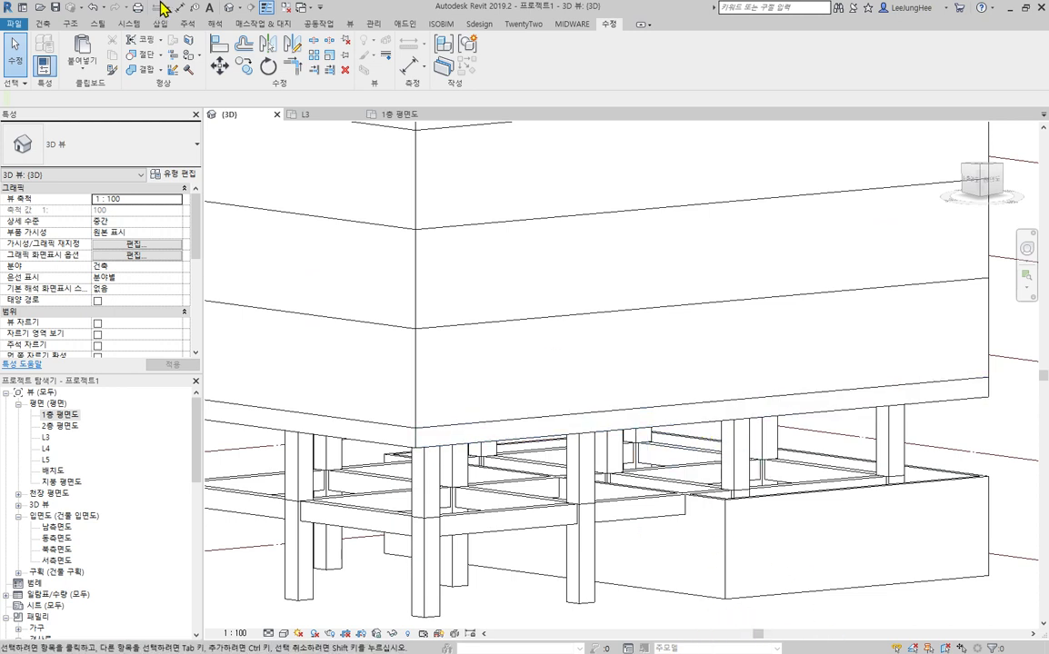
pyautogui.click(314, 70)
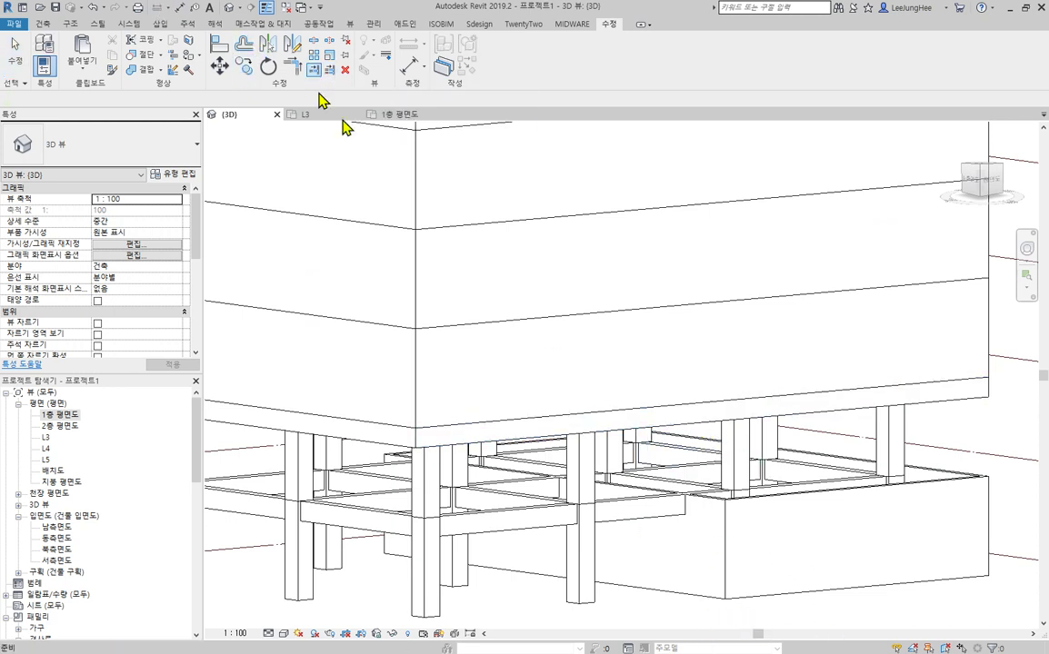
pyautogui.scroll(5, 682, 455)
pyautogui.click(680, 445)
pyautogui.scroll(-4, 684, 454)
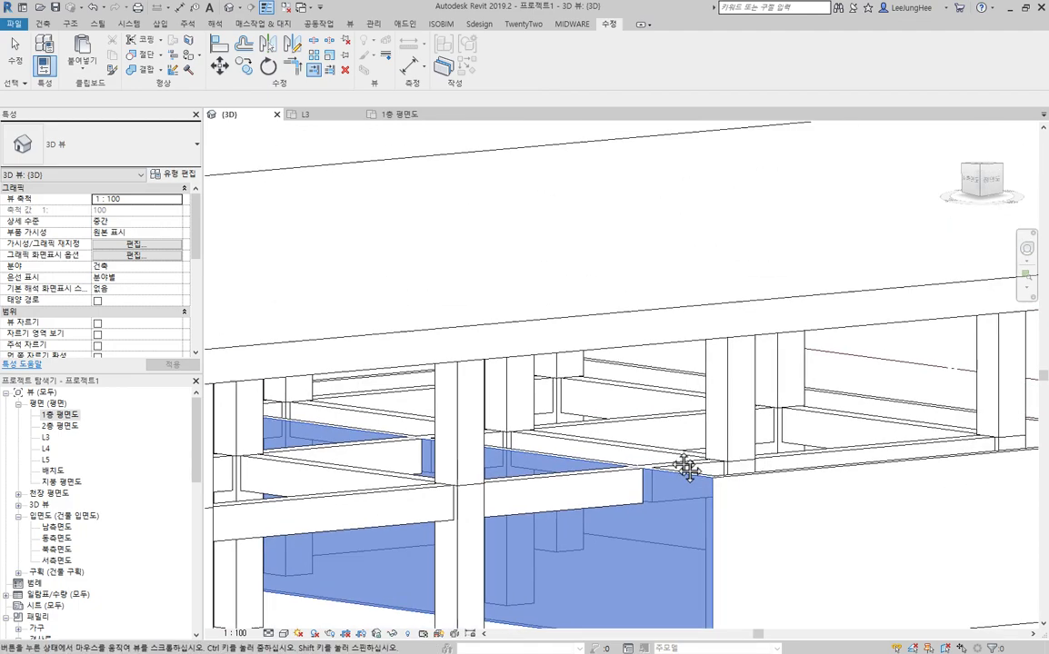
pyautogui.keyDown('shift'); pyautogui.moveTo(523, 350); pyautogui.dragTo(402, 544, button='middle'); pyautogui.keyUp('shift')
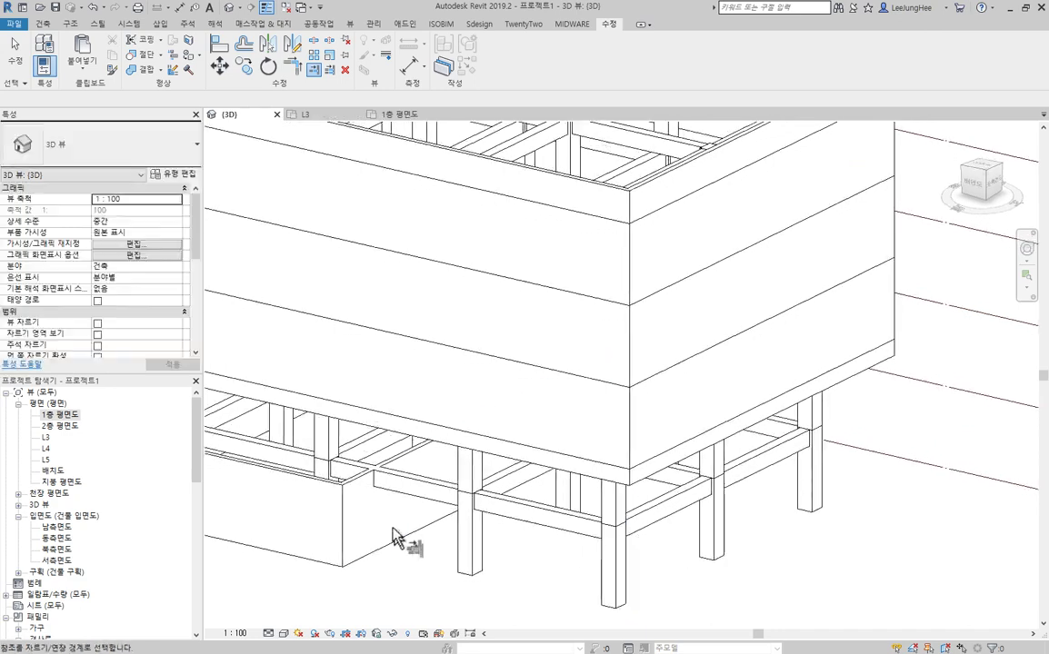
pyautogui.scroll(2, 382, 509)
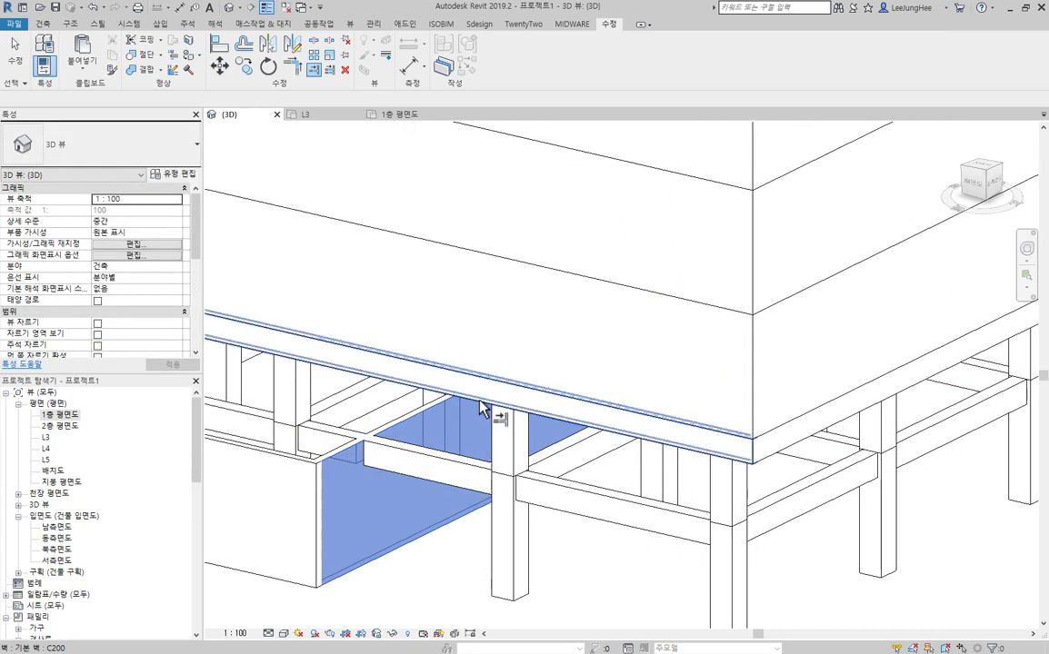
pyautogui.scroll(-3, 440, 582)
pyautogui.moveTo(439, 582); pyautogui.dragTo(695, 491, button='middle')
pyautogui.click(607, 396)
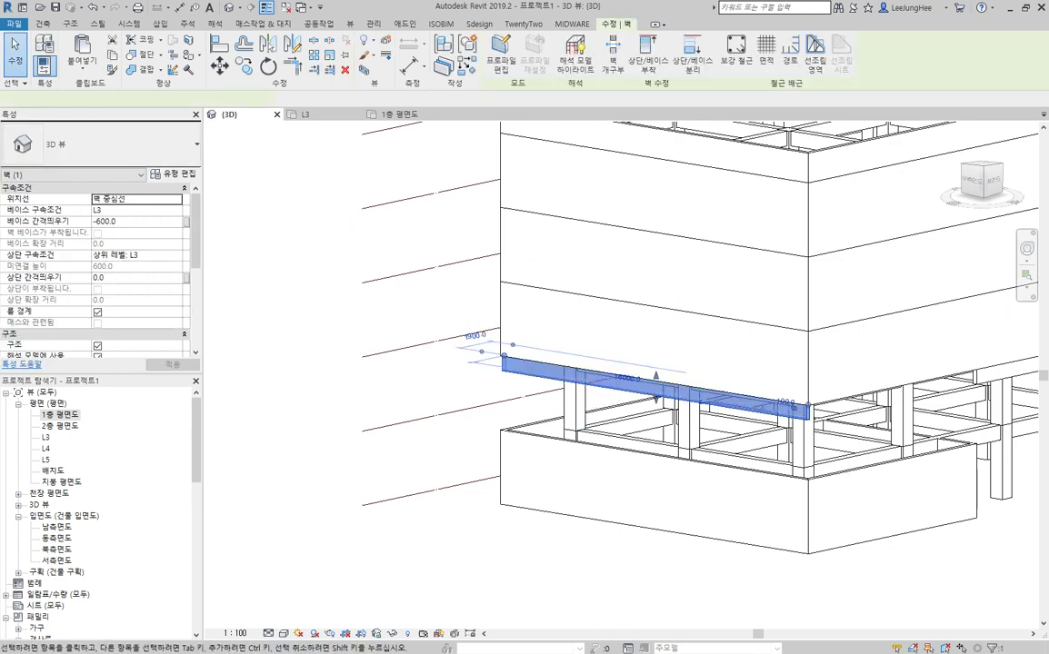
pyautogui.press('Escape')
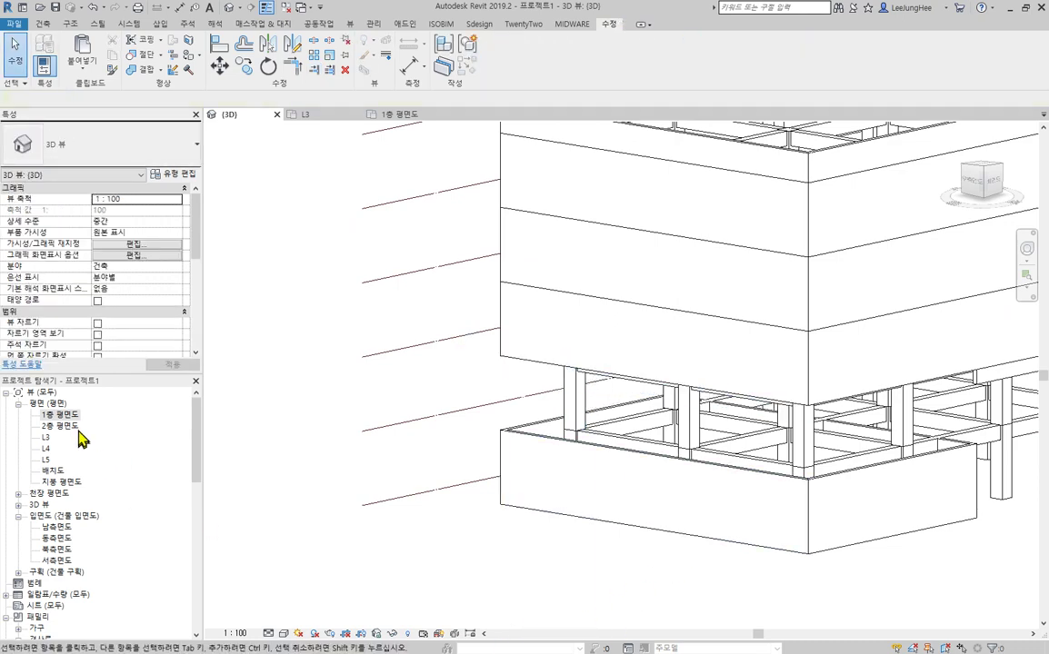
# Step: Copy the four first-floor enclosure walls from the first-floor plan and paste them aligned to level L2
pyautogui.doubleClick(58, 414)
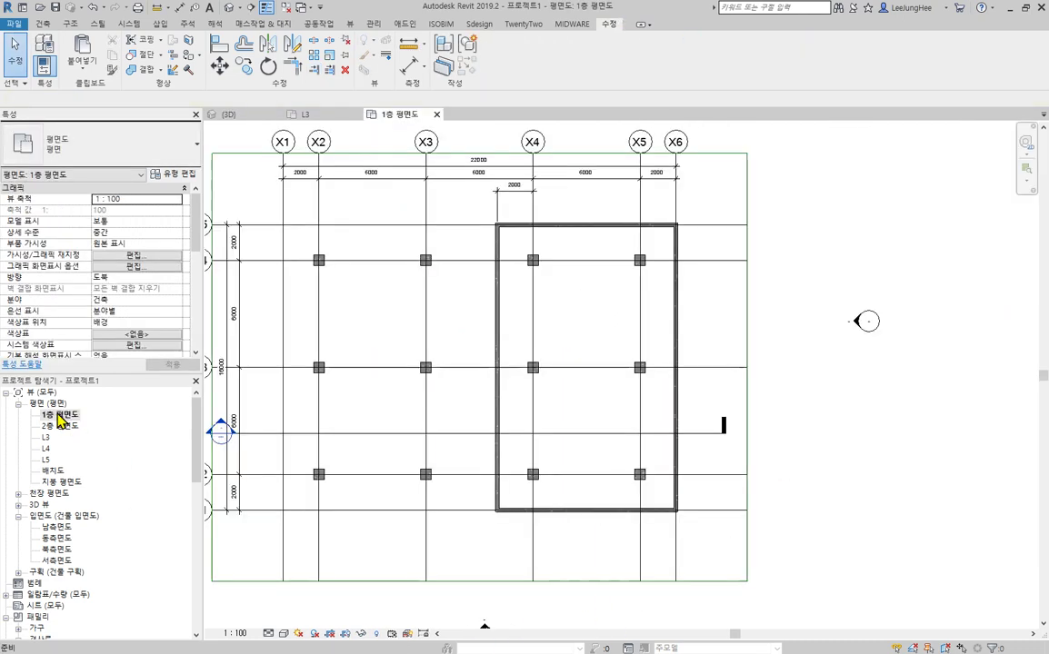
pyautogui.press('Tab')
pyautogui.click(499, 497)
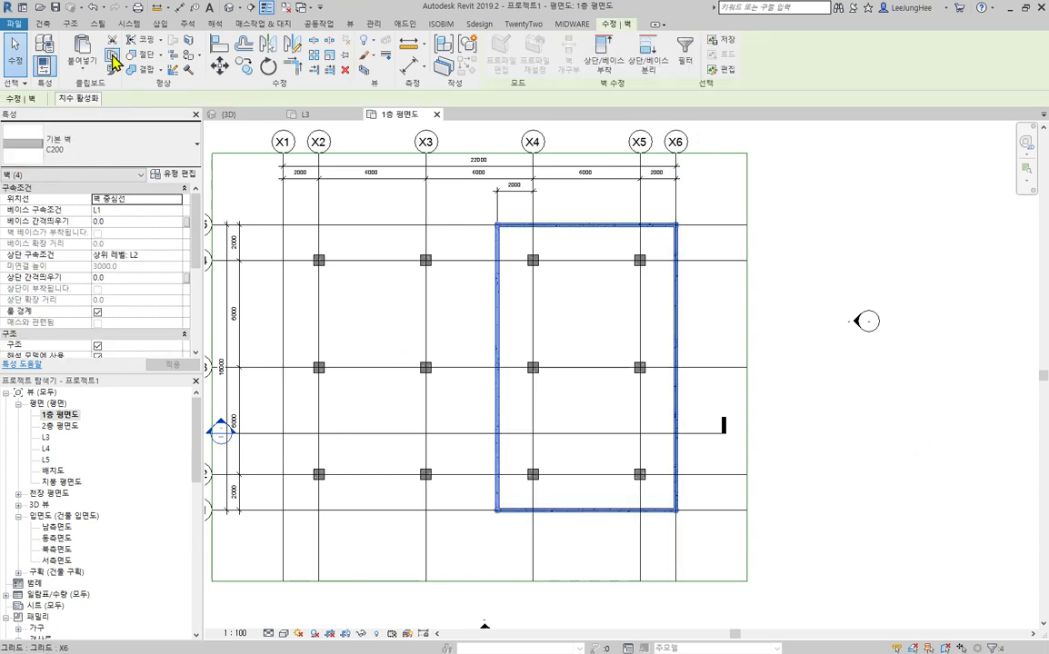
pyautogui.click(84, 67)
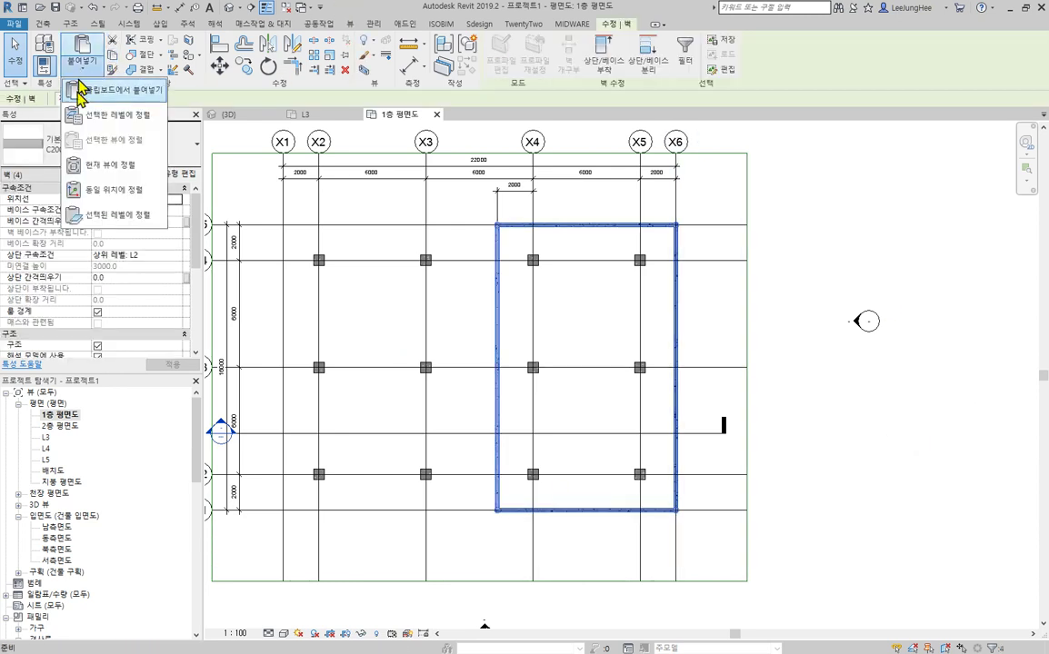
pyautogui.click(124, 117)
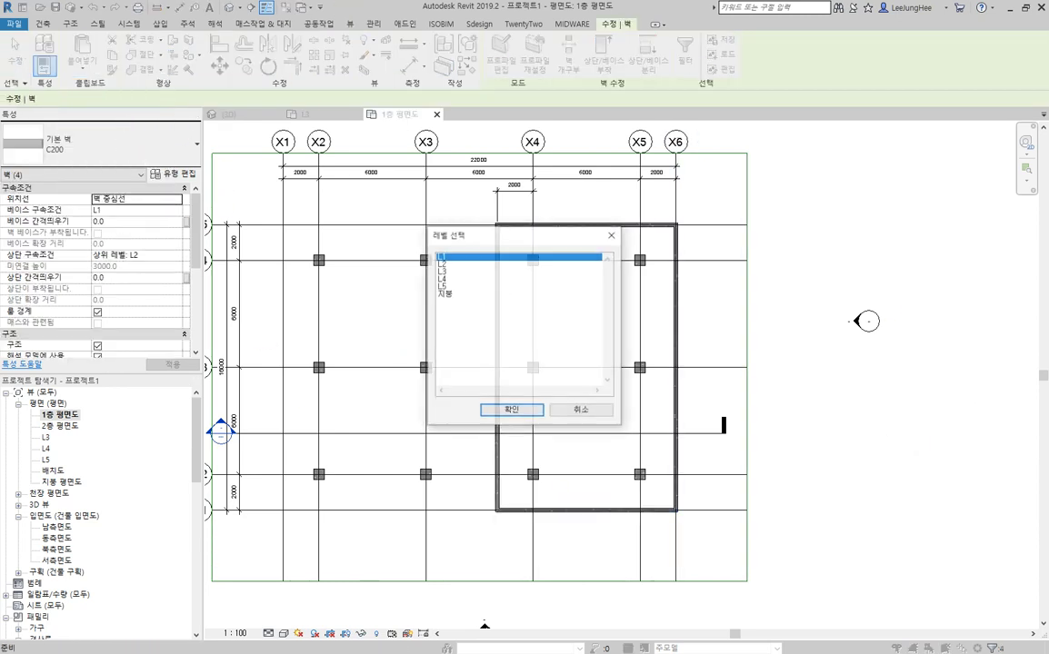
pyautogui.click(449, 264)
pyautogui.click(510, 411)
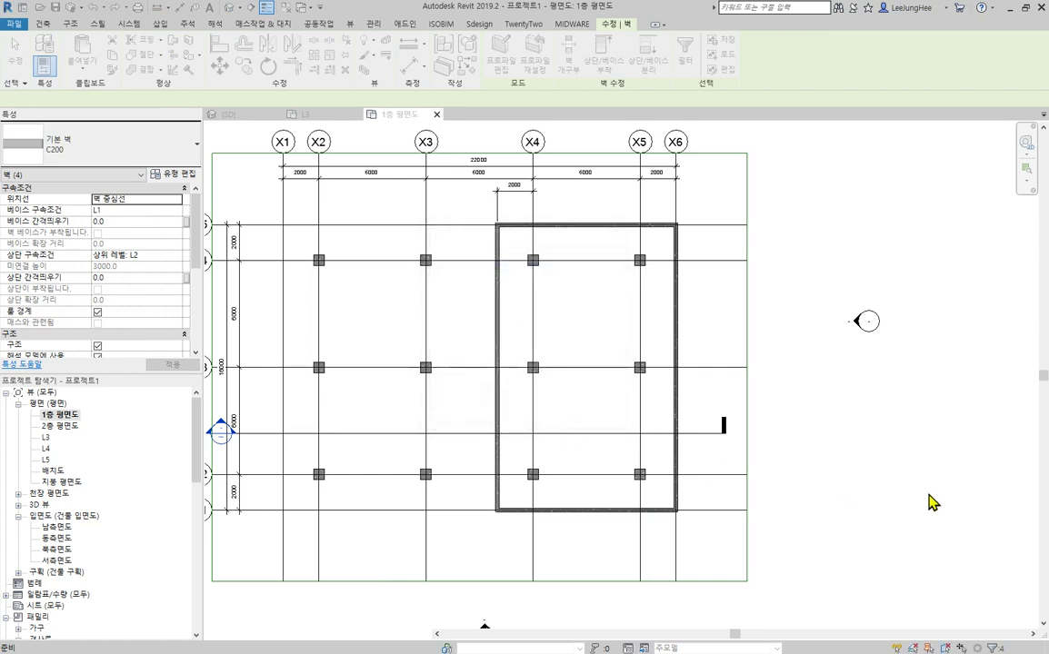
# Step: In the 3D view, delete the exposed L2 beams between grids X2 and X3
pyautogui.click(232, 8)
pyautogui.scroll(-3, 697, 468)
pyautogui.moveTo(604, 484); pyautogui.dragTo(819, 427, button='middle')
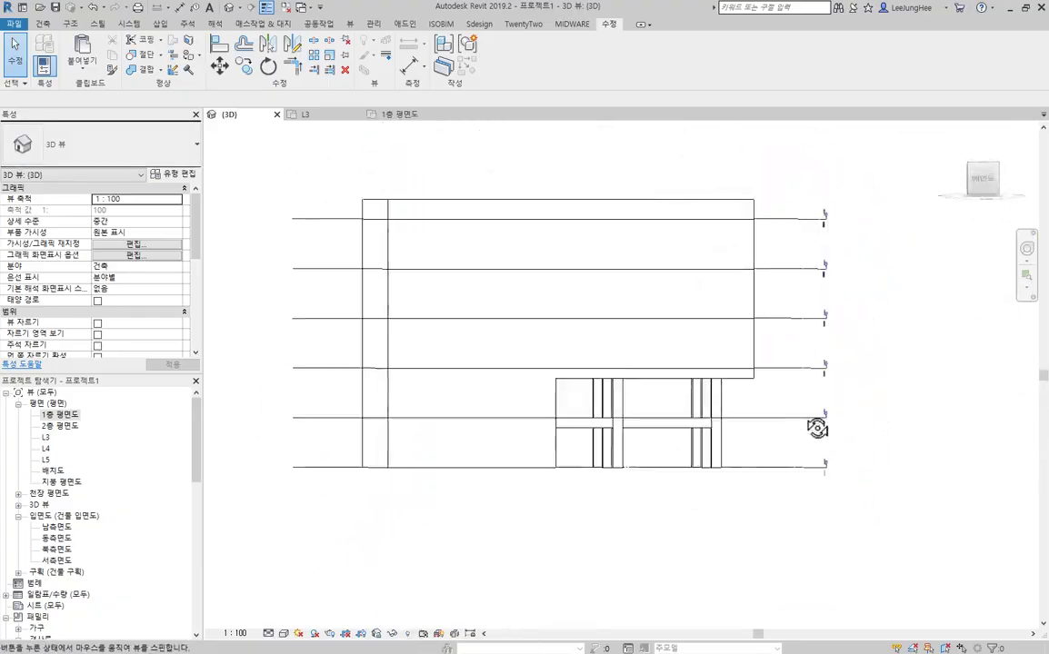
pyautogui.scroll(3, 675, 427)
pyautogui.keyDown('shift'); pyautogui.moveTo(651, 439); pyautogui.dragTo(641, 462, button='middle'); pyautogui.keyUp('shift')
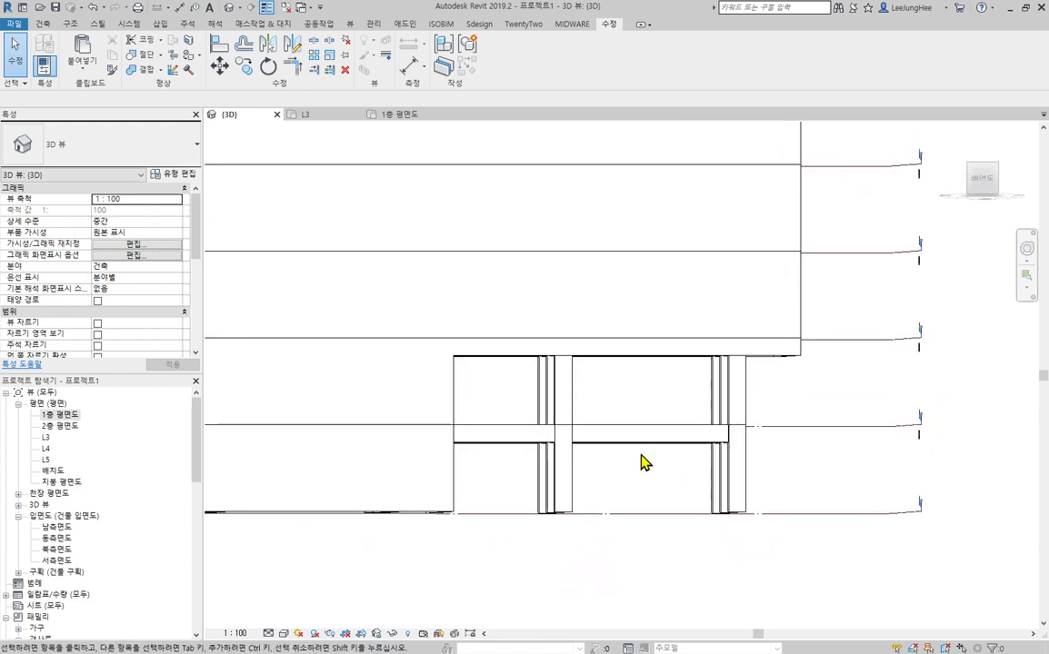
pyautogui.moveTo(591, 353); pyautogui.dragTo(836, 477)
pyautogui.press('Escape')
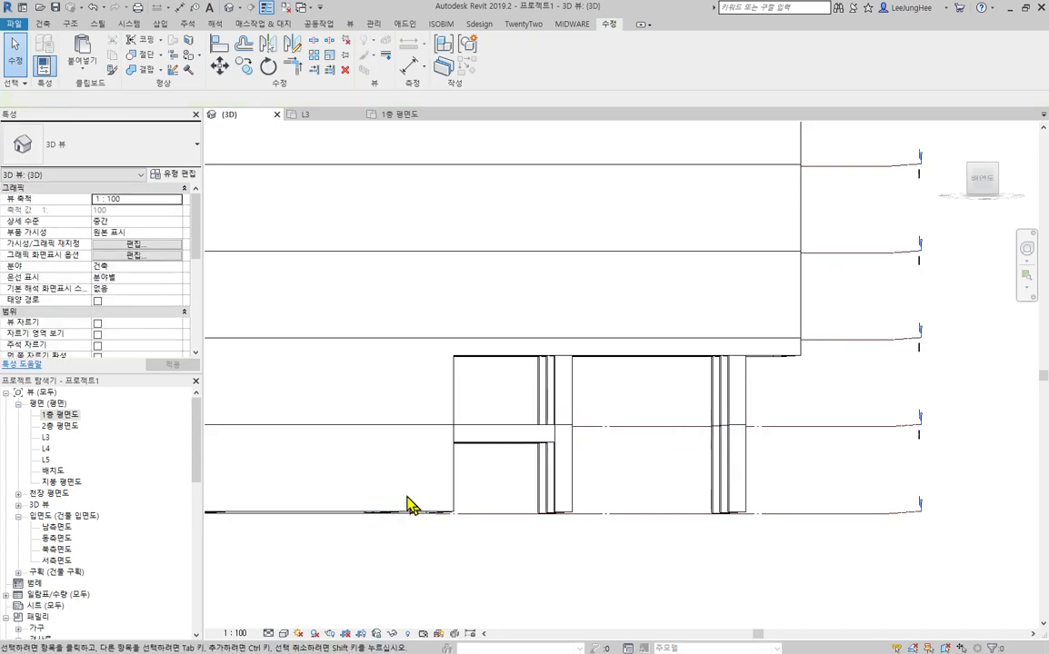
# Step: Delete the remaining 400x600 L2 beams between grid X3 and the enclosure wall, and check the open column area
pyautogui.click(499, 441)
pyautogui.keyDown('shift'); pyautogui.moveTo(504, 555); pyautogui.dragTo(487, 524, button='middle'); pyautogui.keyUp('shift')
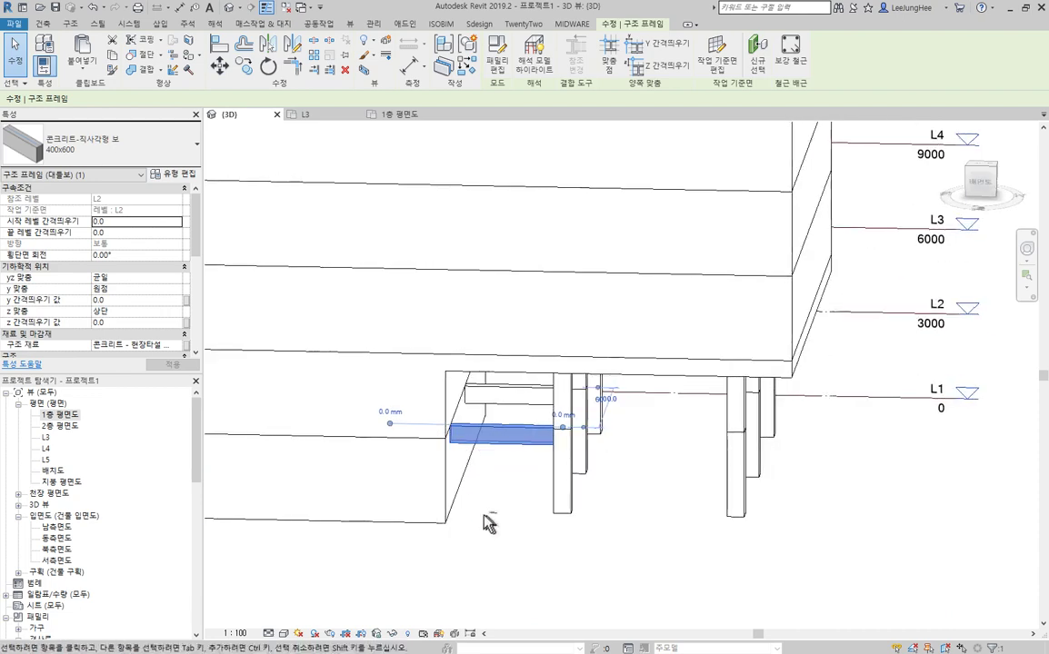
pyautogui.press('Escape')
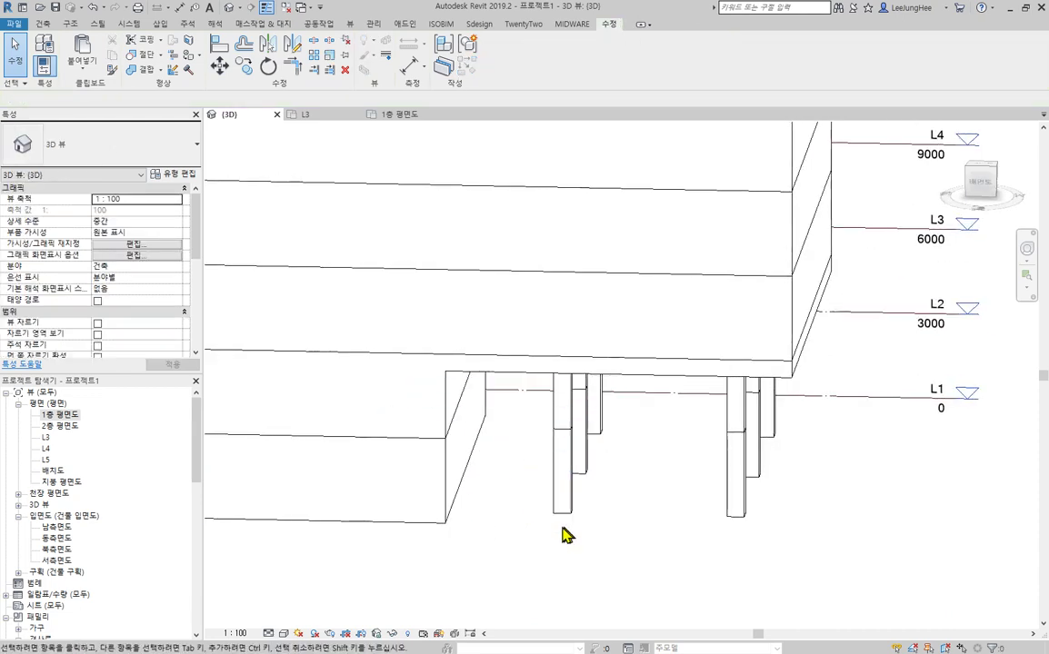
pyautogui.keyDown('shift'); pyautogui.moveTo(563, 535); pyautogui.dragTo(511, 452, button='middle'); pyautogui.keyUp('shift')
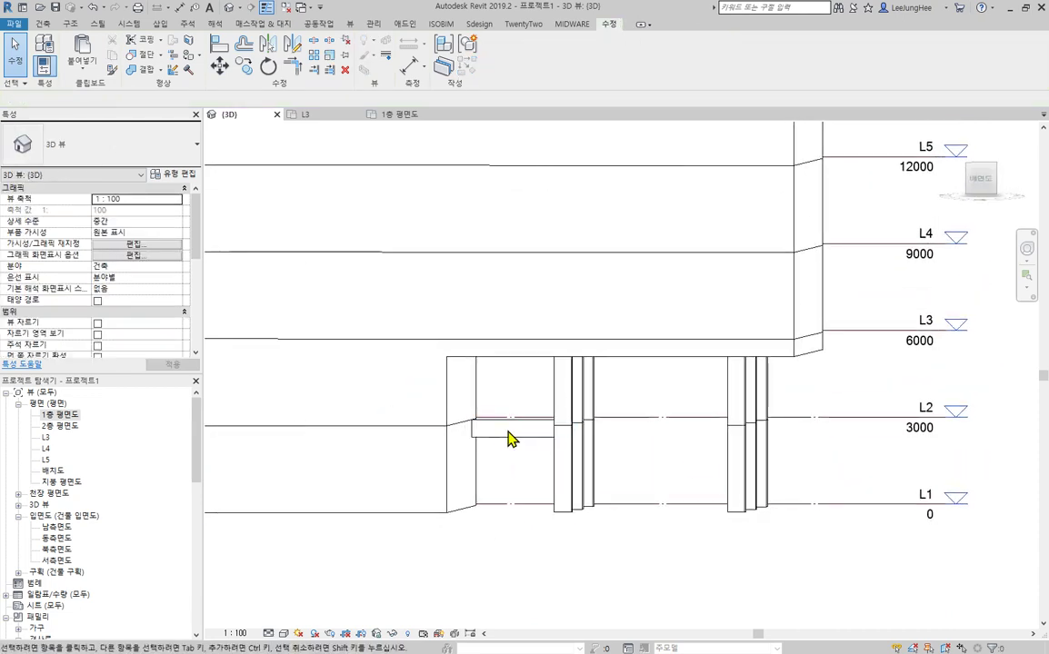
pyautogui.click(507, 433)
pyautogui.press('Escape')
pyautogui.scroll(-2, 688, 504)
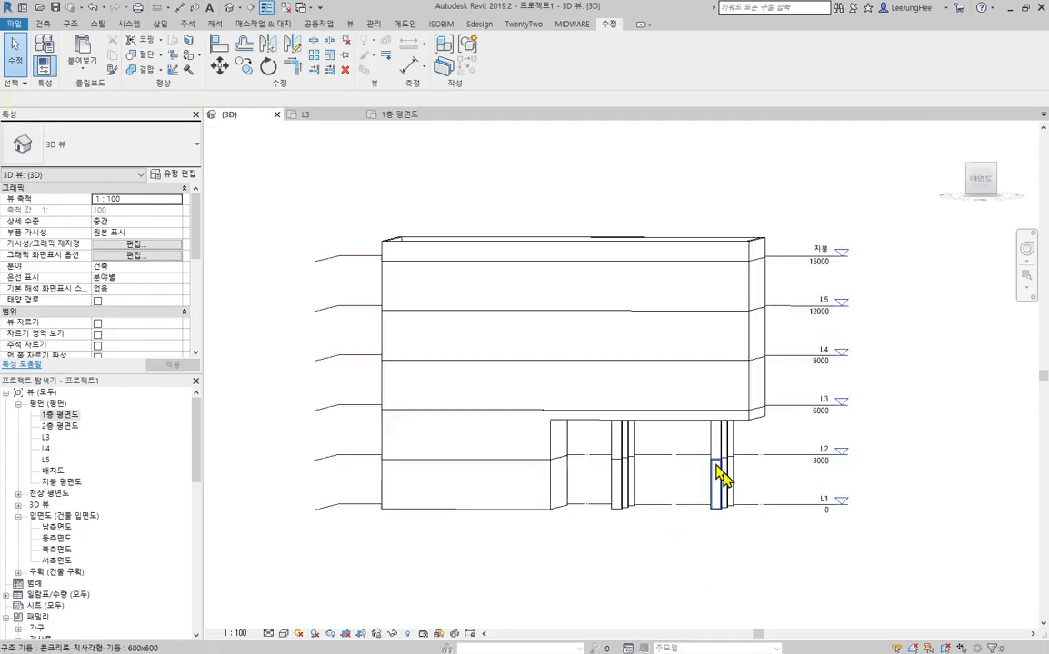
pyautogui.keyDown('shift'); pyautogui.moveTo(716, 467); pyautogui.dragTo(718, 572, button='middle'); pyautogui.keyUp('shift')
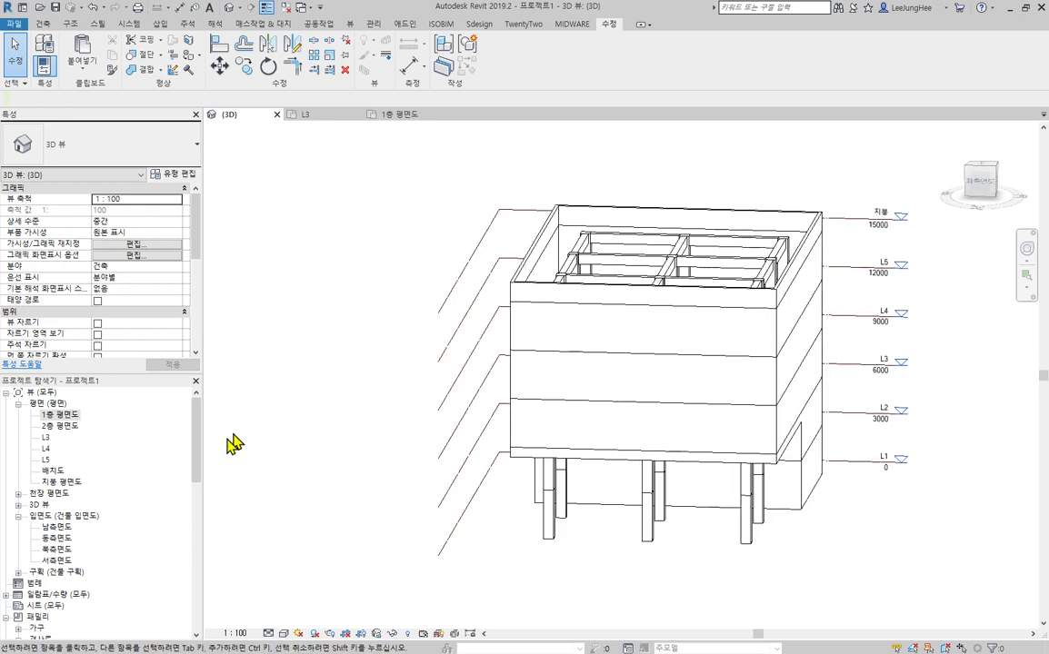
# Step: In the L3 plan, start a structural floor and duplicate the 일반 150mm floor type as S200
pyautogui.doubleClick(46, 437)
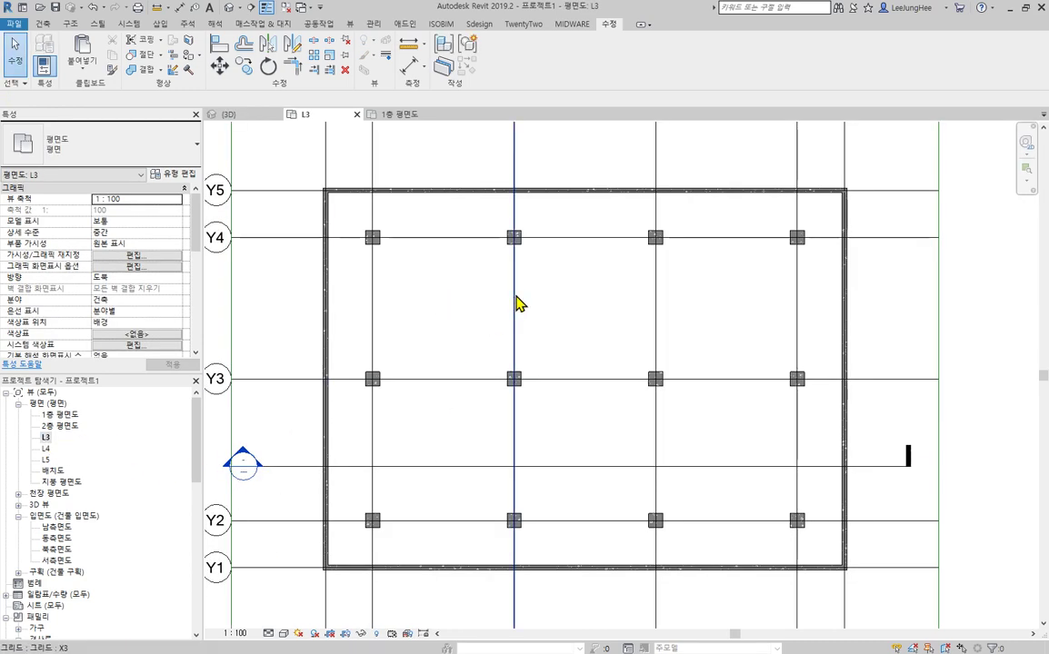
pyautogui.scroll(-2, 520, 302)
pyautogui.moveTo(536, 318); pyautogui.dragTo(554, 331, button='middle')
pyautogui.click(69, 24)
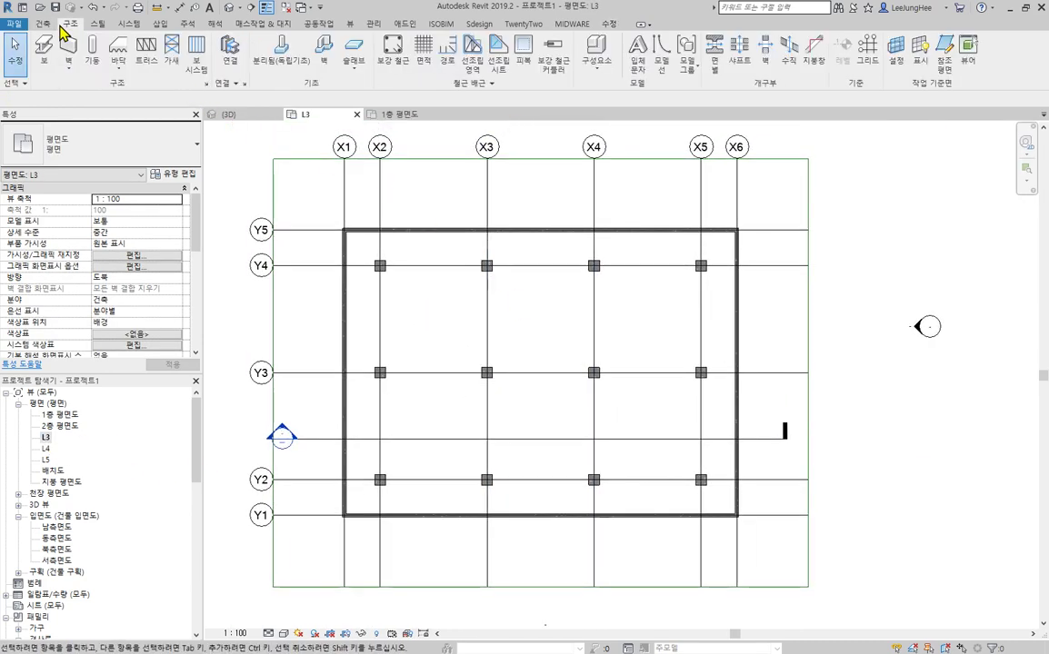
pyautogui.click(124, 76)
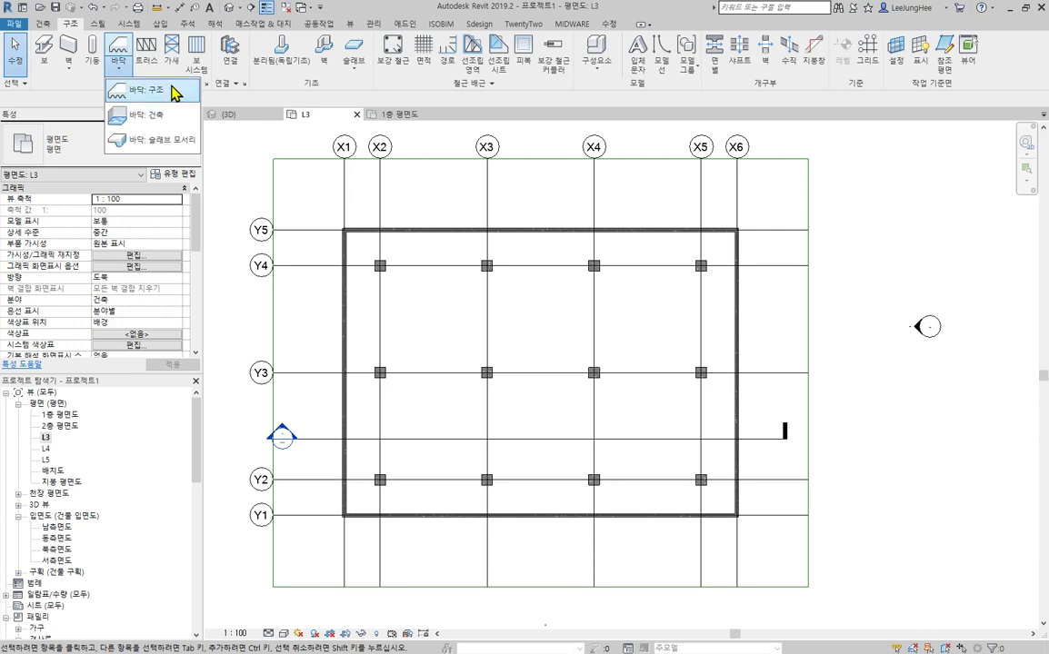
pyautogui.click(109, 89)
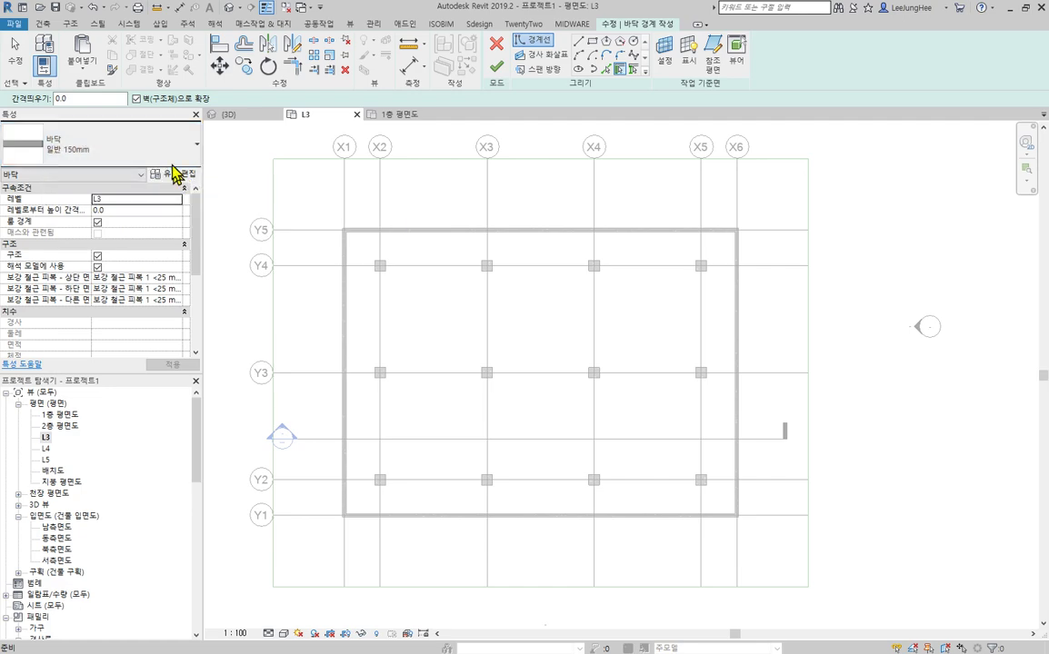
pyautogui.click(175, 178)
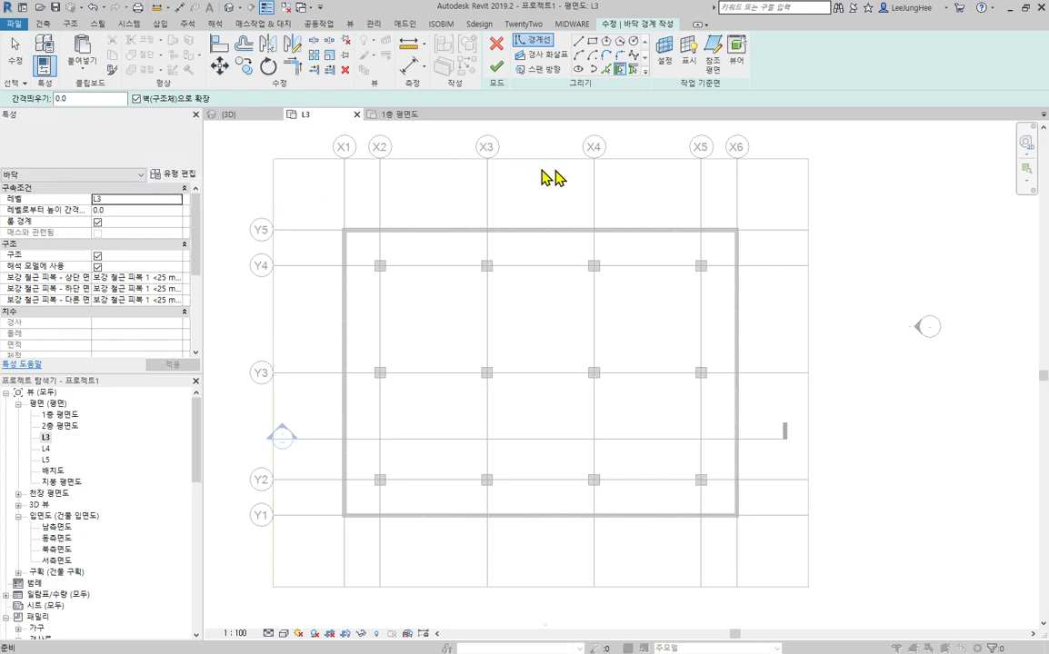
pyautogui.click(752, 153)
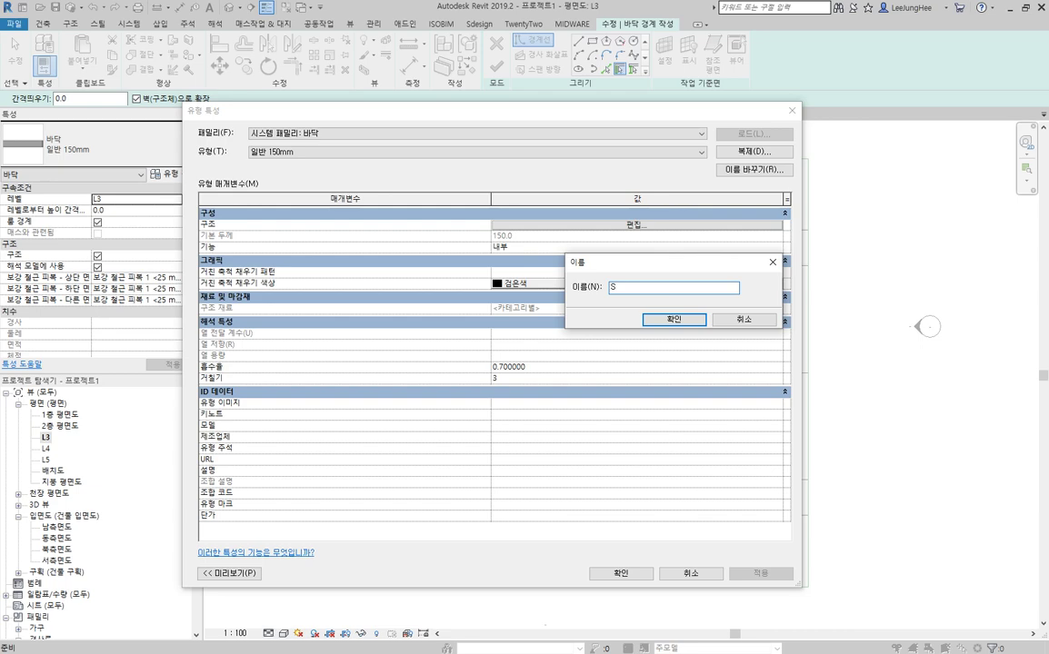
pyautogui.write('S200')
pyautogui.click(672, 322)
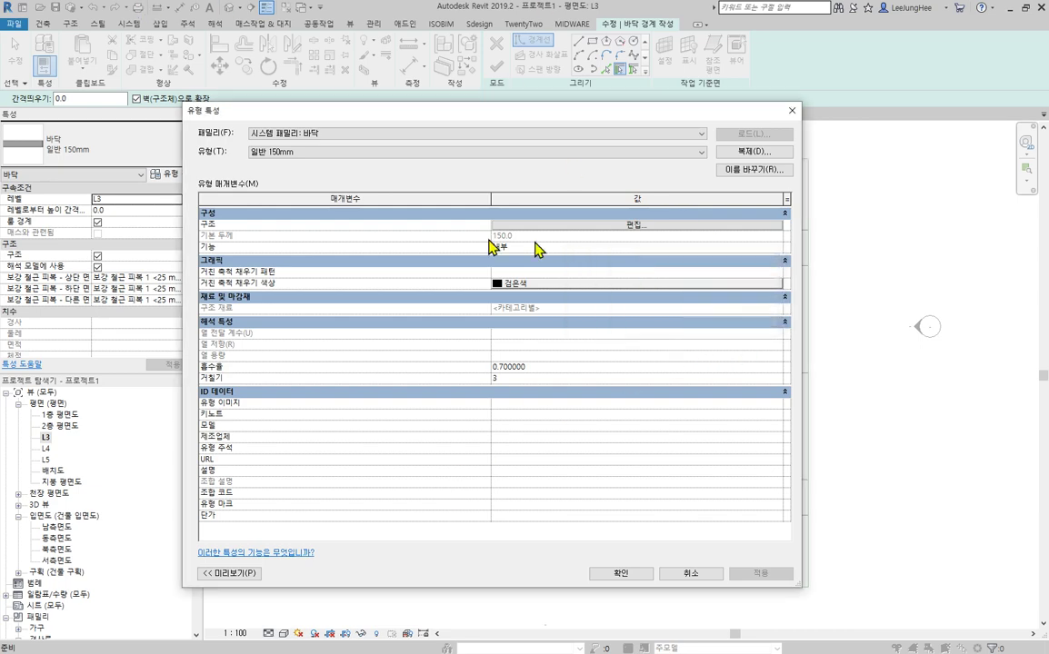
# Step: Set the S200 floor structure to 200 thick with the material 콘크리트 - 현장타설 콘크리트
pyautogui.click(647, 226)
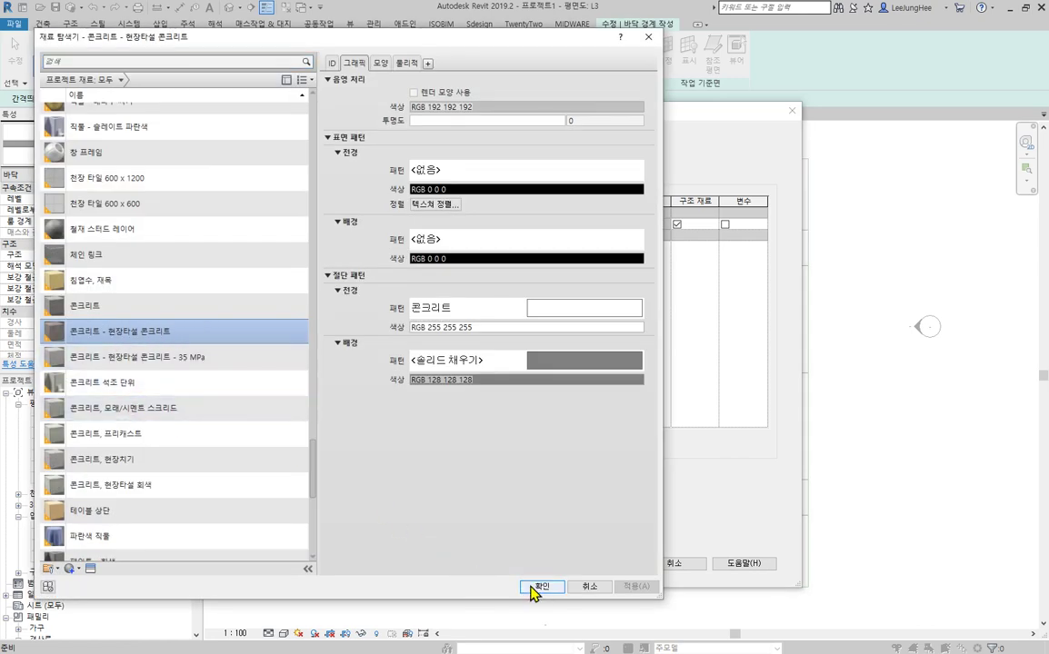
pyautogui.click(536, 586)
pyautogui.click(618, 565)
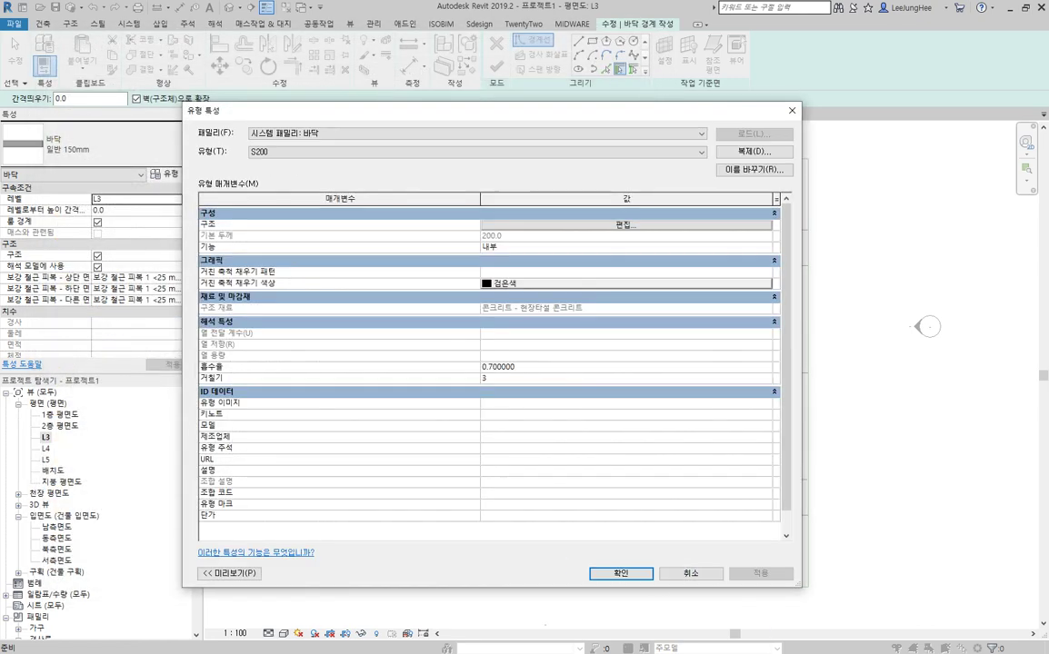
pyautogui.click(629, 578)
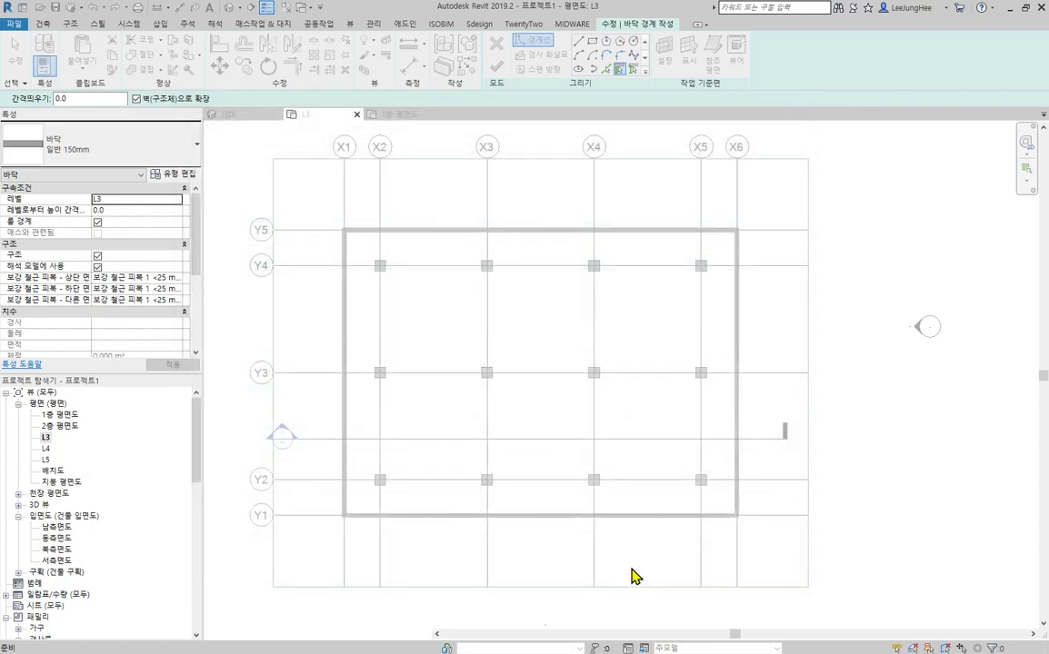
# Step: Sketch a rectangular S200 floor boundary along the inner wall faces on L3 and finish the floor without attaching the walls to its underside
pyautogui.click(591, 42)
pyautogui.scroll(5, 344, 233)
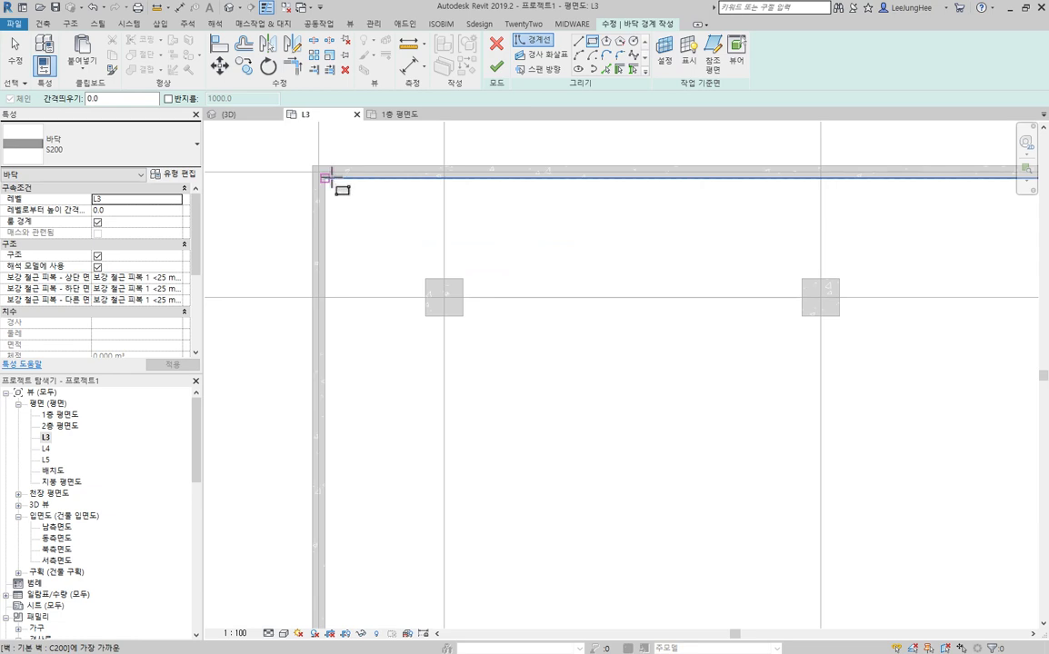
pyautogui.click(325, 182)
pyautogui.scroll(-3, 592, 436)
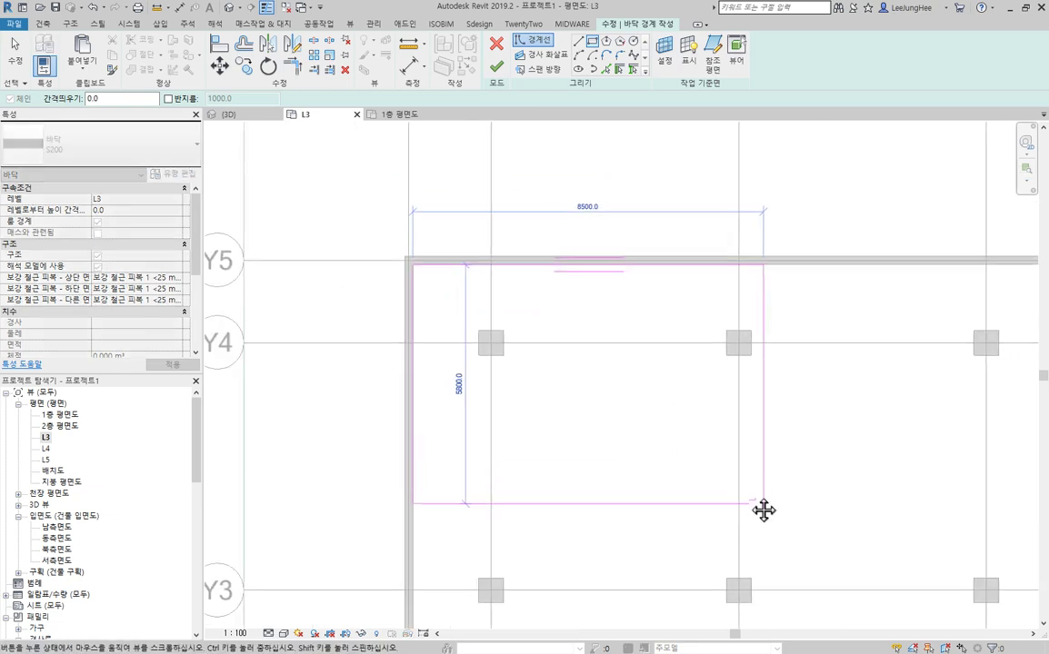
pyautogui.moveTo(763, 510); pyautogui.dragTo(363, 77, button='middle')
pyautogui.scroll(5, 920, 480)
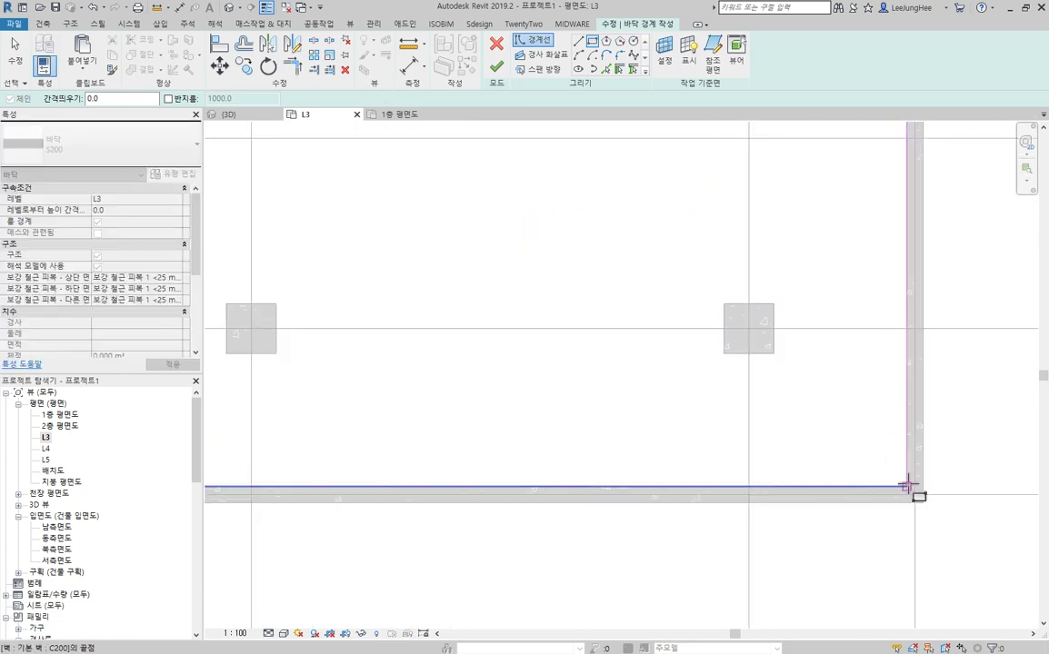
pyautogui.click(920, 483)
pyautogui.scroll(-4, 545, 316)
pyautogui.moveTo(545, 316); pyautogui.dragTo(773, 459, button='middle')
pyautogui.scroll(-3, 688, 354)
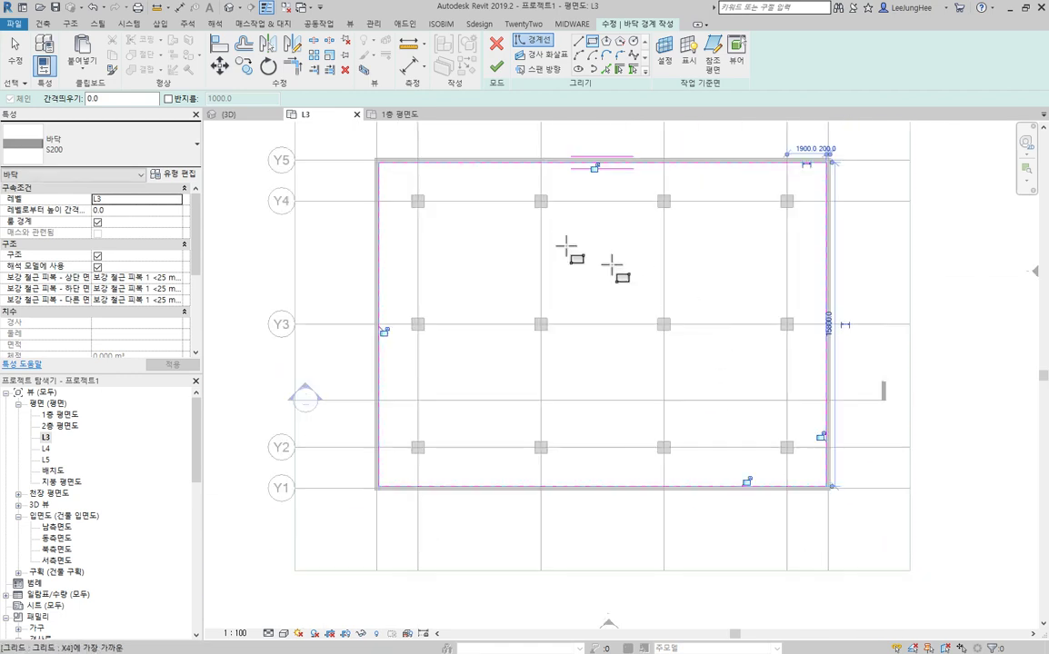
pyautogui.click(498, 69)
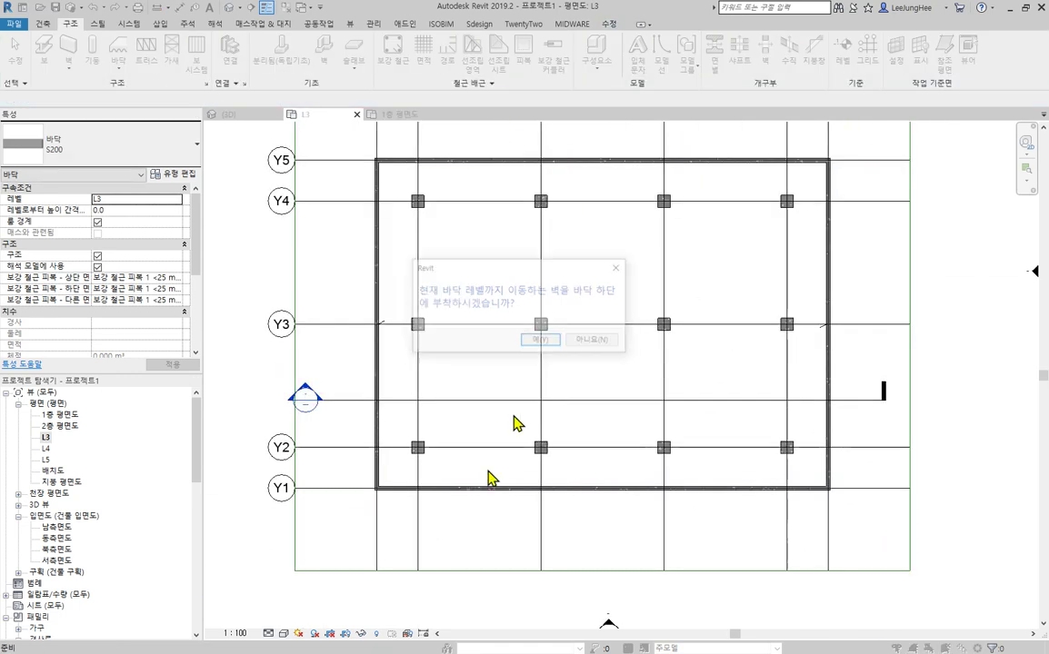
pyautogui.click(610, 348)
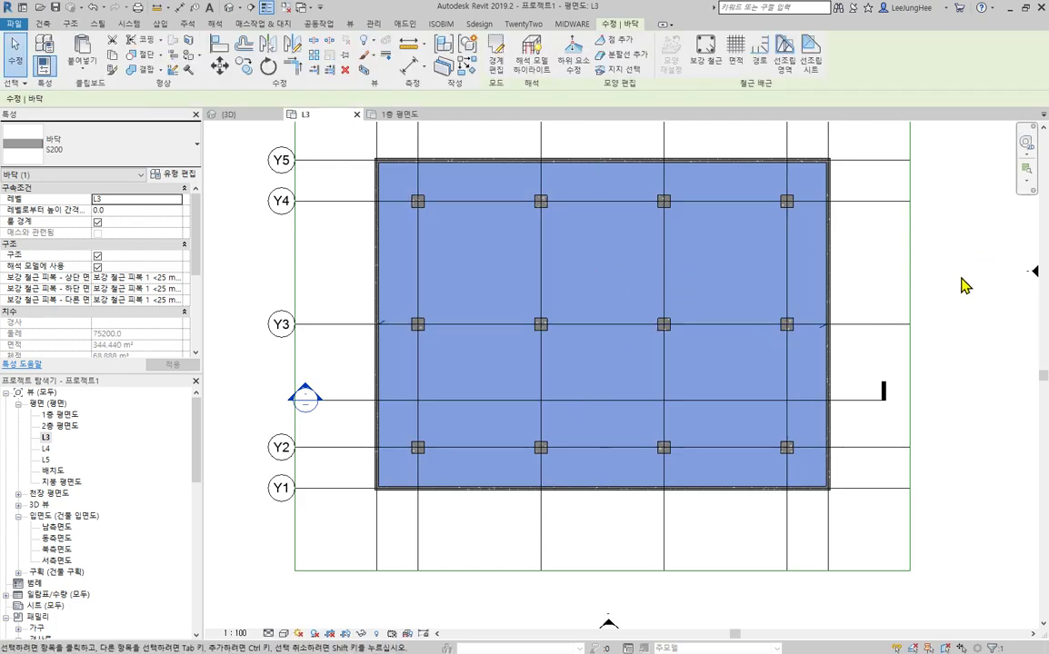
pyautogui.click(964, 284)
# Step: In the 3D view, temporarily hide the wall category to expose the L3 slab and structural frame
pyautogui.click(229, 8)
pyautogui.keyDown('shift'); pyautogui.moveTo(501, 281); pyautogui.dragTo(432, 380, button='middle'); pyautogui.keyUp('shift')
pyautogui.click(430, 375)
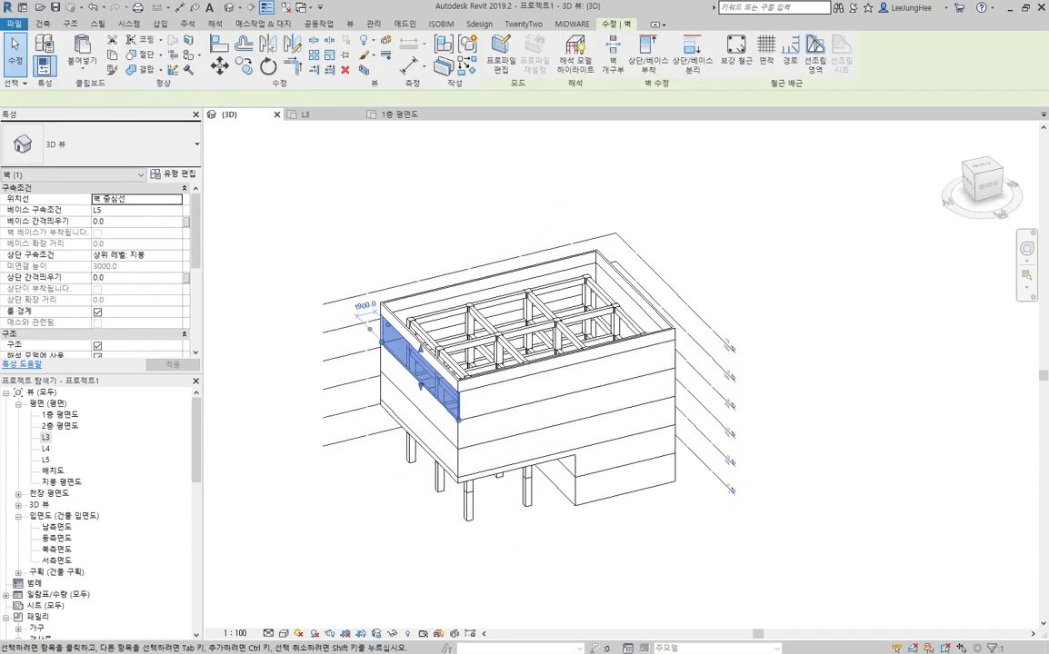
pyautogui.click(392, 633)
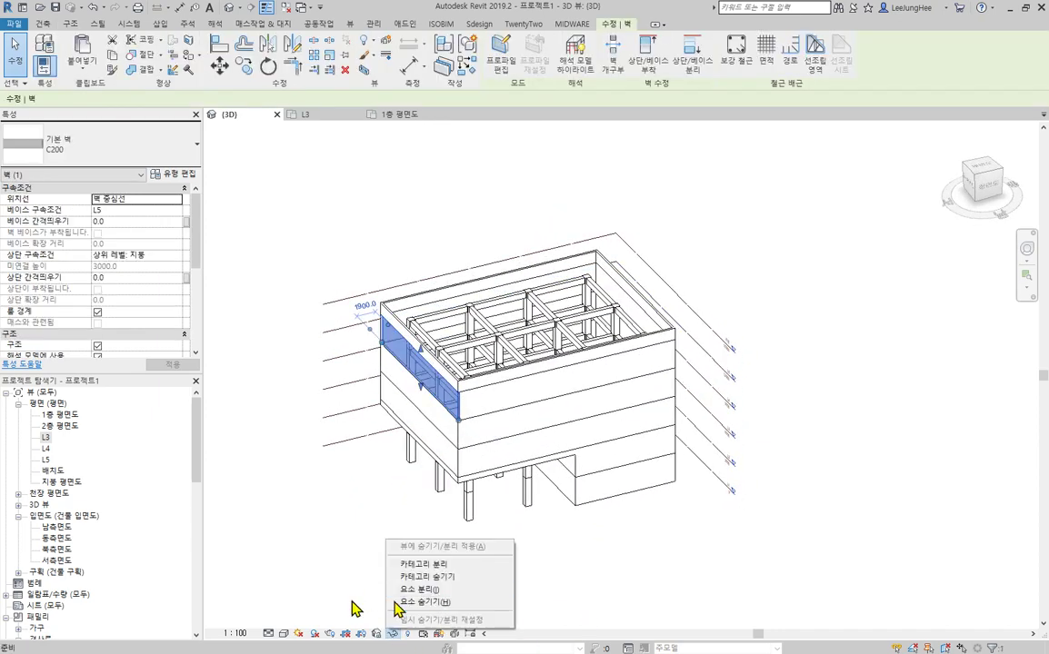
pyautogui.click(435, 578)
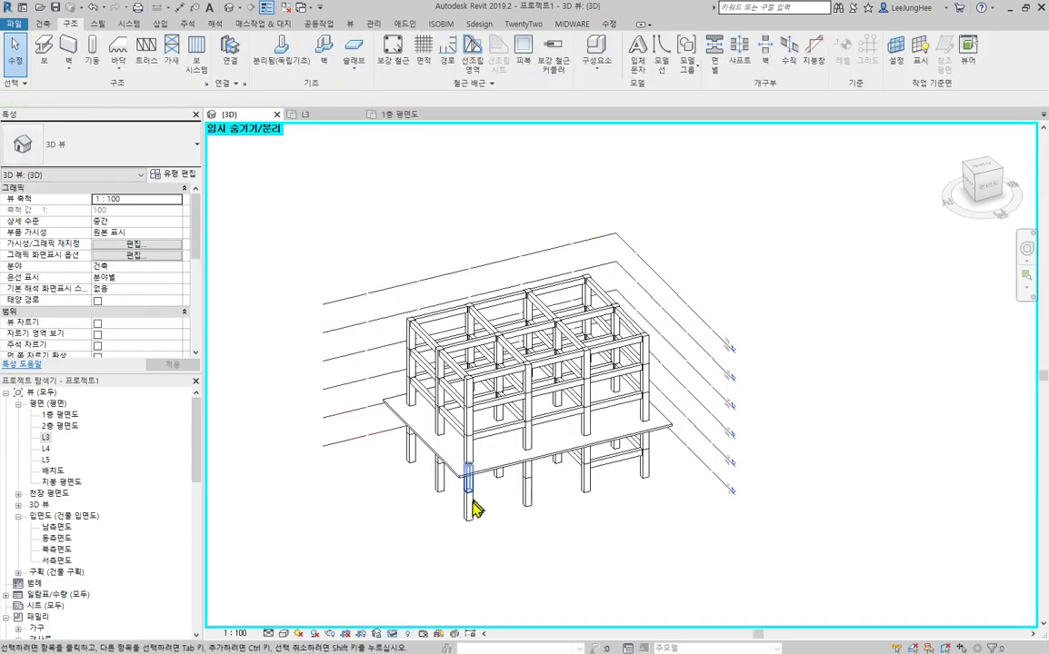
pyautogui.keyDown('shift'); pyautogui.moveTo(473, 509); pyautogui.dragTo(491, 475, button='middle'); pyautogui.keyUp('shift')
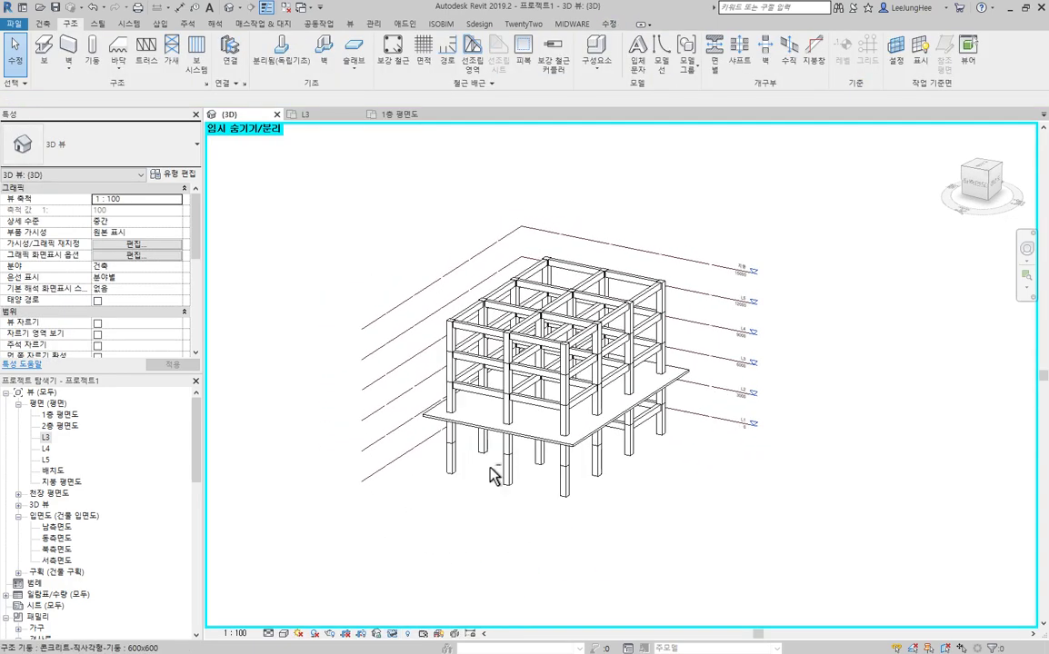
pyautogui.scroll(4, 571, 445)
# Step: Copy the L3 floor slab in alignment to levels L2, L4 and L5, and check the slabs in the 3D view
pyautogui.click(599, 431)
pyautogui.moveTo(707, 505); pyautogui.dragTo(769, 524, button='middle')
pyautogui.moveTo(630, 552); pyautogui.dragTo(704, 546, button='middle')
pyautogui.scroll(-3, 792, 461)
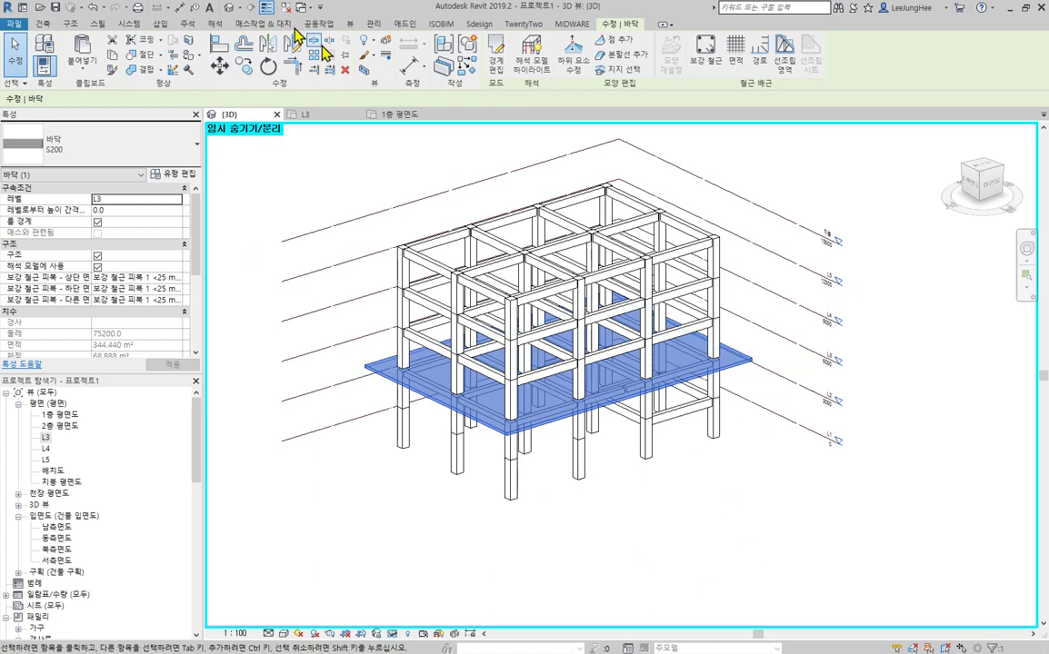
pyautogui.click(304, 117)
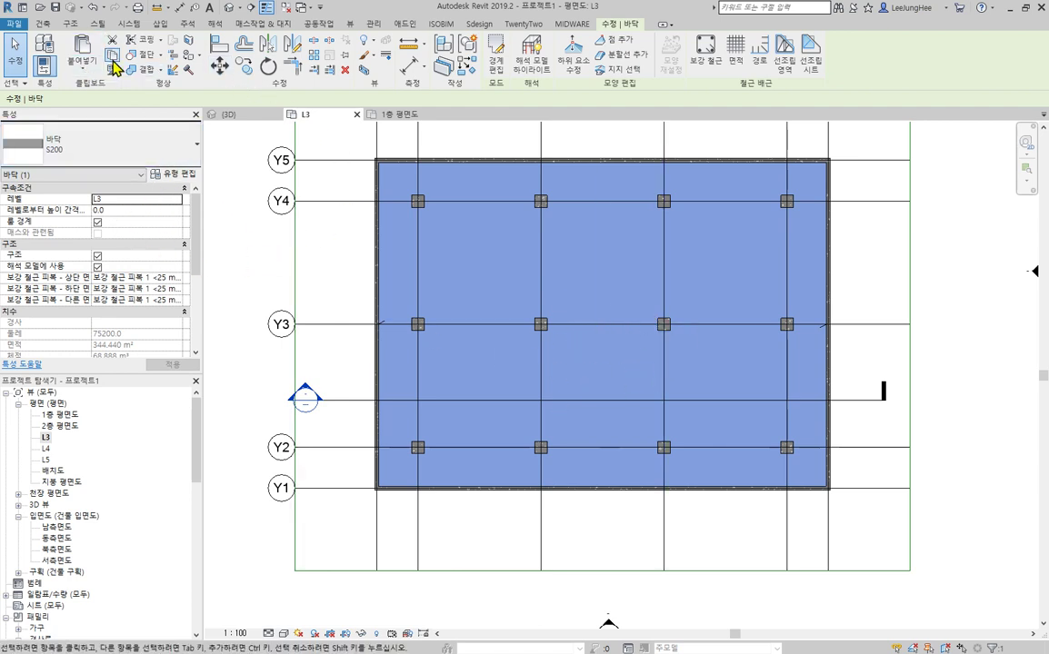
pyautogui.click(82, 79)
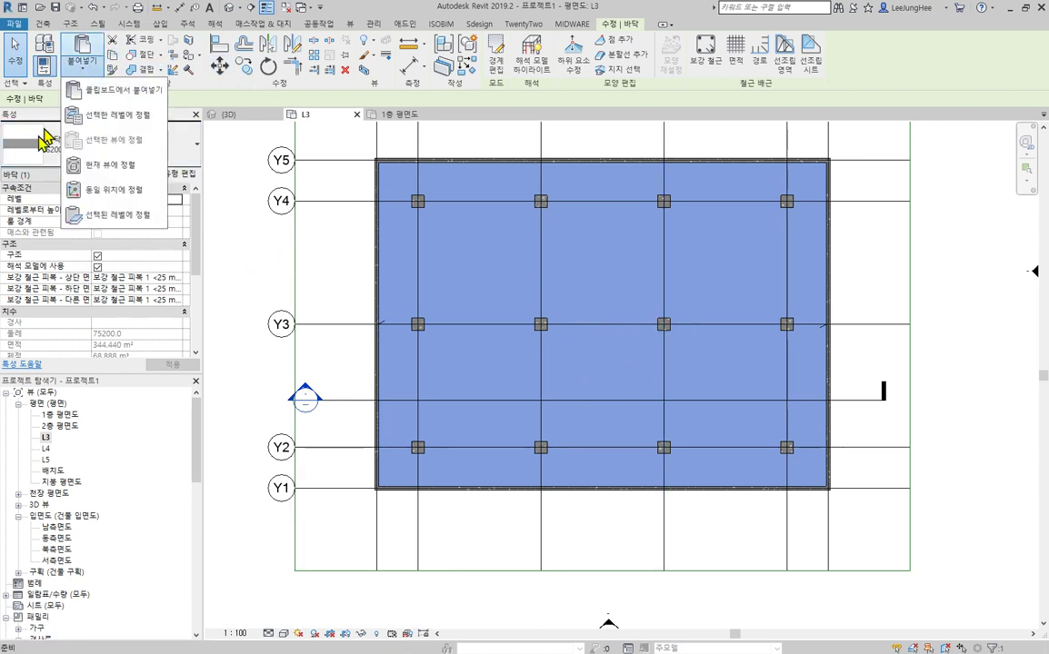
pyautogui.click(127, 118)
pyautogui.click(470, 264)
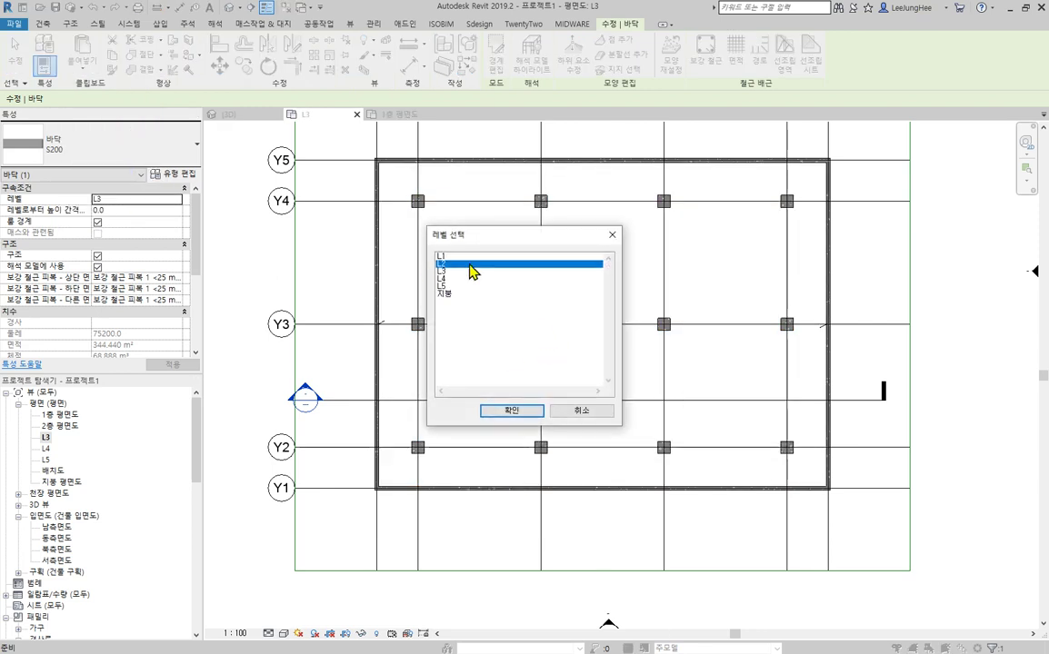
pyautogui.keyDown('ctrl'); pyautogui.click(457, 279); pyautogui.keyUp('ctrl')
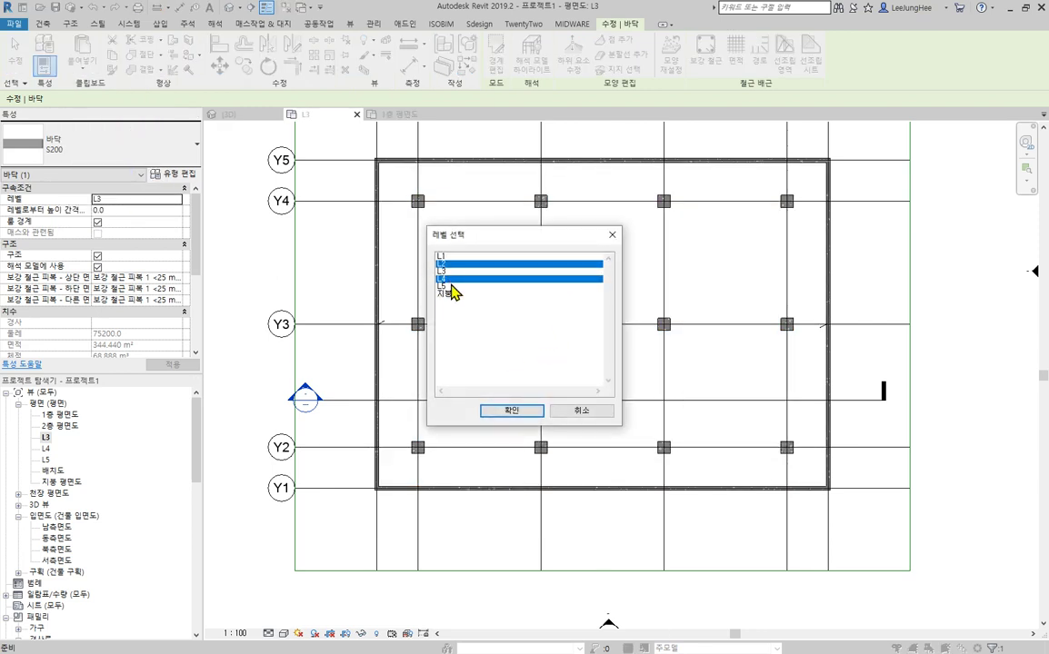
pyautogui.click(507, 411)
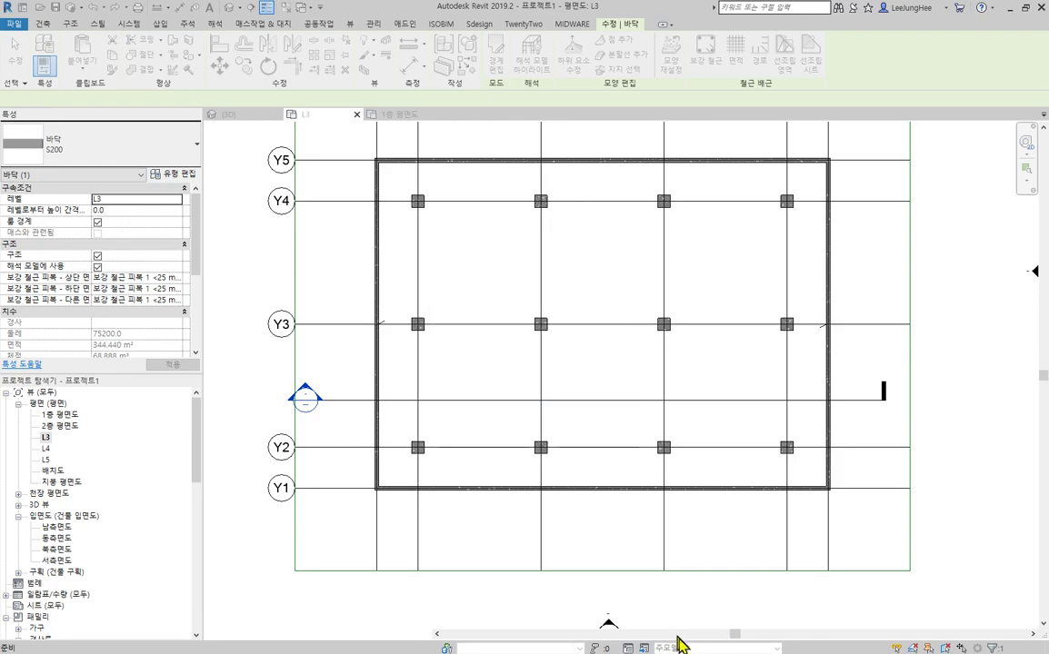
pyautogui.click(228, 8)
pyautogui.keyDown('shift'); pyautogui.moveTo(631, 444); pyautogui.dragTo(655, 571, button='middle'); pyautogui.keyUp('shift')
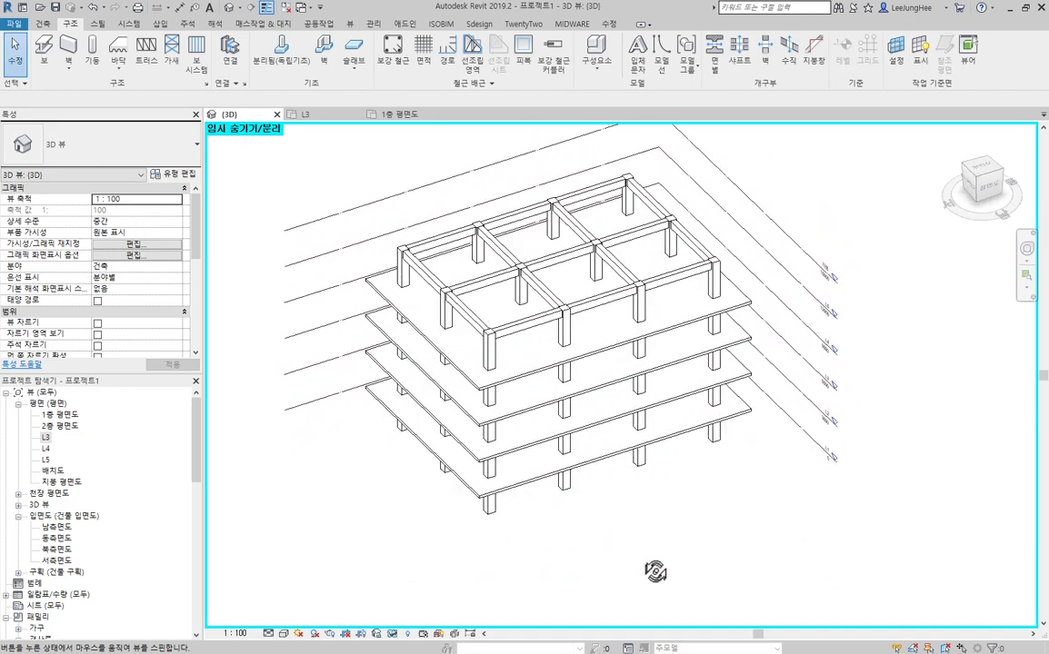
pyautogui.moveTo(807, 545)
pyautogui.mouseDown(button='middle')
pyautogui.moveTo(800, 561)
pyautogui.moveTo(817, 553)
pyautogui.mouseUp(button='middle')
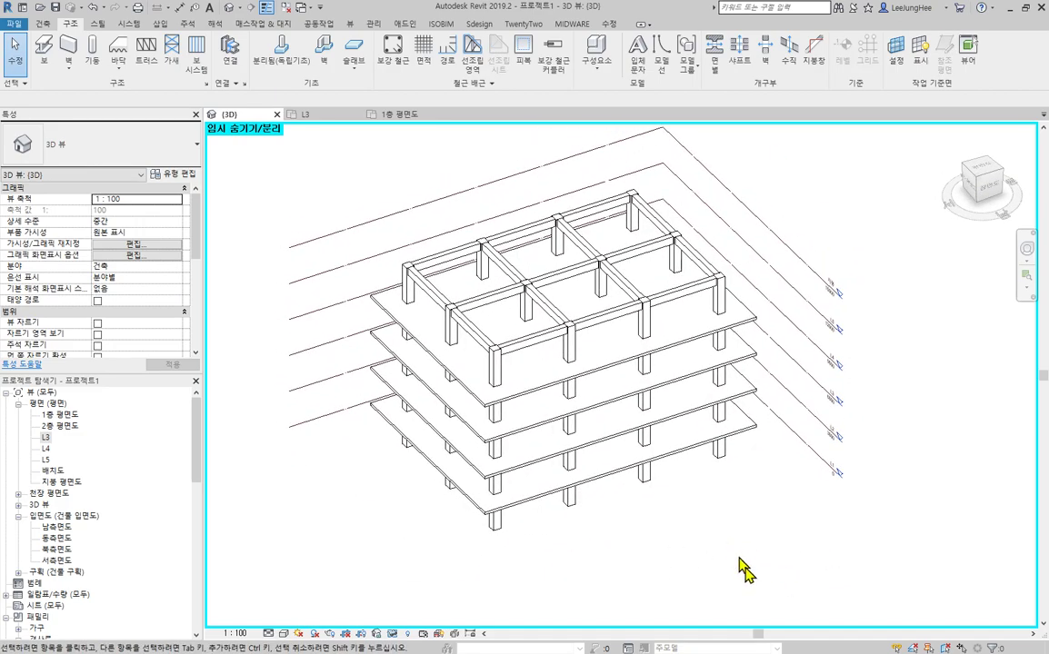
# Step: Open the 지붕 평면도 plan and set its detail level to medium (중간)
pyautogui.doubleClick(56, 482)
pyautogui.moveTo(674, 359); pyautogui.dragTo(733, 379, button='middle')
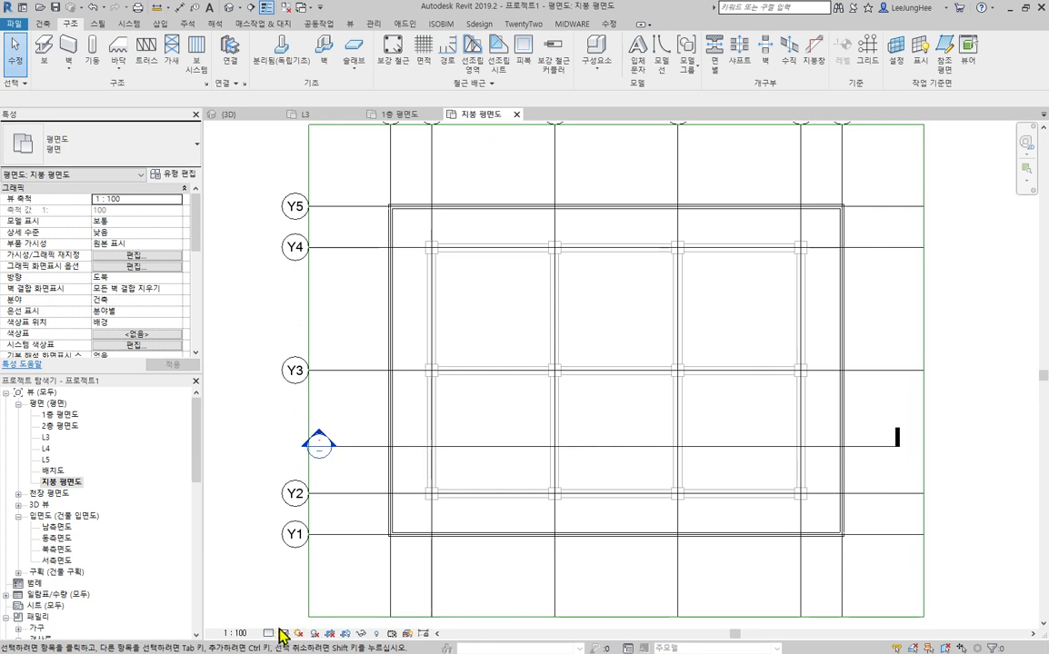
pyautogui.click(269, 632)
pyautogui.click(269, 611)
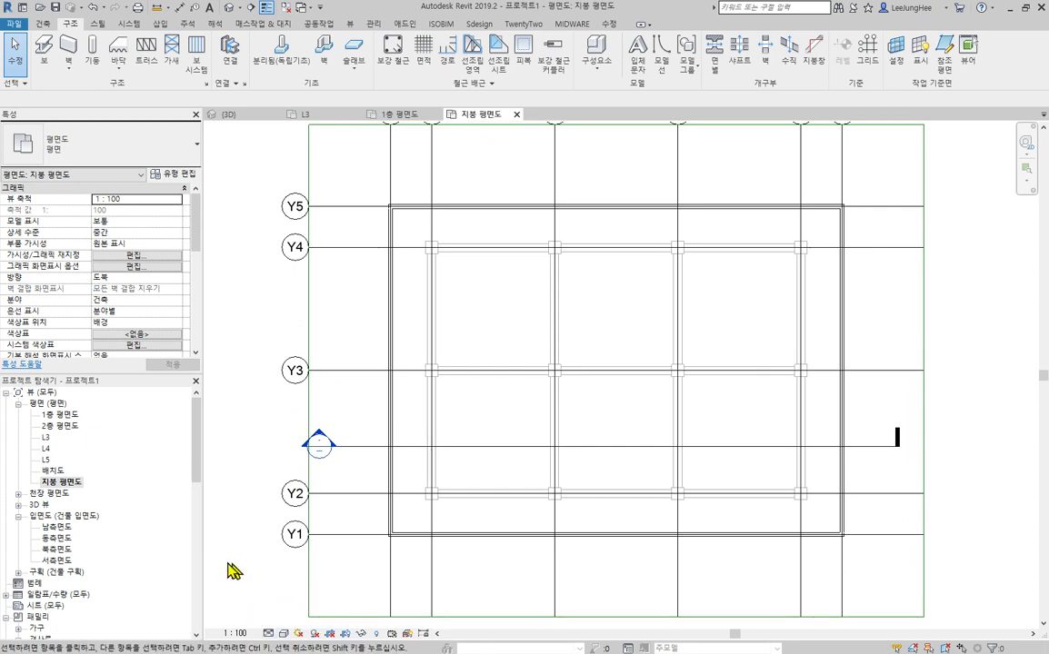
# Step: Check the roof plan's underlay range settings and the beam layout
pyautogui.scroll(3, 499, 364)
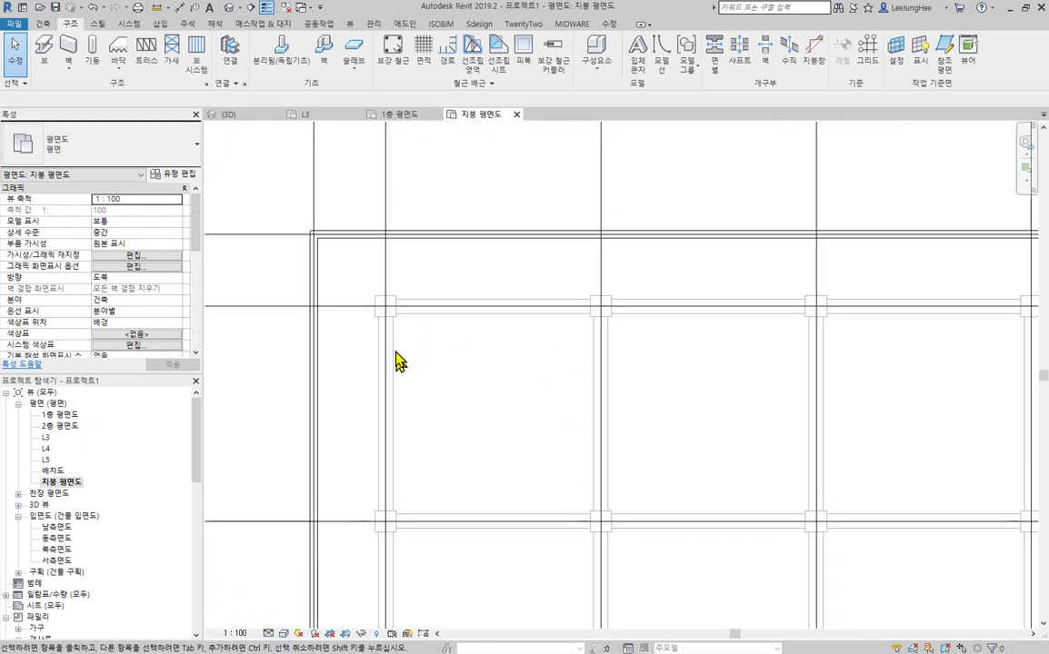
pyautogui.scroll(-8, 198, 234)
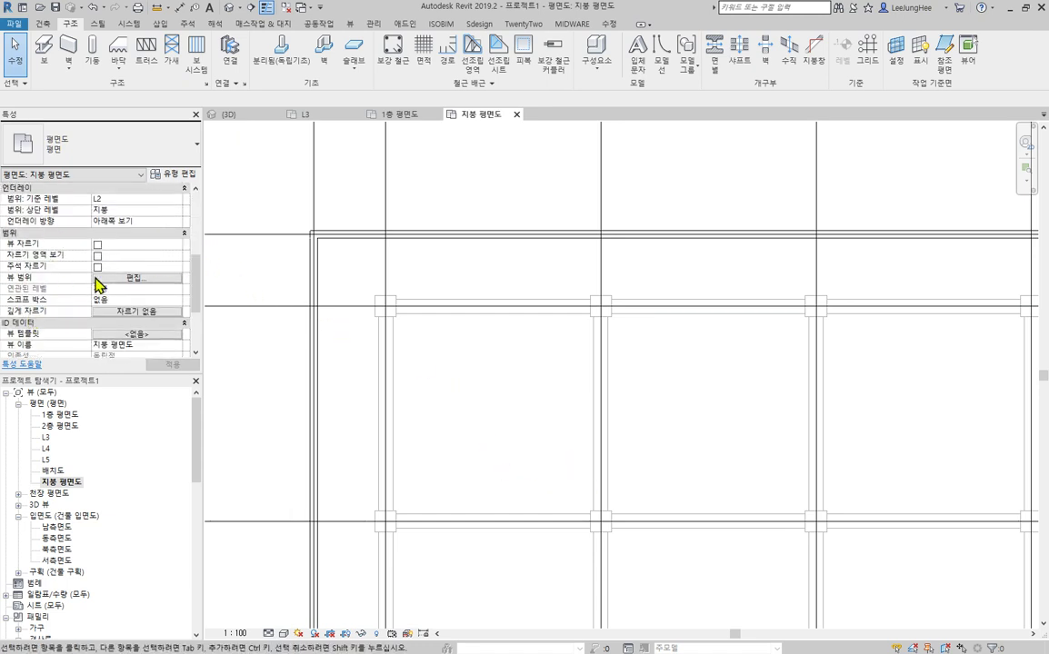
pyautogui.scroll(2, 97, 284)
pyautogui.click(131, 266)
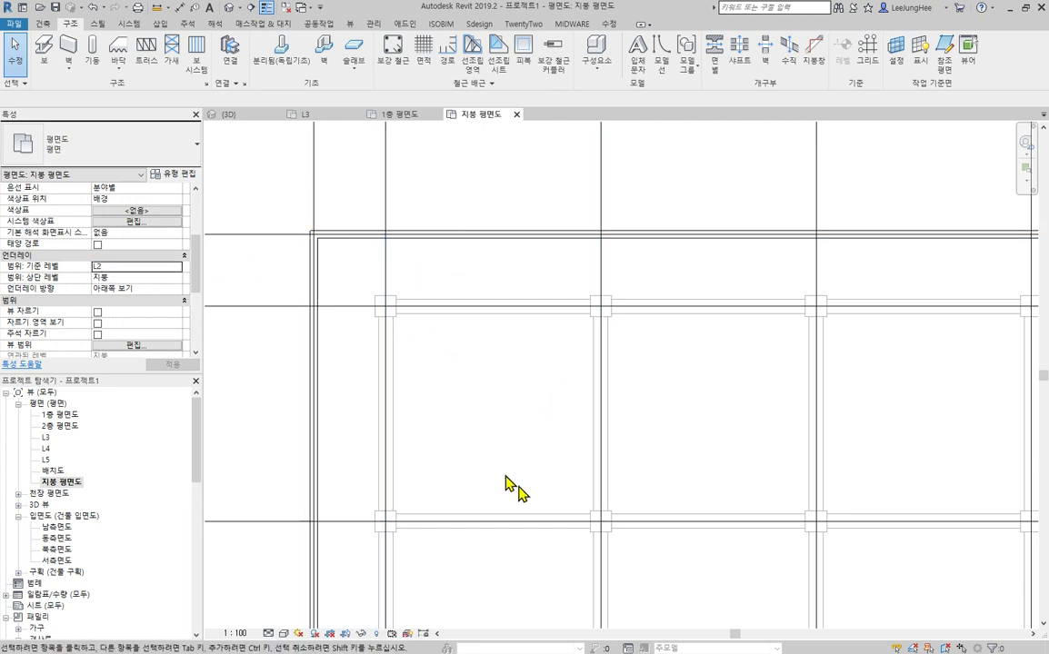
pyautogui.scroll(-3, 525, 403)
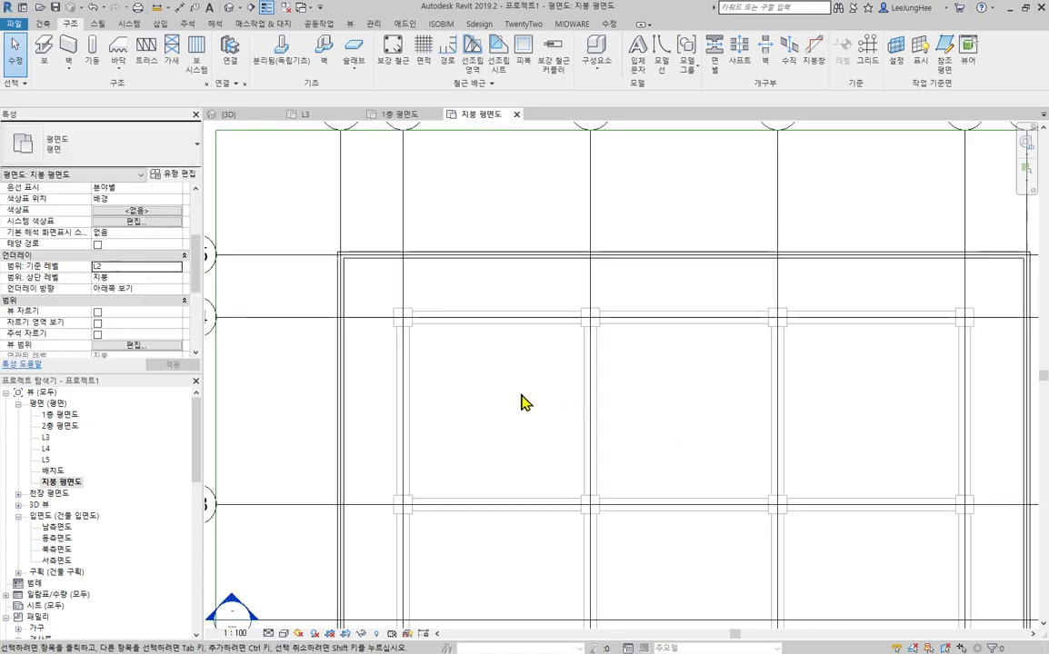
pyautogui.moveTo(606, 381); pyautogui.dragTo(572, 346, button='middle')
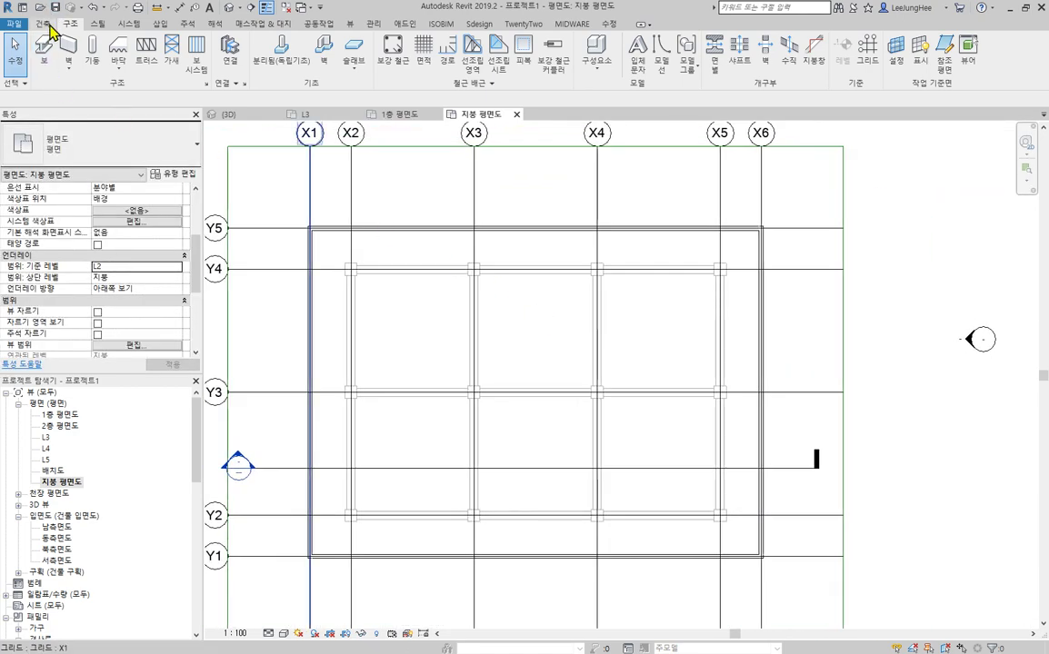
# Step: Start a roof by footprint in the roof plan and duplicate the 일반 - 400mm roof type as S200
pyautogui.click(44, 24)
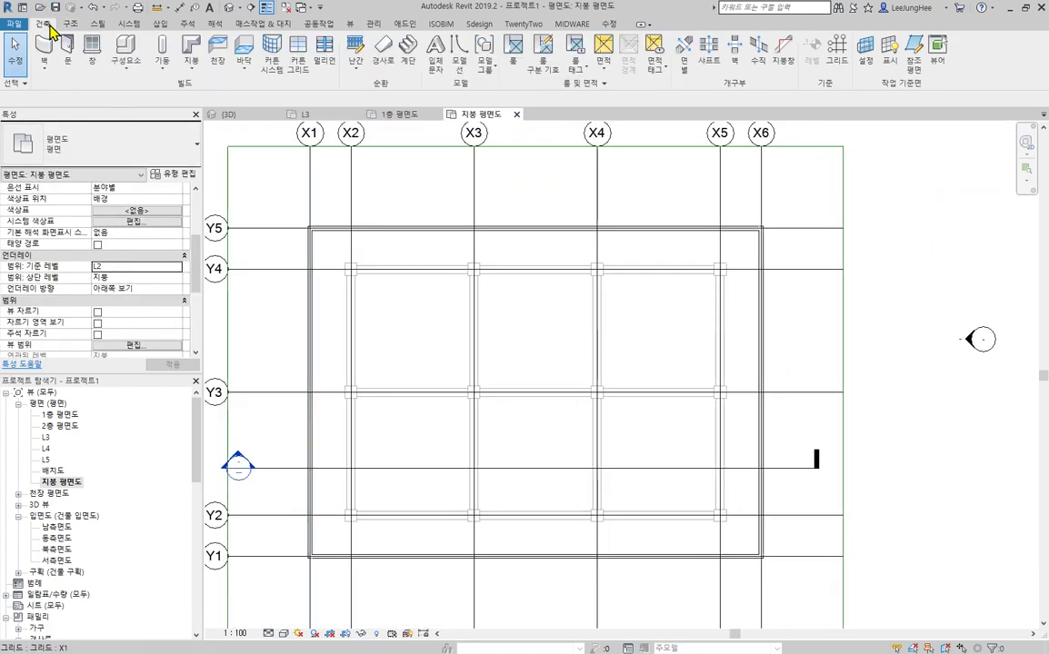
pyautogui.click(197, 71)
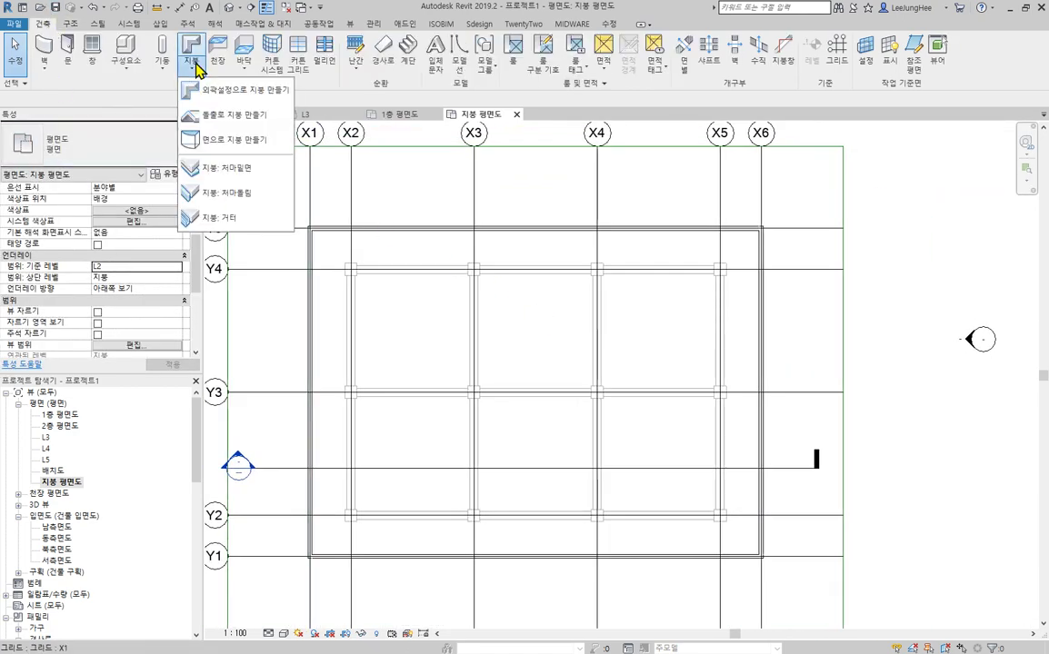
pyautogui.click(229, 91)
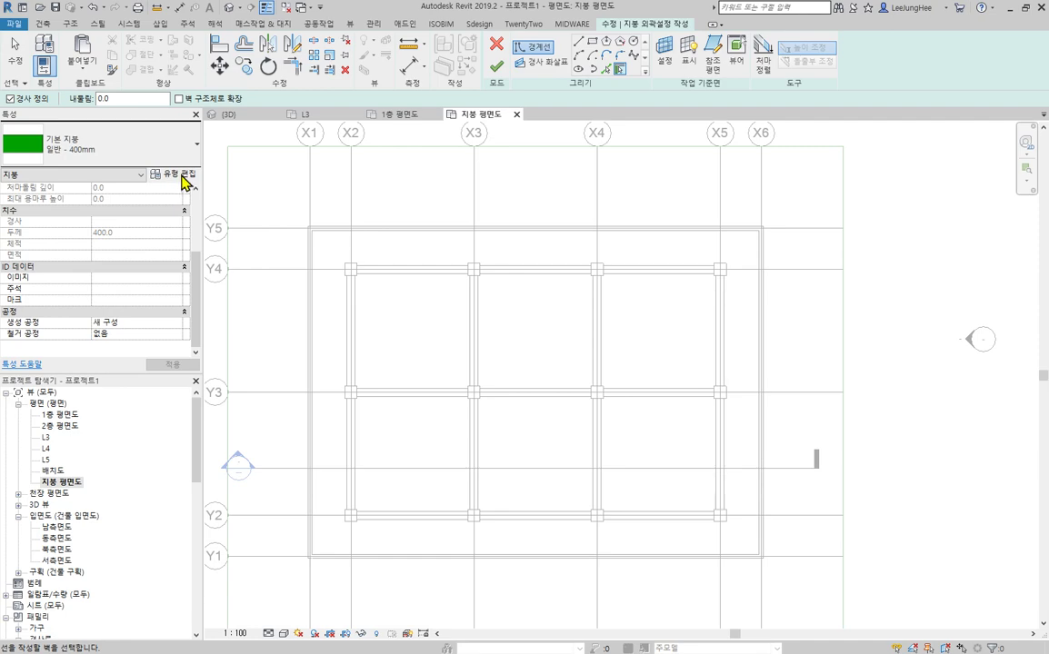
pyautogui.click(186, 175)
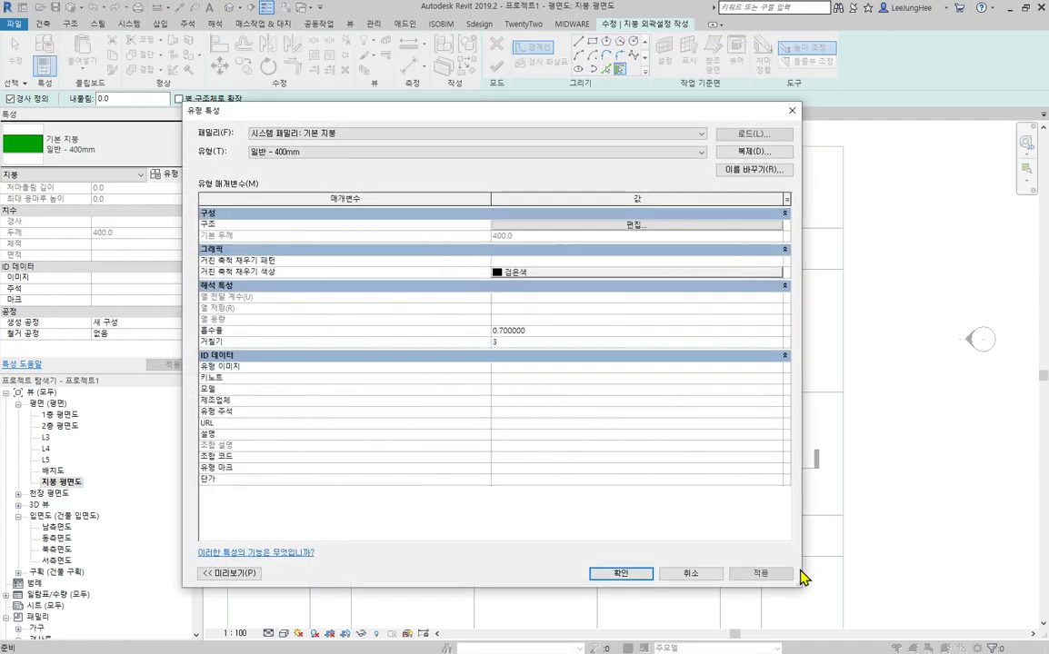
pyautogui.click(545, 153)
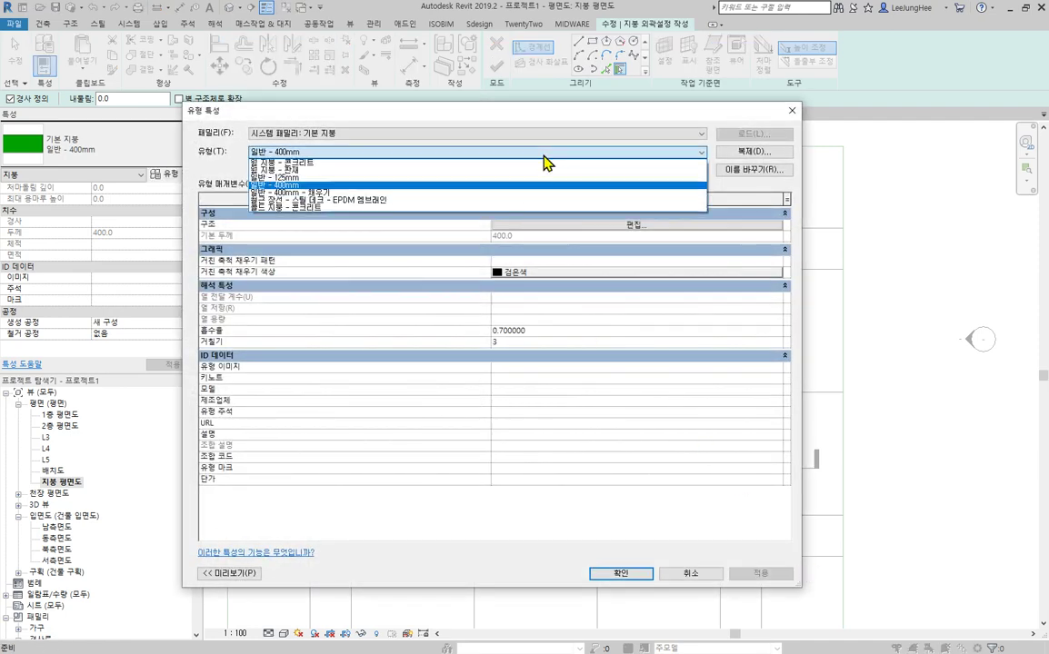
pyautogui.click(543, 154)
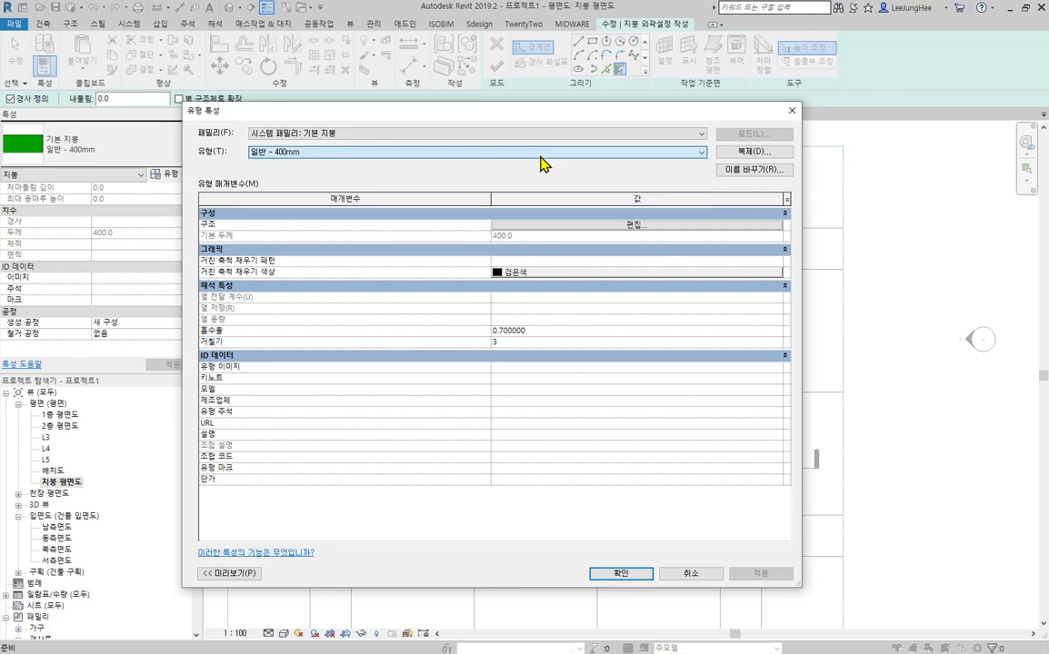
pyautogui.click(753, 153)
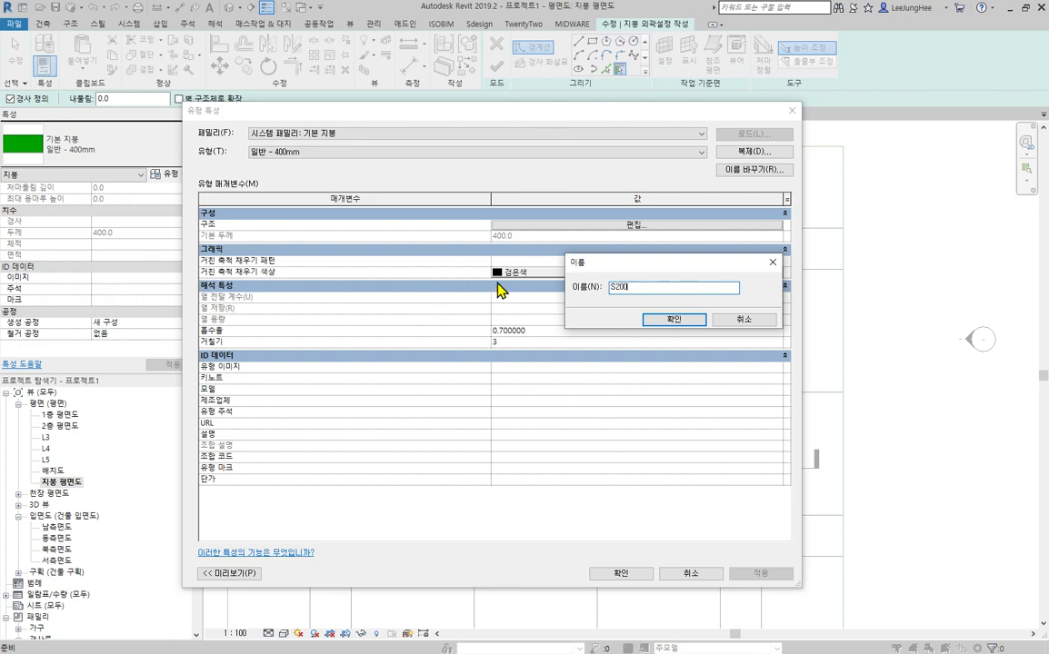
pyautogui.click(673, 320)
# Step: Set the S200 roof type's structure layer to 200 mm thick with the material 콘크리트 - 현장타설 콘크리트
pyautogui.click(668, 230)
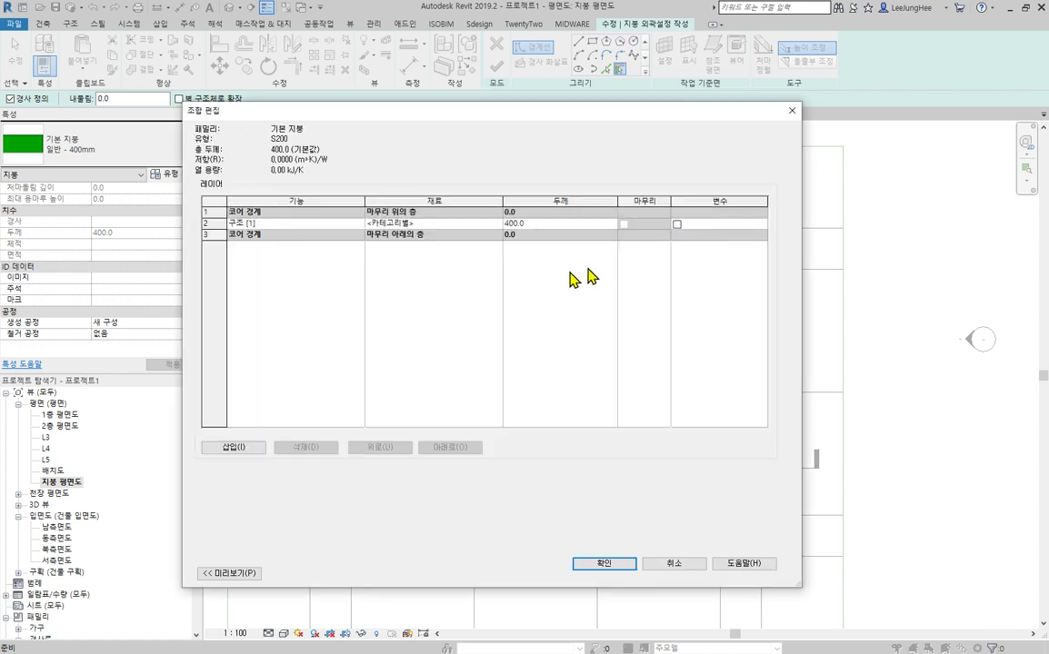
pyautogui.click(552, 224)
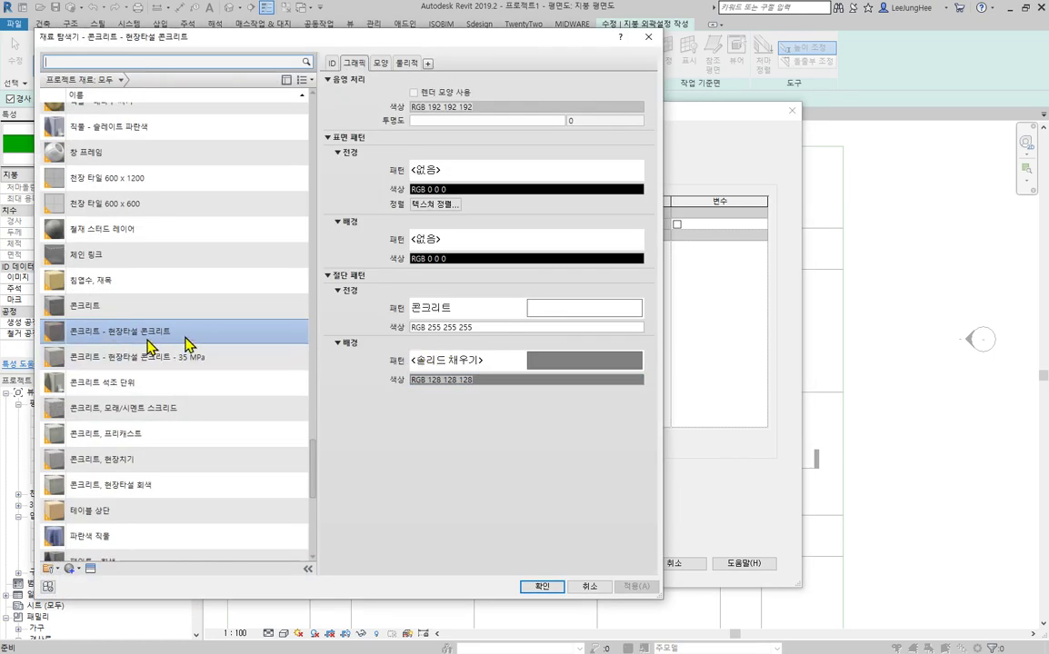
pyautogui.click(543, 586)
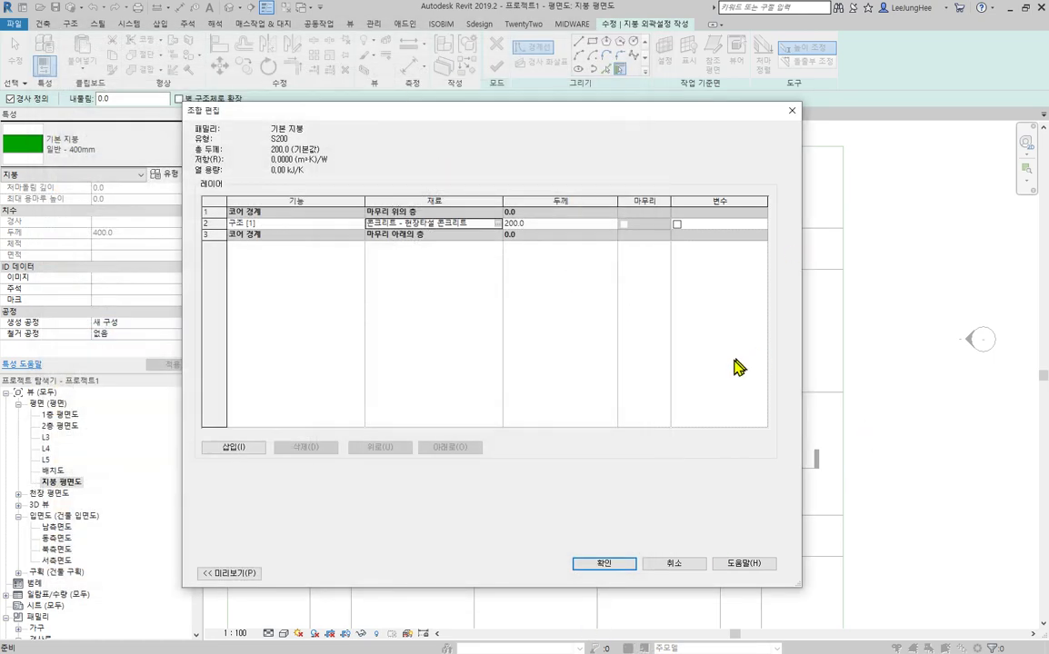
pyautogui.click(627, 567)
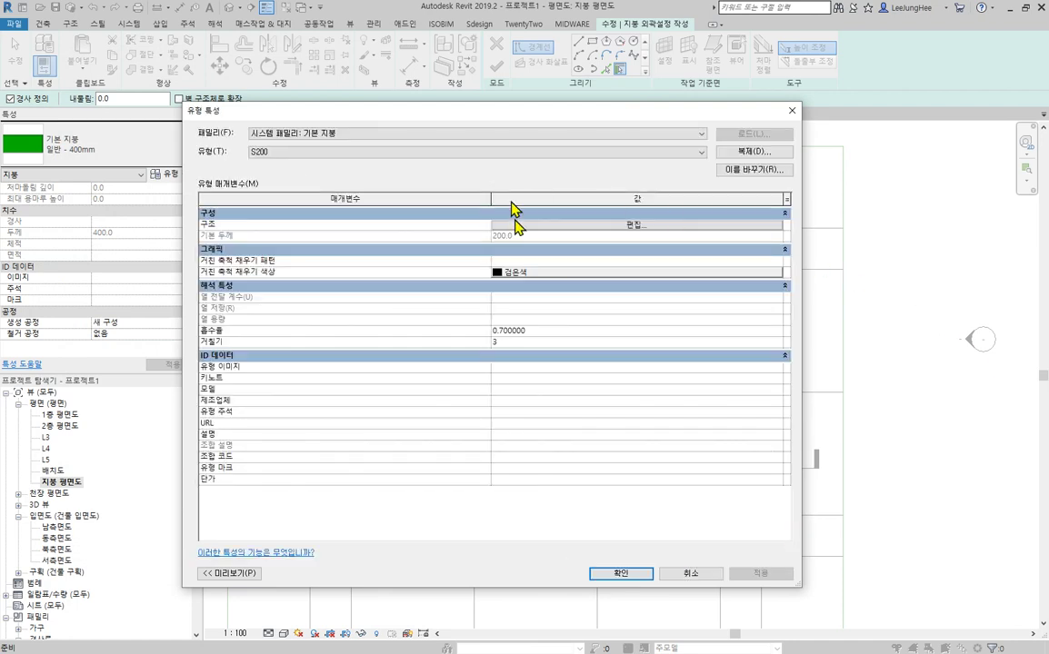
pyautogui.click(620, 573)
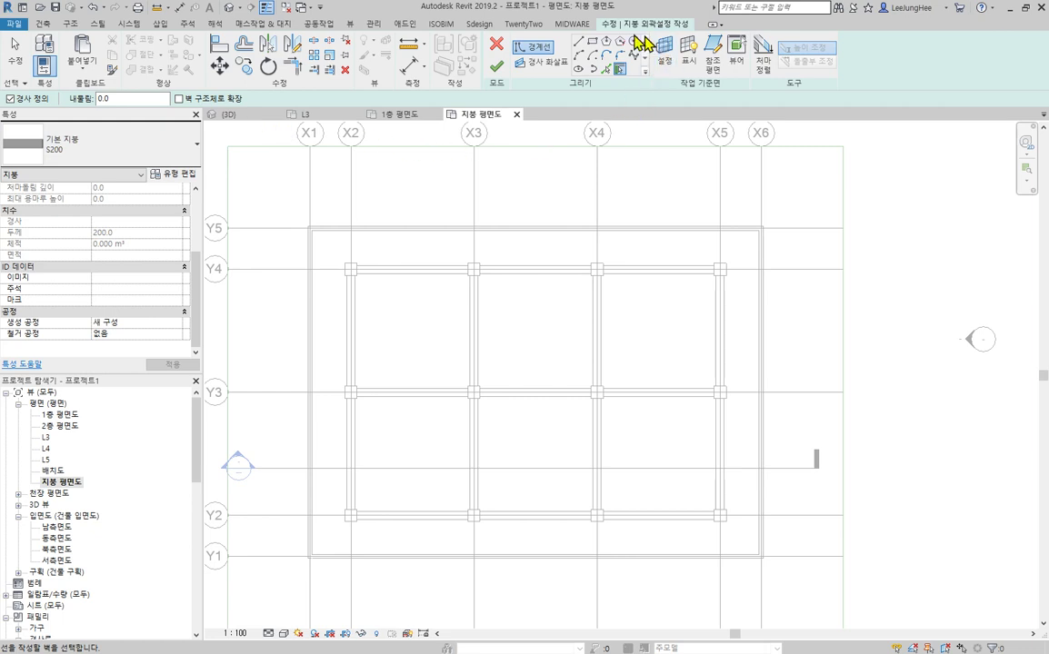
# Step: Sketch a rectangular roof footprint along the inner faces of the perimeter walls, from the X1/Y5 corner to the X6/Y1 corner
pyautogui.click(591, 43)
pyautogui.scroll(5, 276, 246)
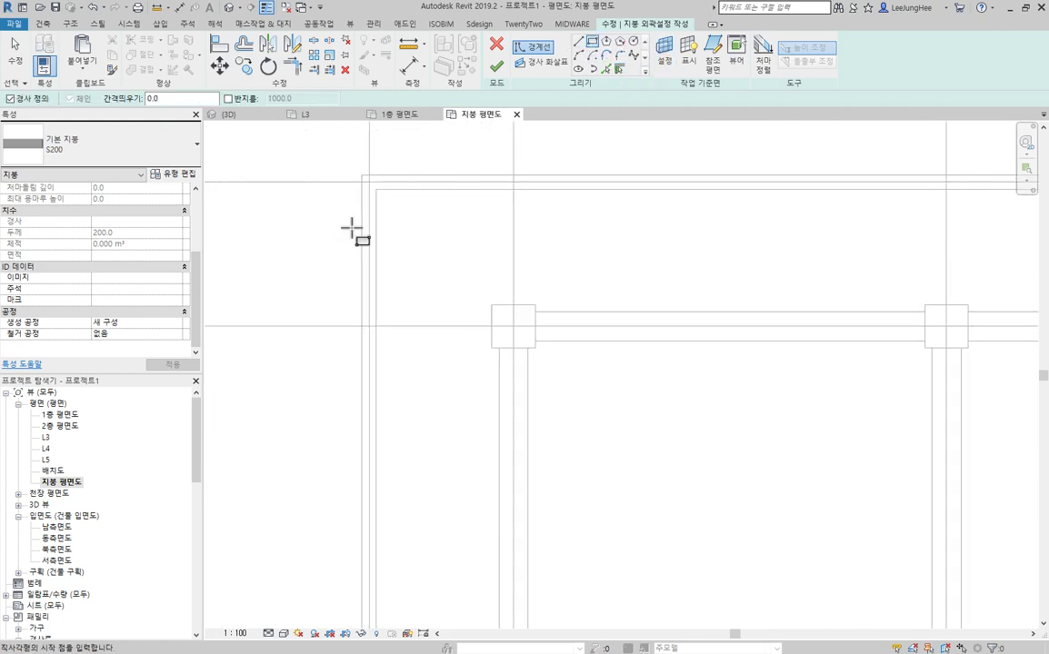
pyautogui.click(375, 190)
pyautogui.scroll(-4, 614, 420)
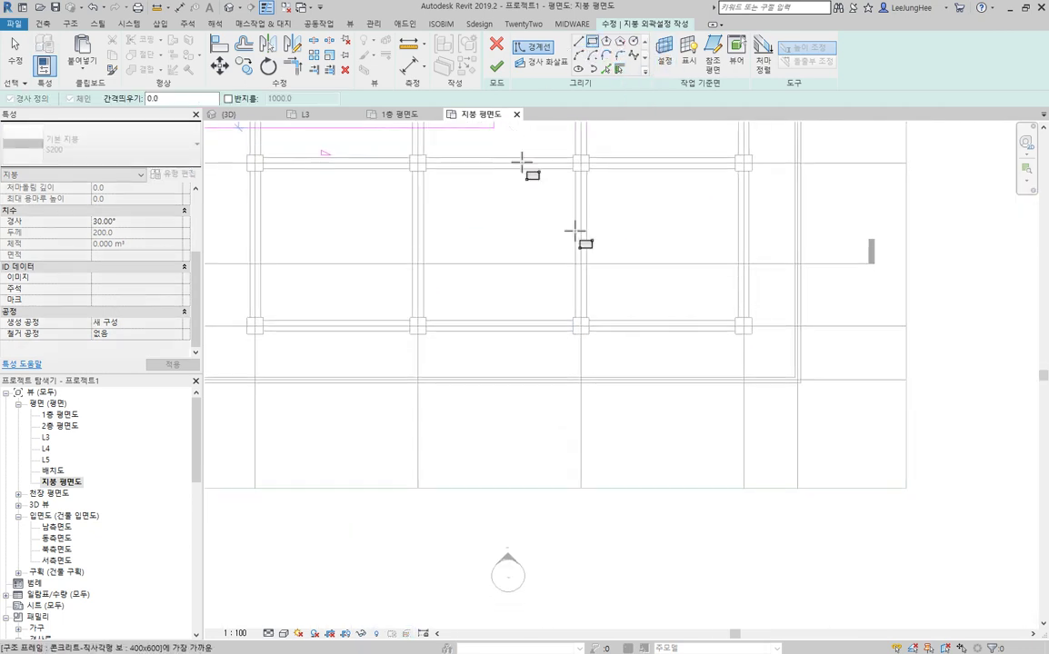
pyautogui.scroll(4, 789, 363)
pyautogui.click(826, 391)
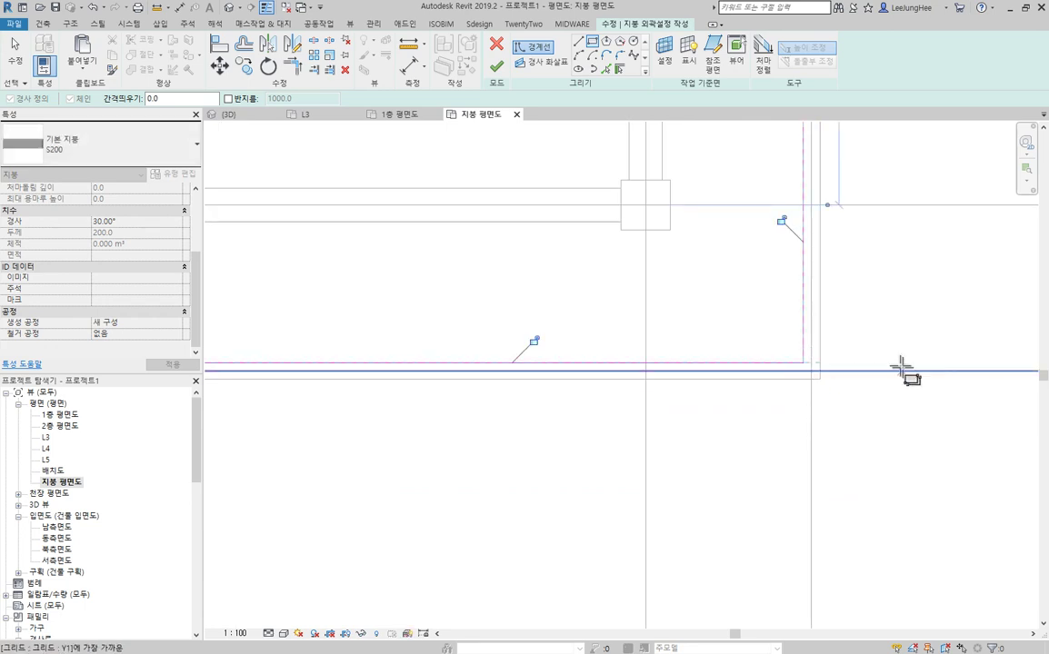
pyautogui.scroll(-4, 900, 368)
pyautogui.press('Escape')
pyautogui.press('Escape')
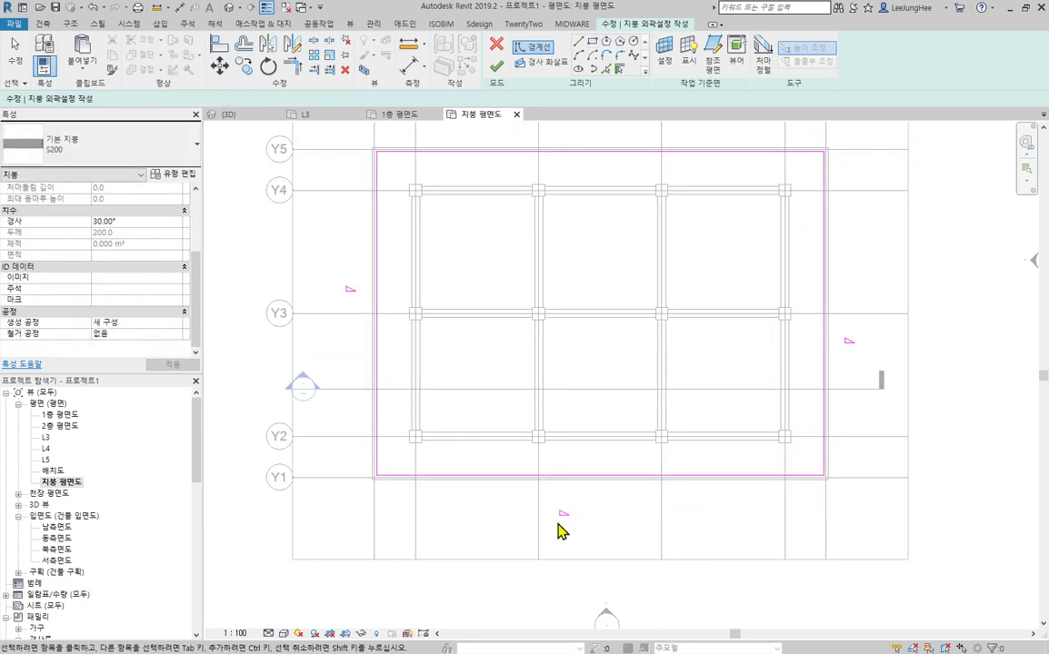
# Step: Turn off slope definition (경사 정의) for all four footprint lines and finish the flat roof
pyautogui.click(603, 475)
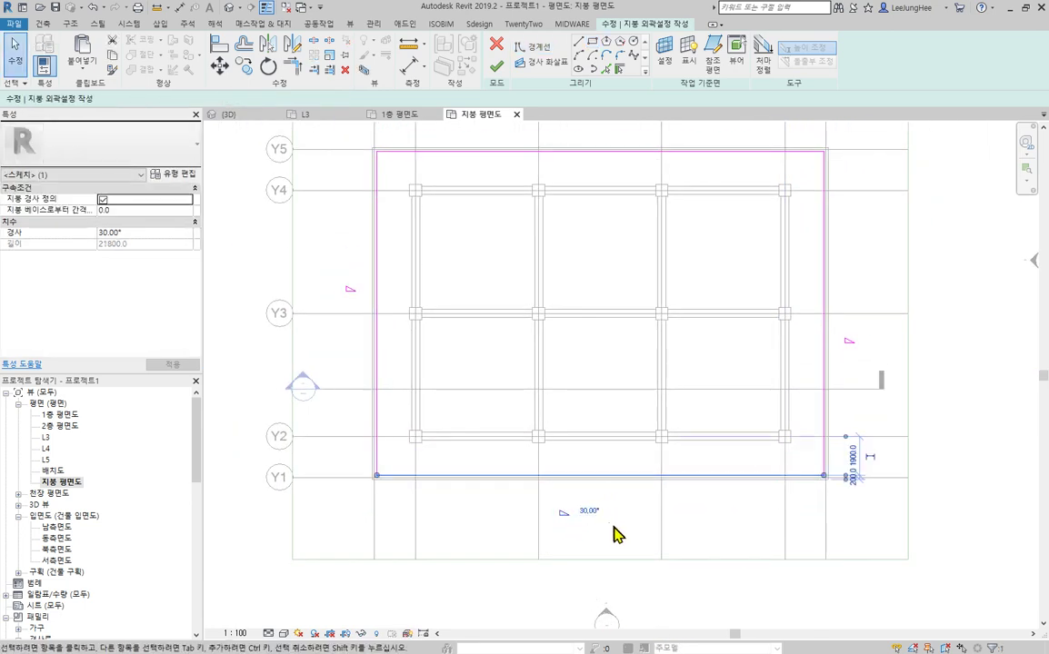
pyautogui.moveTo(729, 517); pyautogui.dragTo(655, 527, button='middle')
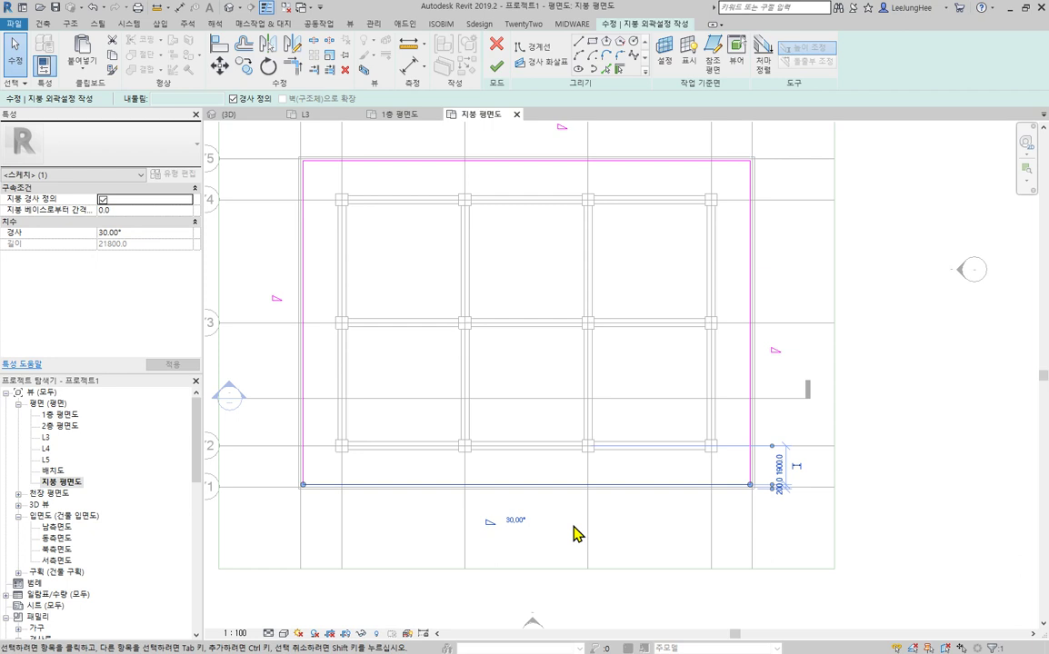
pyautogui.scroll(-1, 582, 531)
pyautogui.scroll(-1, 745, 510)
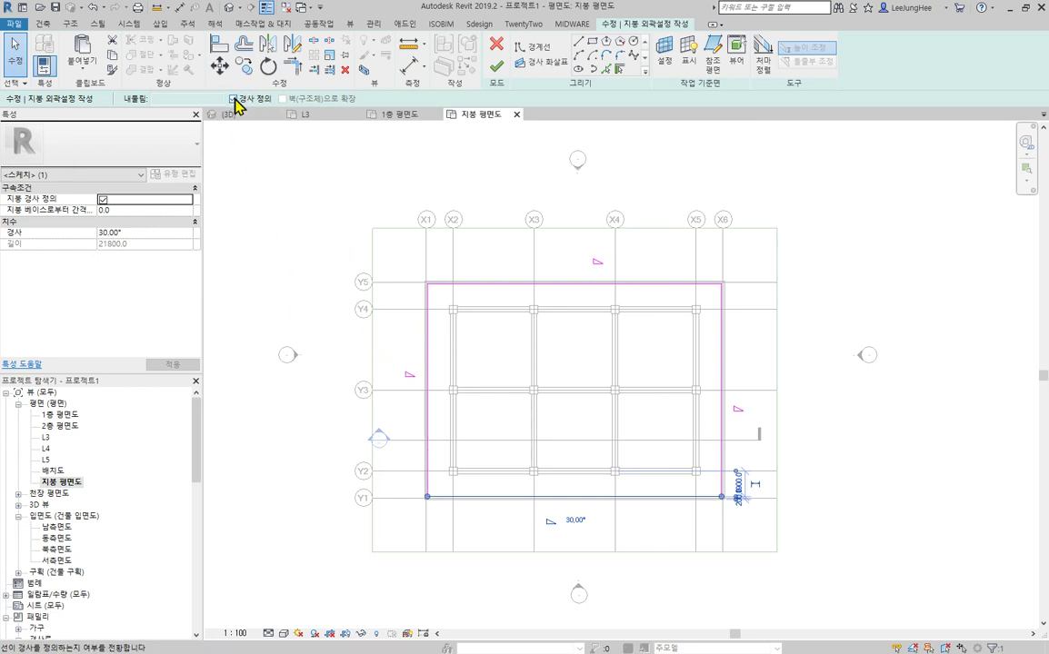
pyautogui.click(289, 251)
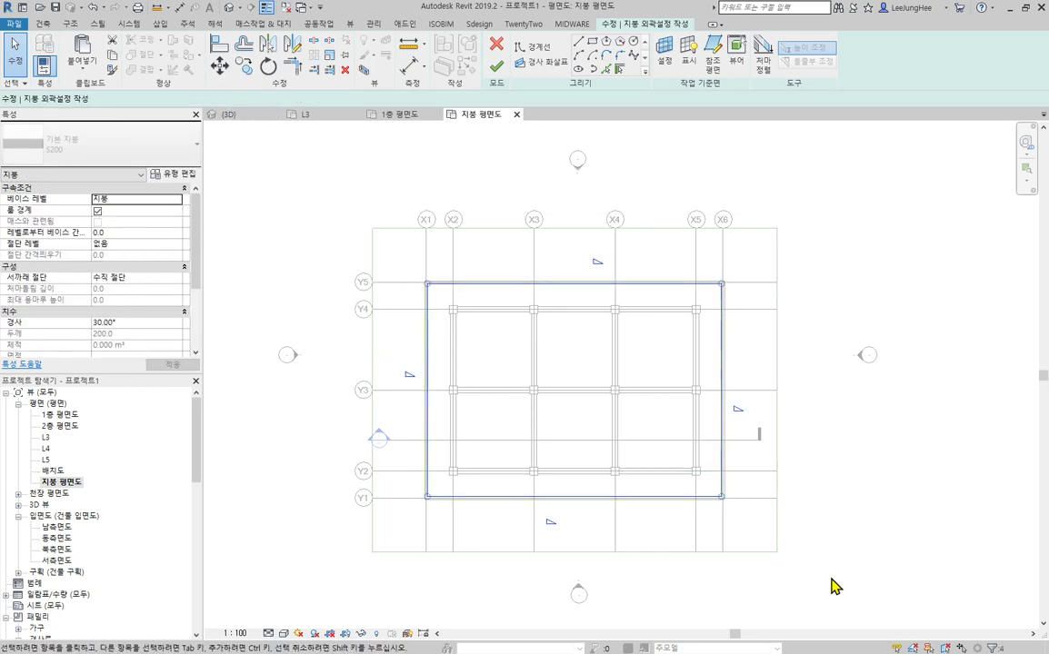
pyautogui.click(244, 95)
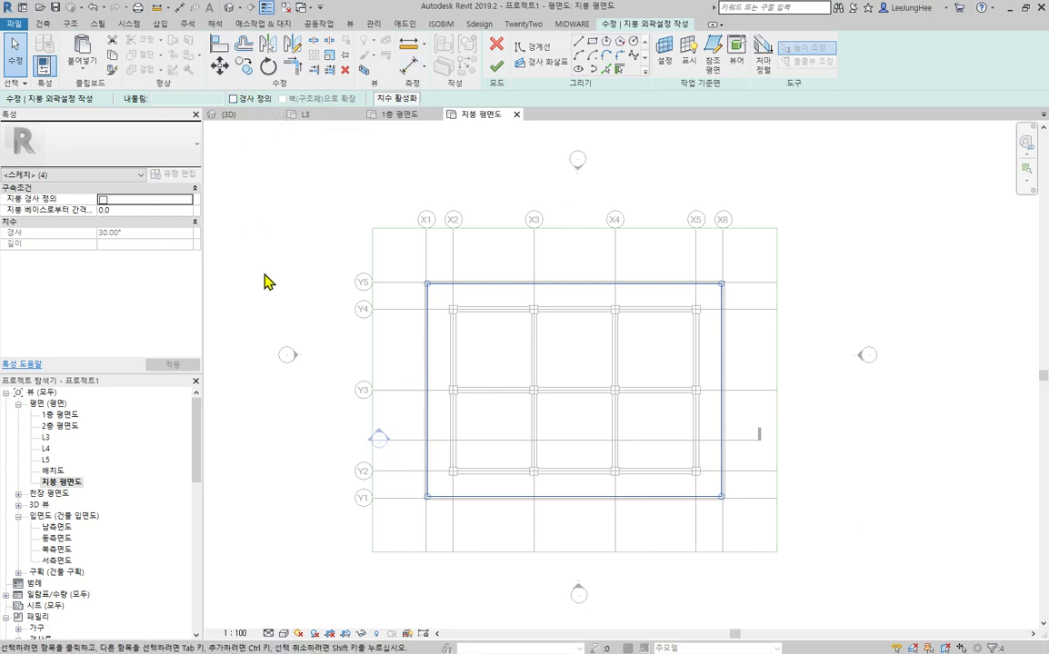
pyautogui.click(268, 281)
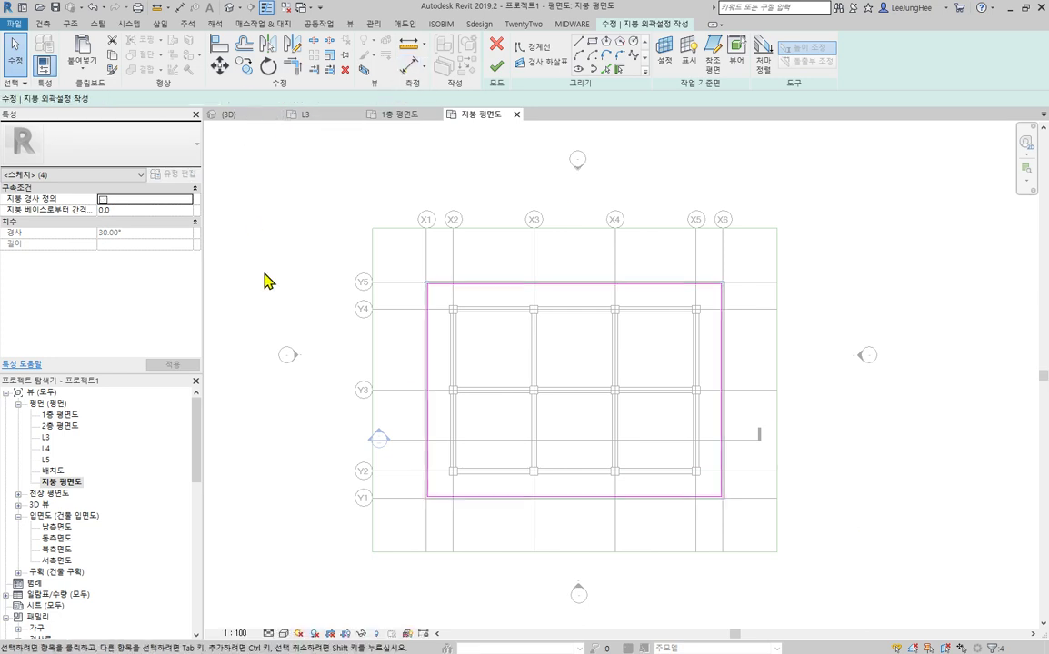
pyautogui.click(496, 66)
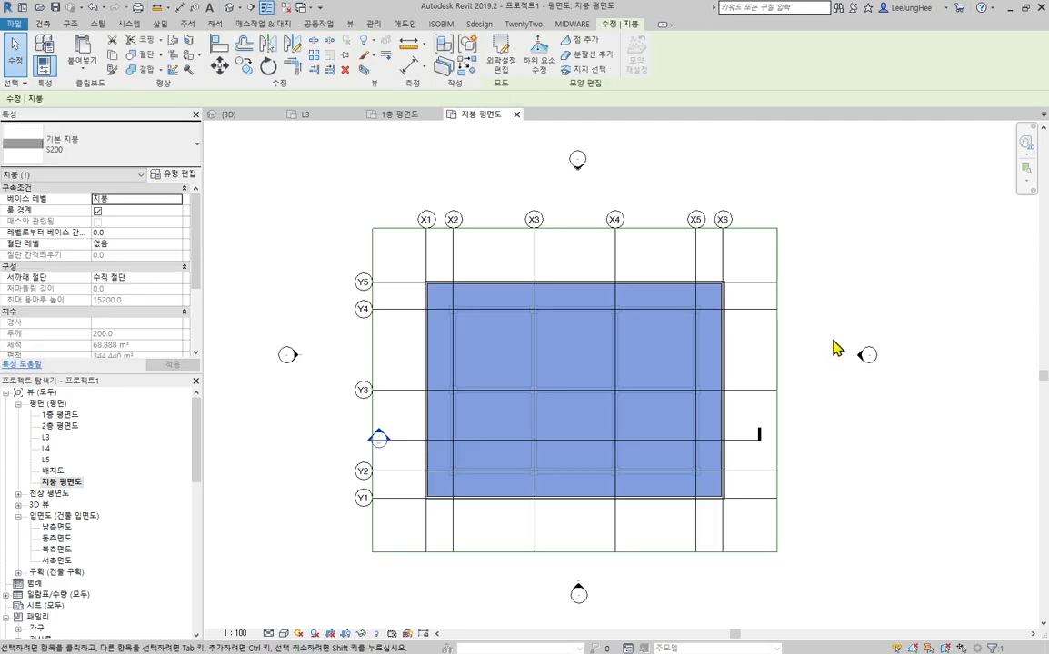
# Step: Check the new roof slab above the columns and beams in the 3D view
pyautogui.click(559, 126)
pyautogui.click(229, 11)
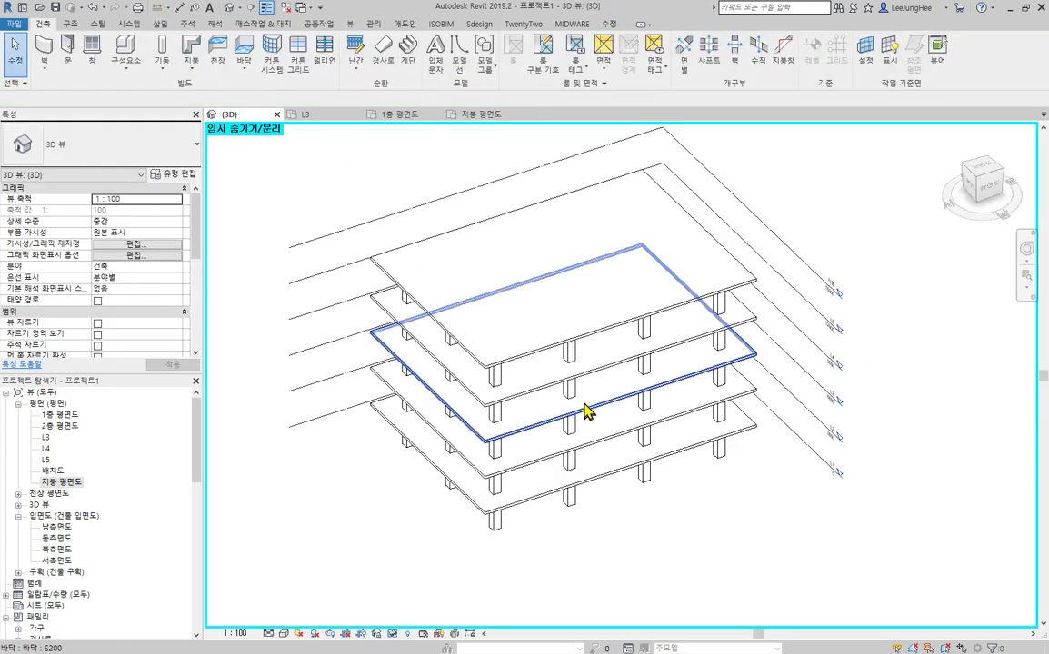
pyautogui.scroll(5, 588, 357)
pyautogui.click(553, 324)
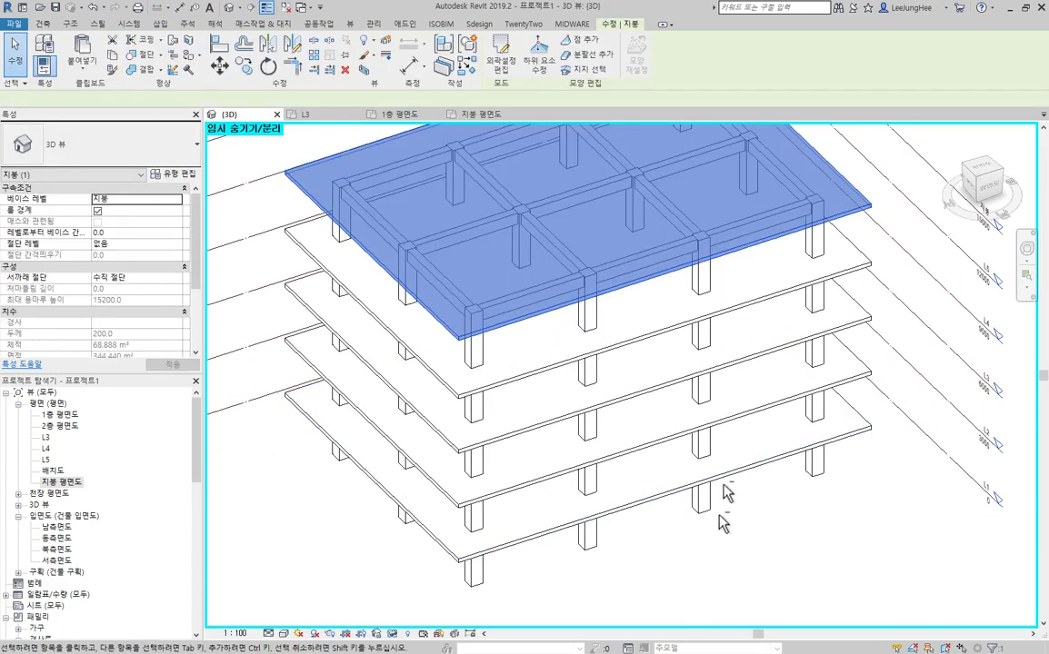
pyautogui.keyDown('shift'); pyautogui.moveTo(726, 492); pyautogui.dragTo(737, 432, button='middle'); pyautogui.keyUp('shift')
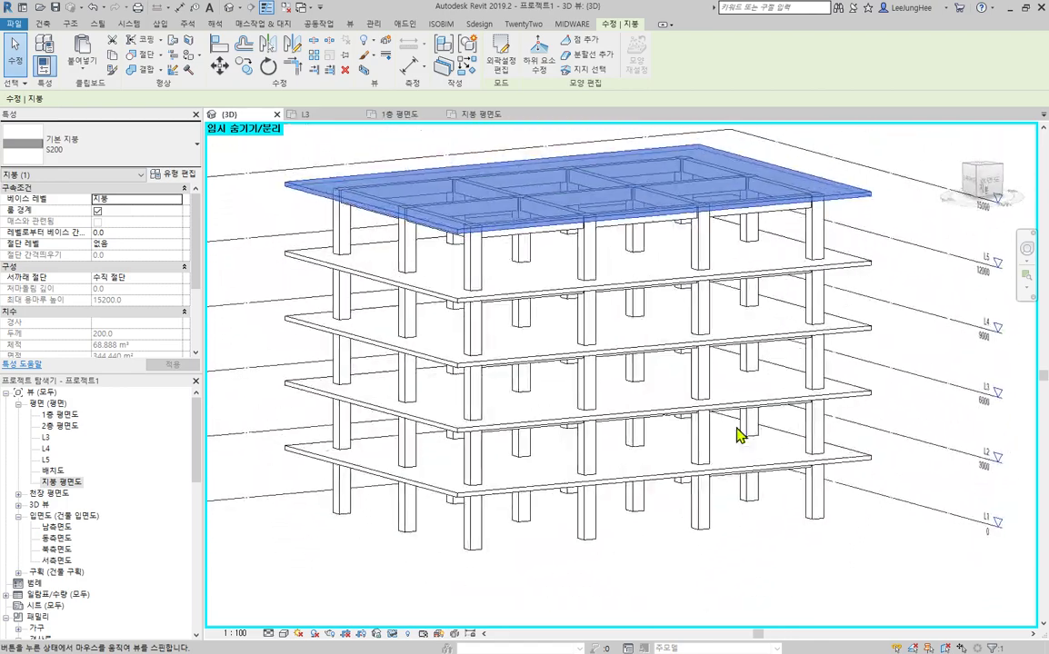
pyautogui.scroll(-2, 561, 245)
pyautogui.click(528, 213)
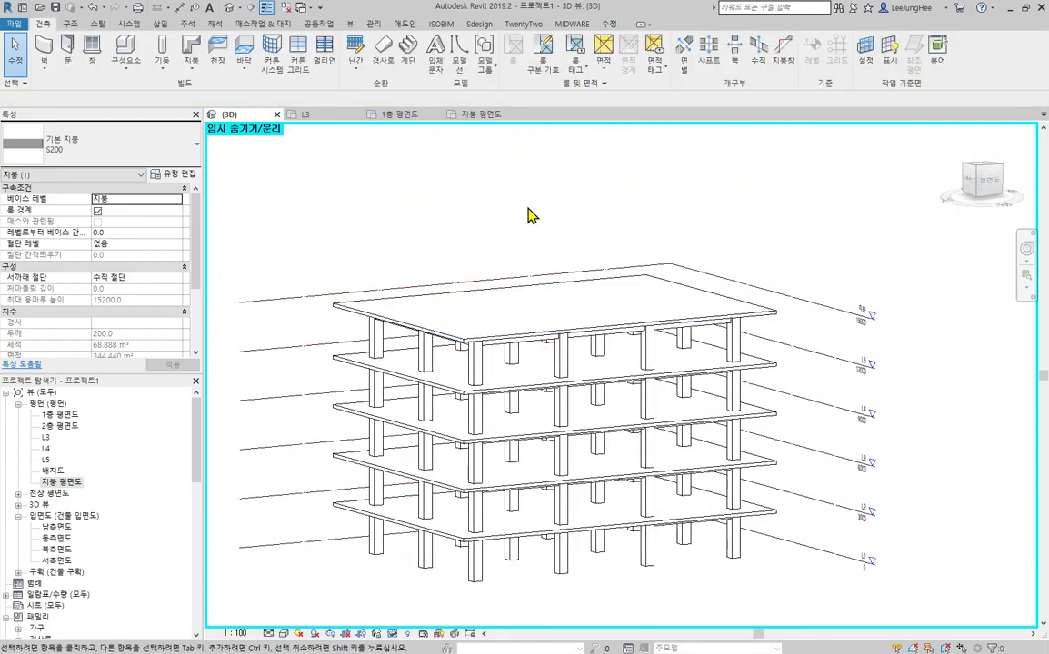
# Step: Open the section view 구획 1 and set its detail level to medium (중간)
pyautogui.click(18, 573)
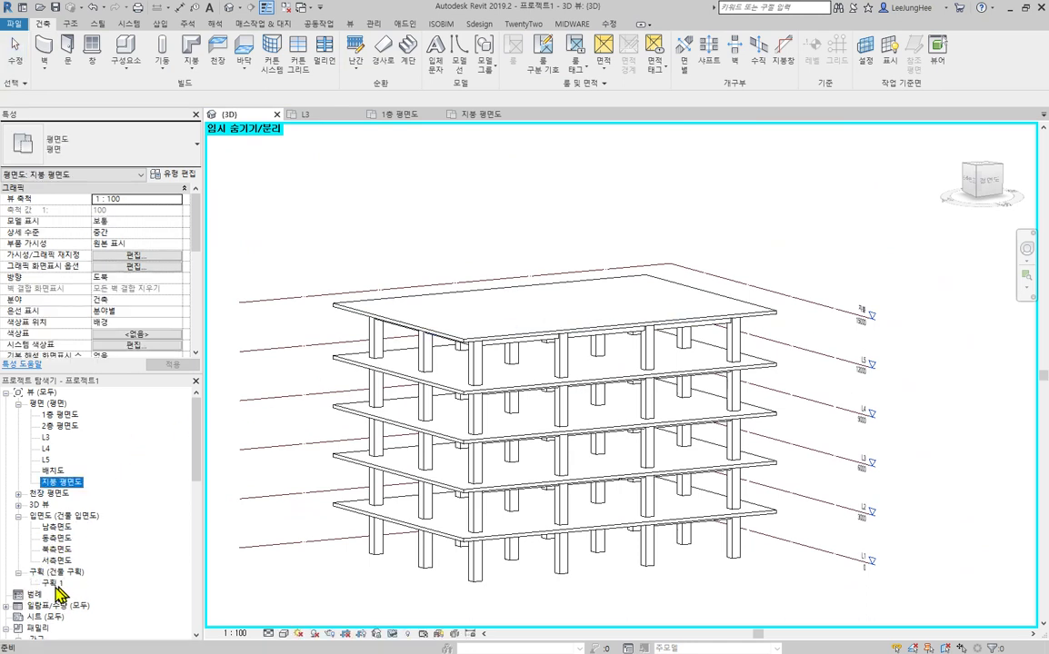
pyautogui.doubleClick(53, 583)
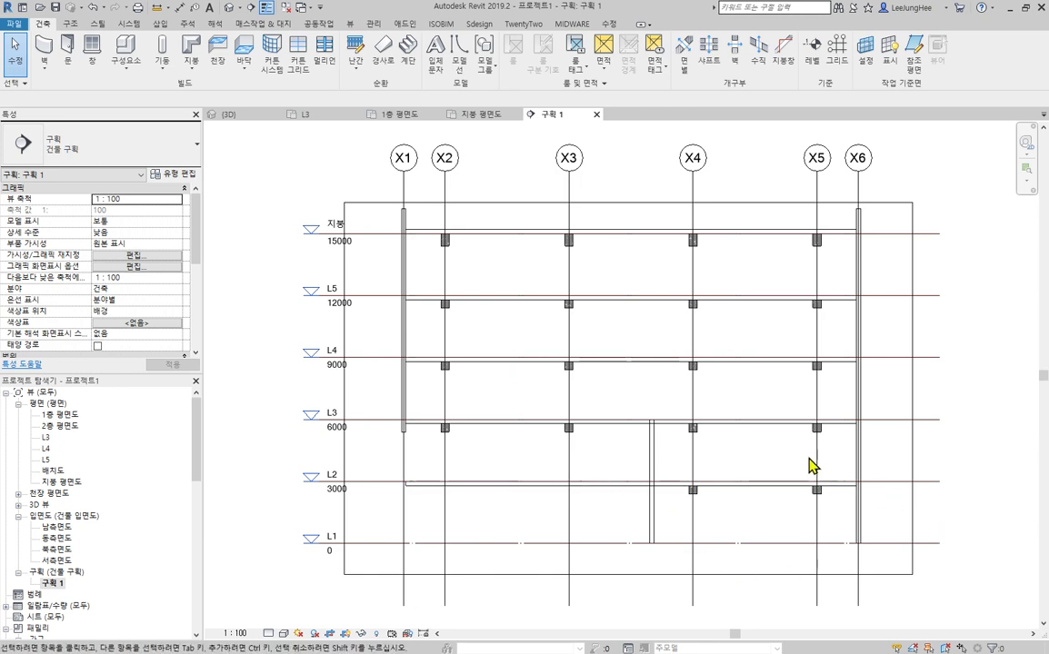
pyautogui.click(269, 633)
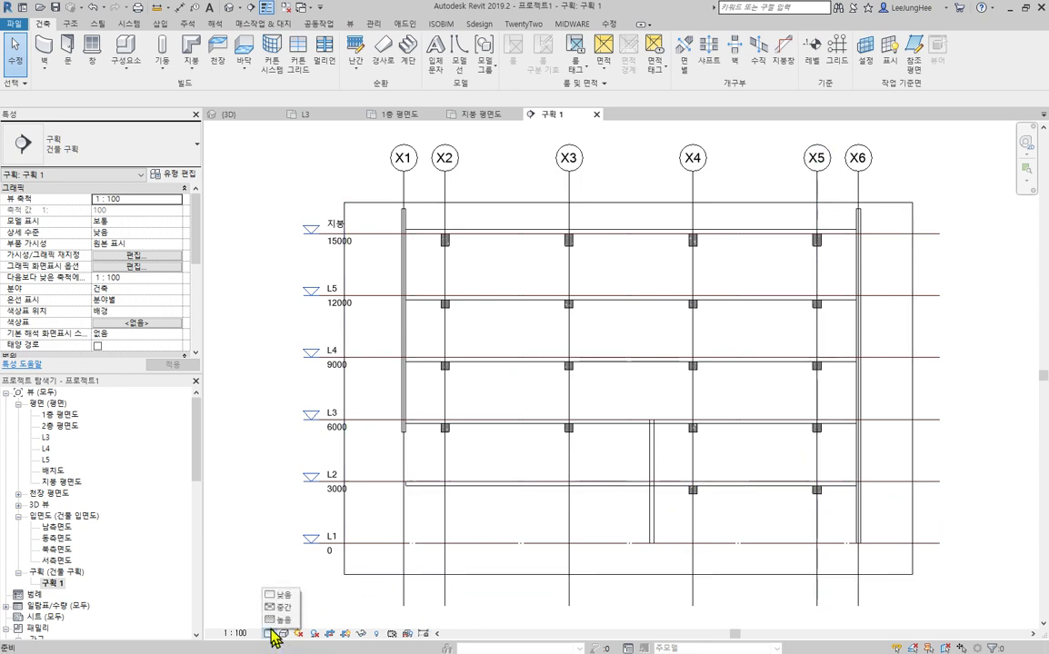
pyautogui.click(275, 611)
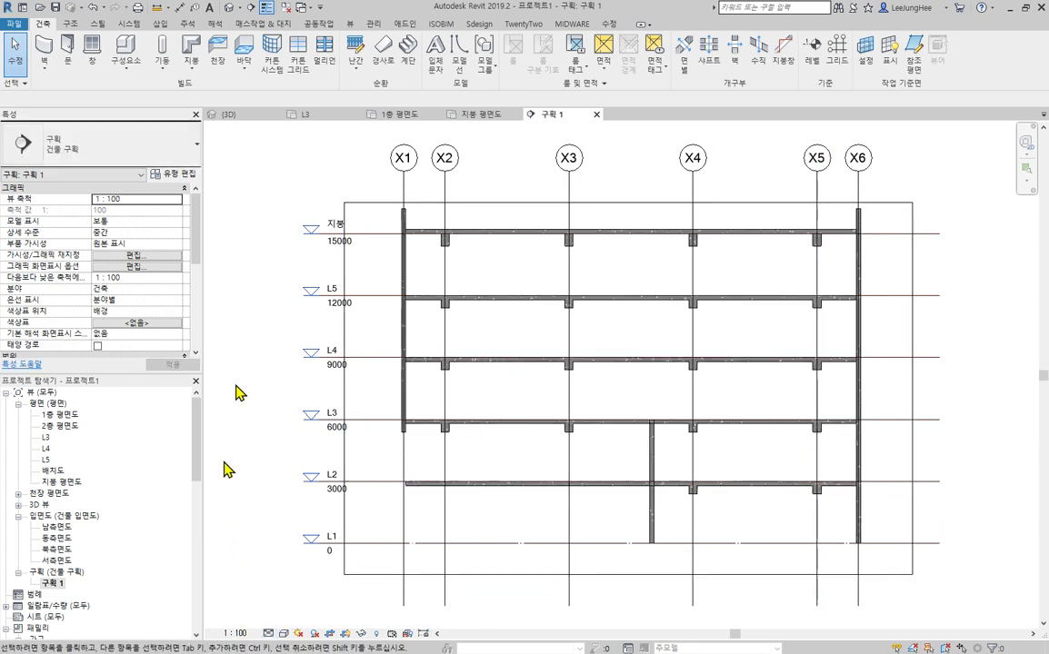
# Step: Compare in the section how the L5 floor slab and the roof slab sit relative to their levels, and review the roof's constraint properties
pyautogui.scroll(3, 416, 233)
pyautogui.moveTo(452, 327); pyautogui.dragTo(792, 304, button='middle')
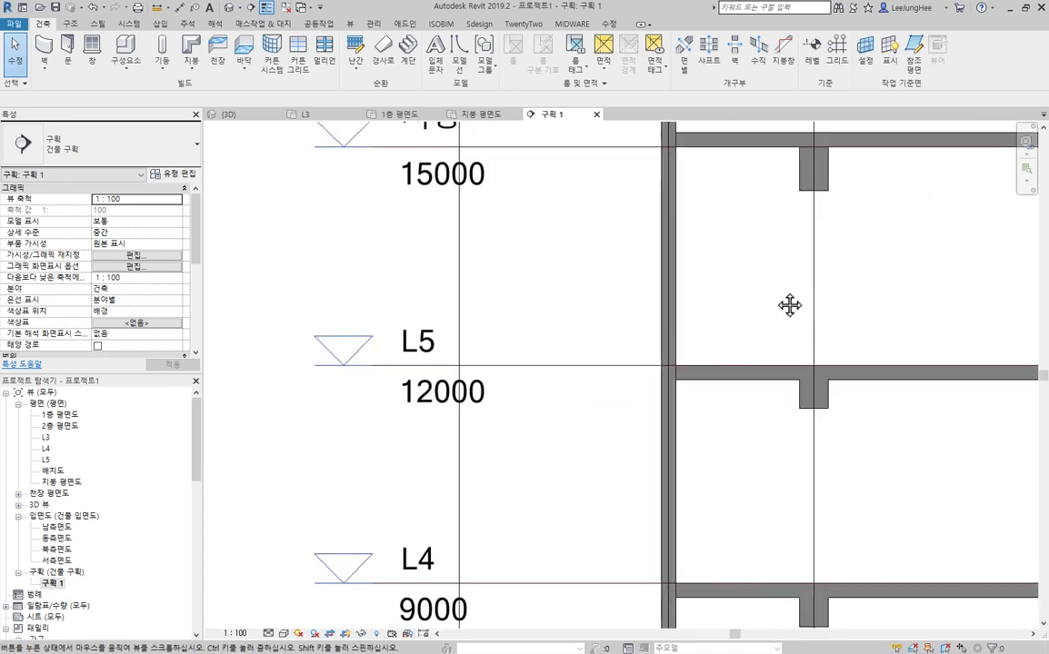
pyautogui.click(733, 370)
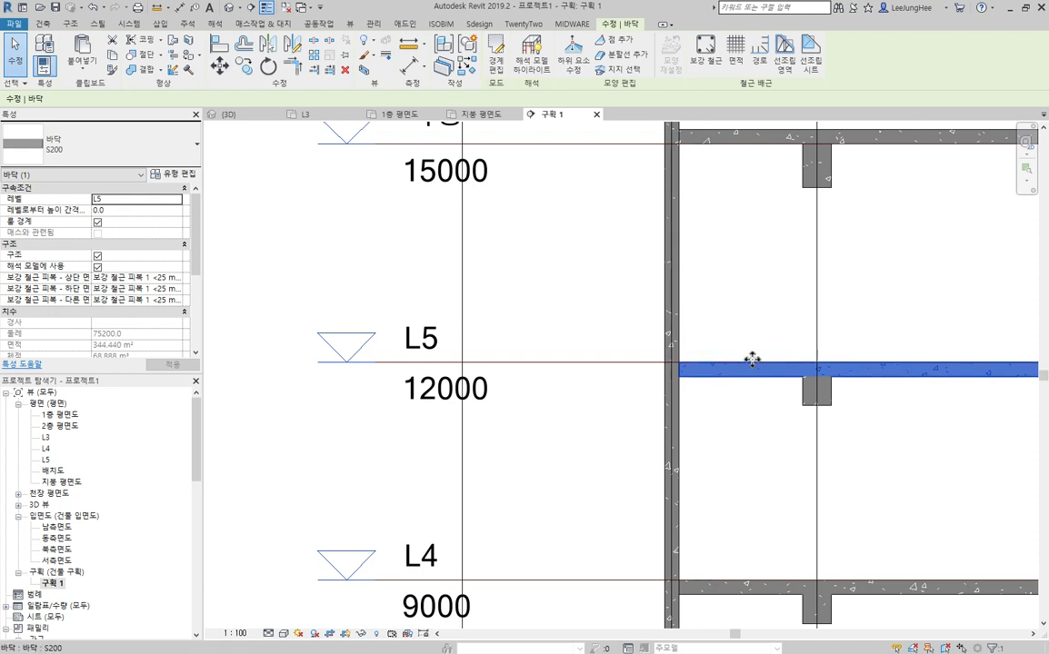
pyautogui.click(777, 269)
pyautogui.moveTo(777, 269); pyautogui.dragTo(744, 463, button='middle')
pyautogui.click(703, 327)
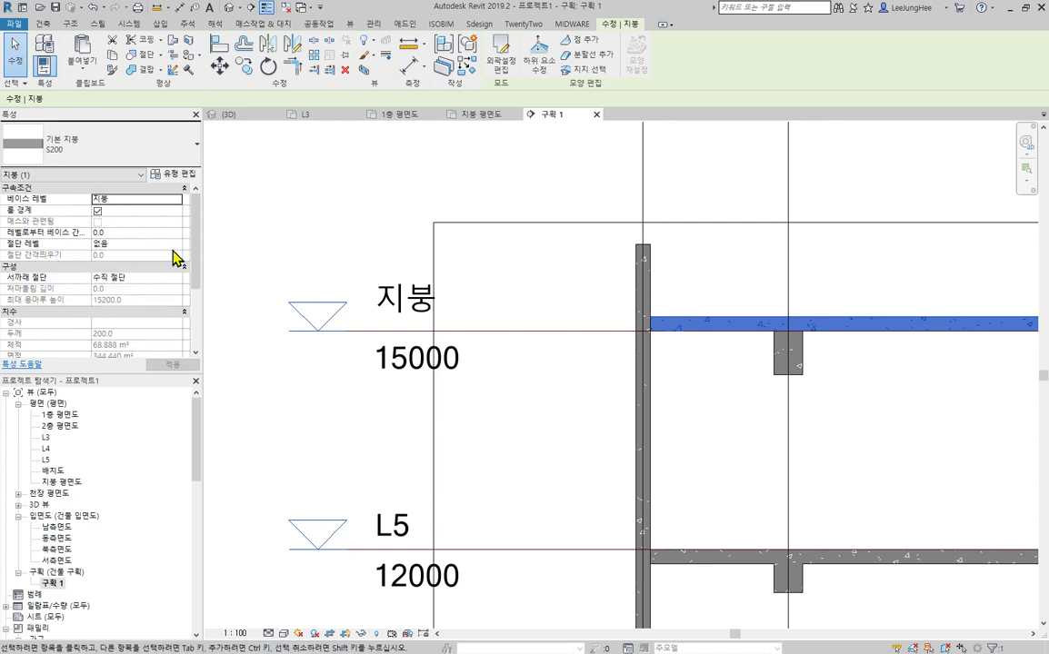
pyautogui.moveTo(194, 243); pyautogui.dragTo(197, 194)
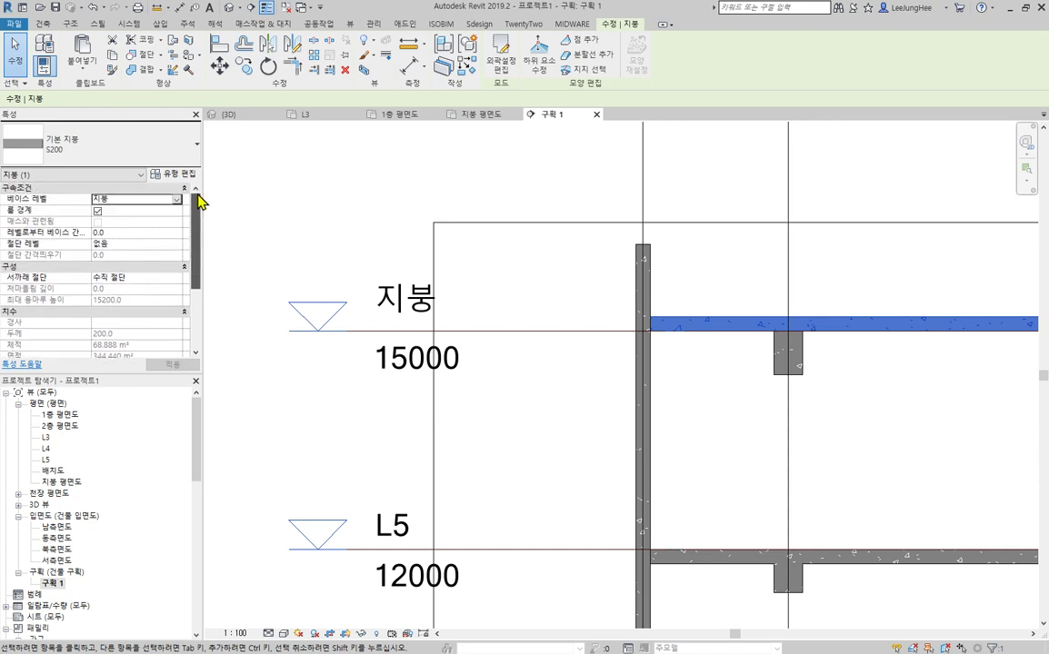
pyautogui.click(320, 166)
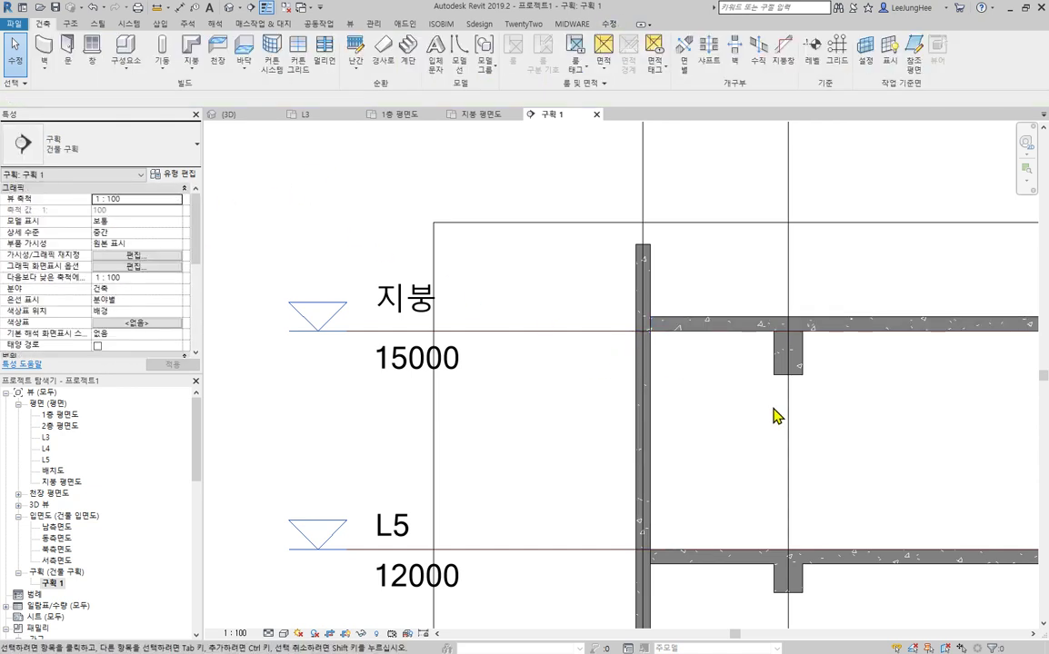
pyautogui.click(735, 338)
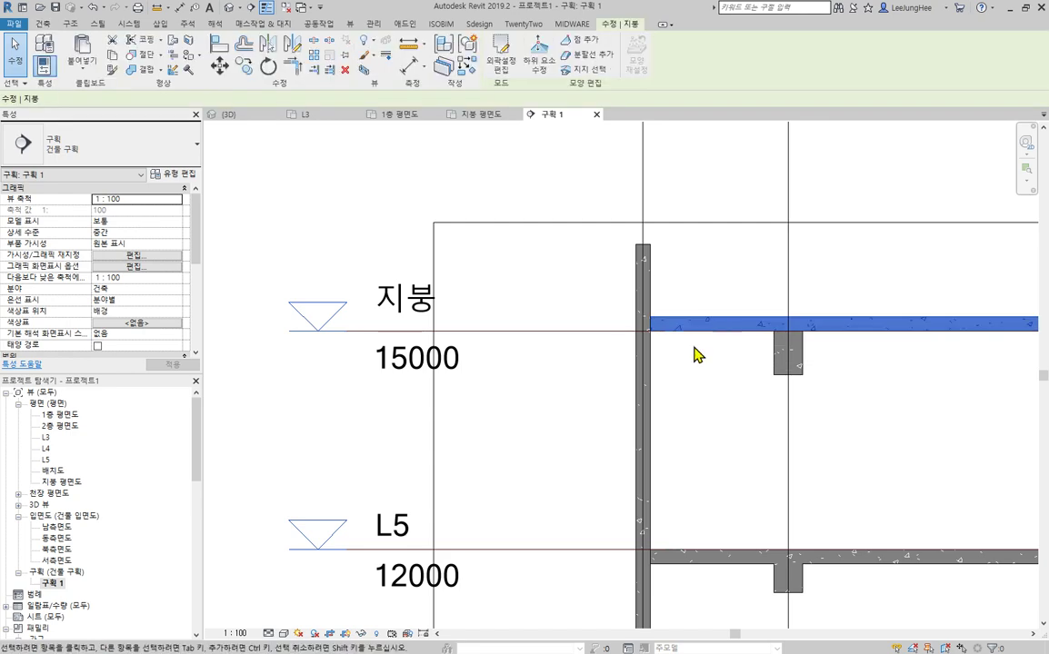
pyautogui.click(880, 396)
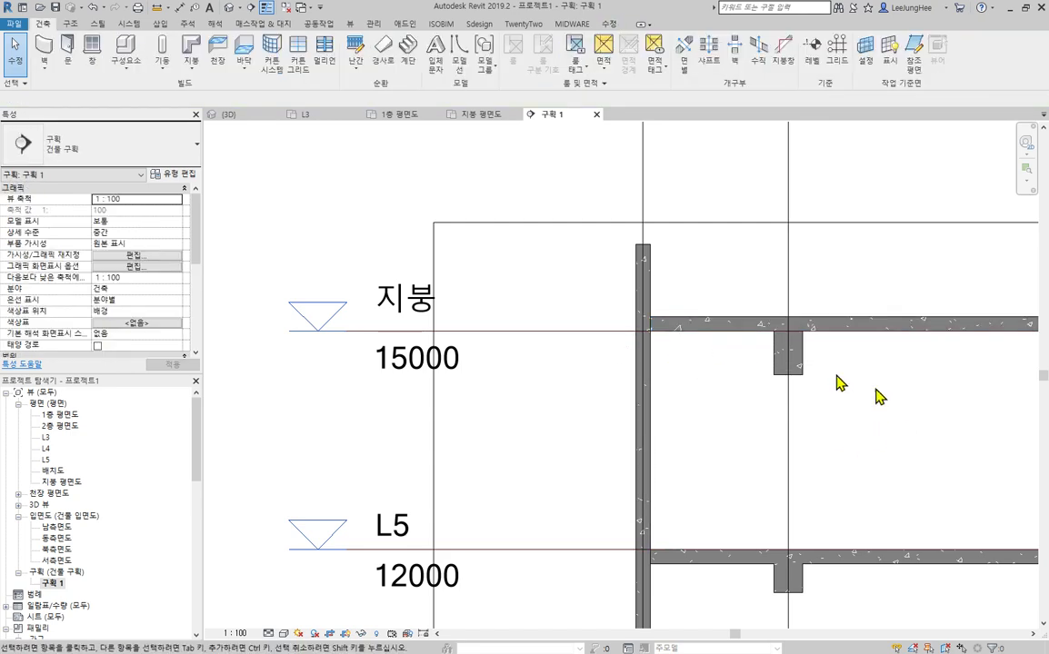
pyautogui.scroll(-3, 862, 468)
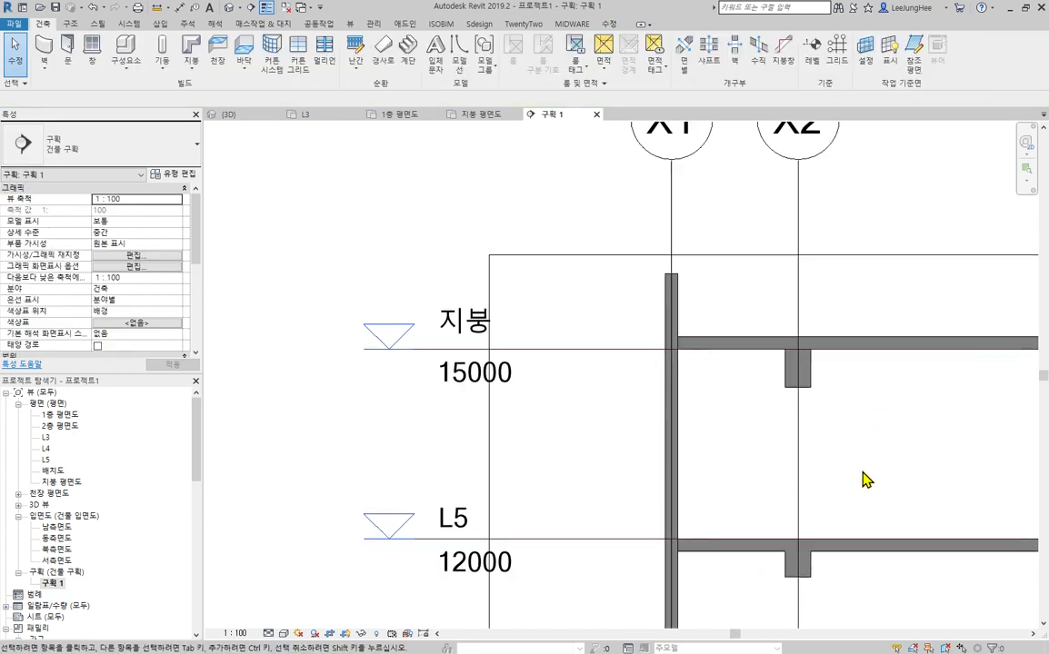
pyautogui.moveTo(968, 445); pyautogui.dragTo(565, 409, button='middle')
pyautogui.scroll(-2, 548, 395)
pyautogui.moveTo(779, 391); pyautogui.dragTo(714, 211, button='middle')
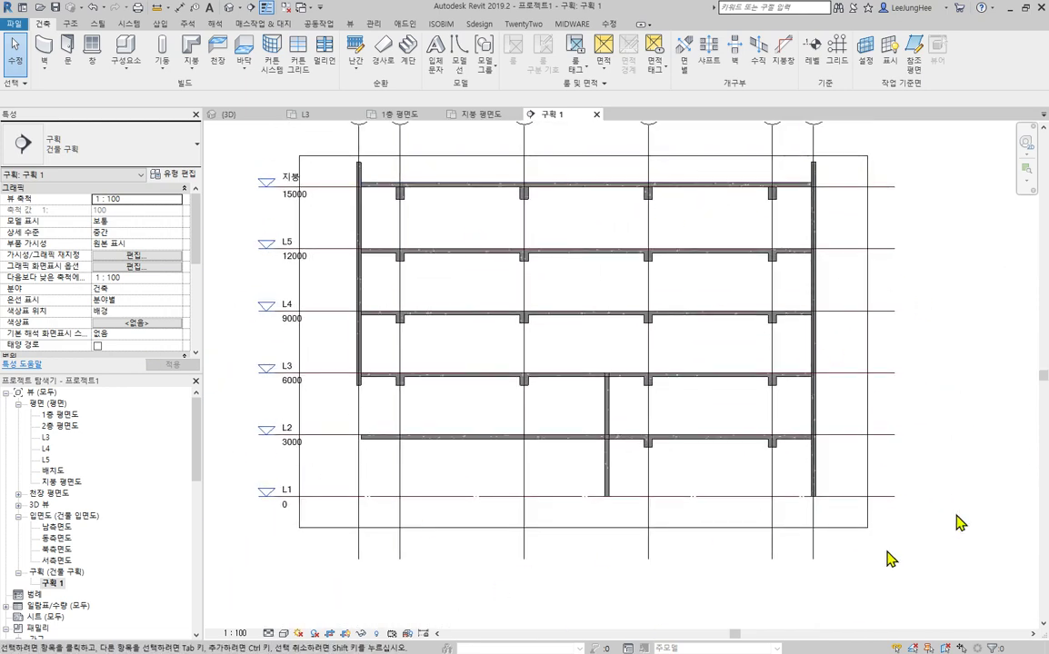
# Step: Reset the temporary hide/isolate (임시 숨기기/분리 재설정) in the 3D view to restore the hidden elements
pyautogui.click(228, 9)
pyautogui.moveTo(690, 607); pyautogui.dragTo(686, 518, button='middle')
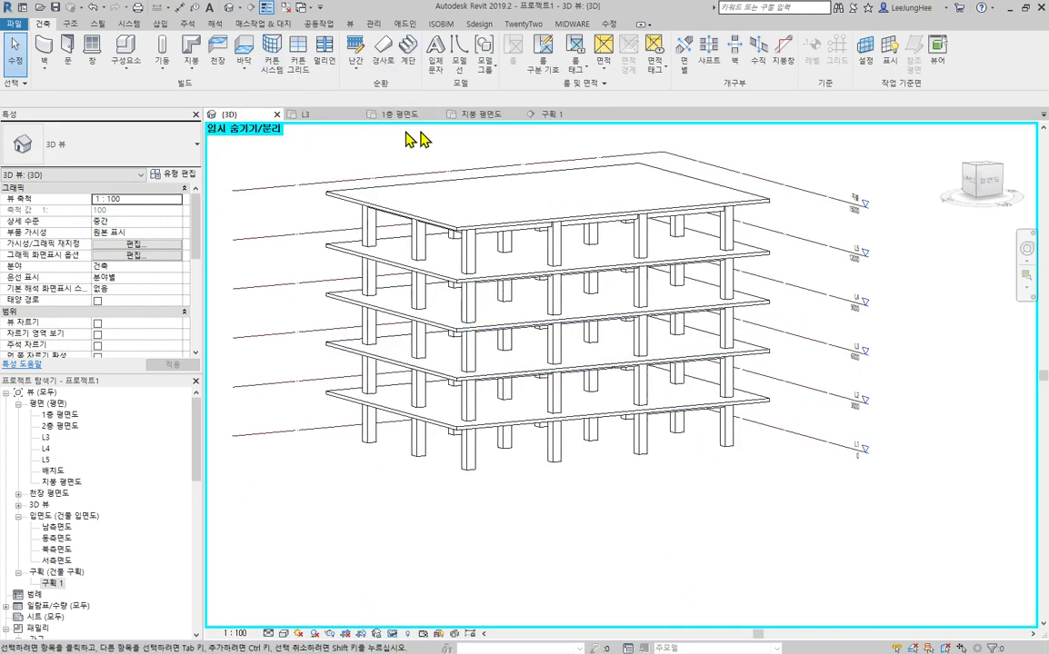
pyautogui.click(392, 633)
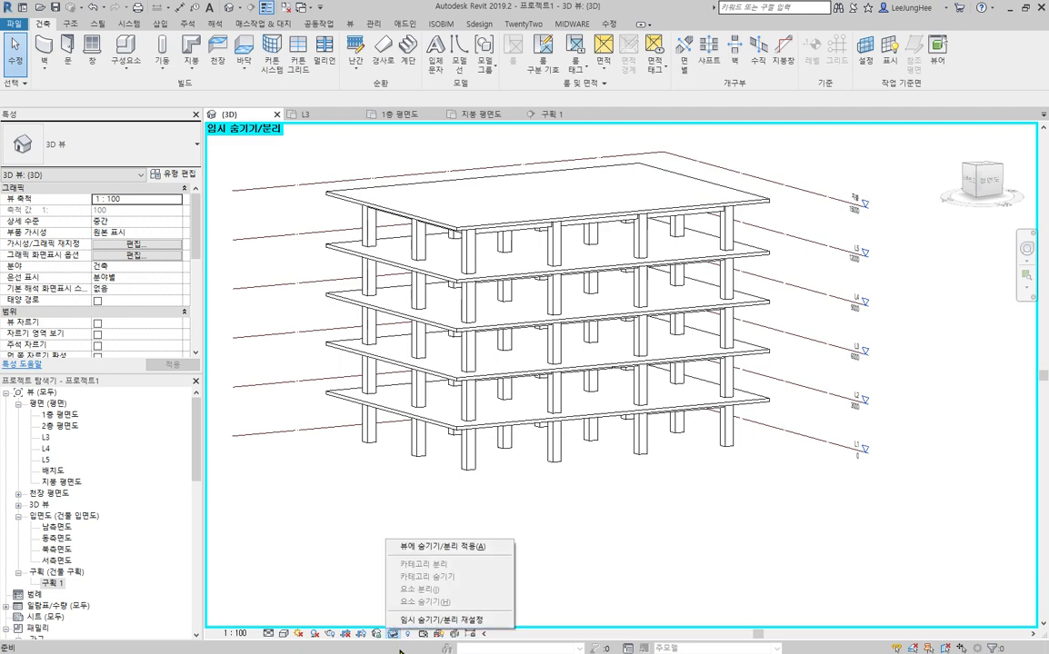
pyautogui.click(485, 618)
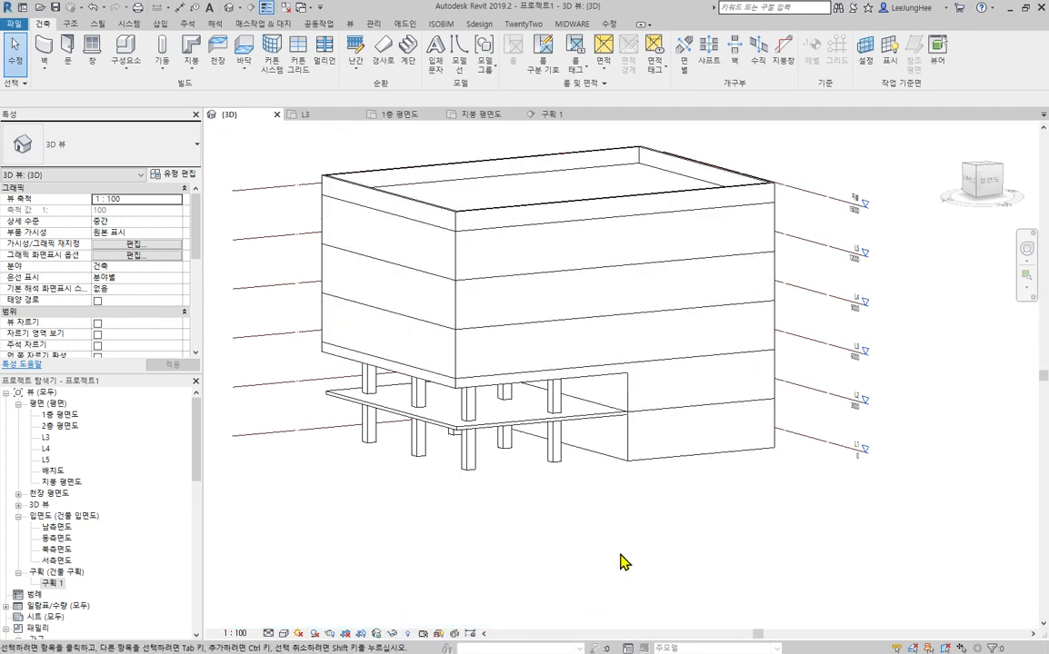
pyautogui.keyDown('shift'); pyautogui.moveTo(626, 556); pyautogui.dragTo(687, 569, button='middle'); pyautogui.keyUp('shift')
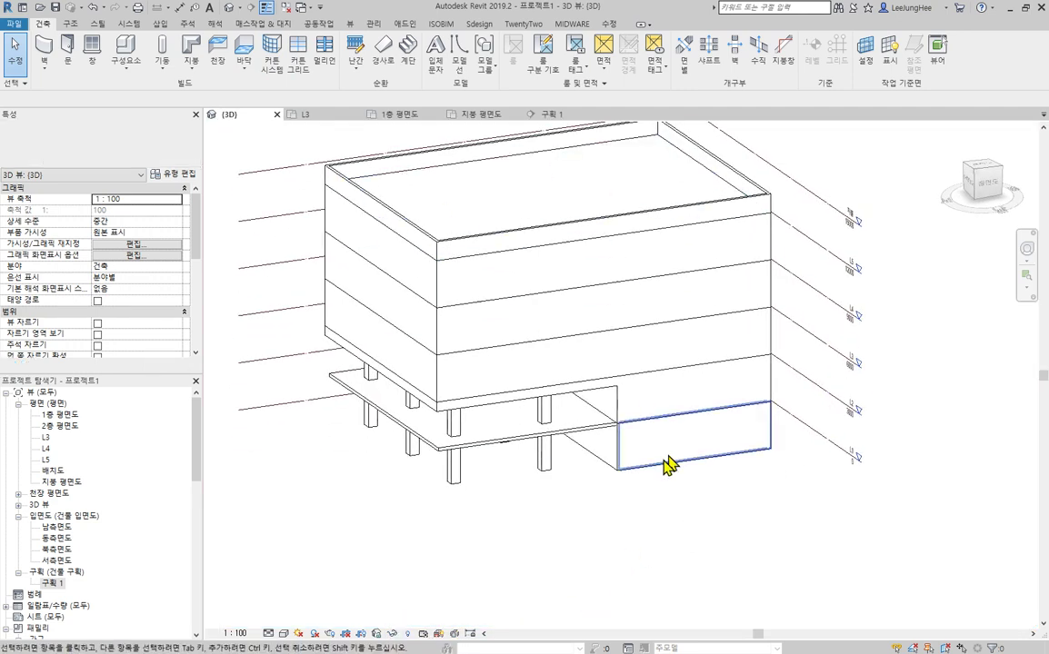
# Step: Select the L2 floor slab in 3D, inspect its extent, and open its boundary for editing in the 2층 평면도 plan
pyautogui.scroll(5, 621, 494)
pyautogui.click(441, 447)
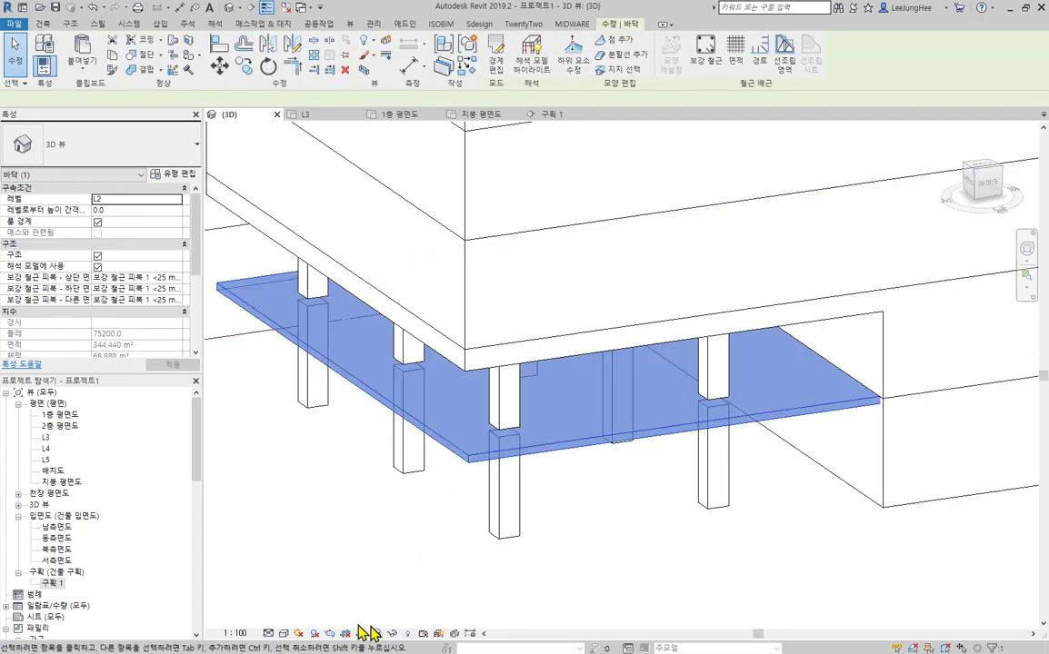
pyautogui.scroll(-2, 416, 571)
pyautogui.moveTo(417, 571); pyautogui.dragTo(754, 387, button='middle')
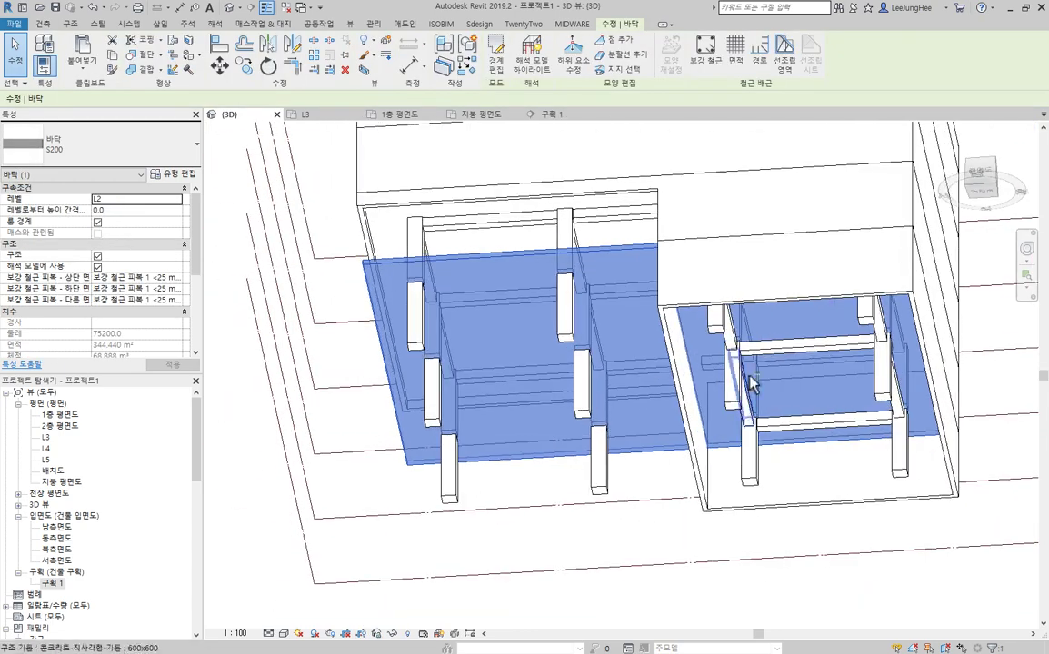
pyautogui.keyDown('shift'); pyautogui.moveTo(445, 525); pyautogui.dragTo(610, 556, button='middle'); pyautogui.keyUp('shift')
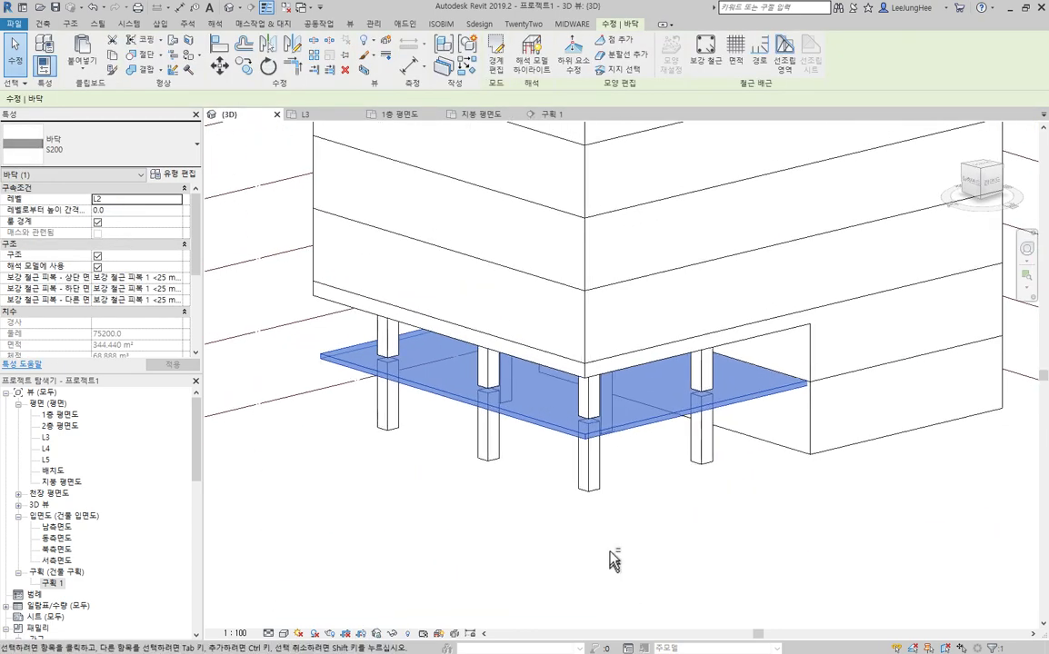
pyautogui.doubleClick(59, 425)
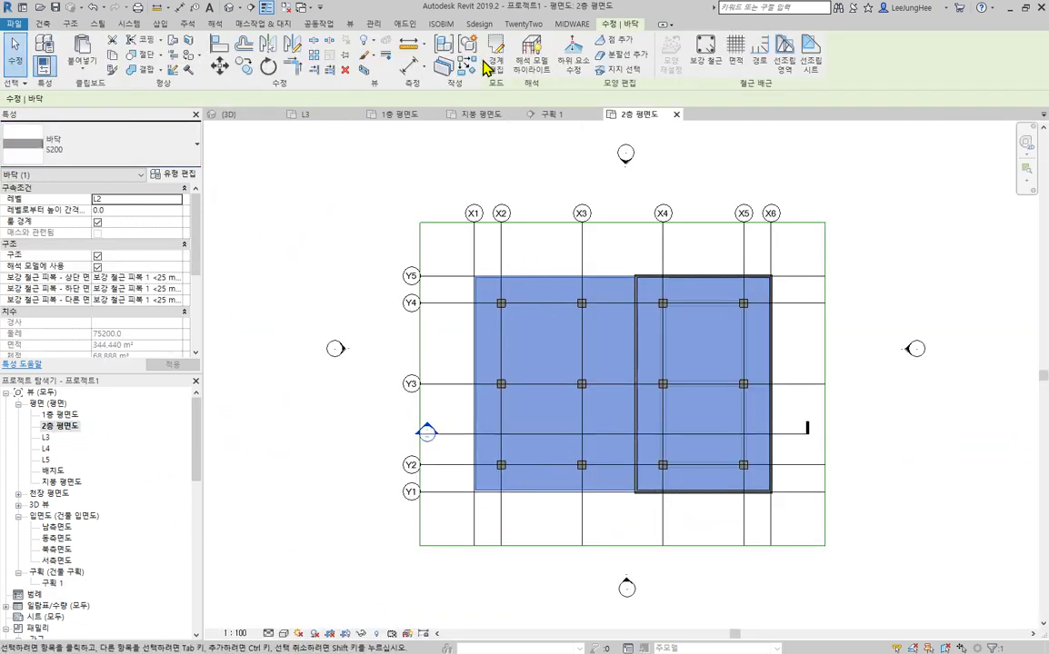
pyautogui.click(495, 60)
pyautogui.moveTo(579, 361); pyautogui.dragTo(407, 362, button='middle')
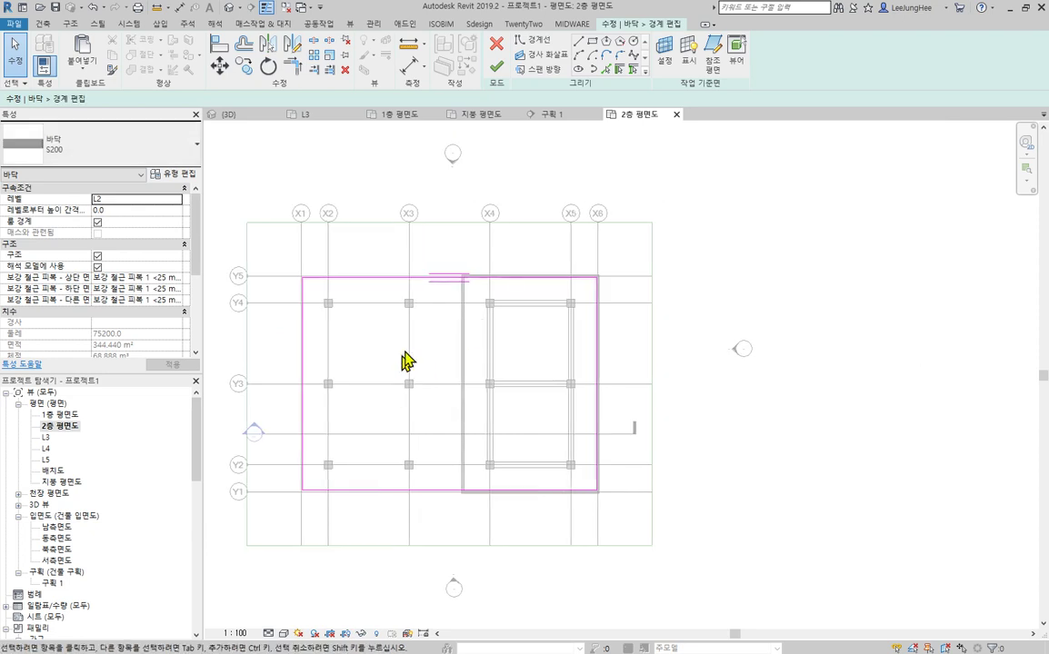
# Step: Move the slab's X1-side boundary line inward and align it to the inner face of the wall between X3 and X4
pyautogui.scroll(2, 406, 361)
pyautogui.moveTo(318, 362); pyautogui.dragTo(536, 356)
pyautogui.scroll(4, 573, 323)
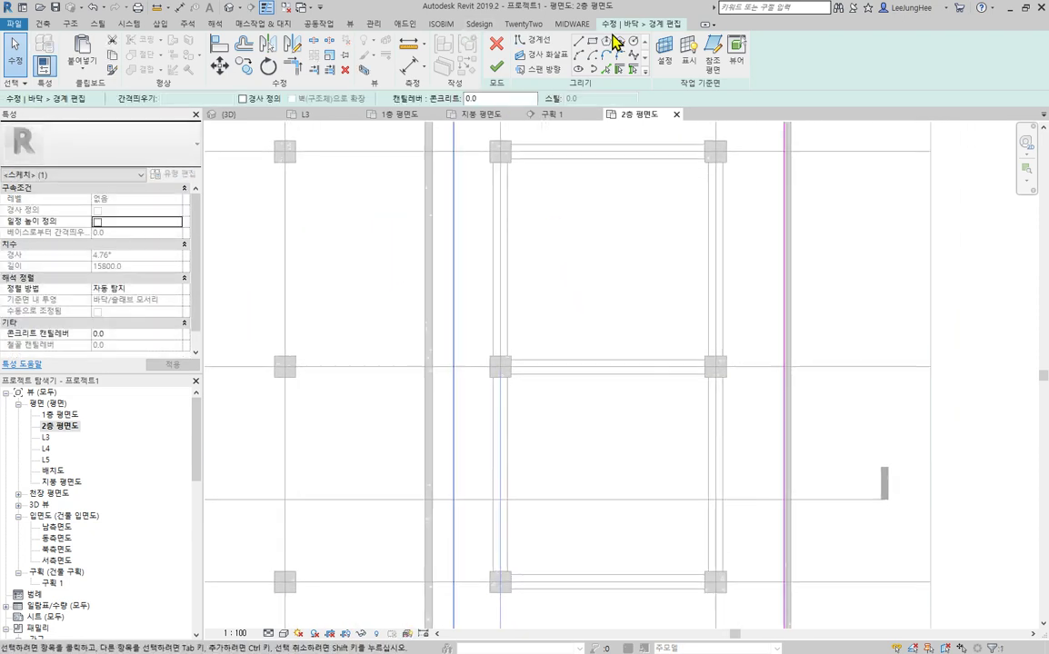
pyautogui.click(220, 47)
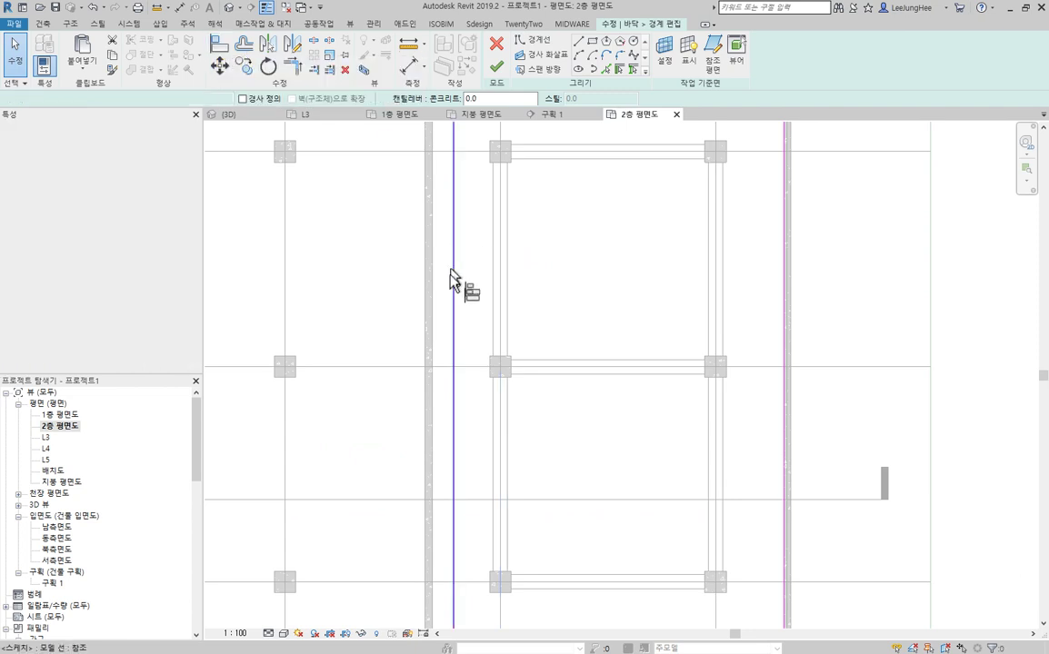
pyautogui.scroll(3, 450, 309)
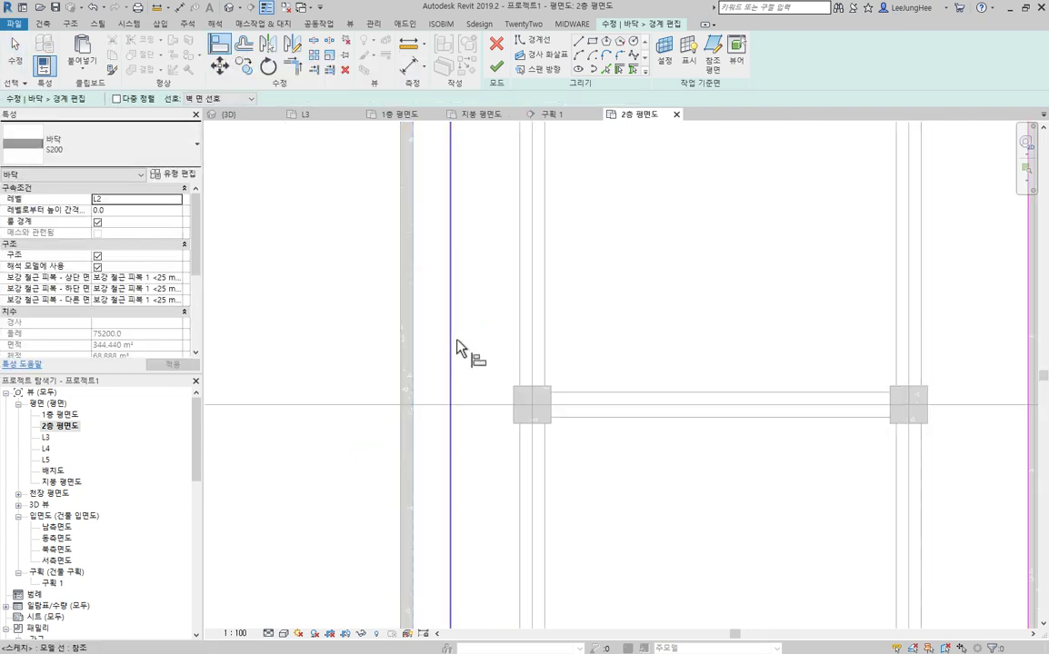
pyautogui.click(451, 344)
pyautogui.scroll(-5, 654, 273)
pyautogui.press('Escape')
pyautogui.press('Escape')
pyautogui.scroll(-1, 739, 298)
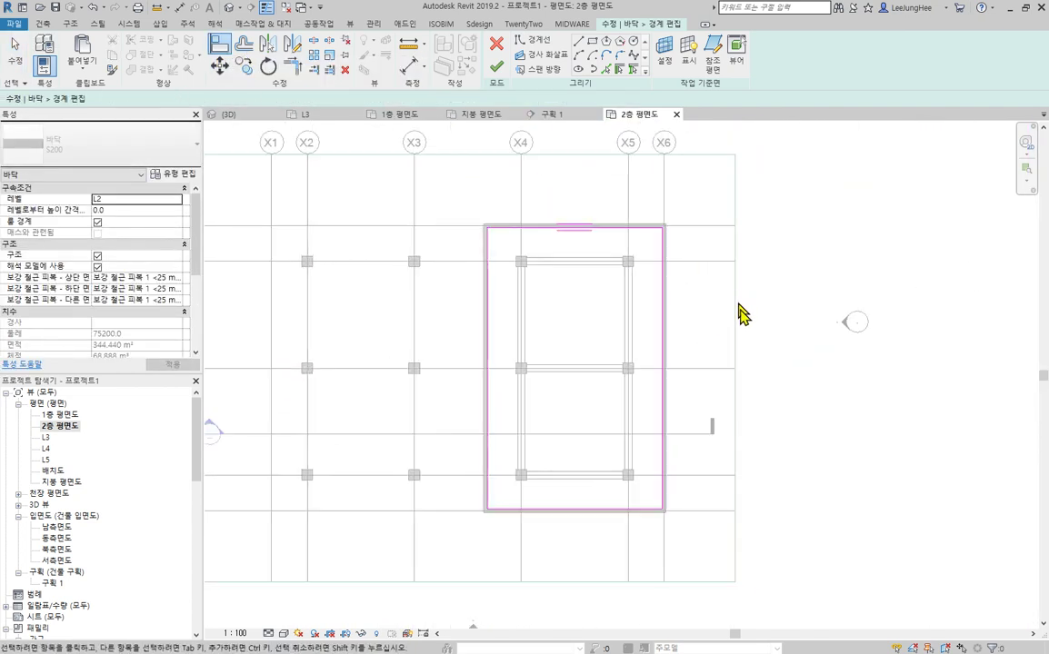
# Step: Finish the L2 slab boundary, declining to attach the walls to the slab's underside, and clear the selection
pyautogui.moveTo(739, 304); pyautogui.dragTo(695, 307, button='middle')
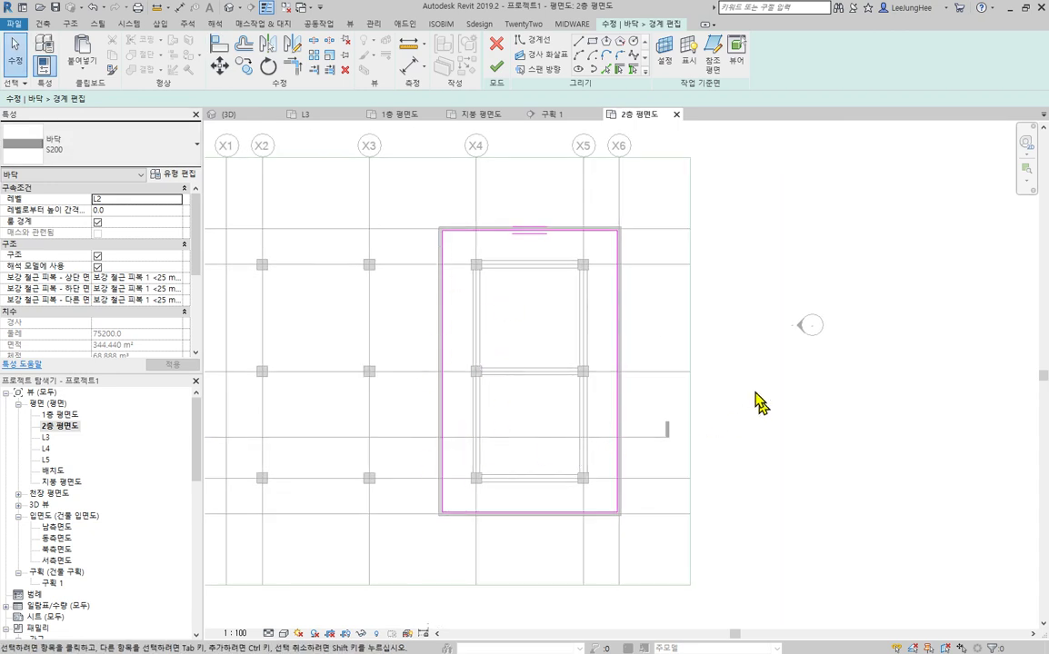
pyautogui.click(495, 67)
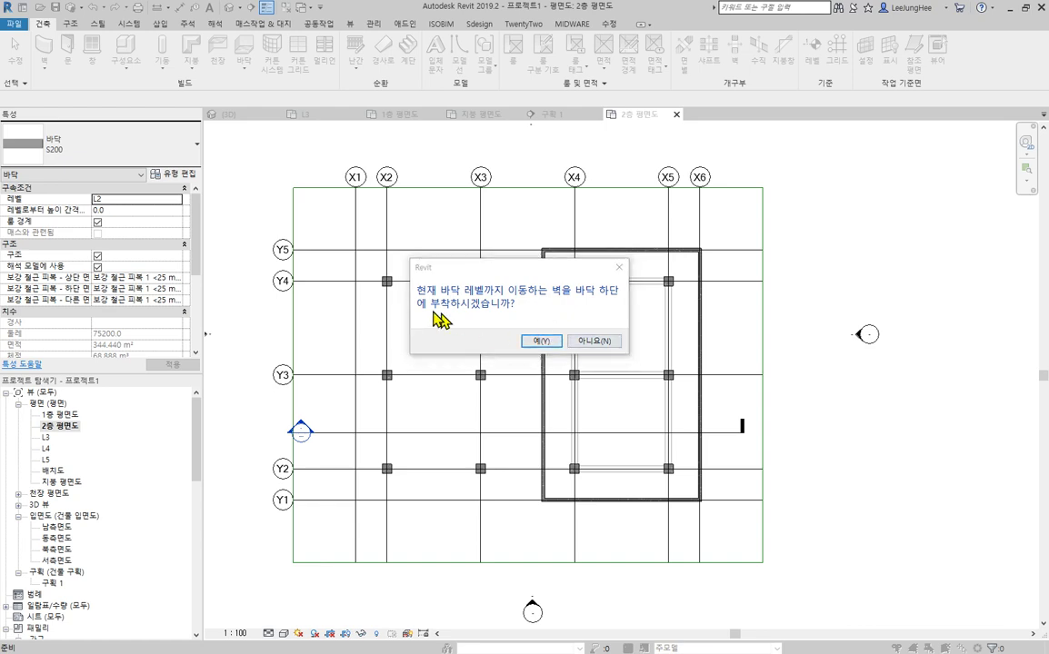
pyautogui.click(590, 346)
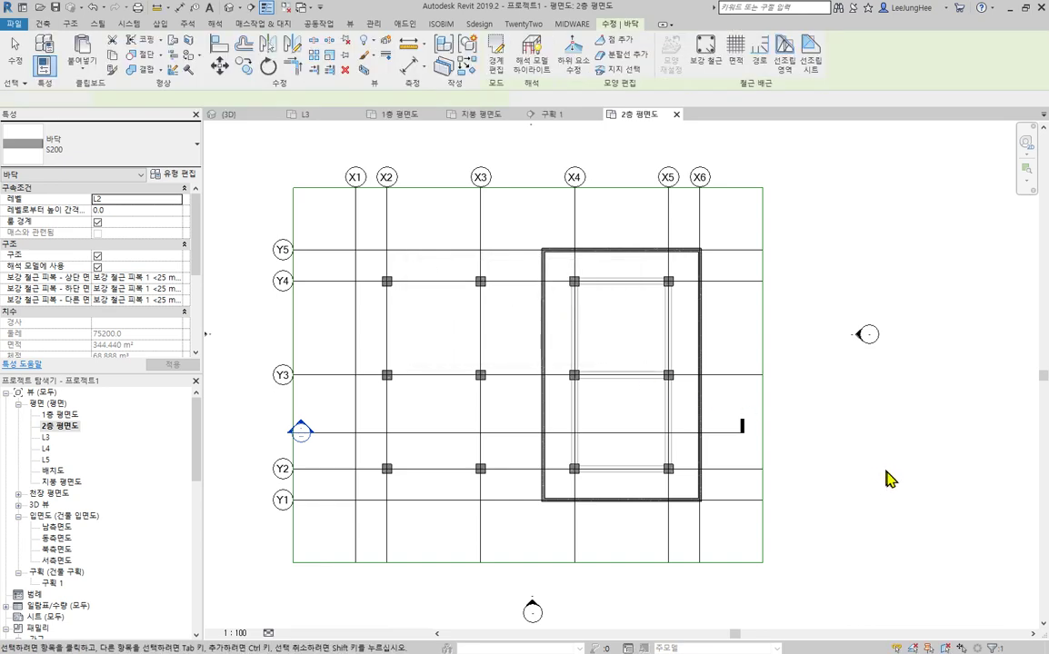
pyautogui.click(885, 475)
# Step: Check the shortened L2 slab and the overall building in the 3D view
pyautogui.scroll(1, 885, 475)
pyautogui.click(229, 8)
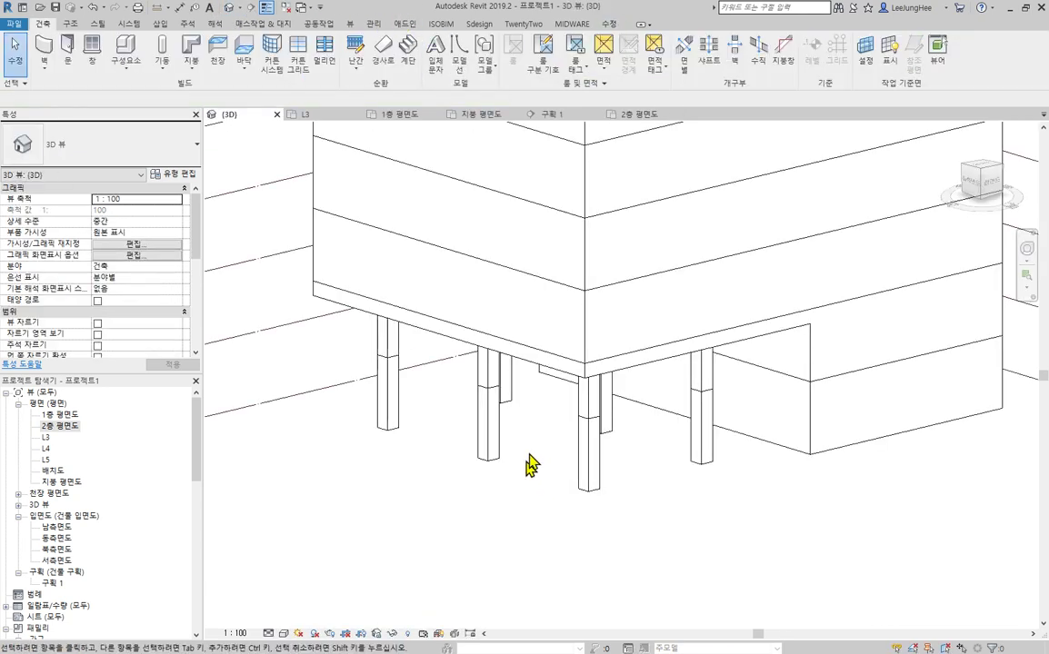
pyautogui.scroll(-3, 536, 464)
pyautogui.keyDown('shift'); pyautogui.moveTo(755, 446); pyautogui.dragTo(831, 507, button='middle'); pyautogui.keyUp('shift')
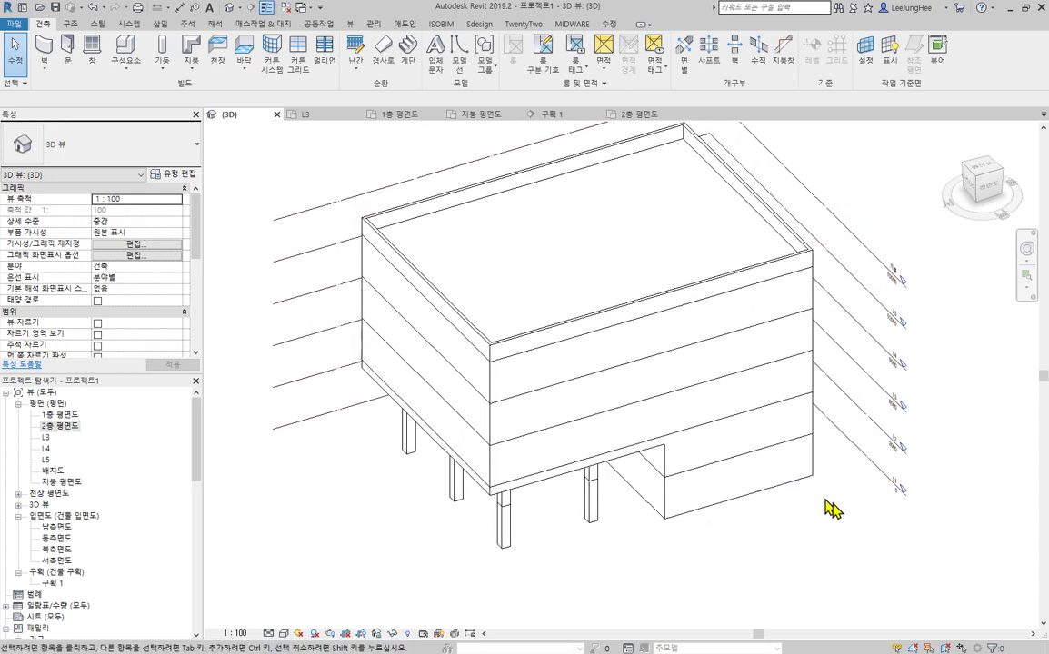
pyautogui.scroll(-2, 618, 431)
pyautogui.moveTo(736, 416); pyautogui.dragTo(753, 432, button='middle')
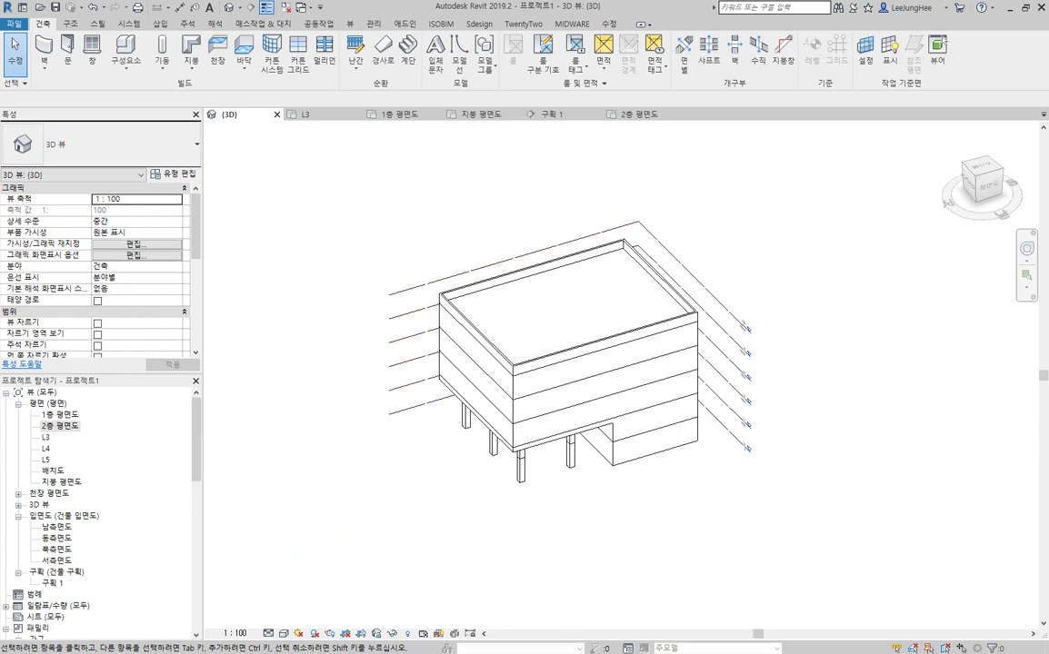
# Step: Open the 1층 평면도 plan and look up the foundation's edge offset and thickness in the exam PDF's section drawing
pyautogui.doubleClick(60, 417)
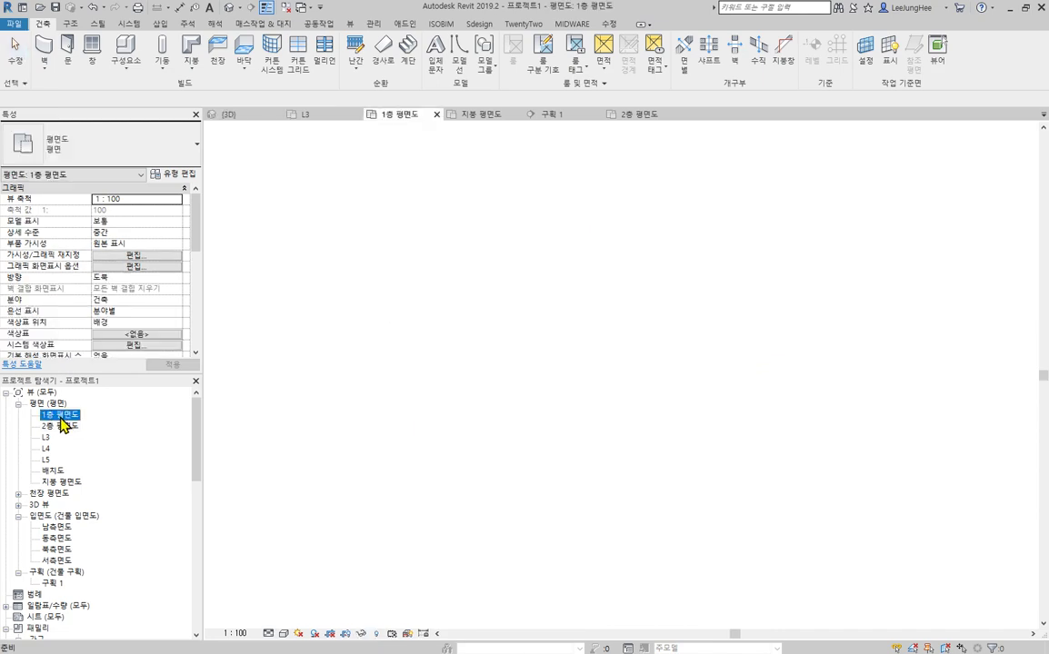
pyautogui.moveTo(751, 351); pyautogui.dragTo(793, 375, button='middle')
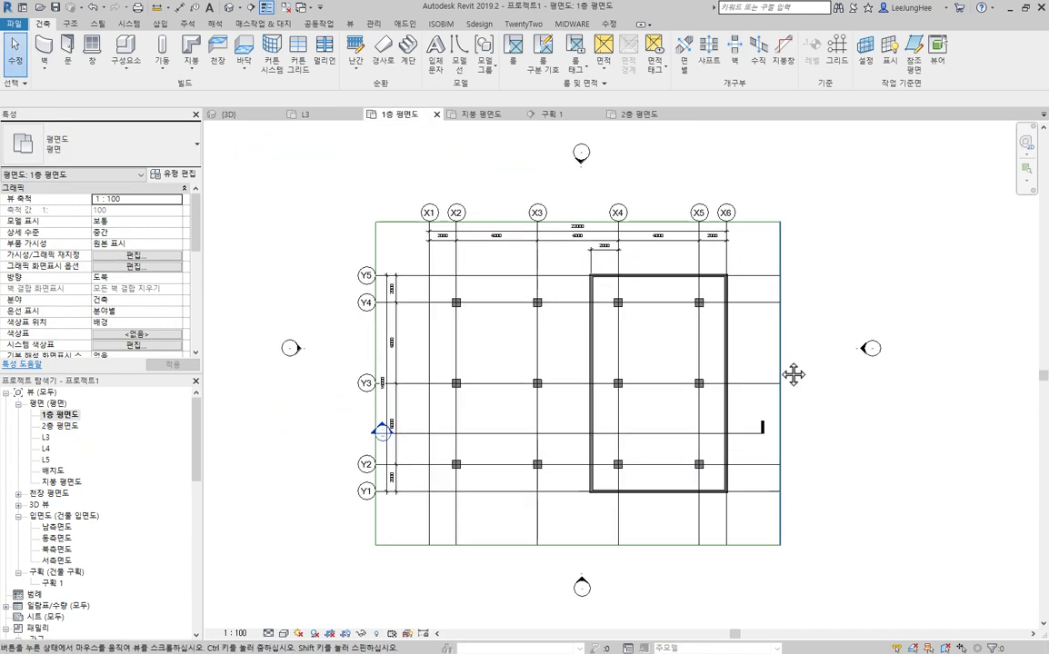
pyautogui.scroll(1, 632, 300)
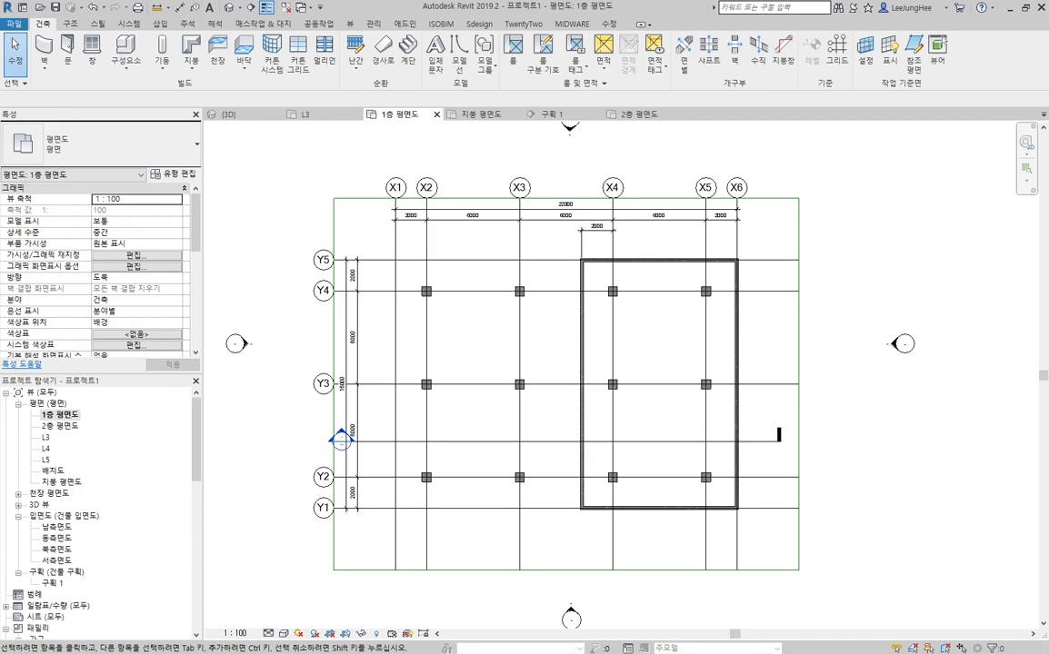
pyautogui.hotkey('alt', 'Tab')
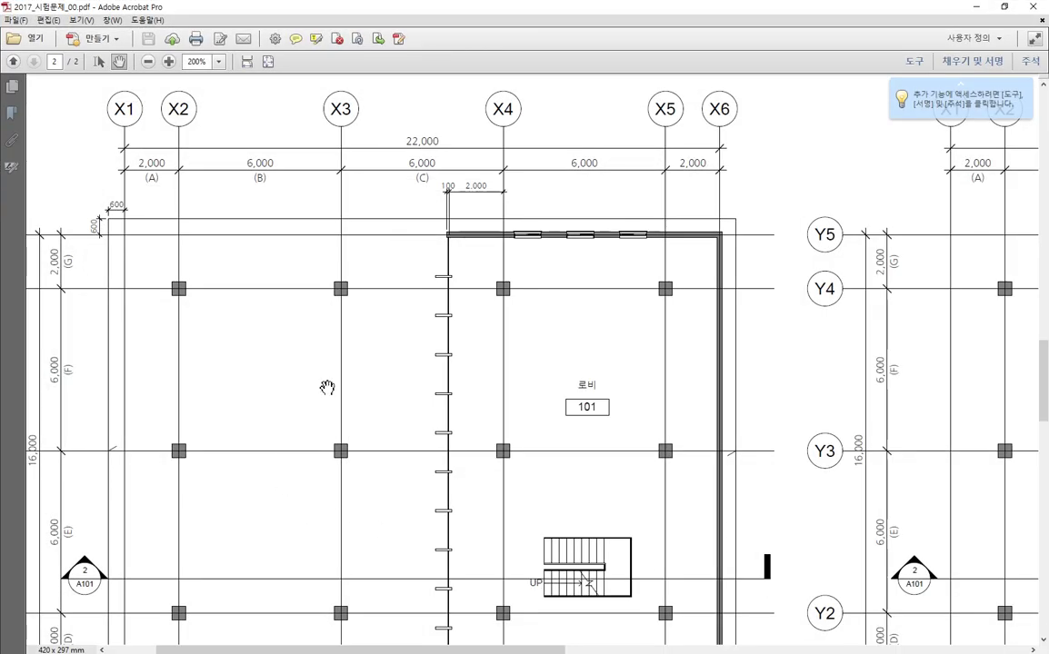
pyautogui.hotkey('ctrl', '0')
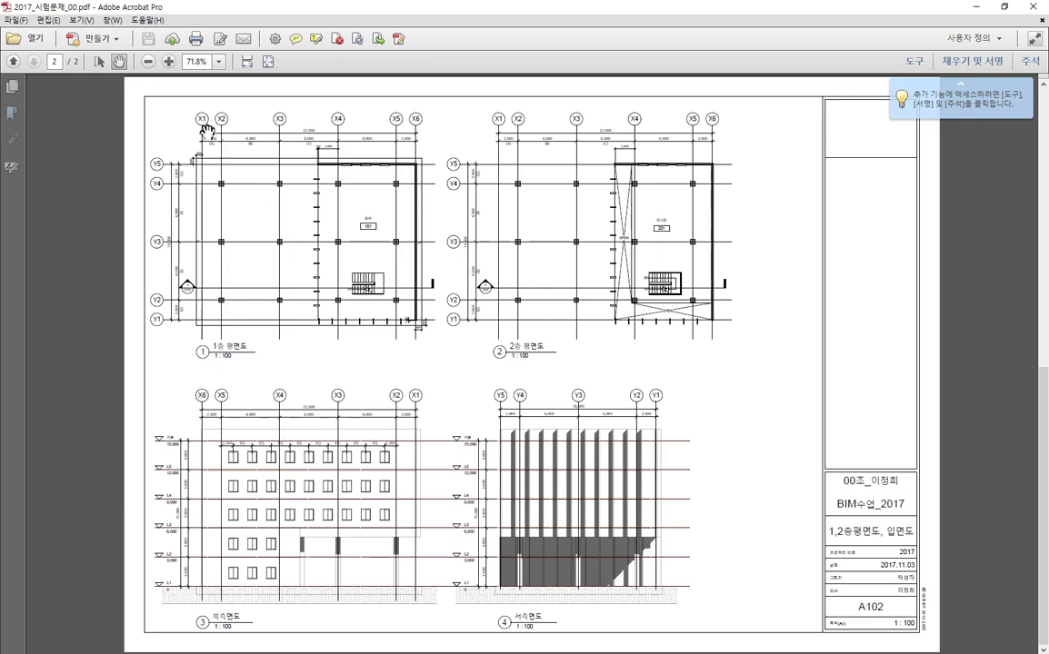
pyautogui.scroll(2, 400, 399)
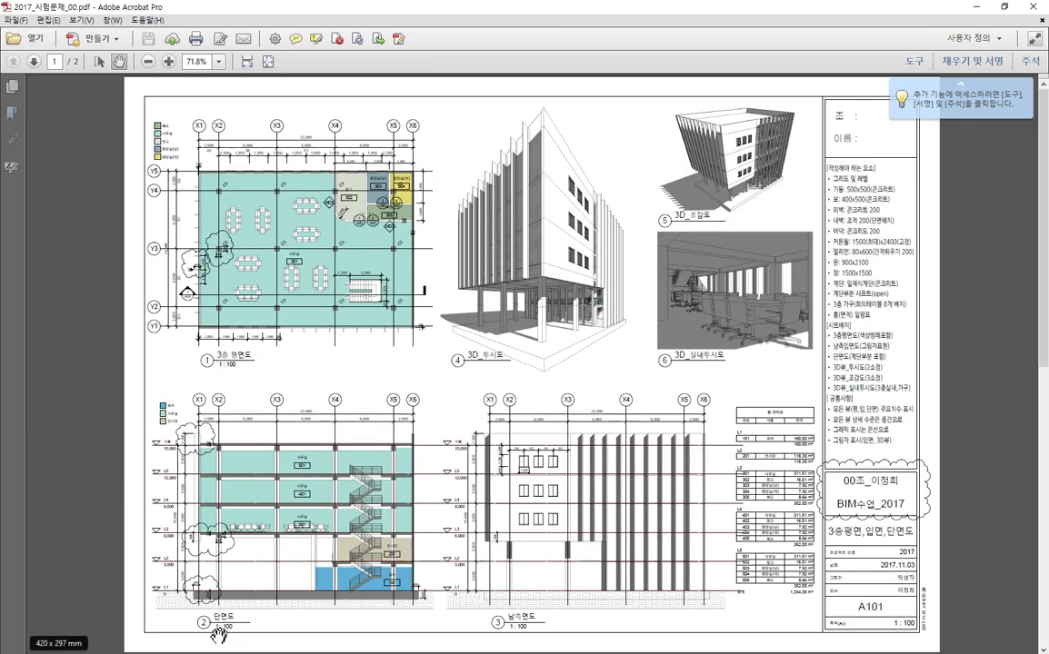
pyautogui.keyDown('ctrl'); pyautogui.scroll(3, 227, 614); pyautogui.keyUp('ctrl')
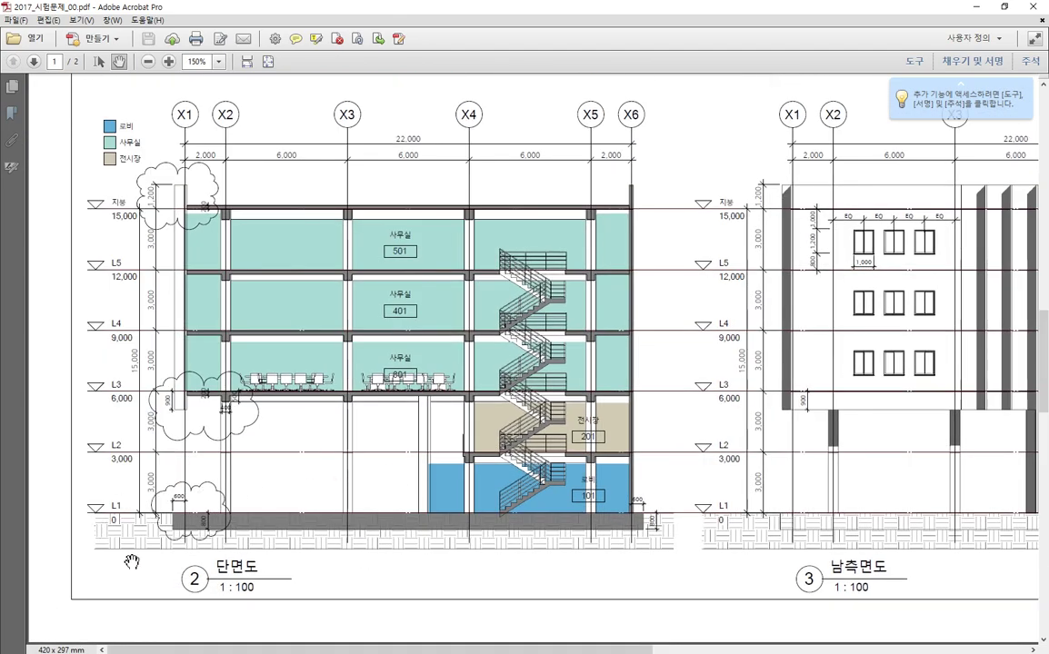
pyautogui.keyDown('ctrl'); pyautogui.scroll(4, 127, 556); pyautogui.keyUp('ctrl')
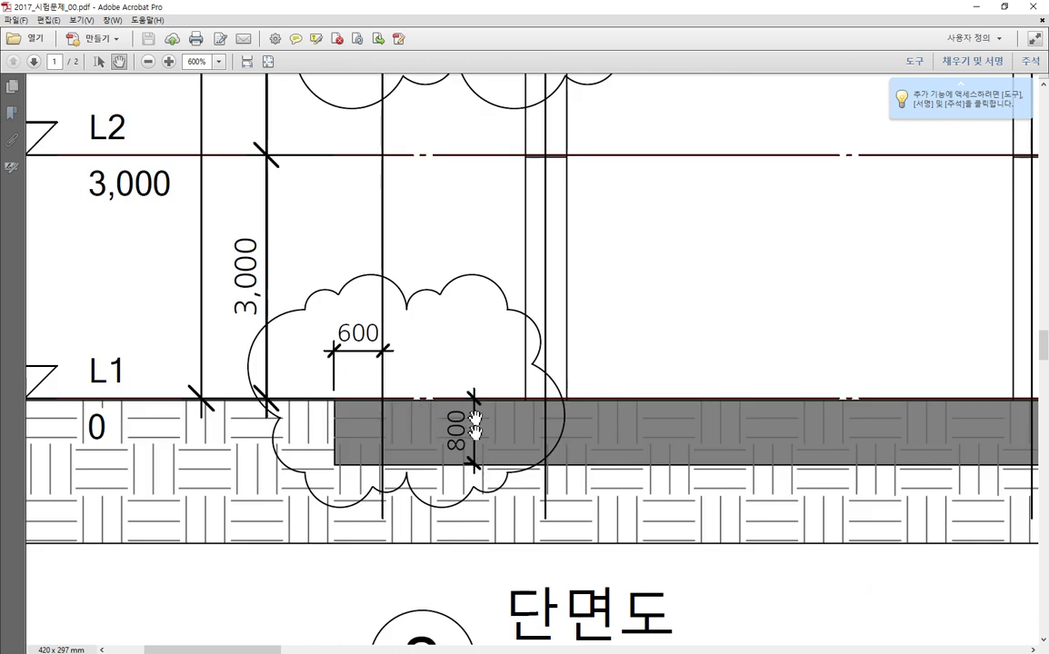
# Step: Return to Revit, start a structural foundation slab on L1, and duplicate its type 기초 슬래브 1 as M800
pyautogui.click(977, 13)
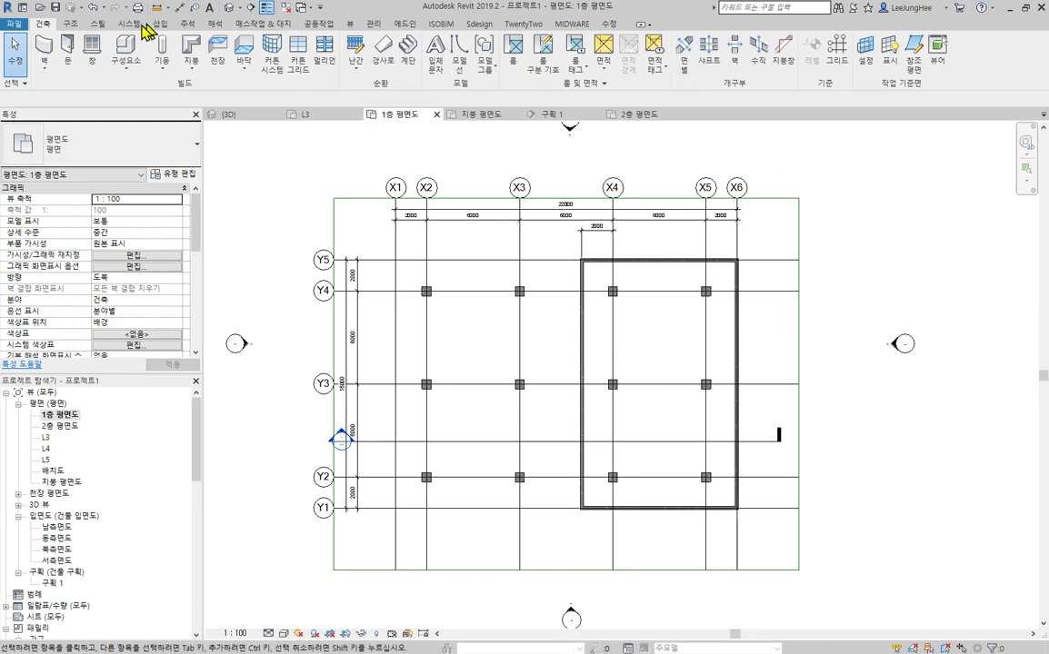
pyautogui.click(70, 23)
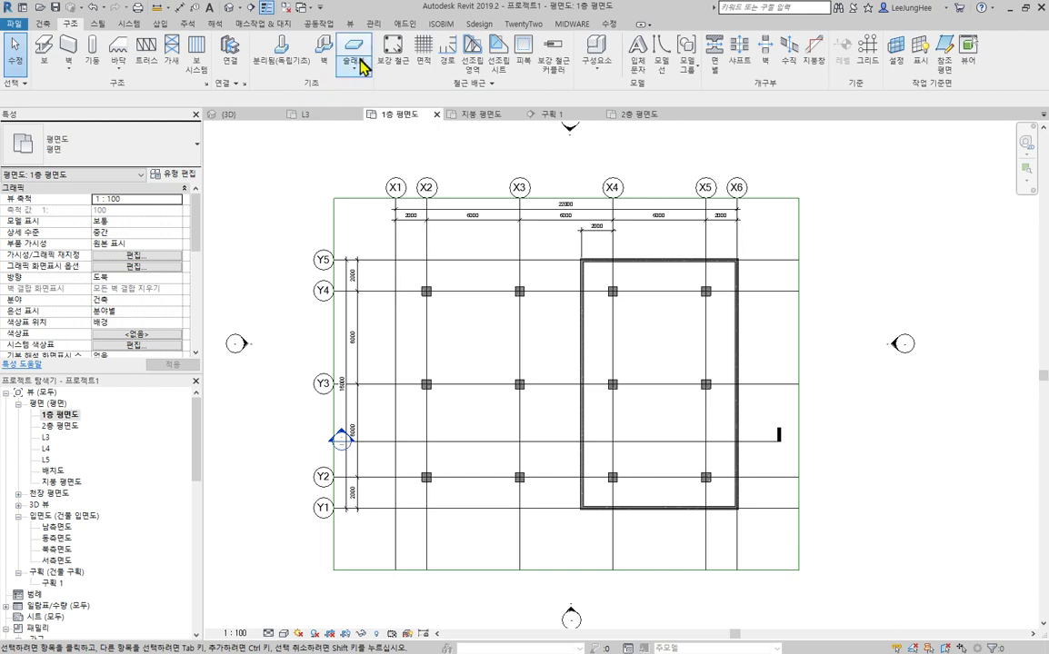
pyautogui.click(362, 67)
pyautogui.click(397, 90)
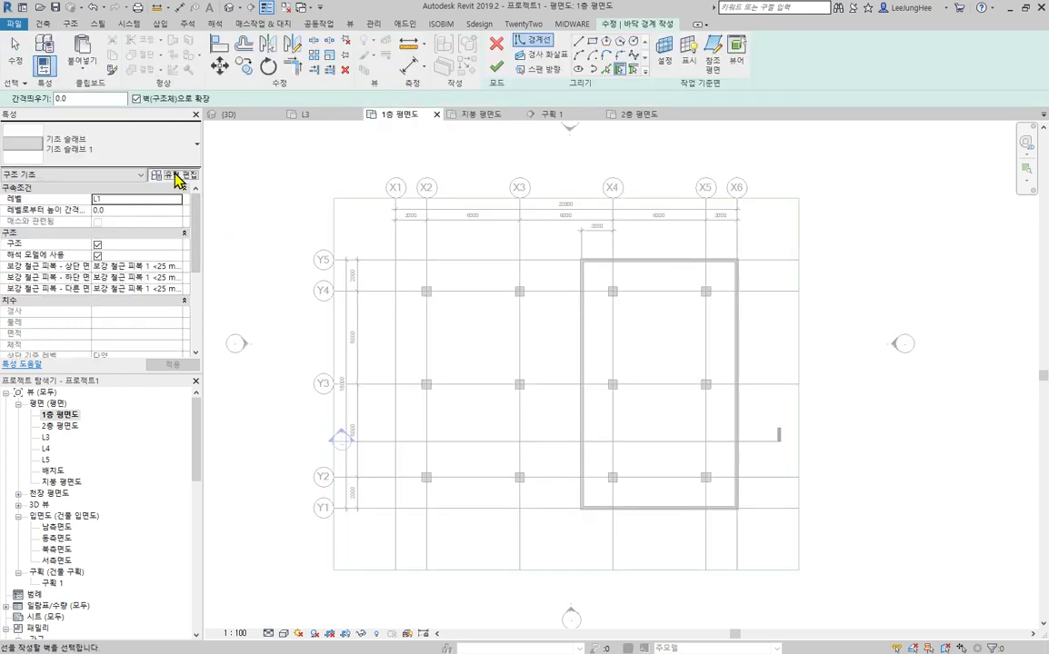
pyautogui.click(177, 177)
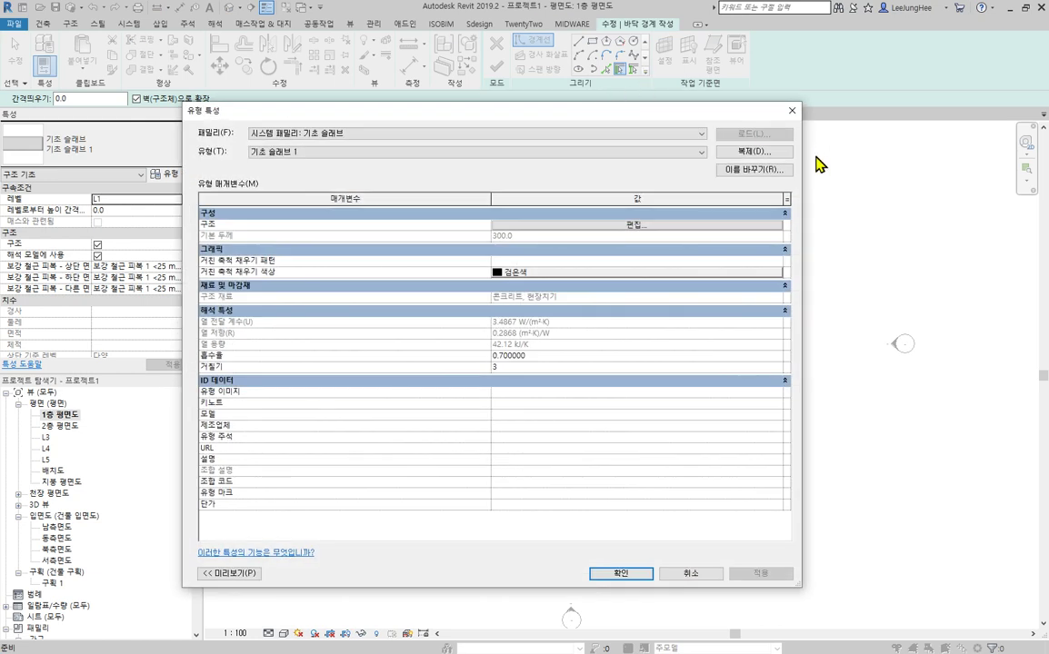
pyautogui.click(769, 153)
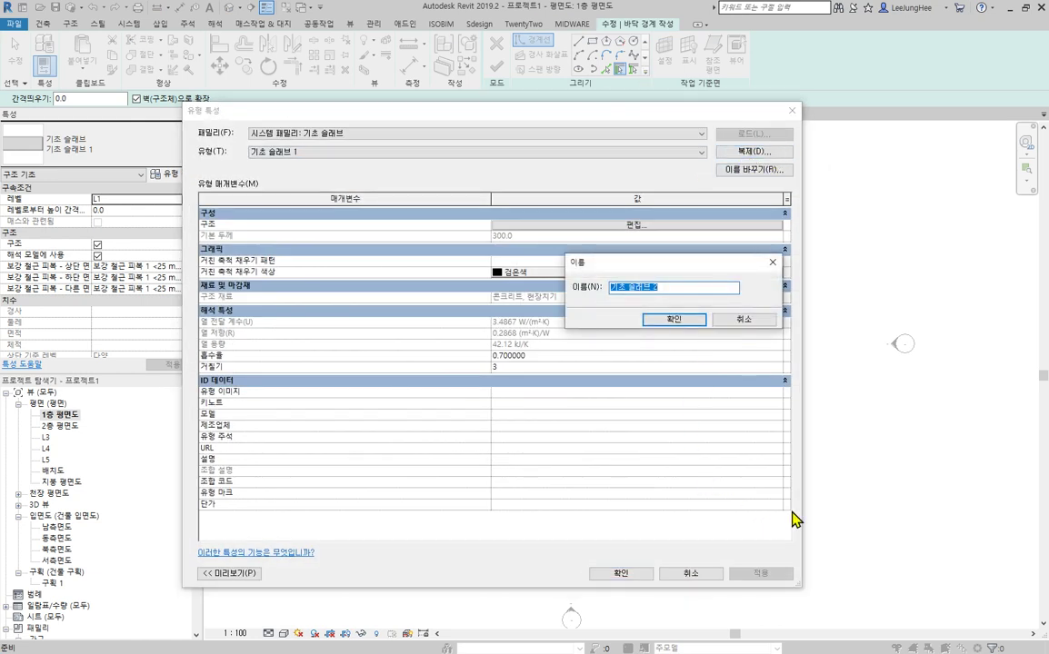
pyautogui.write('M800')
pyautogui.click(691, 320)
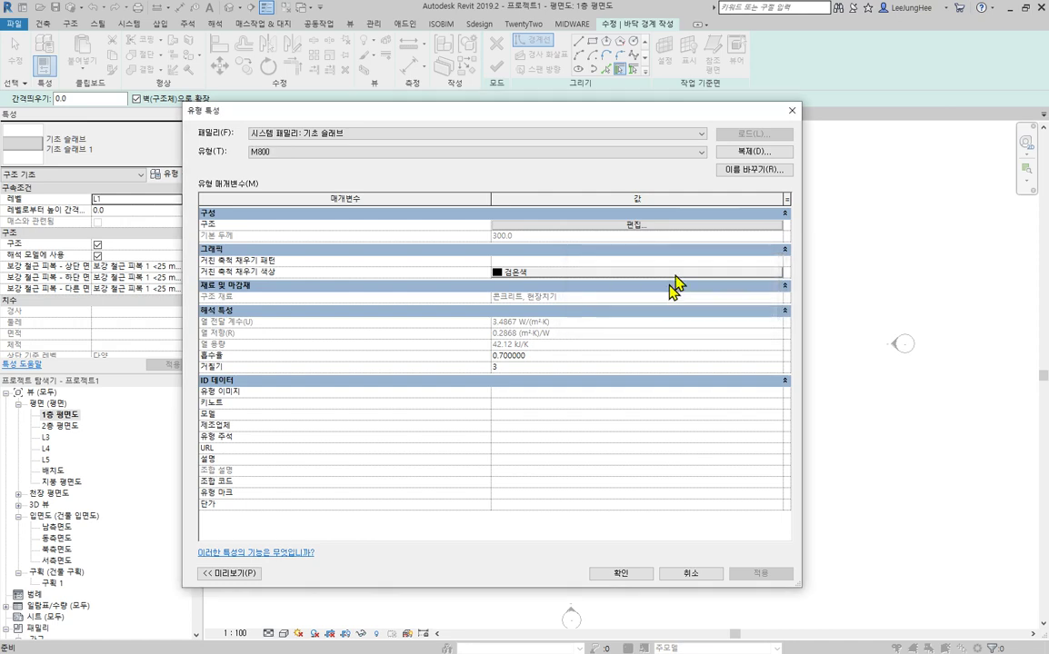
# Step: Give the M800 foundation type an 800 mm structural layer made of 콘크리트 - 현장타설 콘크리트 and apply the type settings
pyautogui.click(683, 226)
pyautogui.click(590, 224)
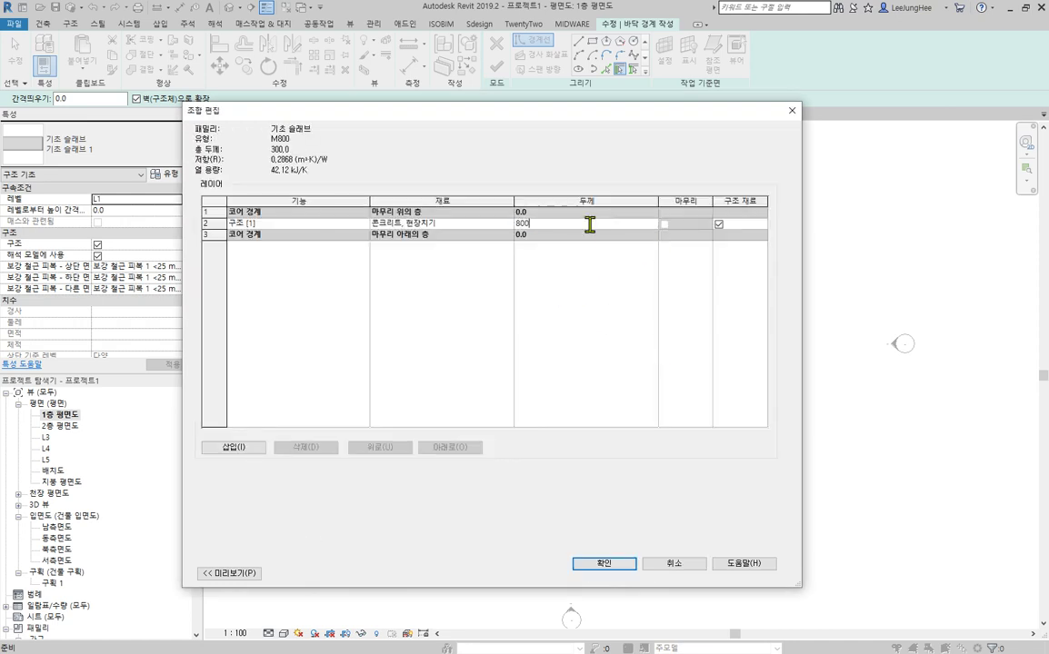
pyautogui.click(480, 222)
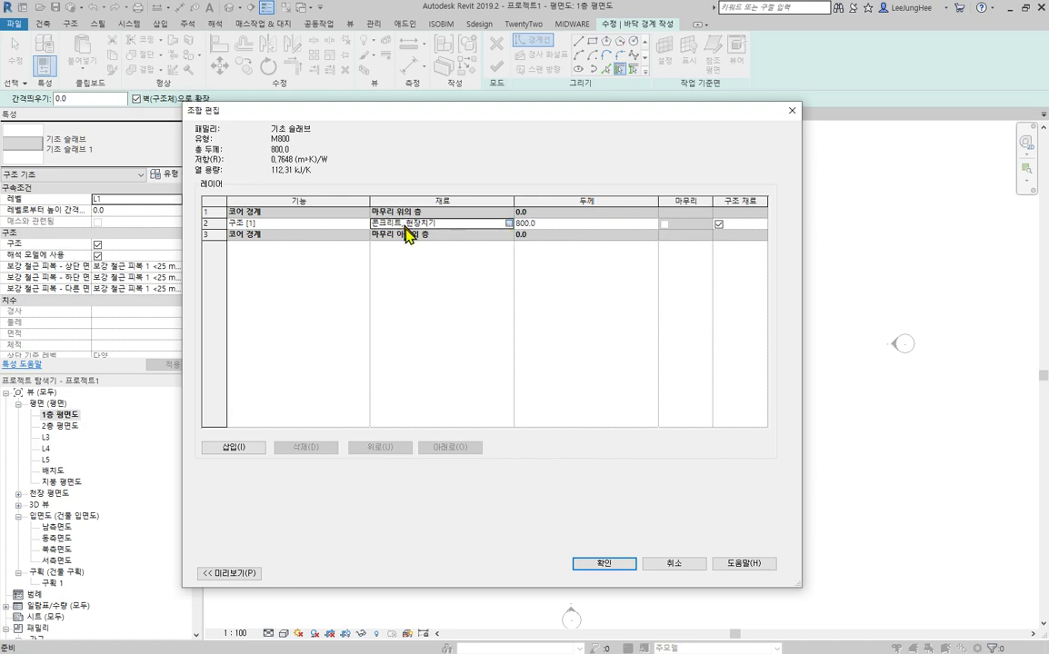
pyautogui.click(509, 222)
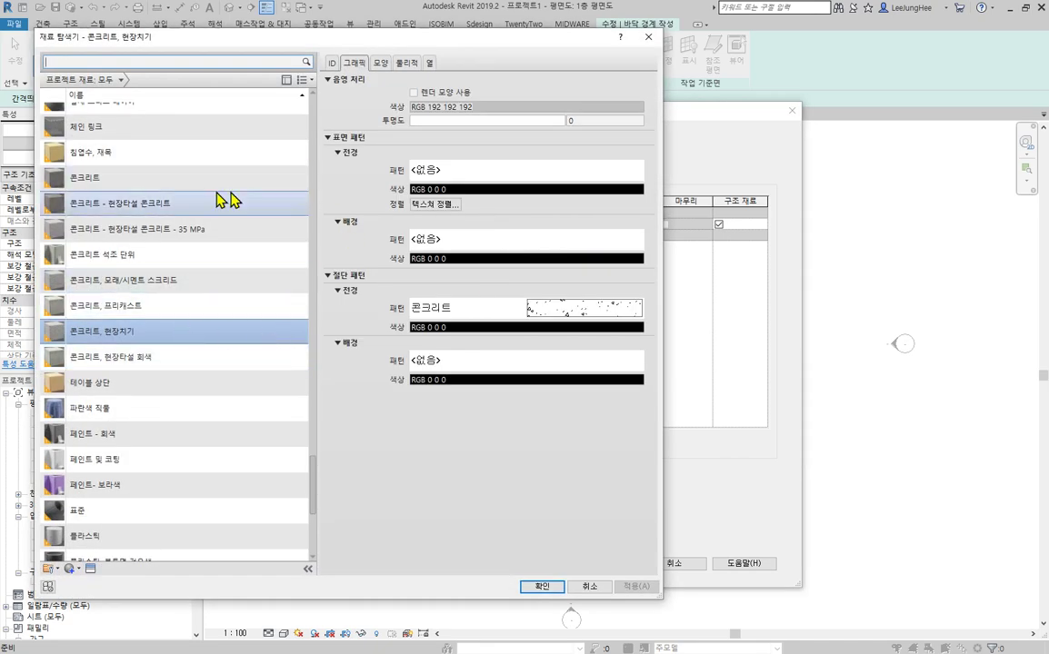
pyautogui.click(164, 199)
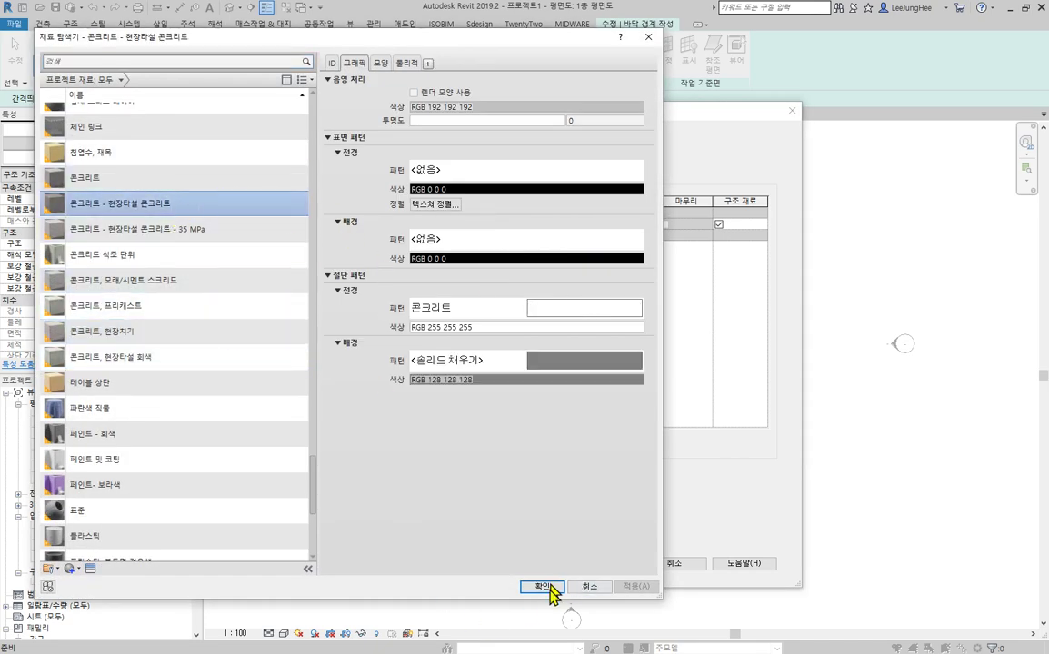
pyautogui.click(550, 586)
pyautogui.click(618, 569)
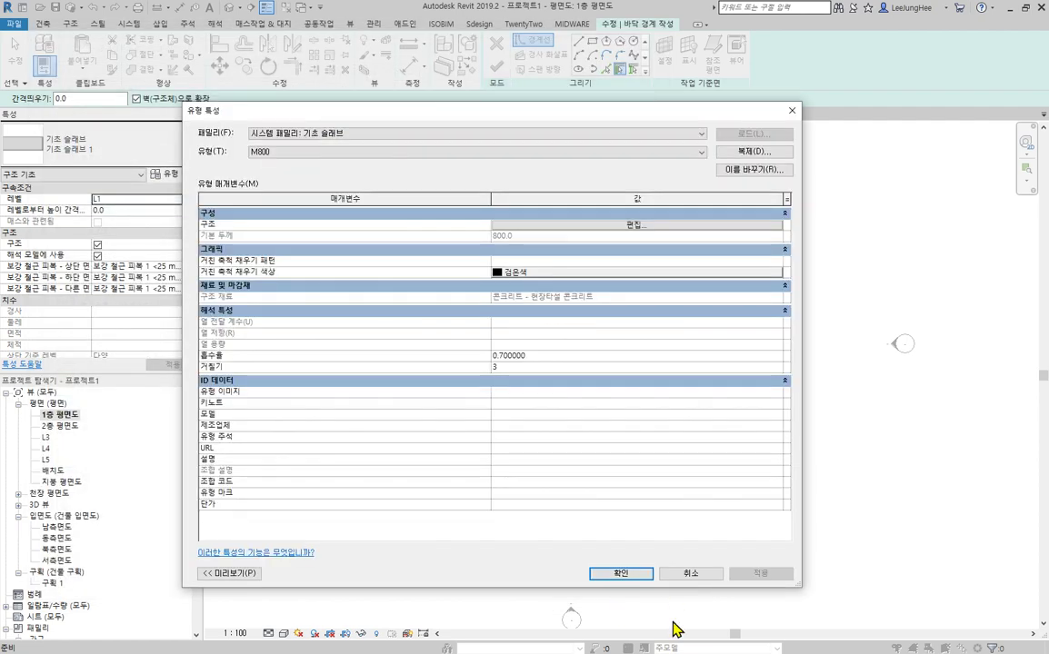
pyautogui.click(622, 573)
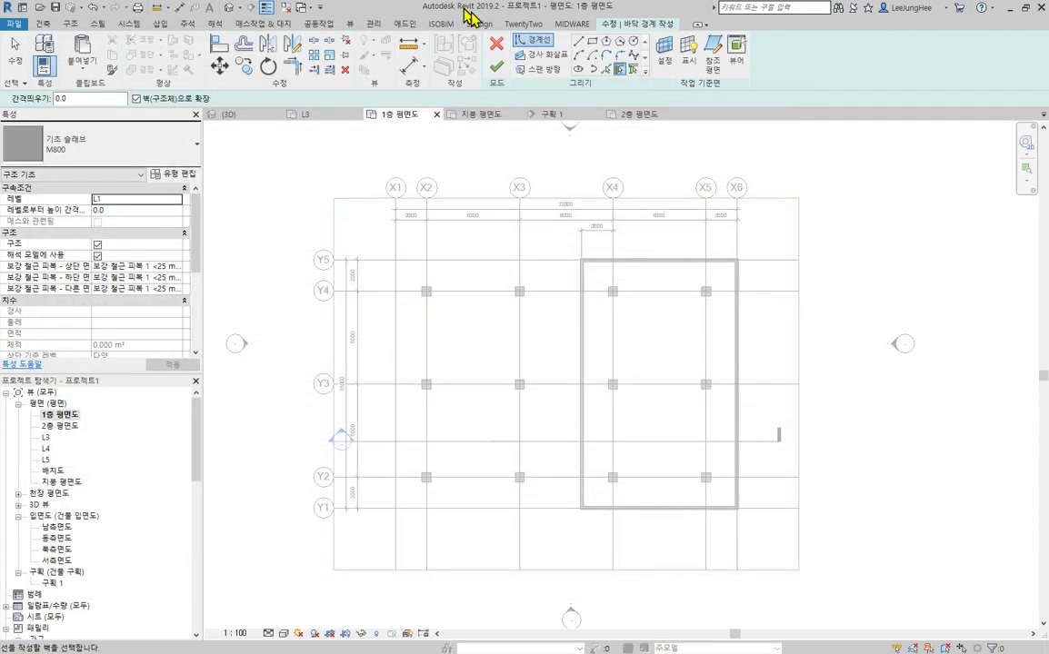
# Step: Sketch a rectangular foundation boundary offset 600 mm outward from grids X1/Y5 to X6/Y1, finish the slab, and dismiss the save reminder
pyautogui.click(591, 43)
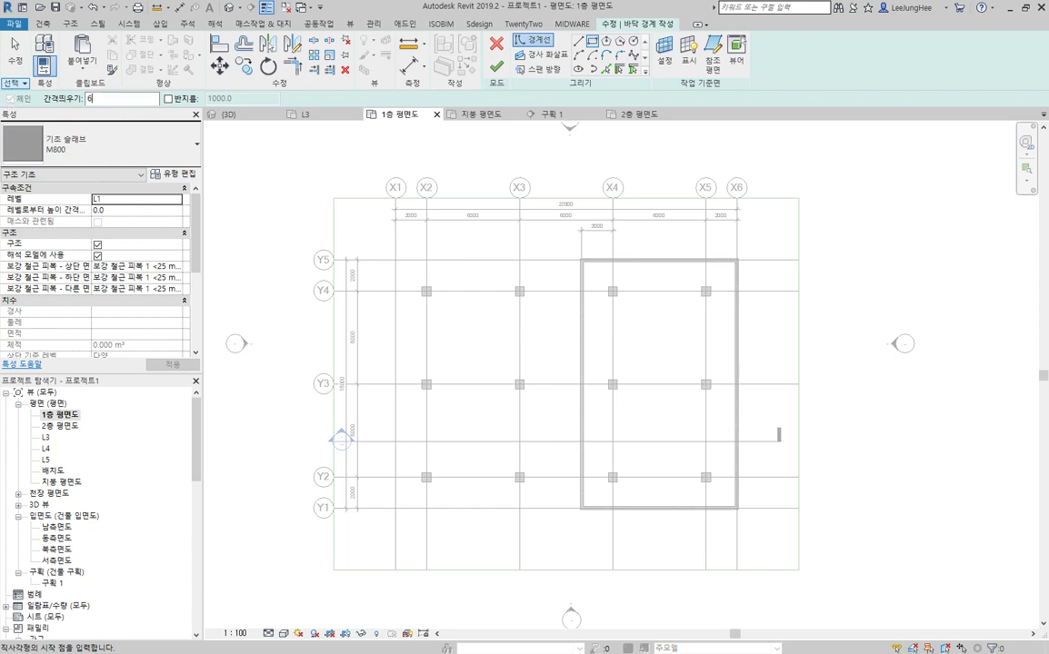
pyautogui.press('Return')
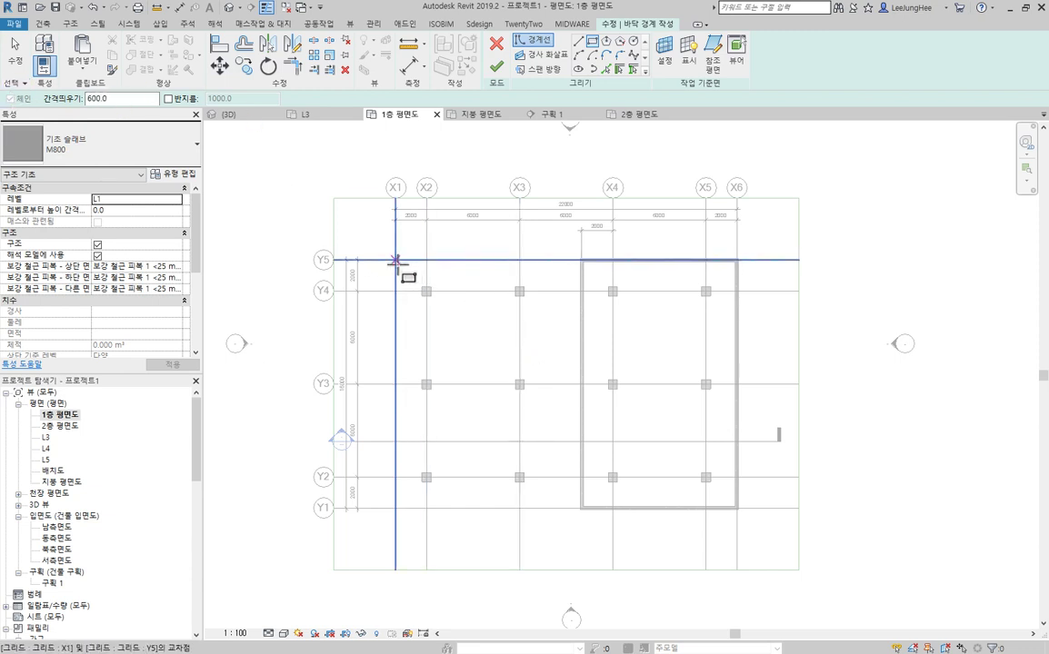
pyautogui.scroll(7, 754, 525)
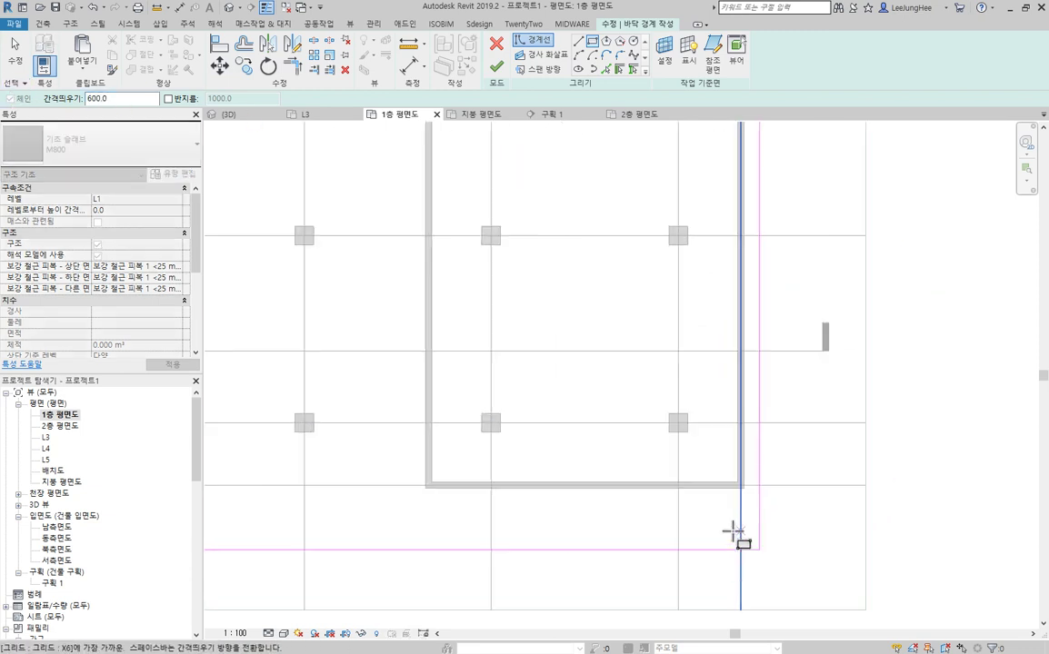
pyautogui.scroll(1, 812, 514)
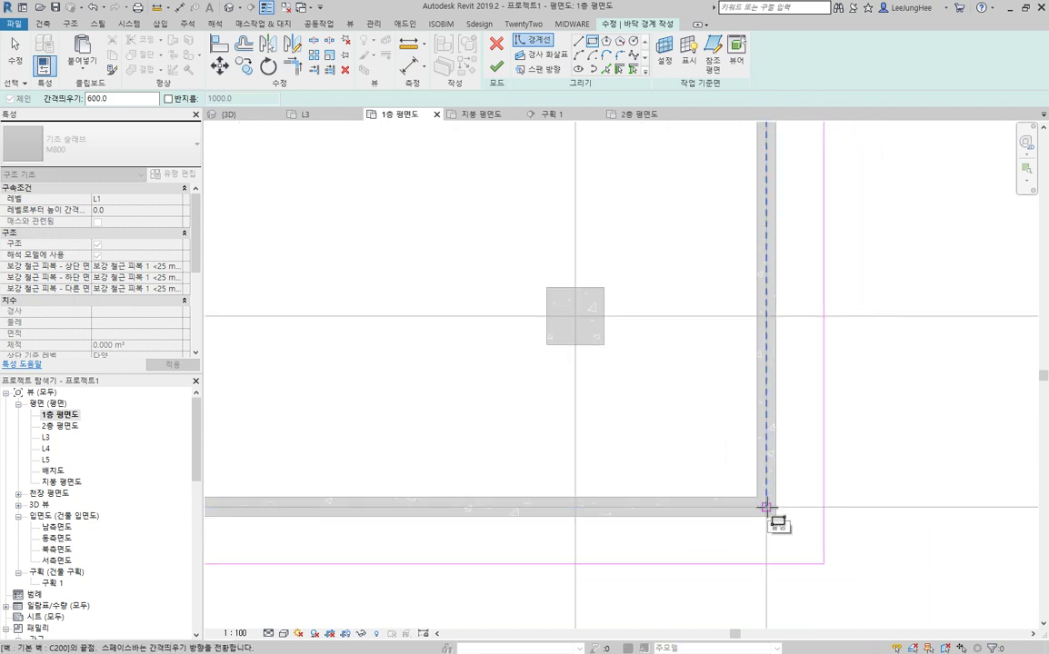
pyautogui.click(766, 507)
pyautogui.scroll(-6, 772, 511)
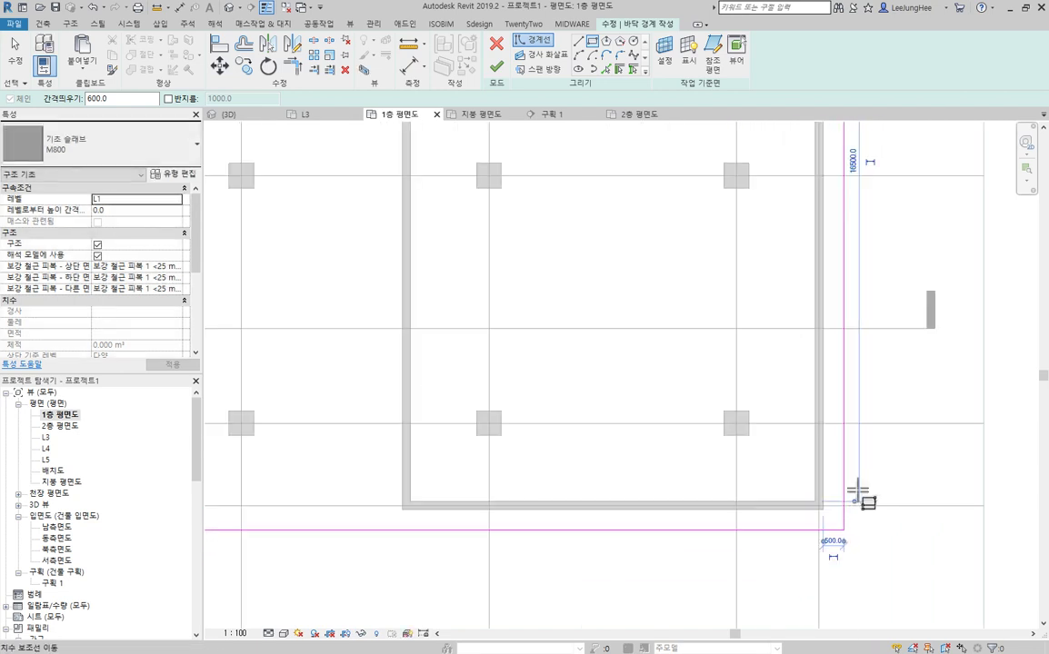
pyautogui.press('Escape')
pyautogui.press('Escape')
pyautogui.scroll(3, 654, 304)
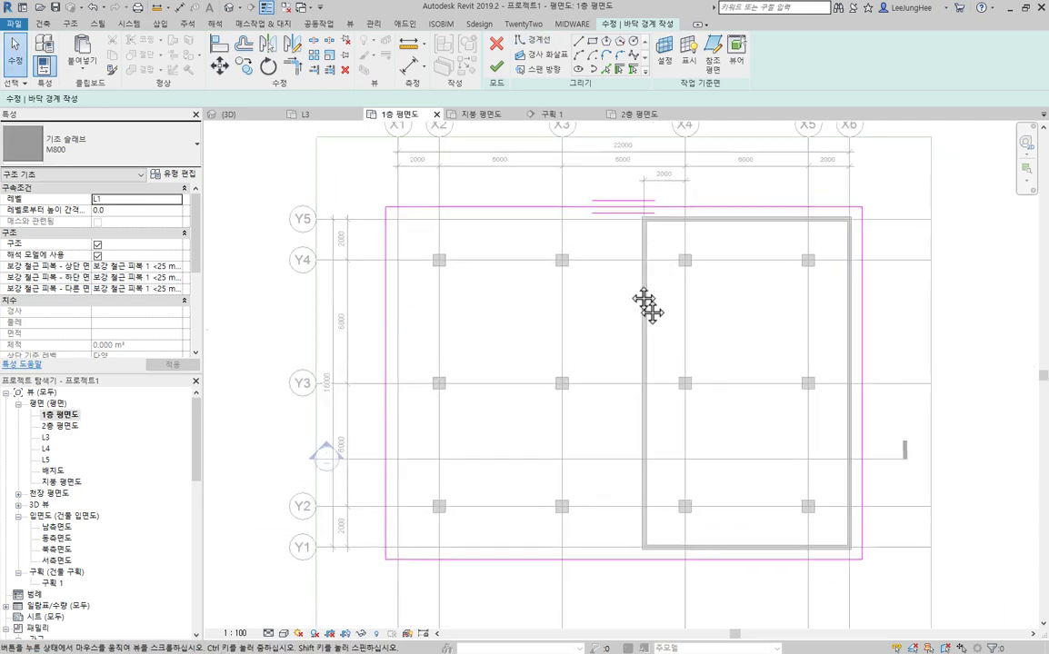
pyautogui.click(496, 68)
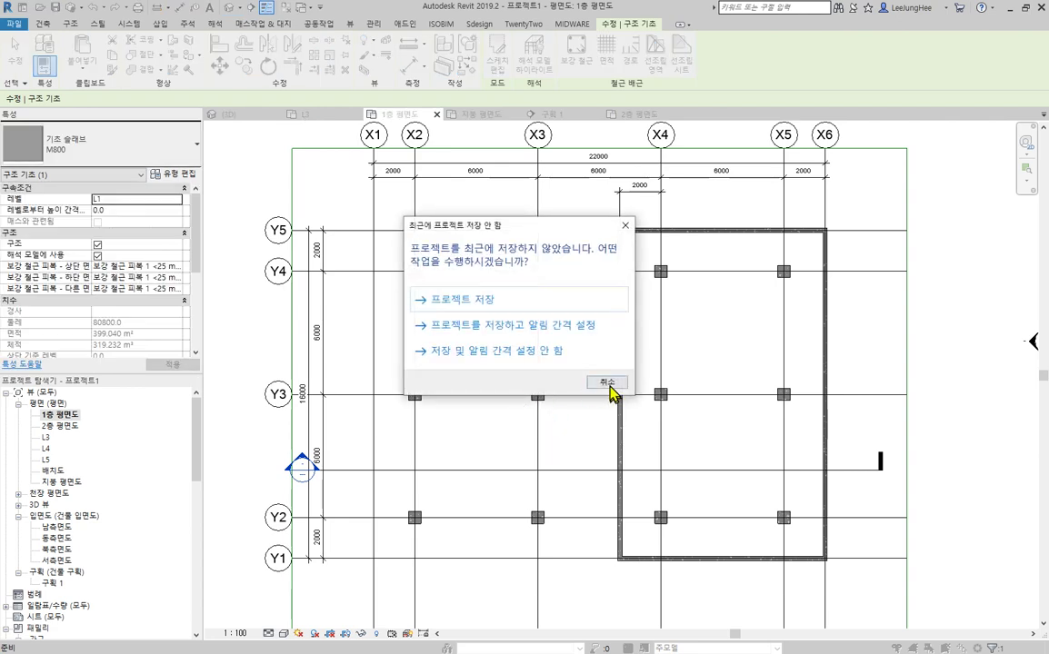
pyautogui.click(607, 383)
# Step: Inspect the foundation slab beneath the building in the 3D view and set the visual style to 색상 일치
pyautogui.keyDown('shift'); pyautogui.moveTo(636, 577); pyautogui.dragTo(554, 496, button='middle'); pyautogui.keyUp('shift')
pyautogui.scroll(4, 565, 429)
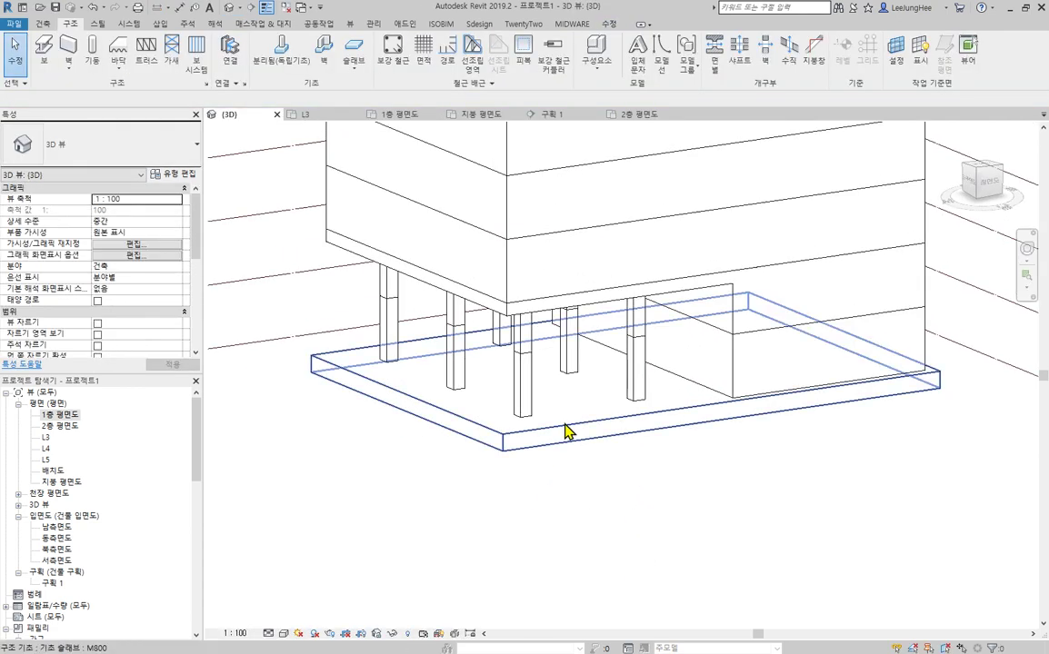
pyautogui.scroll(-3, 657, 525)
pyautogui.keyDown('shift'); pyautogui.moveTo(657, 524); pyautogui.dragTo(859, 568, button='middle'); pyautogui.keyUp('shift')
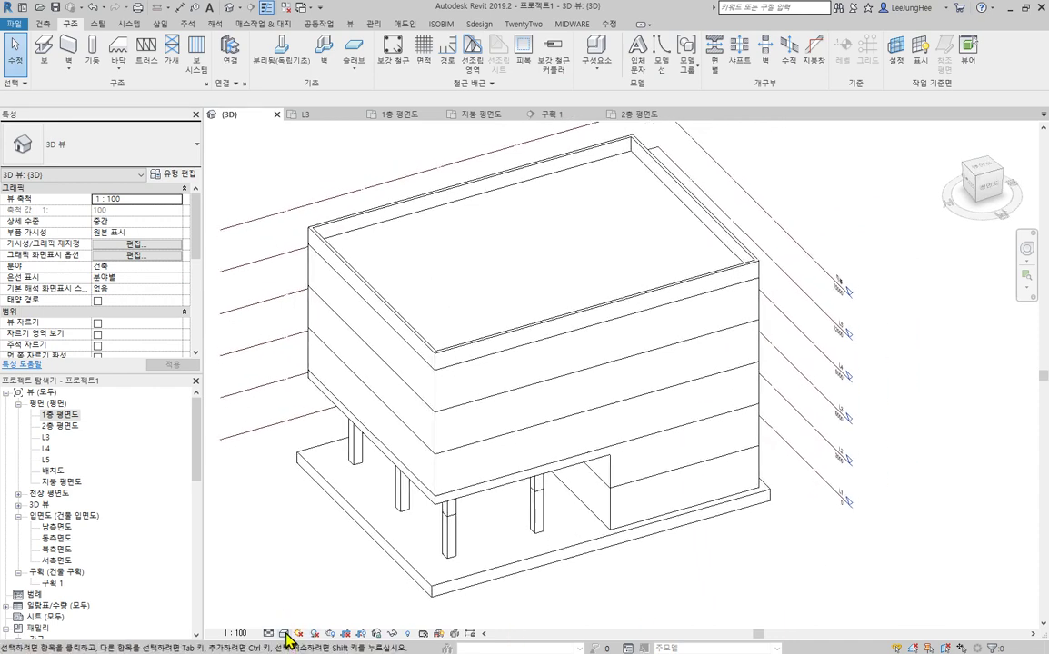
pyautogui.click(285, 634)
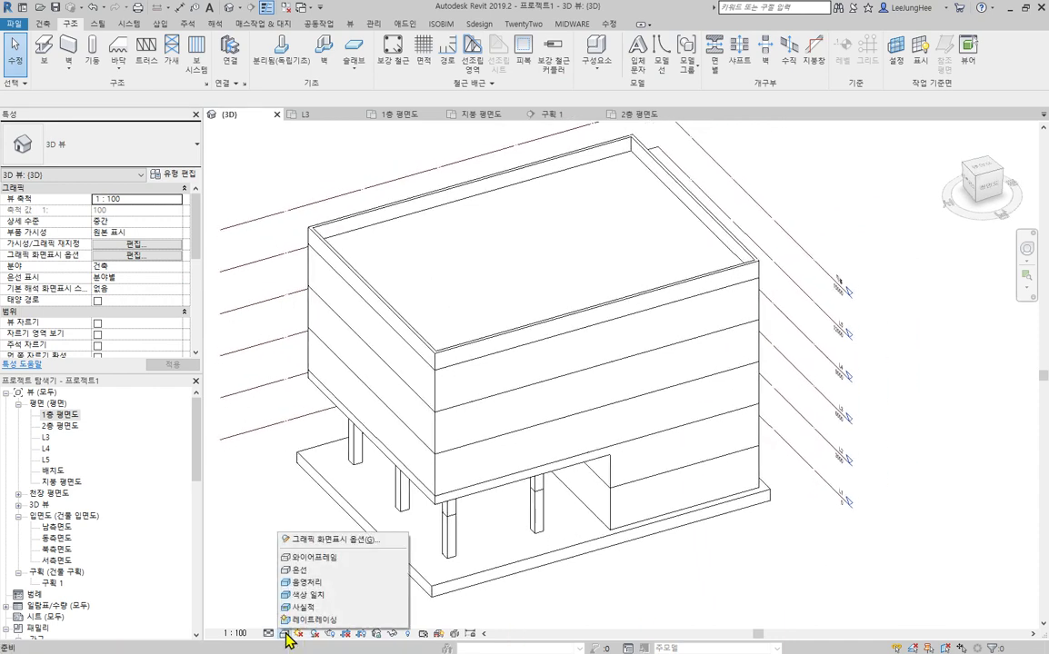
pyautogui.click(331, 598)
pyautogui.moveTo(714, 575)
pyautogui.keyDown('shift'); pyautogui.mouseDown(button='middle')
pyautogui.moveTo(763, 564)
pyautogui.moveTo(797, 516)
pyautogui.moveTo(830, 503)
pyautogui.moveTo(814, 360)
pyautogui.moveTo(824, 535)
pyautogui.mouseUp(button='middle'); pyautogui.keyUp('shift')
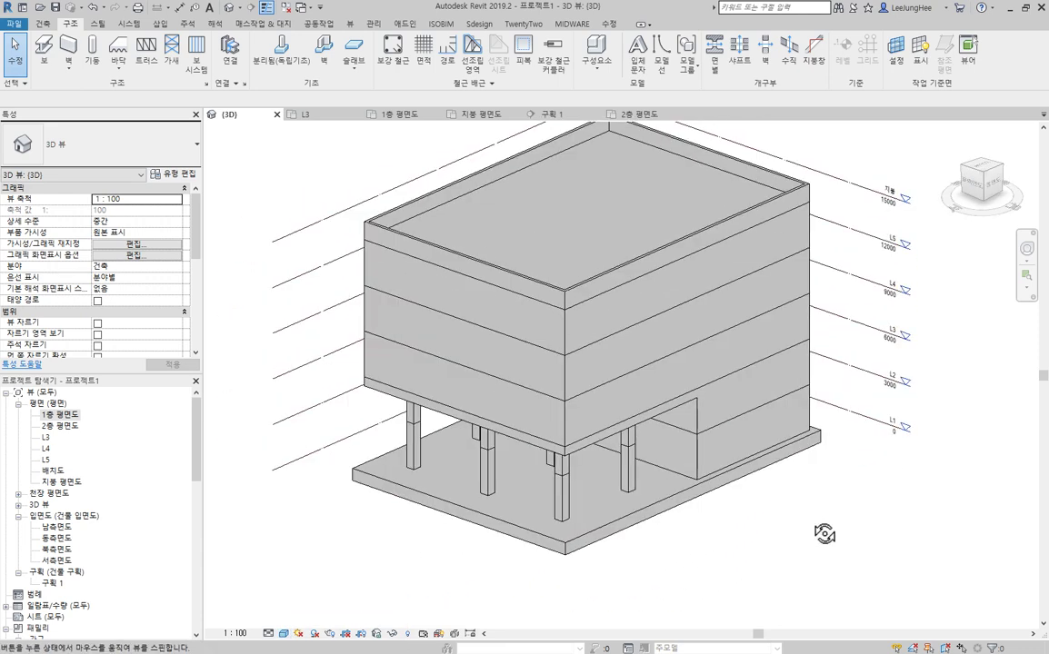
pyautogui.moveTo(744, 519); pyautogui.dragTo(759, 579, button='middle')
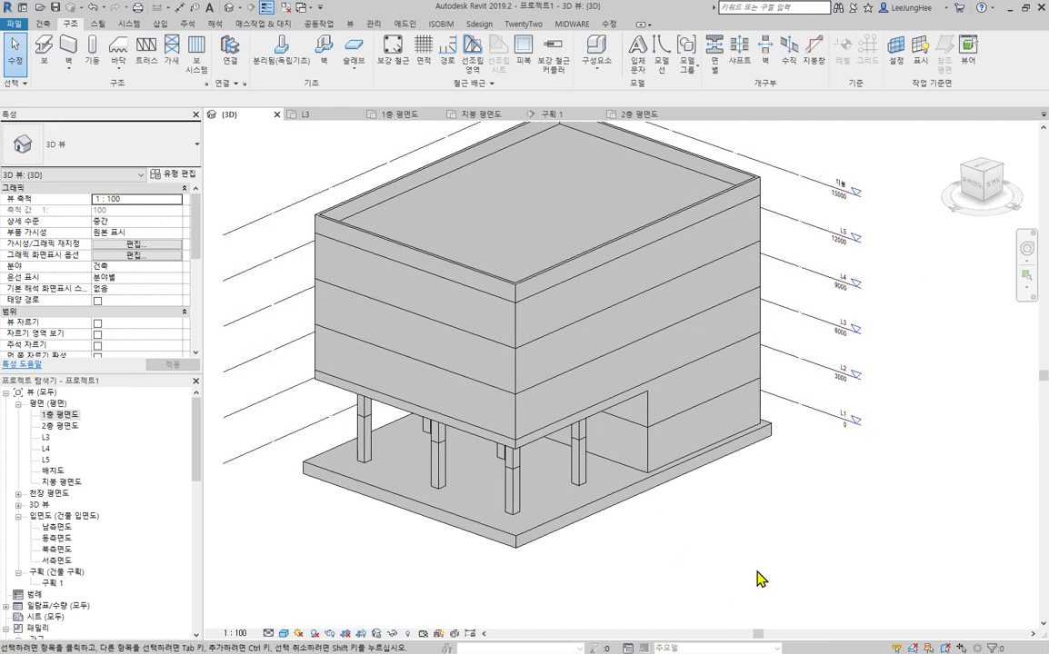
# Step: Switch to the exam PDF to review the full page's sheet layout, and return to Revit
pyautogui.scroll(-4, 141, 600)
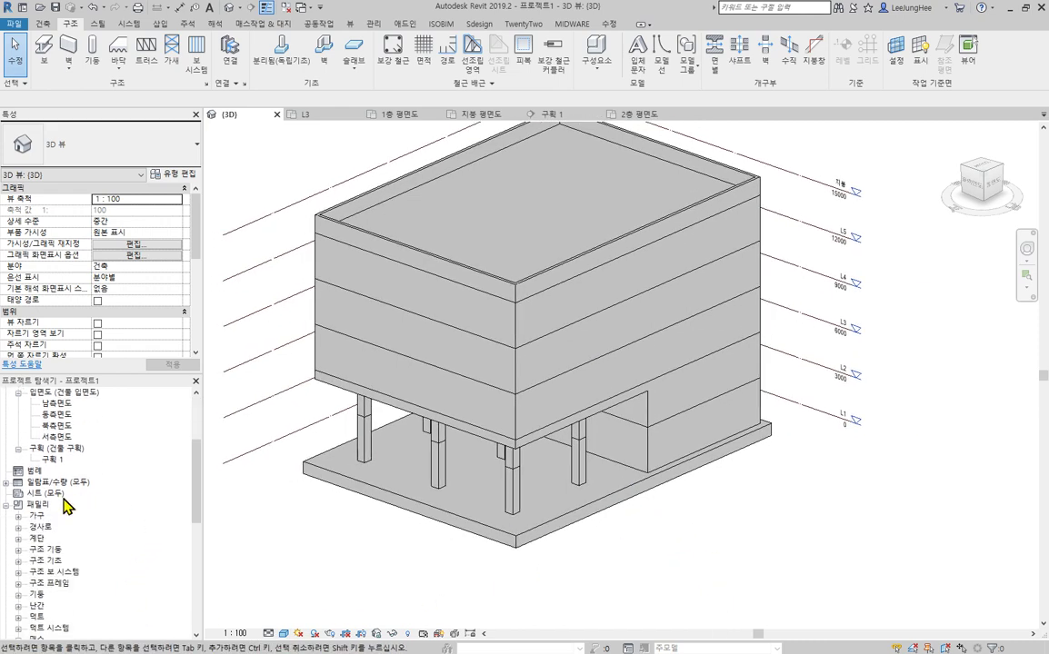
pyautogui.hotkey('alt', 'Tab')
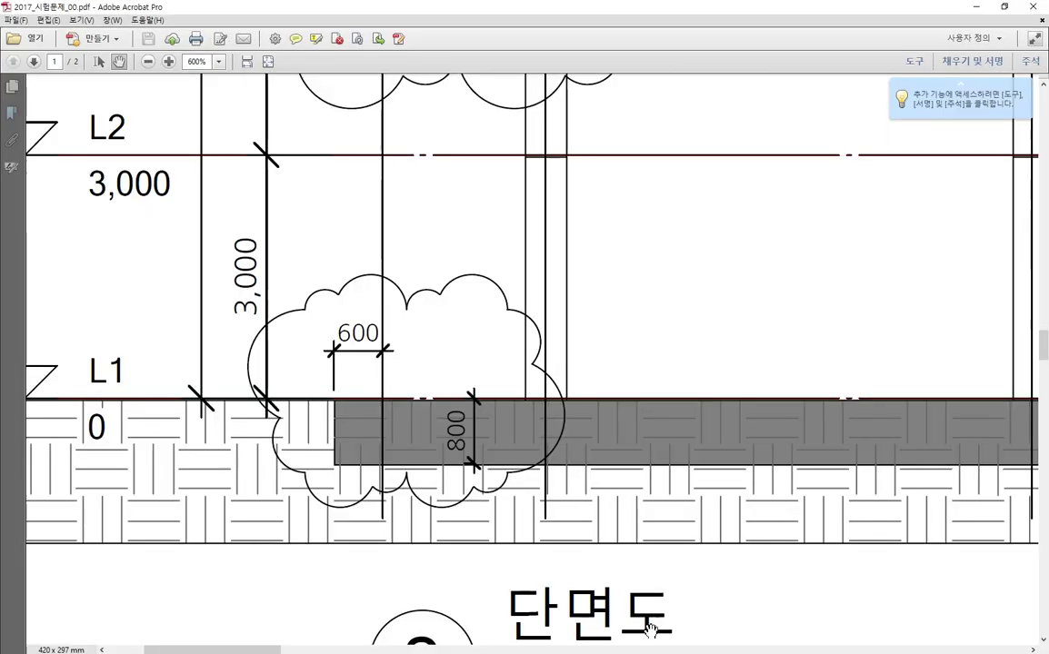
pyautogui.scroll(-1, 552, 477)
pyautogui.keyDown('ctrl'); pyautogui.scroll(-8, 650, 424); pyautogui.keyUp('ctrl')
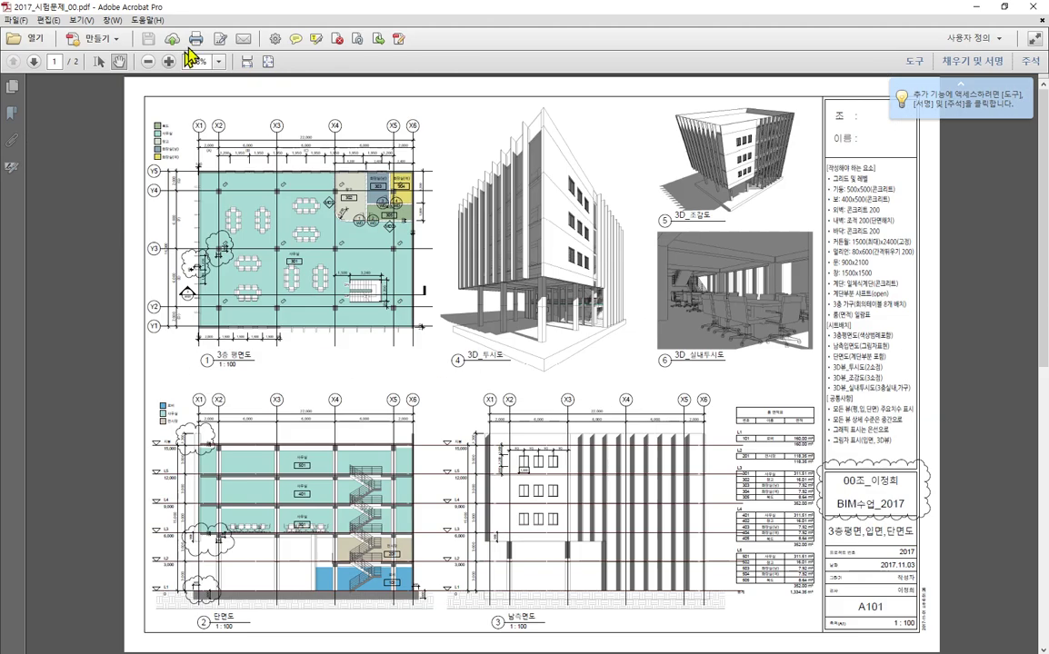
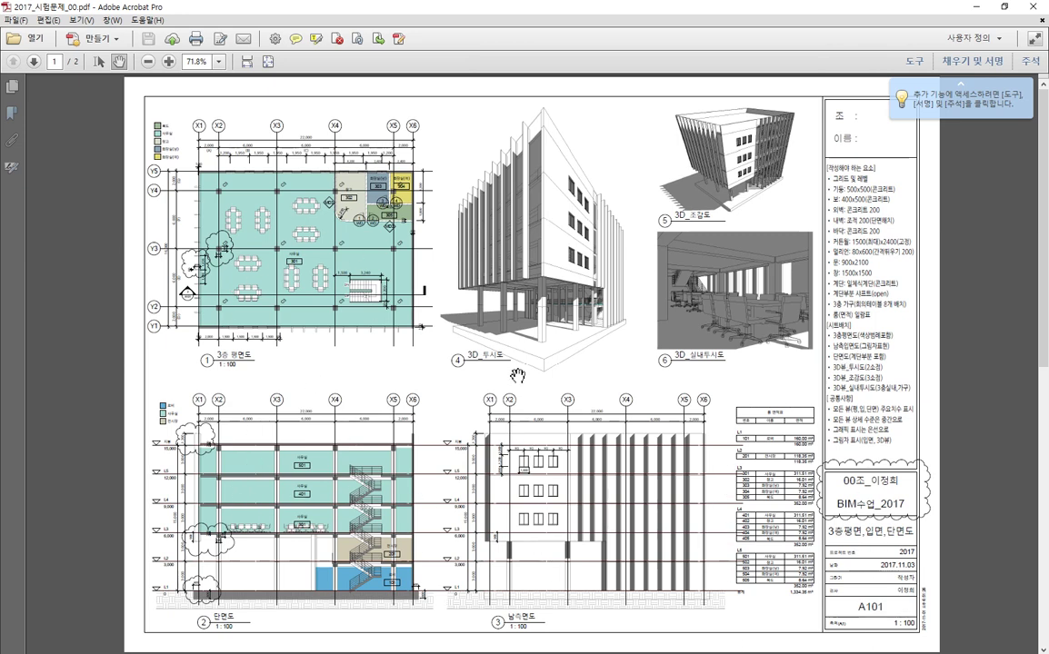
pyautogui.click(982, 9)
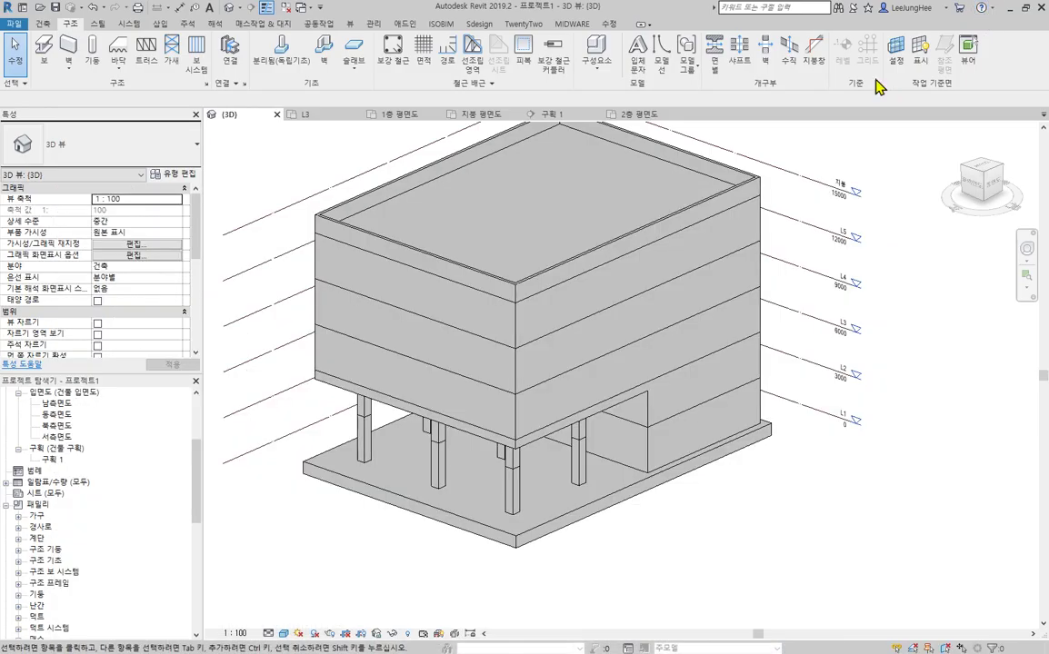
# Step: Create a new sheet using the A1 미터법 title block
pyautogui.click(44, 493)
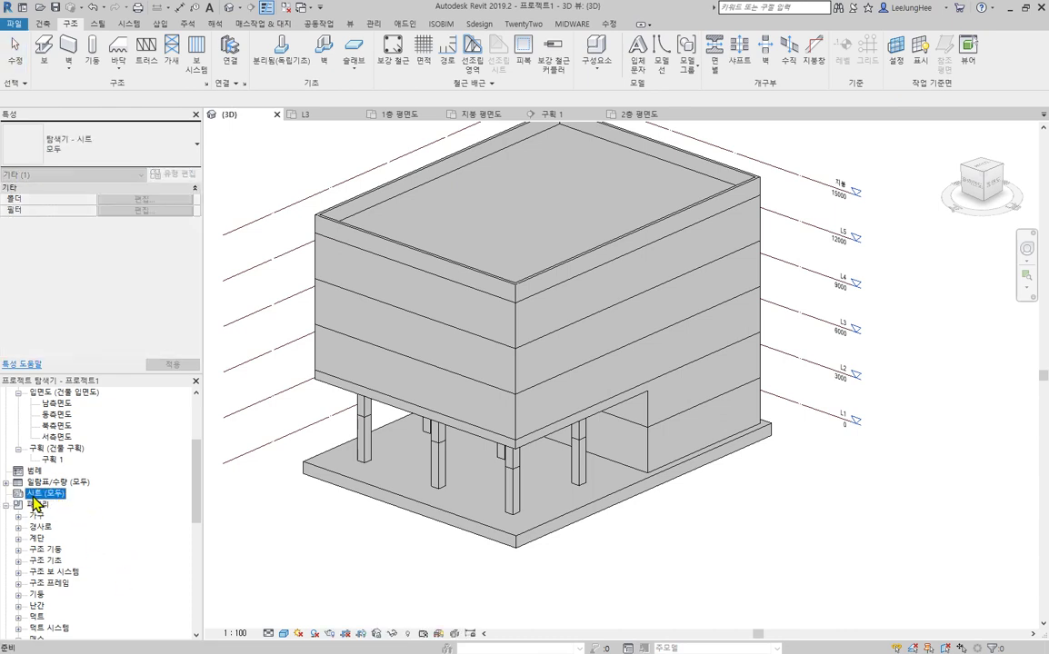
pyautogui.rightClick(45, 498)
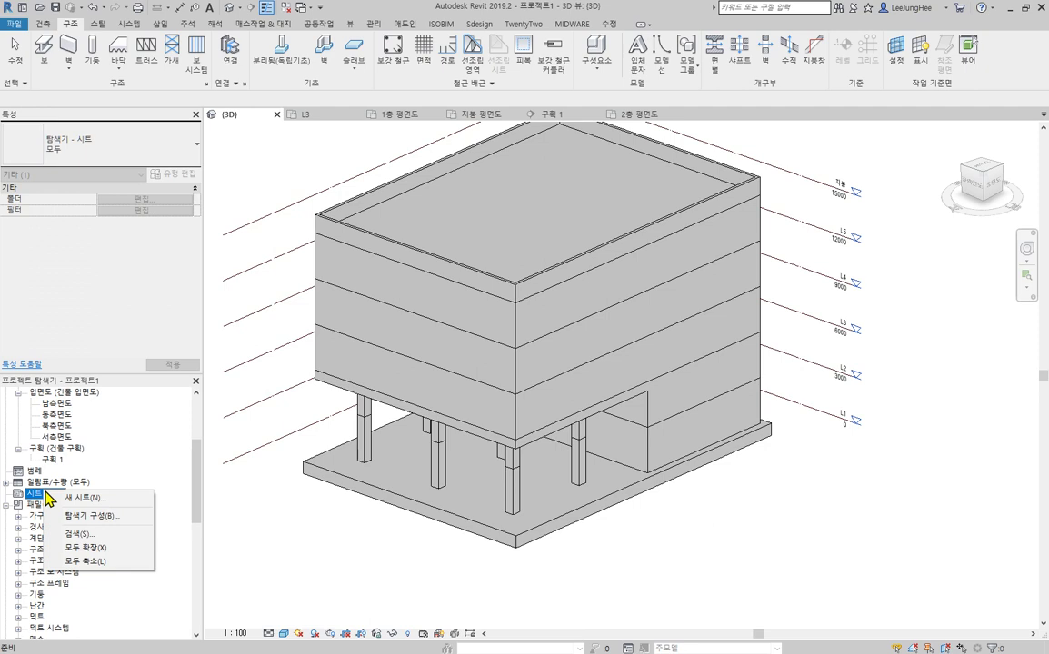
pyautogui.click(93, 499)
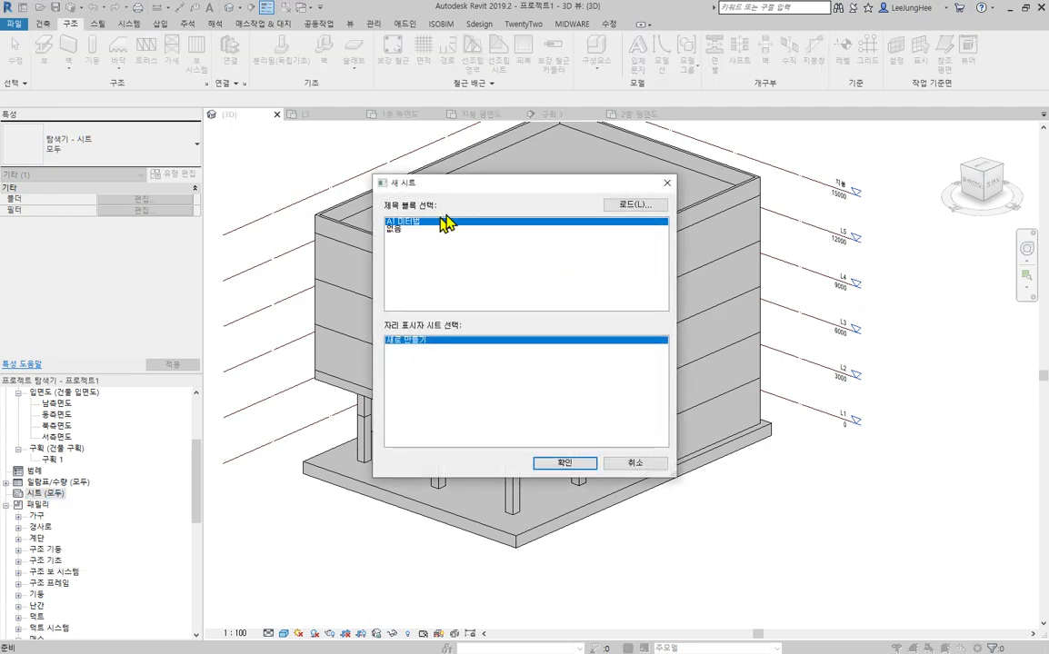
pyautogui.click(570, 464)
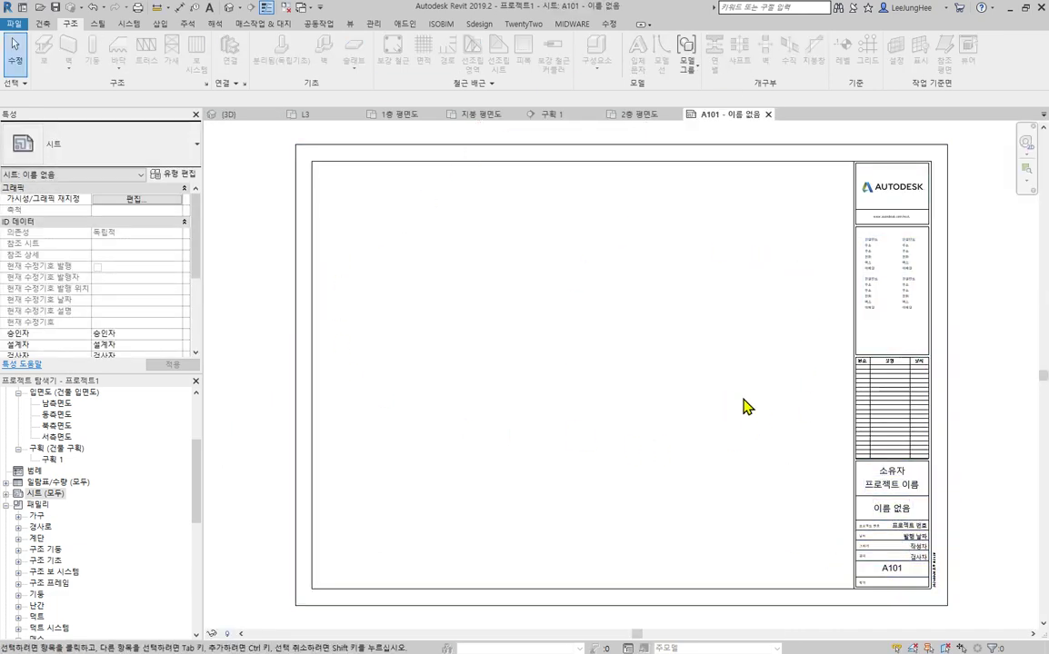
pyautogui.moveTo(743, 406); pyautogui.dragTo(695, 391, button='middle')
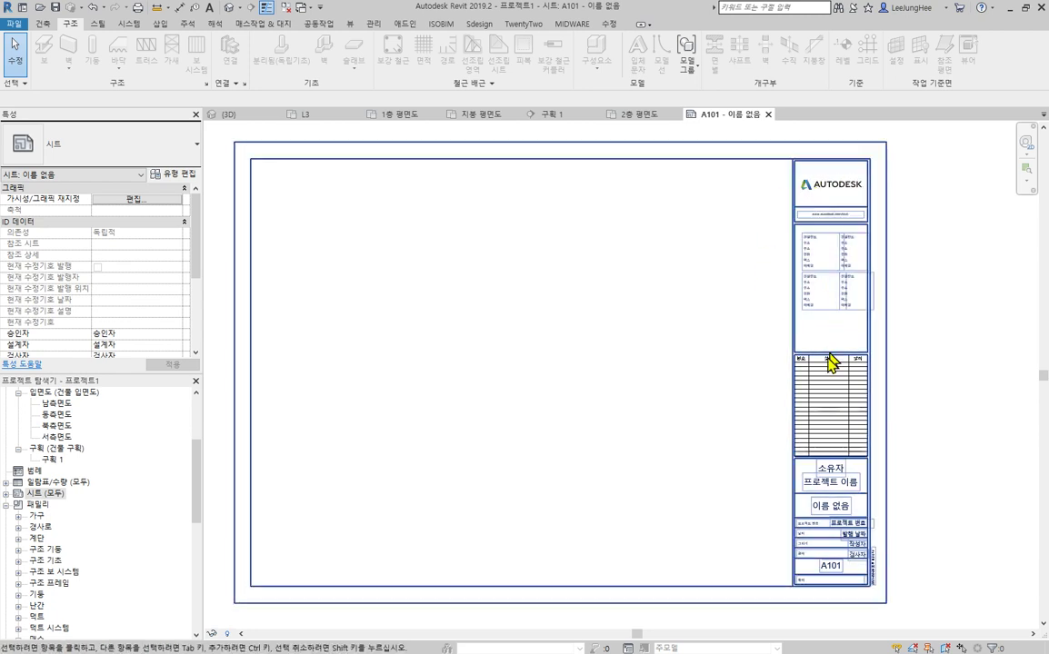
# Step: Open the sheet's title block family for editing and delete the Autodesk logo, the web address and the line dividing them
pyautogui.click(888, 435)
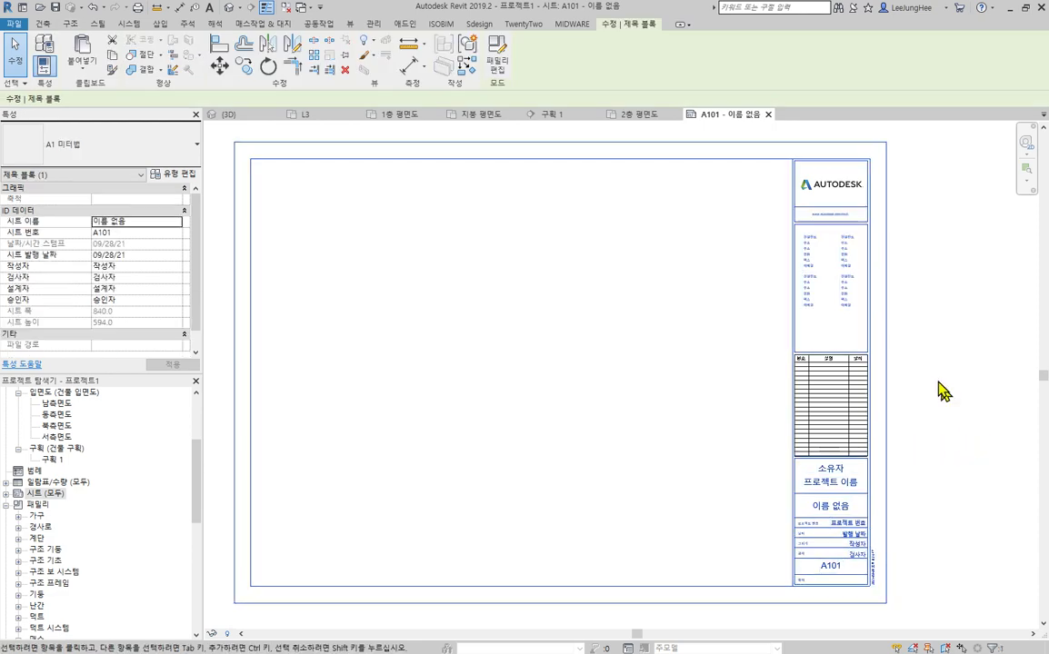
pyautogui.click(497, 56)
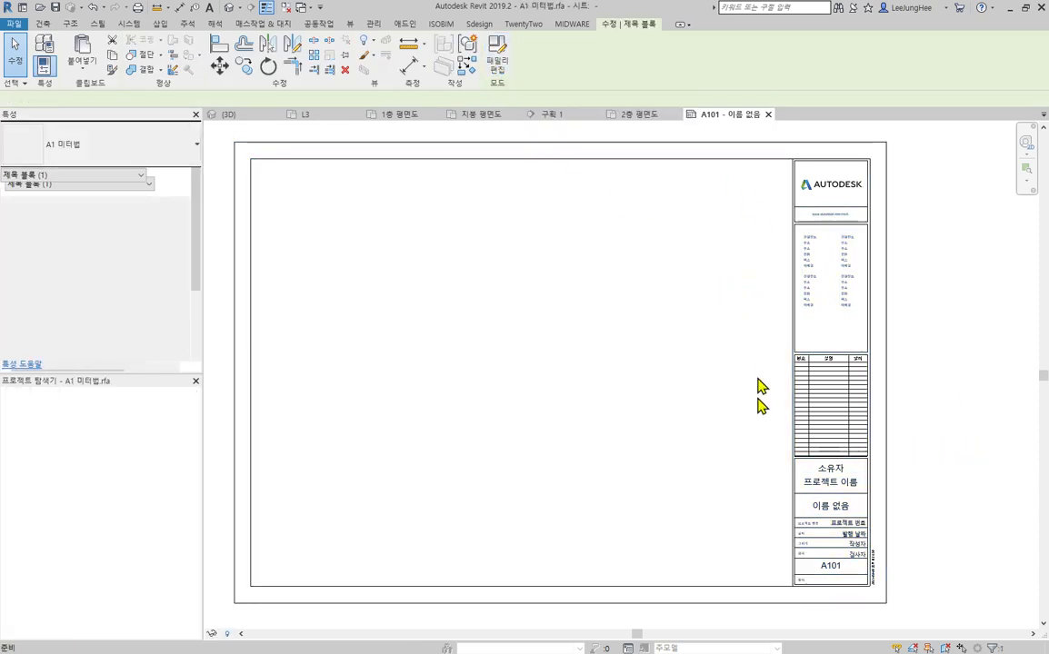
pyautogui.moveTo(739, 358); pyautogui.dragTo(468, 417, button='middle')
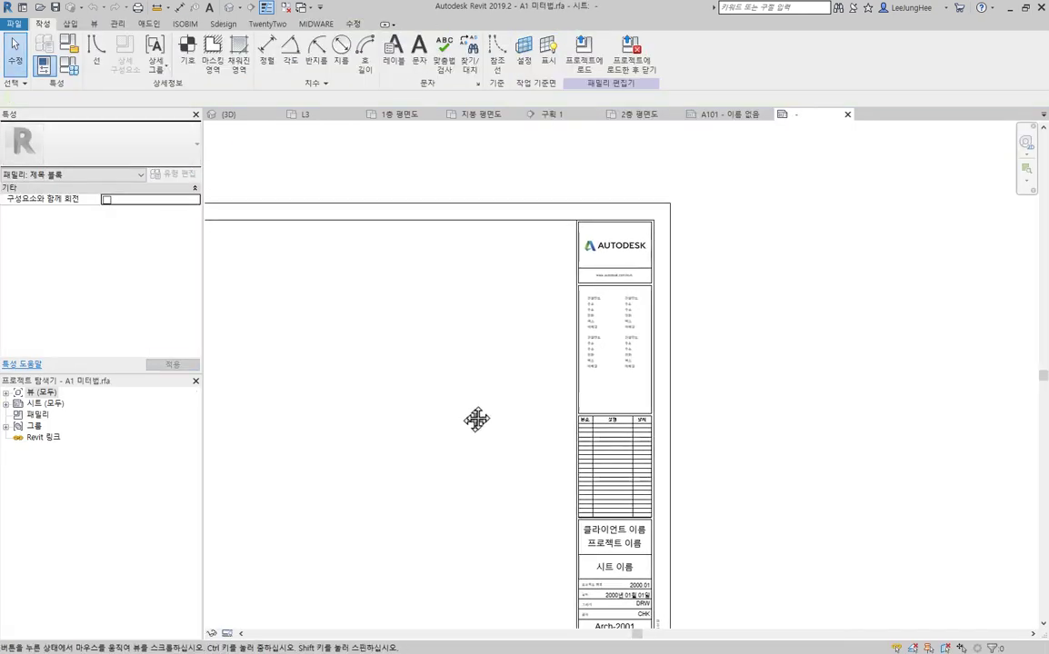
pyautogui.scroll(3, 613, 225)
pyautogui.click(650, 209)
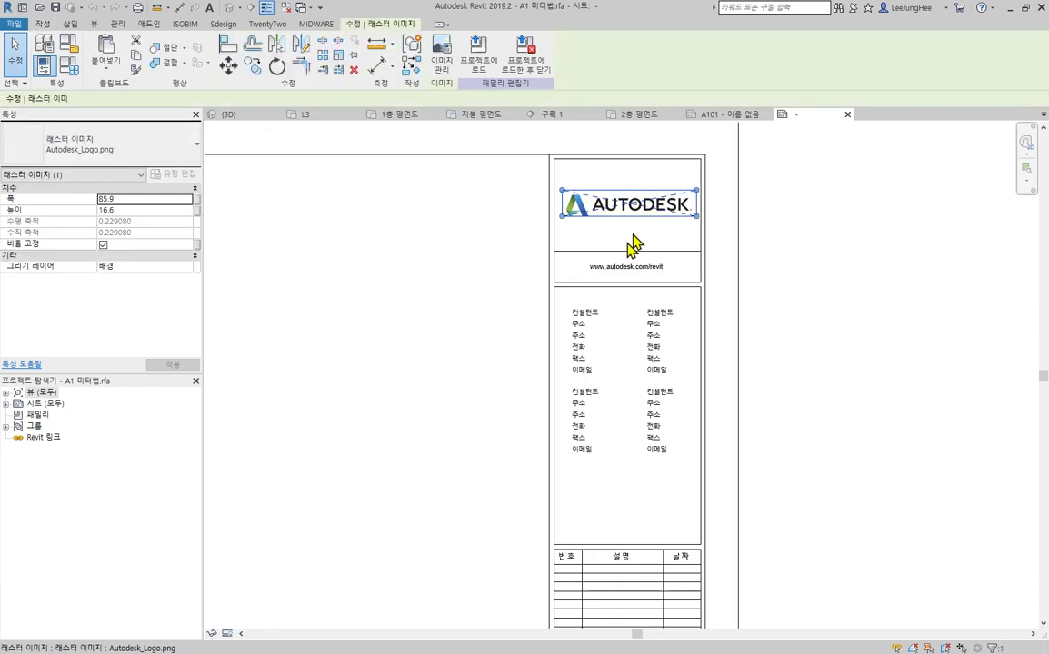
pyautogui.press('Delete')
pyautogui.click(623, 266)
pyautogui.press('Delete')
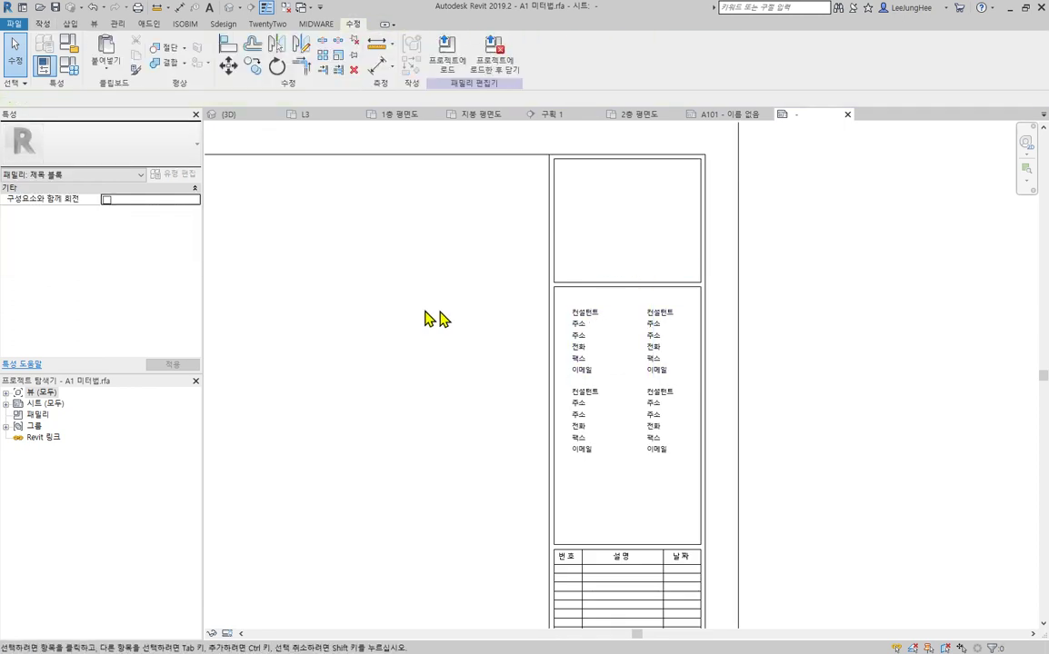
# Step: Delete the consultant contact text blocks and the revision schedule from the title block family
pyautogui.moveTo(451, 282); pyautogui.dragTo(800, 286)
pyautogui.moveTo(425, 502); pyautogui.dragTo(792, 301)
pyautogui.press('Delete')
pyautogui.scroll(-2, 694, 362)
pyautogui.moveTo(706, 420); pyautogui.dragTo(615, 230, button='middle')
pyautogui.click(562, 358)
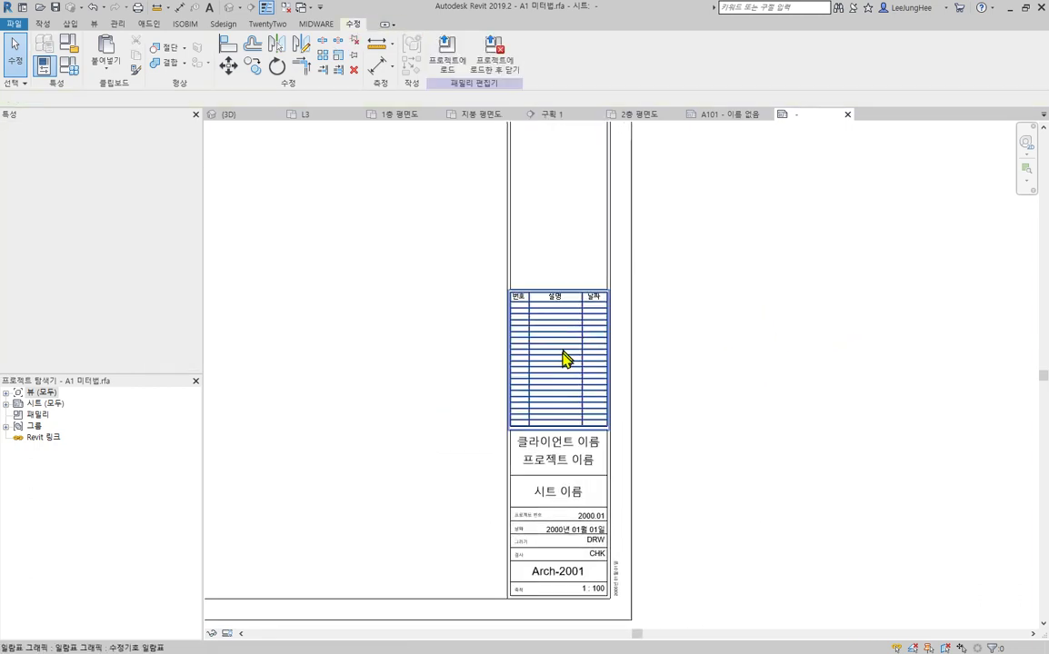
pyautogui.press('Delete')
pyautogui.moveTo(706, 347); pyautogui.dragTo(699, 385, button='middle')
pyautogui.scroll(3, 586, 376)
pyautogui.scroll(-4, 557, 376)
pyautogui.moveTo(599, 377); pyautogui.dragTo(604, 463, button='middle')
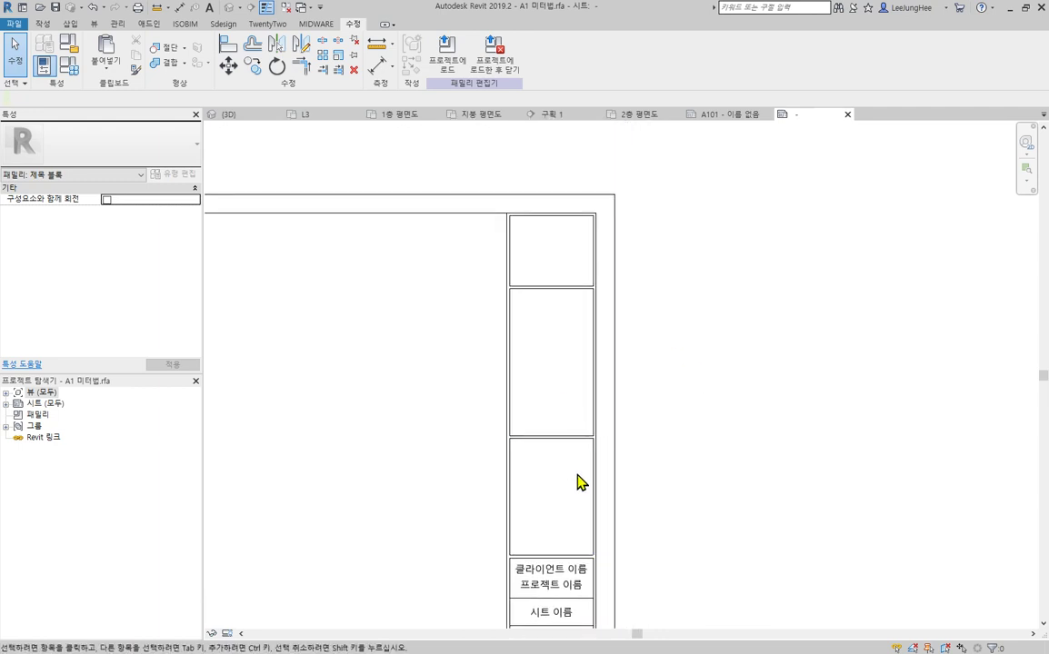
# Step: Delete the inner frame lines of the upper empty boxes in the title block's side strip
pyautogui.moveTo(576, 473); pyautogui.dragTo(543, 229)
pyautogui.press('Delete')
pyautogui.scroll(4, 542, 227)
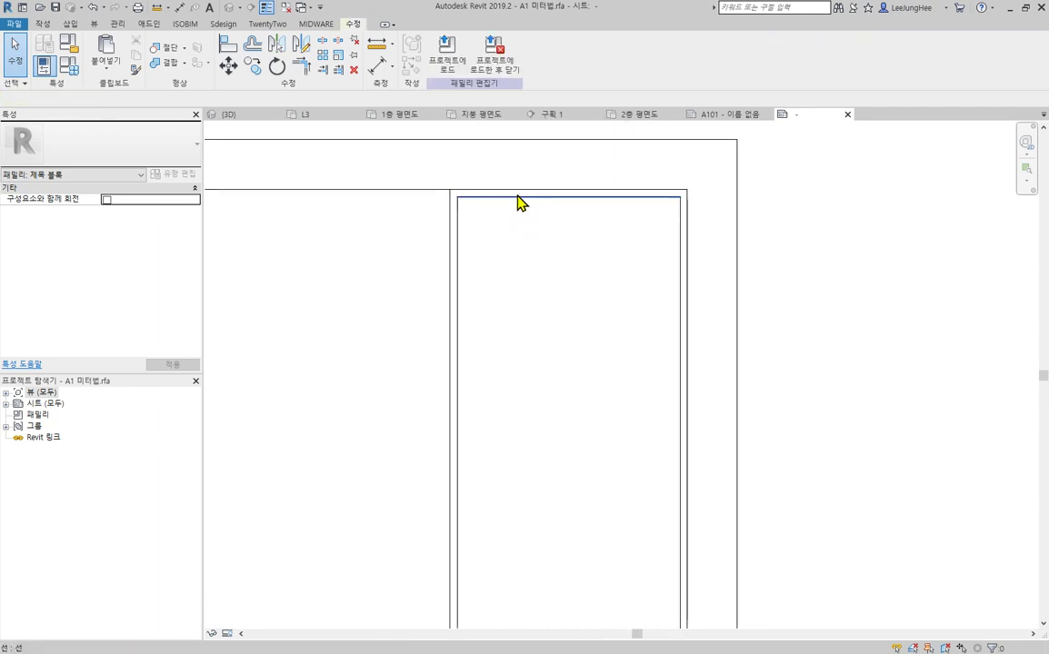
pyautogui.click(680, 253)
pyautogui.press('Delete')
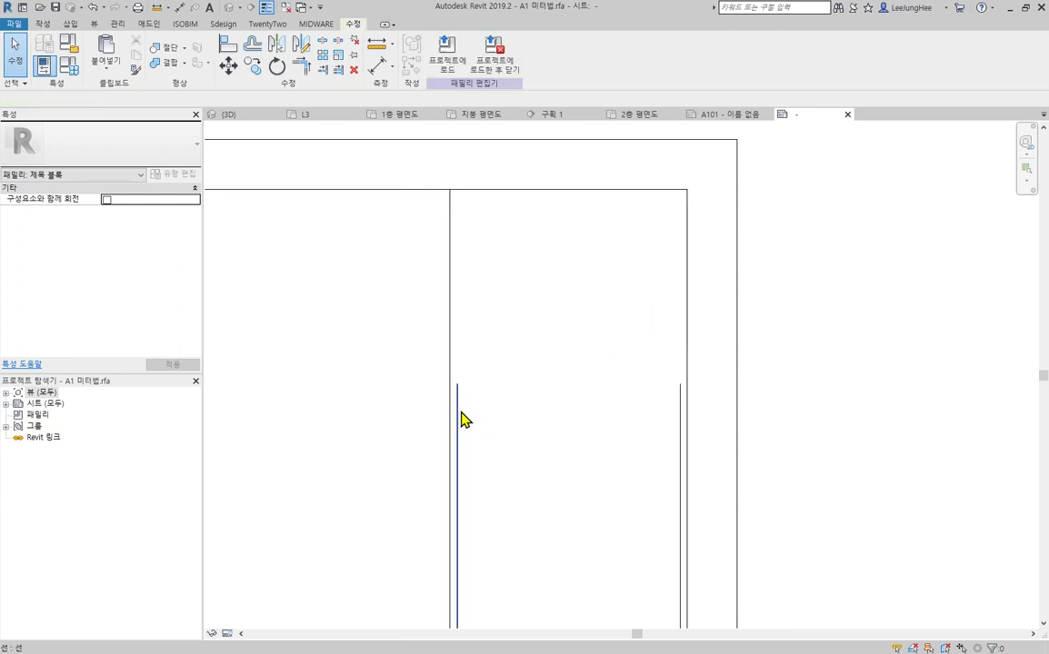
pyautogui.press('Delete')
pyautogui.click(680, 412)
pyautogui.press('Delete')
pyautogui.scroll(-3, 561, 470)
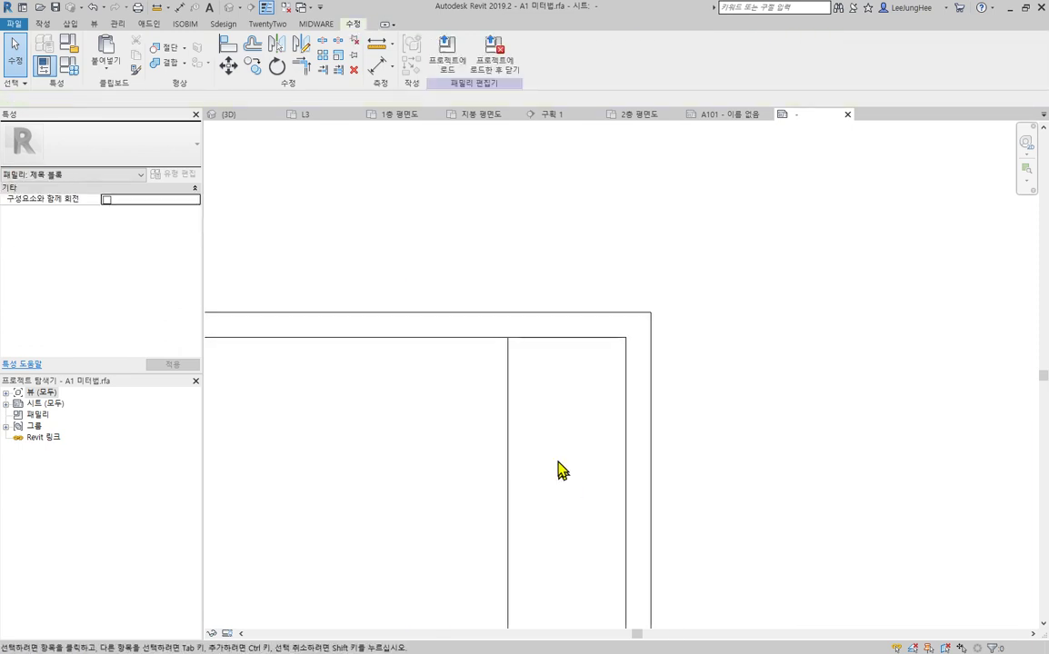
# Step: Delete the remaining bottom and side frame lines of the empty box directly above the client name cell
pyautogui.moveTo(574, 479); pyautogui.dragTo(576, 174, button='middle')
pyautogui.scroll(2, 538, 262)
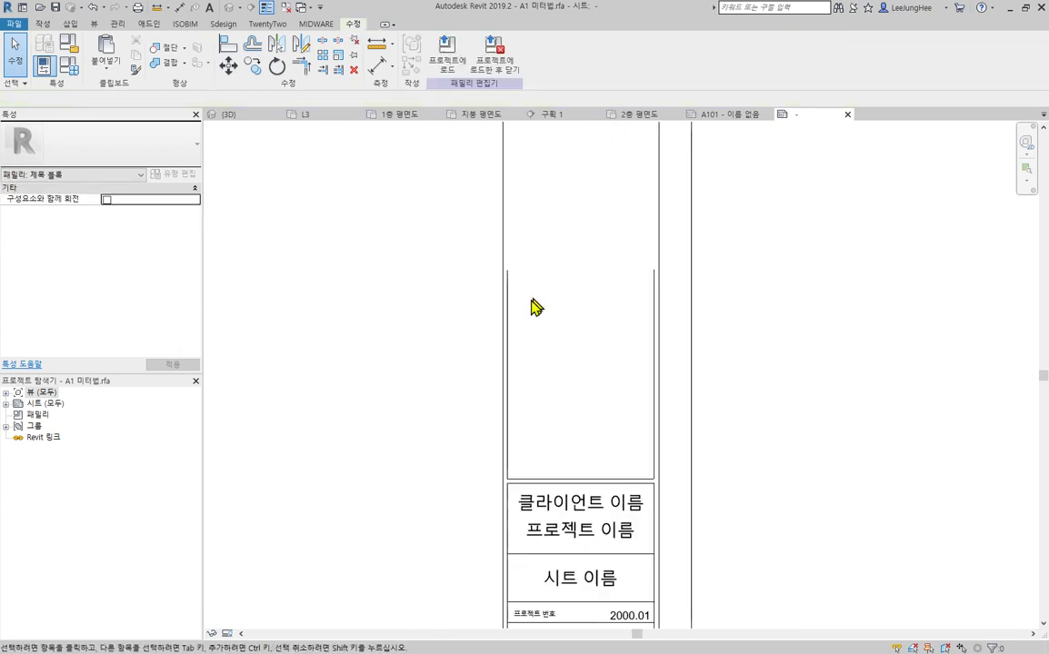
pyautogui.click(568, 480)
pyautogui.press('Delete')
pyautogui.click(508, 411)
pyautogui.press('Delete')
pyautogui.click(654, 394)
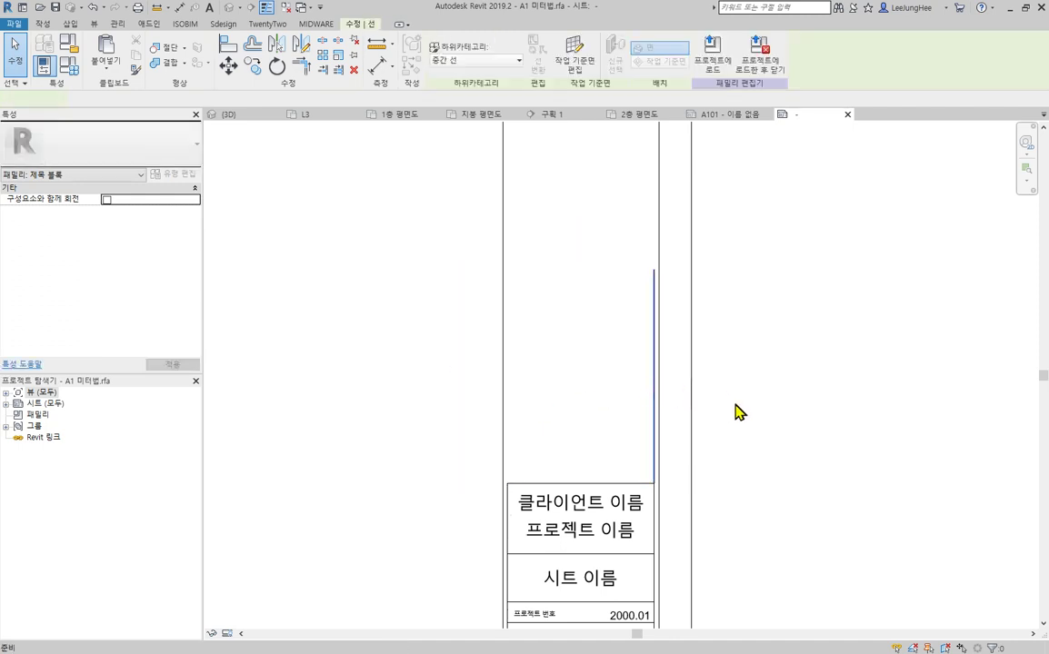
pyautogui.press('Delete')
pyautogui.scroll(-2, 732, 419)
pyautogui.moveTo(723, 428); pyautogui.dragTo(745, 251, button='middle')
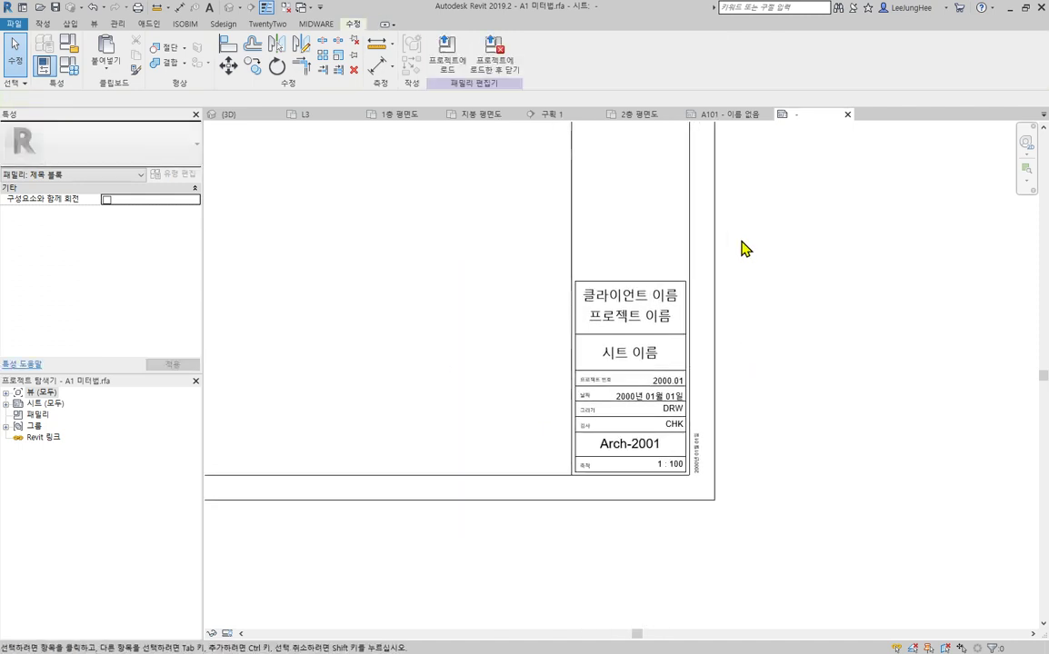
# Step: Reduce the text size of the 8mm label type used by the client name label
pyautogui.scroll(2, 643, 314)
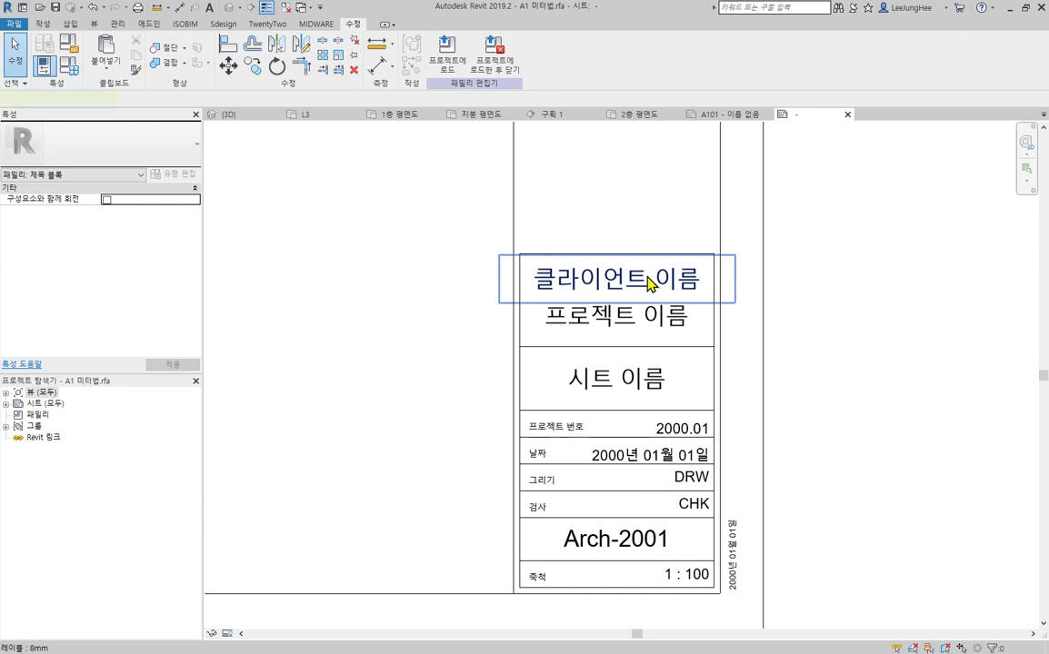
pyautogui.click(649, 283)
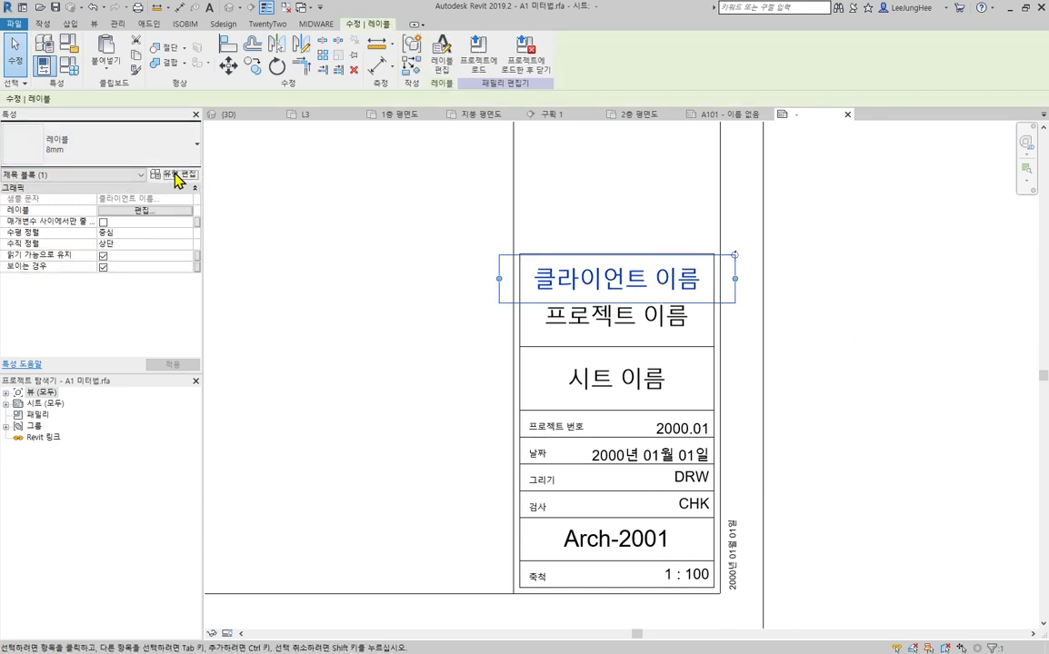
pyautogui.click(175, 175)
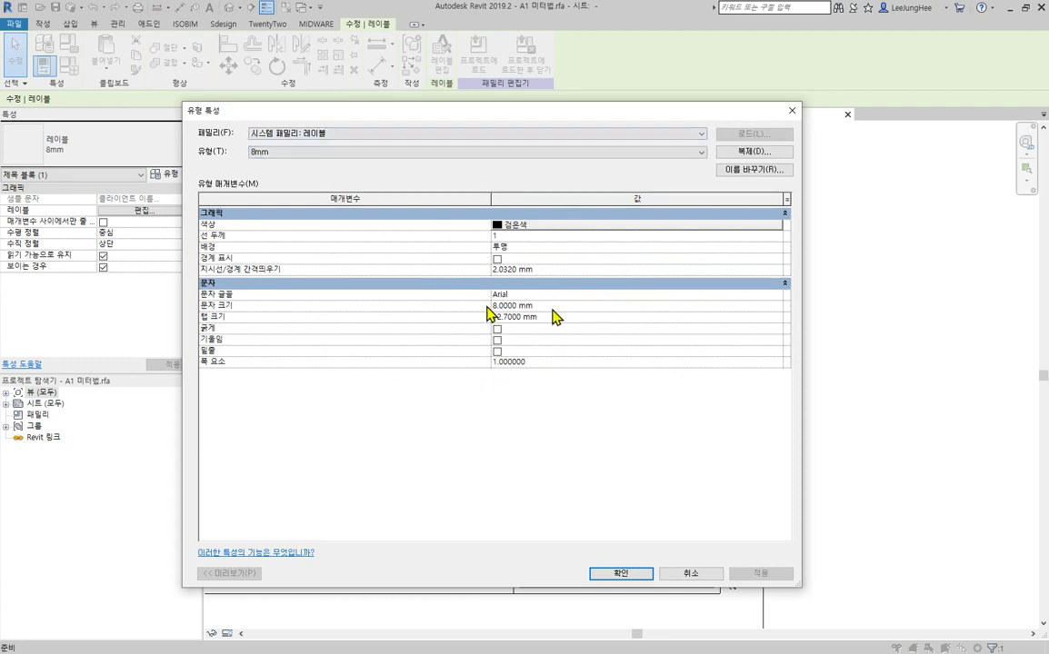
pyautogui.click(612, 306)
pyautogui.click(621, 573)
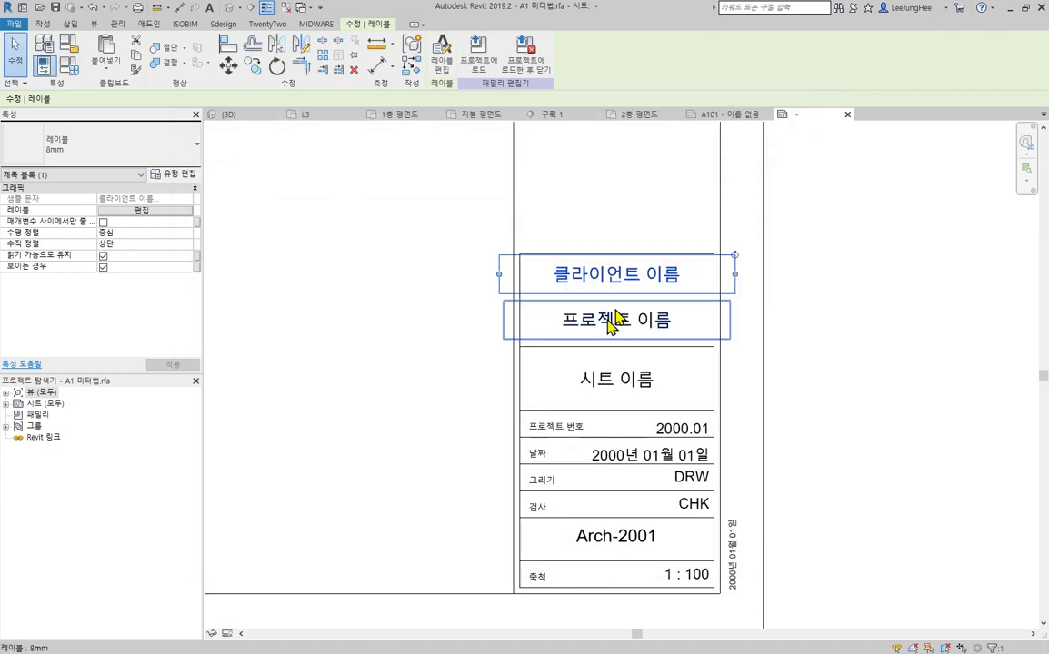
pyautogui.click(838, 356)
# Step: Load the title block family into the project and close it without saving, overwriting the existing version and its parameter values
pyautogui.moveTo(824, 560); pyautogui.dragTo(921, 530, button='middle')
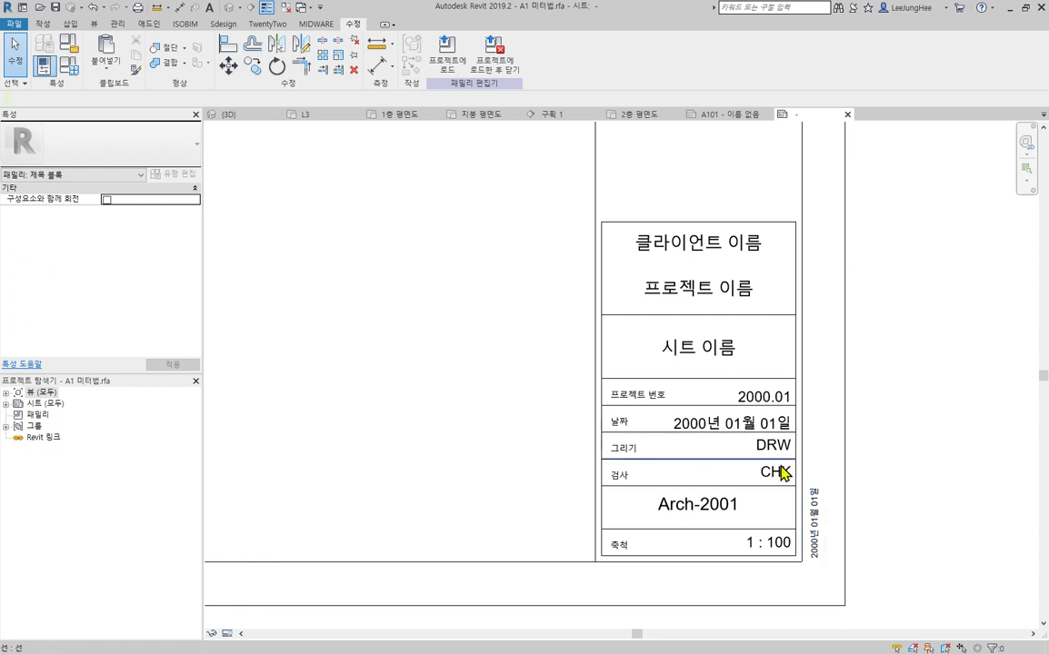
pyautogui.scroll(-5, 781, 473)
pyautogui.moveTo(636, 416); pyautogui.dragTo(723, 471, button='middle')
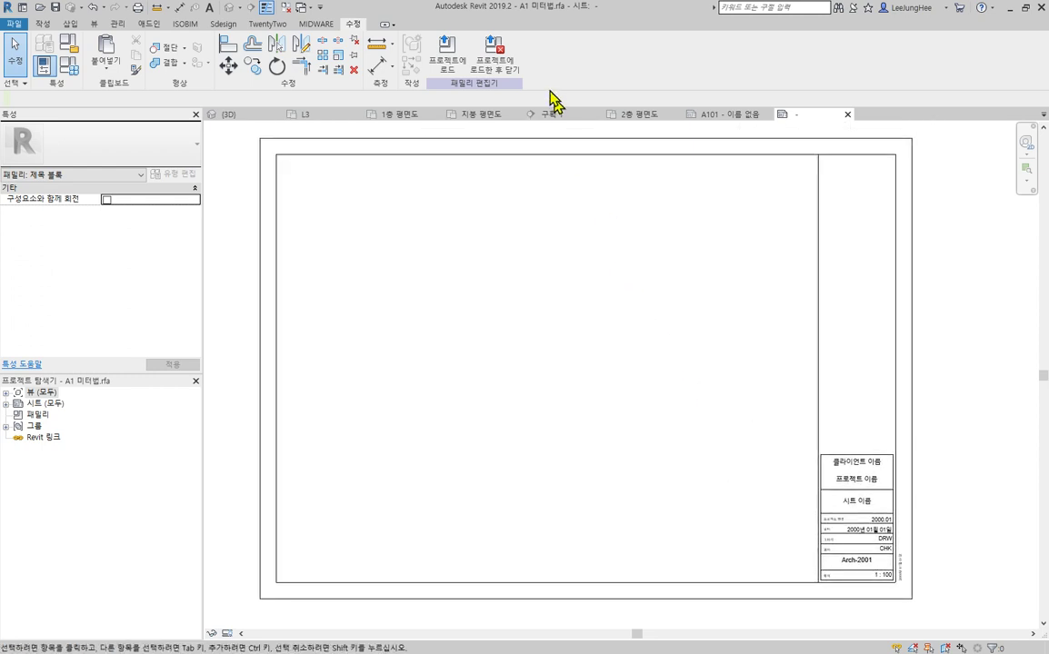
pyautogui.click(497, 66)
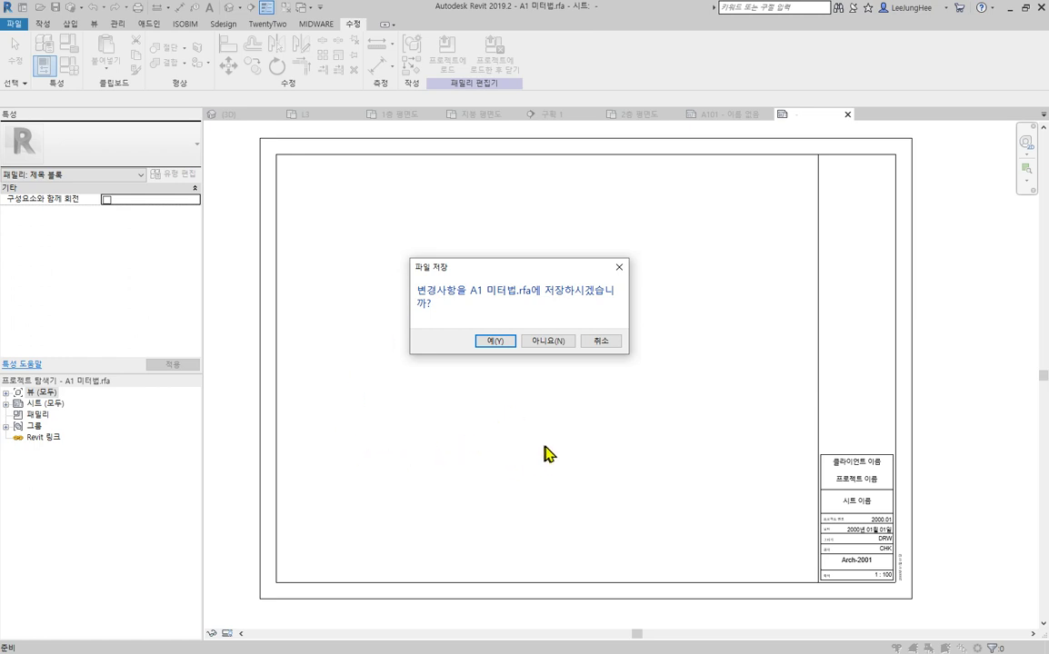
pyautogui.click(547, 341)
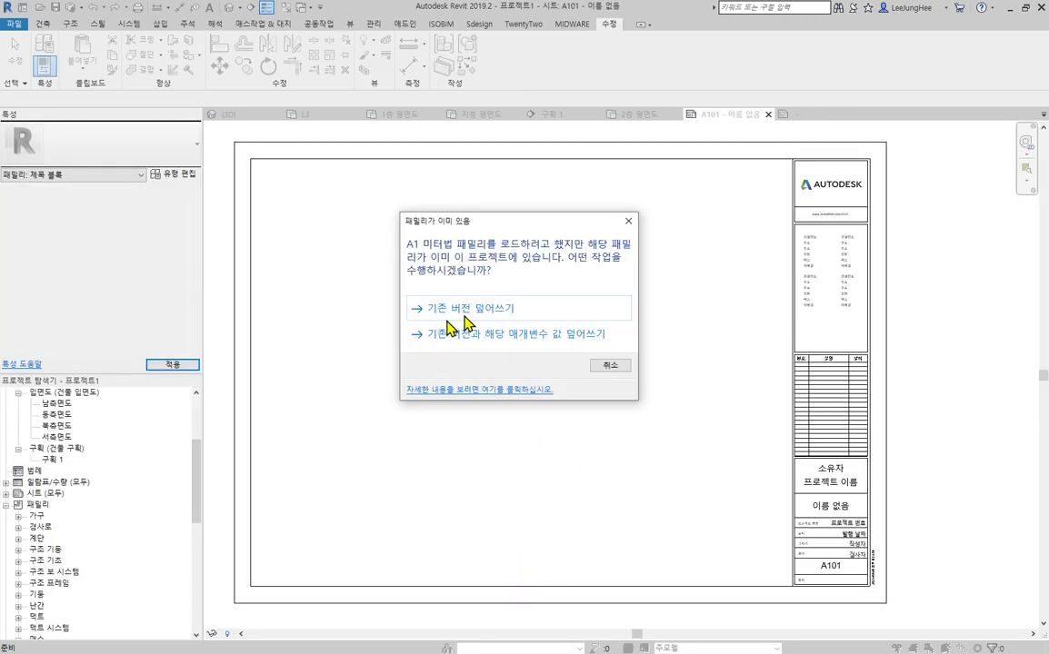
pyautogui.click(496, 337)
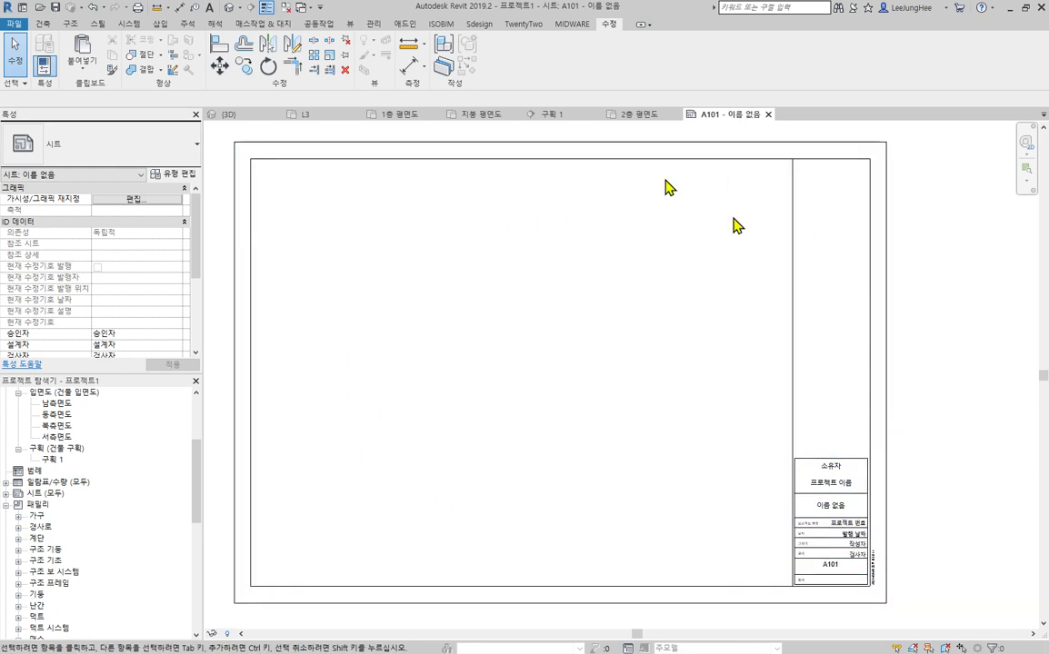
# Step: Place the L3 floor plan in the upper-left area of sheet A101
pyautogui.moveTo(861, 514); pyautogui.dragTo(956, 530, button='middle')
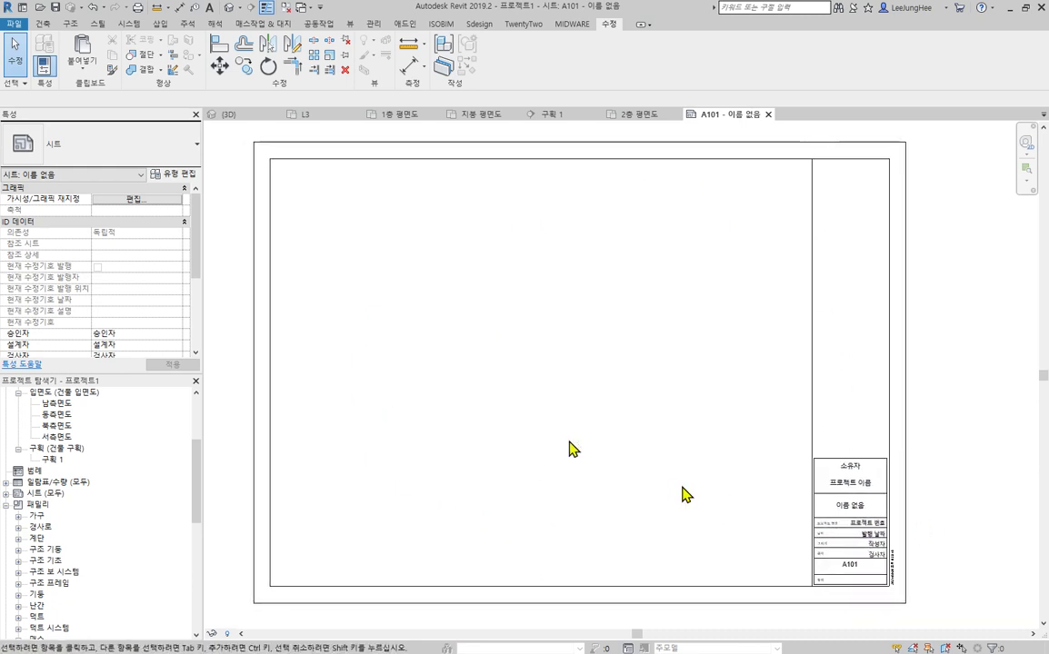
pyautogui.click(197, 463)
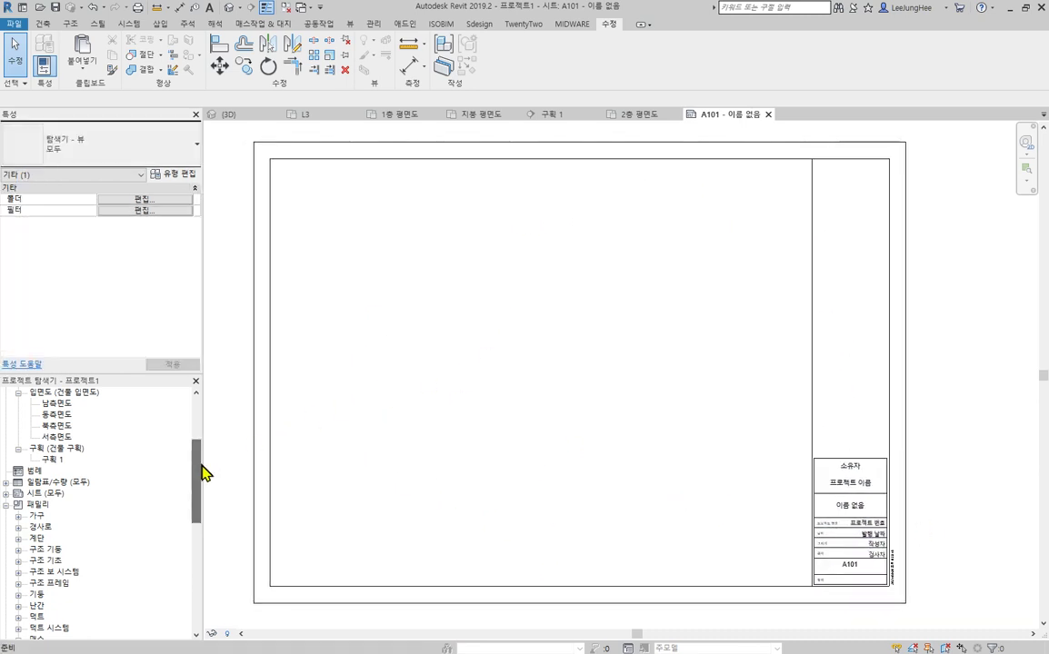
pyautogui.scroll(4, 198, 454)
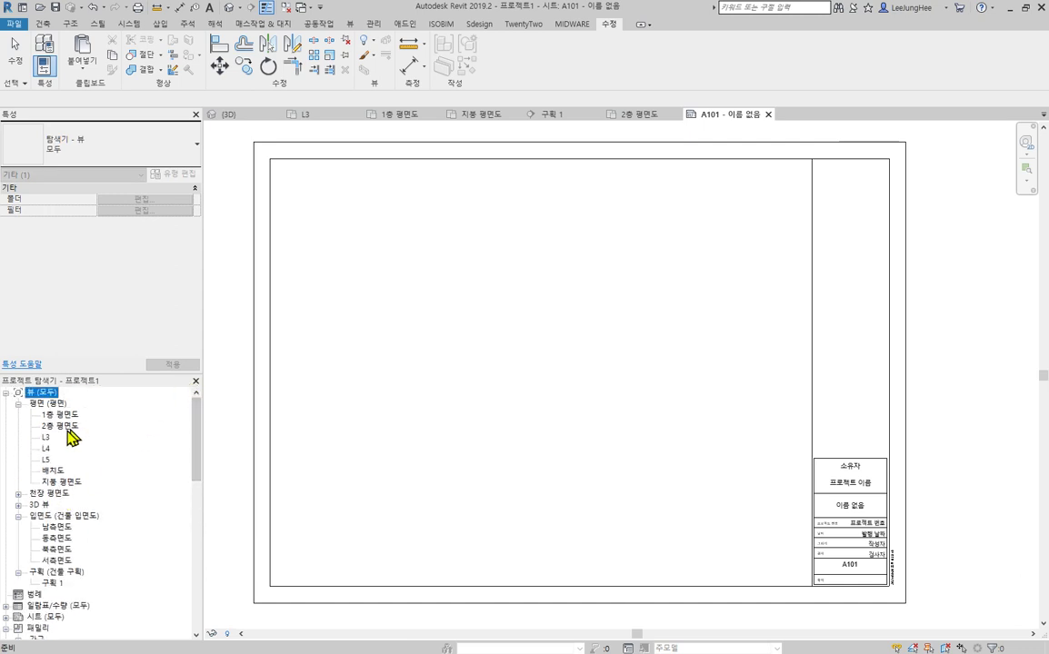
pyautogui.moveTo(45, 437); pyautogui.dragTo(403, 306)
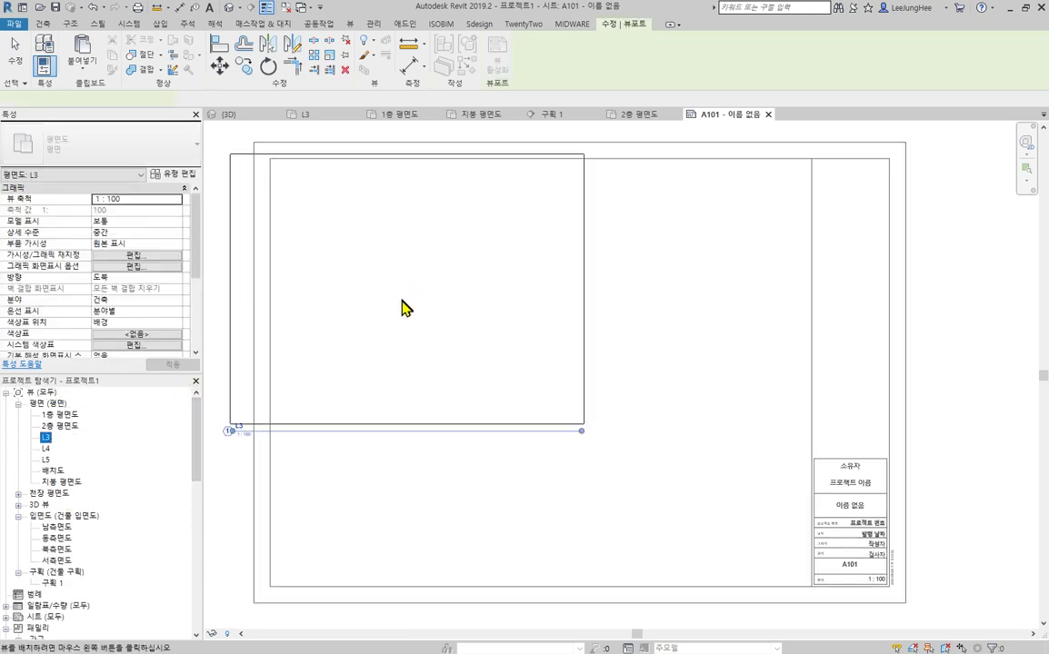
pyautogui.click(445, 298)
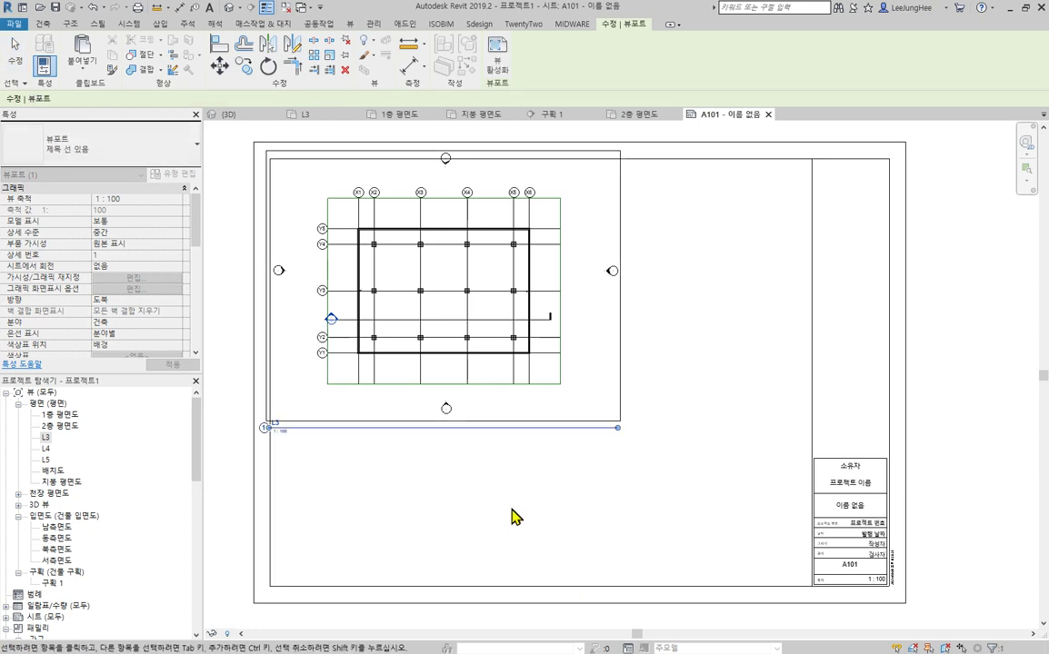
# Step: Place the 남측면도 elevation in the lower-right area of the sheet, beside the title block
pyautogui.moveTo(524, 540); pyautogui.dragTo(582, 538, button='middle')
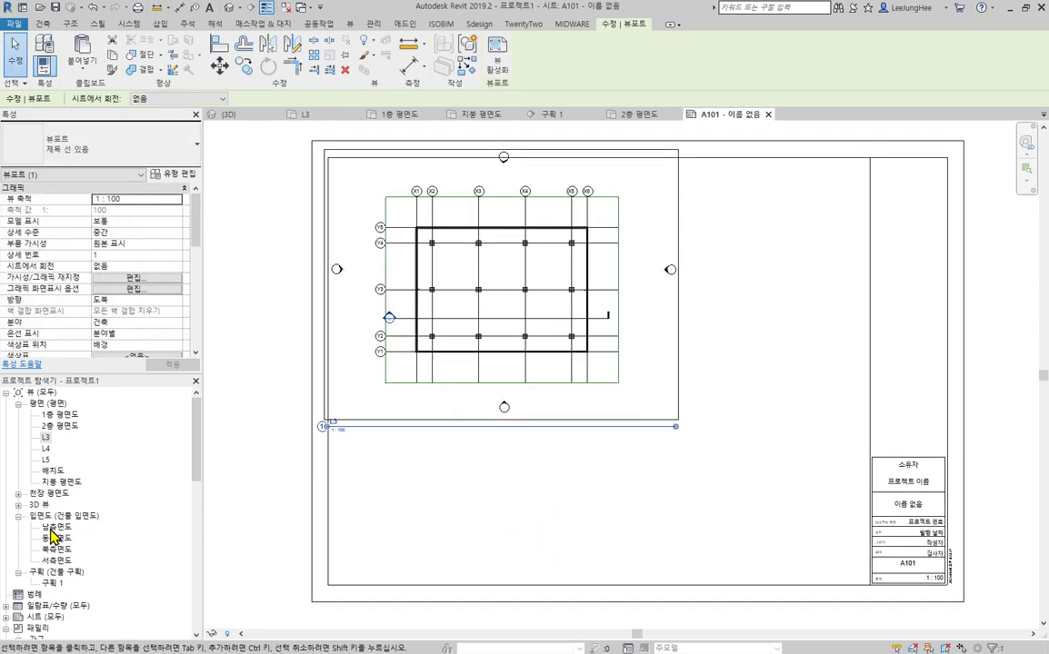
pyautogui.moveTo(53, 527); pyautogui.dragTo(208, 515)
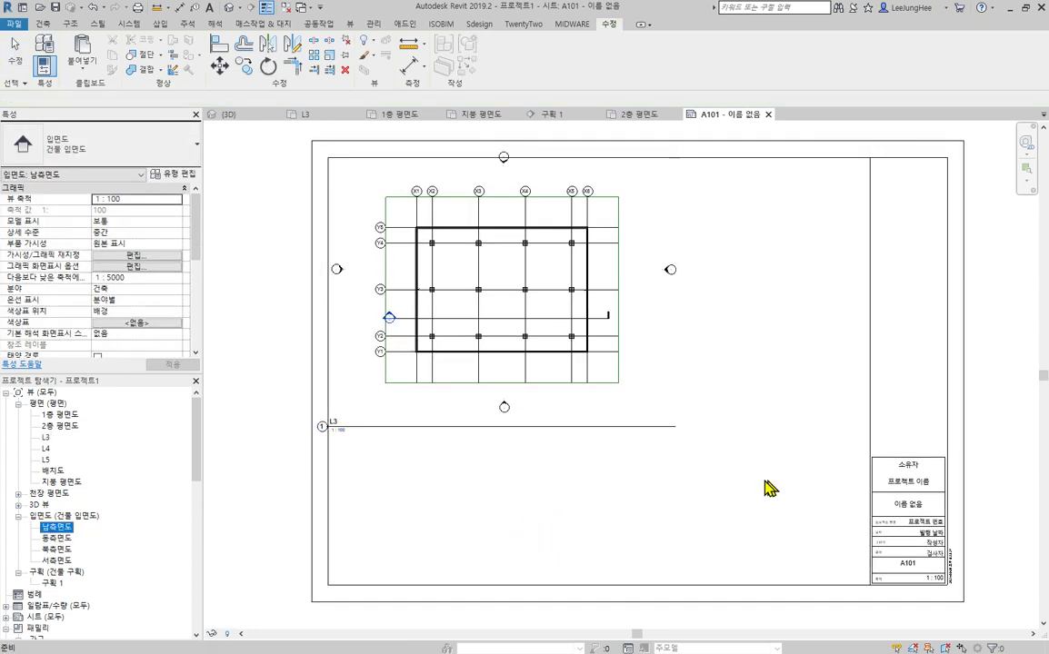
pyautogui.moveTo(770, 487); pyautogui.dragTo(737, 493)
pyautogui.click(737, 493)
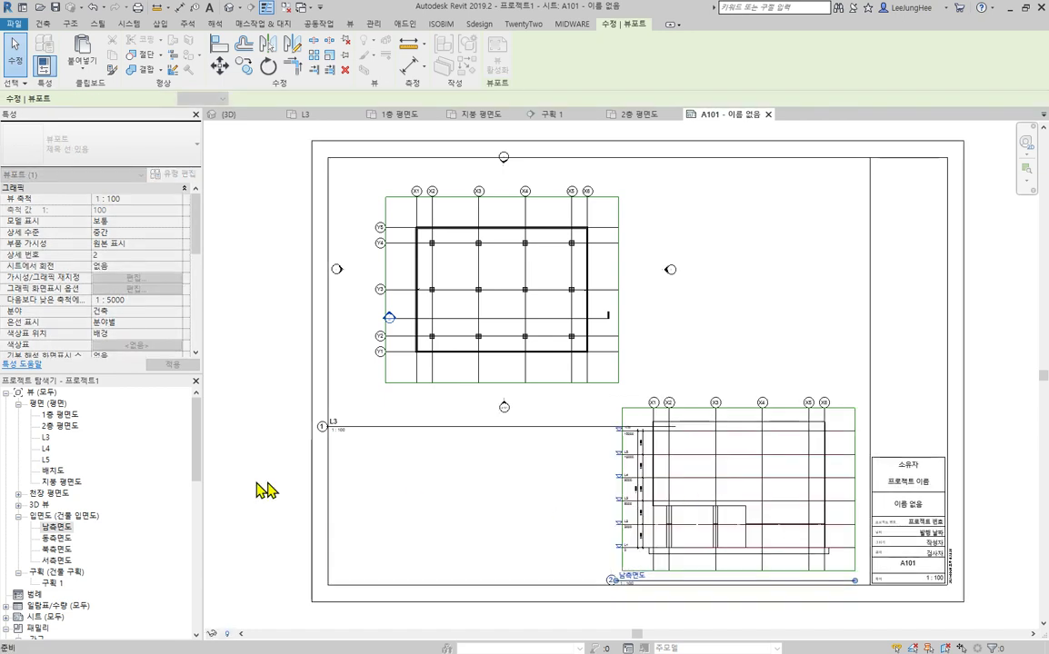
# Step: Place the 구획 1 section on the sheet below the L3 plan, aligned with the plan and the elevation
pyautogui.click(52, 583)
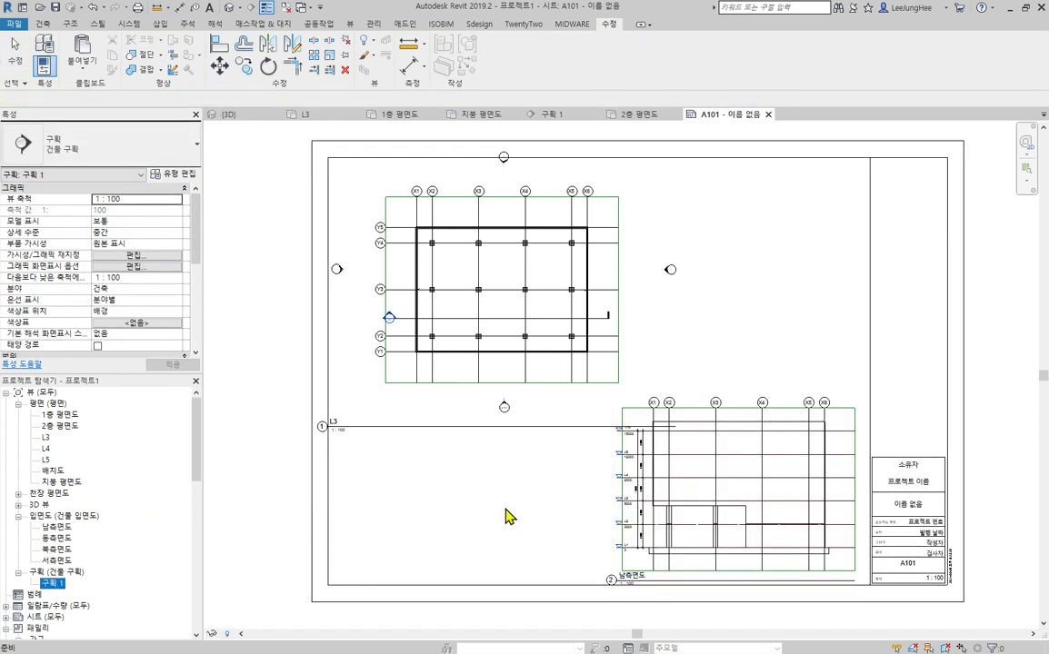
pyautogui.moveTo(509, 516); pyautogui.dragTo(504, 505)
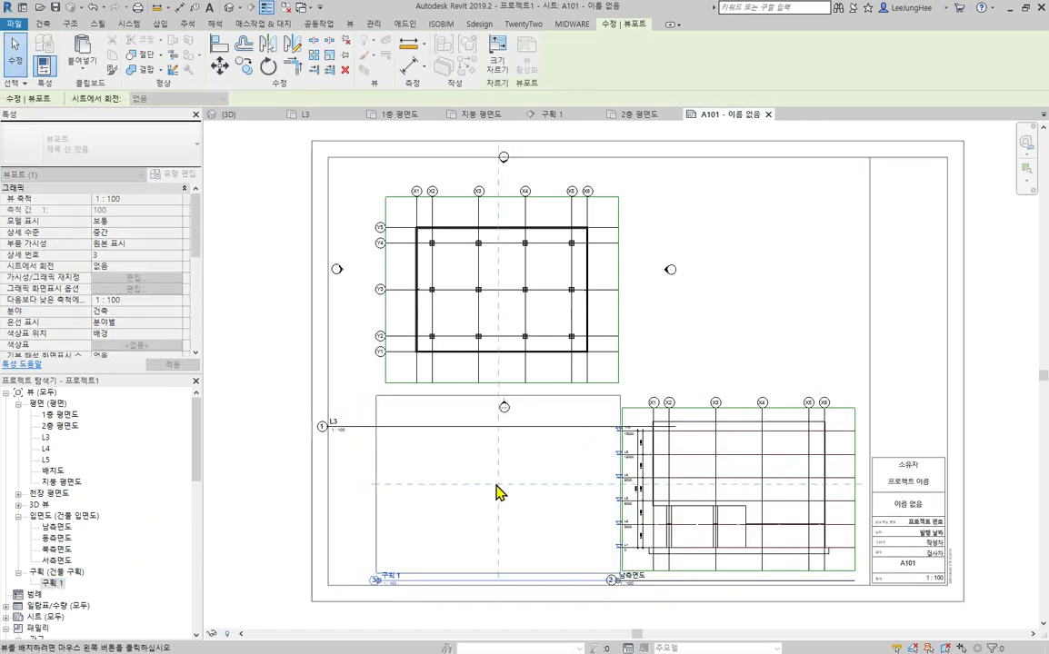
pyautogui.click(498, 491)
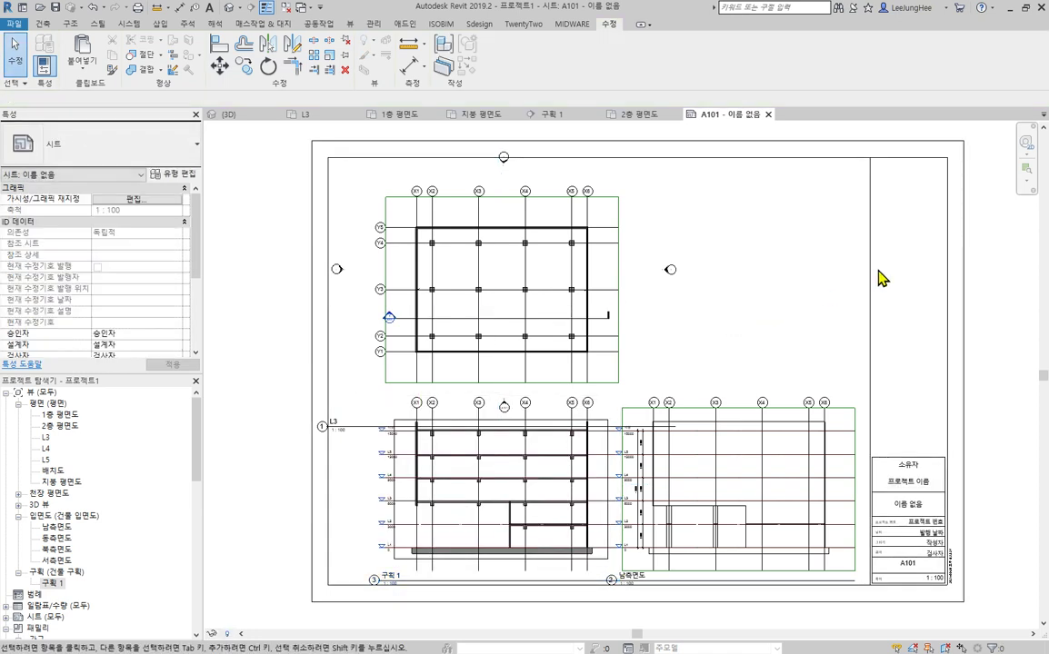
pyautogui.click(490, 535)
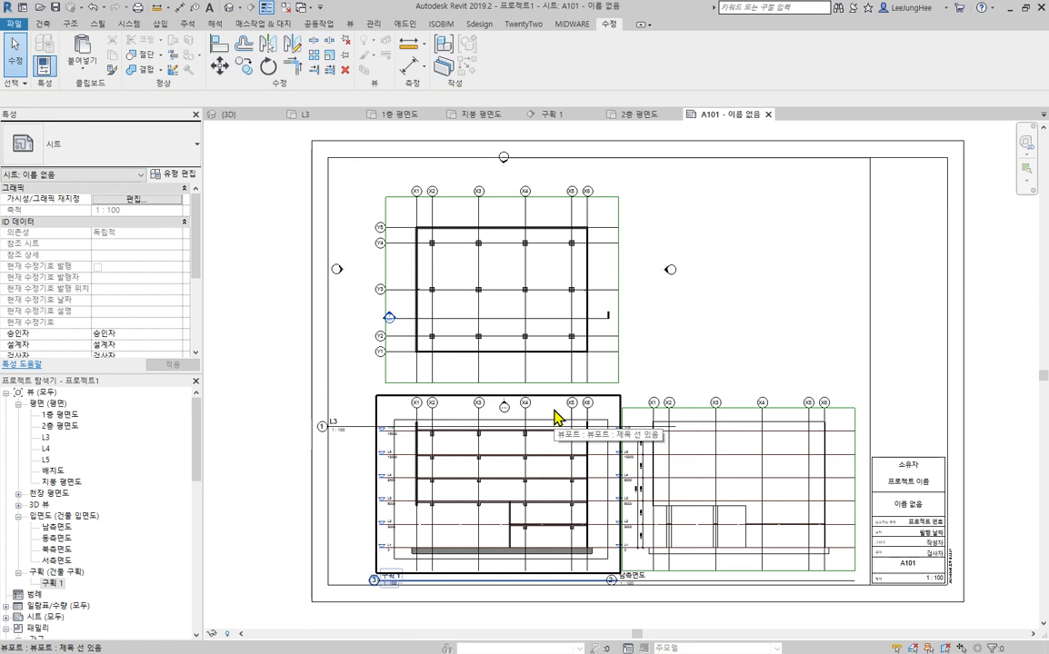
pyautogui.press('Escape')
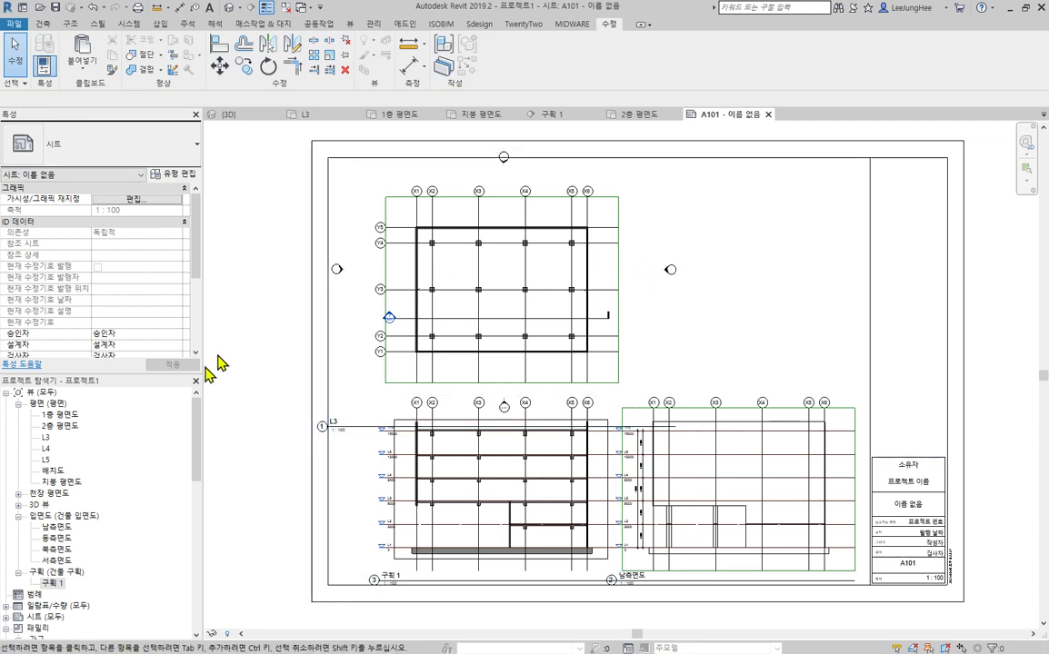
# Step: Open the L3 floor plan view and show its crop region
pyautogui.doubleClick(46, 437)
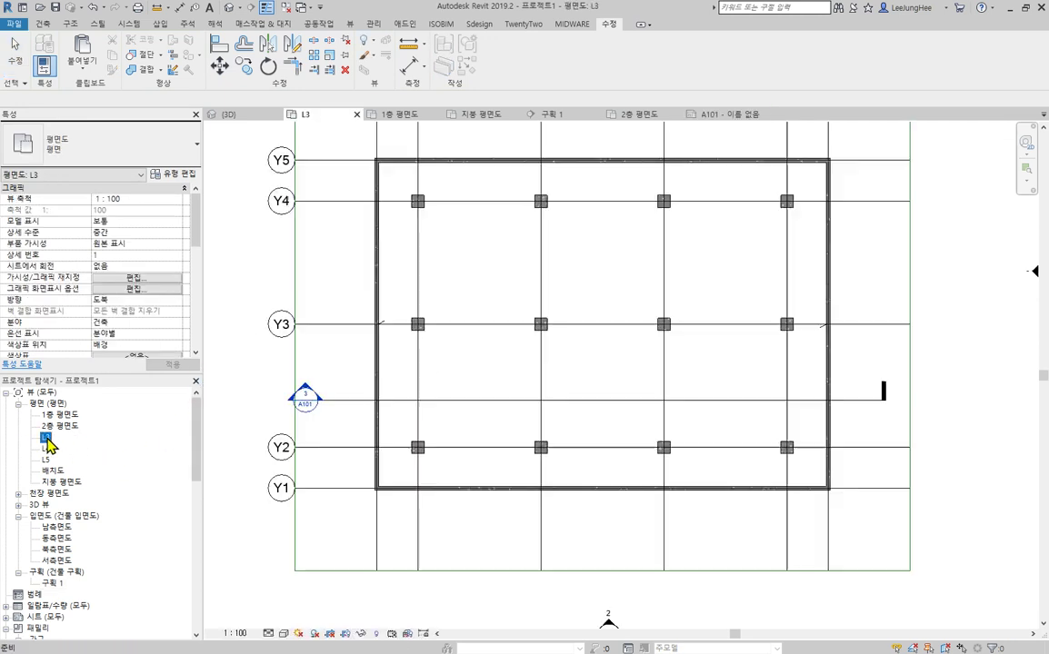
pyautogui.scroll(-2, 563, 289)
pyautogui.moveTo(596, 283); pyautogui.dragTo(604, 398, button='middle')
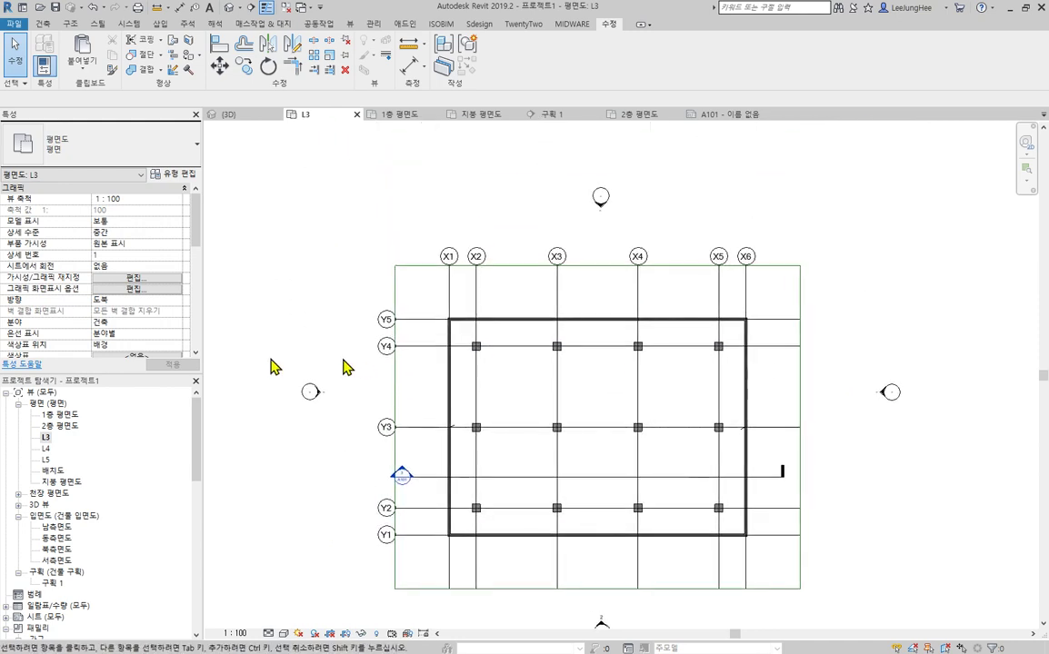
pyautogui.moveTo(250, 375); pyautogui.dragTo(283, 415, button='middle')
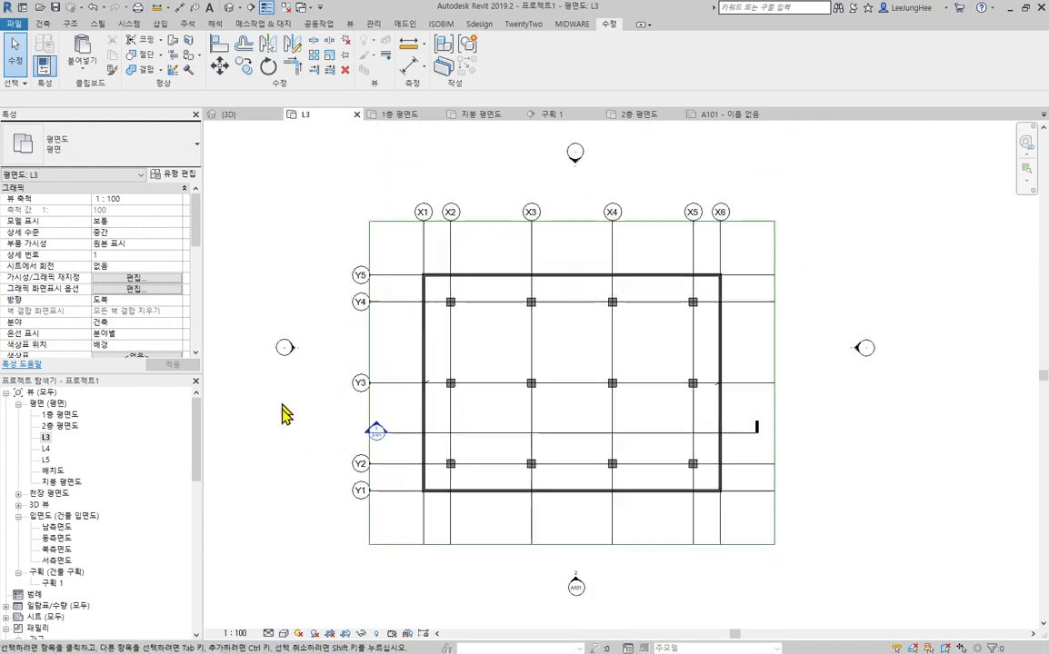
pyautogui.click(348, 639)
pyautogui.scroll(-3, 288, 445)
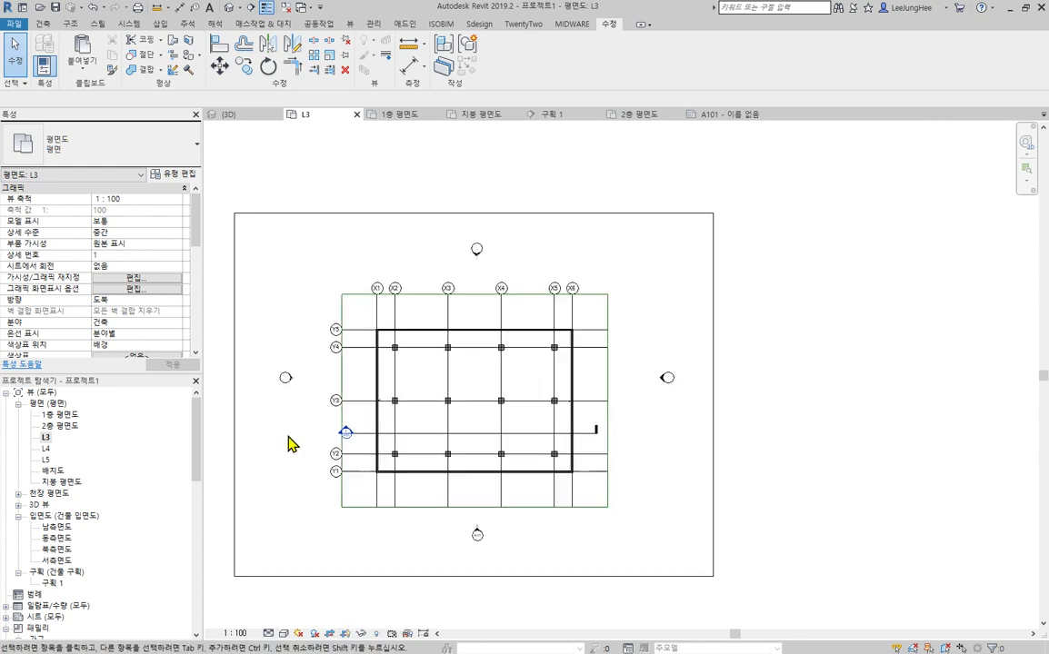
# Step: Pull the left edge of the L3 crop region inward, past the west elevation marker
pyautogui.click(243, 451)
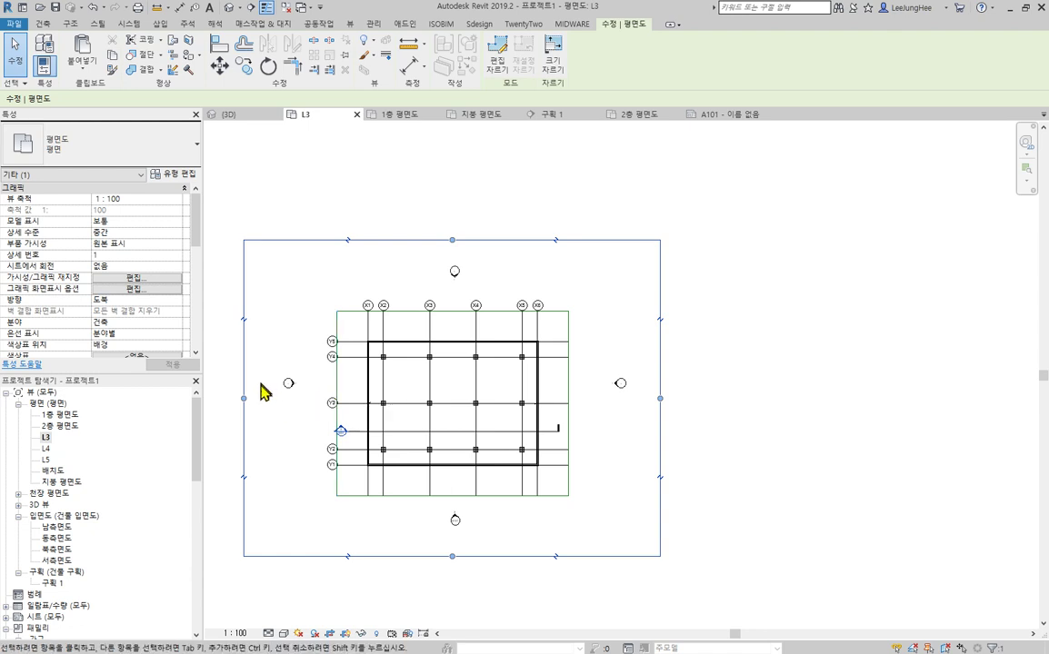
pyautogui.moveTo(245, 399); pyautogui.dragTo(312, 277)
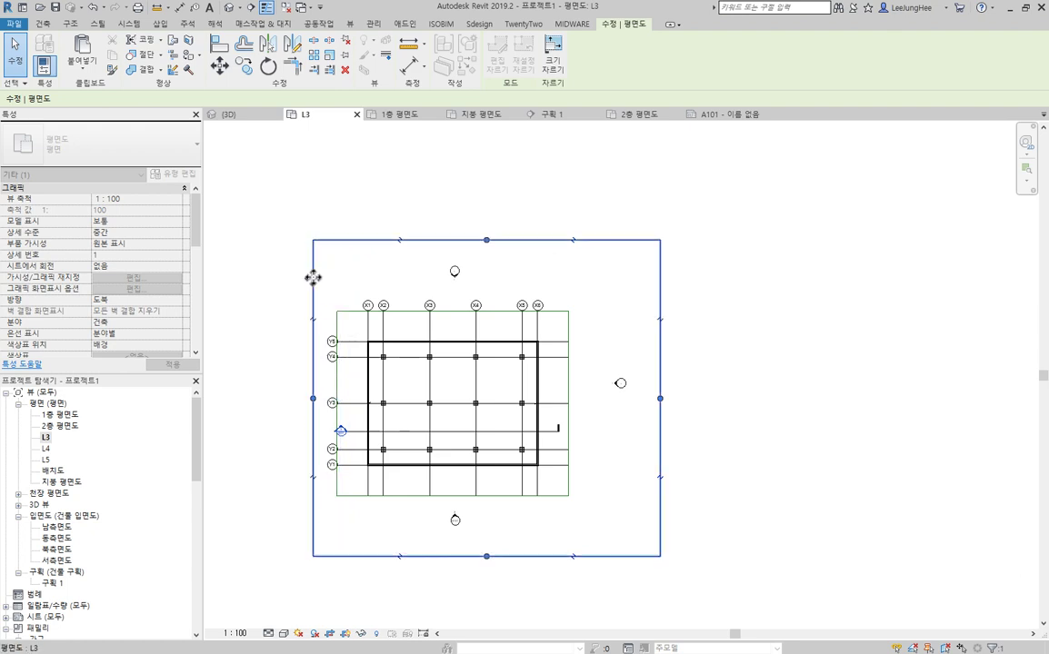
pyautogui.click(292, 258)
# Step: Edit the L3 crop sketch and align its upper and right edges with the green boundary rectangle around the grids
pyautogui.click(325, 240)
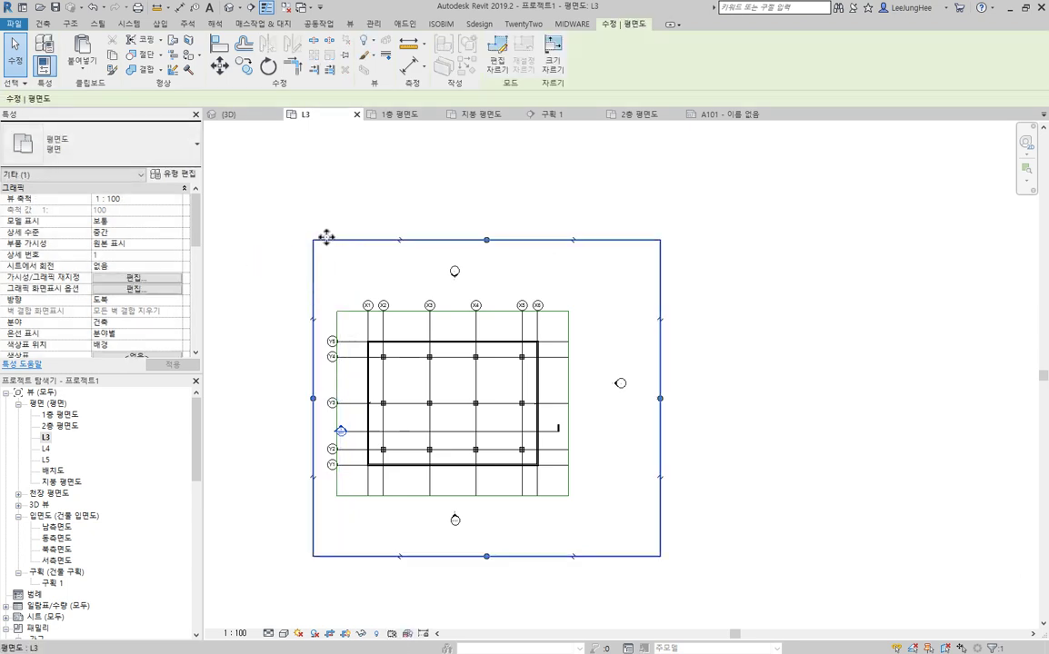
pyautogui.click(498, 63)
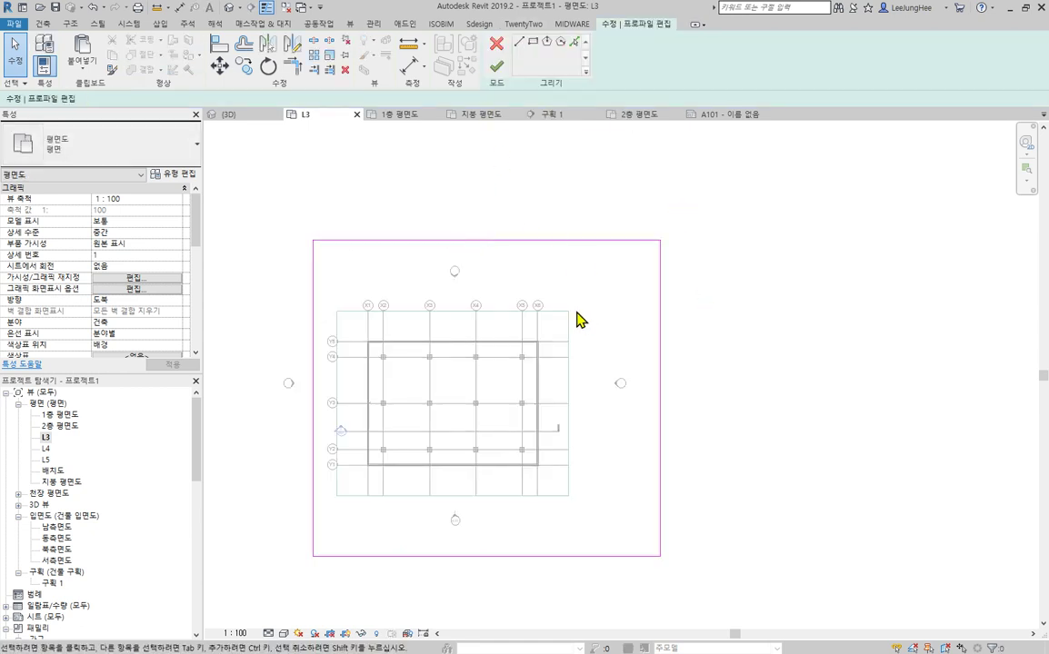
pyautogui.press('a')
pyautogui.press('l')
pyautogui.click(461, 312)
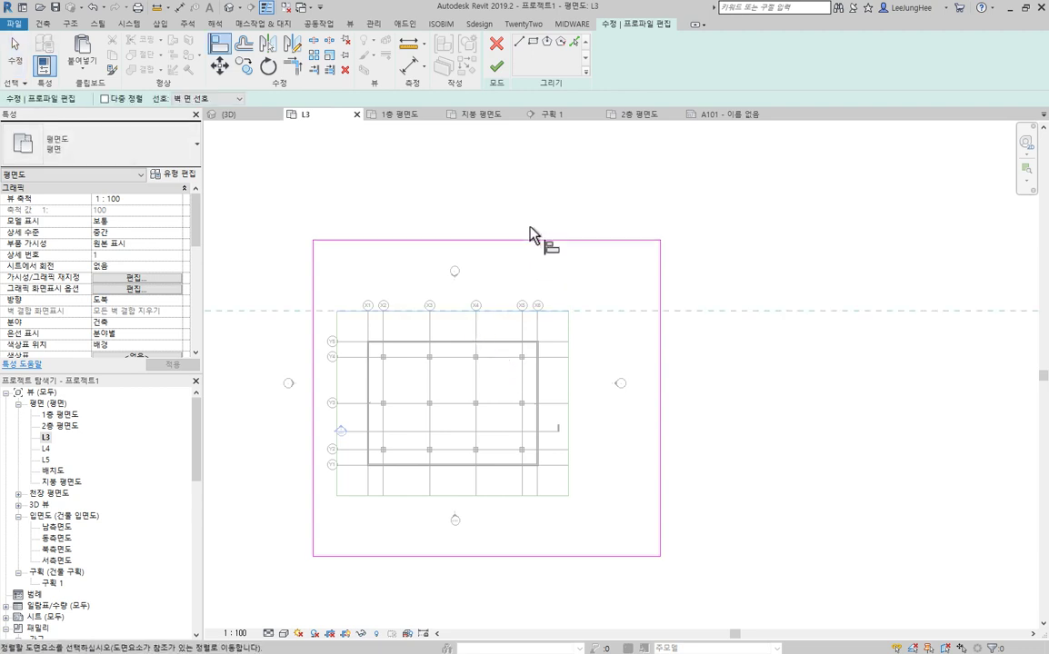
pyautogui.click(533, 241)
pyautogui.click(568, 336)
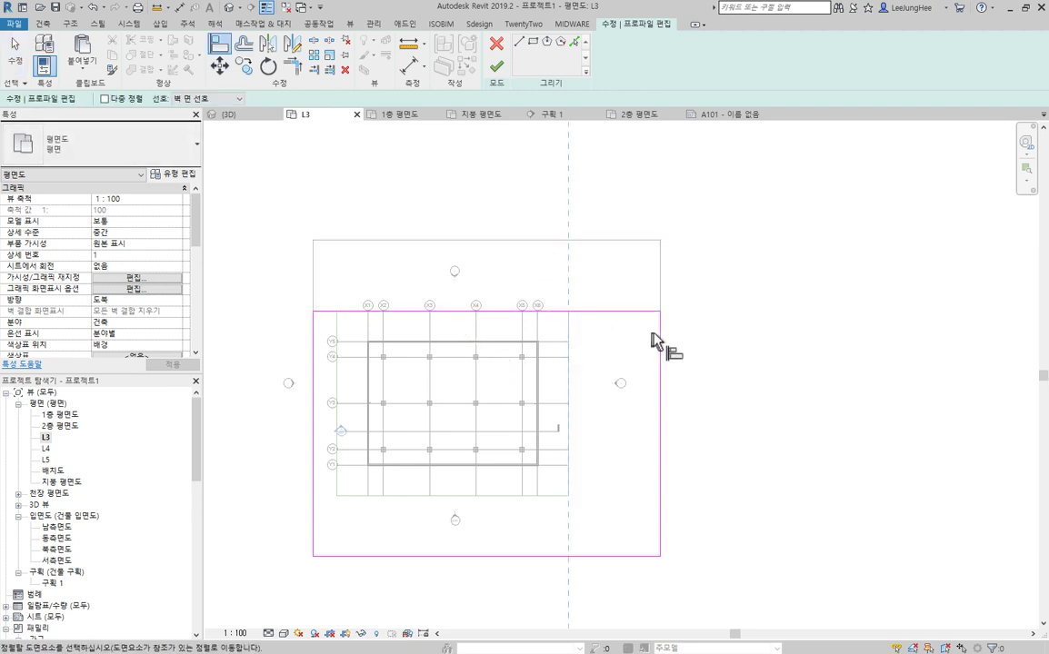
pyautogui.click(660, 339)
# Step: Align the crop sketch's lower and left edges with the green boundary rectangle and finish the crop edit
pyautogui.click(553, 495)
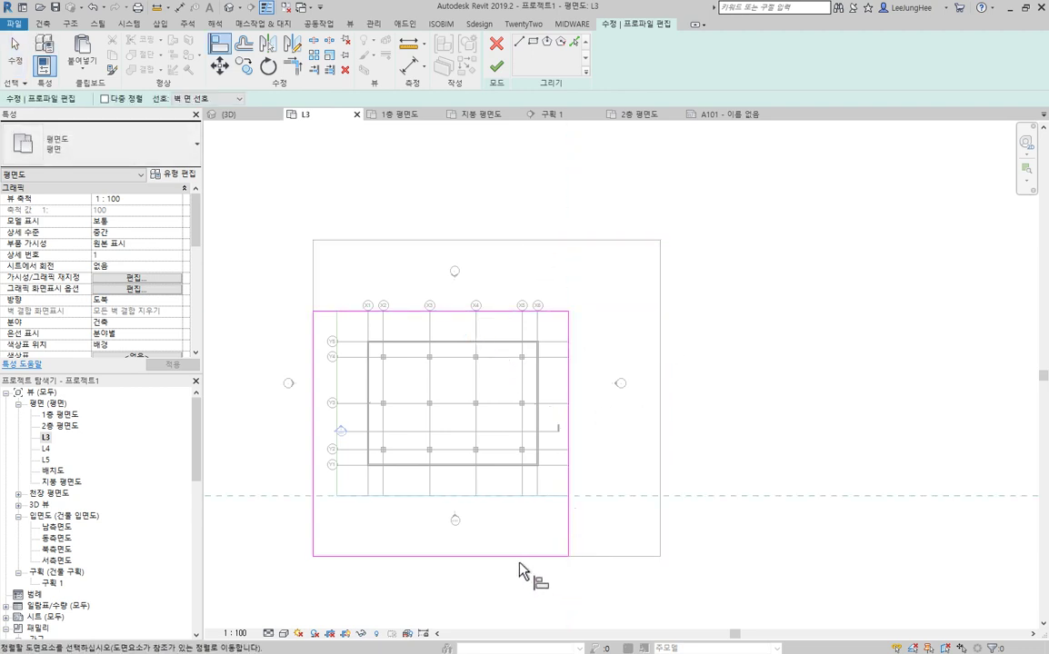
pyautogui.click(522, 556)
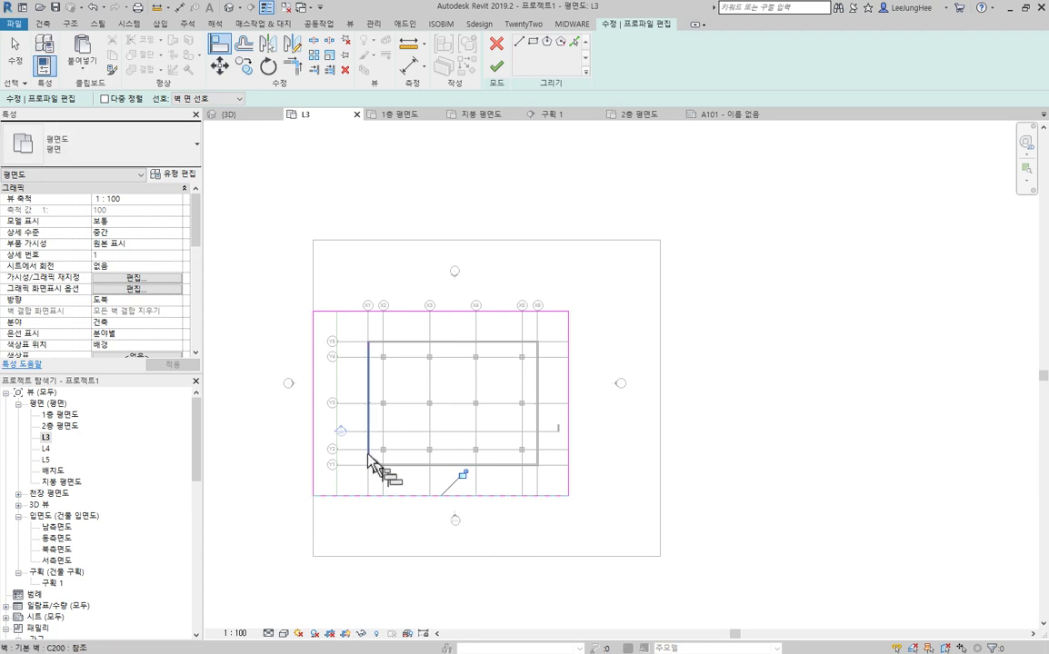
pyautogui.click(334, 385)
pyautogui.click(315, 395)
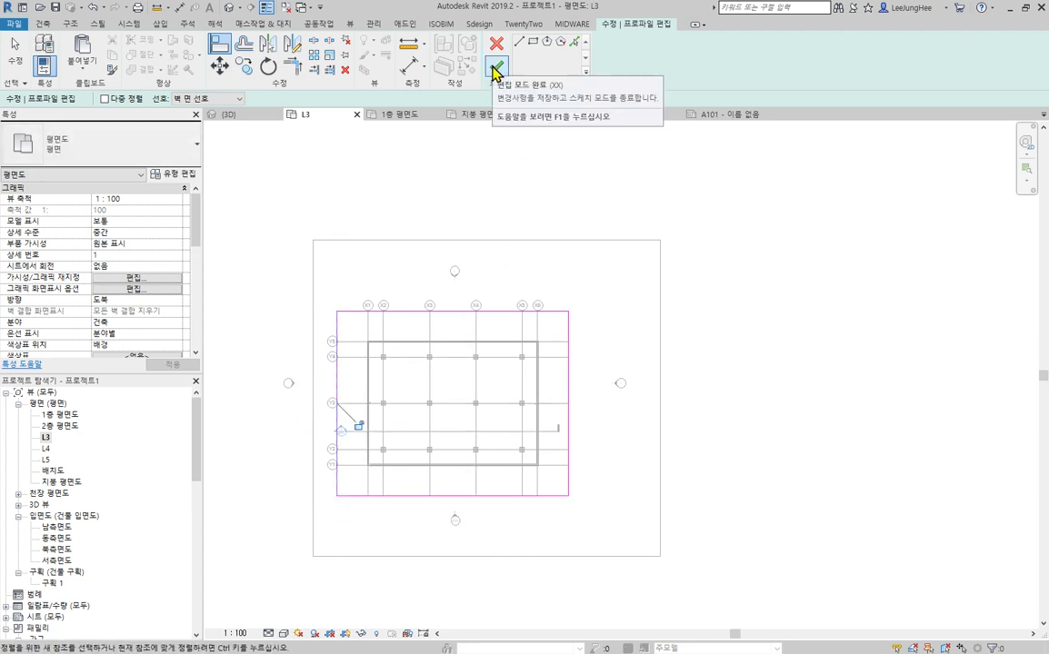
pyautogui.click(496, 67)
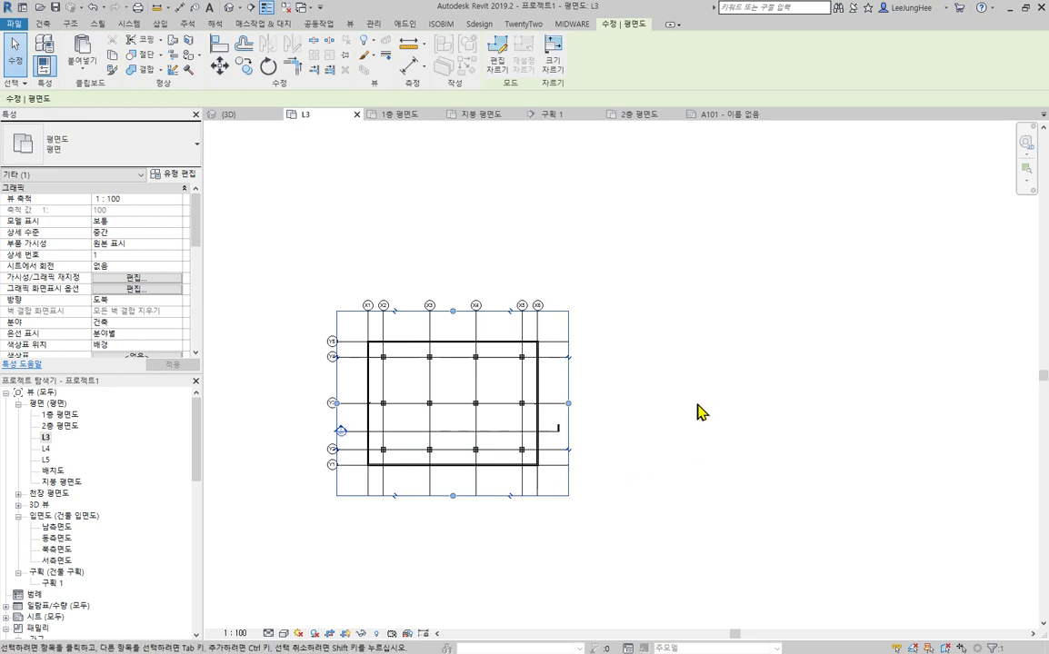
pyautogui.moveTo(699, 412); pyautogui.dragTo(770, 394, button='middle')
pyautogui.scroll(2, 770, 395)
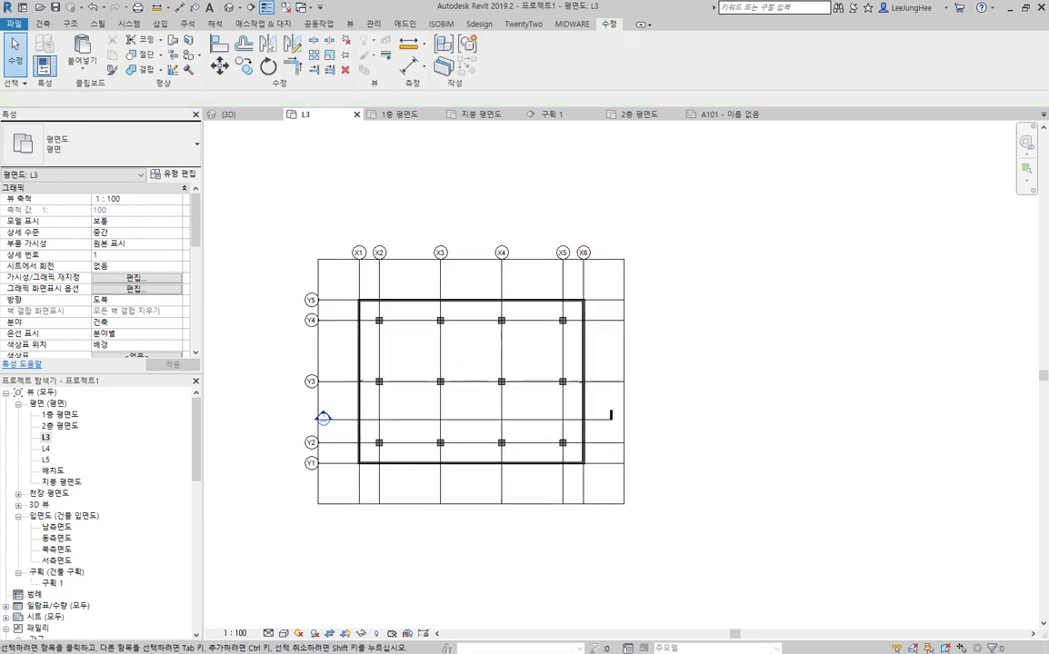
pyautogui.click(336, 636)
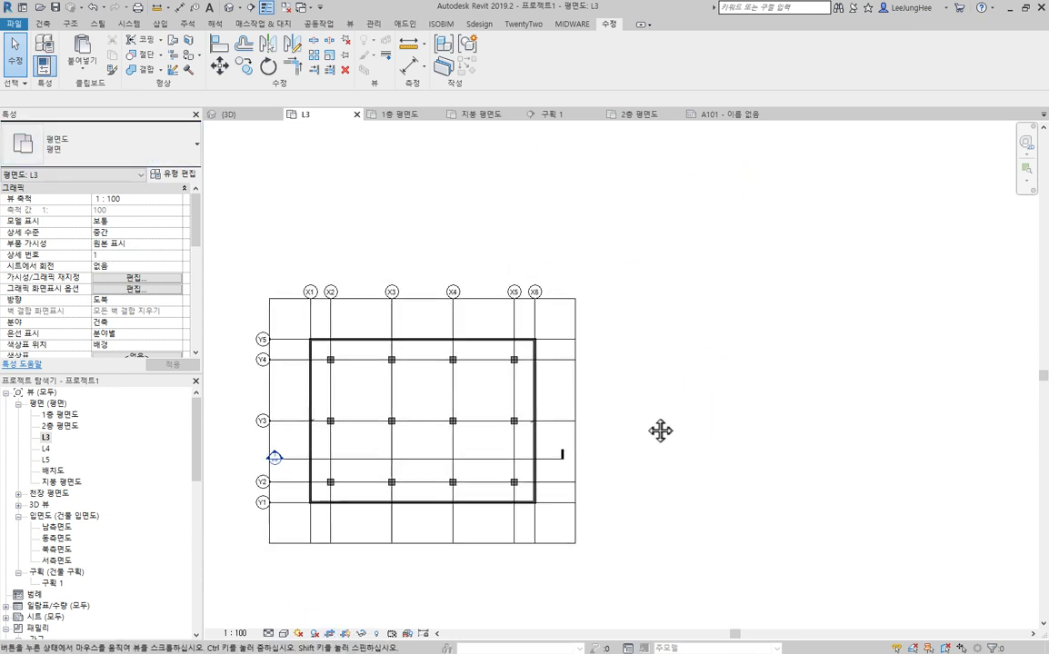
# Step: On sheet A101, move the L3 viewport so its plan boundary's upper-left corner meets the sheet's inner frame corner
pyautogui.click(736, 115)
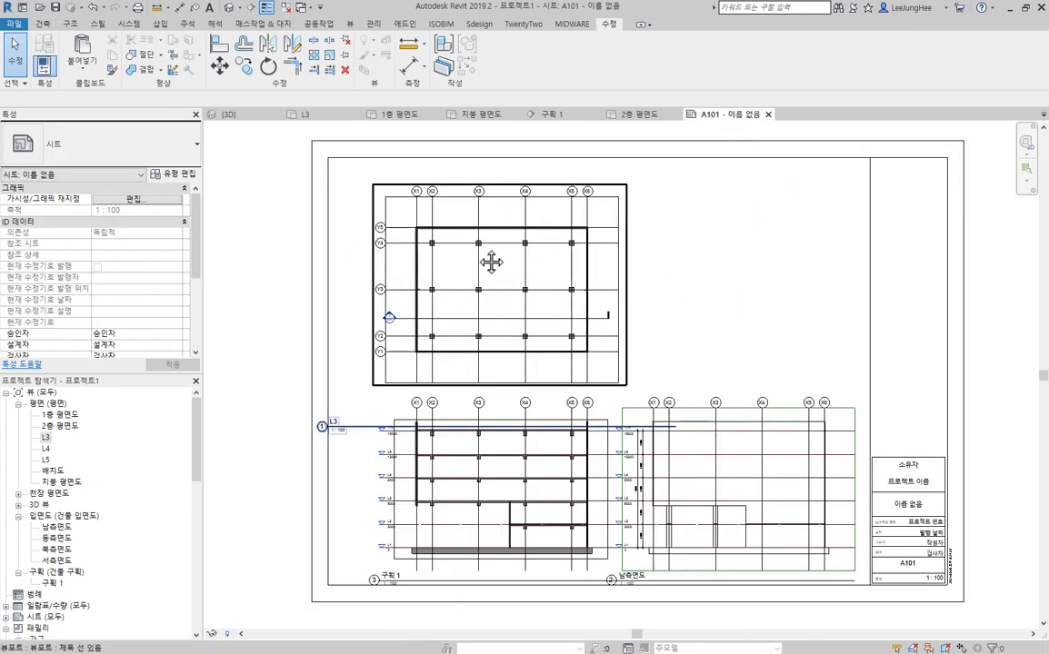
pyautogui.moveTo(490, 263); pyautogui.dragTo(538, 414, button='middle')
pyautogui.click(511, 398)
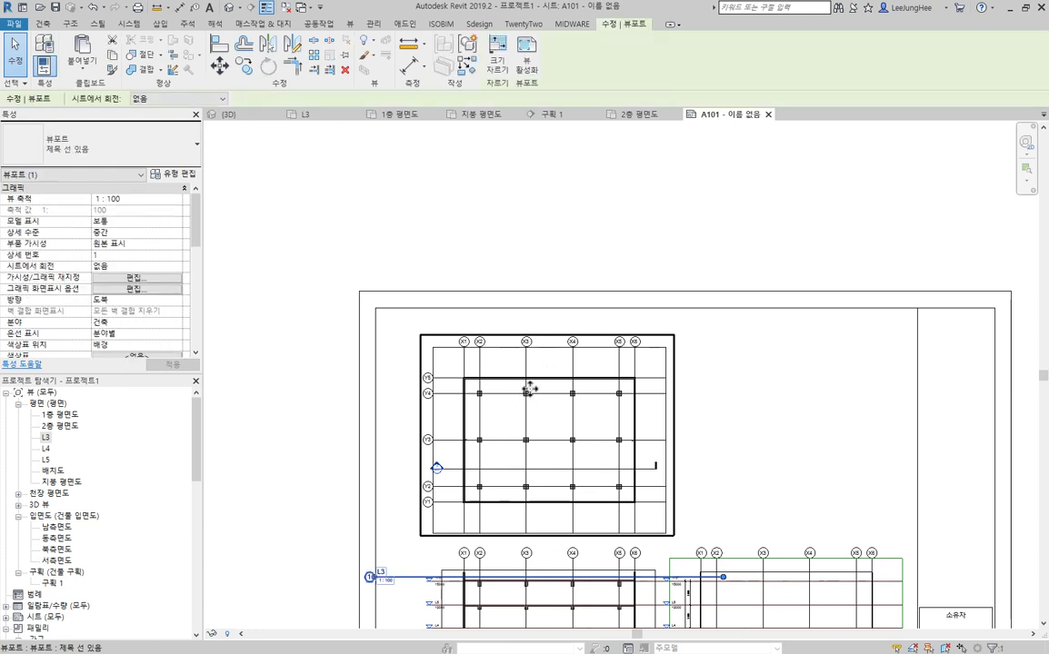
pyautogui.click(220, 67)
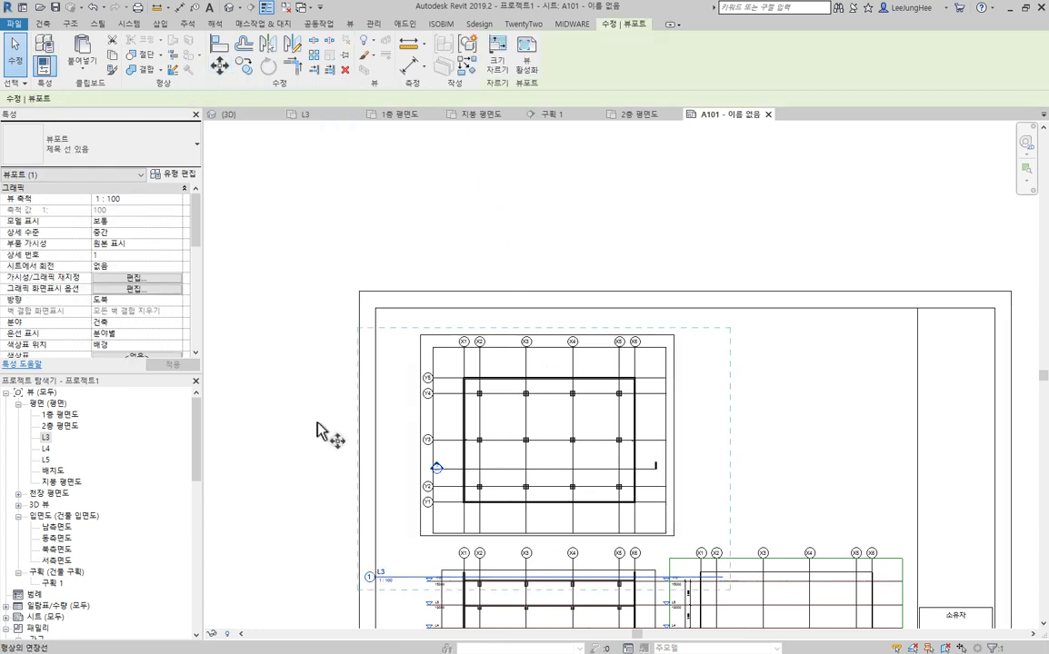
pyautogui.scroll(2, 418, 365)
pyautogui.click(447, 333)
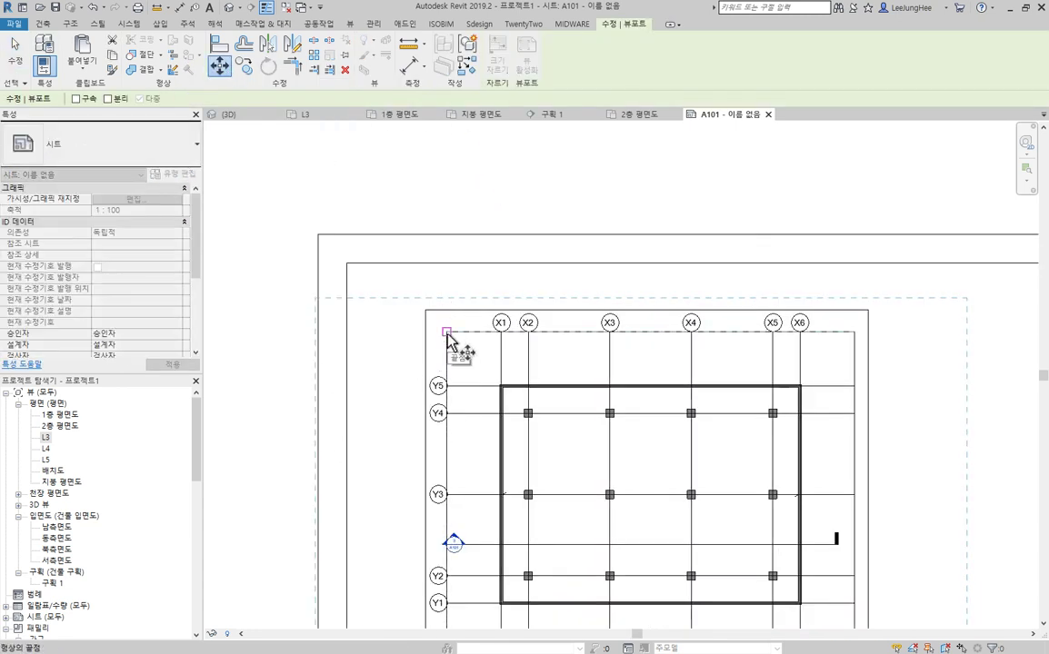
pyautogui.click(352, 264)
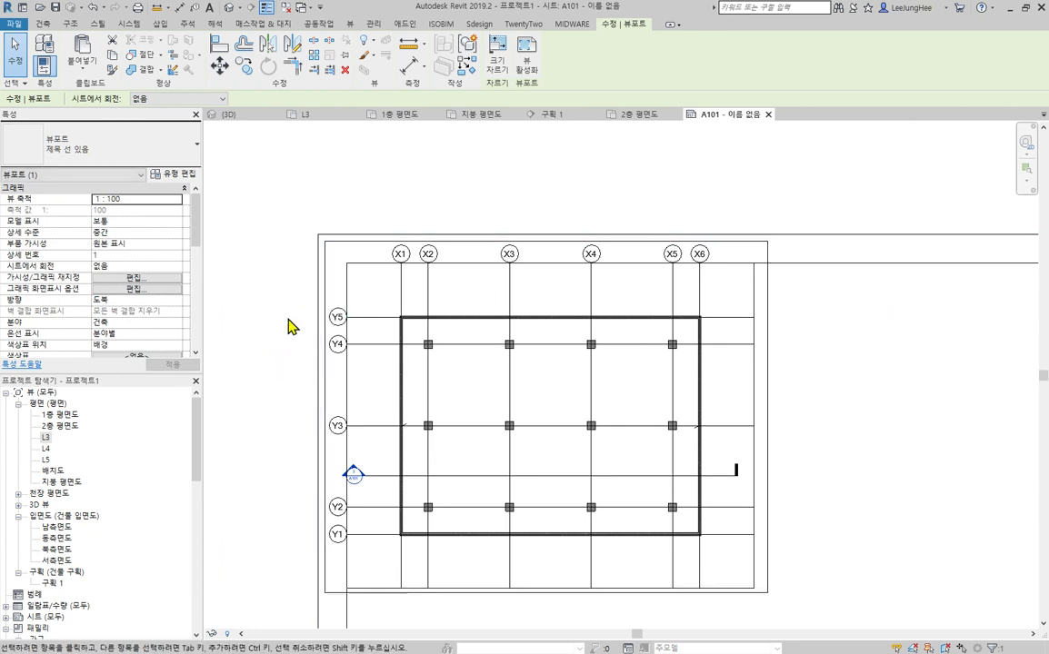
# Step: Move the L3 viewport 20 to the right and 20 down from the inner frame corner
pyautogui.click(220, 67)
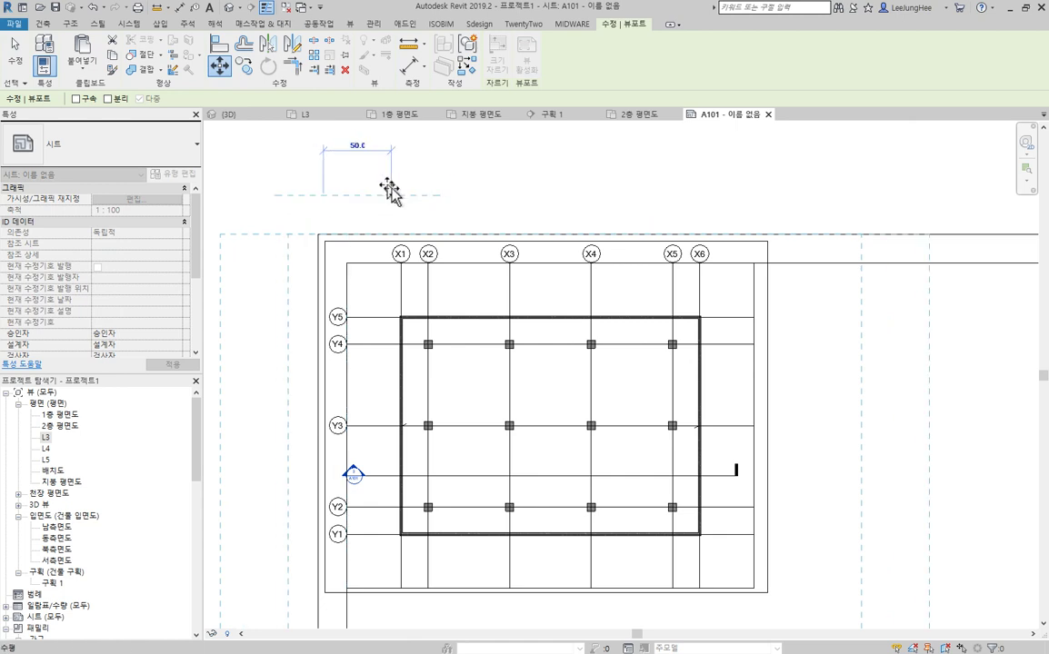
pyautogui.write('20')
pyautogui.press('Return')
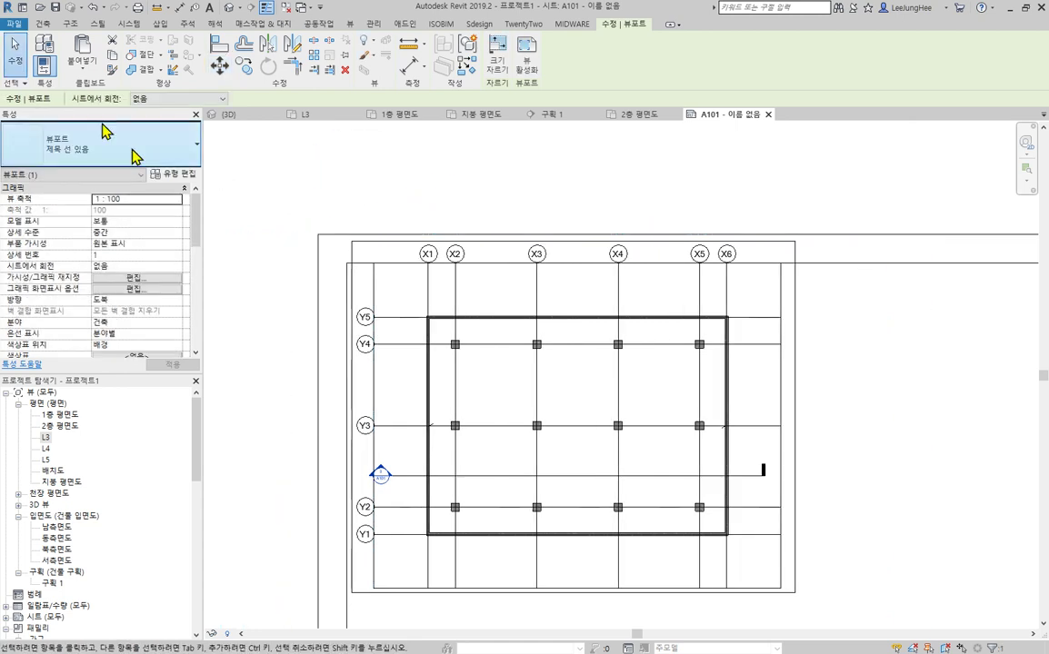
pyautogui.click(212, 73)
pyautogui.click(300, 178)
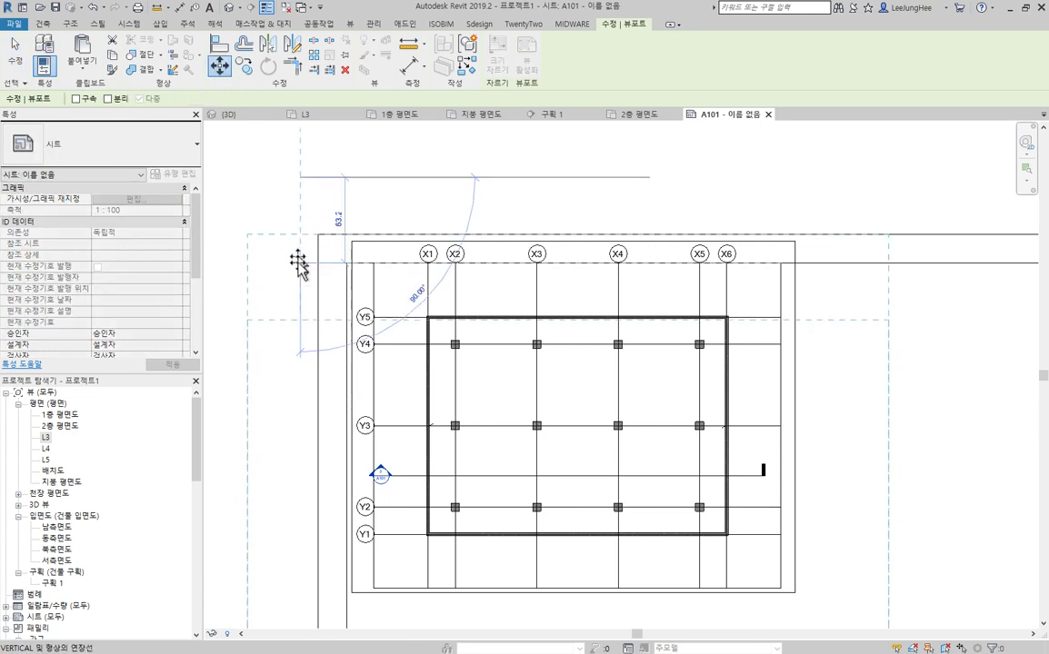
pyautogui.write('20')
pyautogui.press('Return')
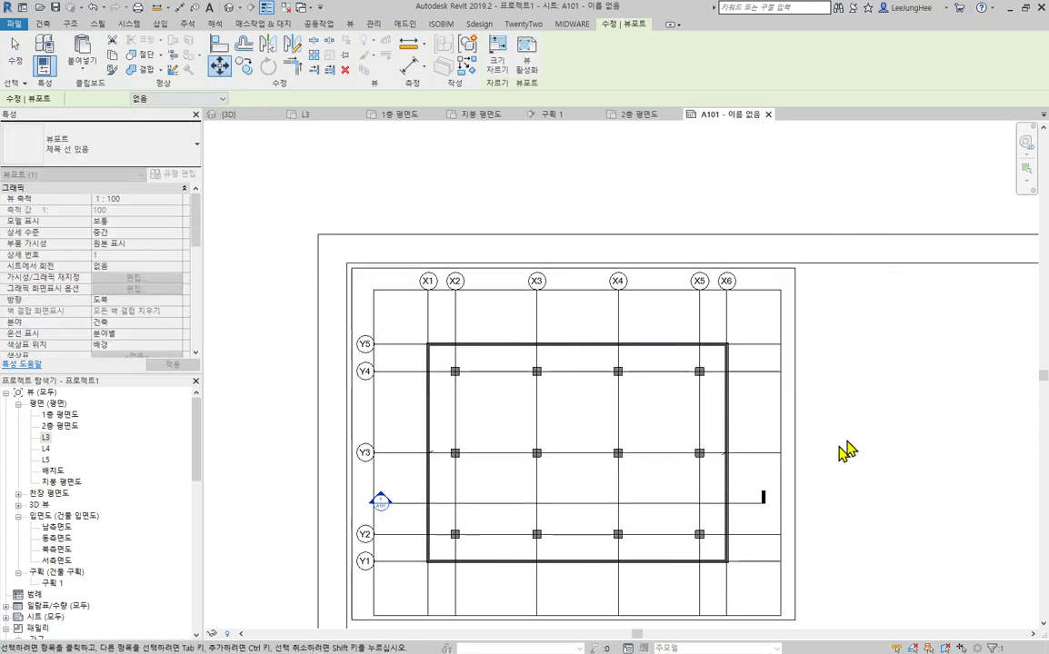
# Step: Align the 구획 1 viewport under the repositioned L3 plan, and nudge it together with the 남측면도 viewport upward twice
pyautogui.click(849, 450)
pyautogui.scroll(-2, 901, 468)
pyautogui.moveTo(900, 472); pyautogui.dragTo(710, 222, button='middle')
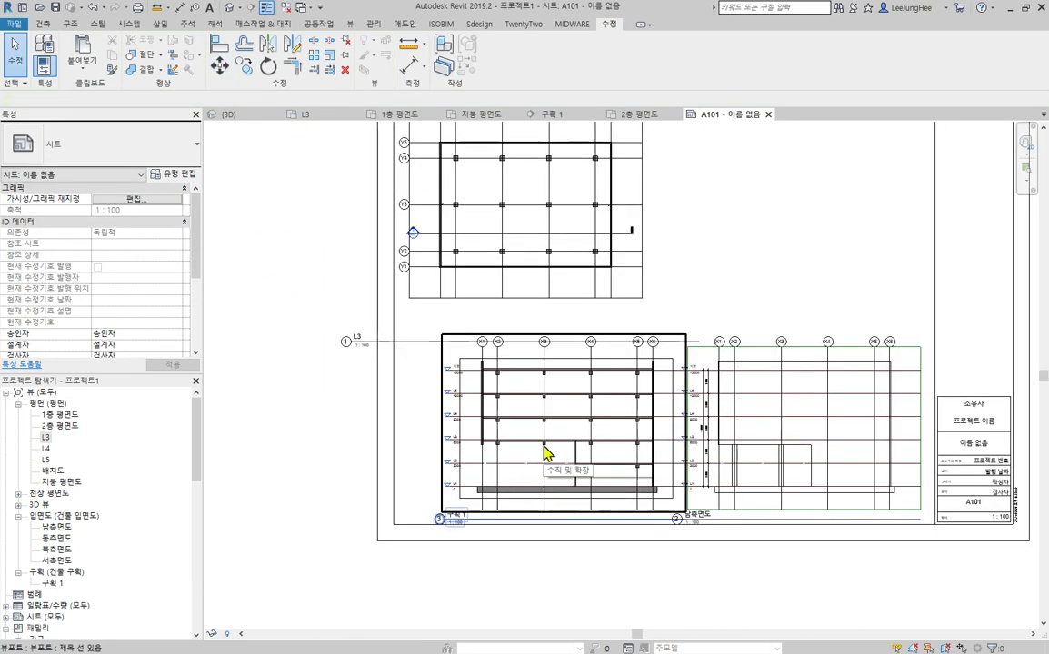
pyautogui.moveTo(543, 455)
pyautogui.mouseDown()
pyautogui.moveTo(416, 442)
pyautogui.moveTo(527, 447)
pyautogui.mouseUp()
pyautogui.moveTo(796, 450)
pyautogui.mouseDown()
pyautogui.moveTo(797, 406)
pyautogui.moveTo(796, 451)
pyautogui.mouseUp()
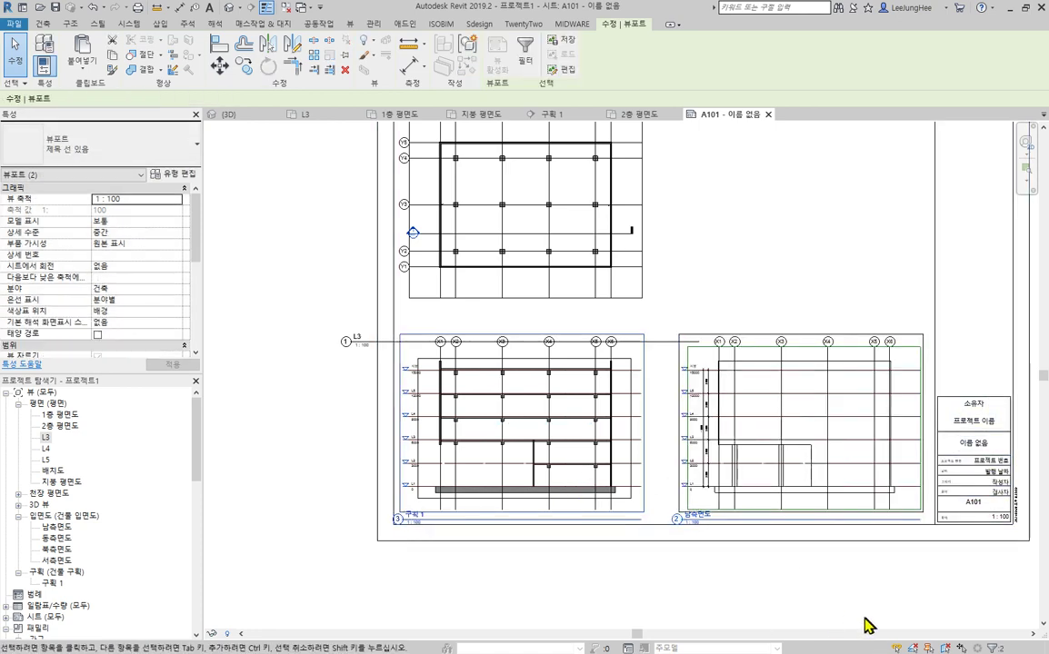
pyautogui.press('Up')
pyautogui.press('Up')
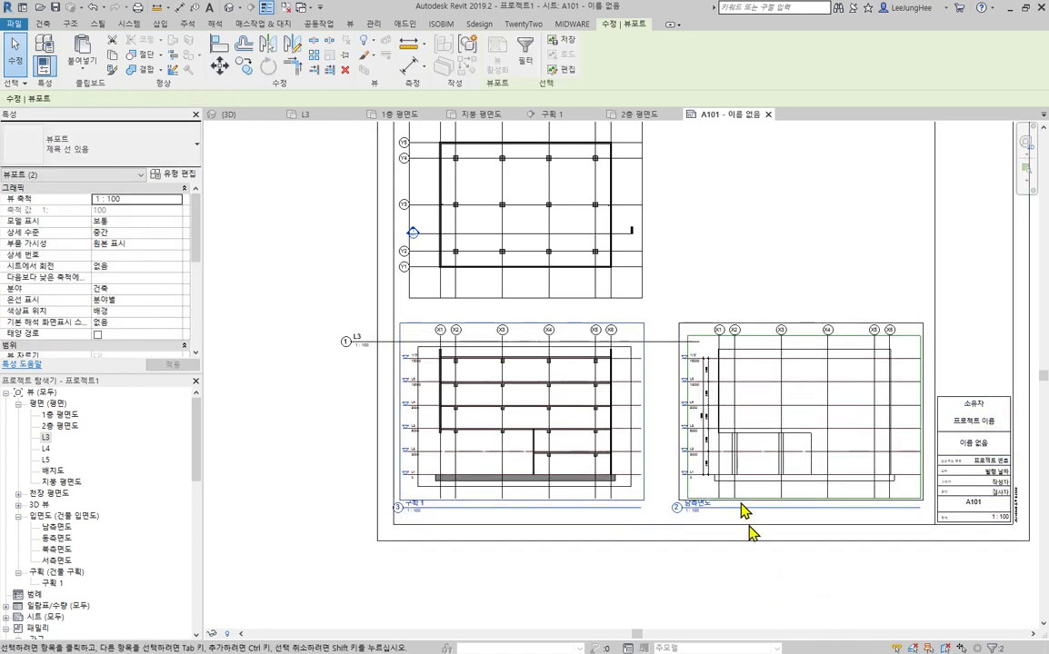
pyautogui.click(329, 212)
# Step: Place the L3 view title just below the plan near grid X1 and shorten its title line
pyautogui.moveTo(320, 229); pyautogui.dragTo(339, 432, button='middle')
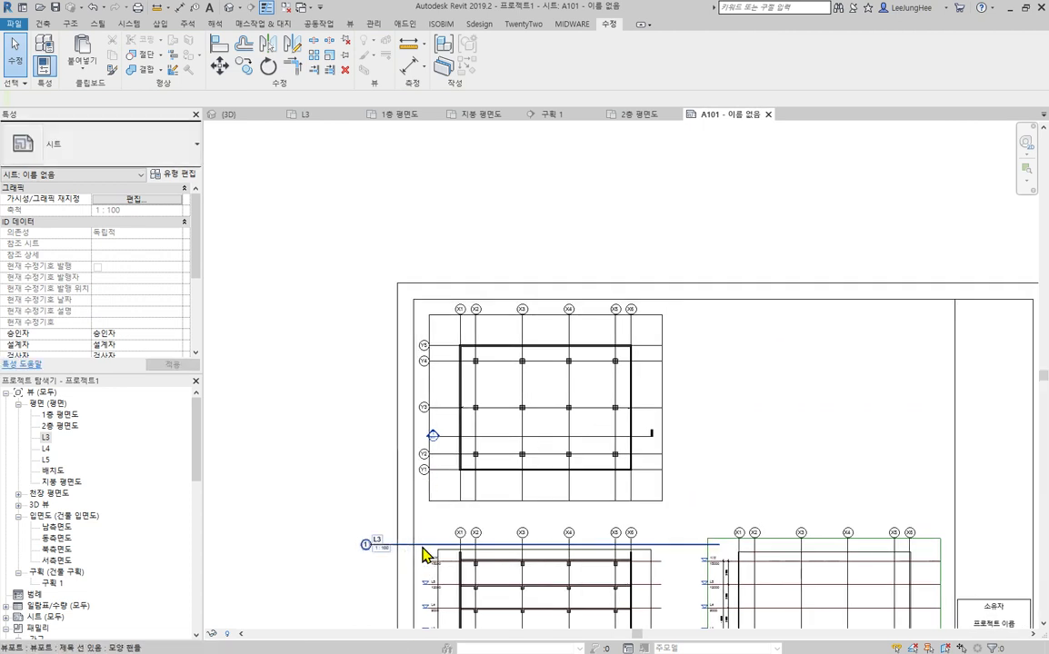
pyautogui.click(518, 515)
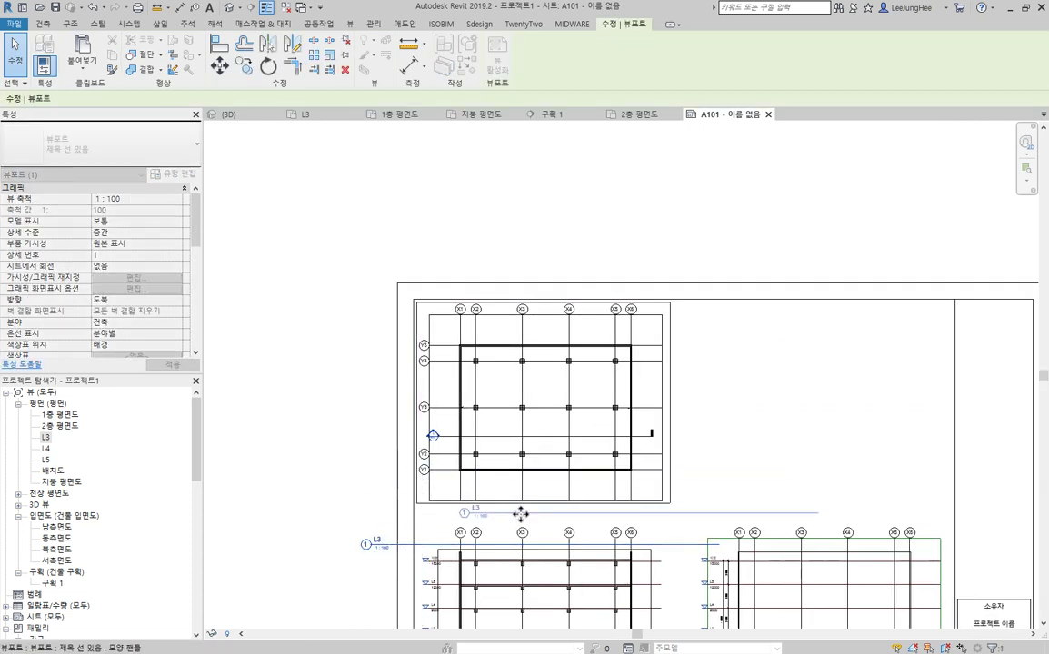
pyautogui.click(818, 513)
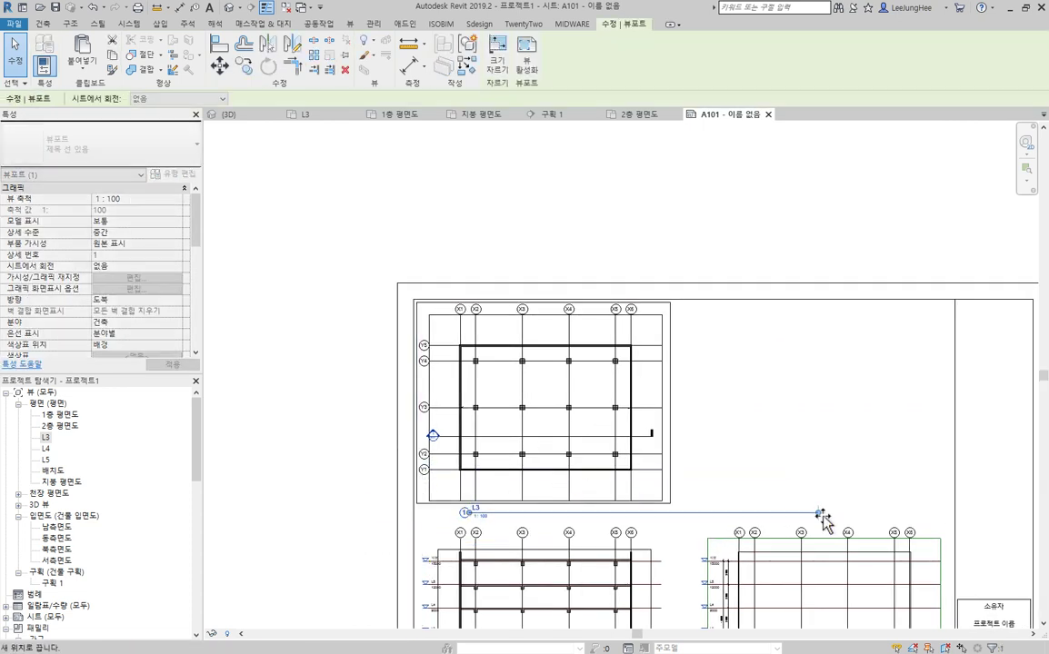
pyautogui.click(512, 532)
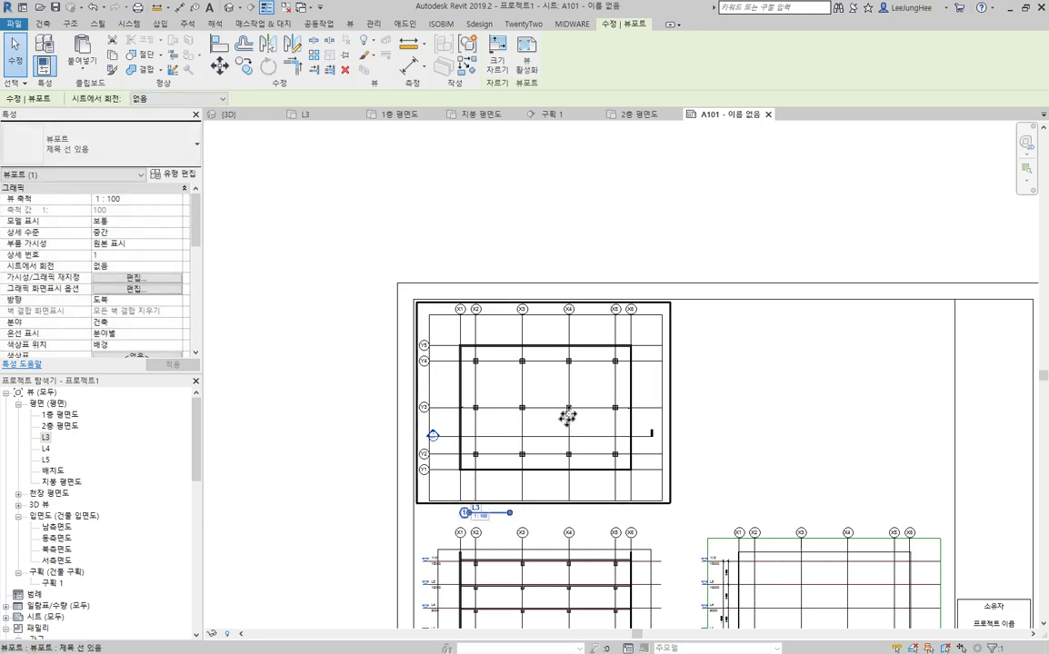
pyautogui.click(343, 556)
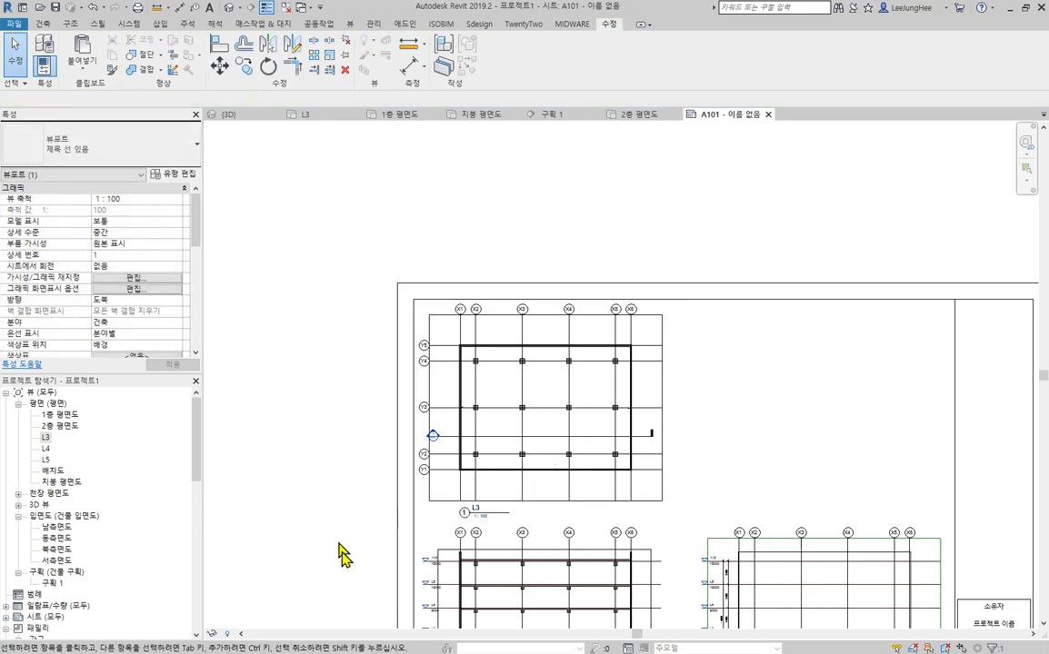
# Step: Shift the 구획 1 view title right to line up with the L3 title and shorten its line to match
pyautogui.moveTo(343, 556); pyautogui.dragTo(251, 300, button='middle')
pyautogui.click(345, 440)
pyautogui.click(362, 457)
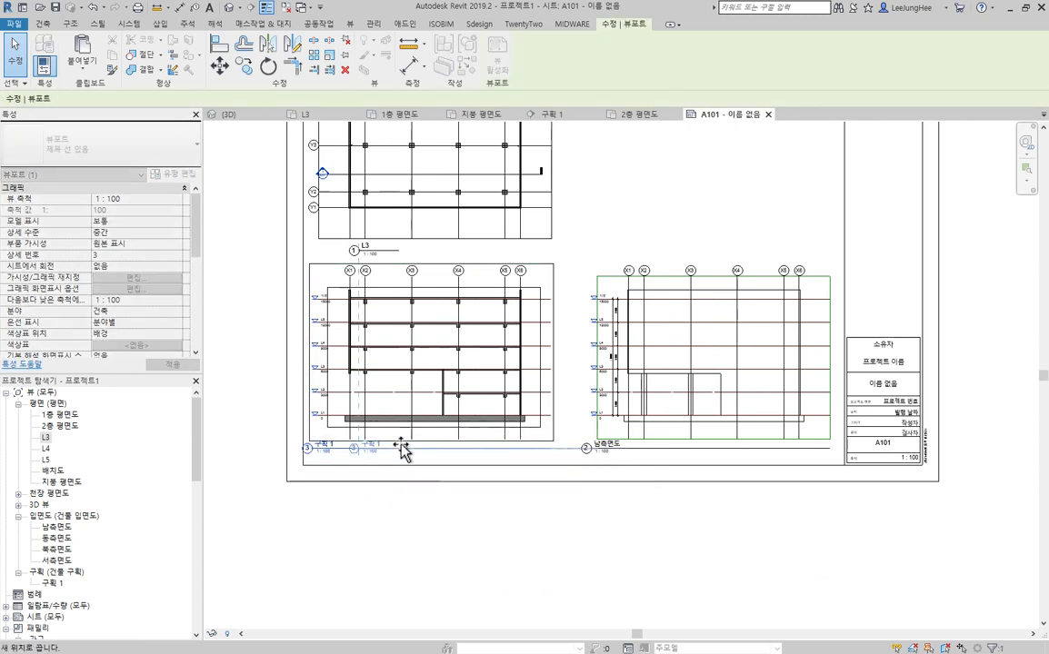
pyautogui.click(403, 447)
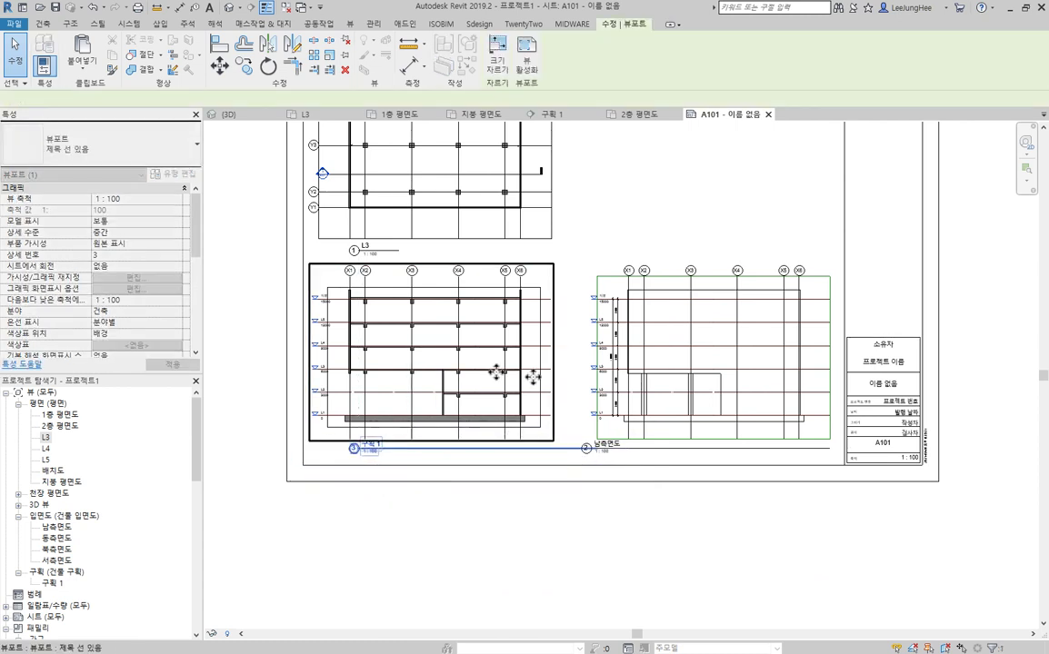
pyautogui.moveTo(596, 448); pyautogui.dragTo(402, 473)
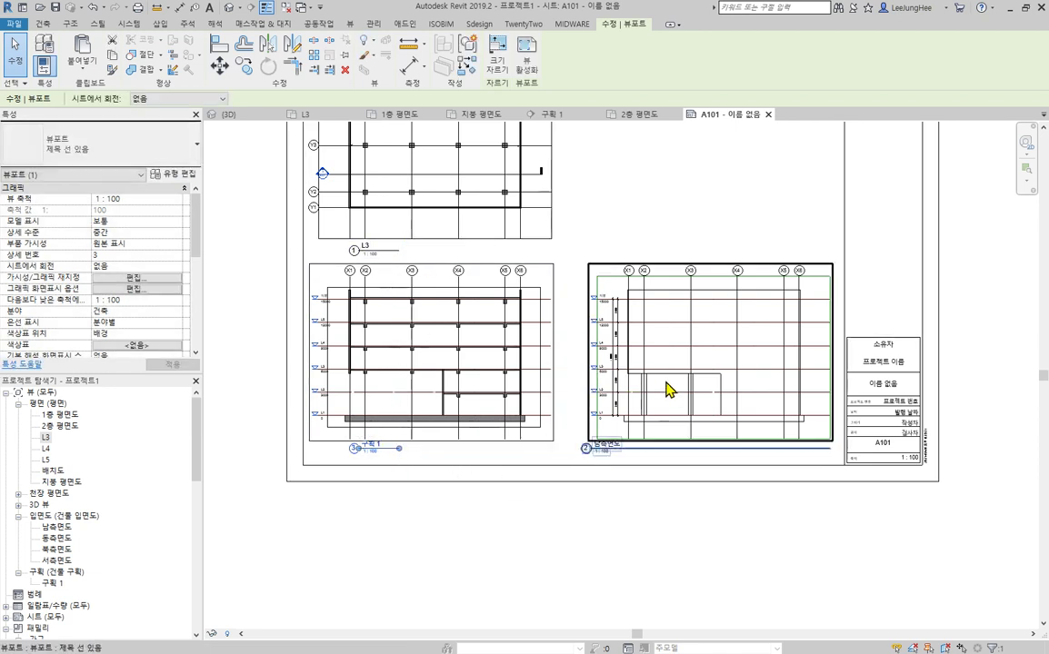
# Step: Shift the 남측면도 view title right to start under grid X1 of the elevation and shorten its title line
pyautogui.moveTo(650, 452); pyautogui.dragTo(712, 452)
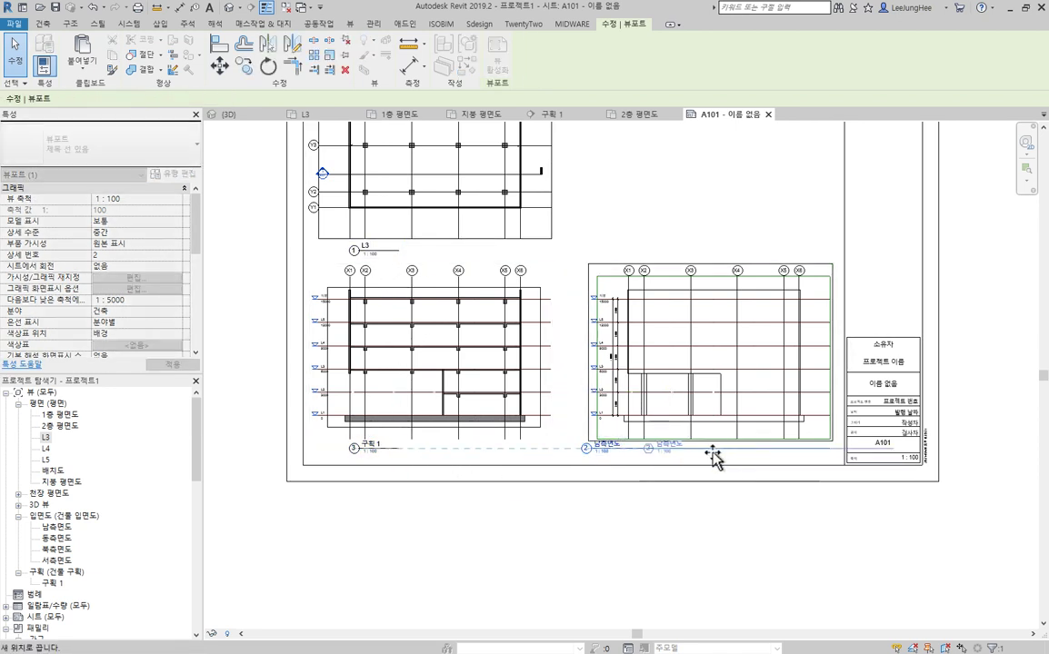
pyautogui.click(693, 453)
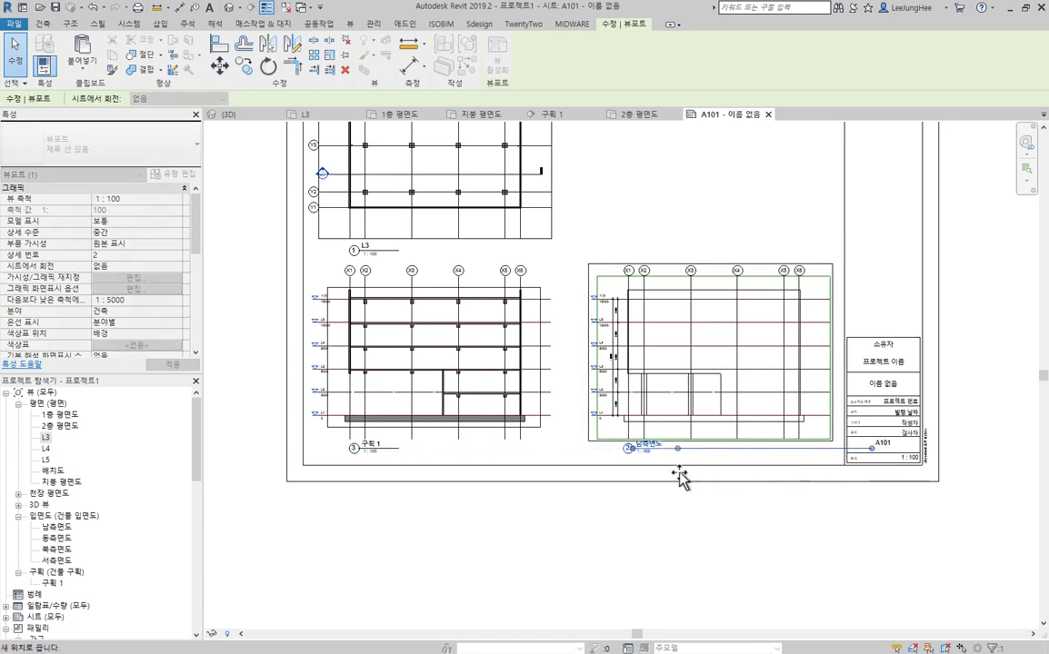
pyautogui.click(671, 554)
pyautogui.scroll(5, 343, 244)
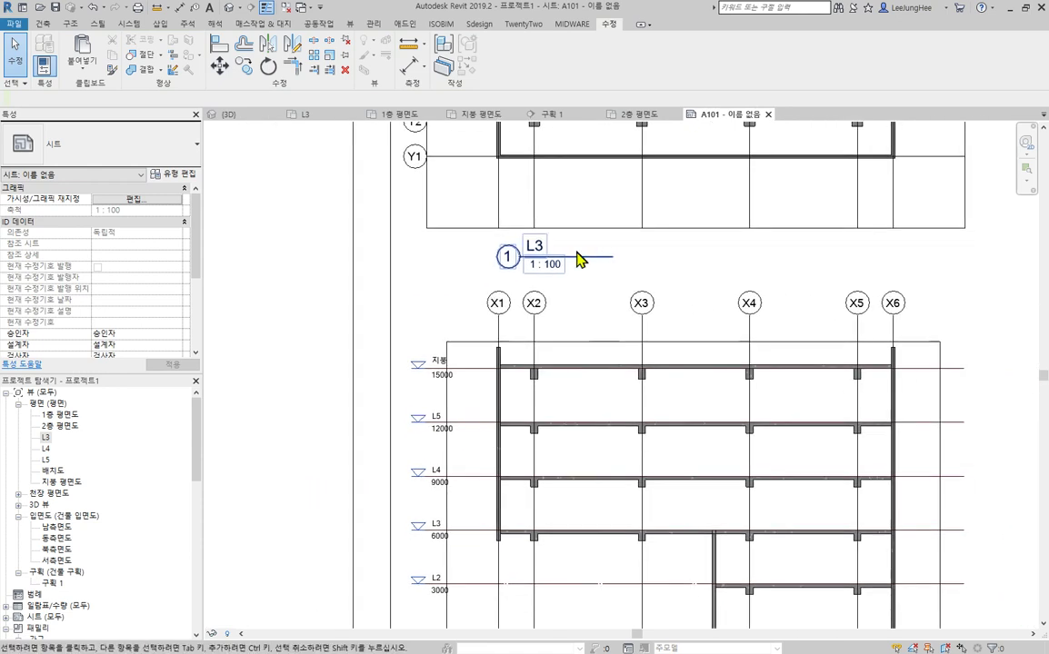
# Step: Rename the L3 floor plan view as 3층 평면도 without renaming the corresponding level
pyautogui.click(516, 244)
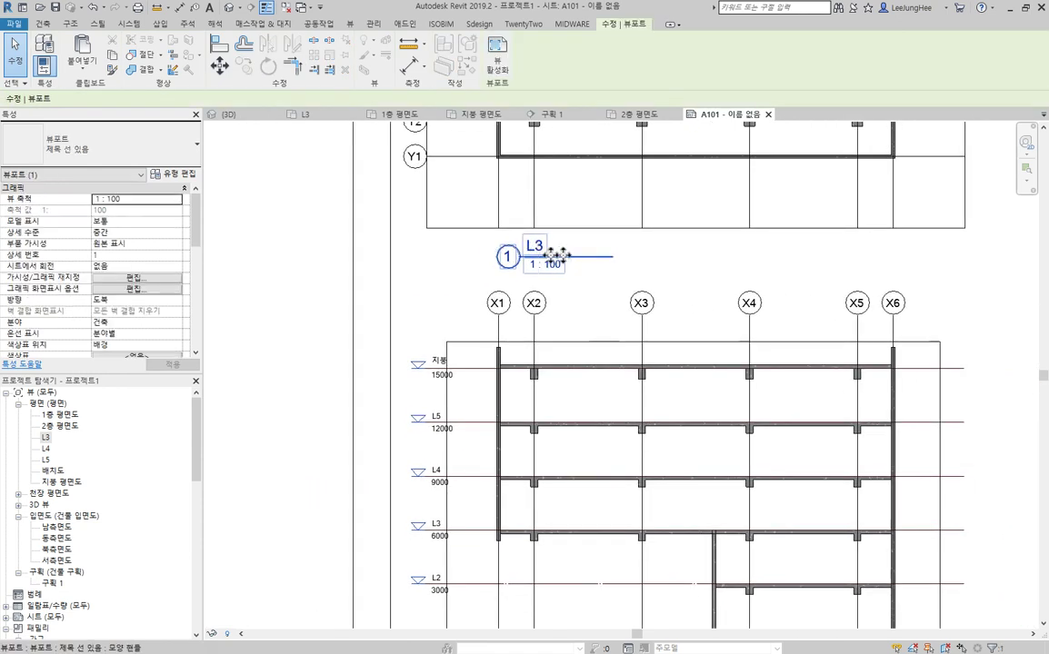
pyautogui.click(633, 248)
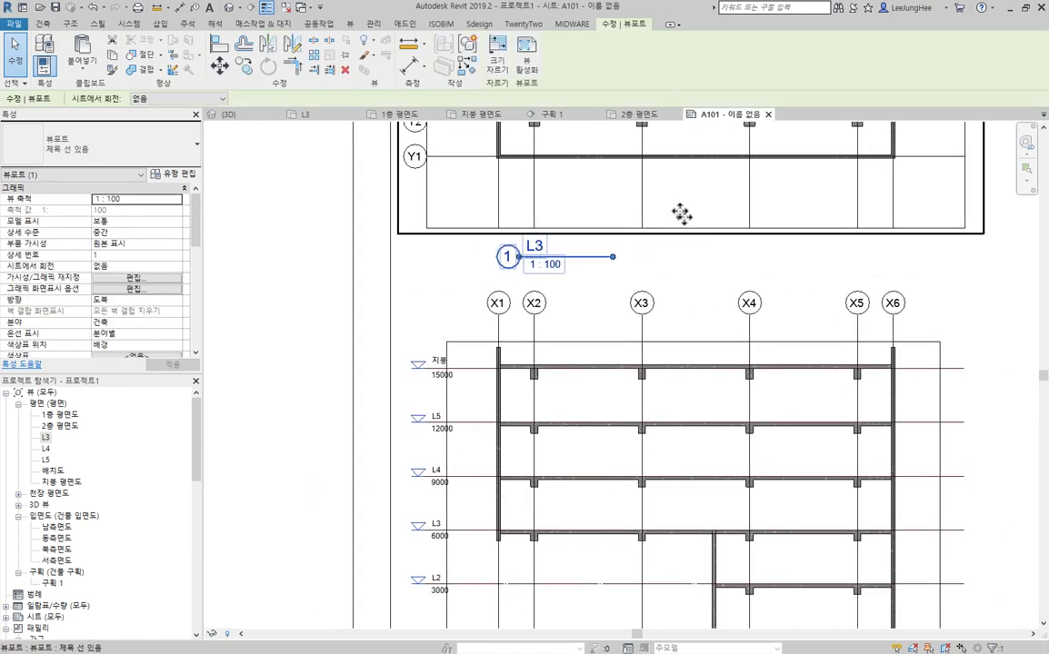
pyautogui.scroll(-2, 654, 284)
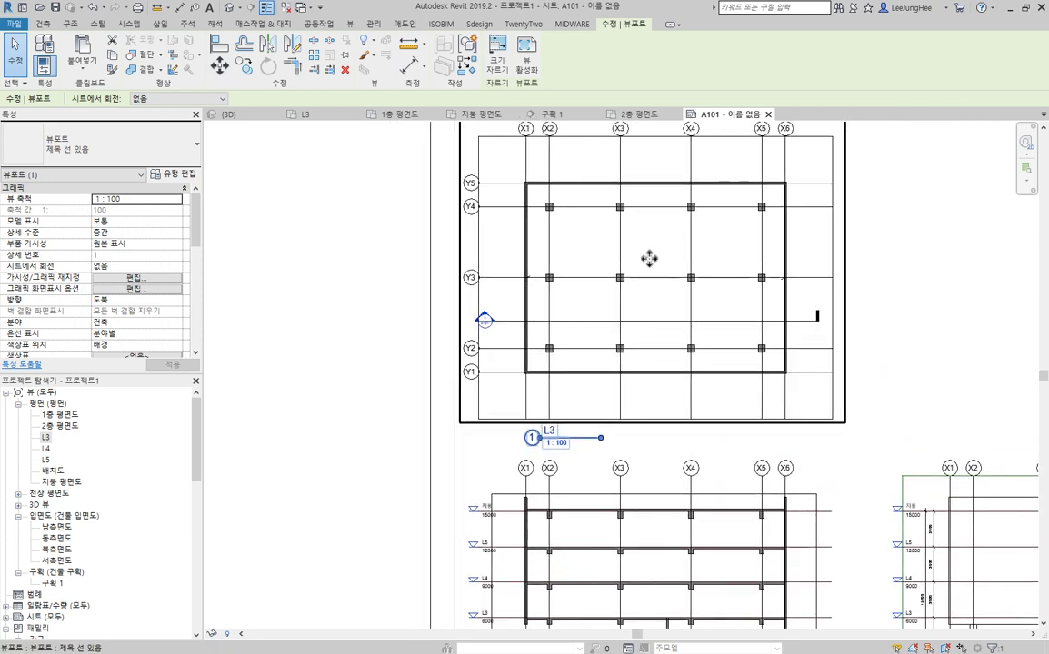
pyautogui.click(408, 355)
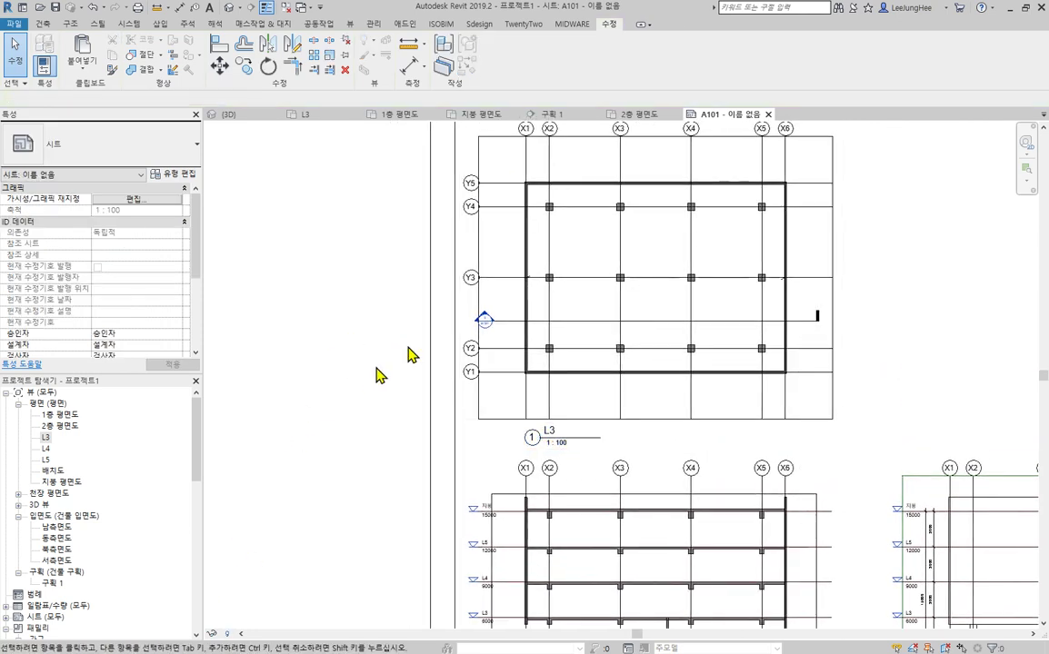
pyautogui.click(45, 439)
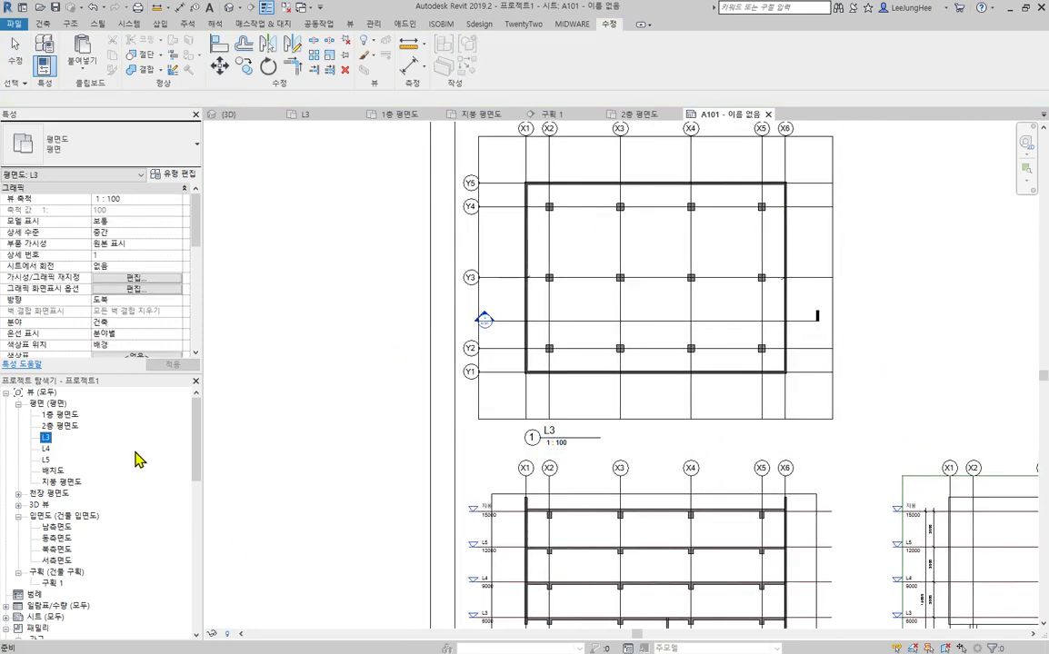
pyautogui.press('F2')
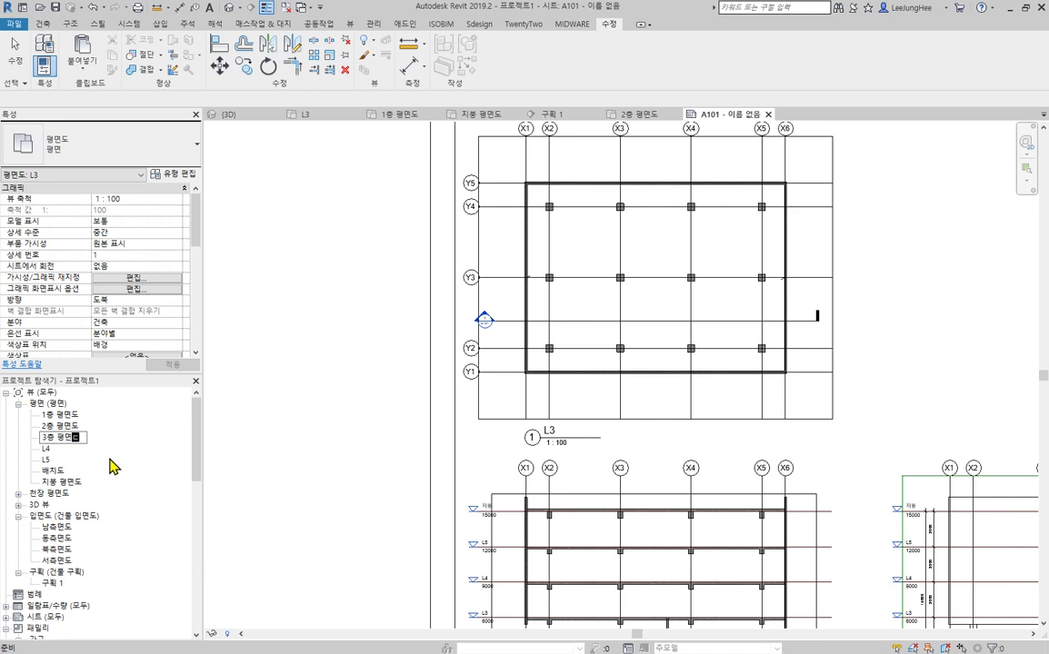
pyautogui.press('Return')
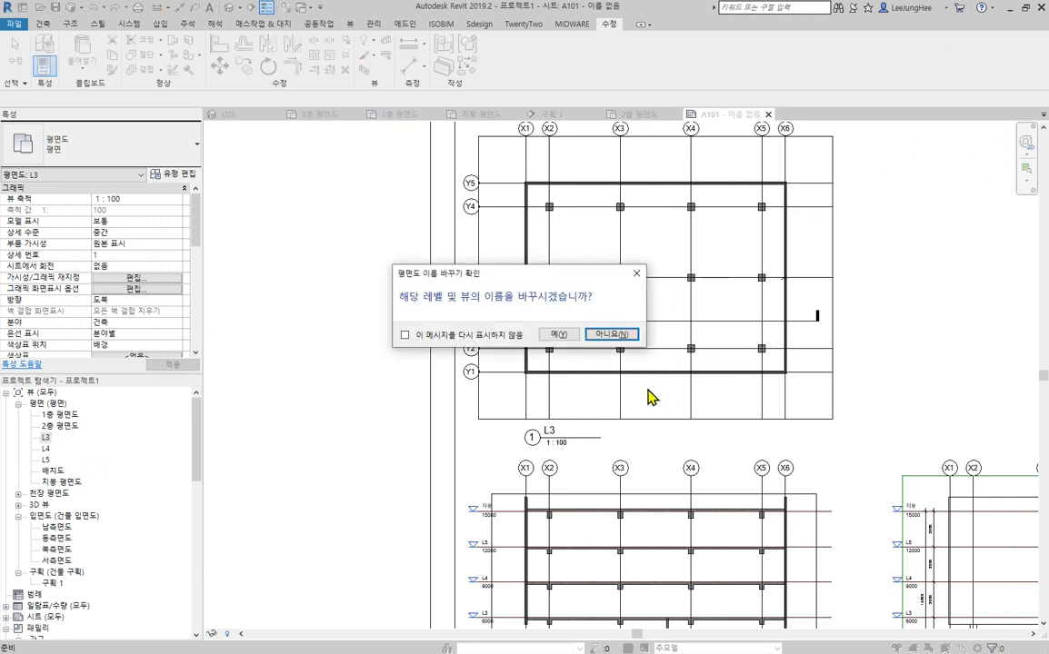
pyautogui.click(615, 334)
pyautogui.click(335, 428)
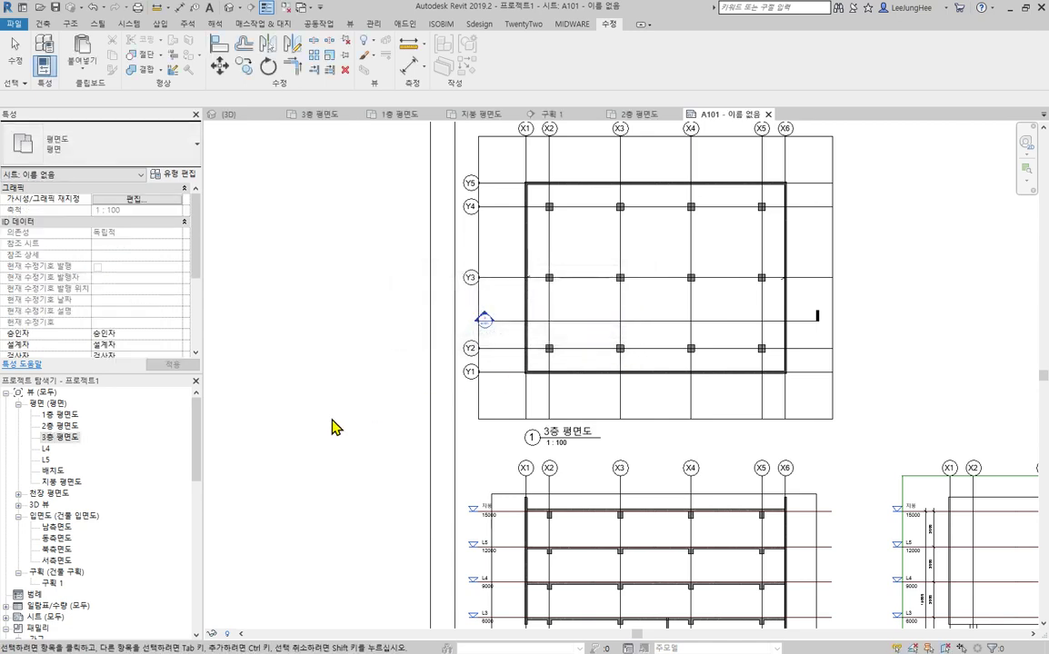
# Step: Rename the 구획 1 section view as 단면도-1
pyautogui.moveTo(686, 511); pyautogui.dragTo(547, 269, button='middle')
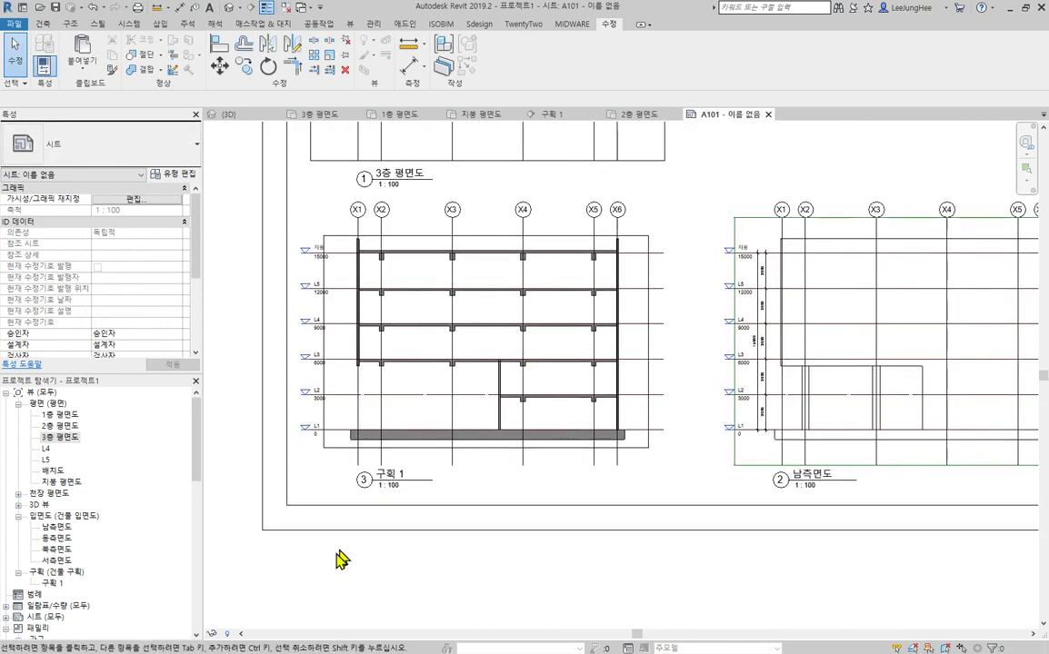
pyautogui.click(561, 368)
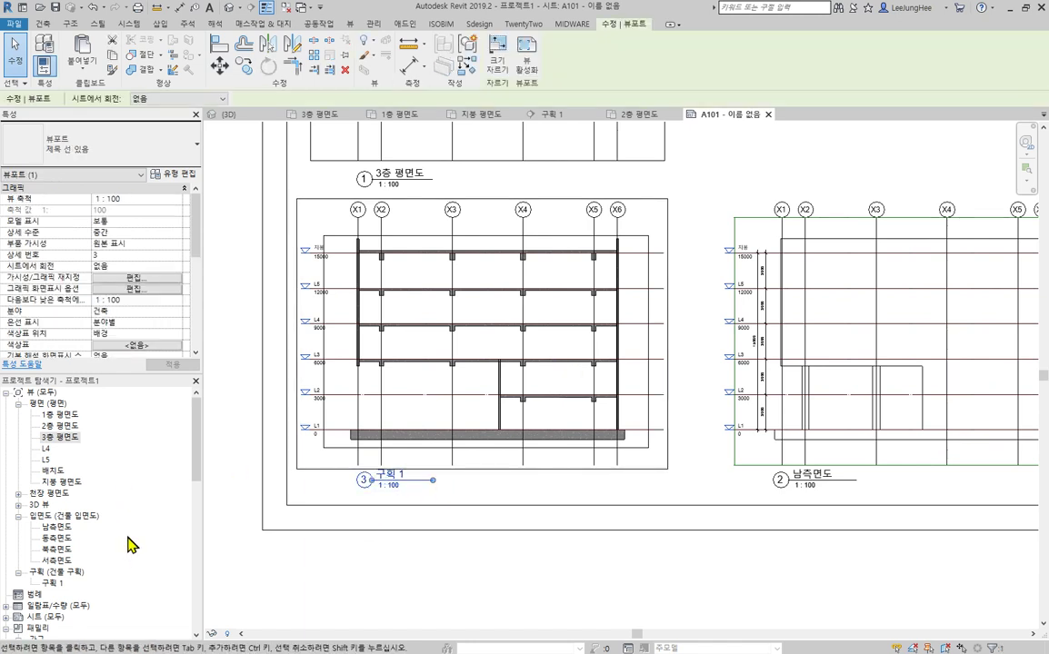
pyautogui.click(59, 584)
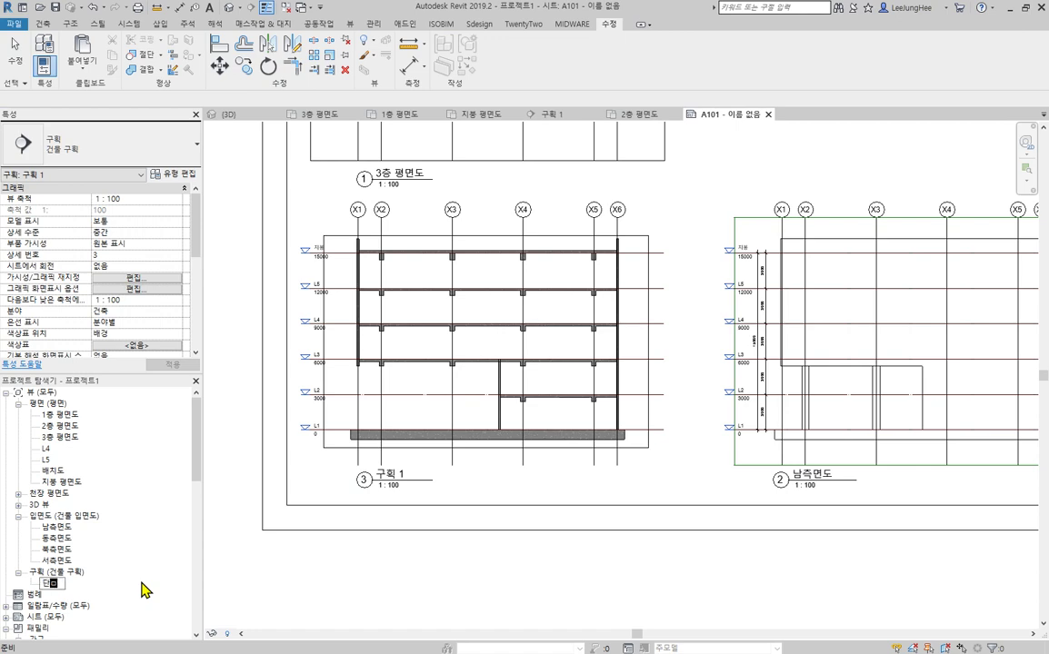
pyautogui.press('Return')
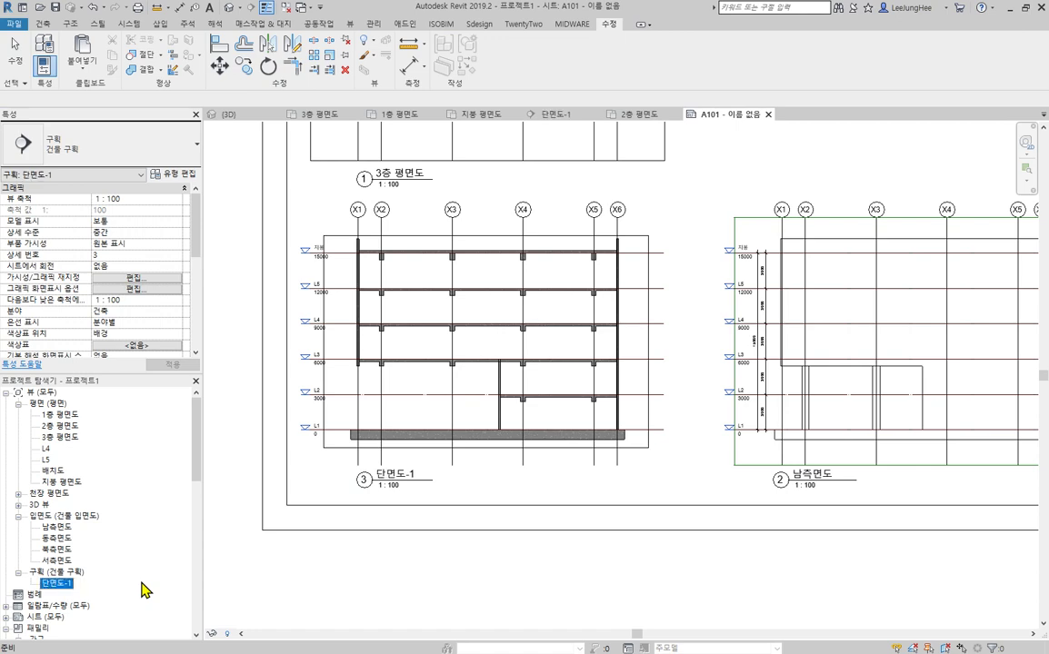
pyautogui.click(686, 590)
pyautogui.scroll(-3, 643, 456)
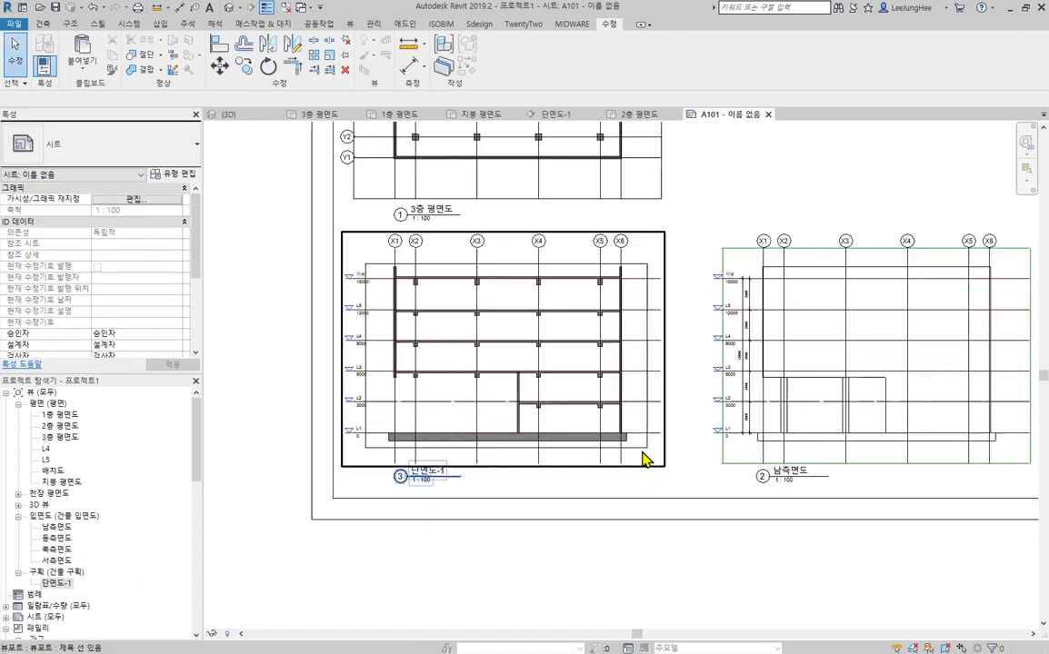
# Step: Open the 남측면도 elevation, show its crop region and start editing the crop boundary profile
pyautogui.moveTo(643, 457); pyautogui.dragTo(555, 523, button='middle')
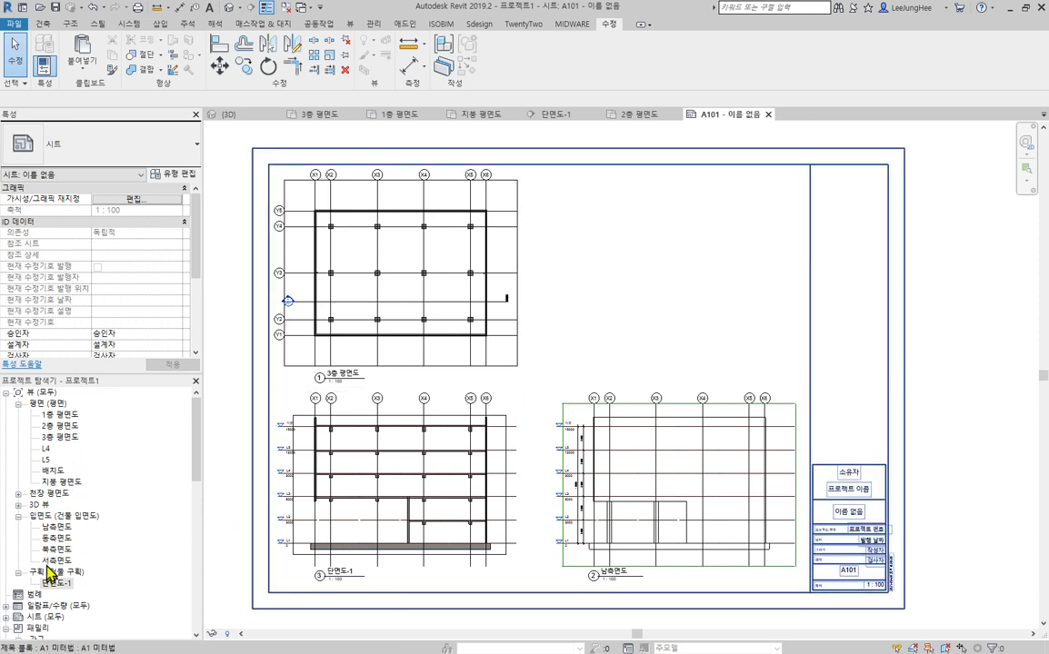
pyautogui.doubleClick(61, 528)
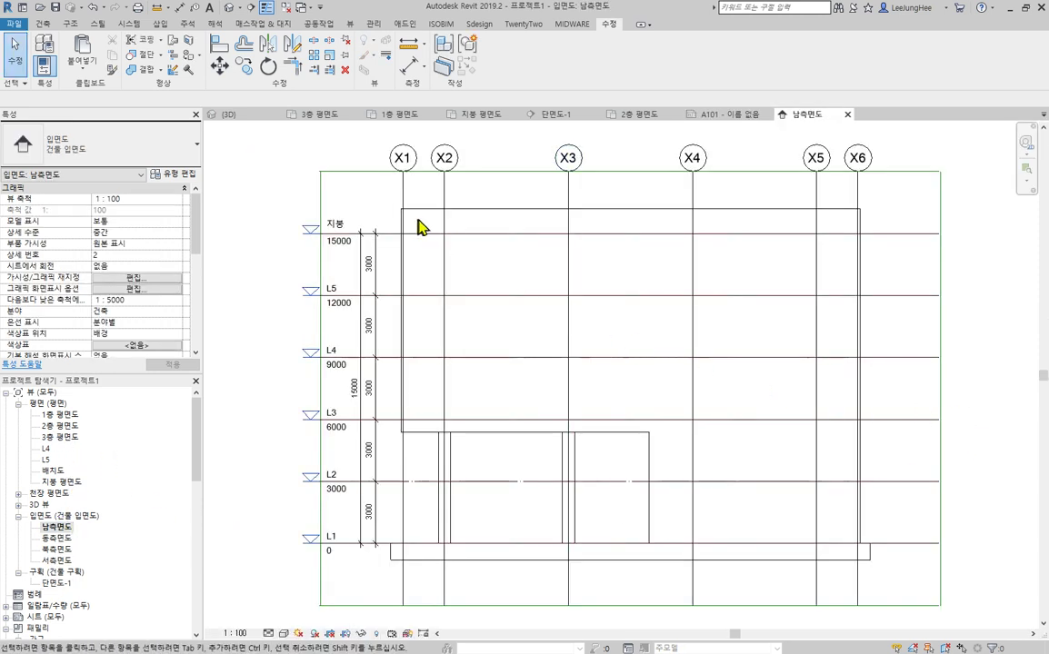
pyautogui.scroll(-2, 345, 257)
pyautogui.moveTo(501, 363); pyautogui.dragTo(613, 376, button='middle')
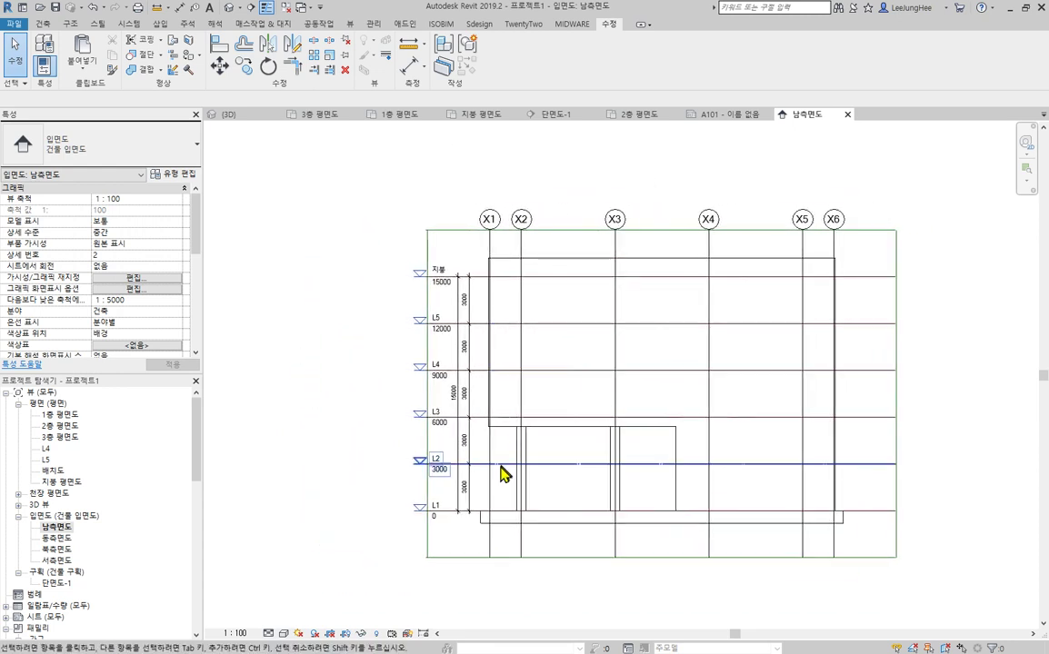
pyautogui.click(346, 635)
pyautogui.click(409, 593)
pyautogui.moveTo(597, 486); pyautogui.dragTo(519, 459, button='middle')
pyautogui.click(626, 60)
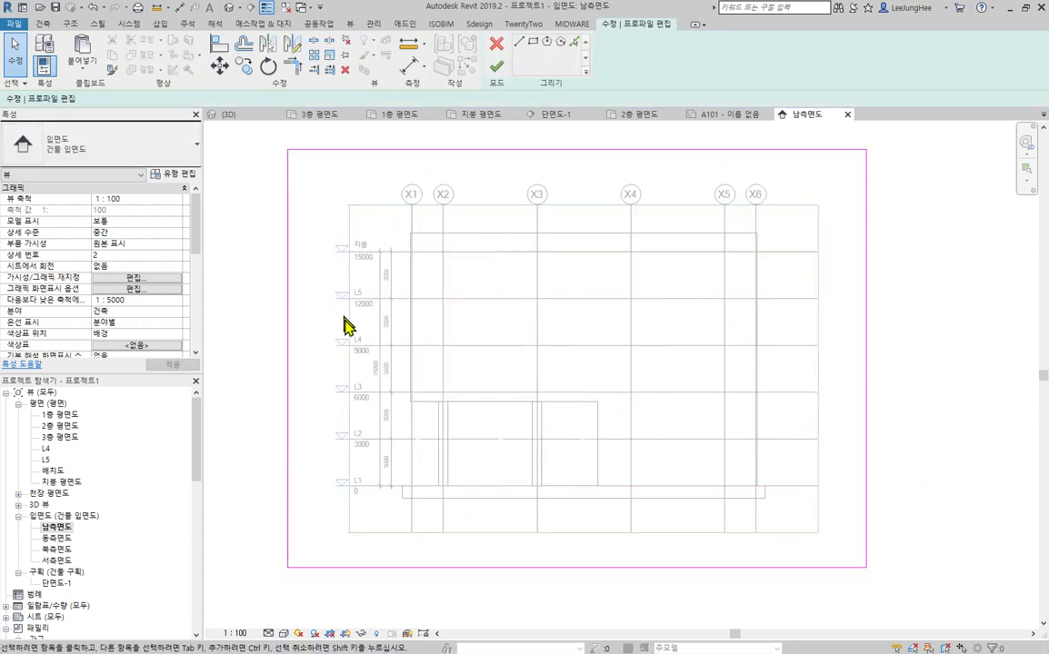
# Step: Align all four crop boundary edges of the 남측면도 elevation to the green reference planes around the building and finish the profile
pyautogui.click(219, 43)
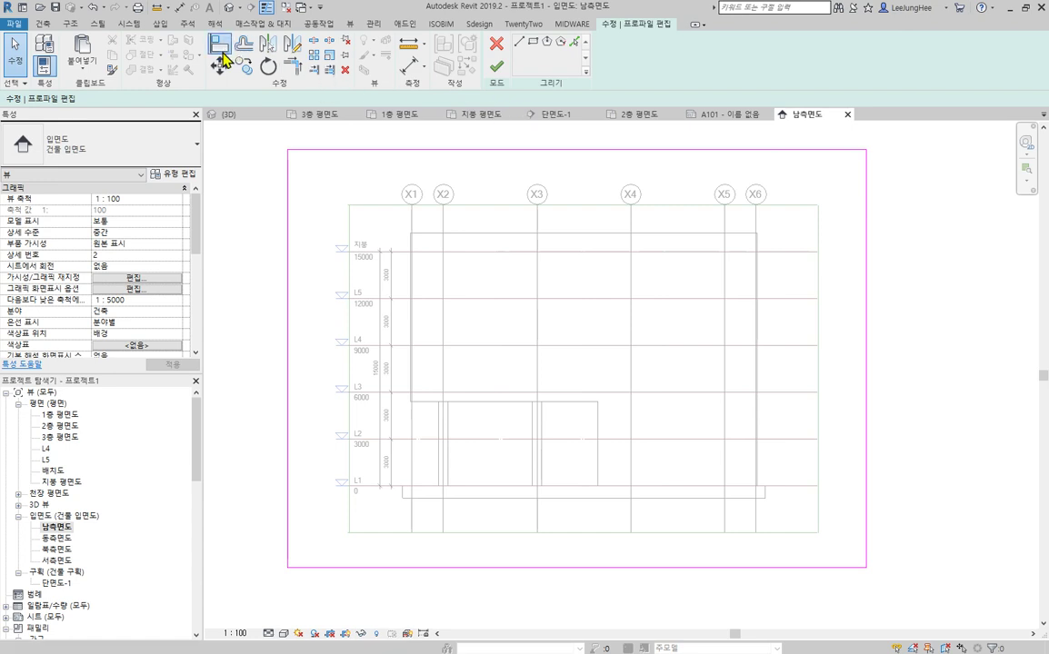
pyautogui.click(355, 236)
pyautogui.click(287, 280)
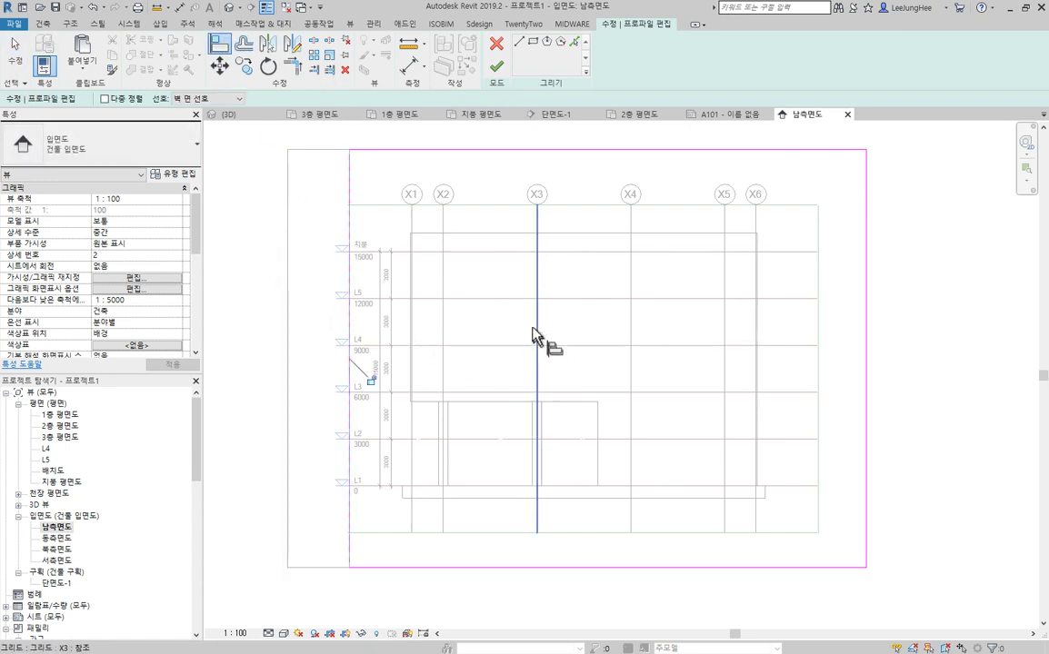
pyautogui.click(507, 206)
pyautogui.click(549, 150)
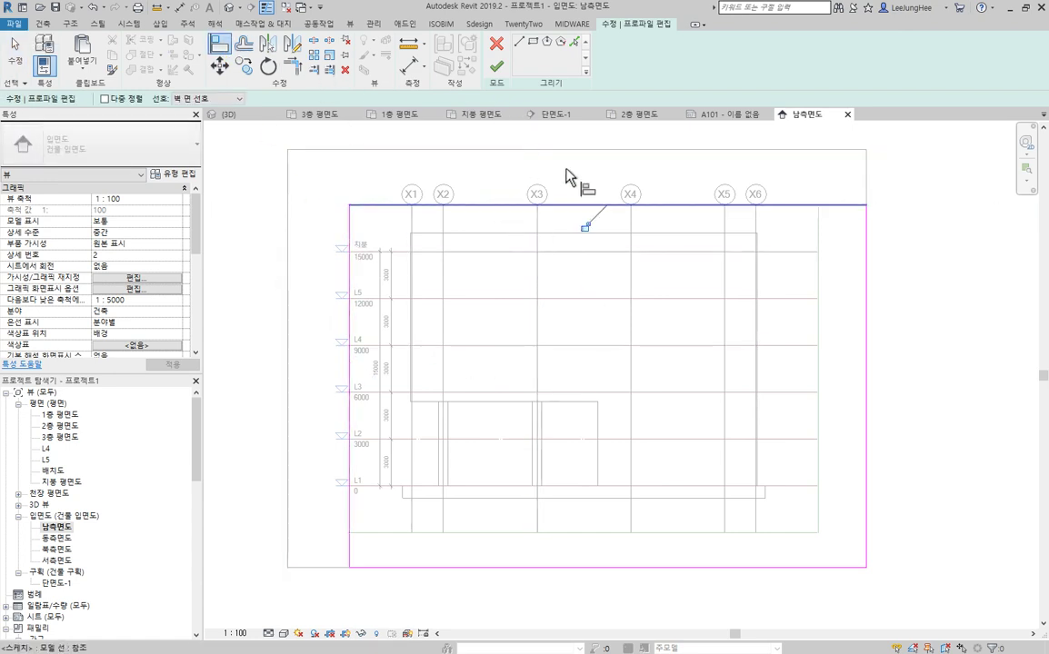
pyautogui.click(823, 250)
pyautogui.click(867, 248)
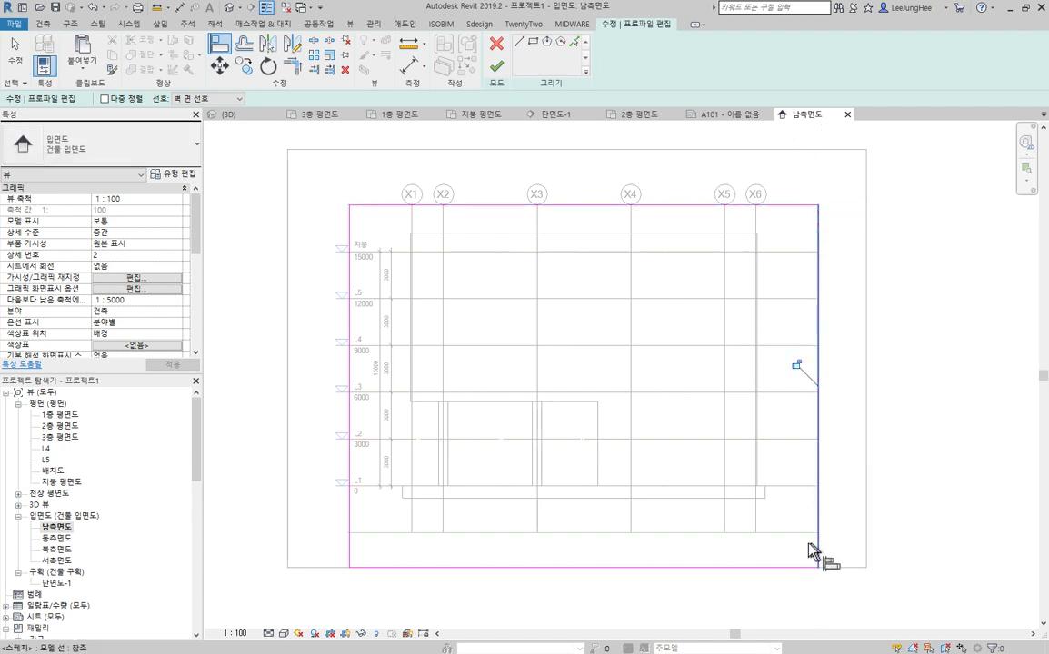
pyautogui.click(795, 542)
pyautogui.click(775, 565)
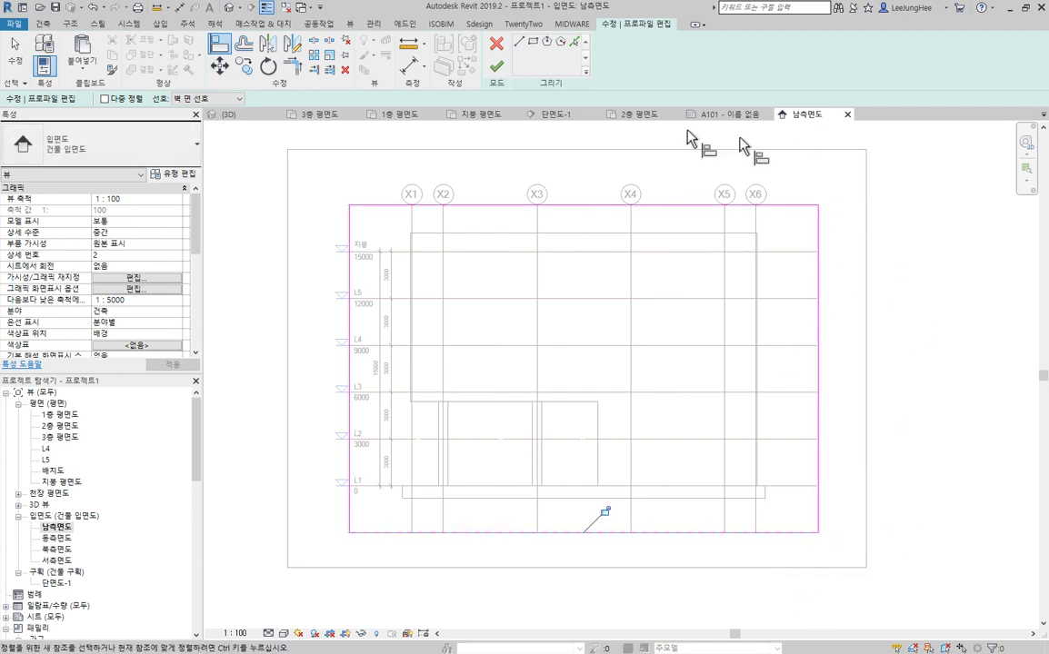
pyautogui.click(496, 67)
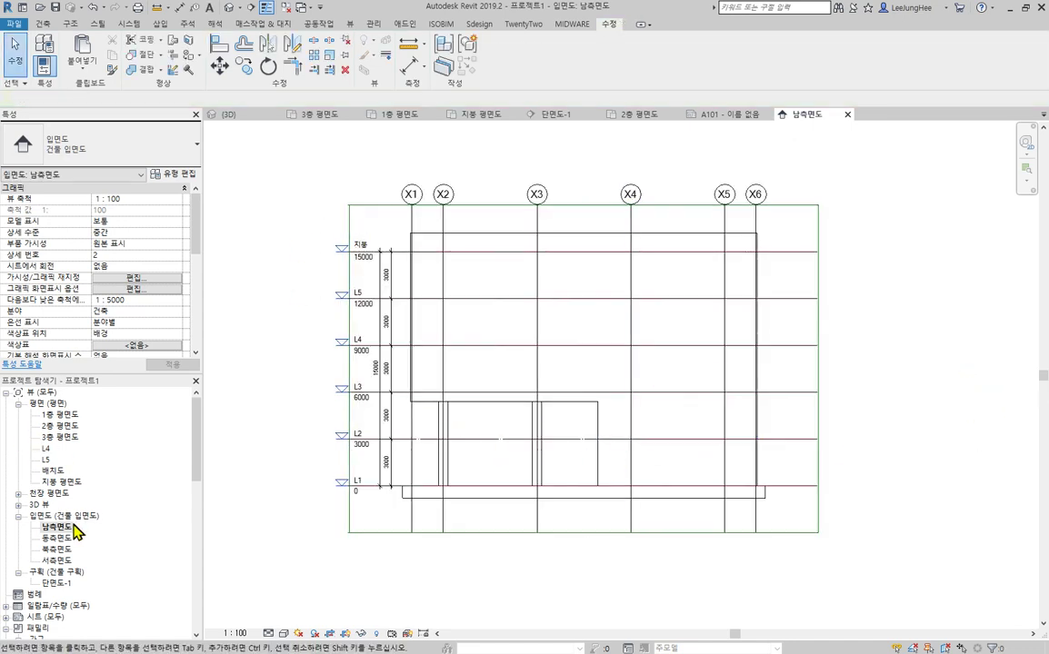
# Step: Open the 단면도-1 section view and start editing its crop boundary profile
pyautogui.doubleClick(52, 583)
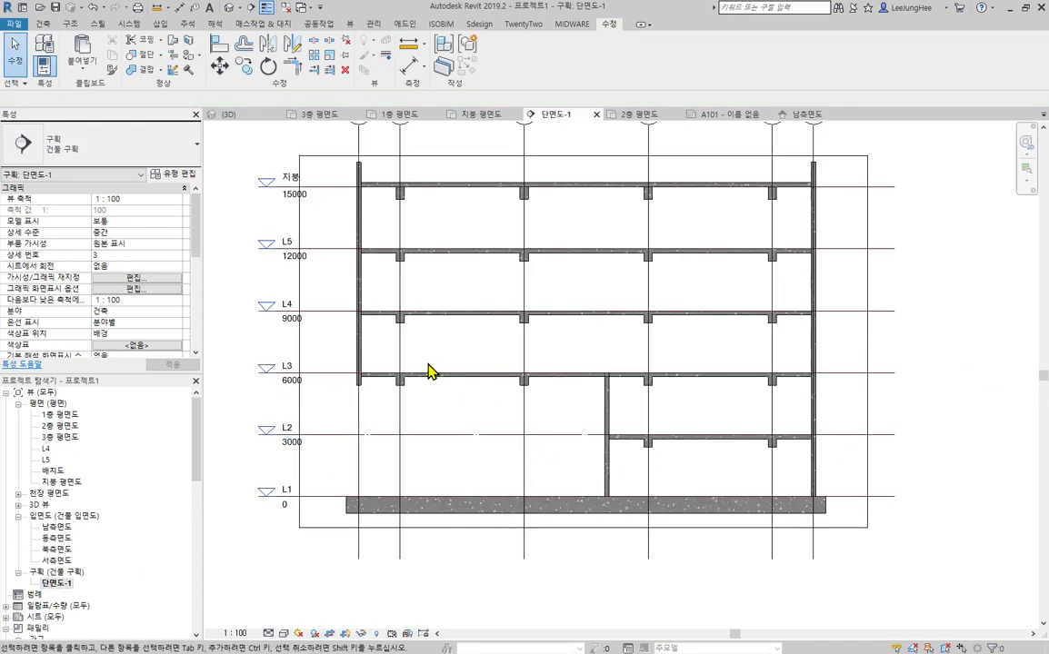
pyautogui.click(331, 446)
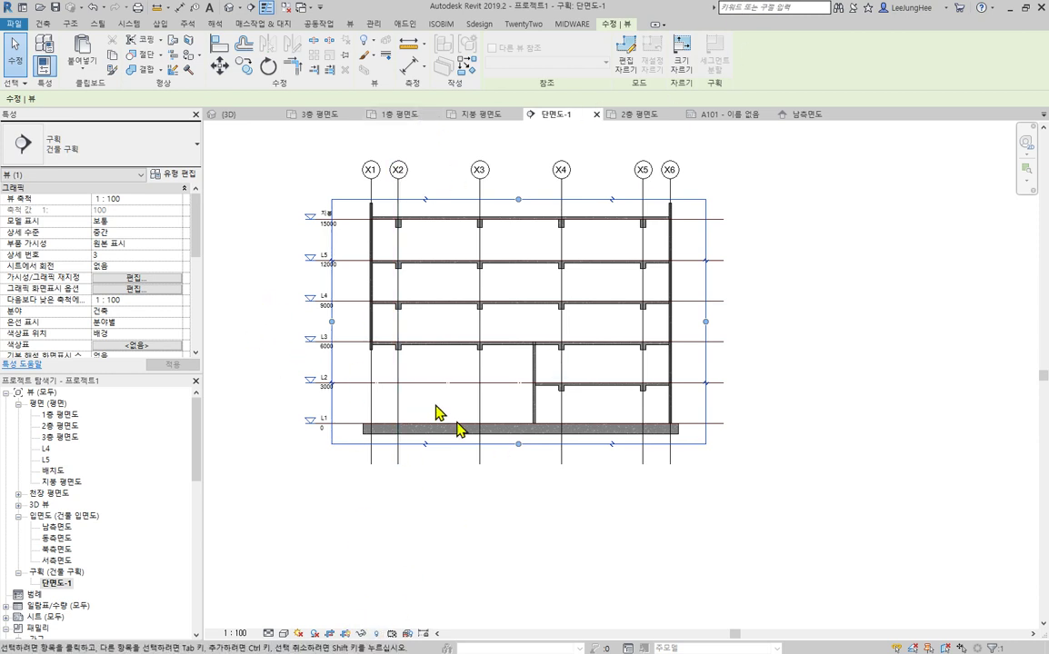
pyautogui.click(627, 64)
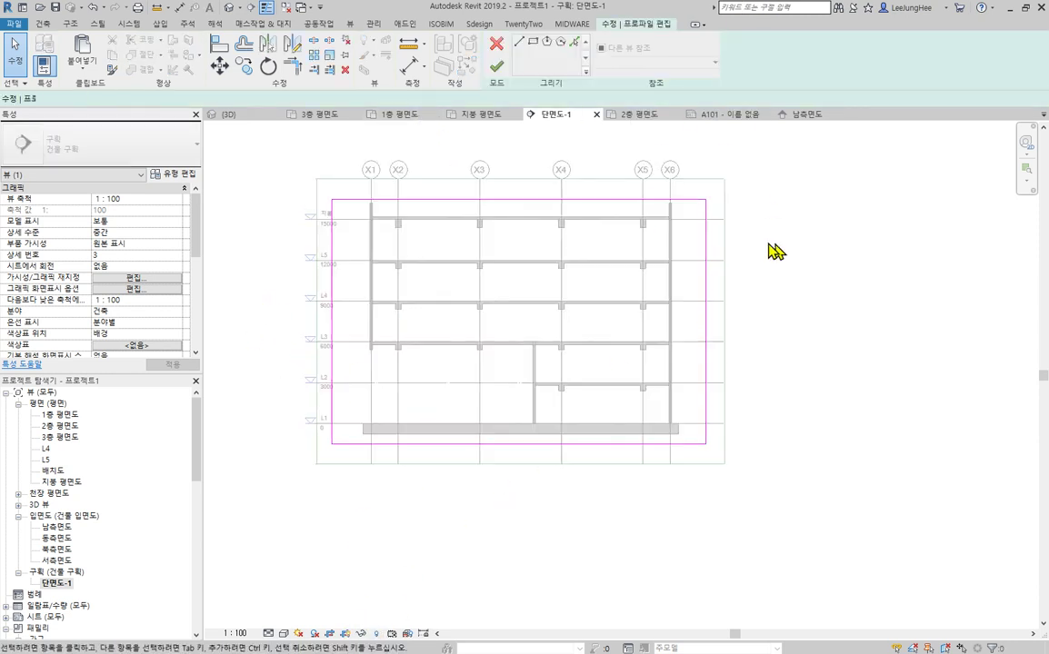
pyautogui.moveTo(774, 251)
pyautogui.mouseDown(button='middle')
pyautogui.moveTo(858, 363)
pyautogui.moveTo(819, 395)
pyautogui.mouseUp(button='middle')
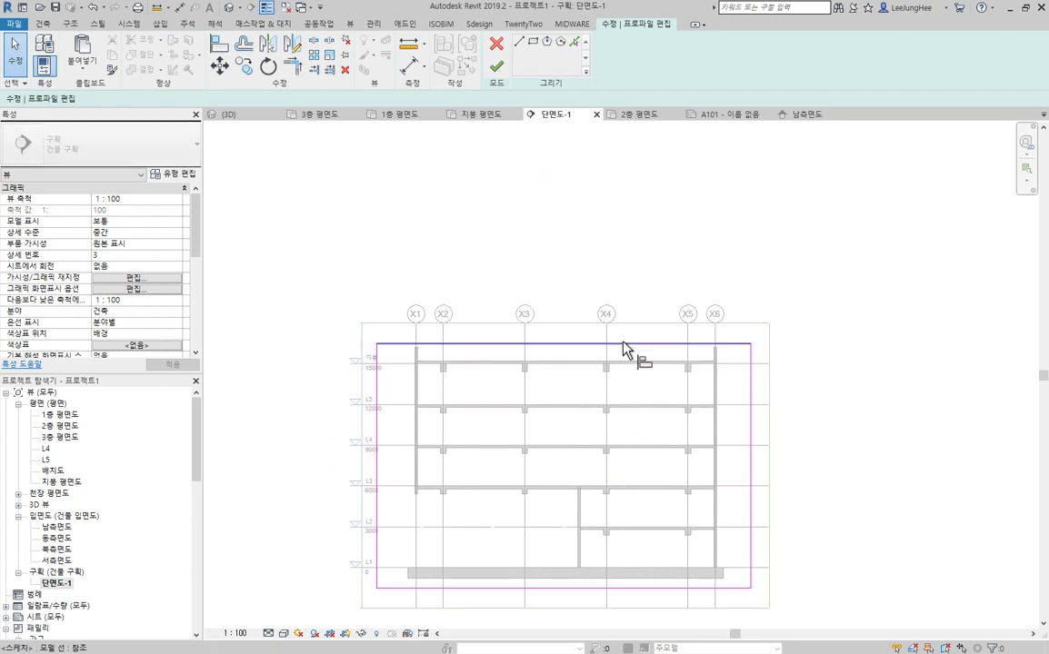
# Step: Align the section's four crop boundary edges to the reference planes where the grid and level lines end, and finish the profile
pyautogui.press('a')
pyautogui.press('l')
pyautogui.click(661, 323)
pyautogui.click(662, 346)
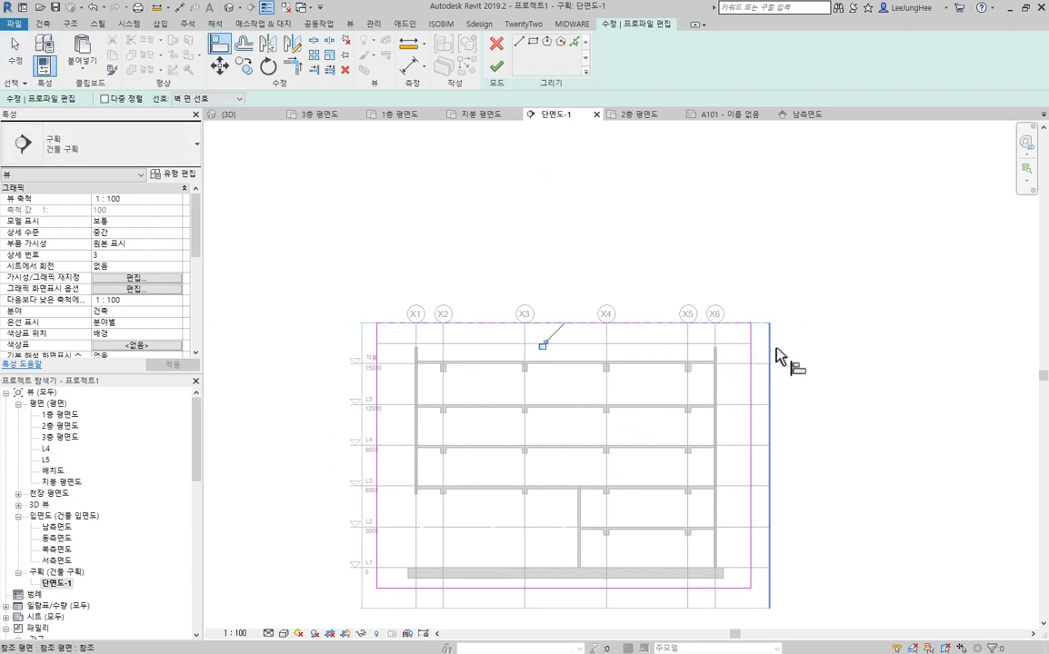
pyautogui.click(772, 349)
pyautogui.click(751, 351)
pyautogui.moveTo(724, 447); pyautogui.dragTo(747, 391, button='middle')
pyautogui.click(503, 552)
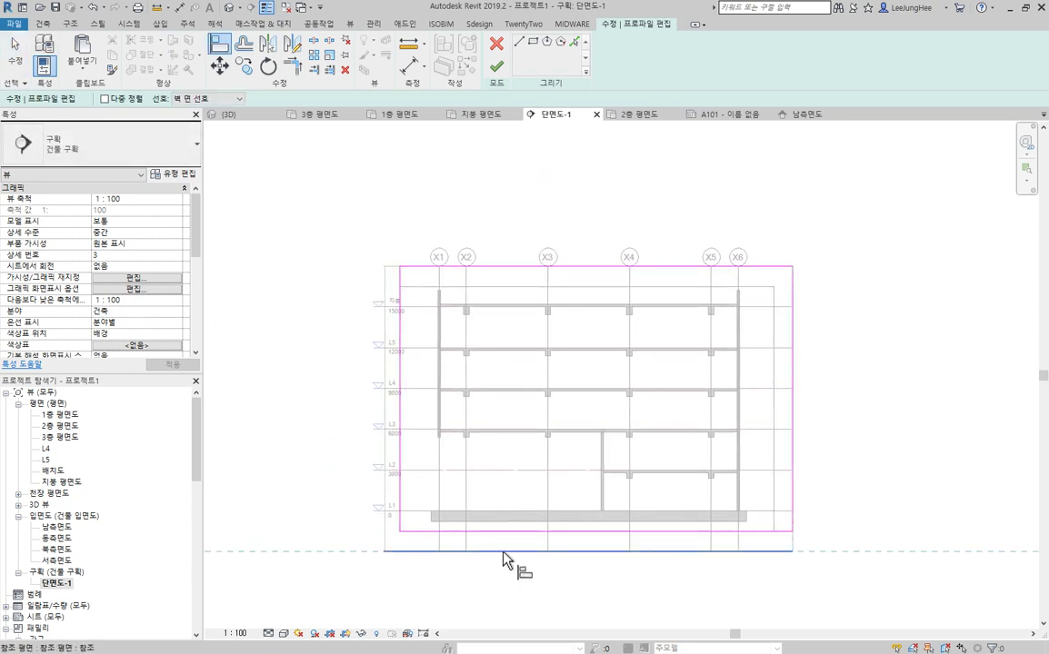
pyautogui.click(506, 531)
pyautogui.click(385, 544)
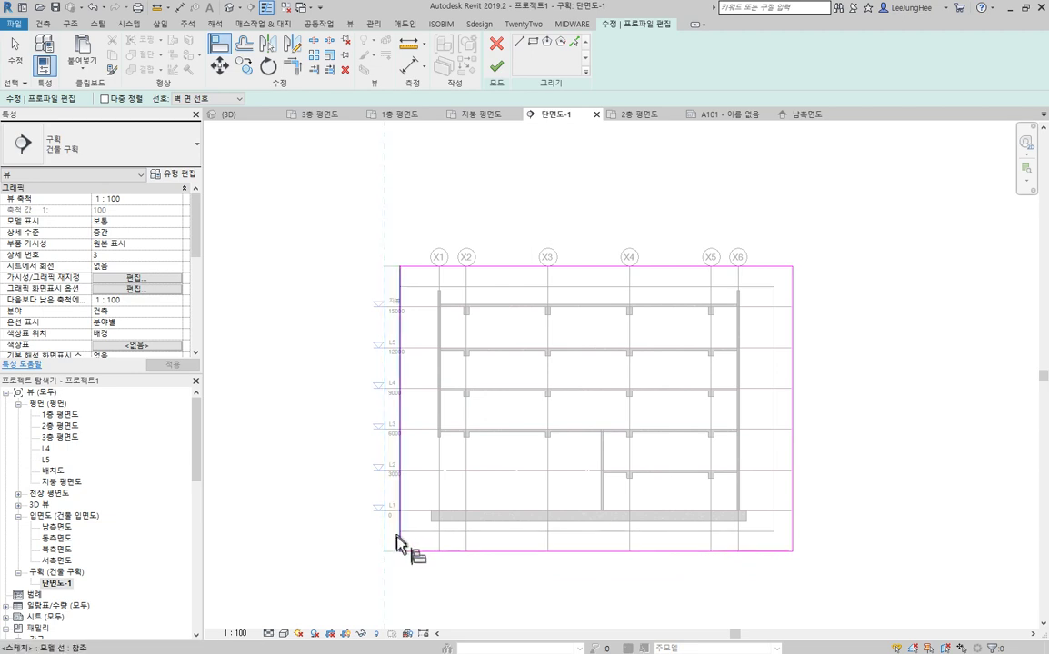
pyautogui.click(398, 538)
pyautogui.press('Escape')
pyautogui.scroll(-1, 874, 414)
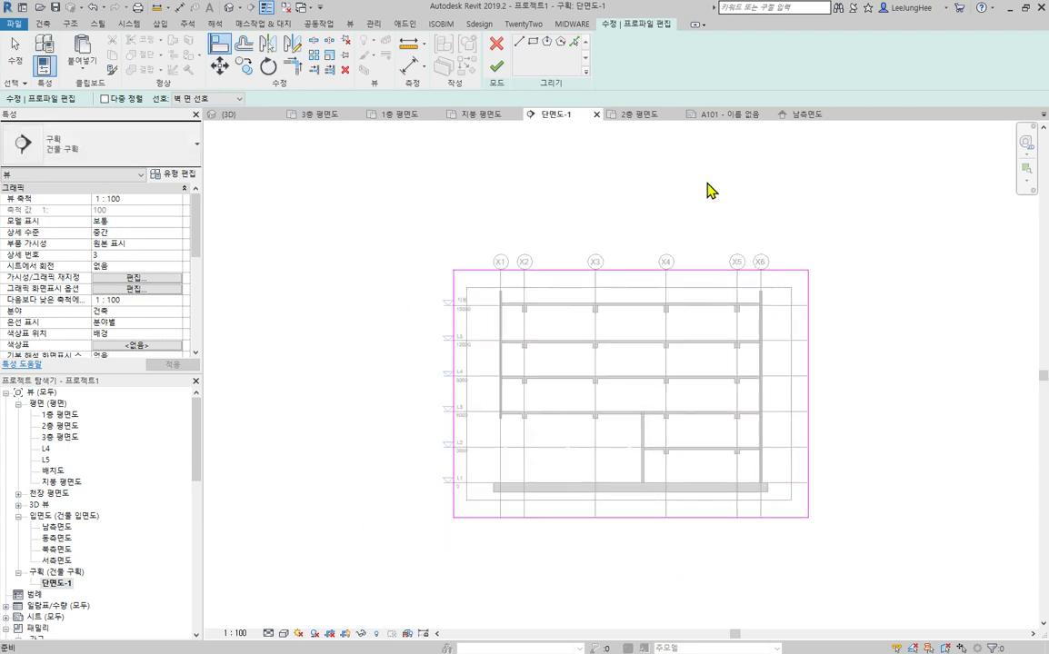
pyautogui.click(496, 66)
pyautogui.moveTo(823, 234); pyautogui.dragTo(840, 263, button='middle')
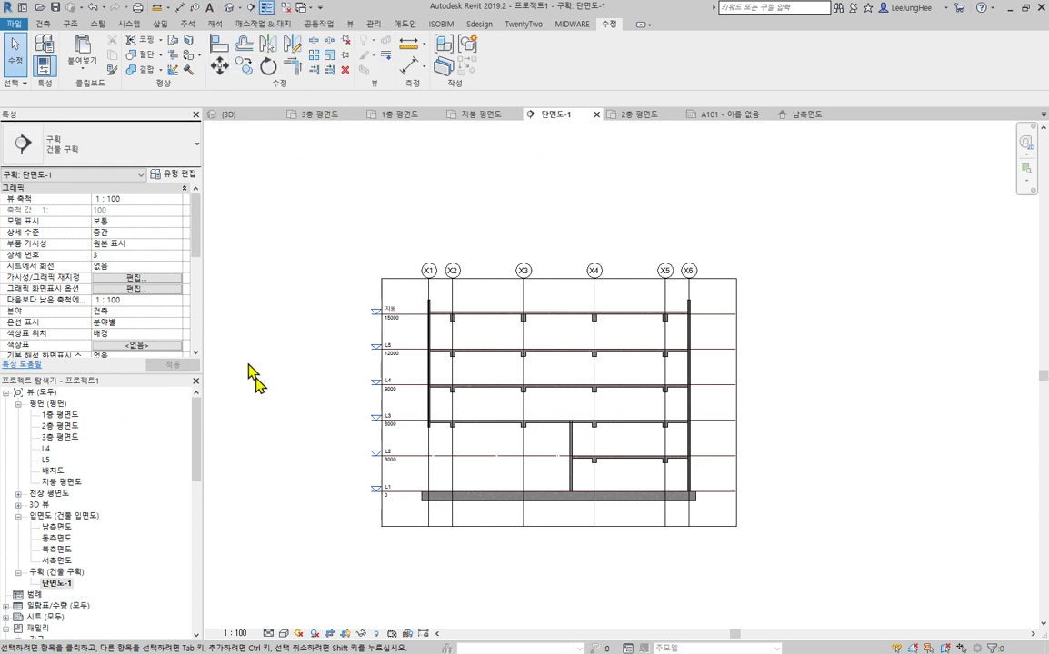
pyautogui.moveTo(312, 344)
pyautogui.mouseDown(button='middle')
pyautogui.moveTo(370, 316)
pyautogui.moveTo(309, 350)
pyautogui.mouseUp(button='middle')
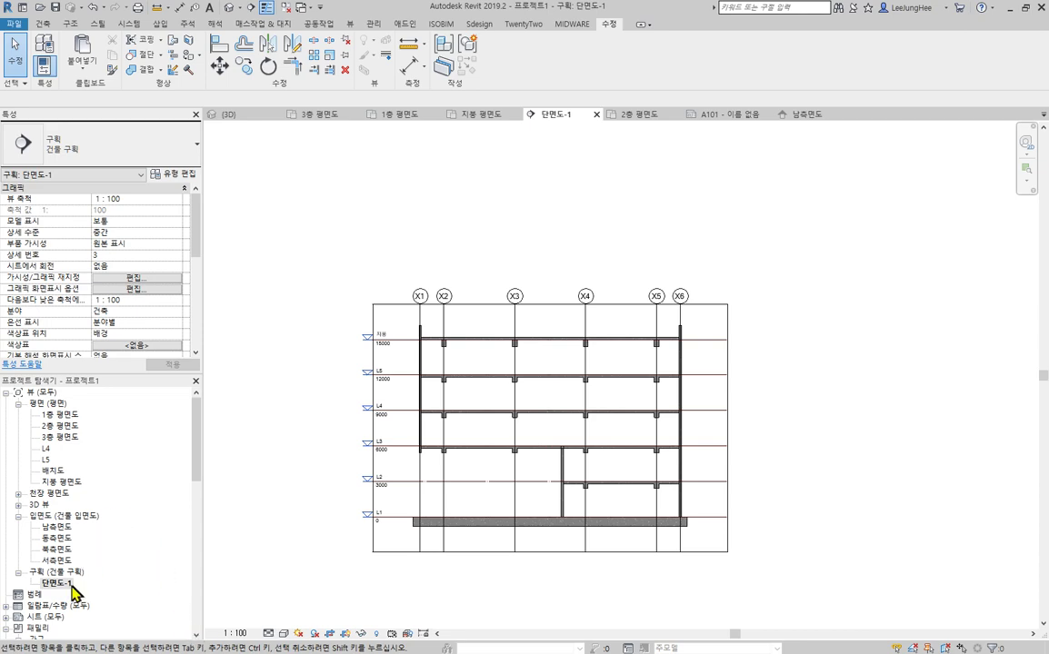
# Step: Reopen sheet A101 and check the cropped section and elevation viewports in the overall layout
pyautogui.doubleClick(51, 617)
pyautogui.doubleClick(52, 629)
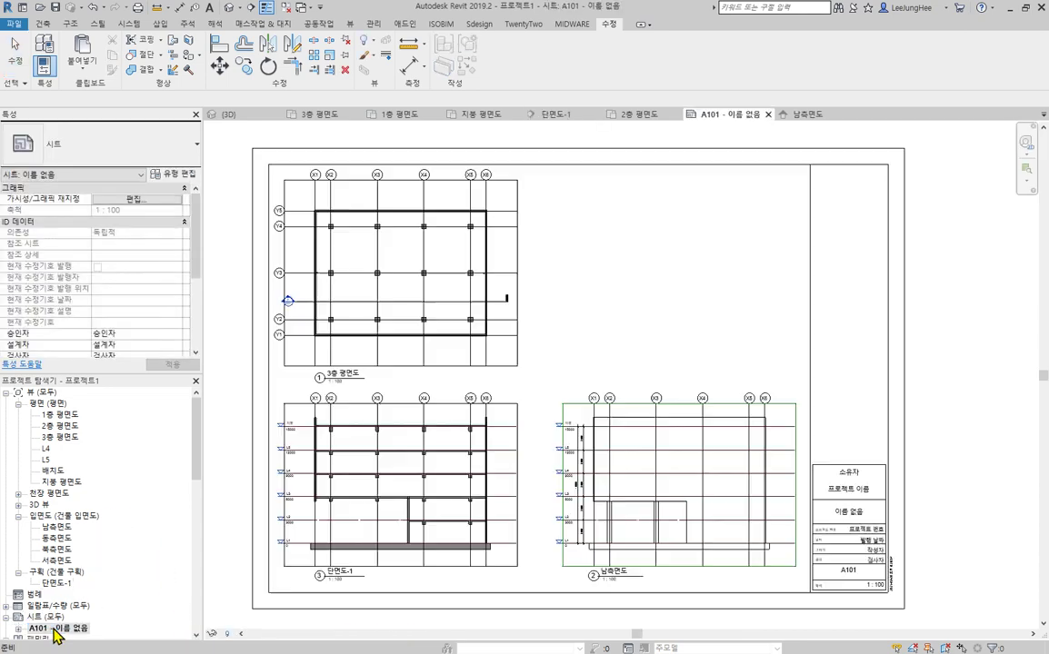
pyautogui.scroll(-2, 679, 297)
pyautogui.moveTo(567, 280); pyautogui.dragTo(635, 259, button='middle')
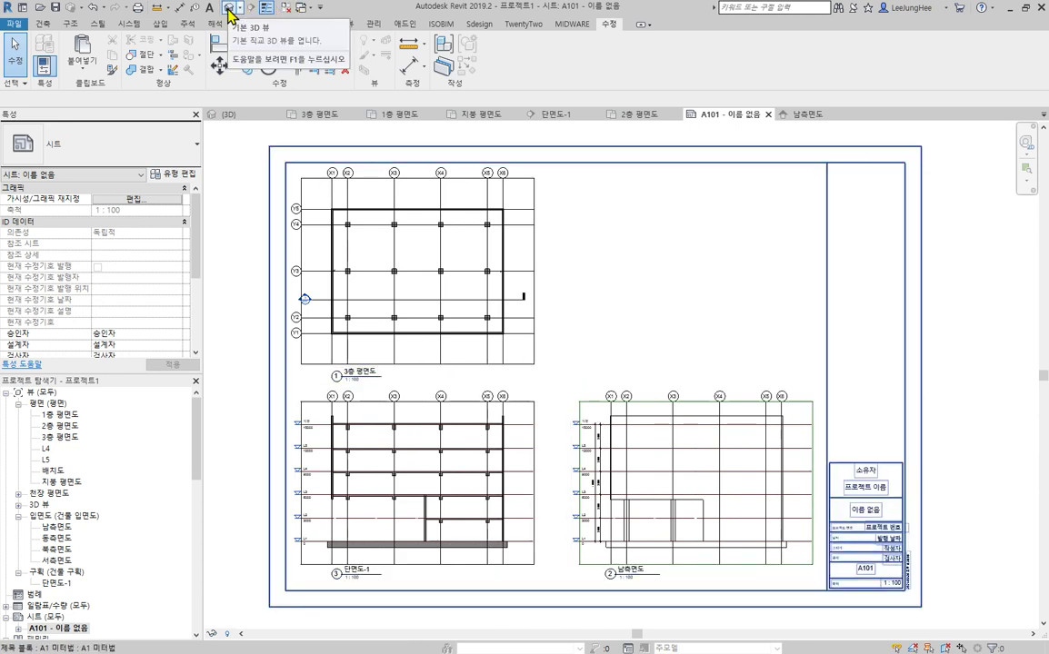
# Step: Close all inactive views, leaving sheet A101 open, and name the project file for saving with the author's full name followed by _210929
pyautogui.click(285, 8)
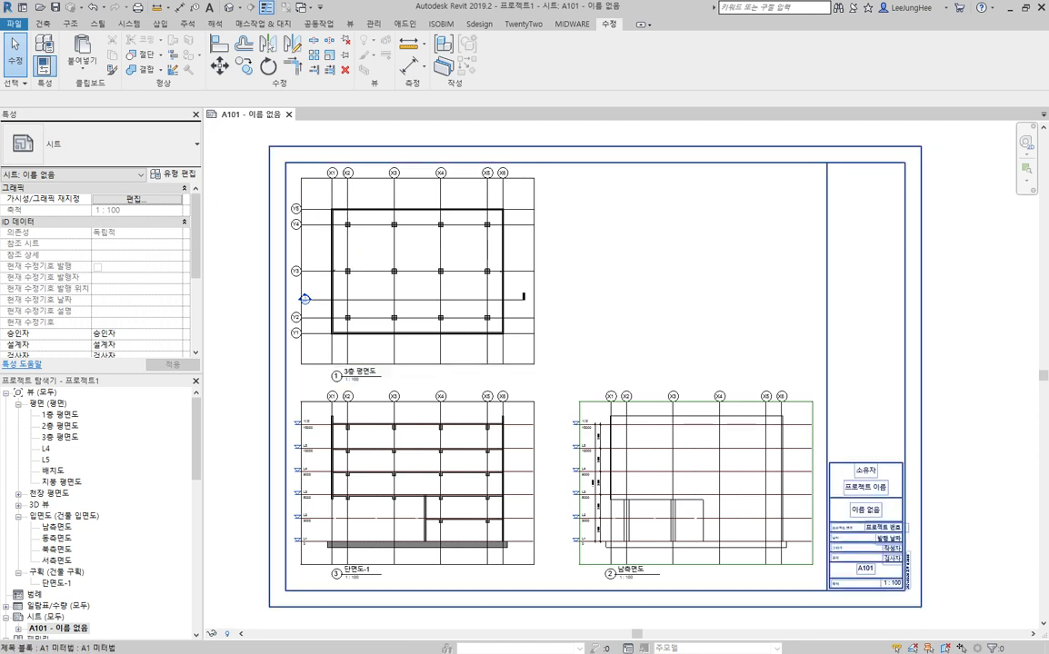
pyautogui.click(55, 7)
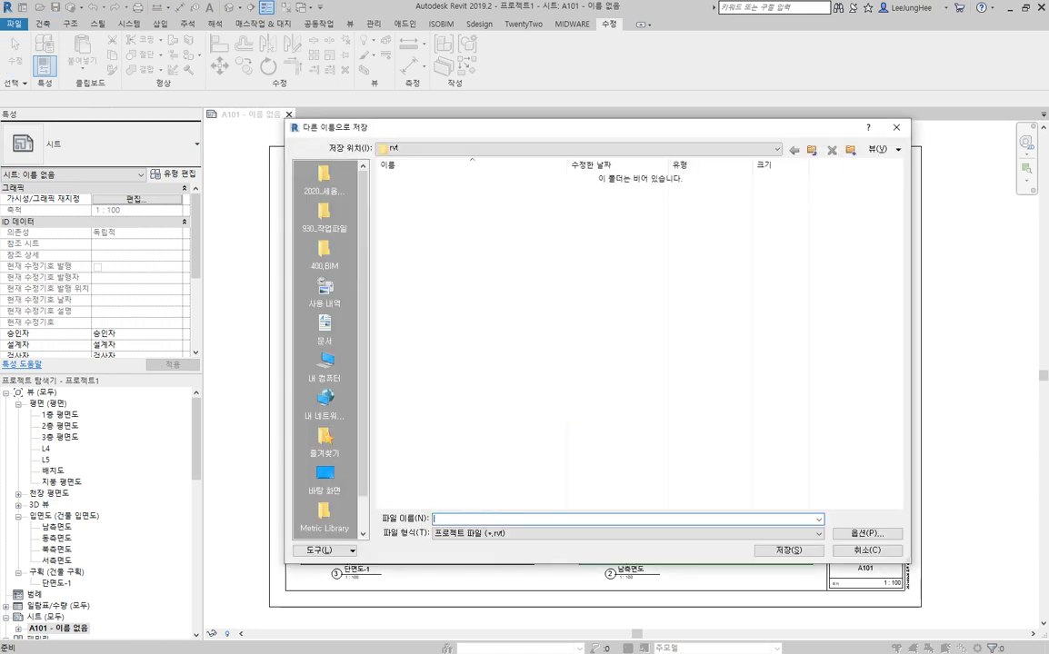
pyautogui.write('일')
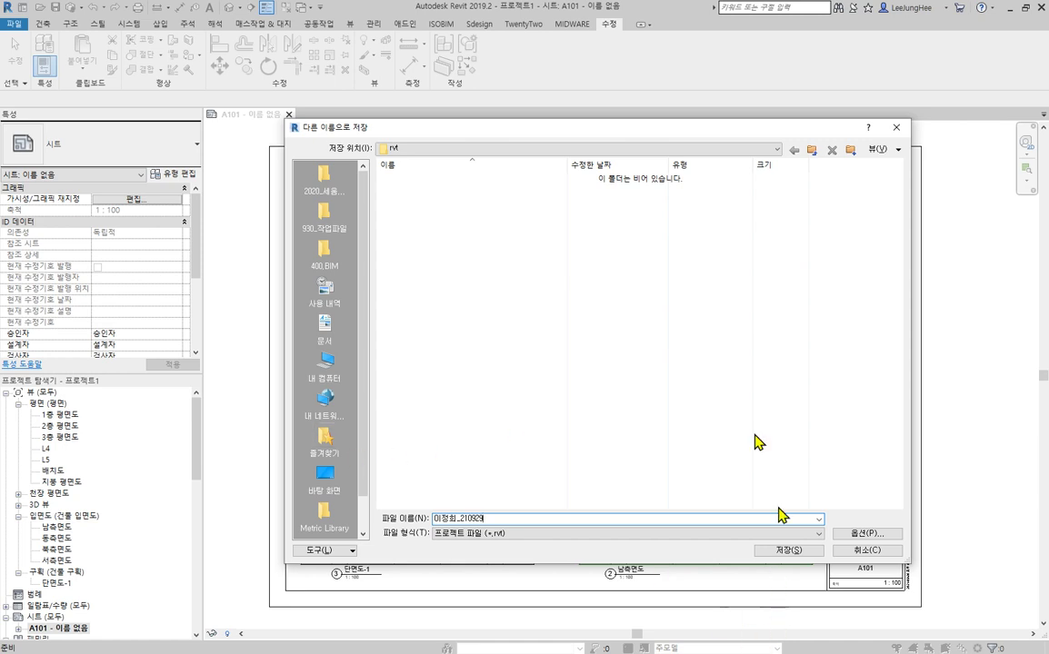
# Step: Choose the desktop (바탕 화면) as the save location and save the project as an .rvt file
pyautogui.click(507, 150)
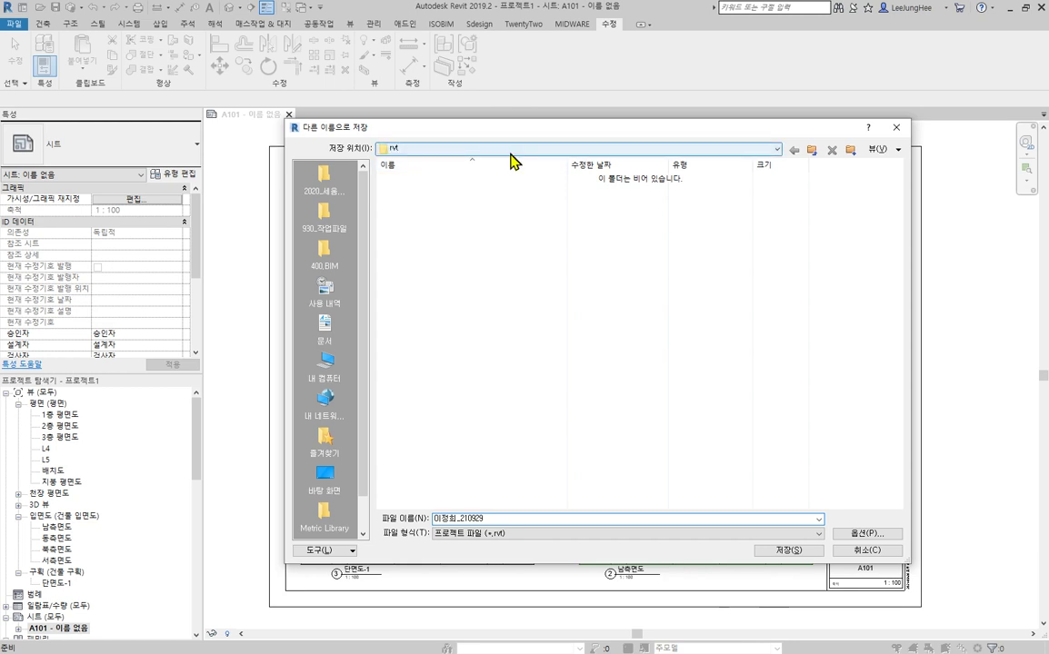
pyautogui.click(516, 152)
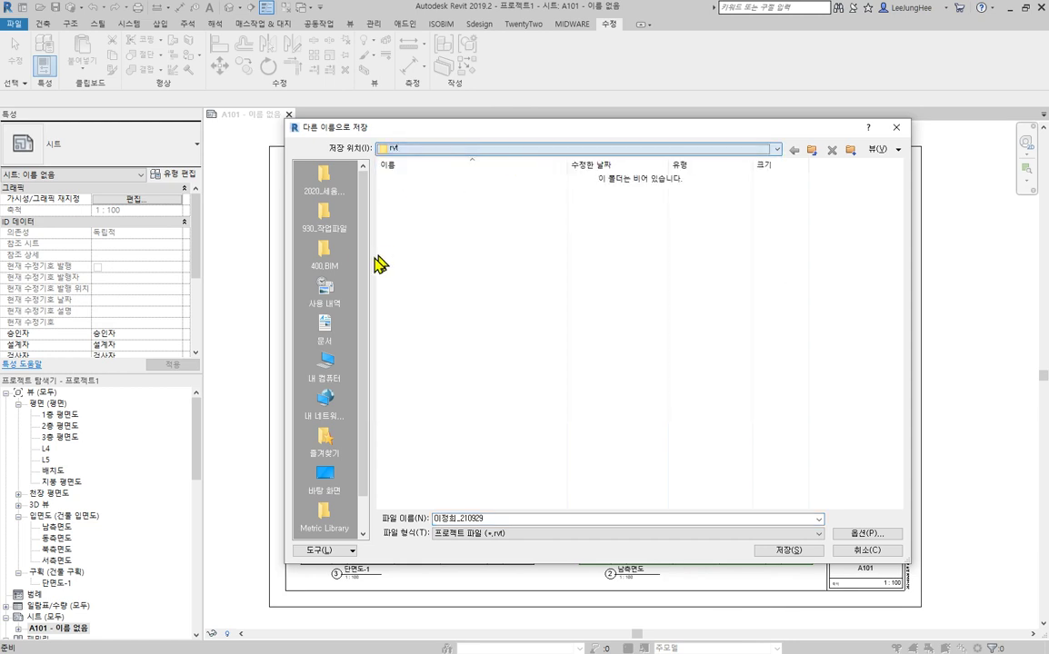
pyautogui.click(323, 192)
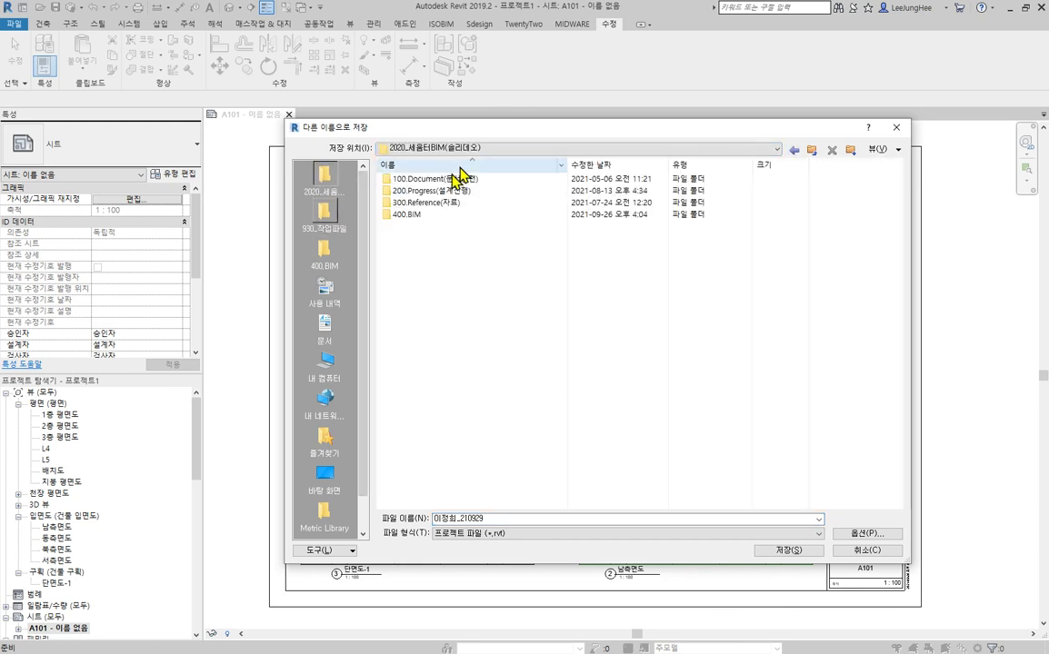
pyautogui.click(627, 149)
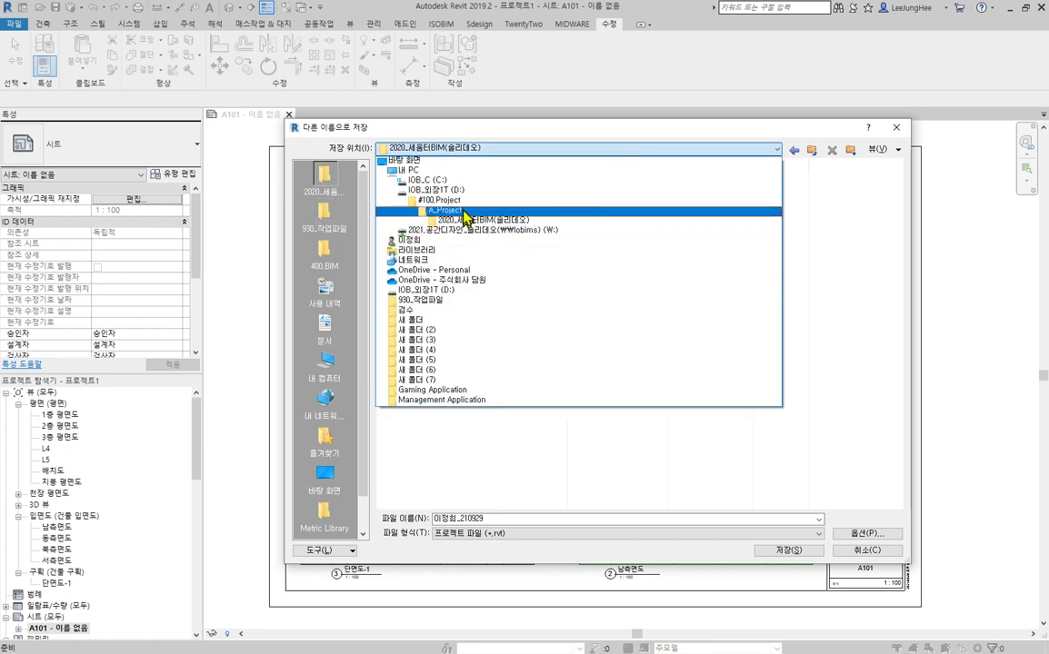
pyautogui.click(654, 484)
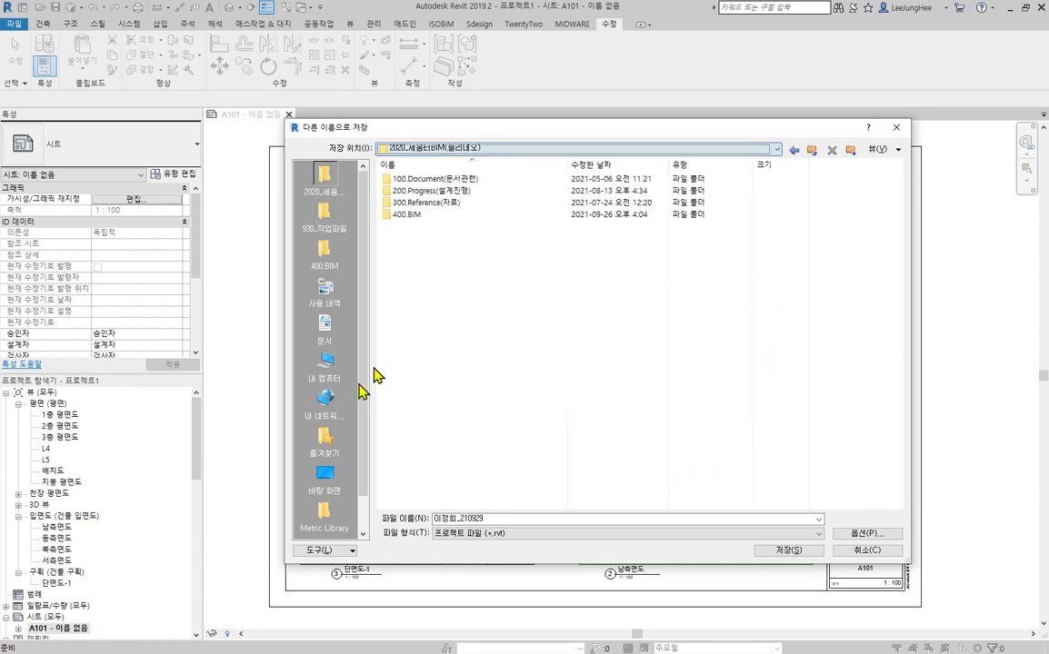
pyautogui.click(325, 472)
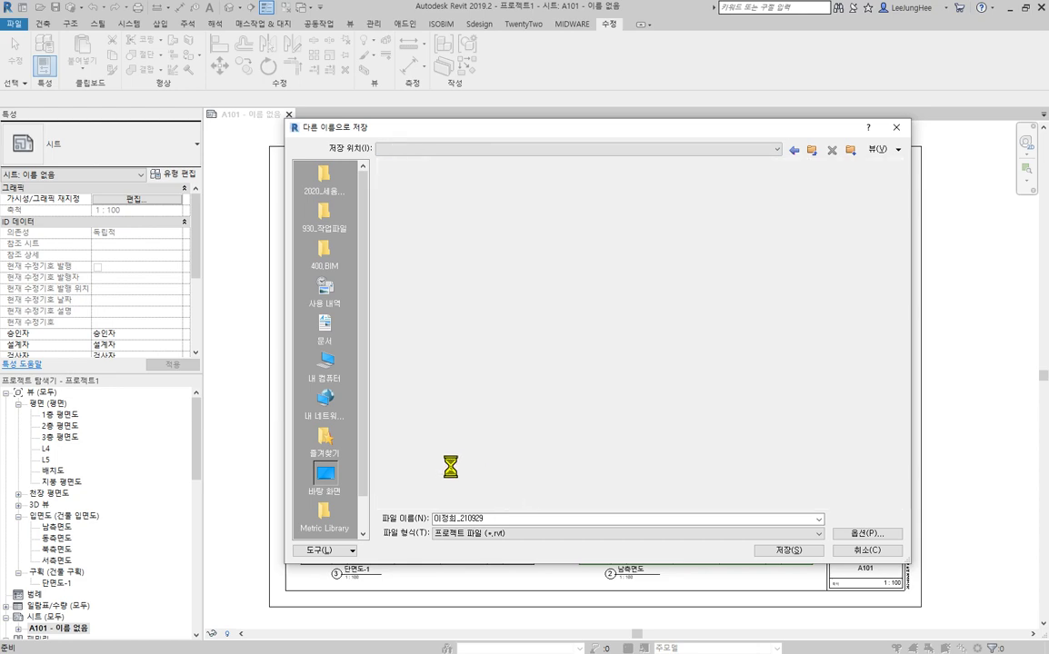
pyautogui.click(773, 550)
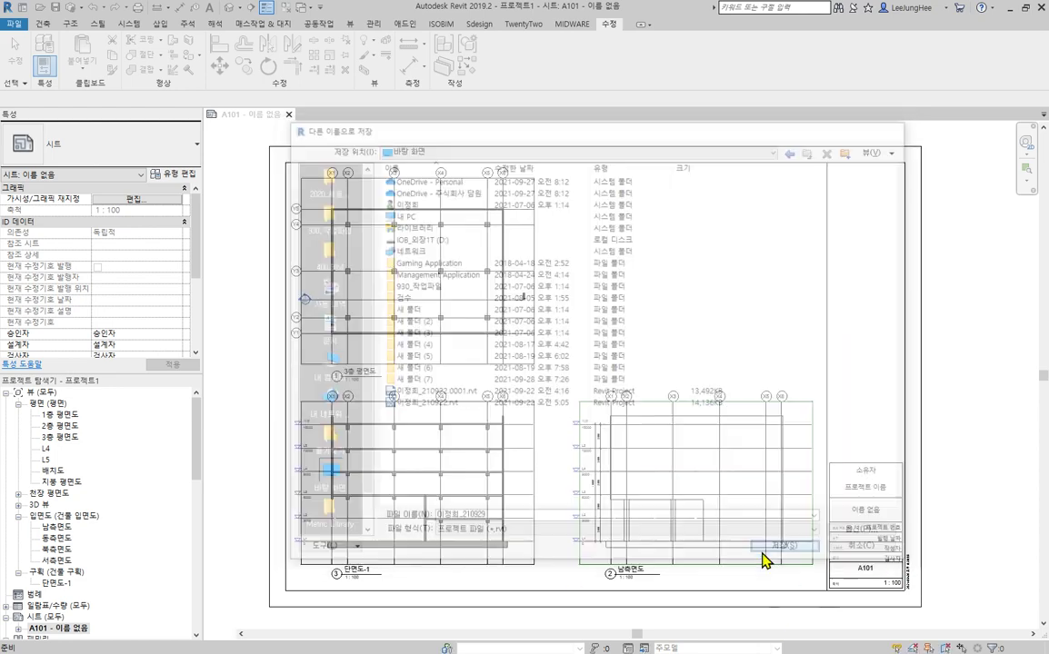